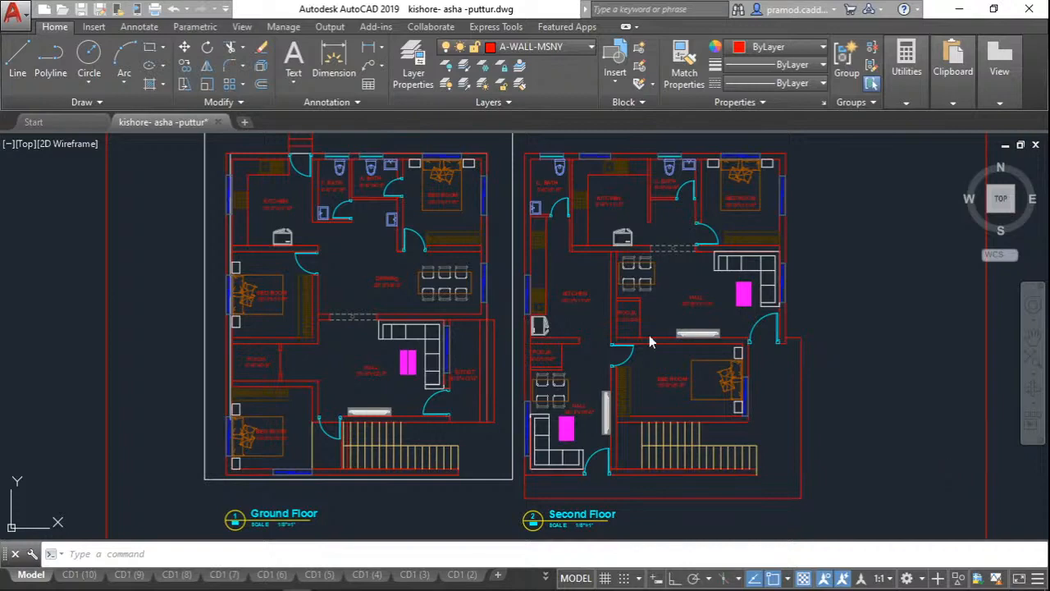
Examine the ground floor and second floor plans, following their entrances, rooms, staircases and the division between the second-floor units.
scroll(649, 336, down, 2)
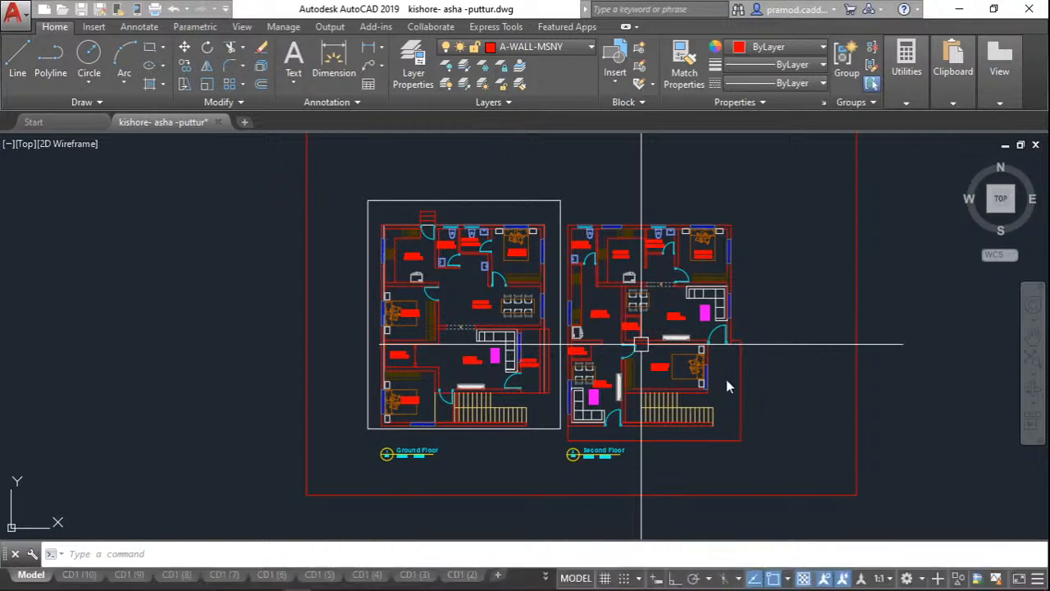
middle_drag(797, 381, 736, 385)
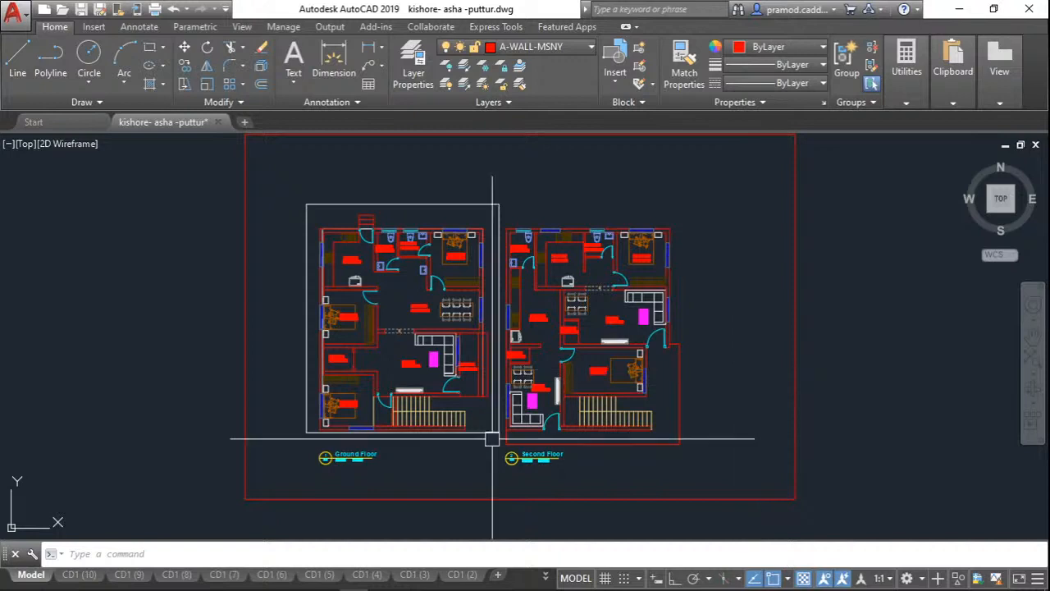
scroll(492, 439, up, 2)
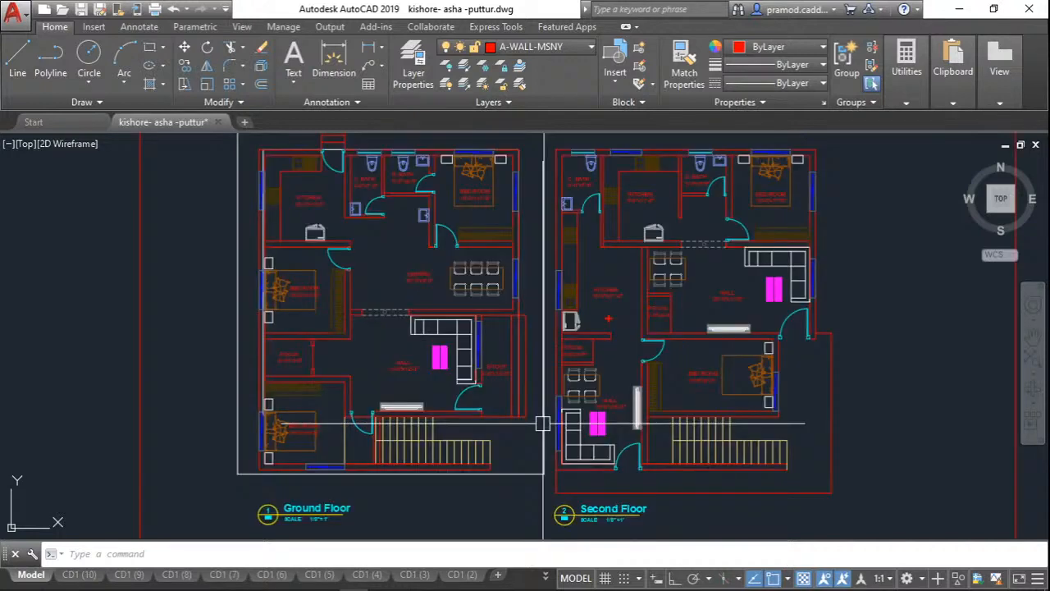
drag(608, 320, 528, 324)
drag(491, 355, 489, 358)
drag(525, 394, 449, 395)
drag(464, 385, 483, 402)
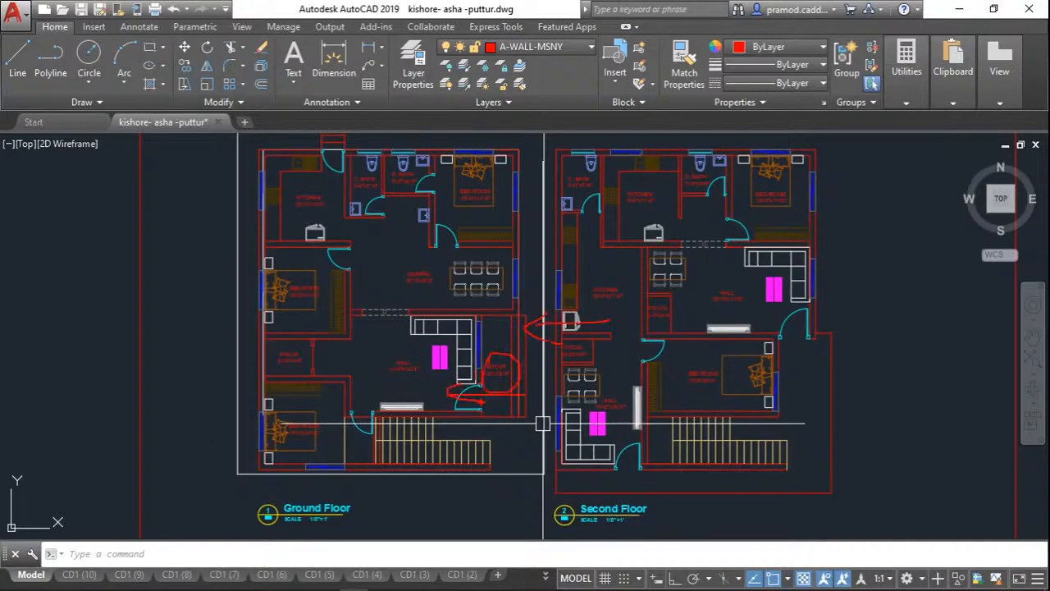
drag(332, 484, 371, 496)
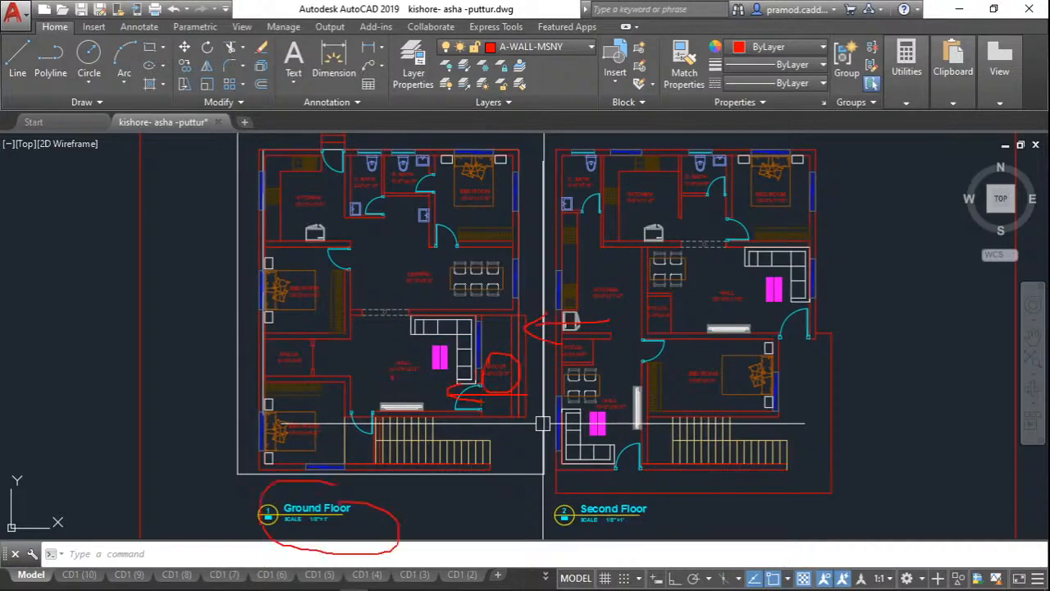
drag(392, 363, 346, 439)
drag(307, 357, 372, 389)
drag(327, 286, 360, 342)
drag(424, 224, 407, 206)
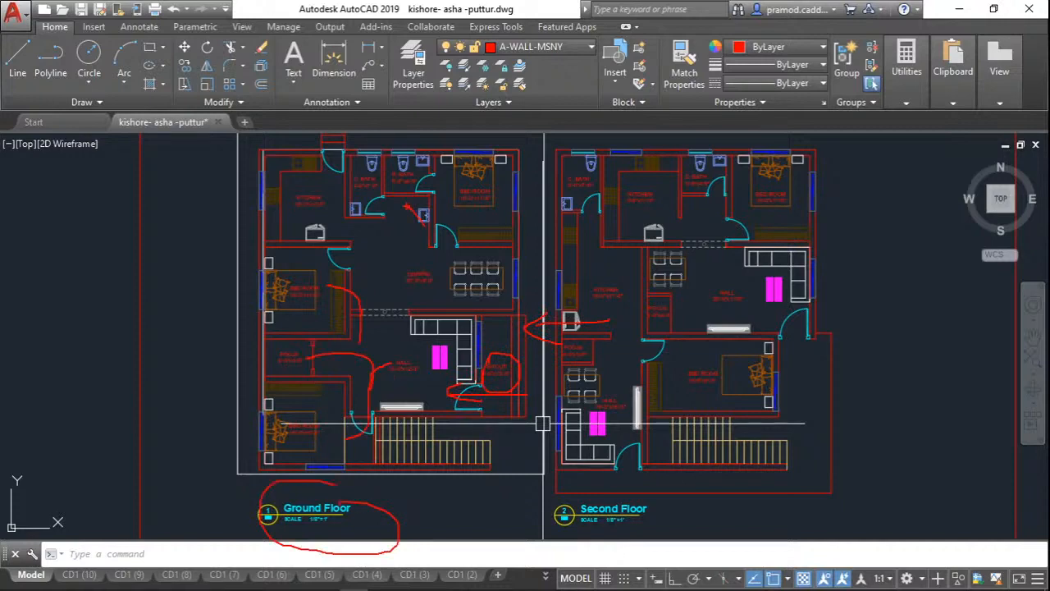
drag(372, 423, 512, 449)
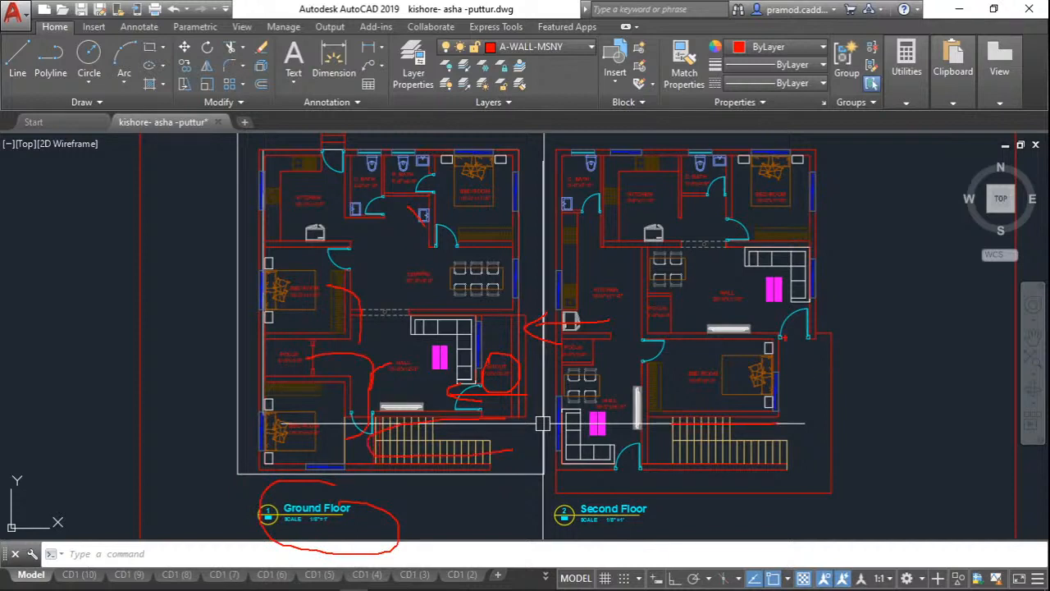
drag(780, 335, 591, 212)
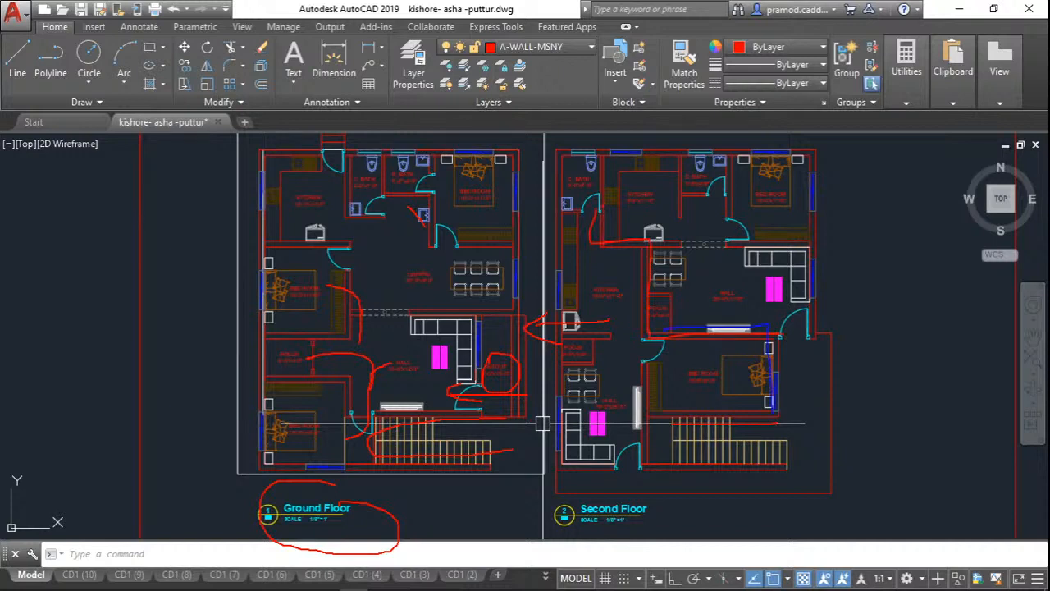
drag(665, 329, 589, 470)
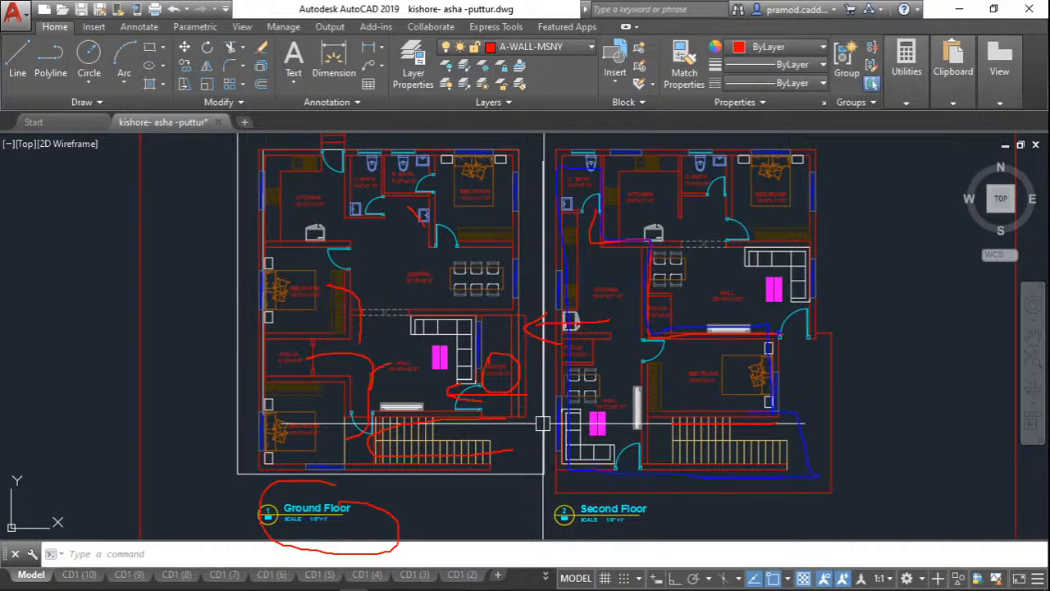
drag(589, 165, 810, 335)
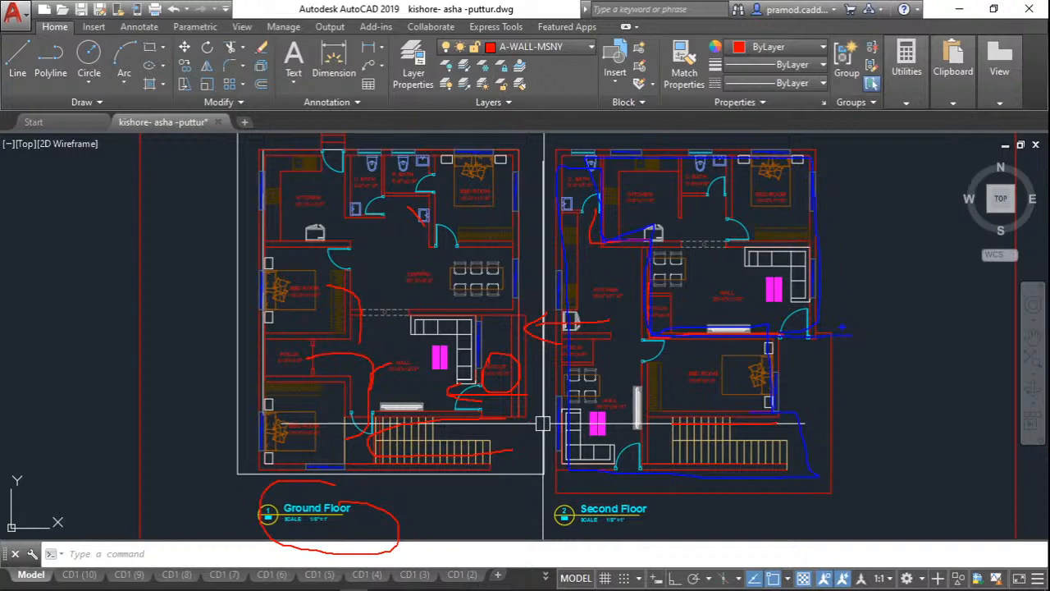
key(Escape)
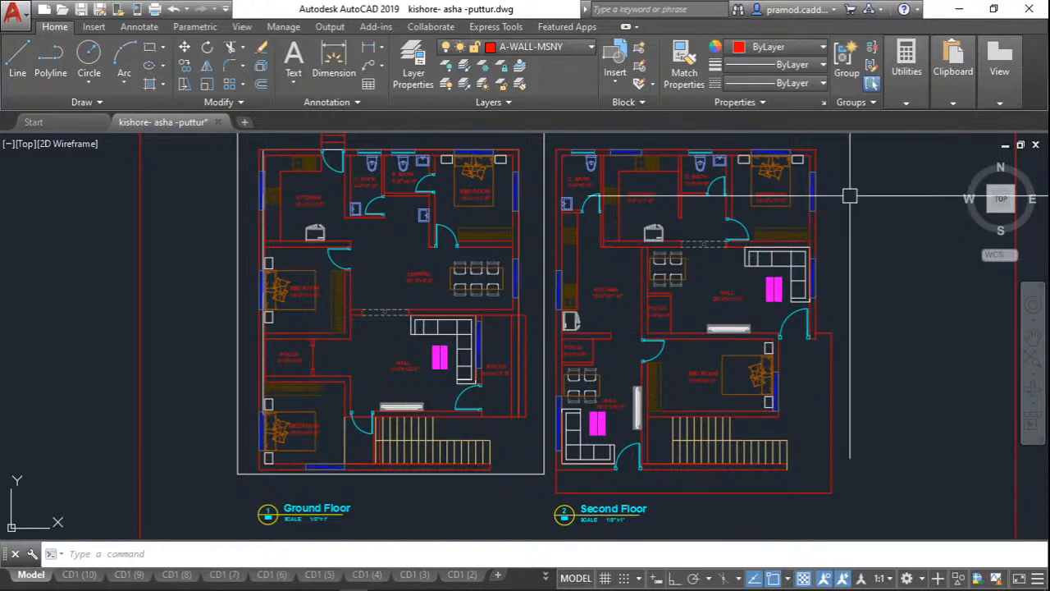
Delete the stray furniture object lying in the empty area away from the floor plans.
click(992, 212)
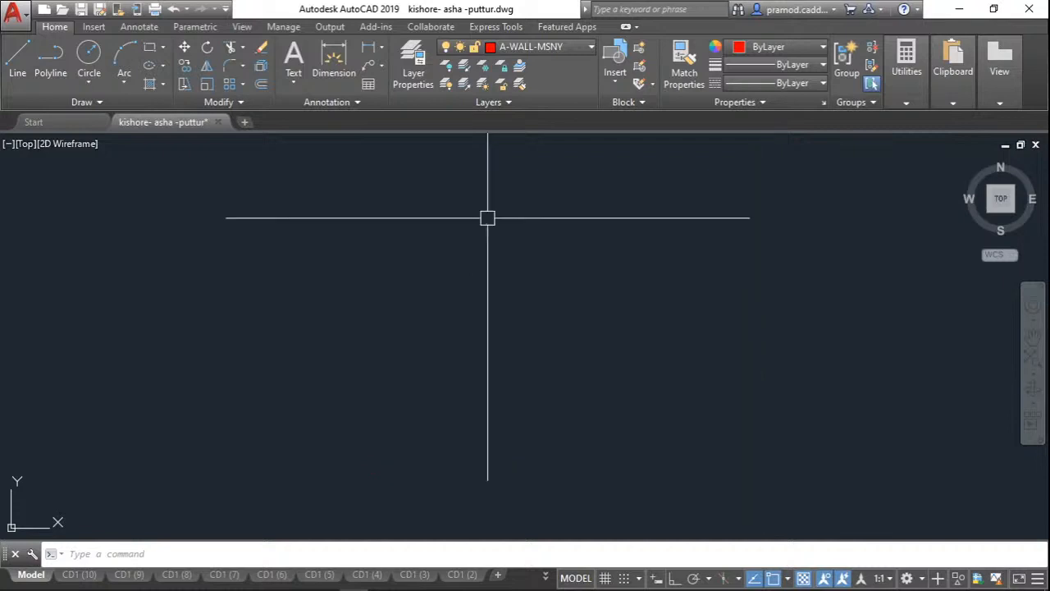
scroll(538, 300, down, 5)
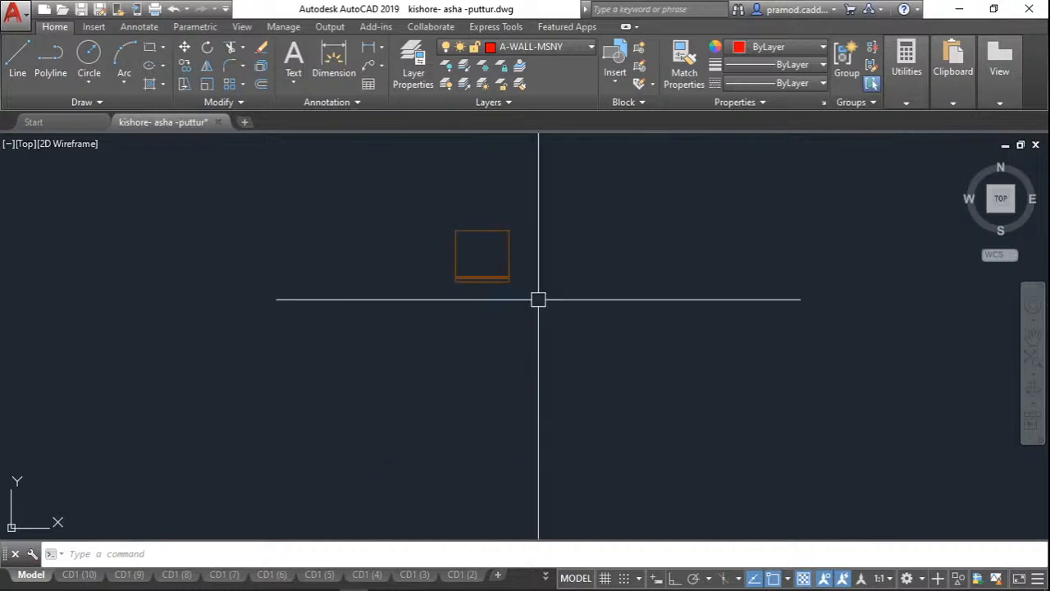
drag(538, 299, 410, 221)
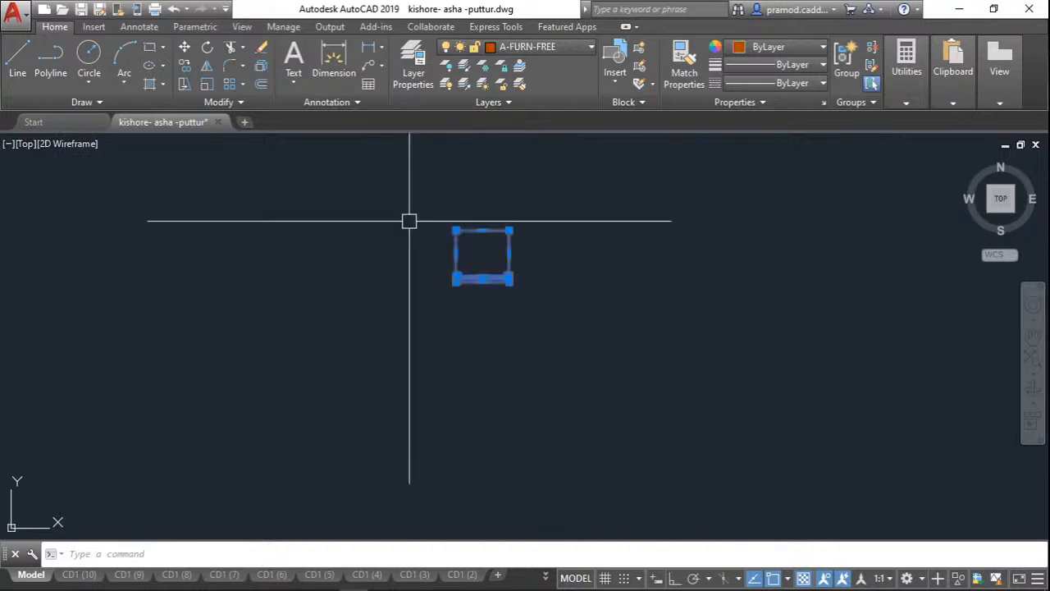
key(Delete)
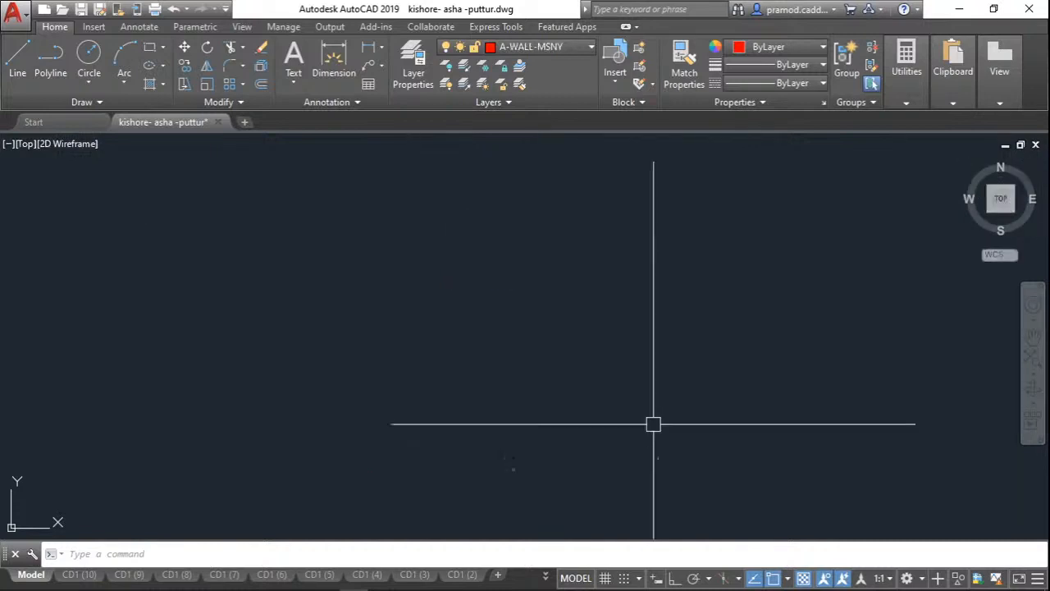
Remove the frame lines around the two floor plans and save the cleaned drawing.
scroll(466, 419, up, 4)
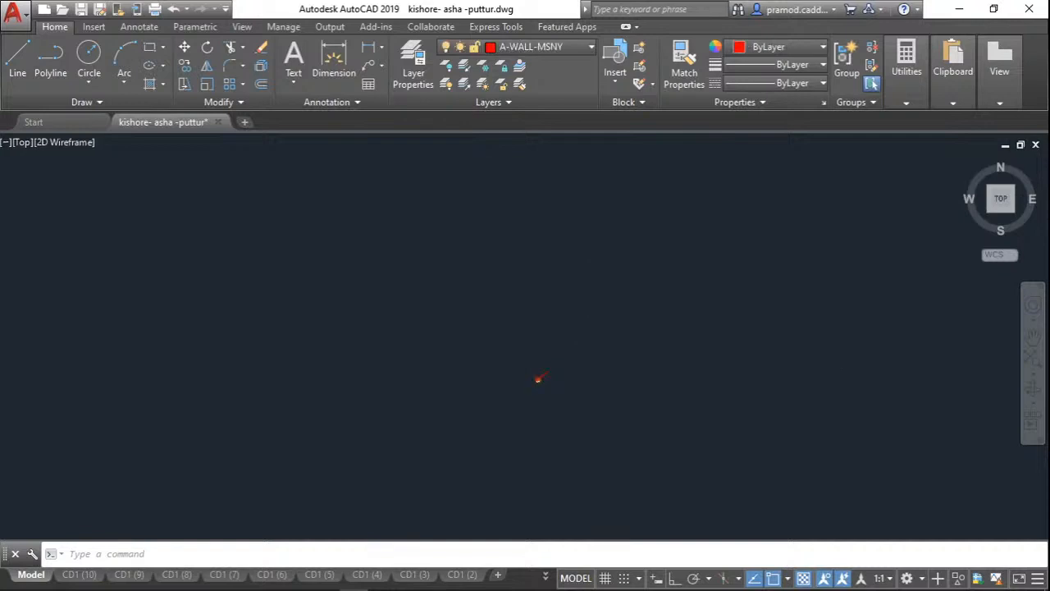
scroll(540, 406, up, 5)
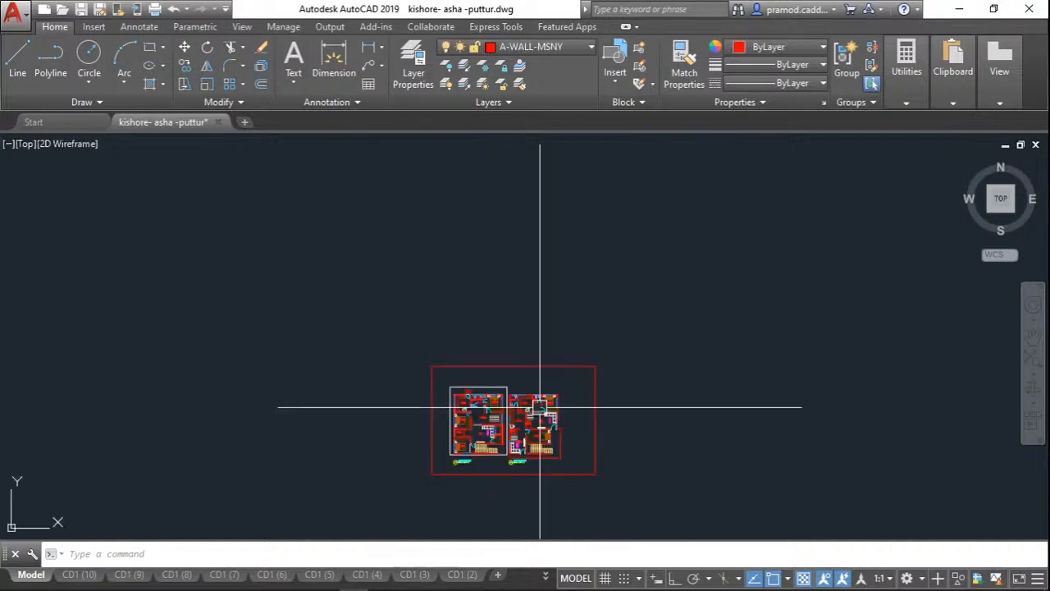
scroll(485, 397, up, 8)
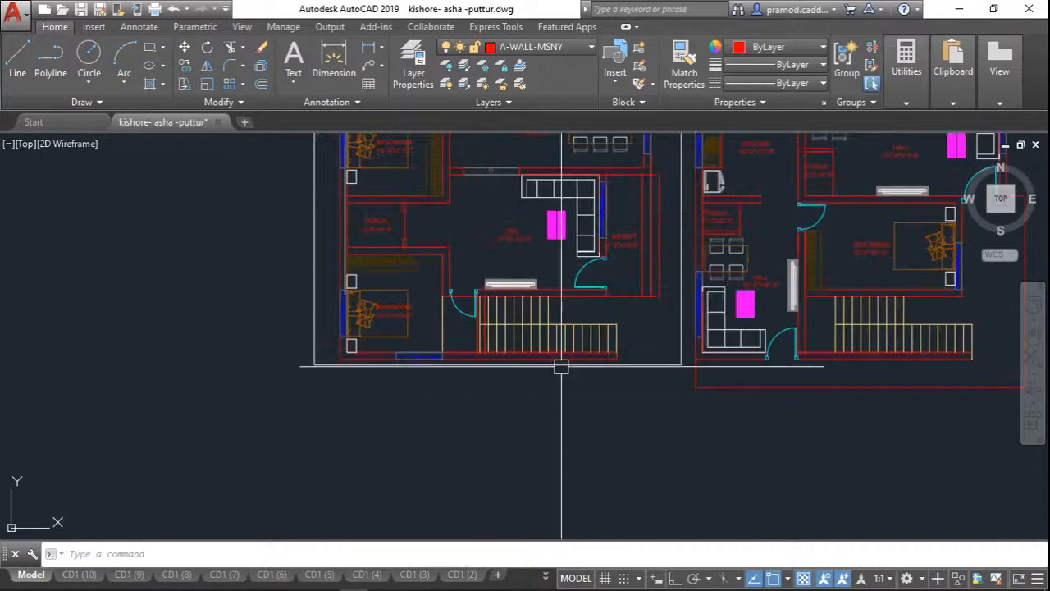
scroll(314, 362, up, 5)
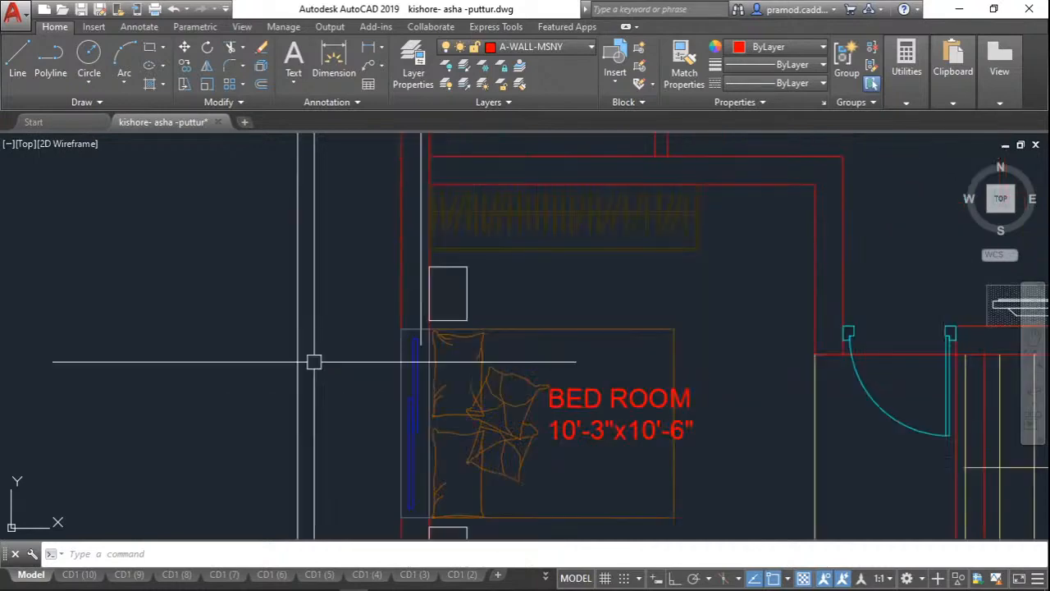
scroll(380, 358, down, 5)
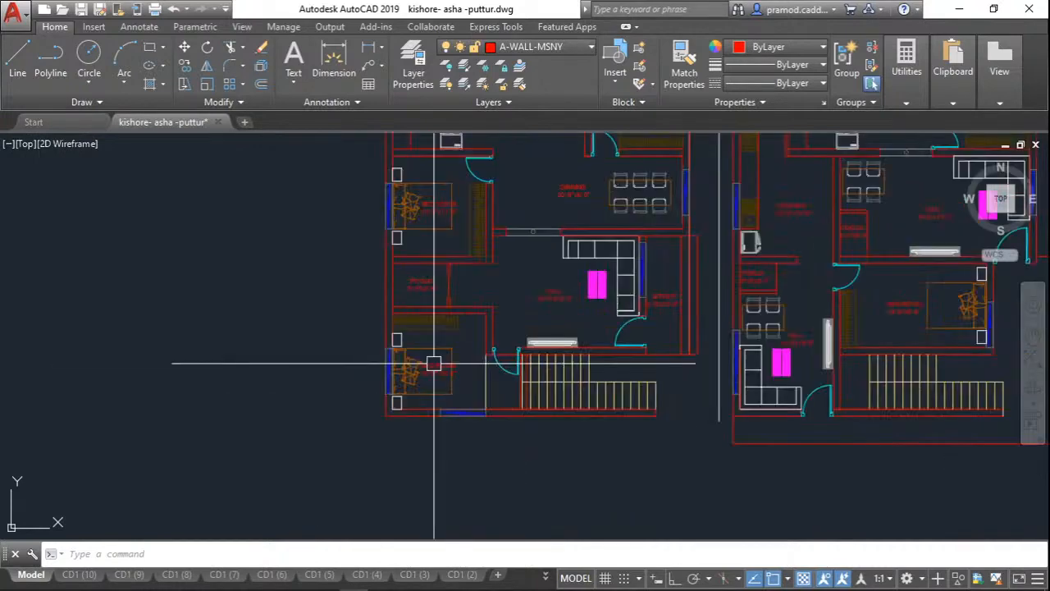
mouse_move(434, 364)
middle_down()
mouse_move(555, 367)
mouse_move(576, 261)
middle_up()
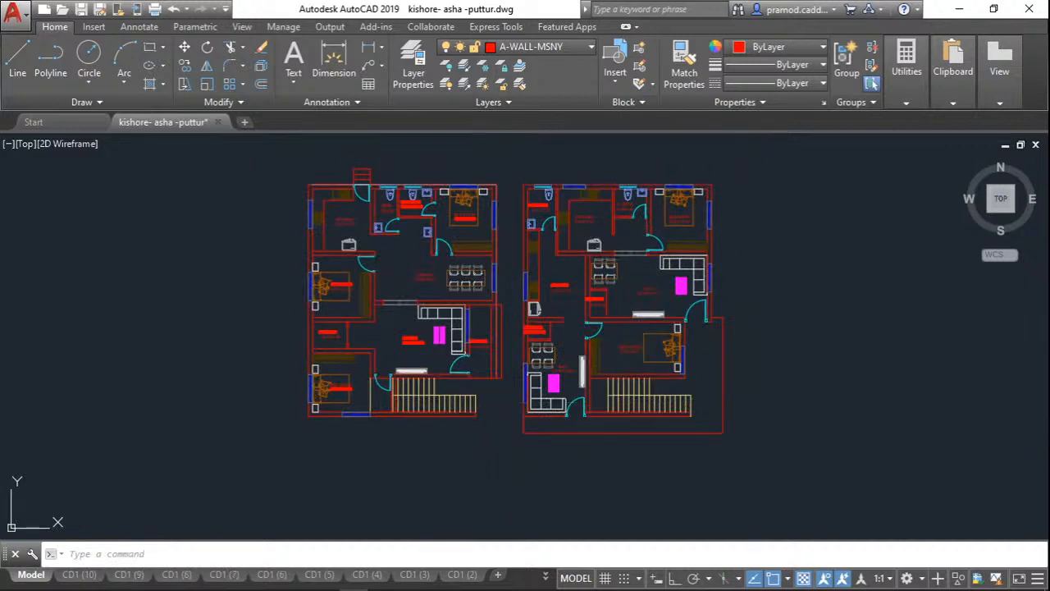
key(ctrl+s)
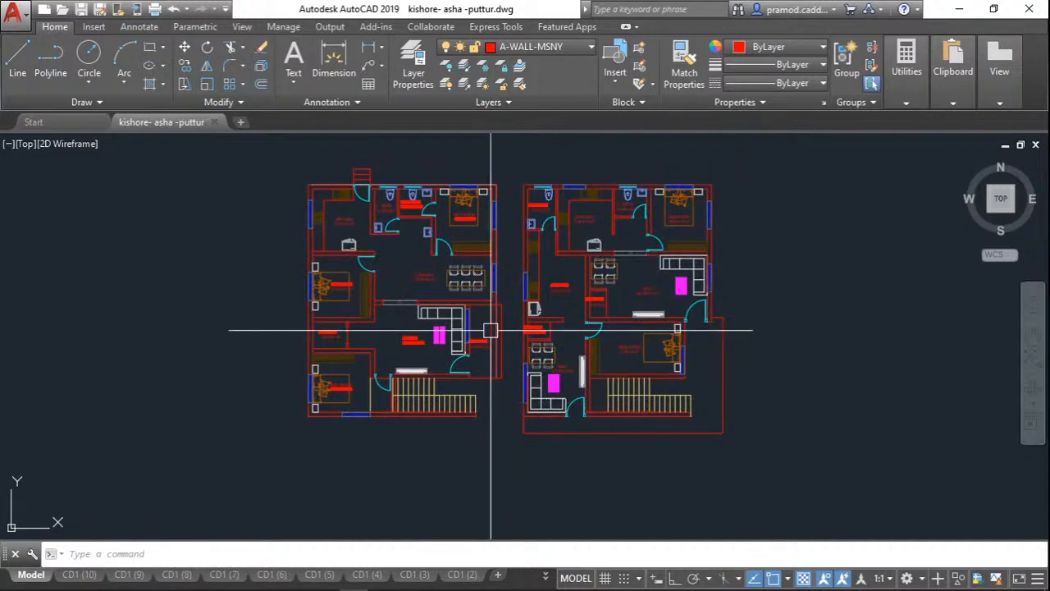
Switch to Revit and create a new project from the US Imperial template default.rte.
click(959, 9)
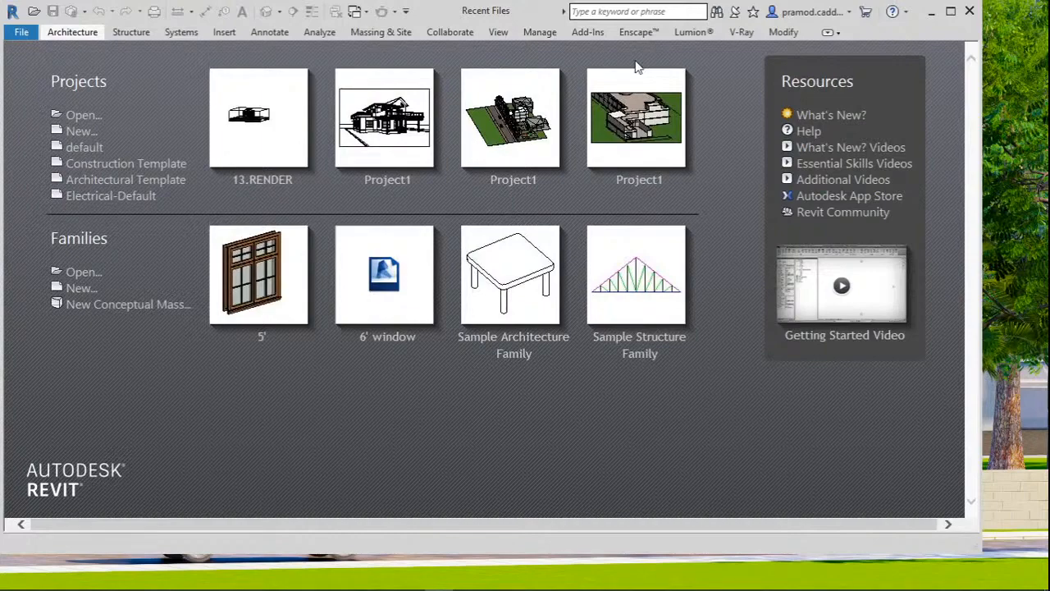
click(932, 12)
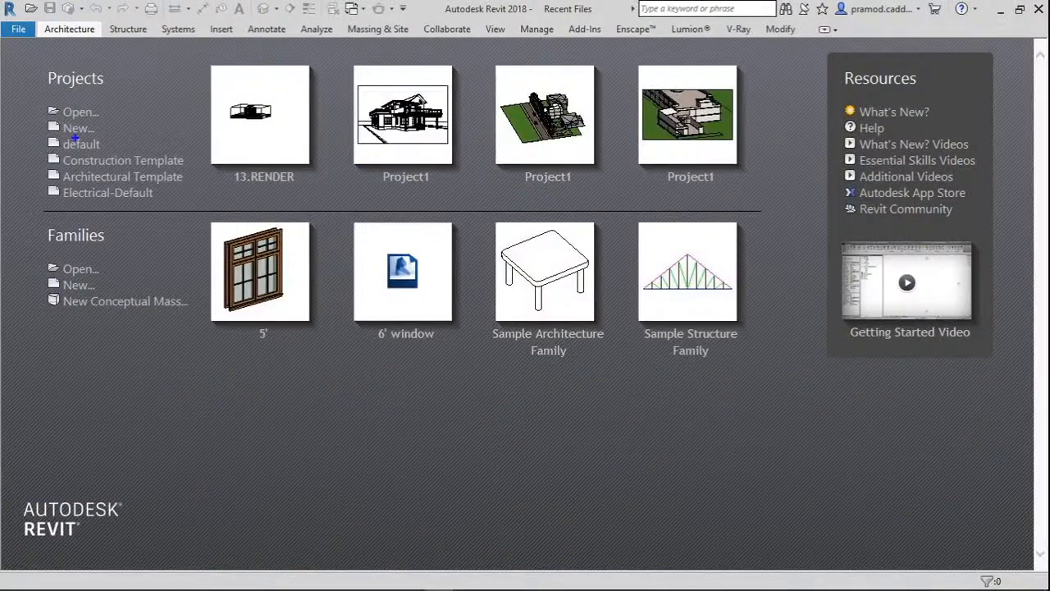
ctrl+drag(36, 134, 110, 155)
key(Escape)
click(75, 134)
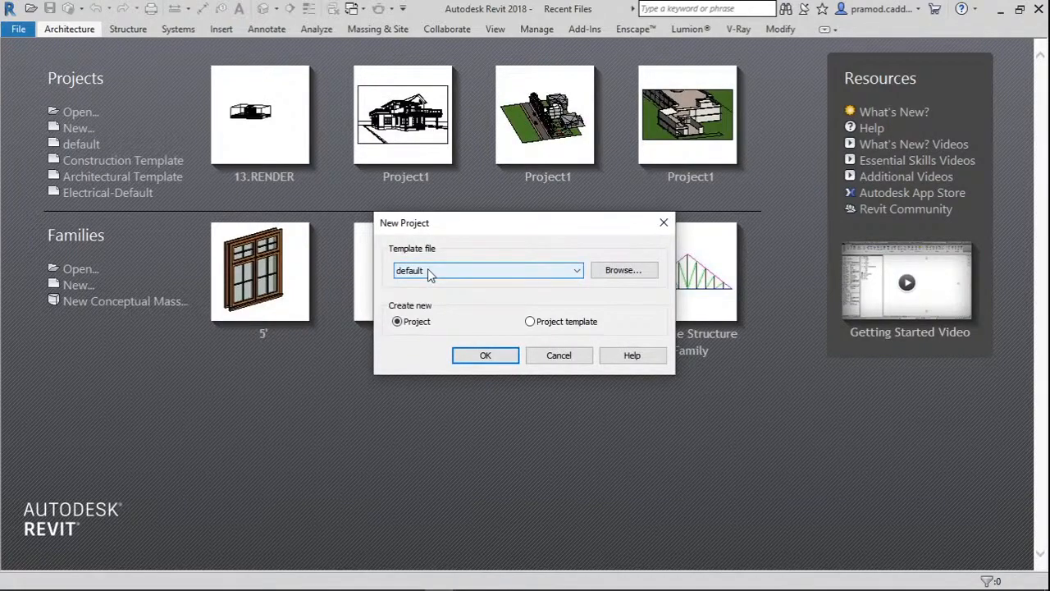
click(623, 270)
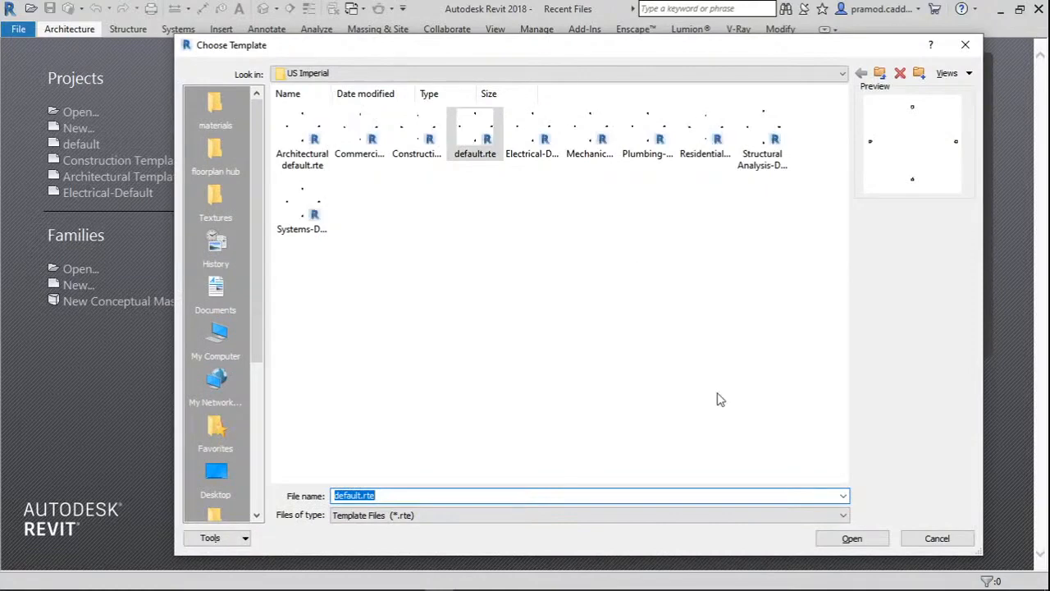
click(473, 156)
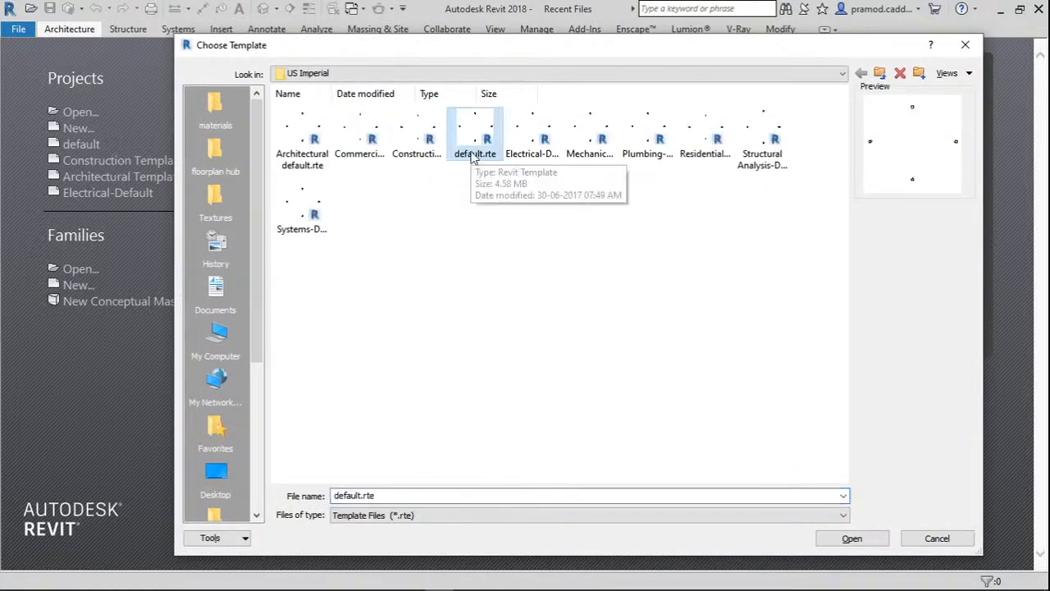
click(848, 548)
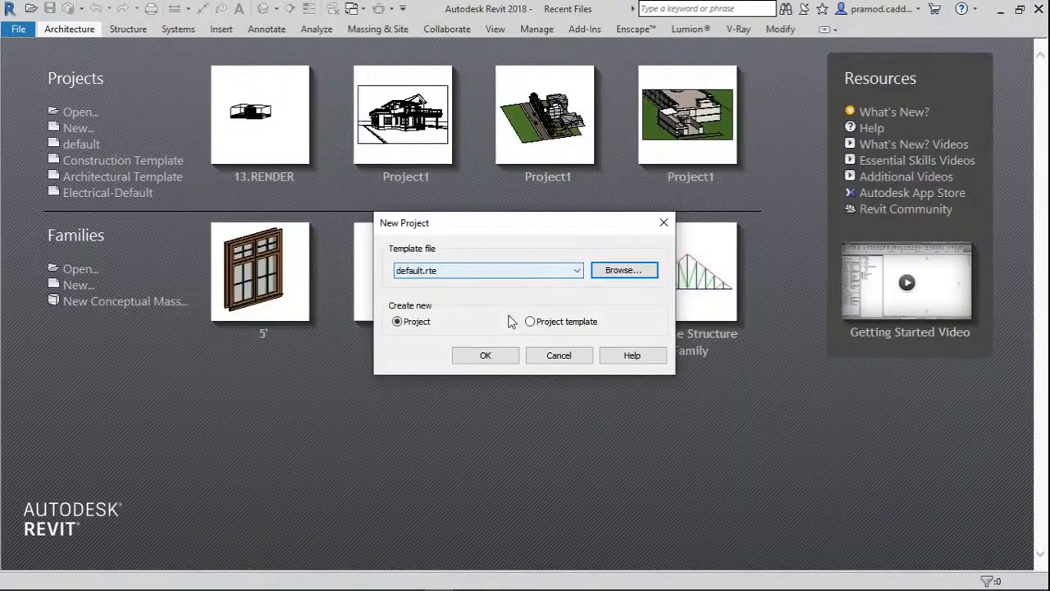
click(485, 355)
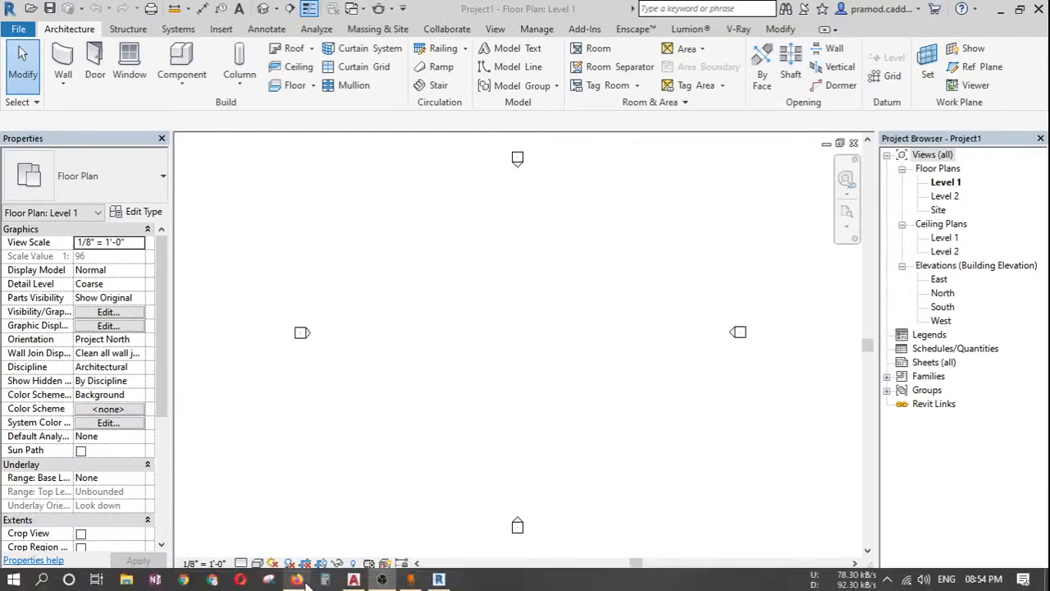
click(299, 579)
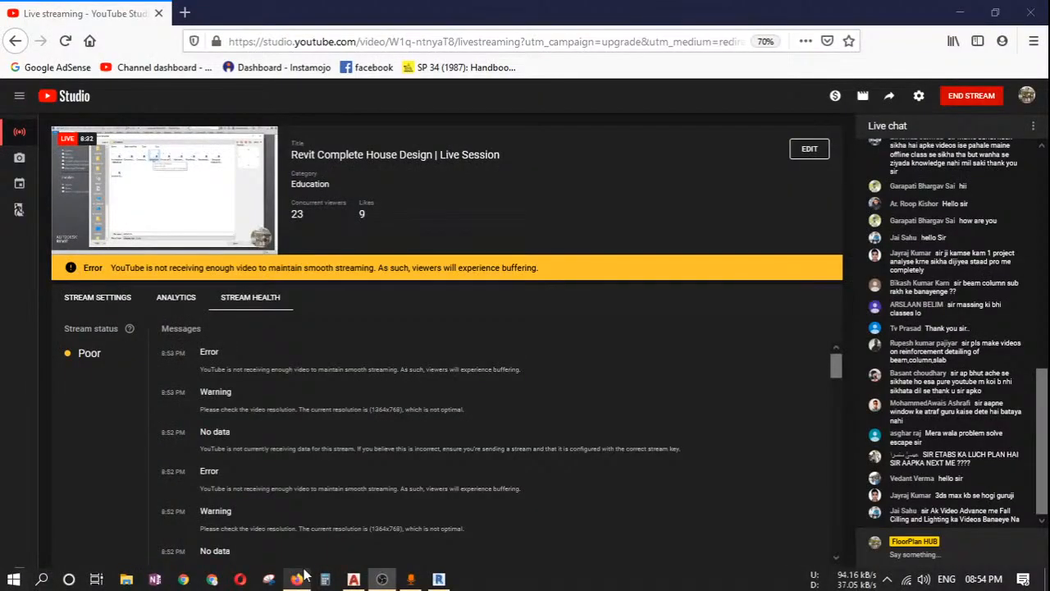
click(299, 580)
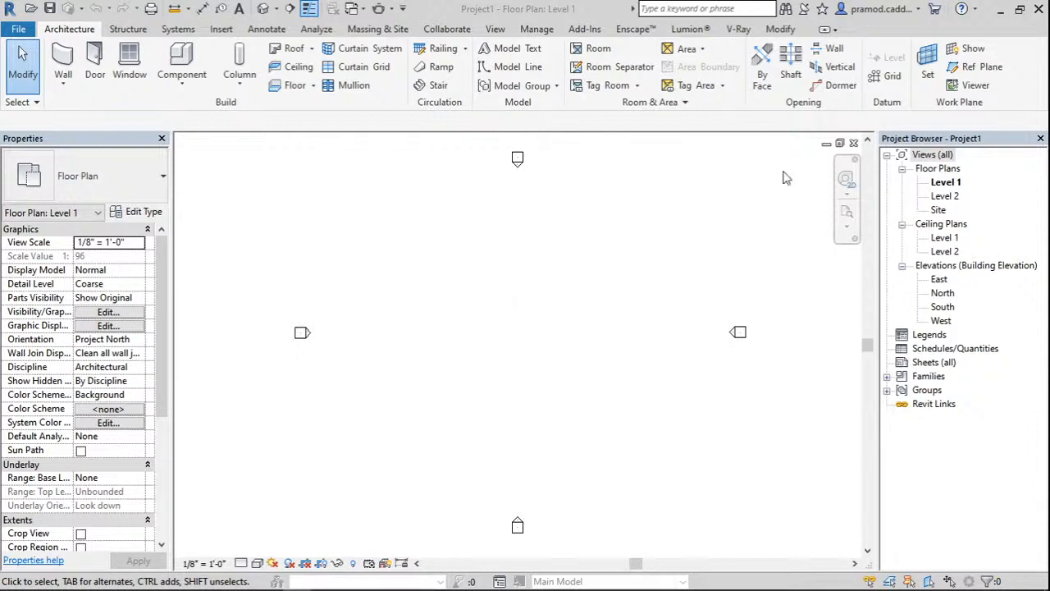
Import the cleaned house plan DWG from the Downloads folder into Level 1 with Auto - Center to Center positioning.
click(945, 183)
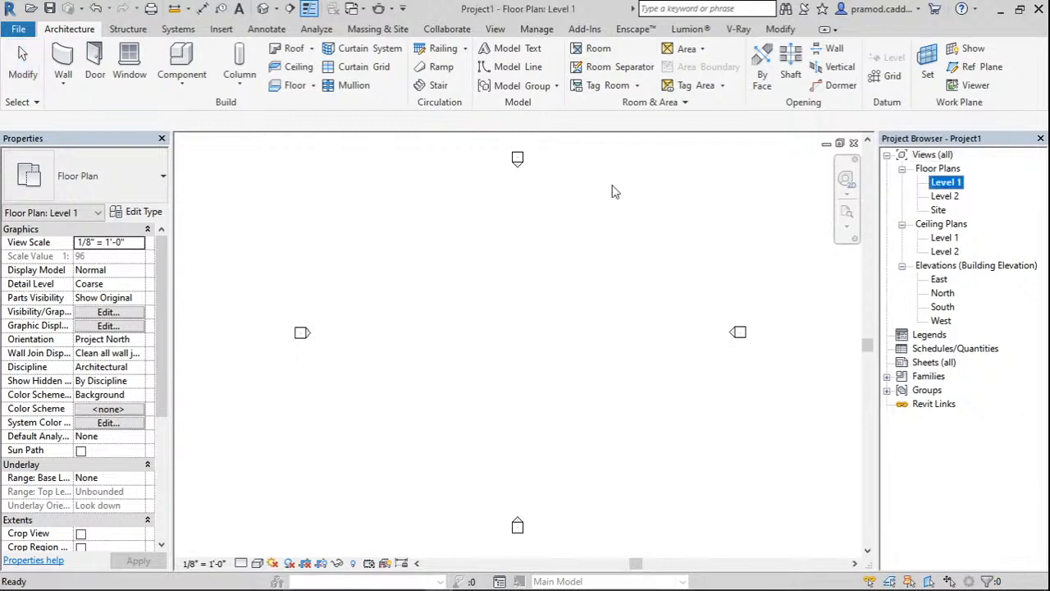
click(220, 30)
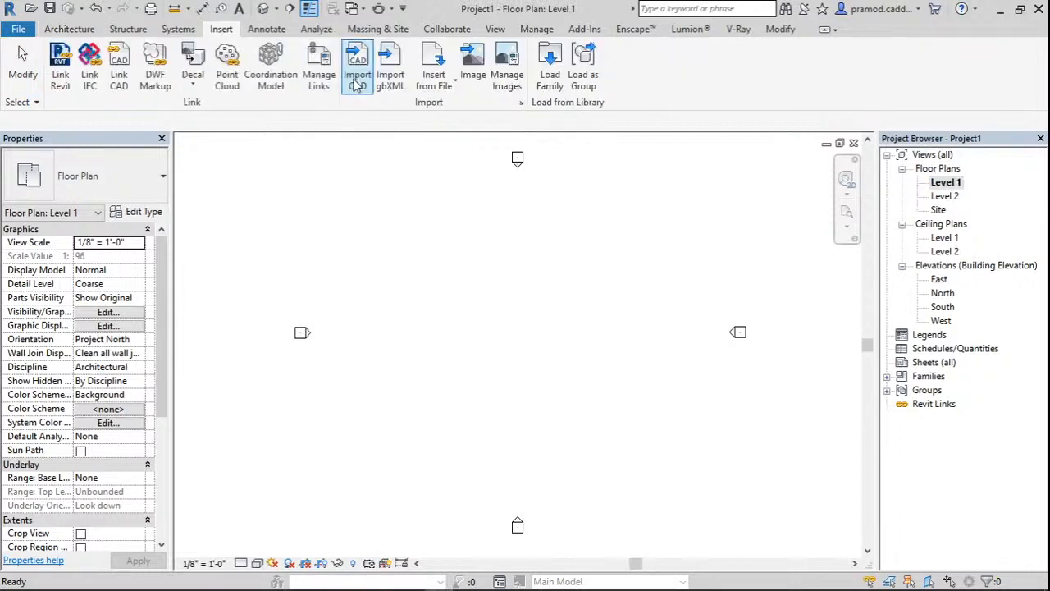
click(357, 79)
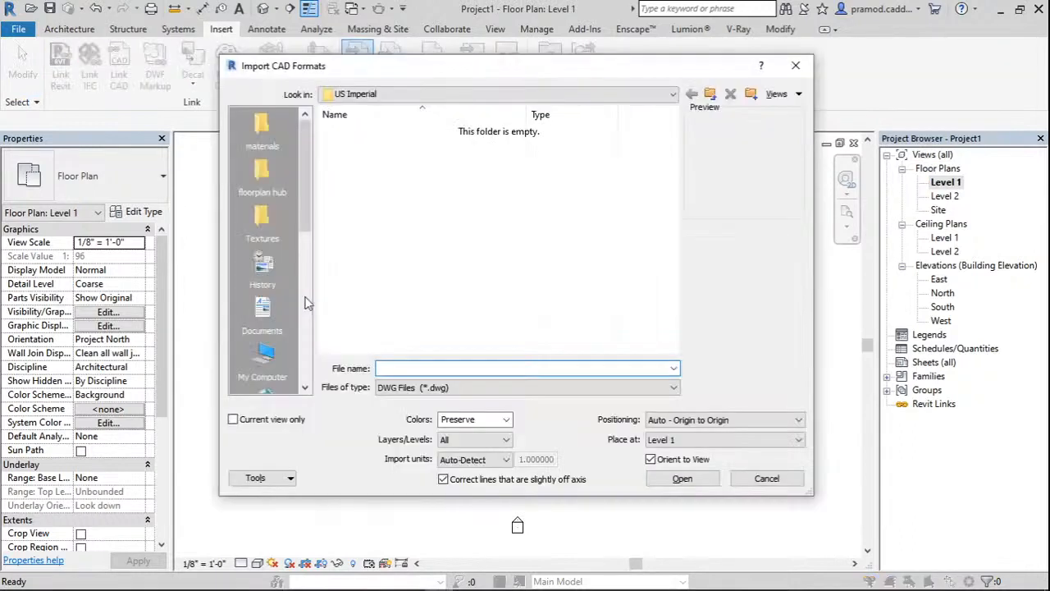
click(263, 359)
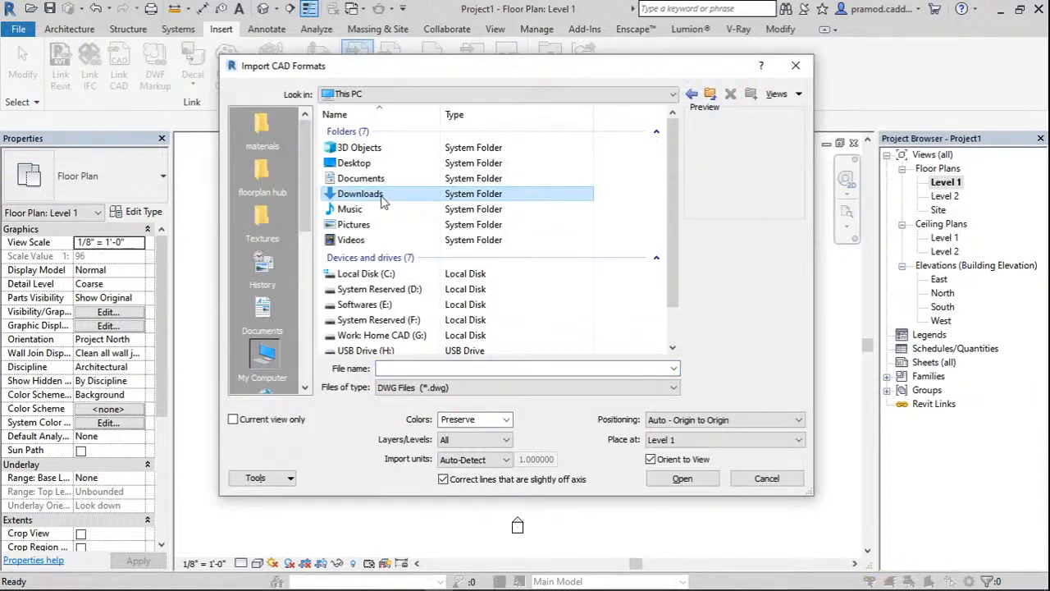
double_click(361, 194)
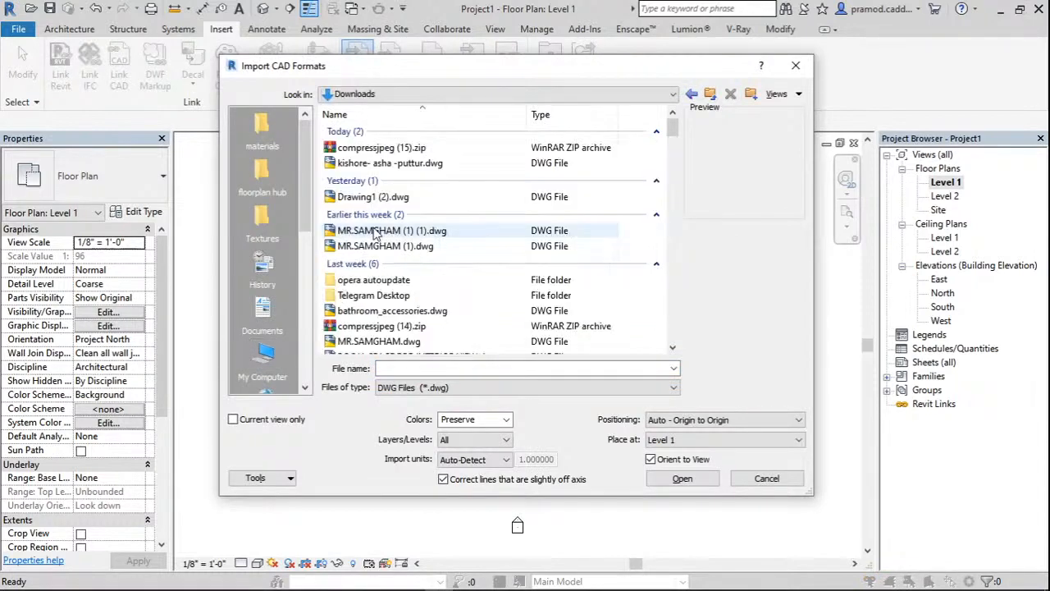
click(393, 163)
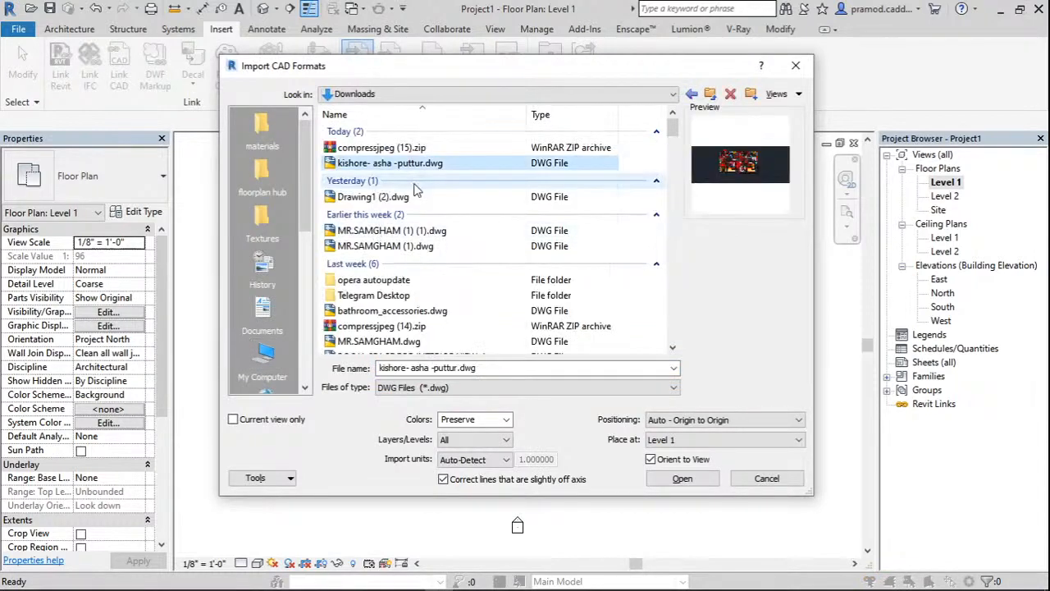
click(671, 419)
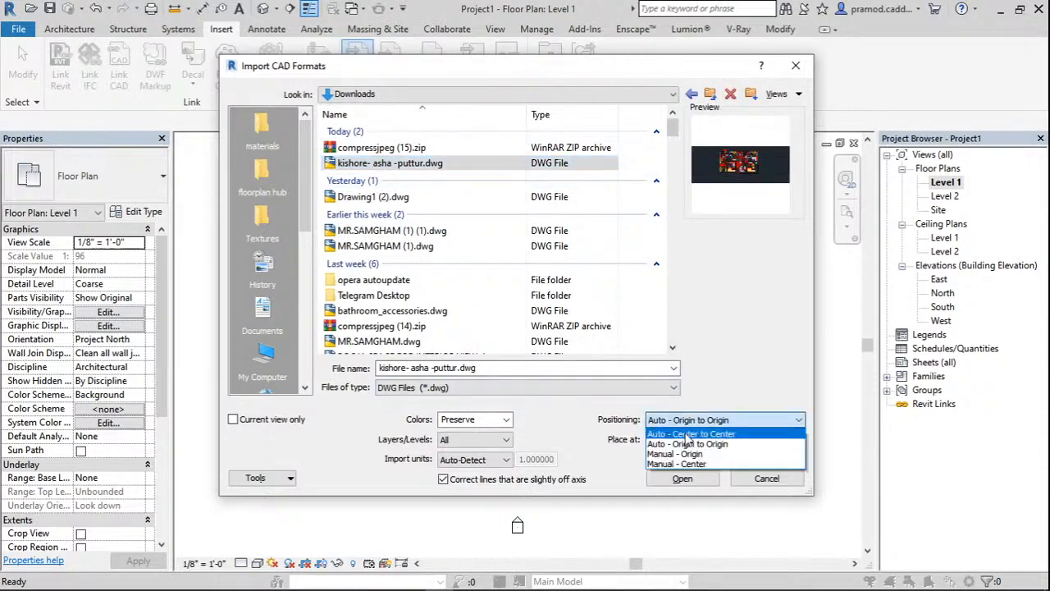
click(687, 435)
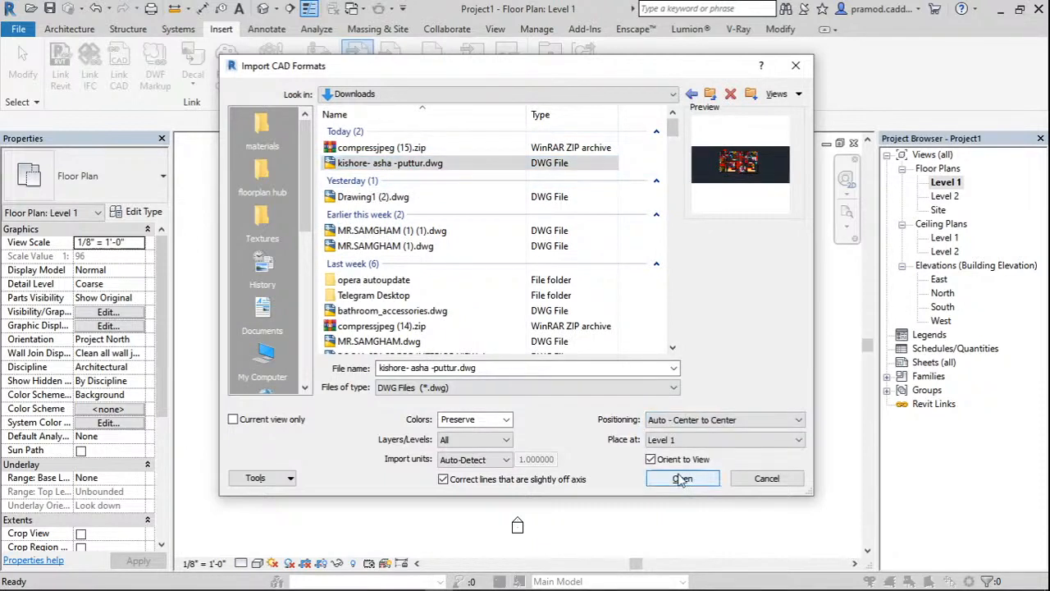
click(682, 479)
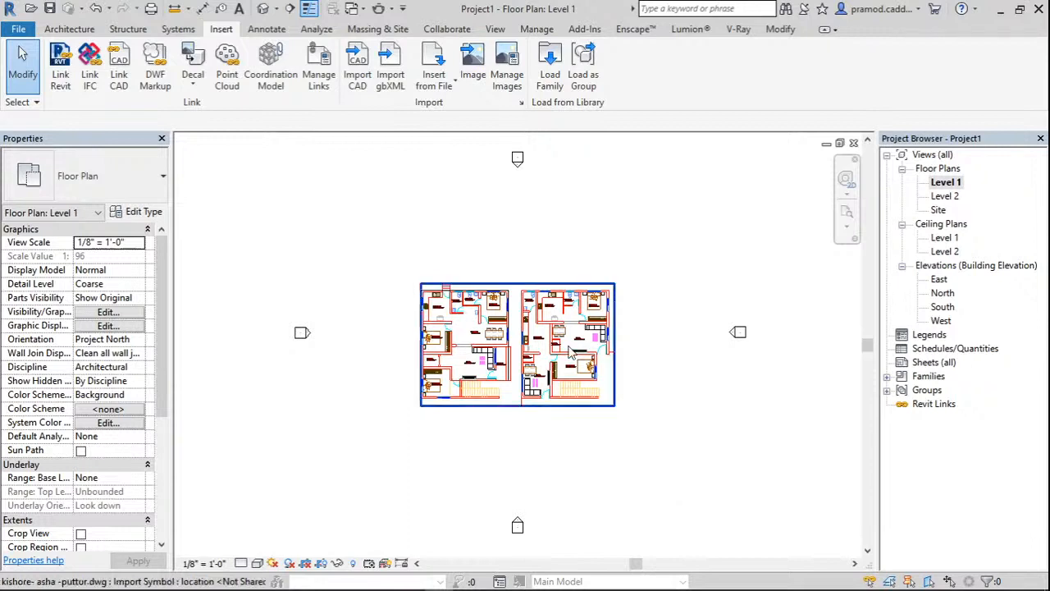
Examine the two imported floor plans on Level 1 and check which way each one is oriented.
scroll(571, 352, up, 4)
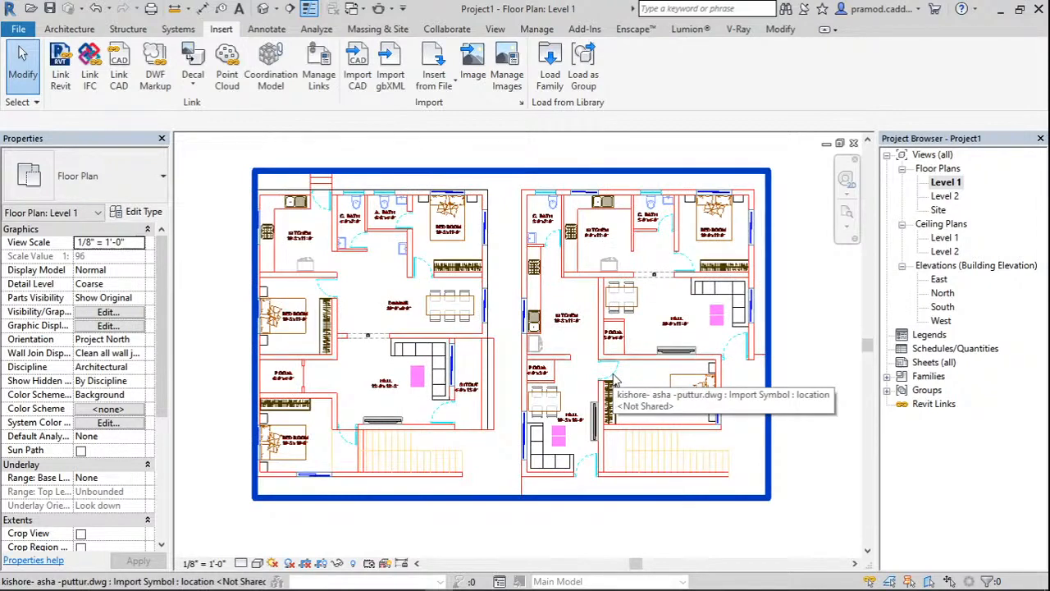
scroll(607, 368, down, 2)
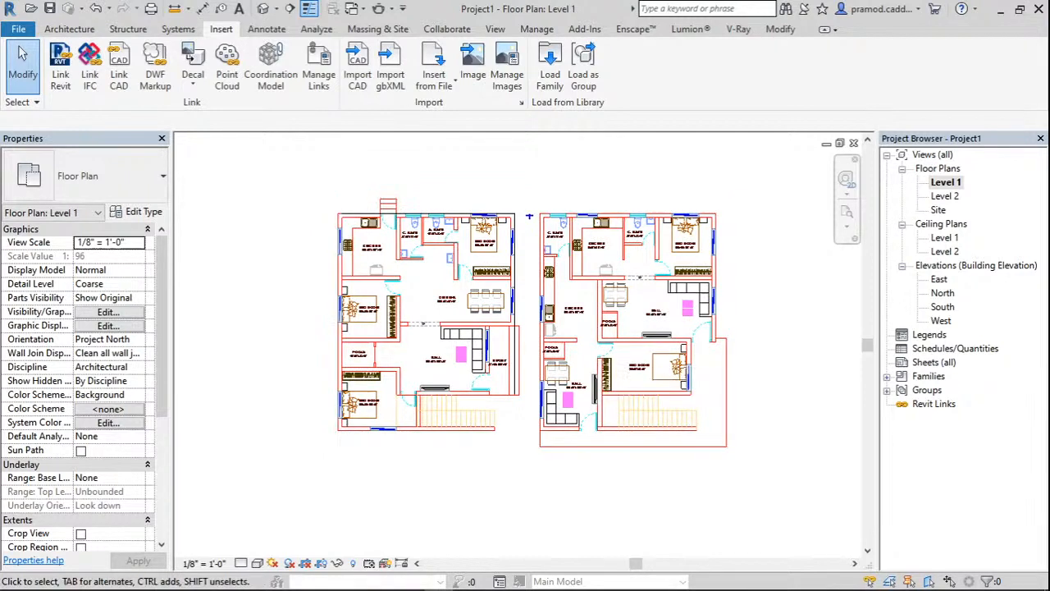
drag(526, 195, 532, 242)
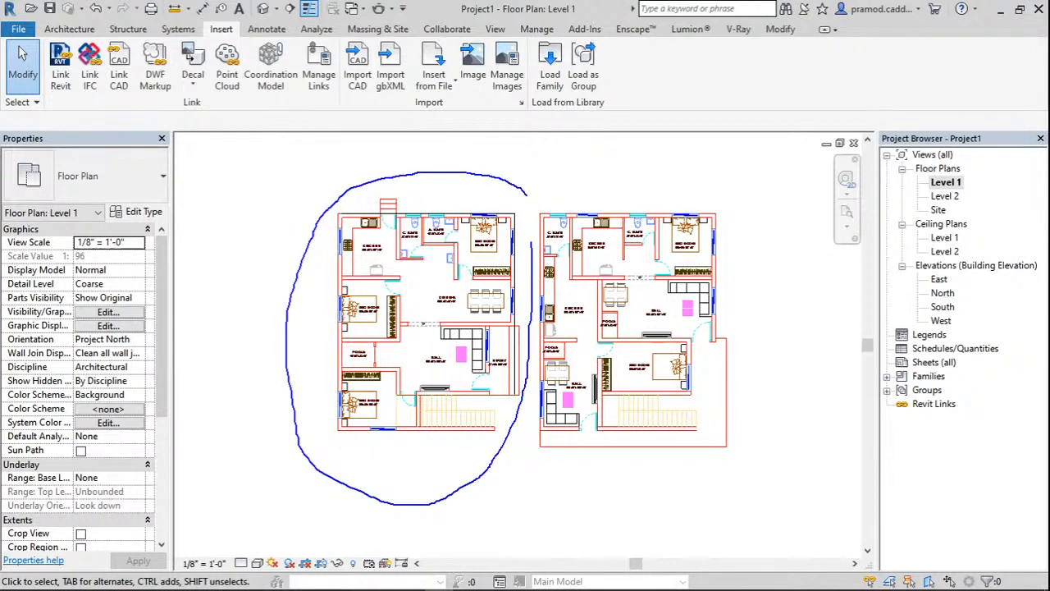
drag(522, 358, 382, 330)
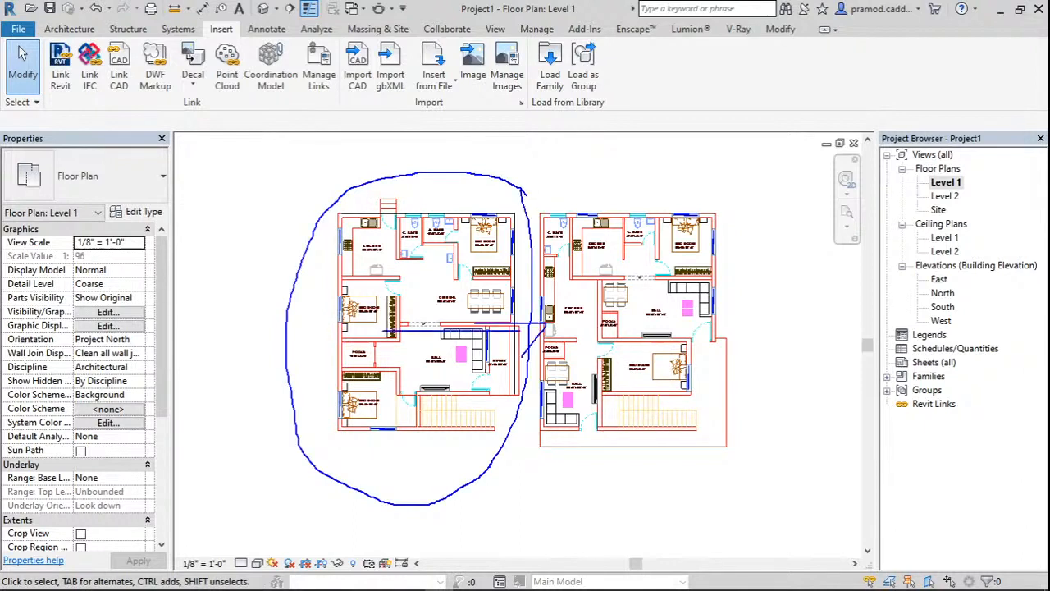
drag(525, 194, 531, 361)
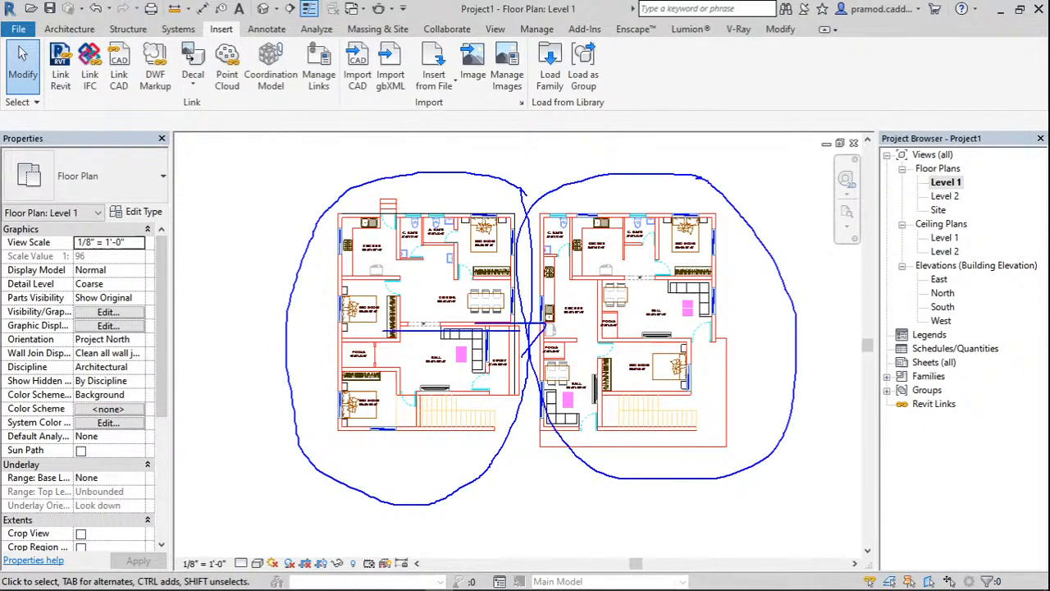
drag(775, 348, 623, 330)
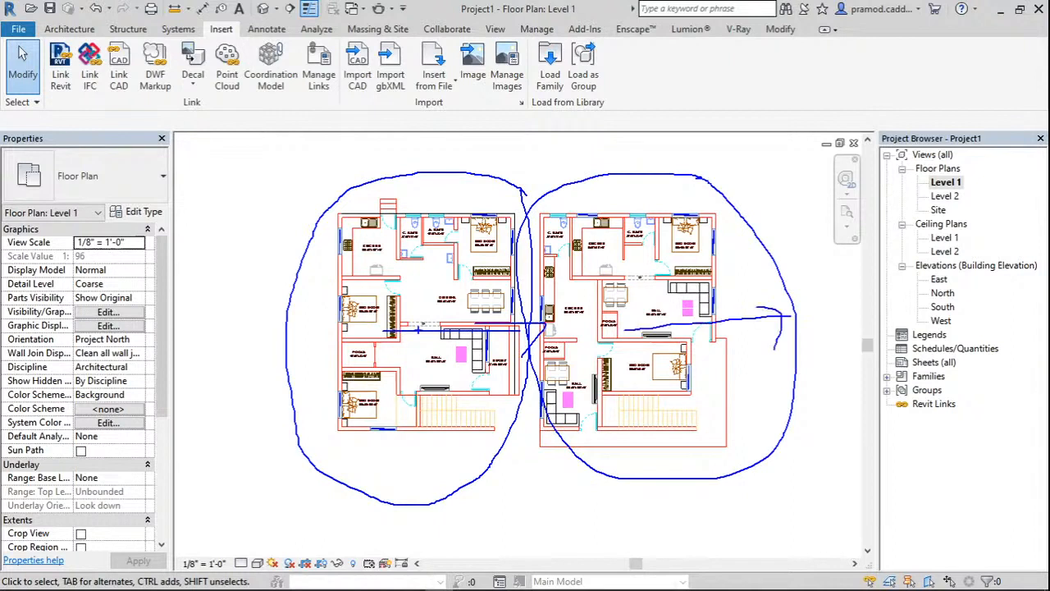
drag(418, 330, 422, 496)
drag(646, 345, 667, 517)
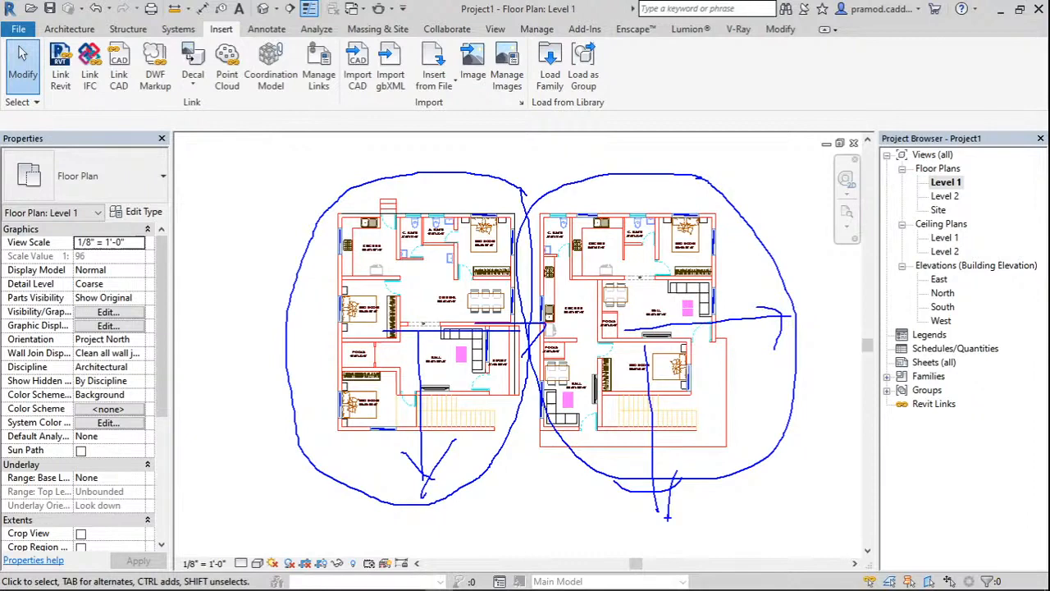
key(Escape)
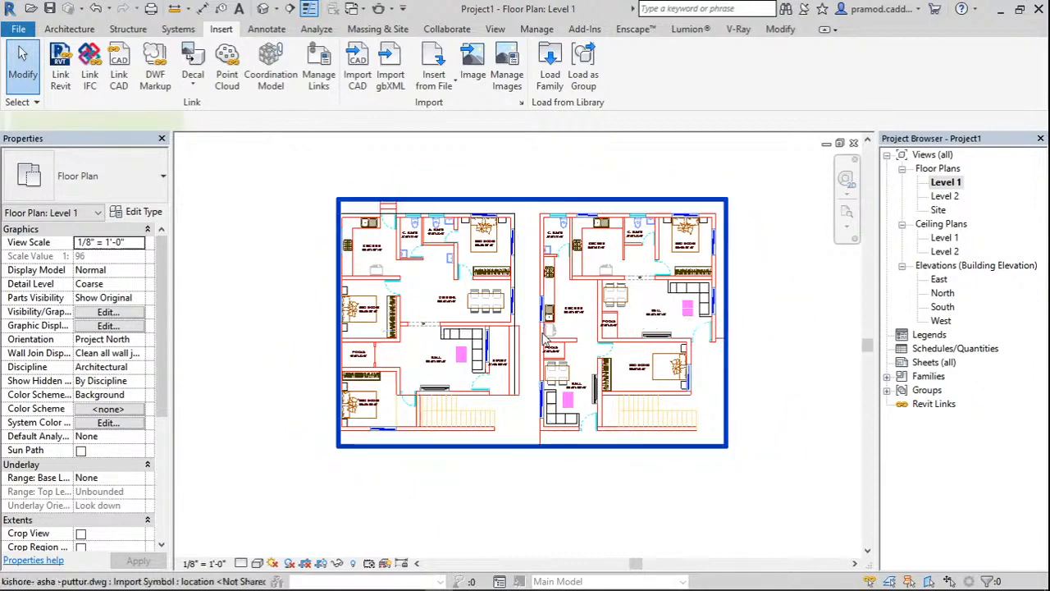
Remove the imported drawing from Level 1 and switch to AutoCAD.
click(567, 309)
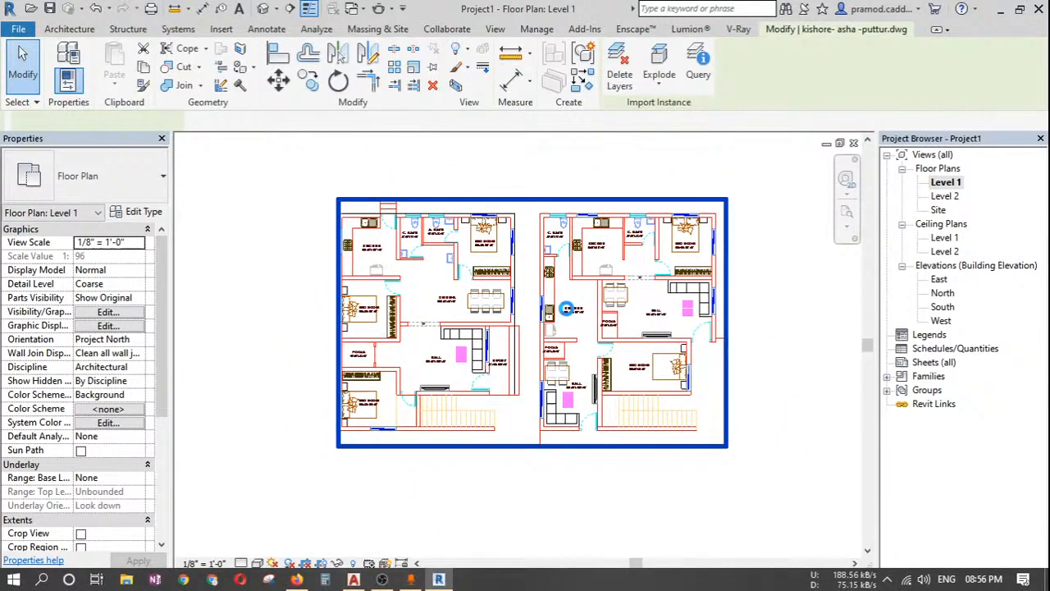
key(alt+Tab)
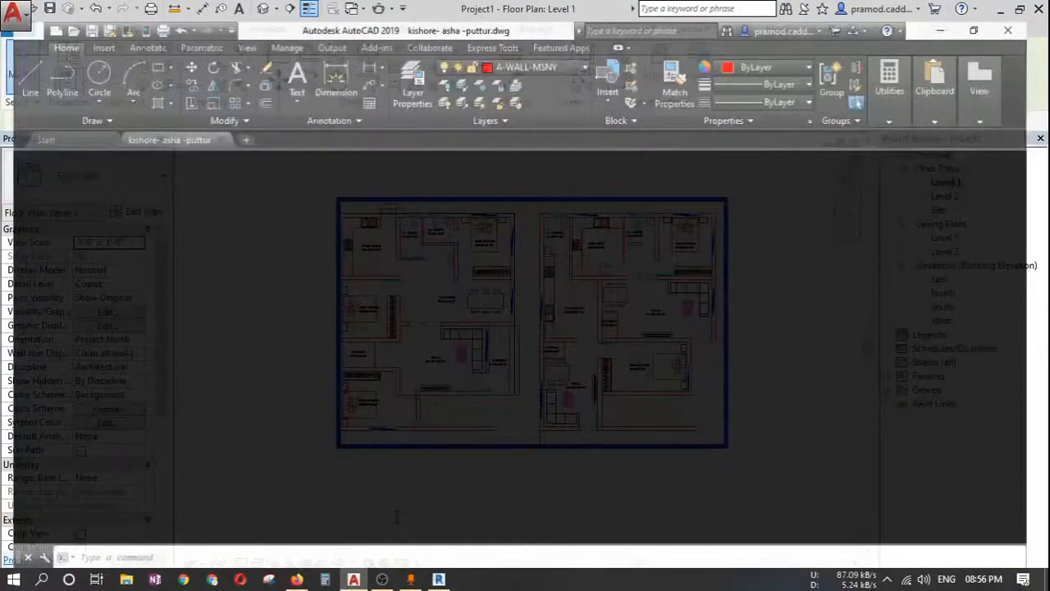
click(246, 142)
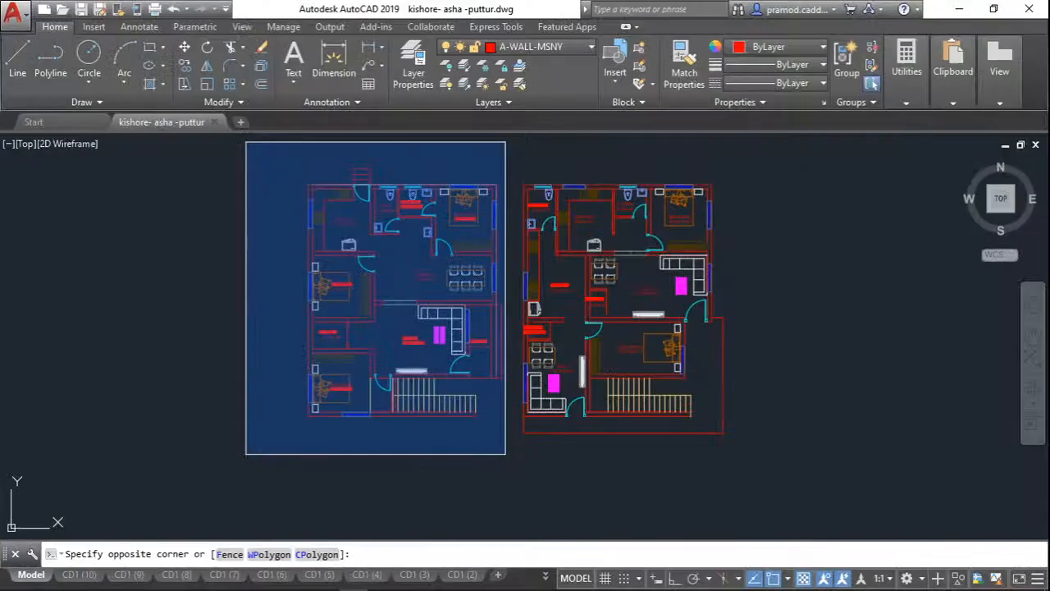
click(505, 454)
text(ro)
key(Return)
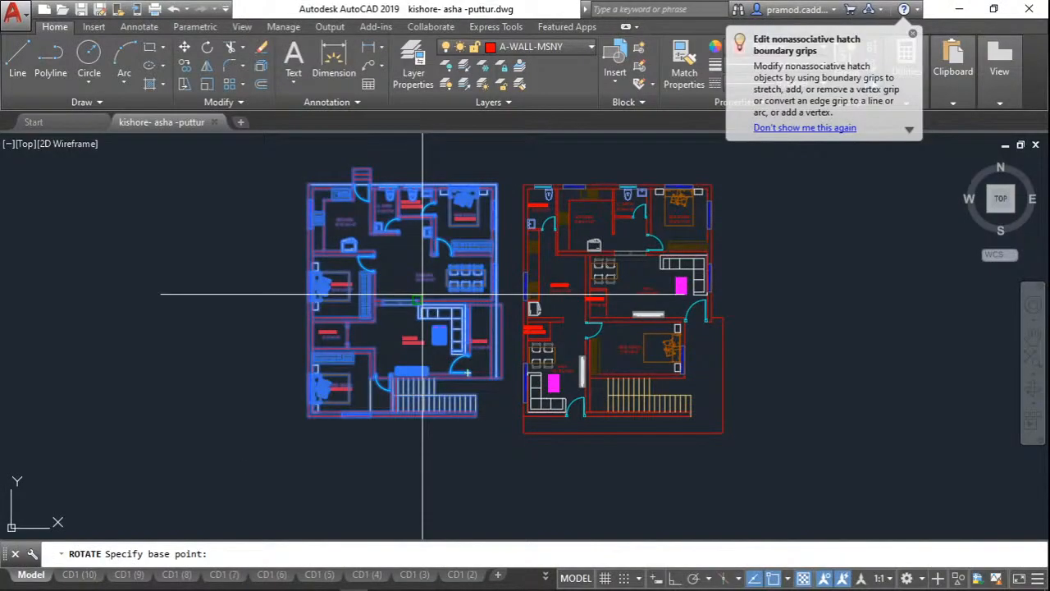
key(Escape)
Move the left-hand floor plan horizontally away from the other plan with Ortho on, widening the gap between them.
text(m)
key(Return)
click(283, 151)
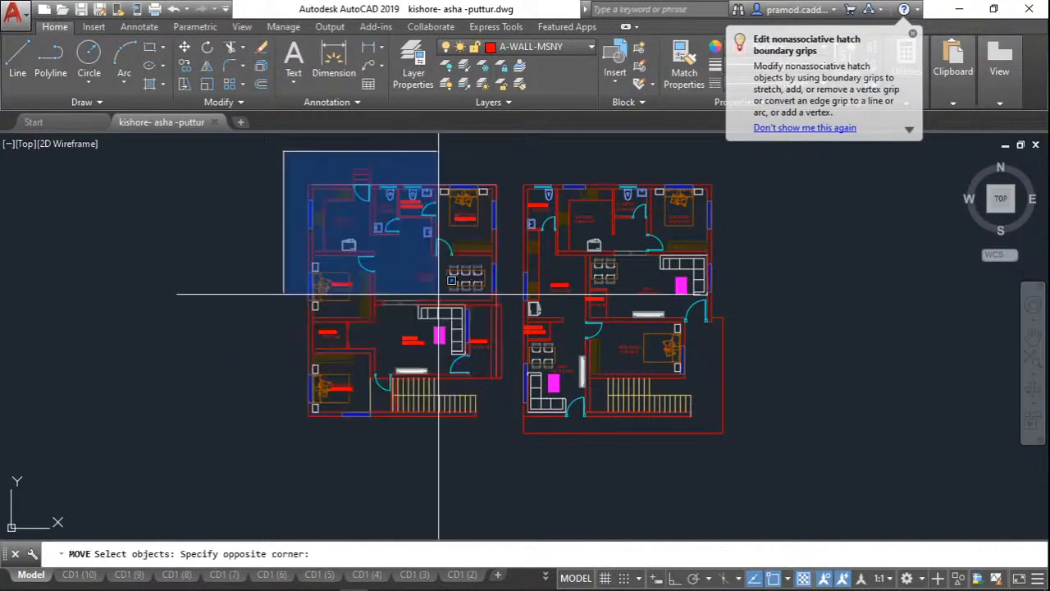
click(439, 293)
key(Return)
click(475, 415)
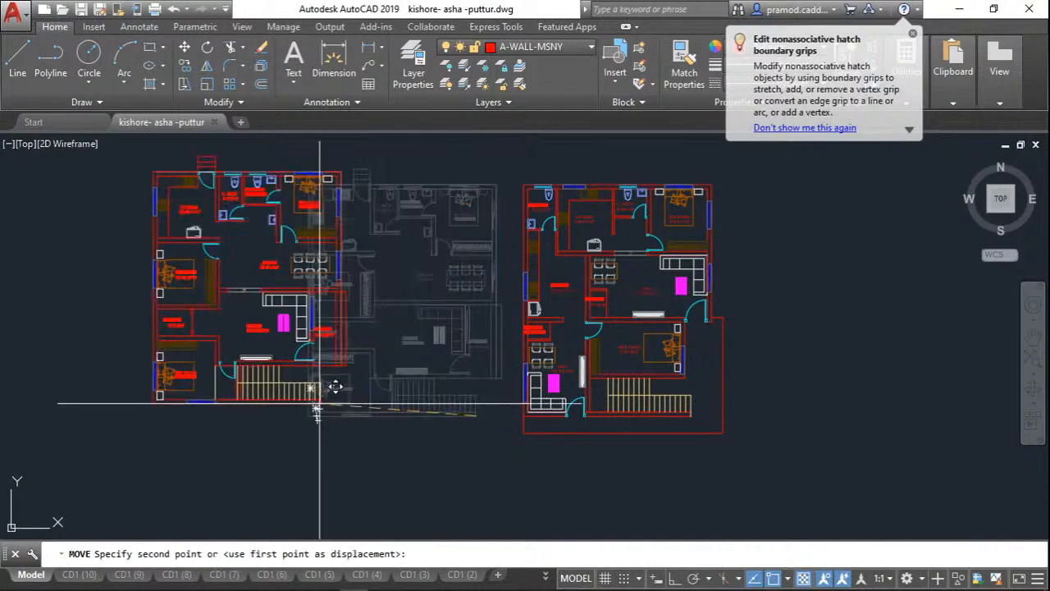
key(F8)
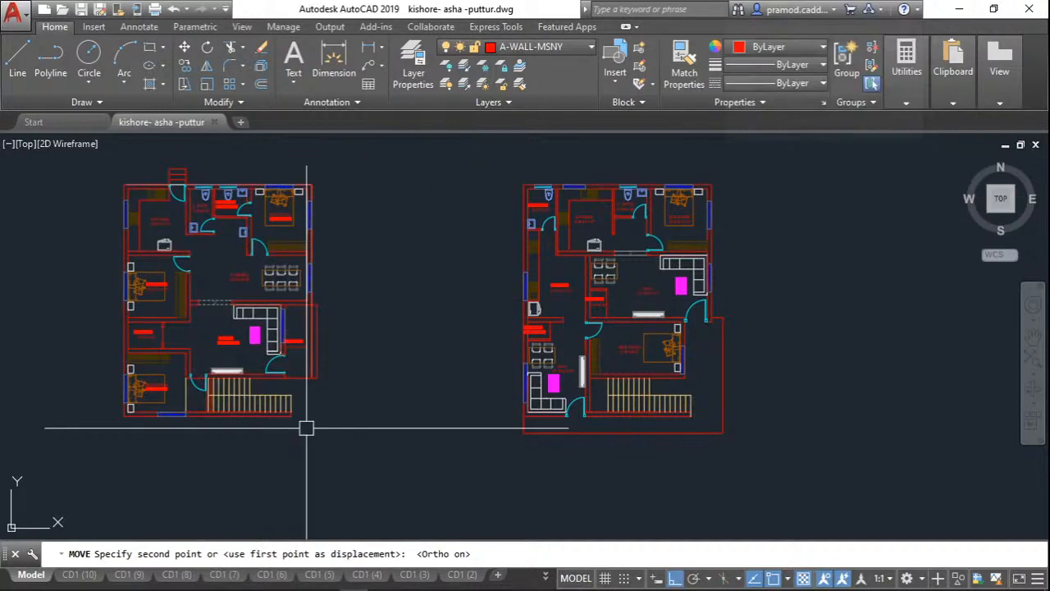
middle_drag(306, 428, 394, 446)
Rotate both floor plans 90 degrees clockwise.
click(182, 158)
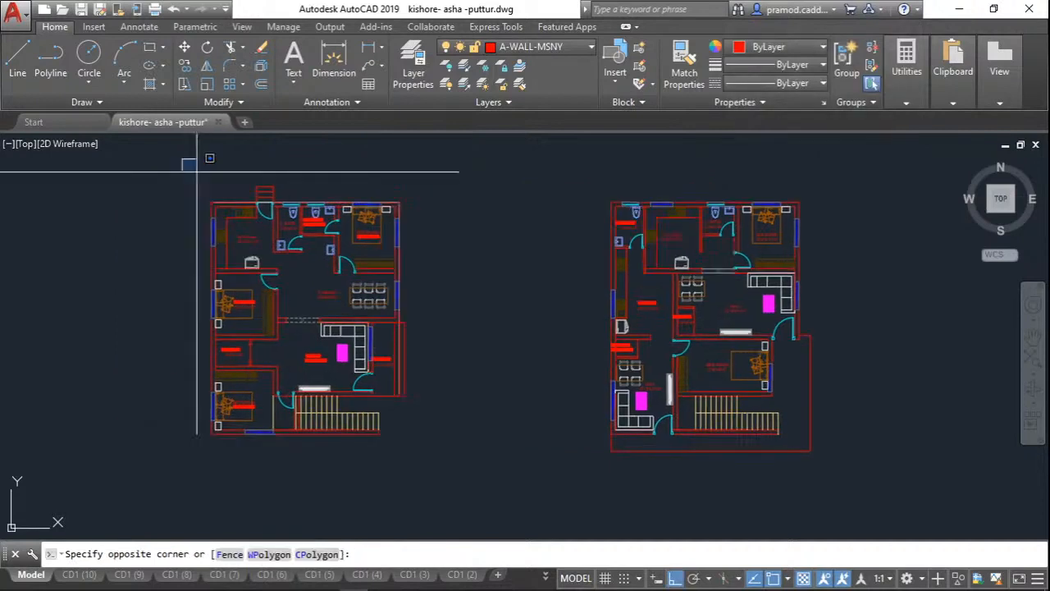
click(456, 436)
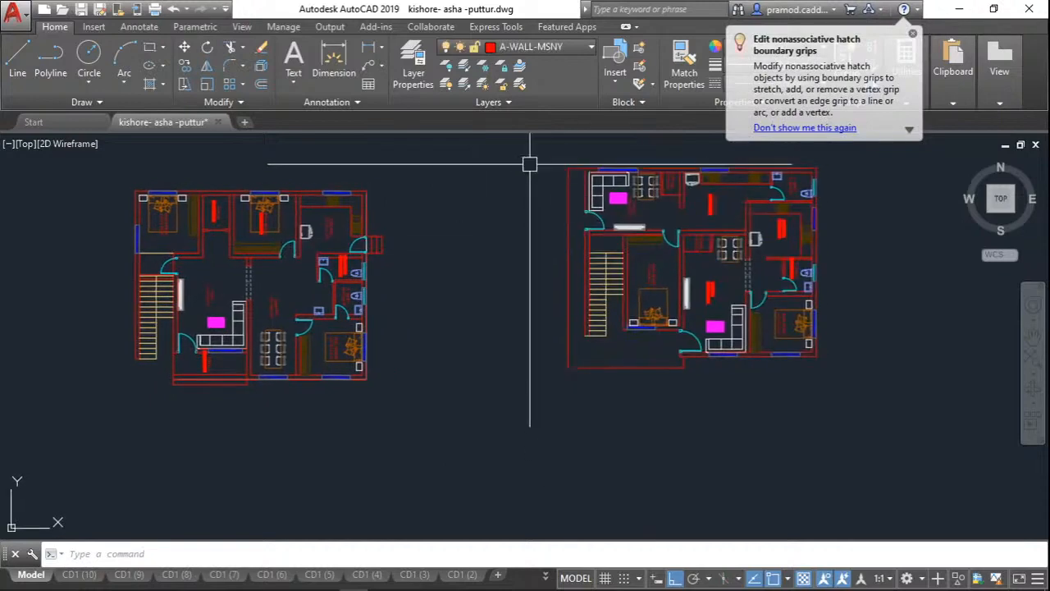
Draw a horizontal guide line from the top edge of the left-hand plan across the right-hand plan.
click(539, 146)
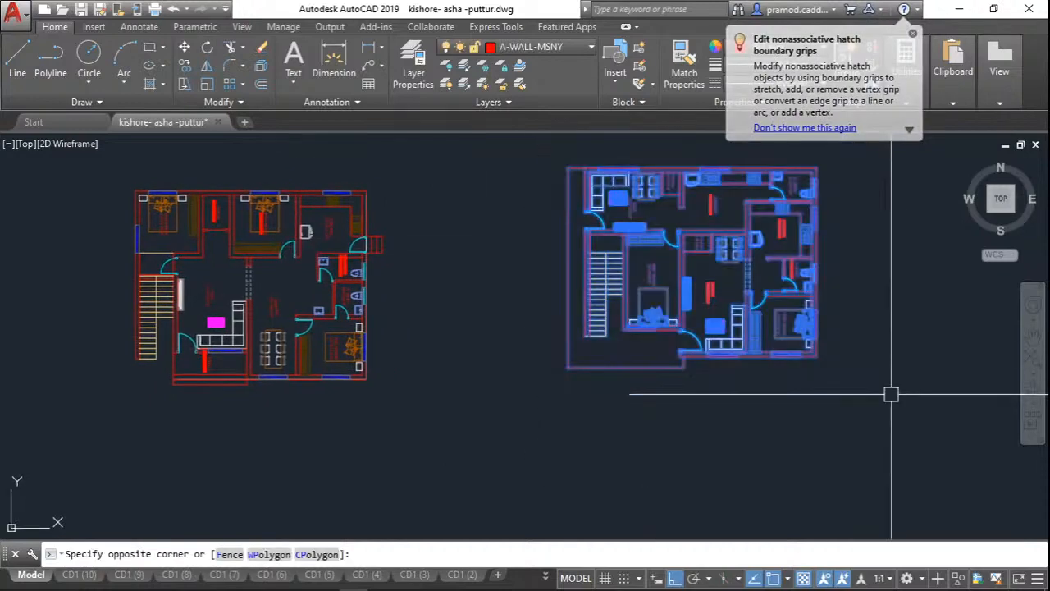
click(891, 394)
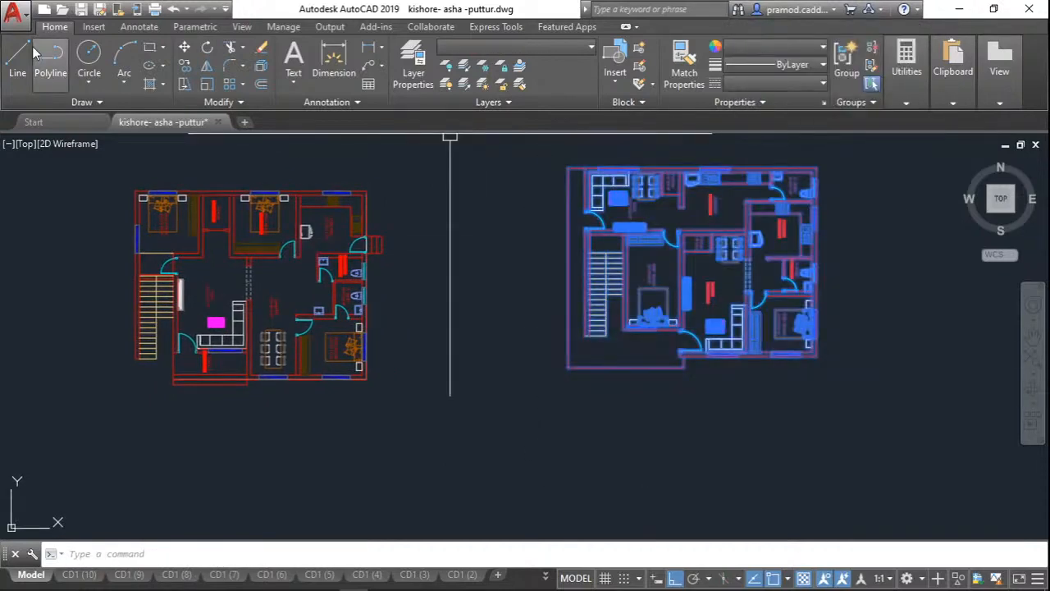
key(Escape)
Move the right-hand plan so its upper edge sits on the guide line, level with the other plan and closer to it.
click(558, 148)
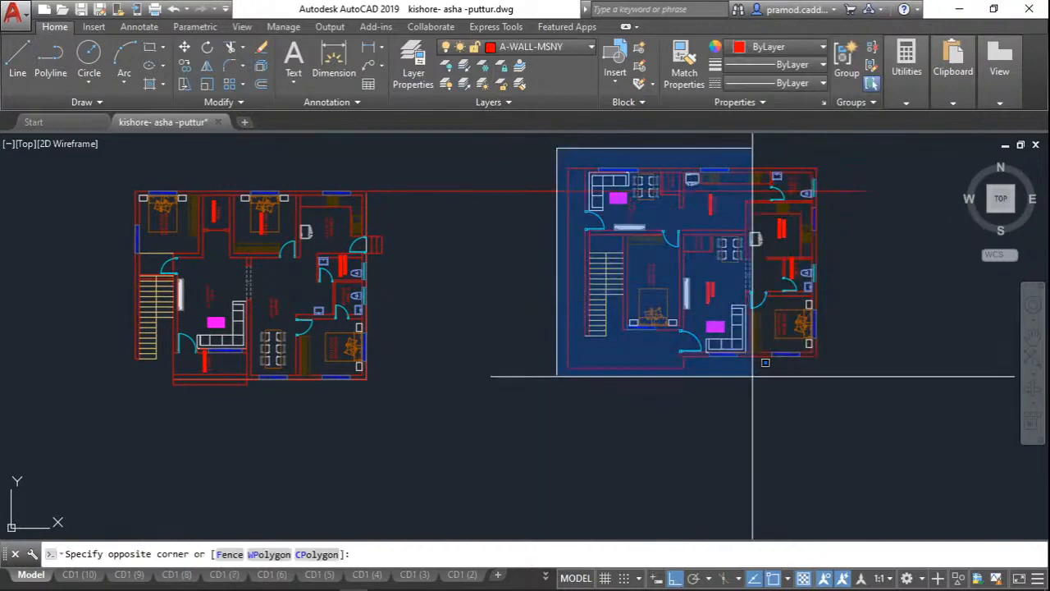
click(795, 413)
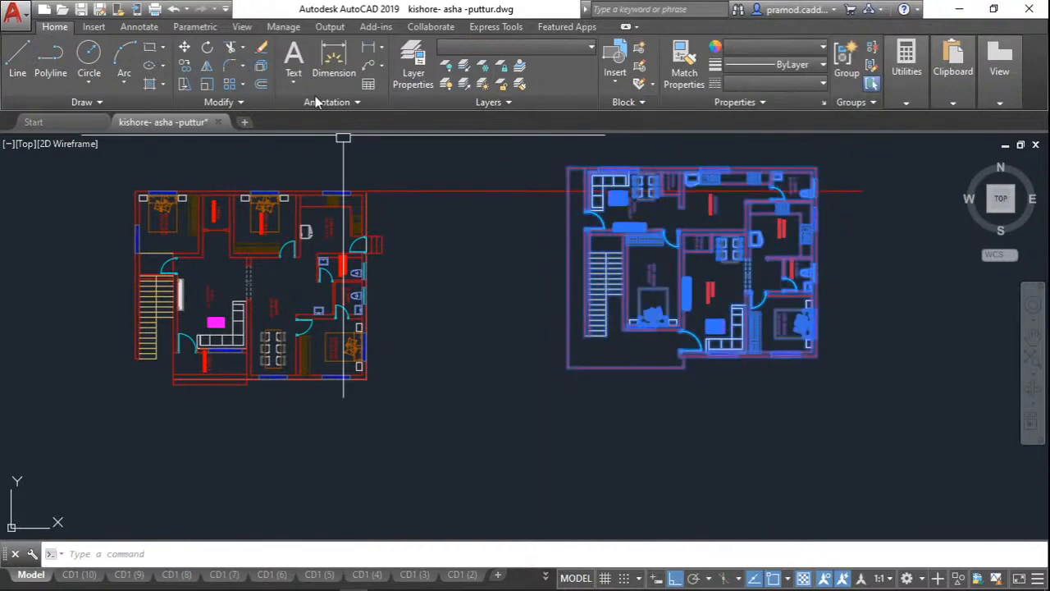
scroll(595, 148, up, 2)
text(m)
key(Return)
click(566, 168)
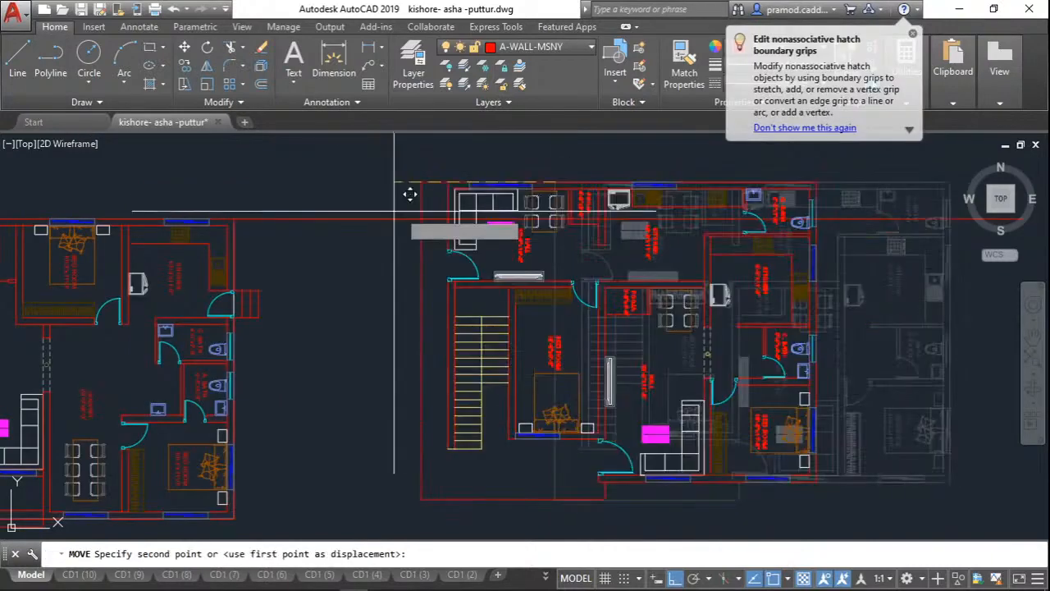
click(353, 218)
Delete the horizontal guide line and save the drawing.
scroll(429, 254, down, 2)
click(705, 272)
click(699, 214)
key(Delete)
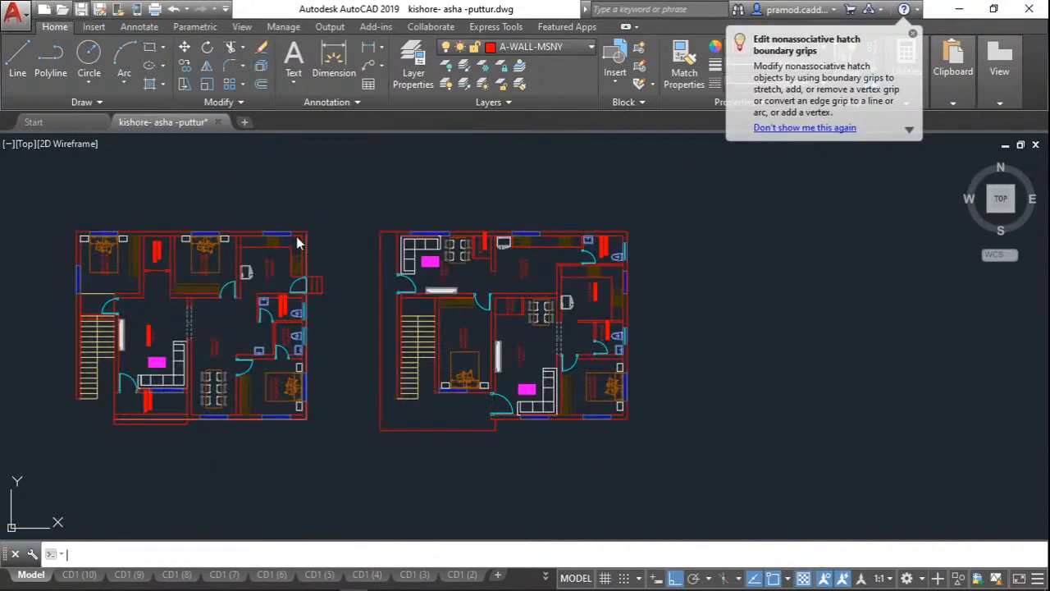
Switch to Revit and import the updated house plan DWG into Level 1 with Auto - Center to Center positioning.
click(451, 542)
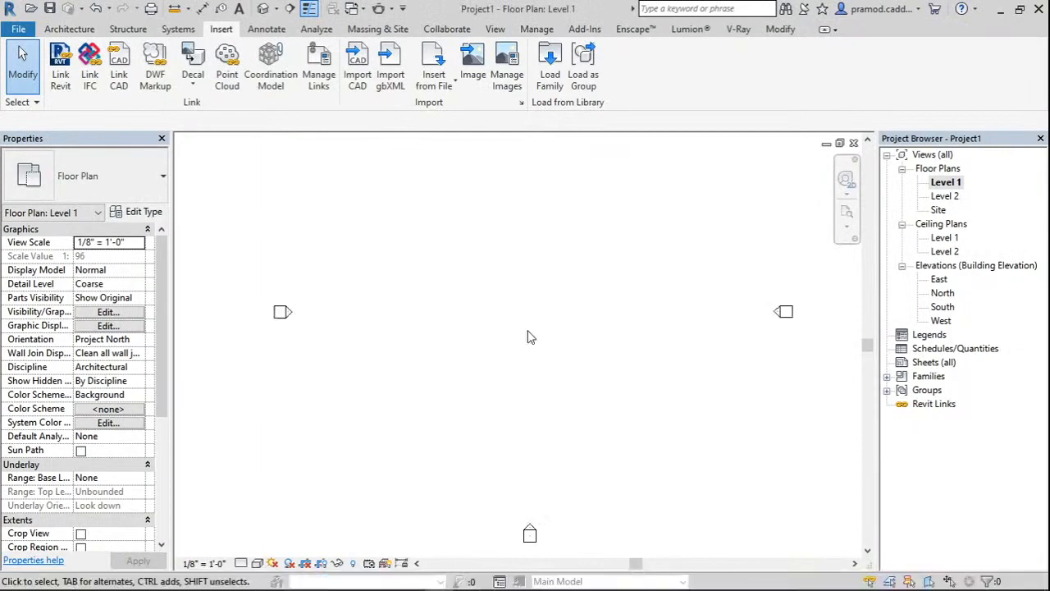
click(357, 70)
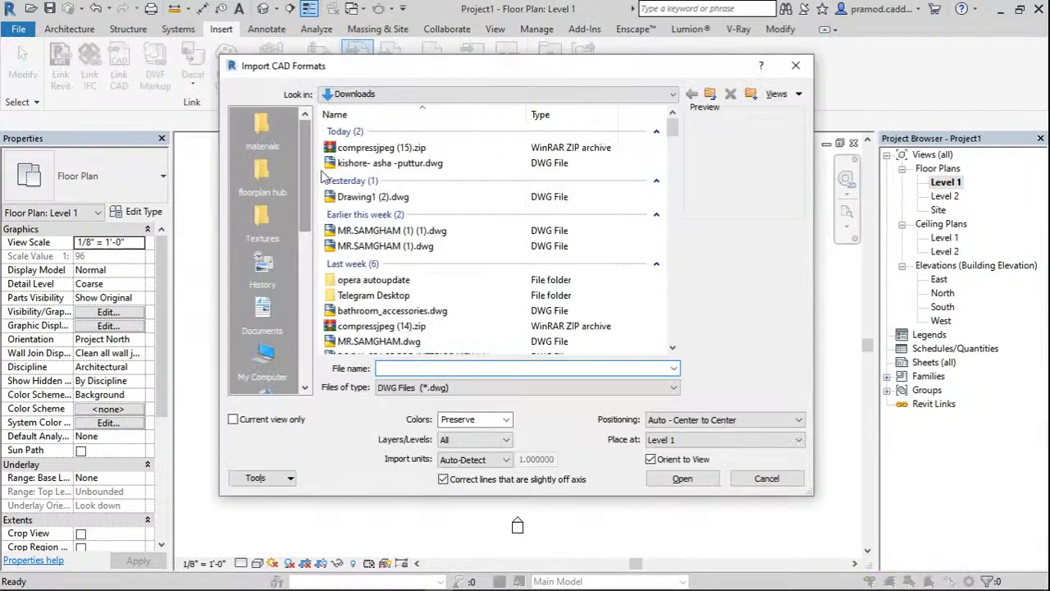
double_click(386, 163)
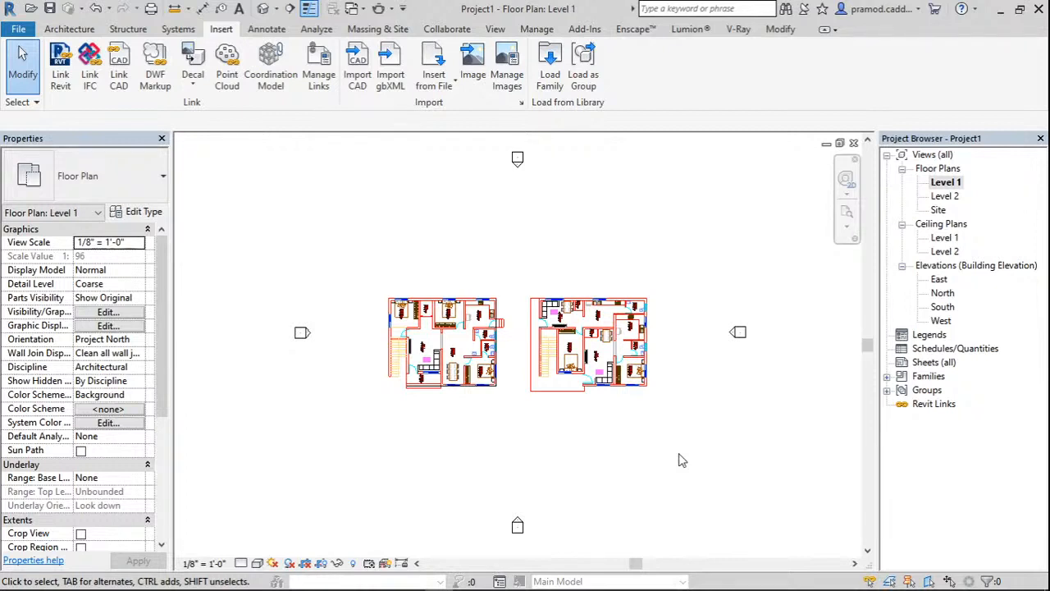
scroll(451, 354, up, 3)
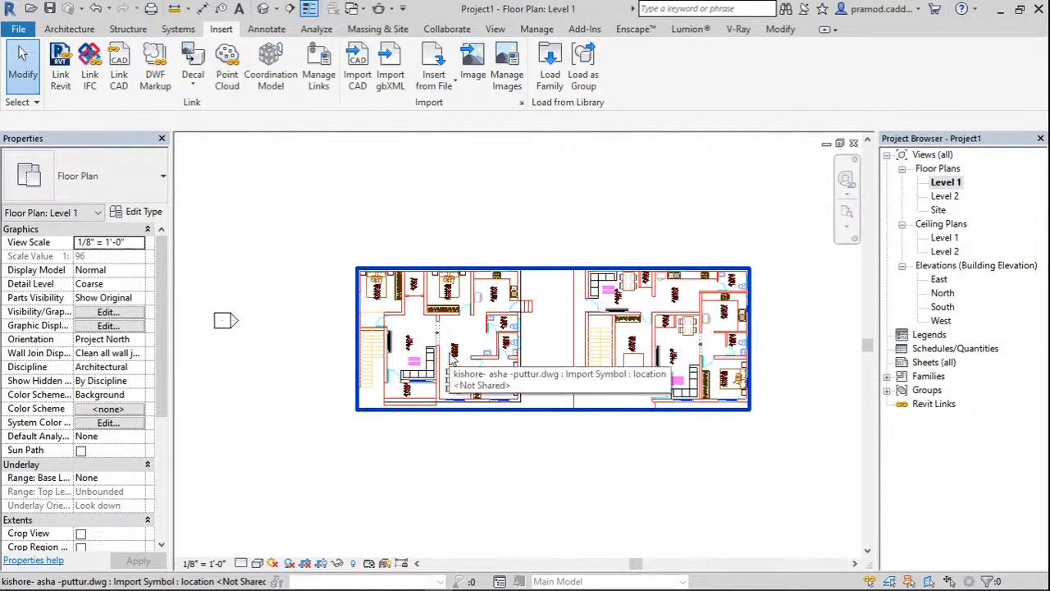
scroll(425, 492, up, 2)
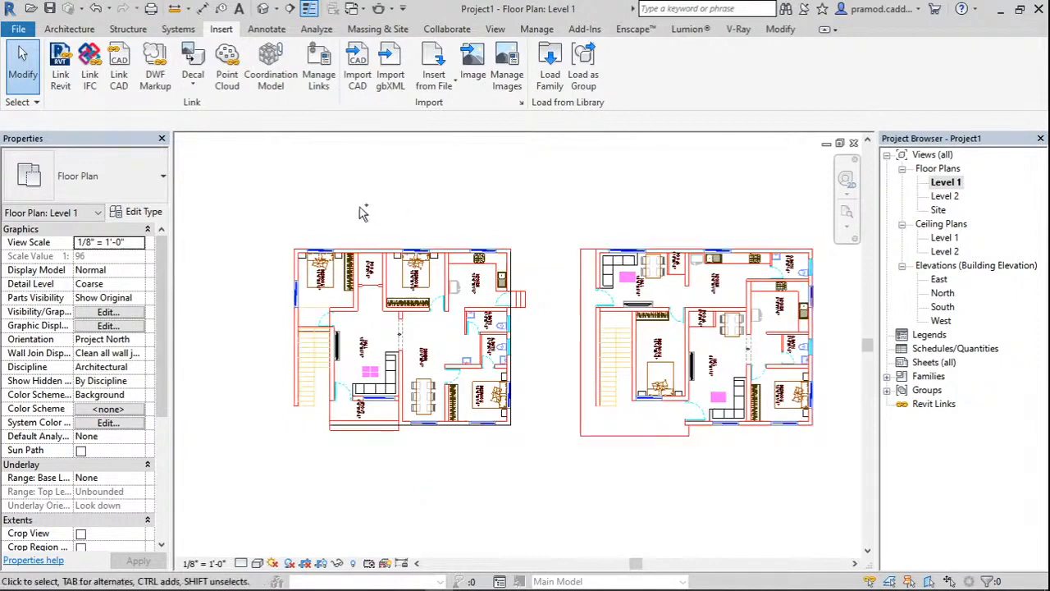
drag(256, 183, 530, 467)
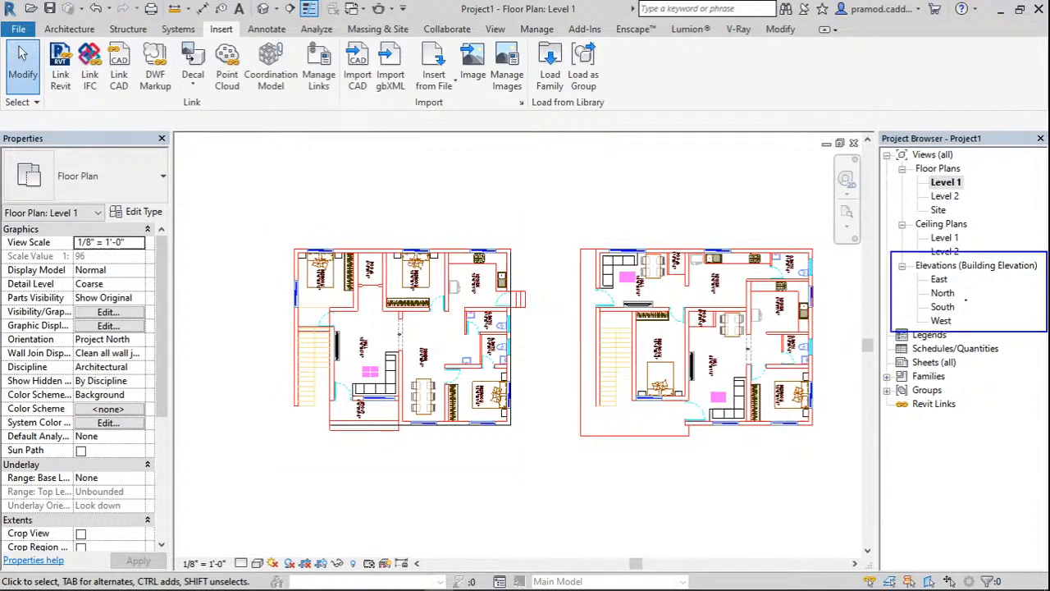
Open the South elevation and rename Level 1 as 1.Ground Level, including its corresponding views.
click(940, 308)
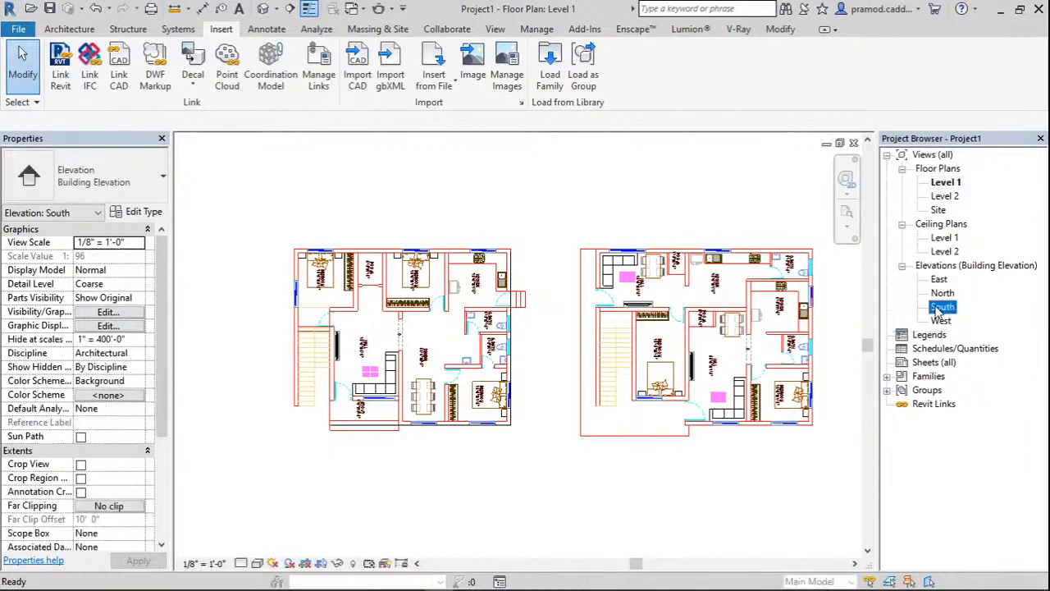
double_click(940, 307)
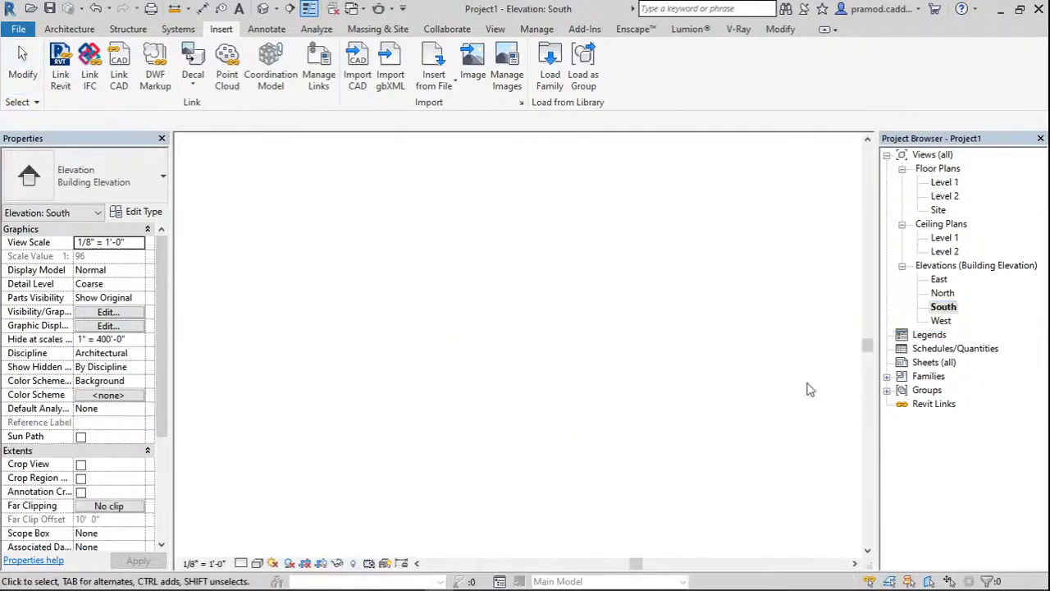
scroll(640, 374, up, 6)
click(597, 403)
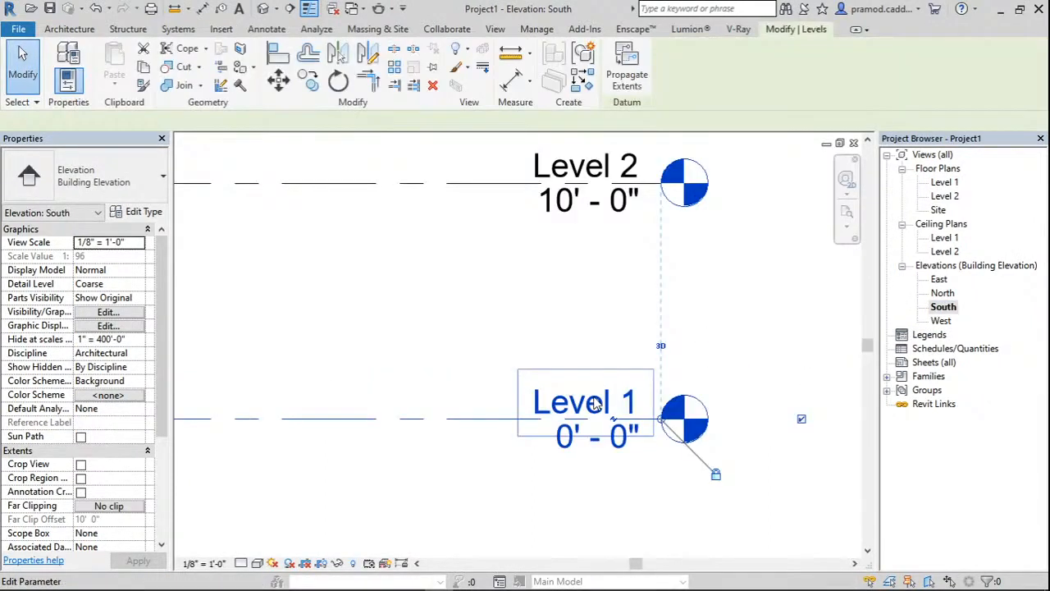
double_click(597, 404)
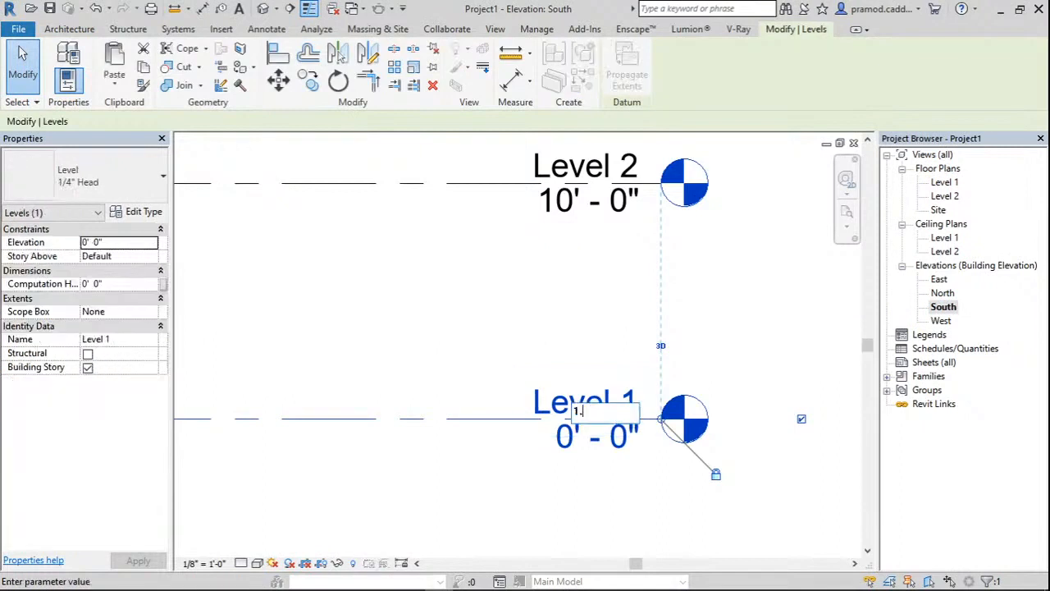
text(1.Ground Level)
key(Return)
click(575, 322)
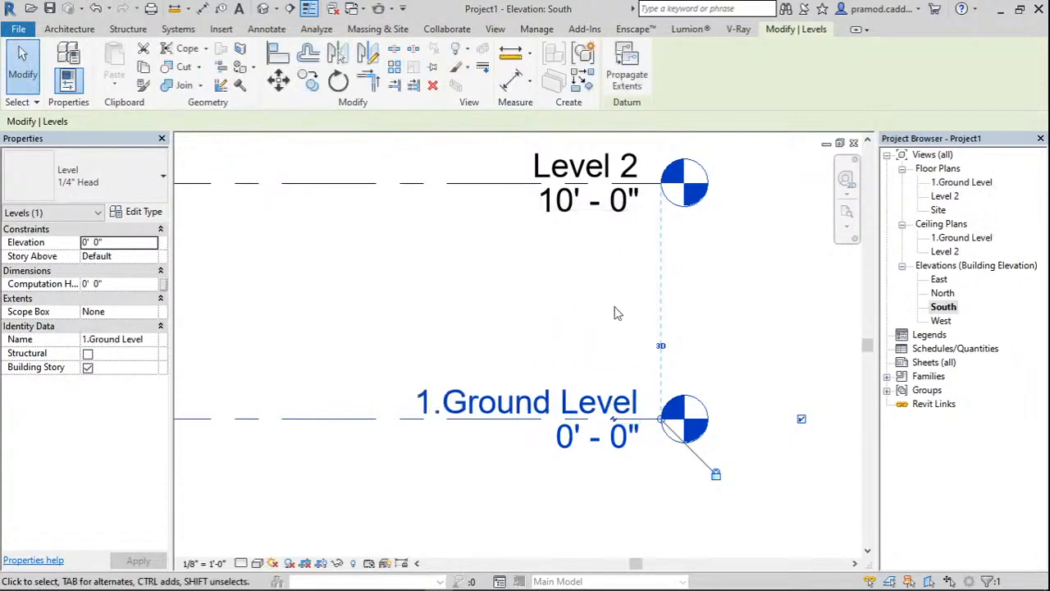
Rename Level 2 as 2.Ground Floor, including its corresponding views.
click(649, 197)
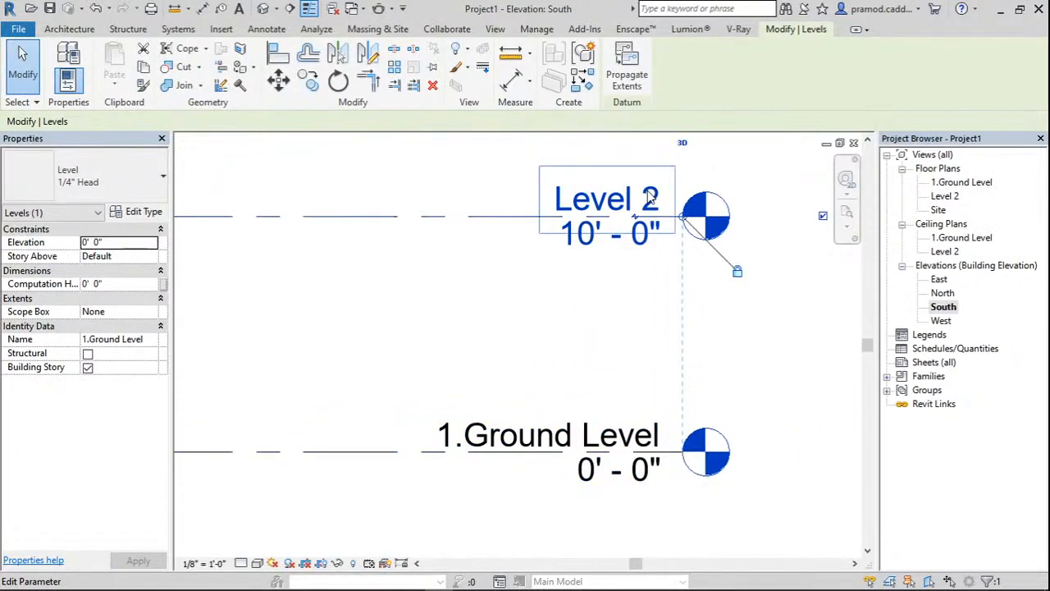
click(649, 197)
text(2.G)
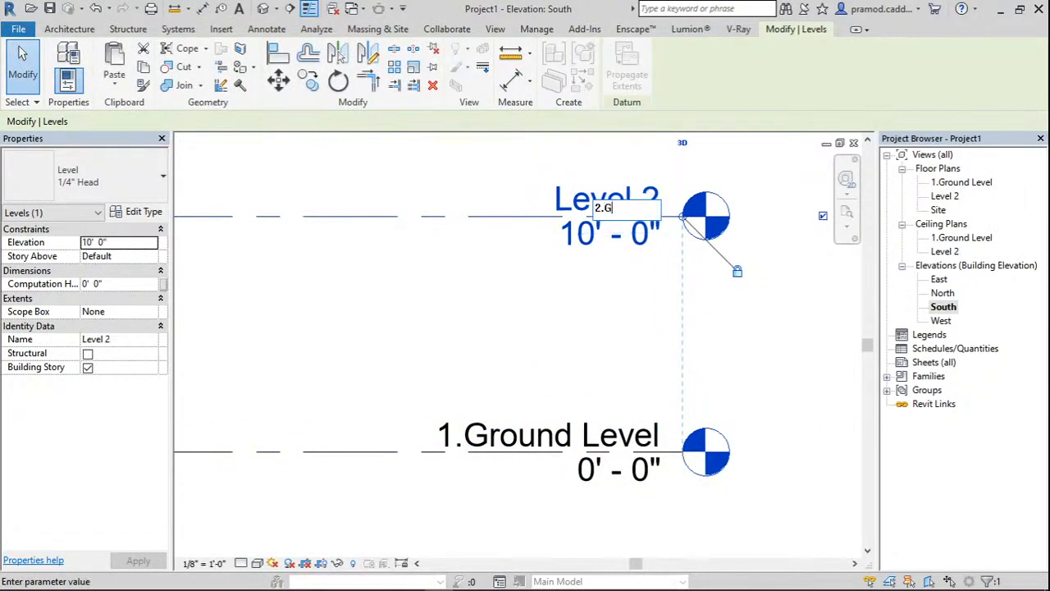
text(round Floor)
key(Return)
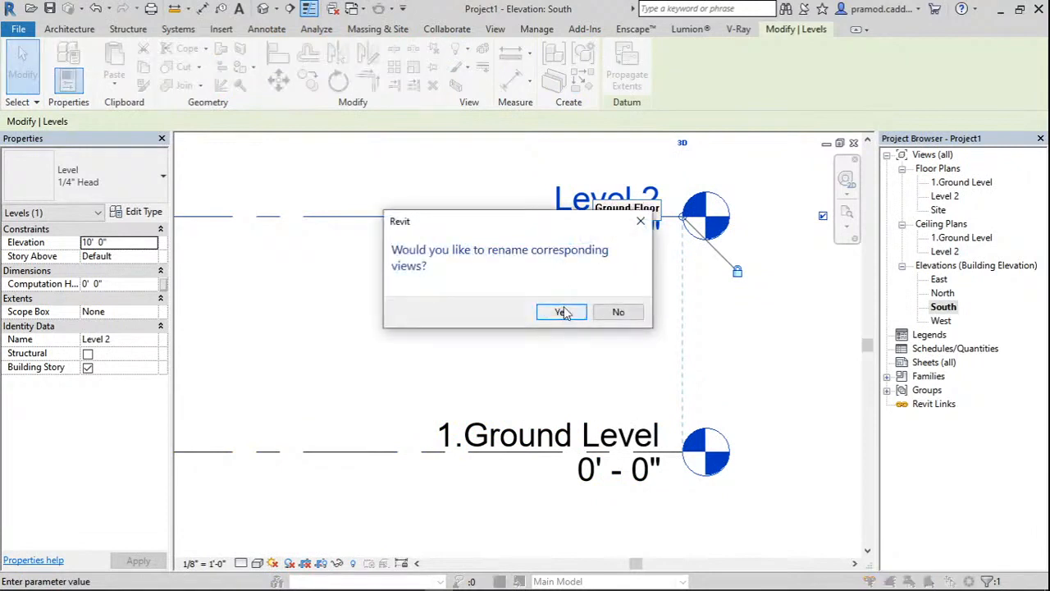
click(564, 310)
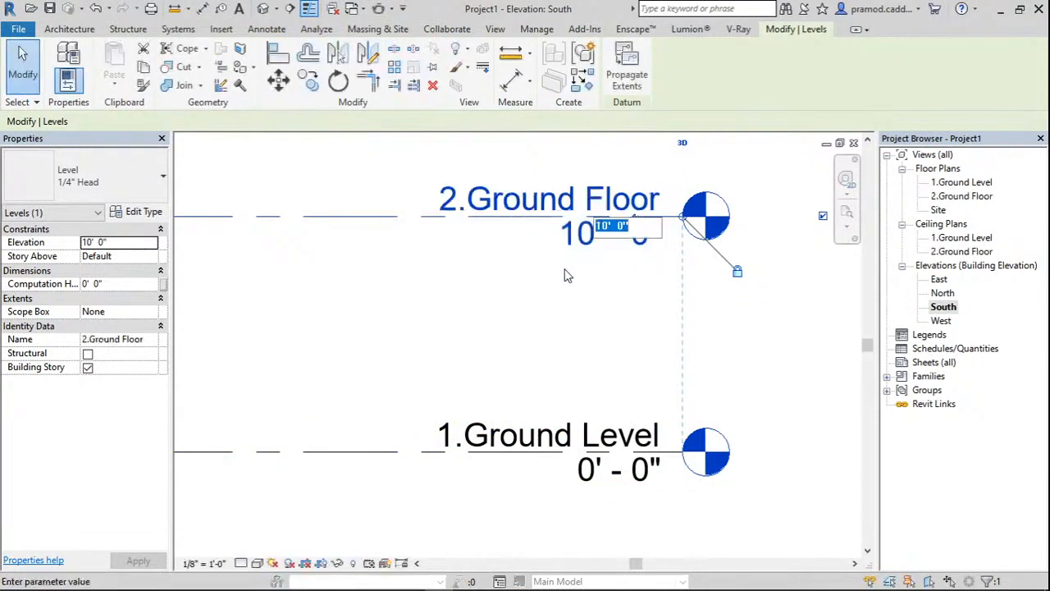
Set the 2.Ground Floor elevation to 2' and add an elbow to the 1.Ground Level line to separate the overlapping level heads.
text(2)
key(Return)
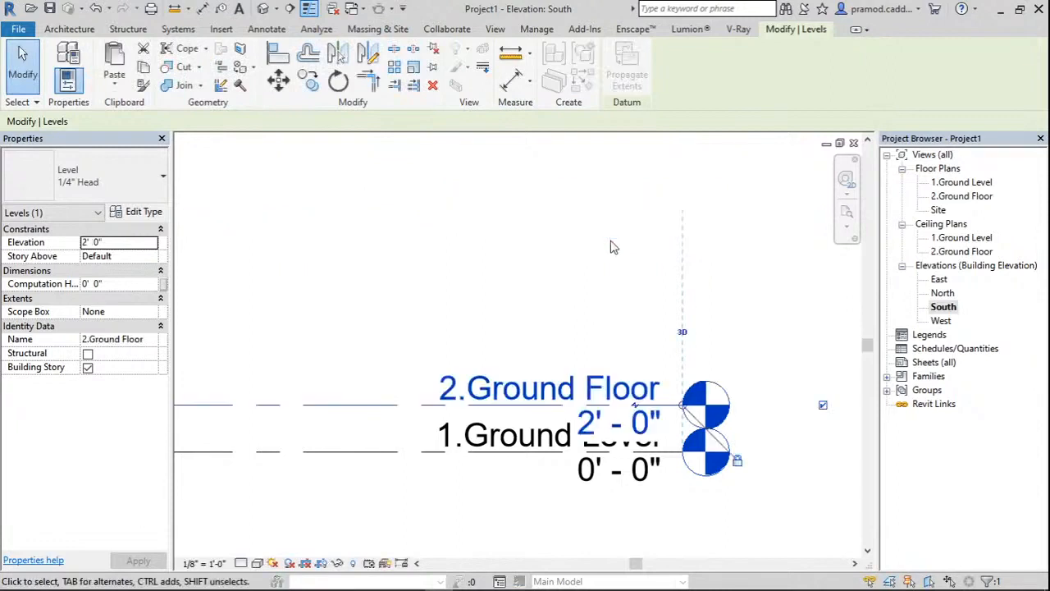
click(614, 247)
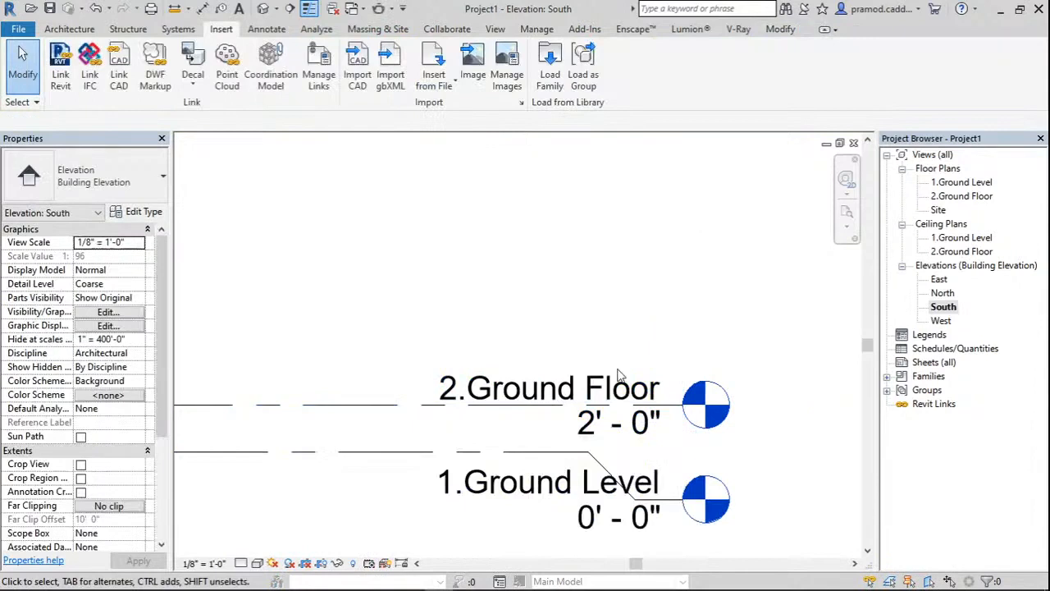
middle_drag(596, 444, 644, 381)
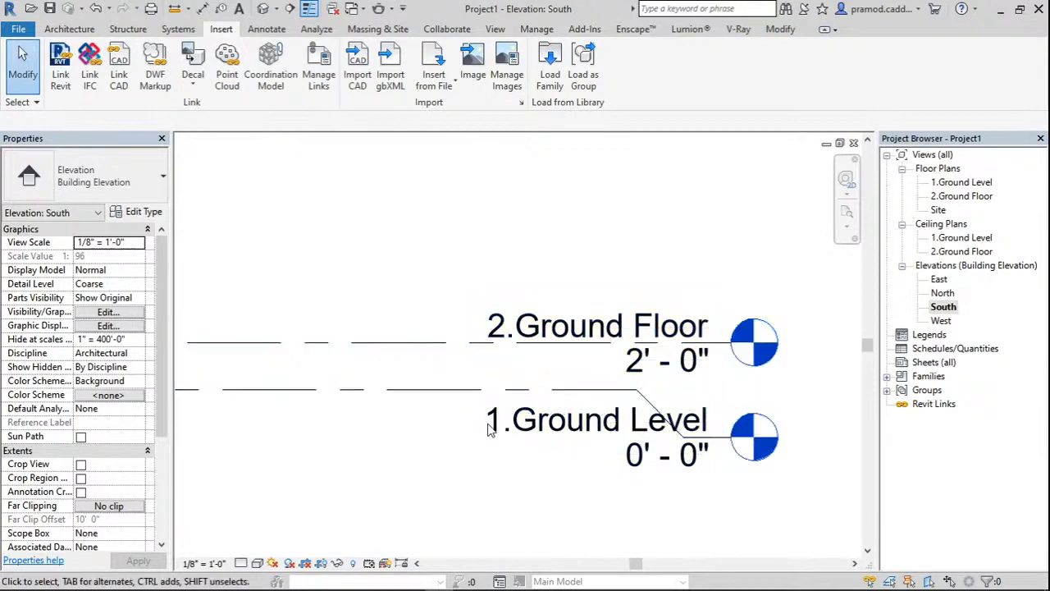
scroll(631, 387, down, 1)
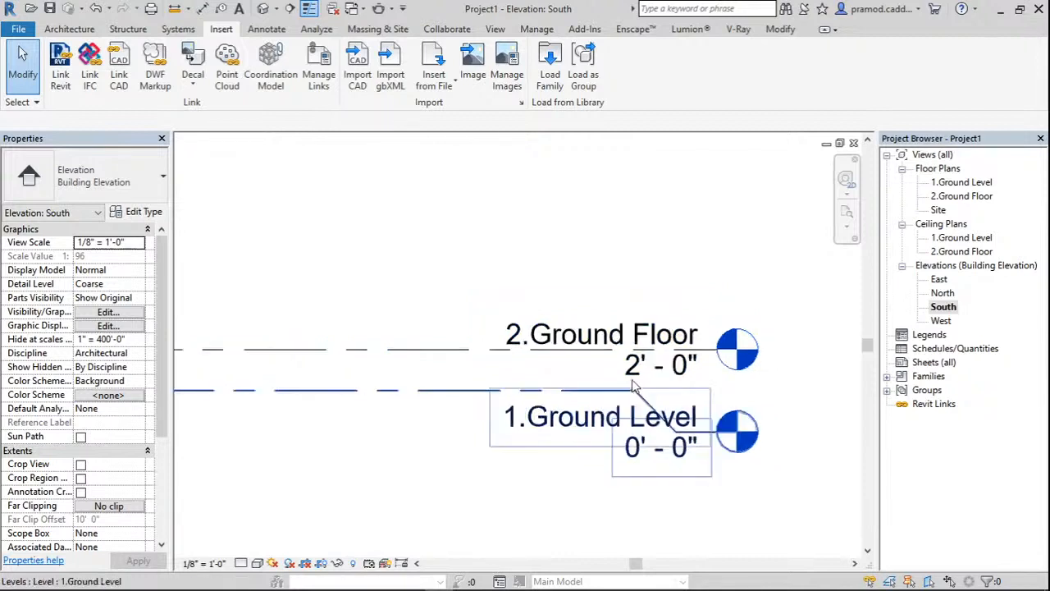
Create a new level 10' 6" above 2.Ground Floor by picking that level line with an offset.
click(69, 29)
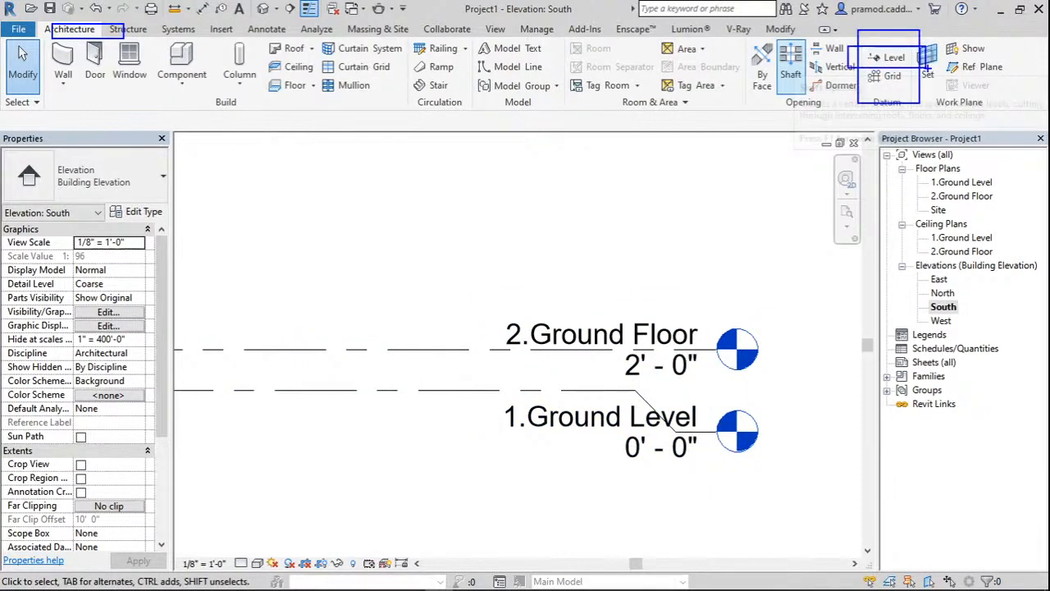
click(890, 58)
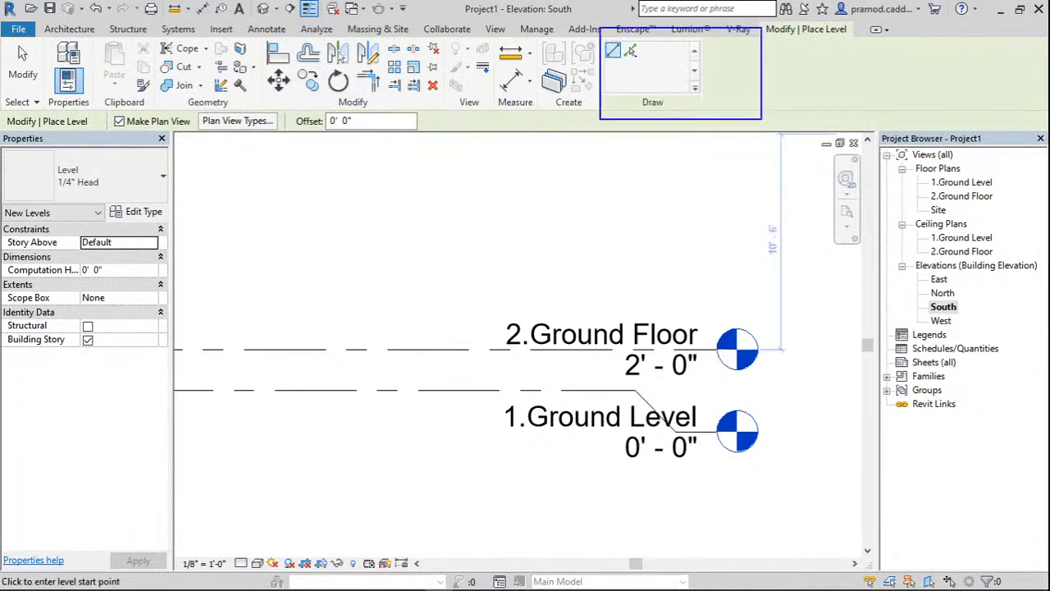
click(630, 51)
double_click(347, 121)
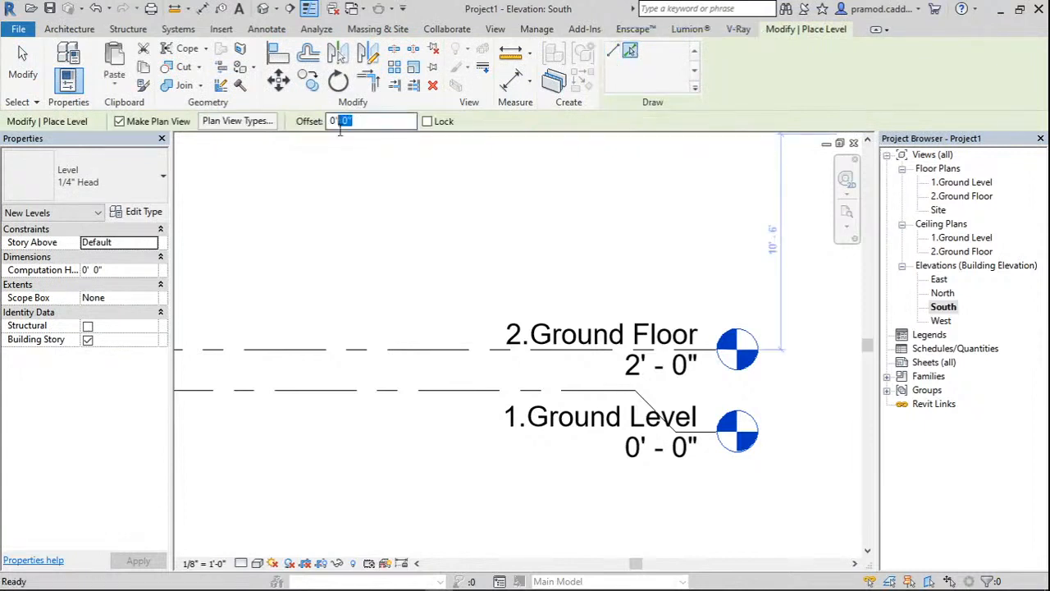
drag(355, 120, 272, 133)
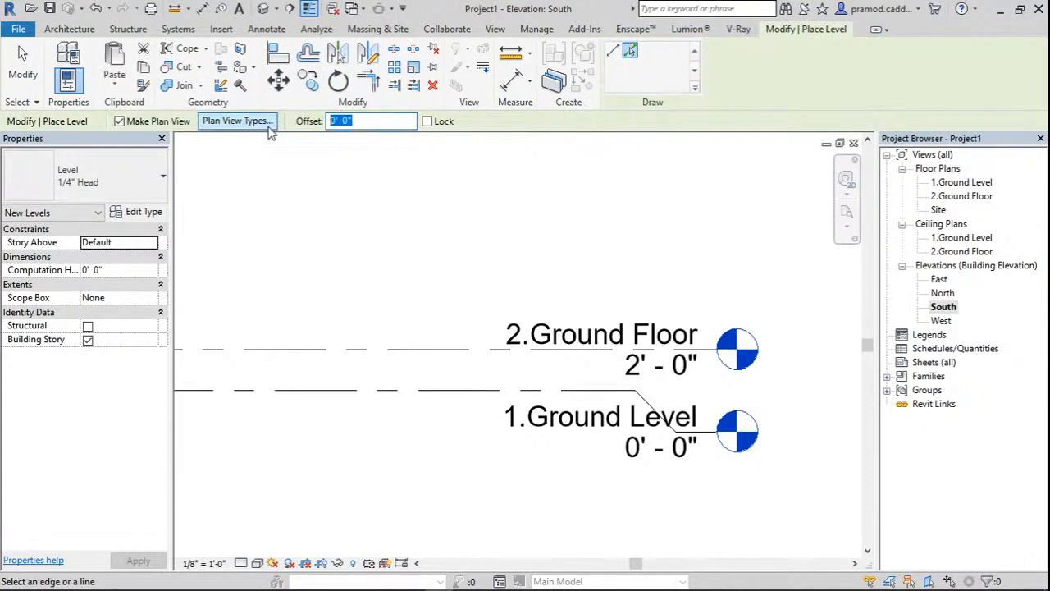
text(10')
key(Return)
scroll(359, 233, down, 2)
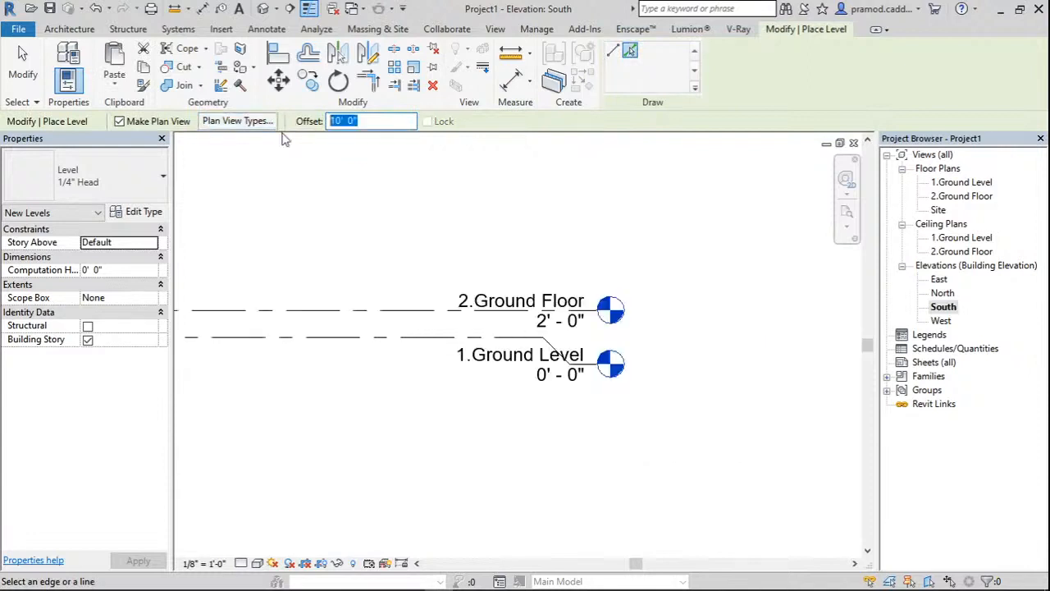
middle_drag(361, 180, 481, 284)
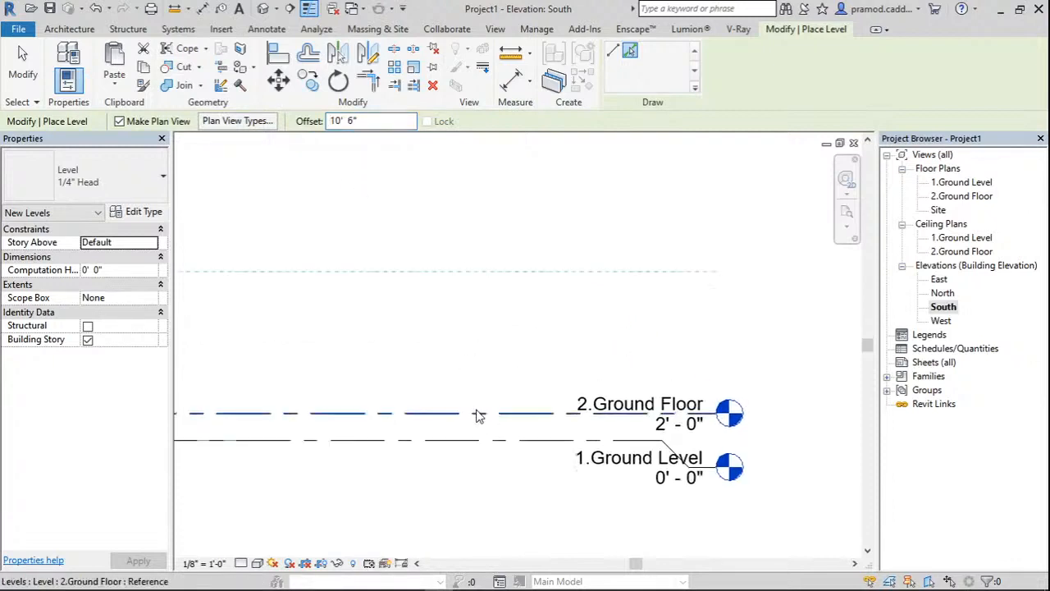
click(479, 416)
Add another level above Level 3 by picking its line with the same 10' 6" offset.
scroll(479, 416, down, 1)
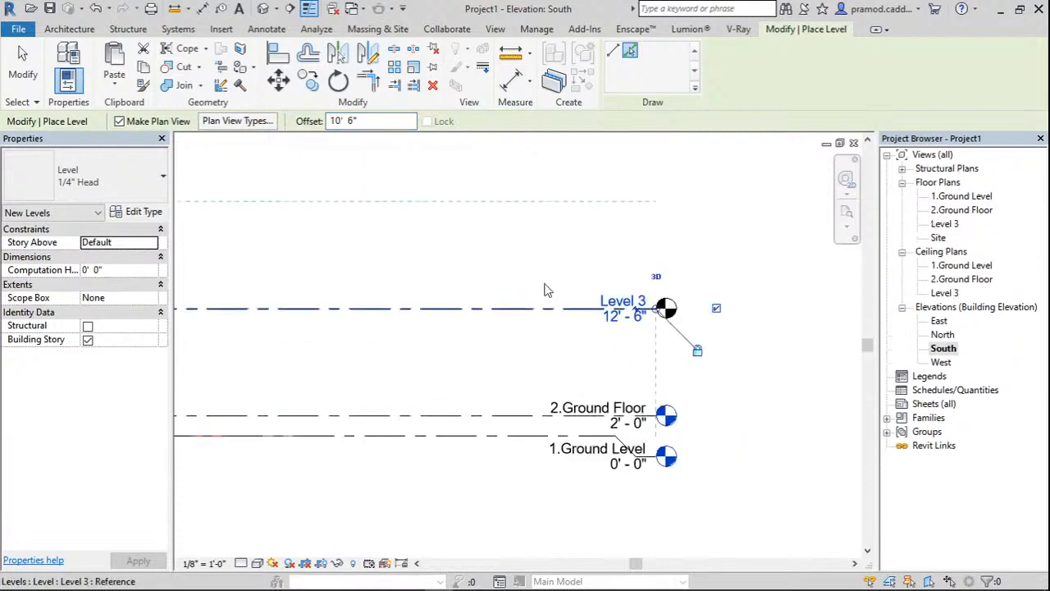
click(485, 299)
middle_drag(558, 289, 555, 340)
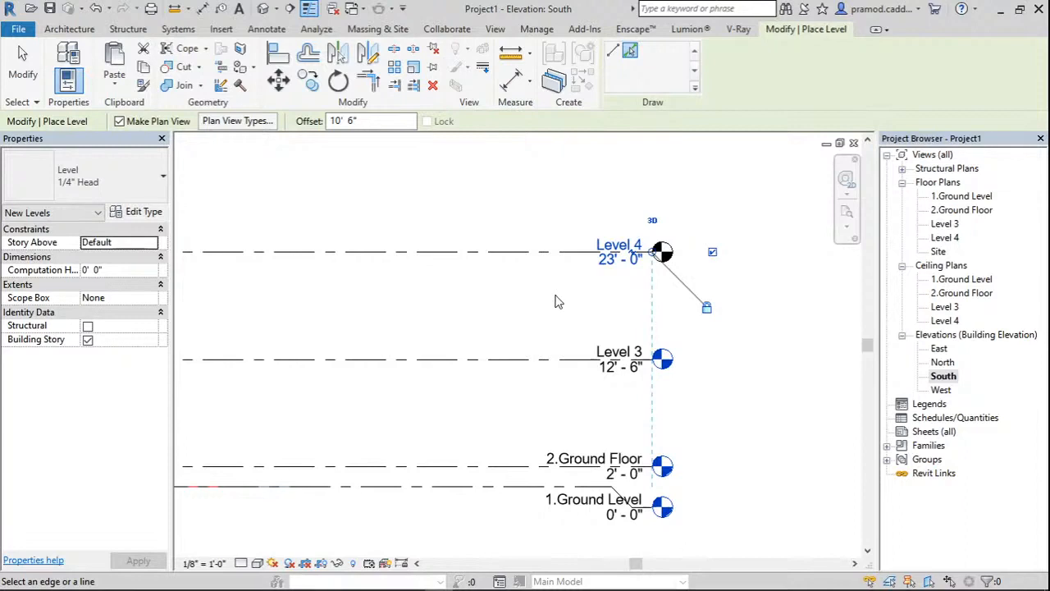
Rename Level 3 as 3.First Floor, including its corresponding views.
click(600, 315)
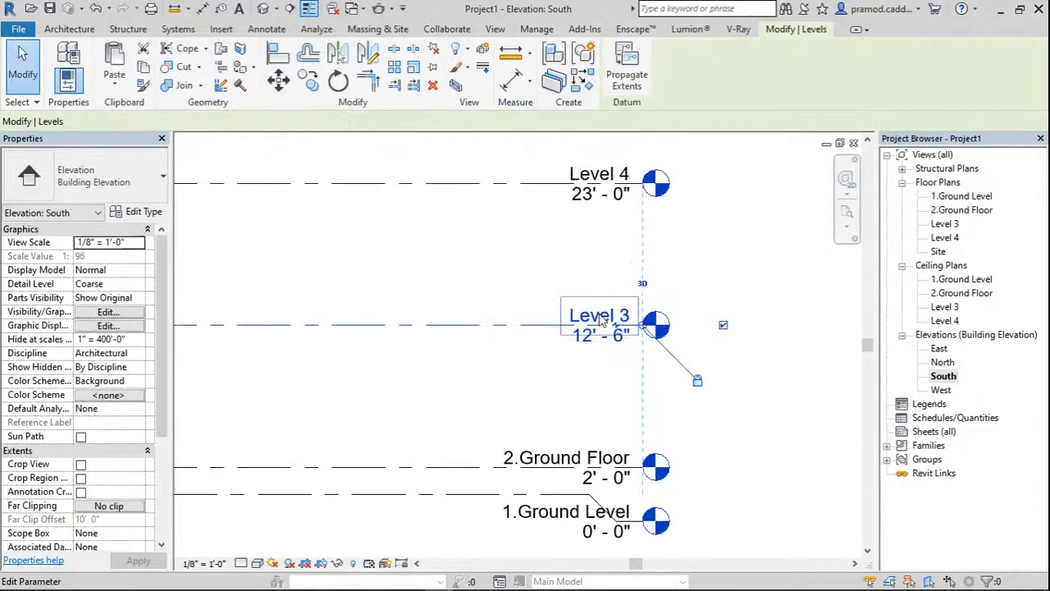
double_click(599, 316)
text(3.)
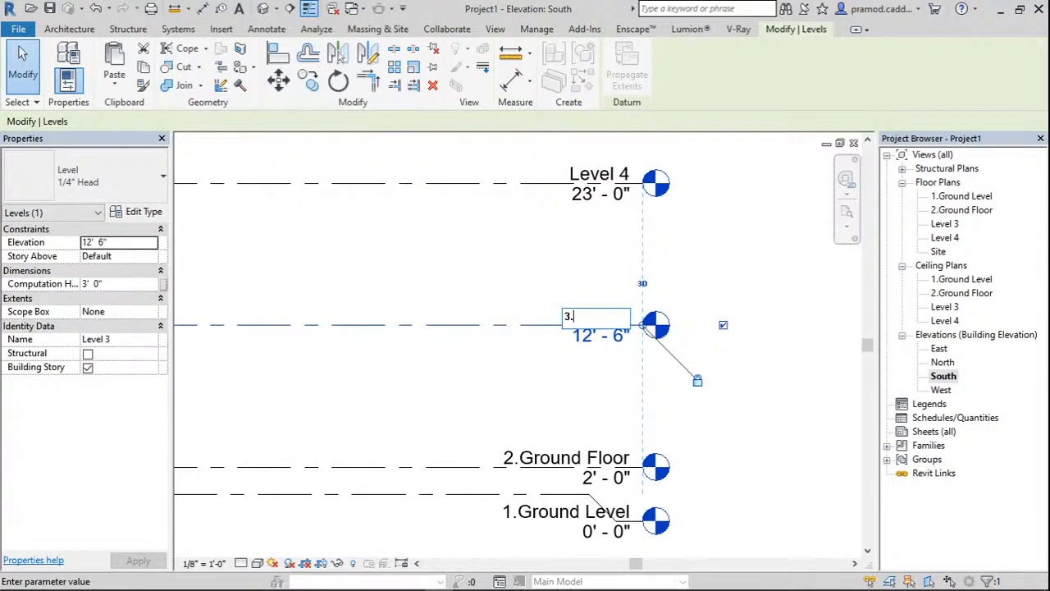
text(Ground)
key(BackSpace)
key(BackSpace)
key(BackSpace)
key(BackSpace)
key(BackSpace)
key(BackSpace)
key(BackSpace)
text(First Floor)
key(Return)
Rename Level 4 as 4.Terrace, including its corresponding views.
middle_drag(611, 286, 655, 344)
double_click(652, 228)
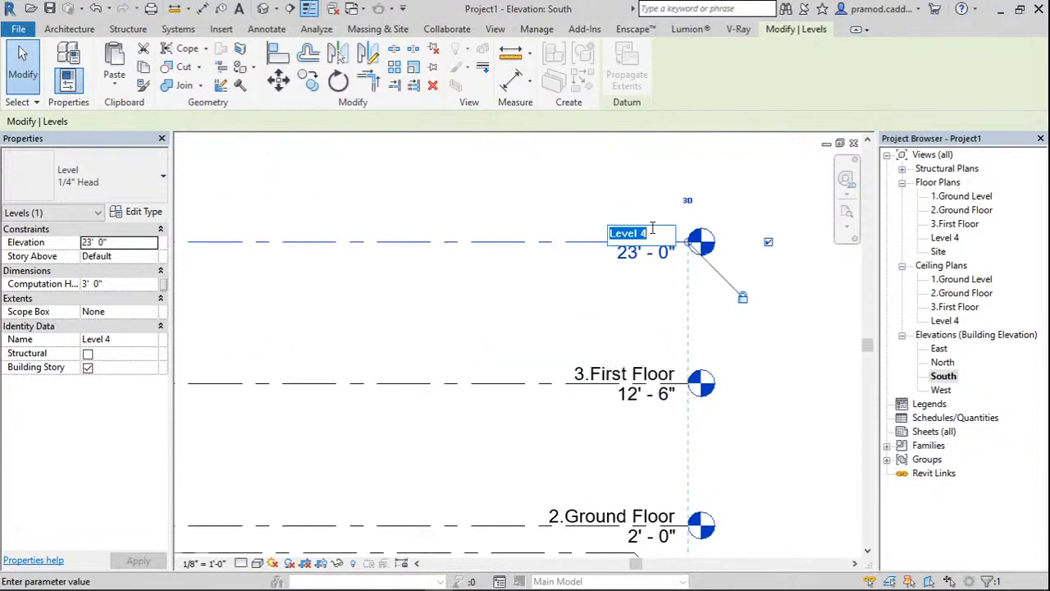
text(4.Terrace)
key(Return)
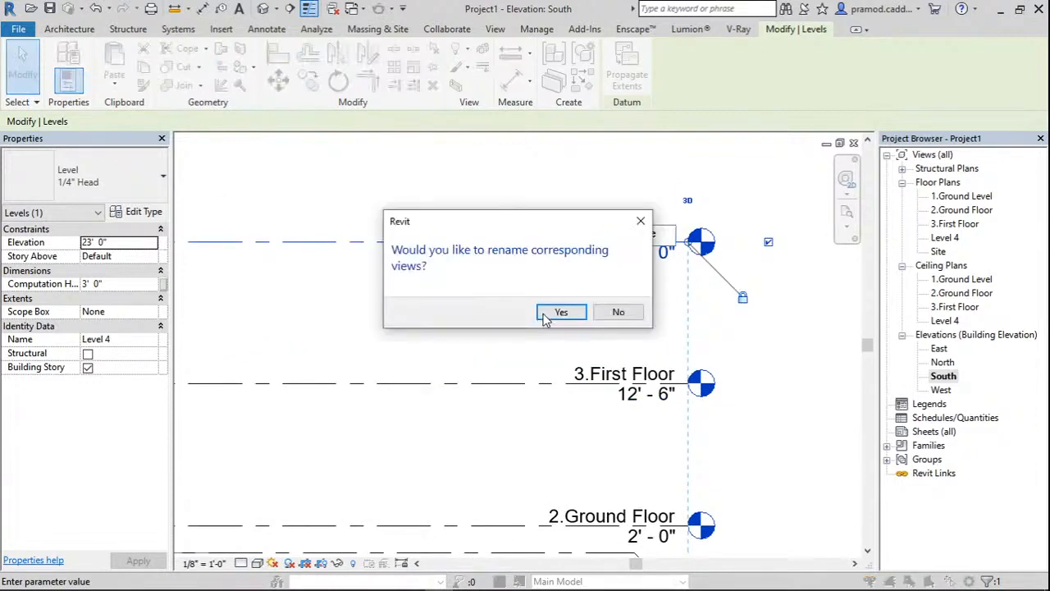
click(560, 313)
scroll(566, 453, down, 2)
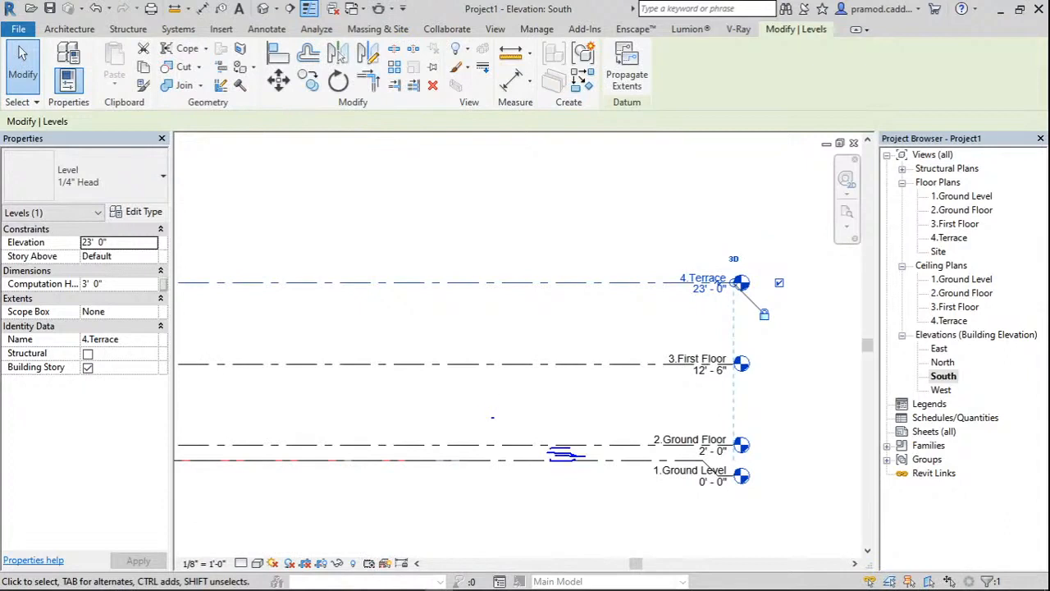
drag(513, 400, 532, 426)
drag(538, 390, 535, 418)
drag(537, 406, 573, 394)
mouse_move(529, 312)
mouse_down()
mouse_move(529, 346)
mouse_move(546, 307)
mouse_up()
drag(530, 336, 559, 316)
drag(567, 302, 569, 326)
drag(568, 326, 588, 313)
drag(505, 237, 554, 218)
drag(547, 230, 559, 248)
mouse_move(577, 201)
mouse_down()
mouse_move(601, 238)
mouse_move(560, 205)
mouse_up()
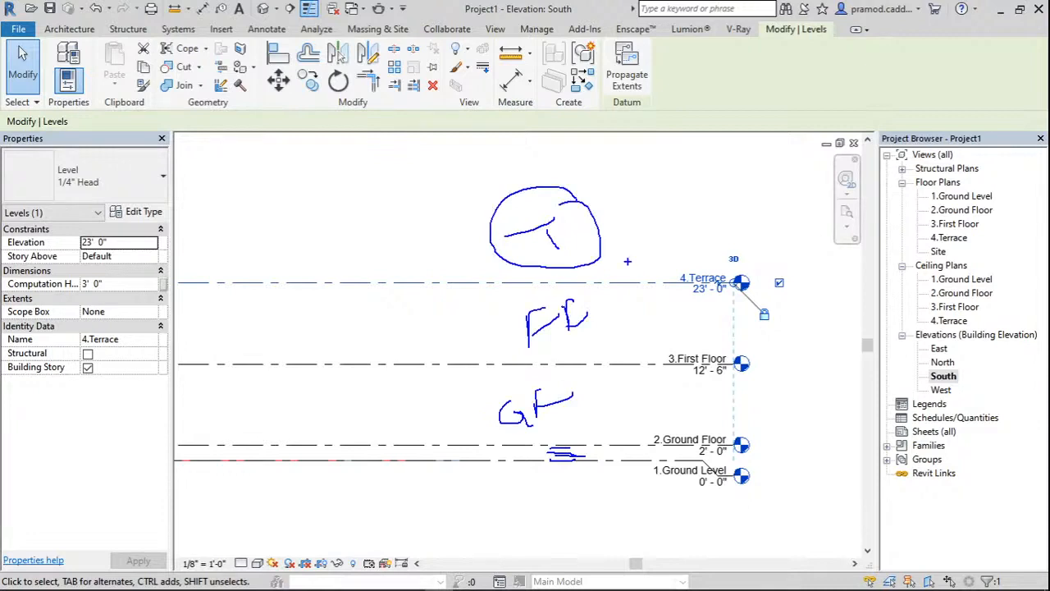
key(Escape)
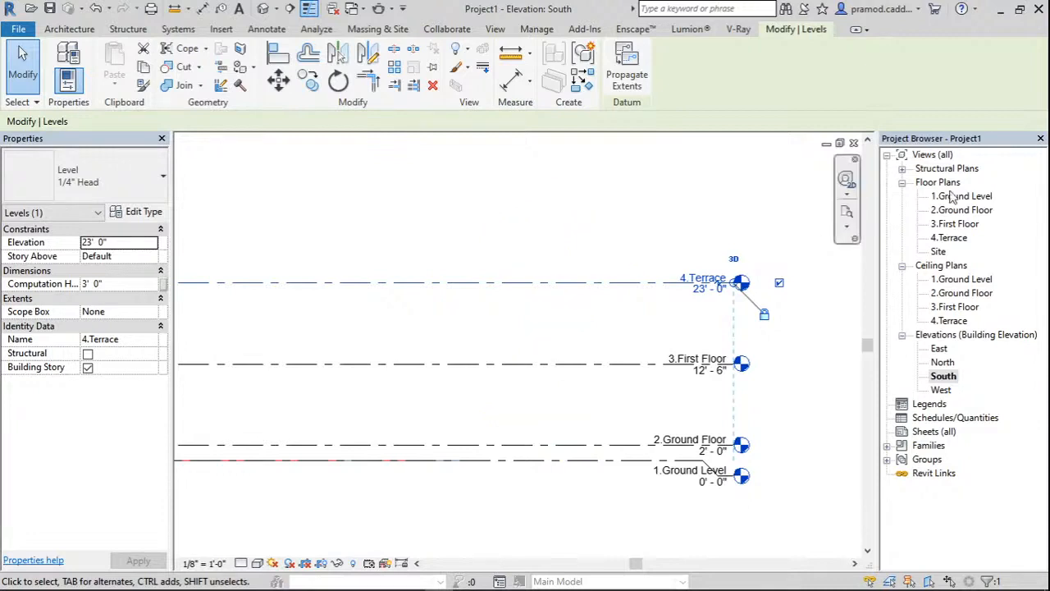
Open the 1.Ground Level floor plan and measure the thickness of the outer wall beside the pooja room.
double_click(952, 195)
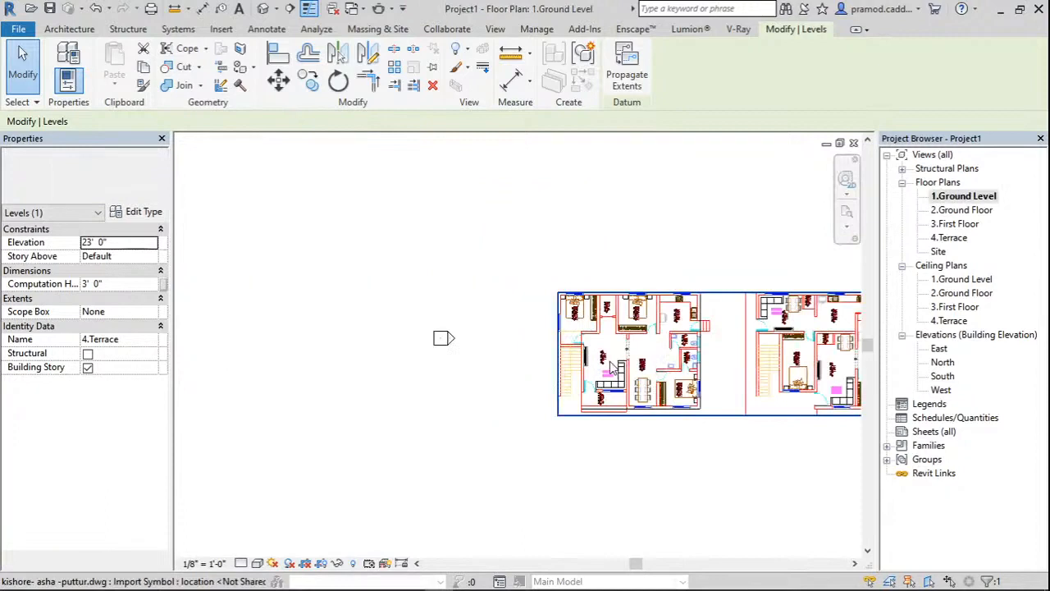
scroll(611, 369, up, 3)
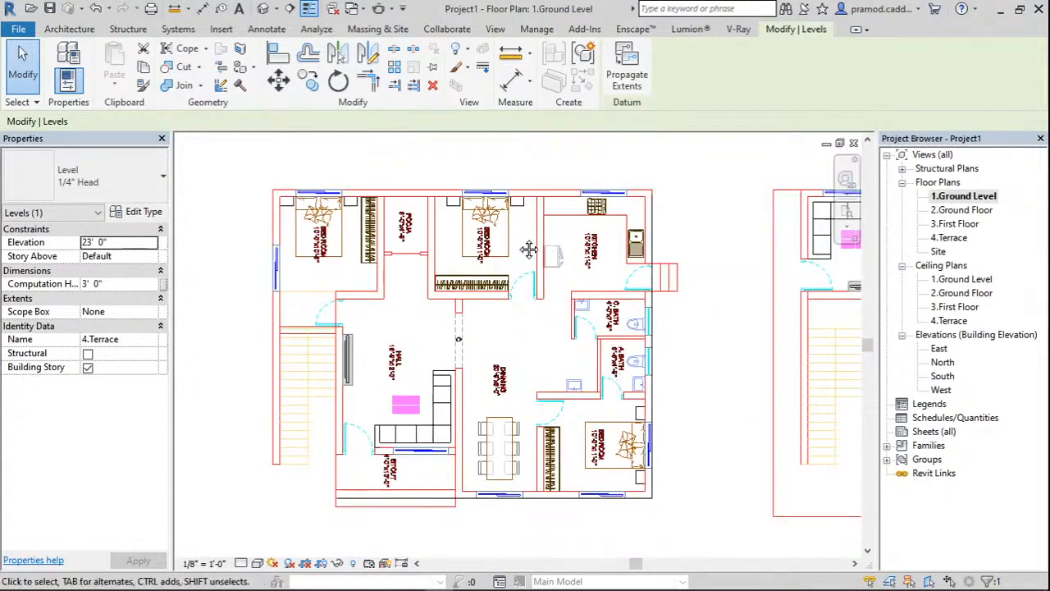
click(176, 8)
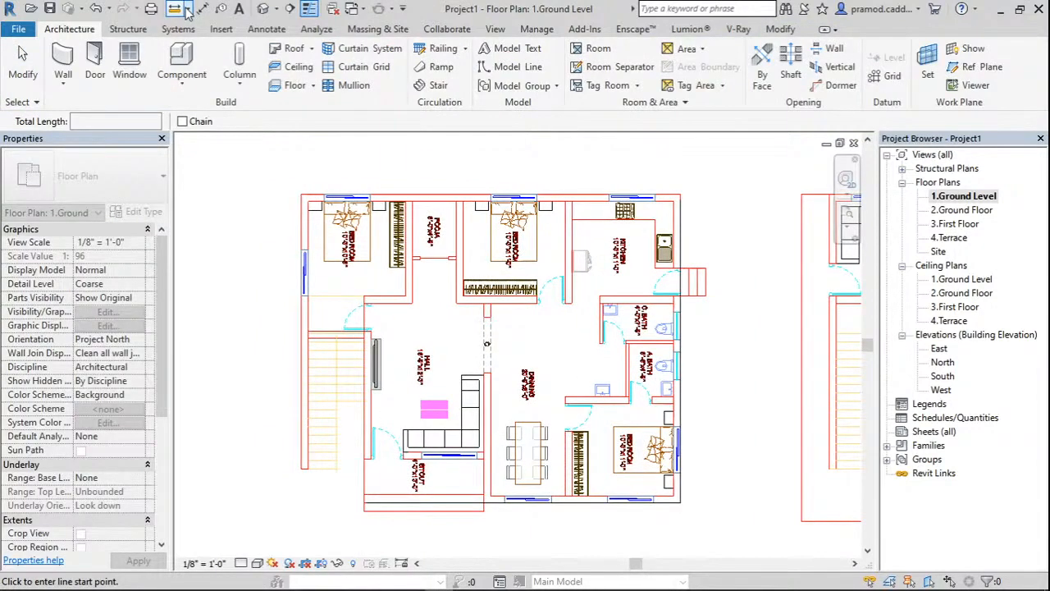
scroll(394, 176, up, 2)
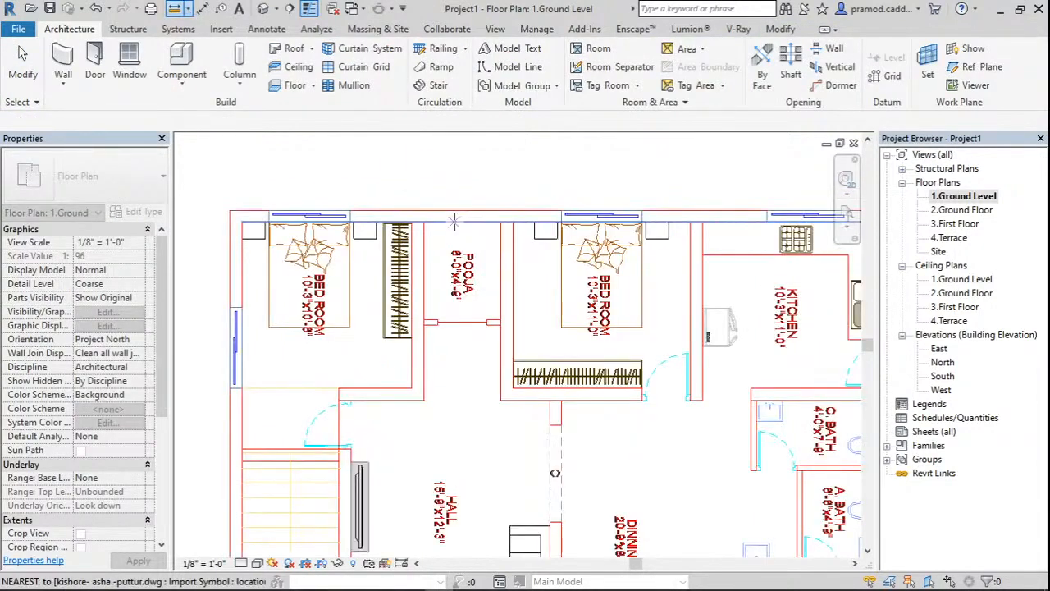
scroll(454, 222, down, 2)
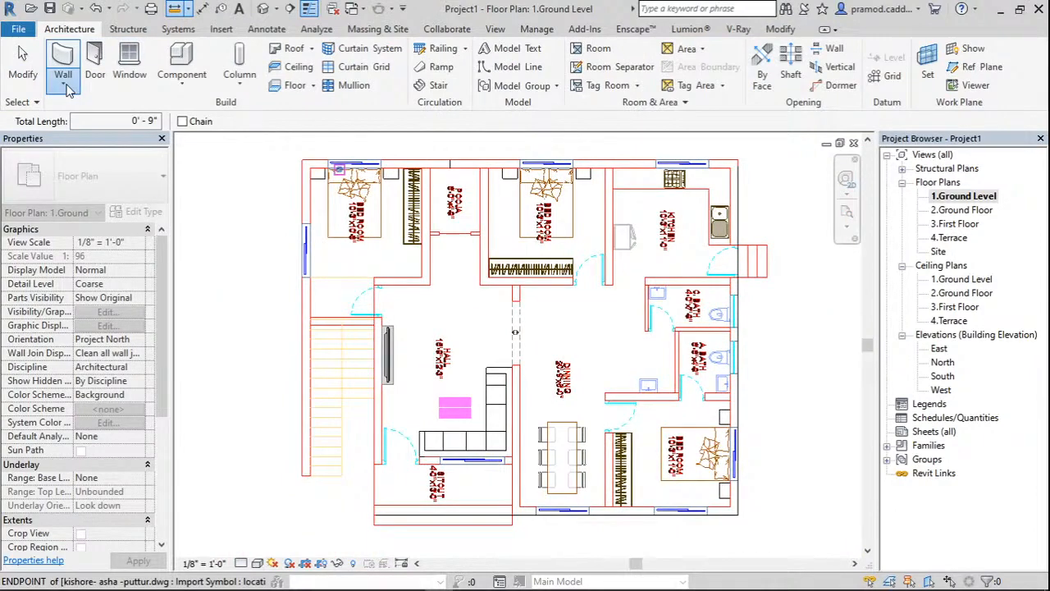
Start an architectural wall and duplicate the Generic - 8" wall type as Generic - 9".
click(86, 109)
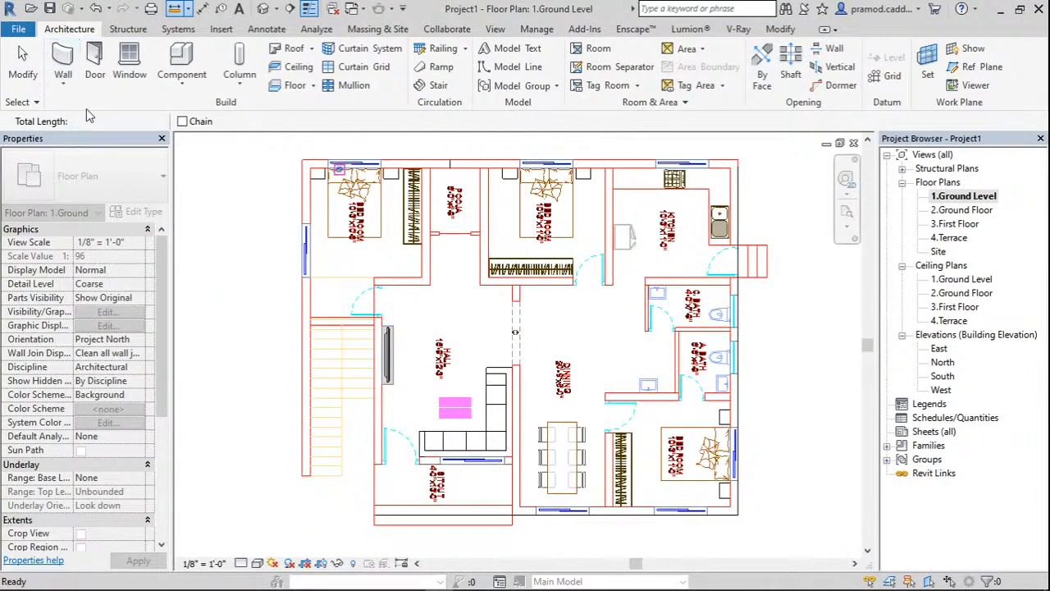
click(146, 187)
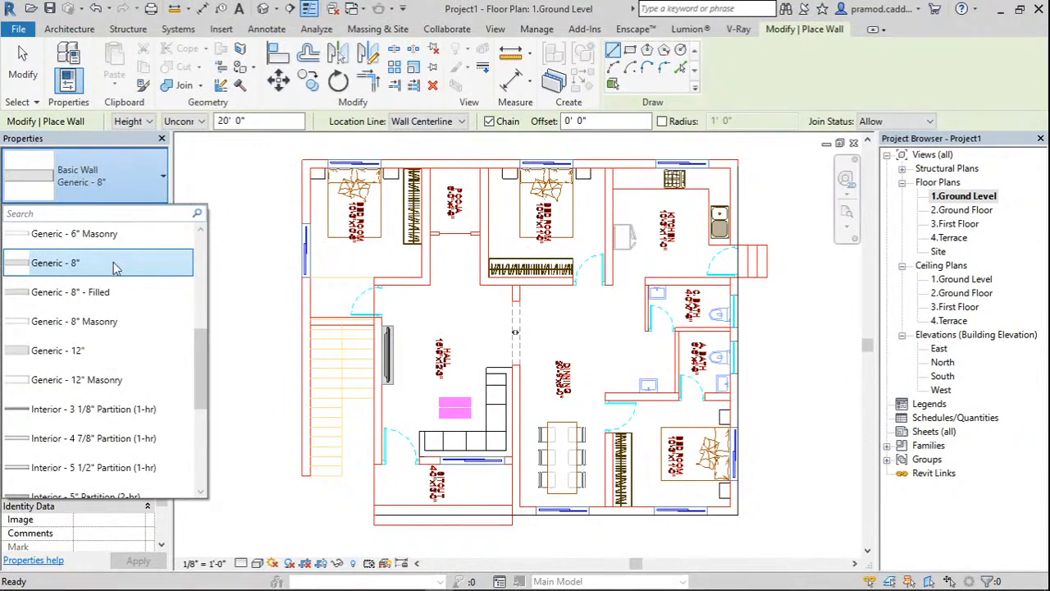
scroll(119, 262, up, 1)
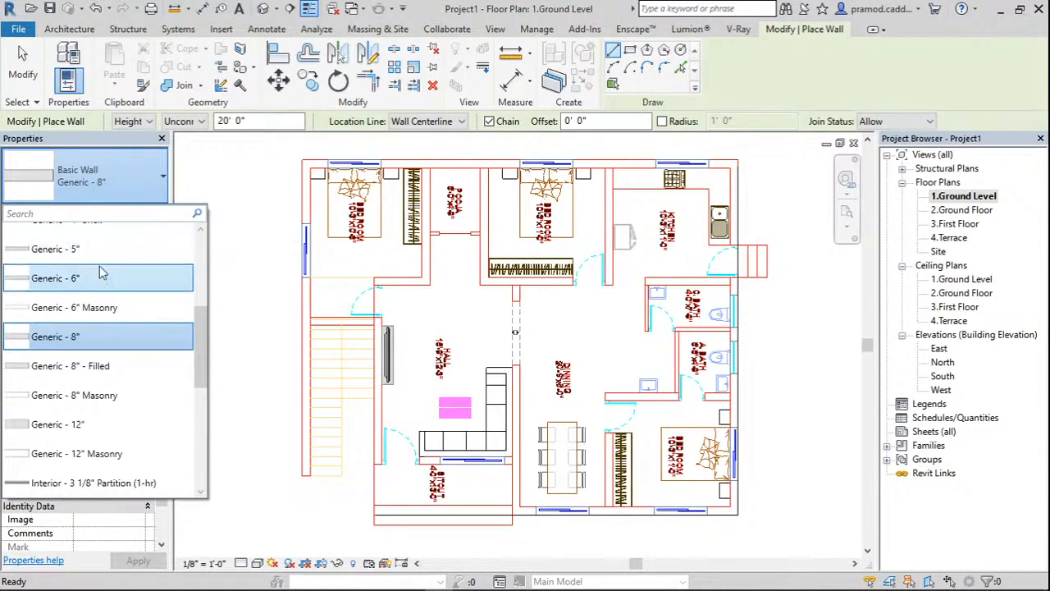
click(136, 185)
click(137, 214)
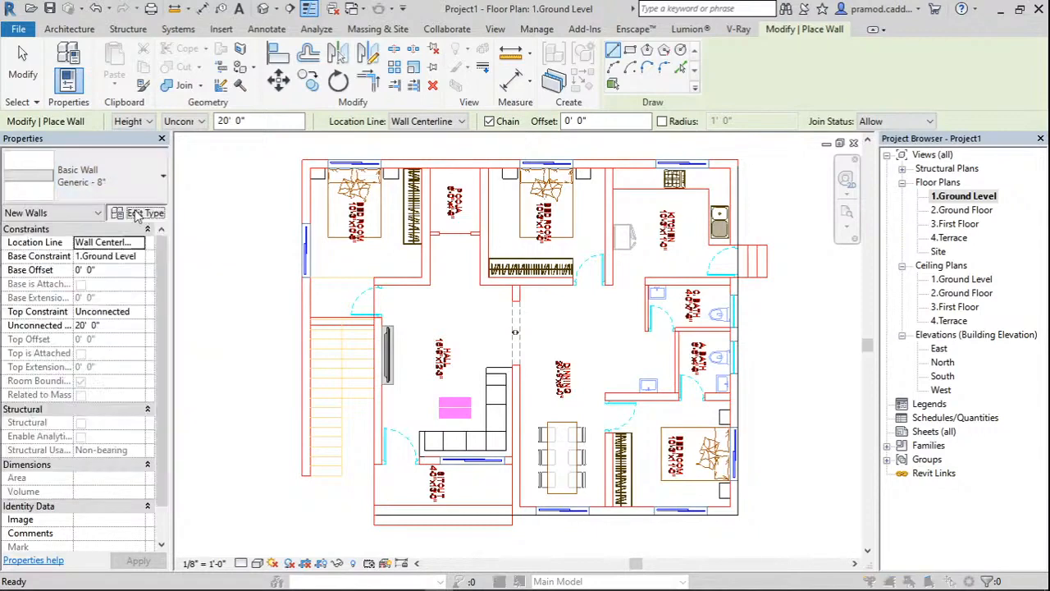
click(740, 105)
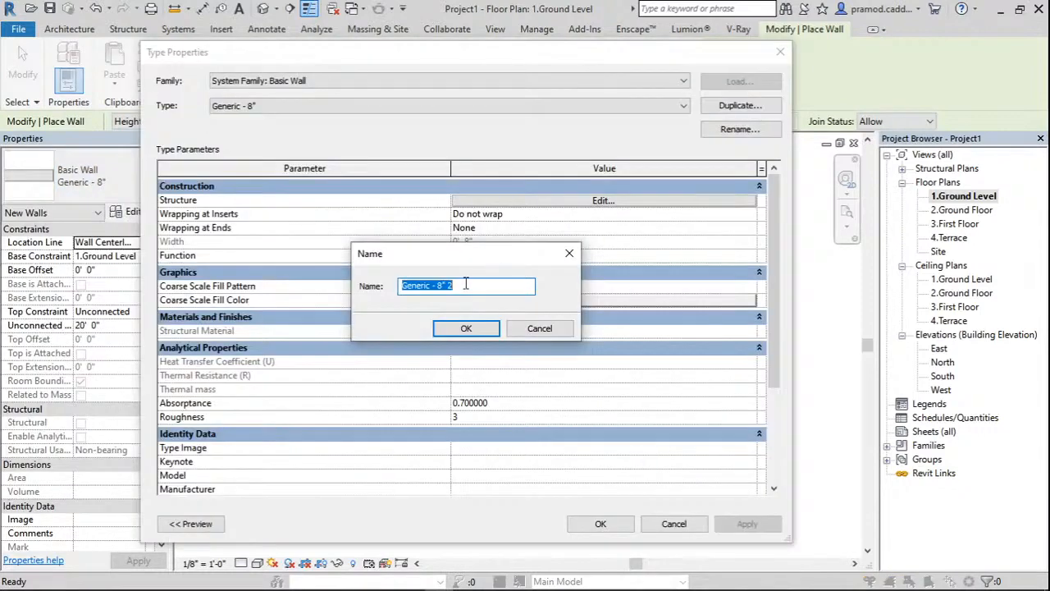
click(456, 285)
drag(437, 284, 451, 283)
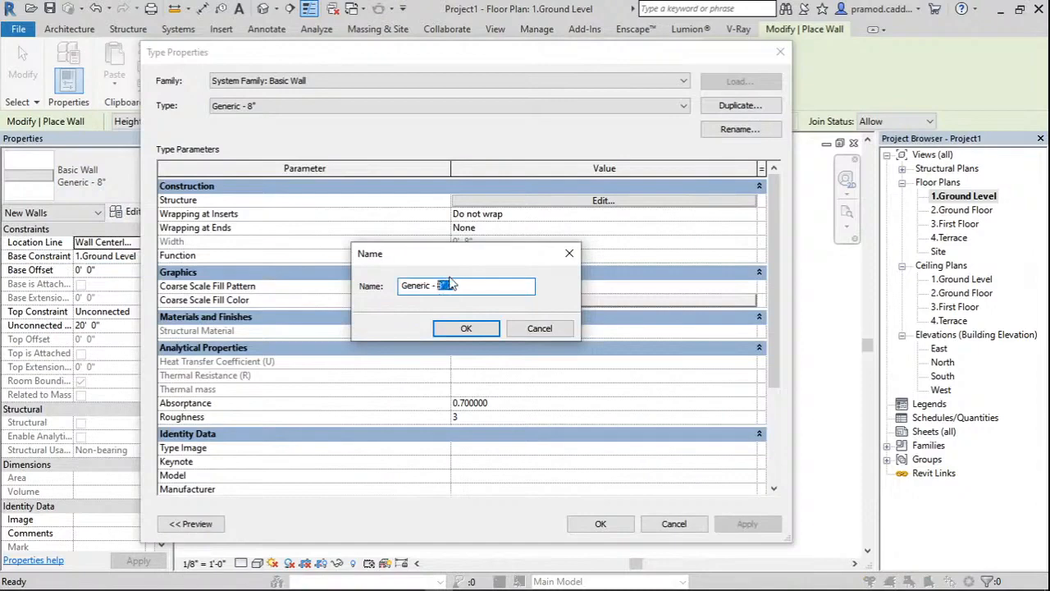
text(9)
key(Return)
Set the structure layer of the new wall type to 9" thick and accept the type changes.
click(529, 202)
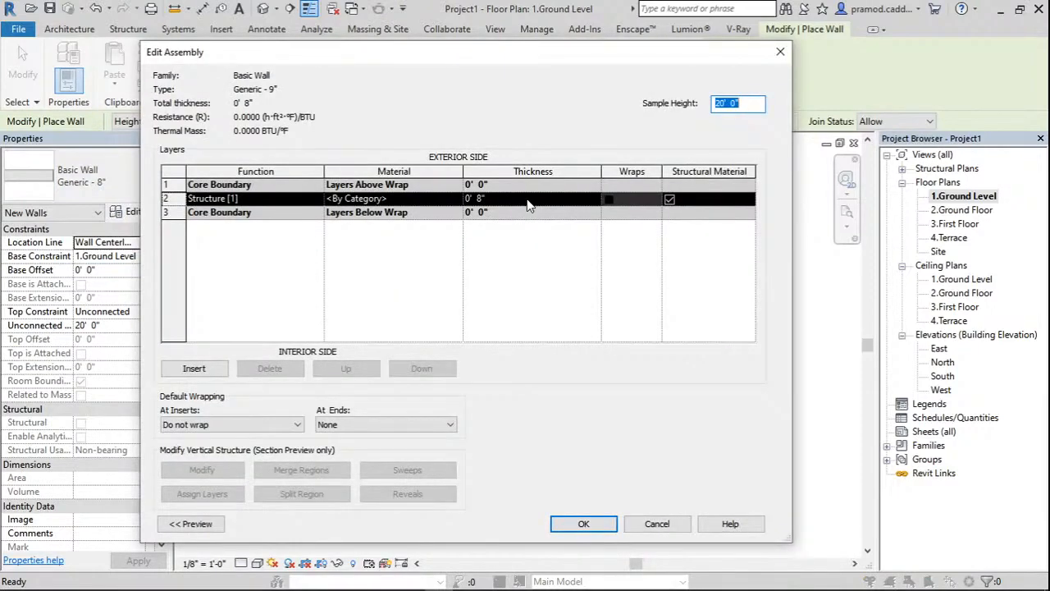
click(529, 205)
text(9")
key(Return)
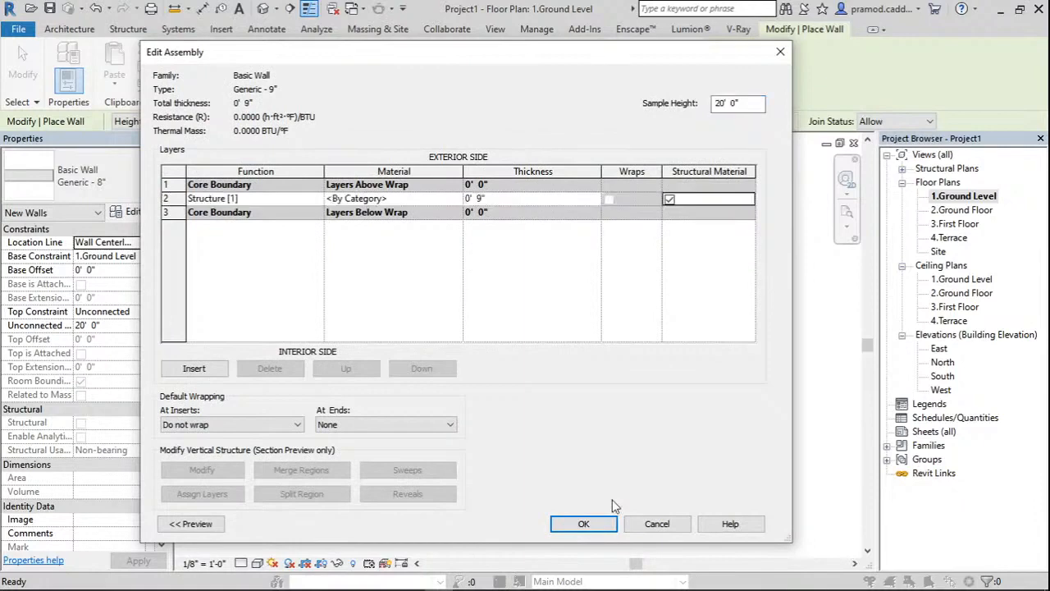
click(601, 520)
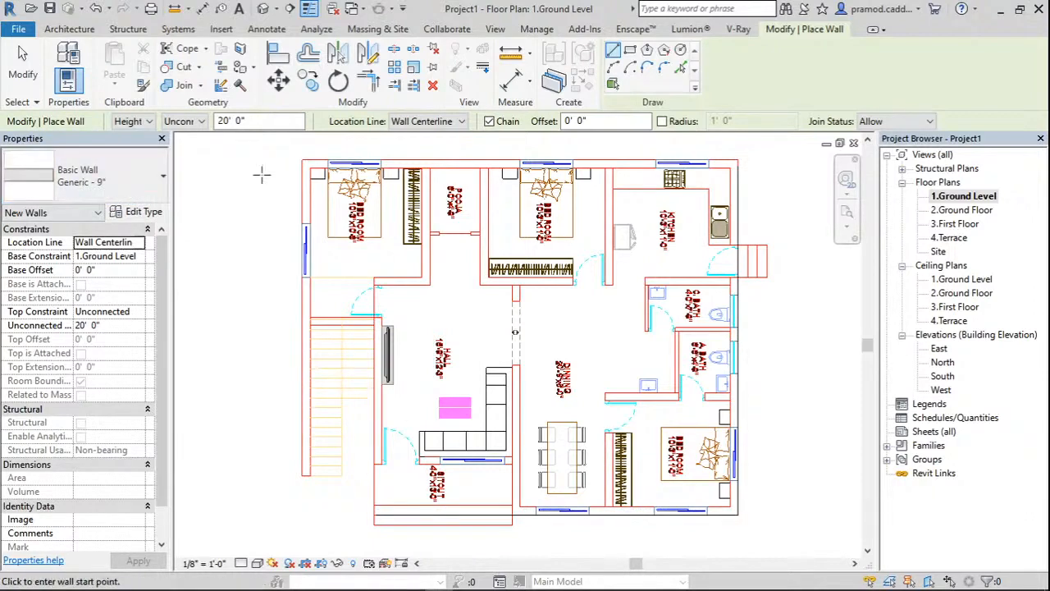
Constrain the new walls' top to level 2.Ground Floor and set their location line to Finish Face: Exterior.
click(138, 312)
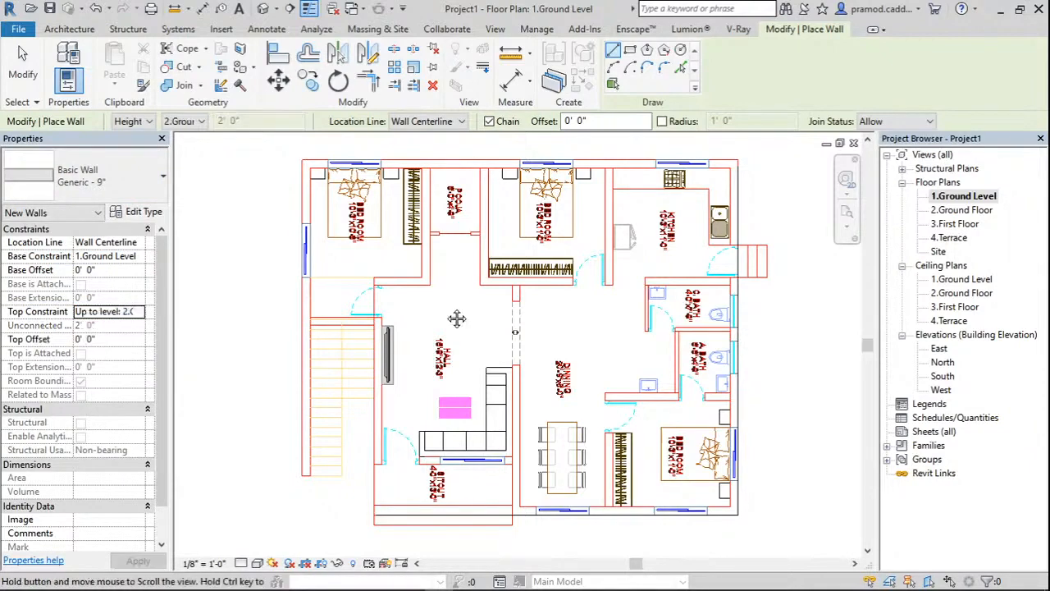
click(427, 121)
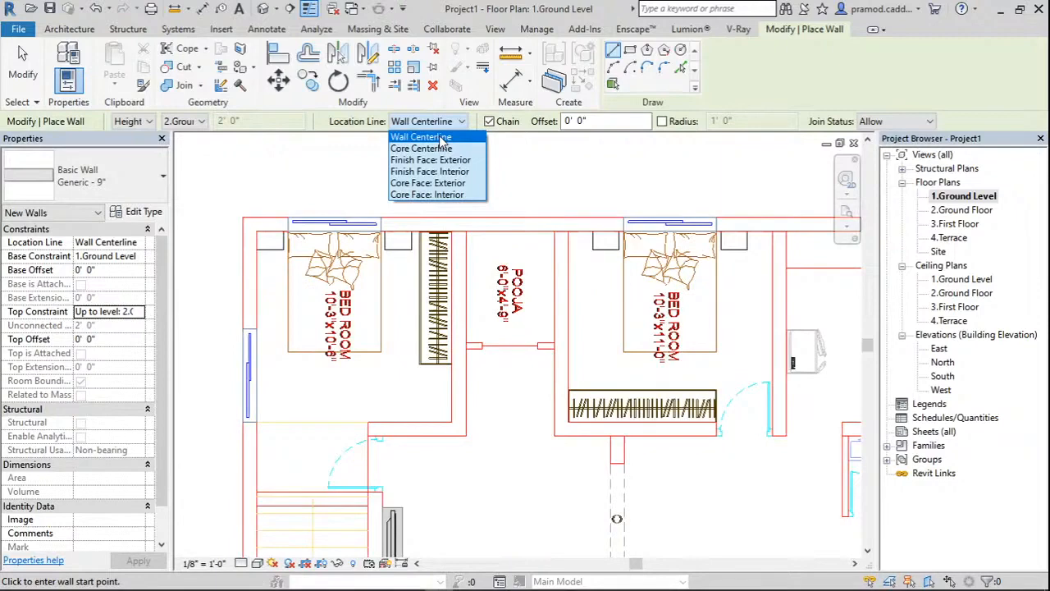
click(430, 159)
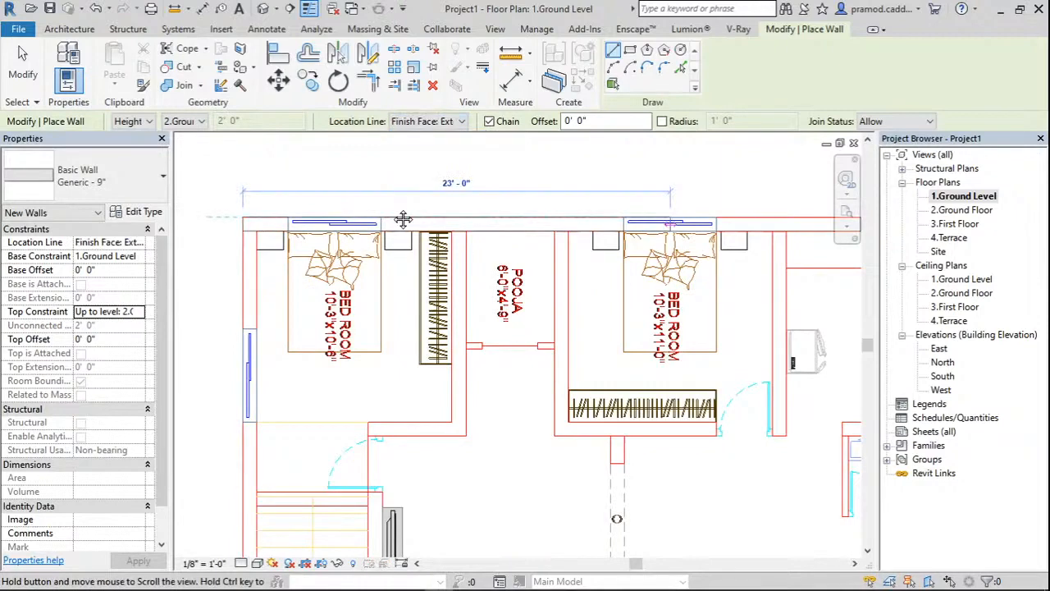
Trace 9" walls along the bedroom-kitchen outer edge, the bath side, the dining-bedroom outer edge, and between hall and dining.
click(403, 219)
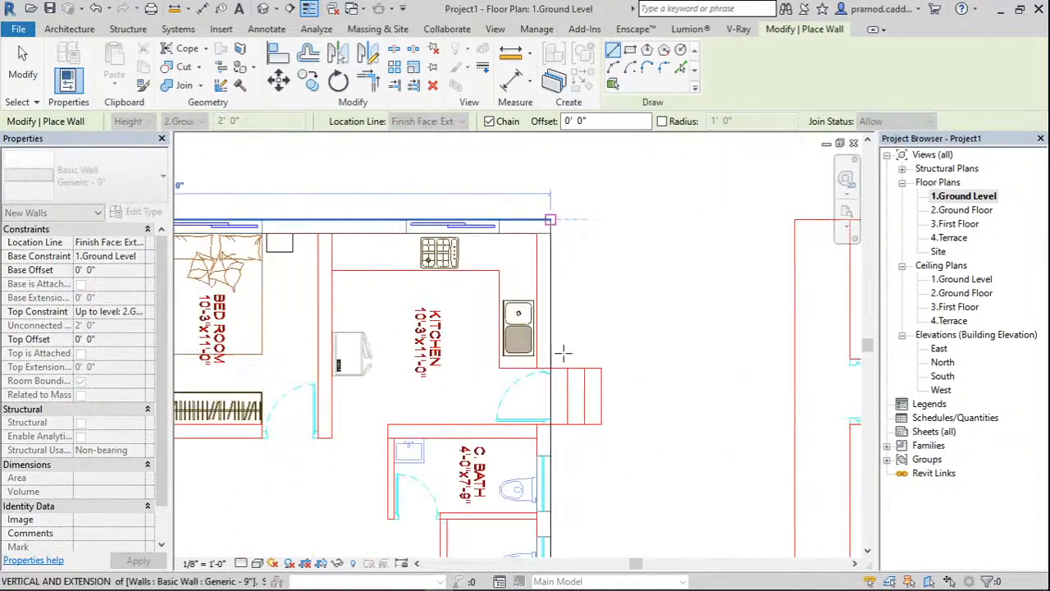
middle_drag(565, 525, 618, 68)
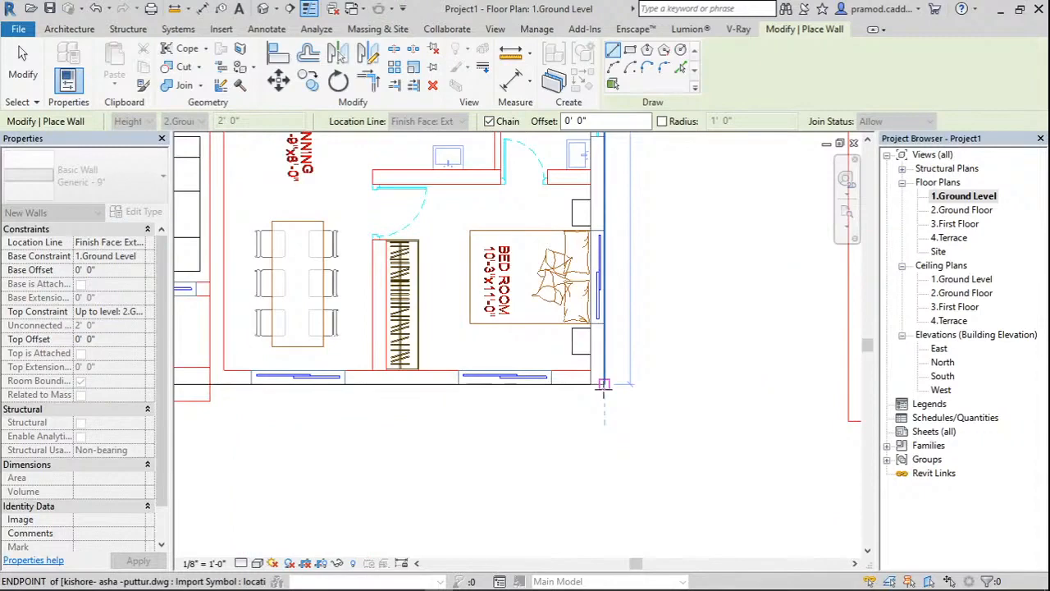
click(605, 384)
middle_drag(352, 388, 585, 397)
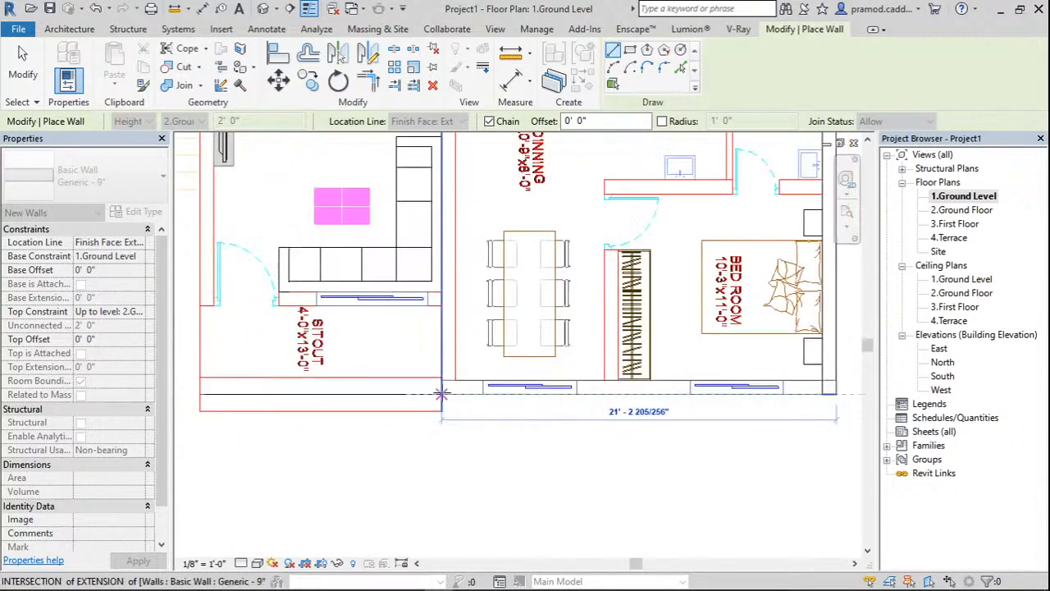
click(441, 394)
middle_drag(449, 140, 499, 364)
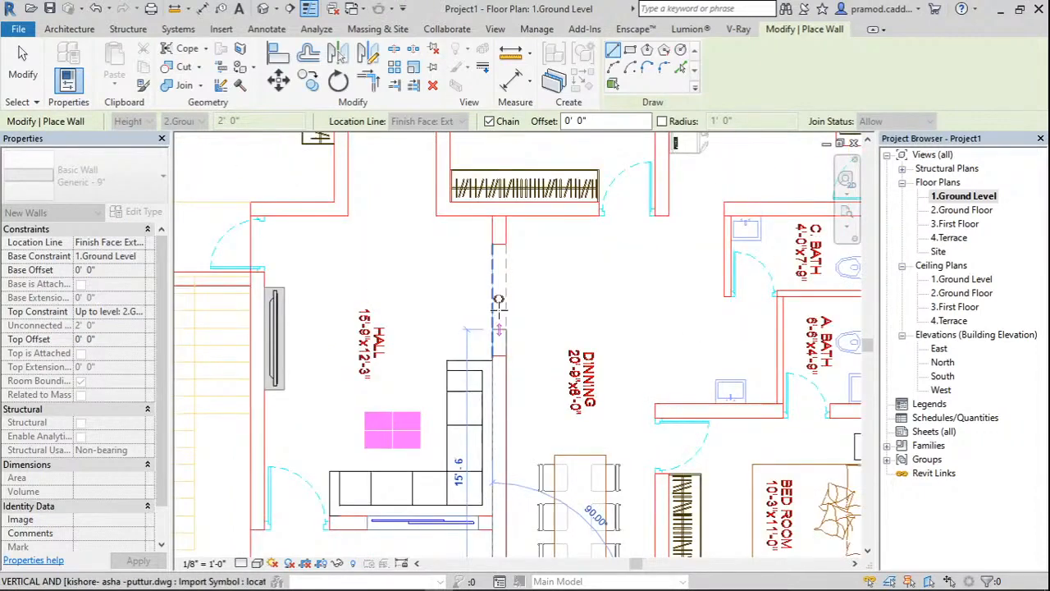
scroll(498, 301, down, 2)
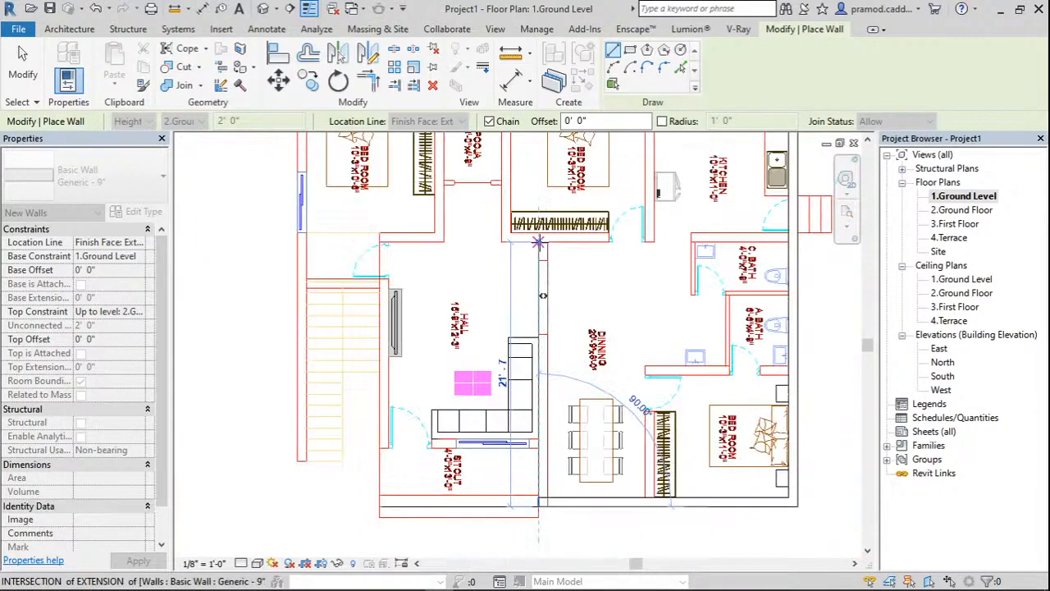
click(538, 243)
key(Escape)
Draw the 9" wall between the hall and the sitout, from the dining wall to the hall's outer corner.
middle_drag(492, 329, 553, 333)
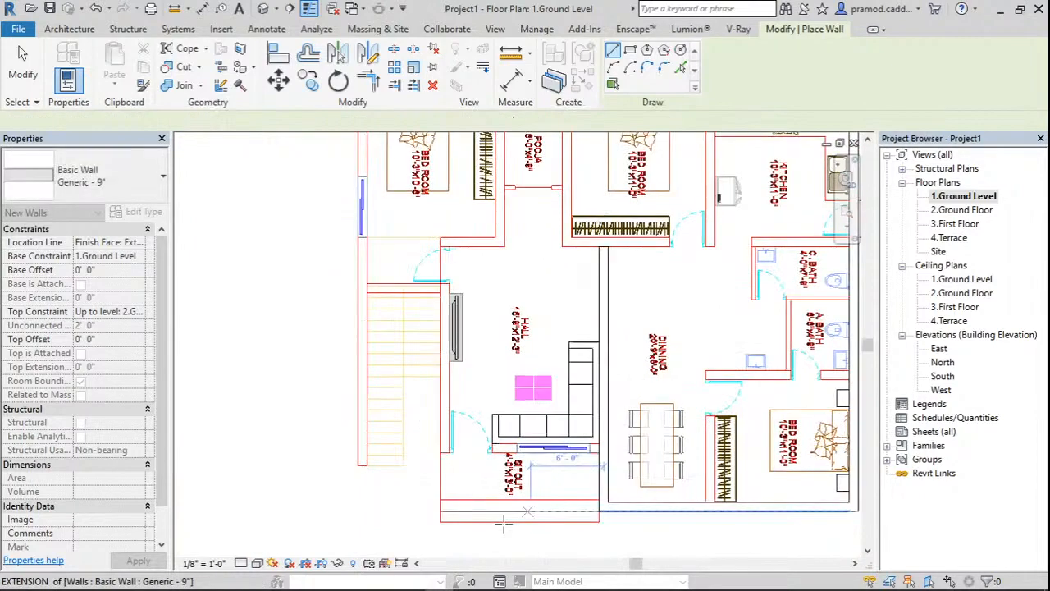
scroll(582, 470, up, 3)
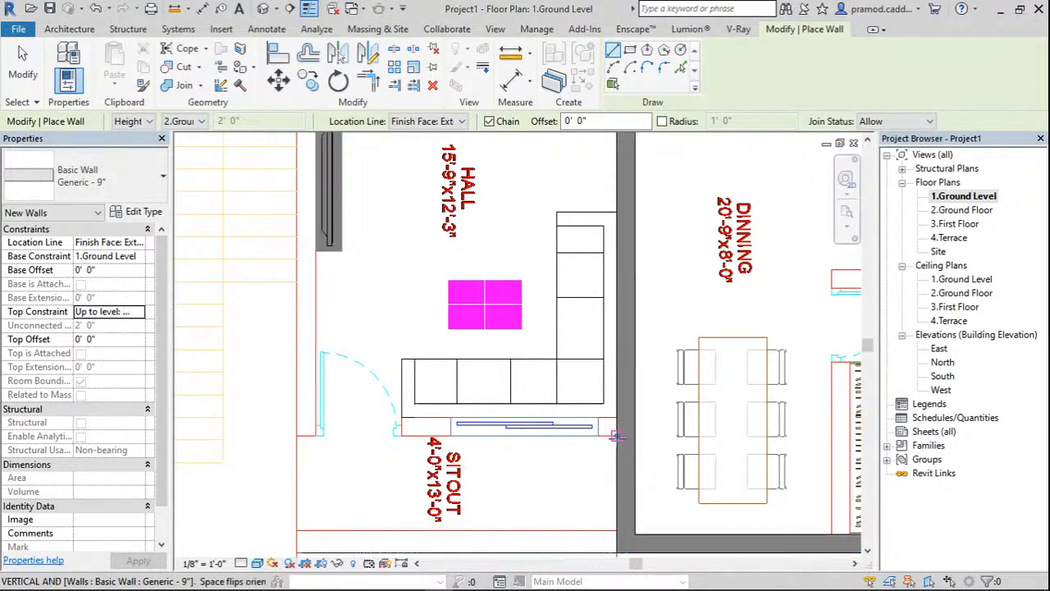
click(617, 436)
click(297, 435)
Continue the wall chain along the hall's staircase side and around the corner bedroom to close at the outer corner.
scroll(285, 335, down, 2)
middle_drag(285, 335, 438, 472)
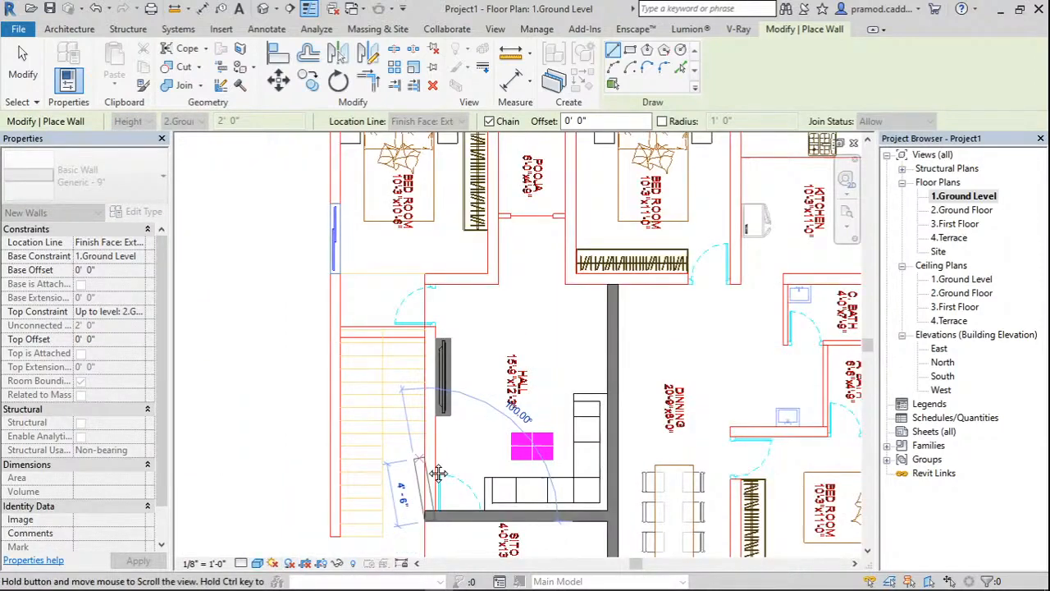
scroll(395, 344, up, 2)
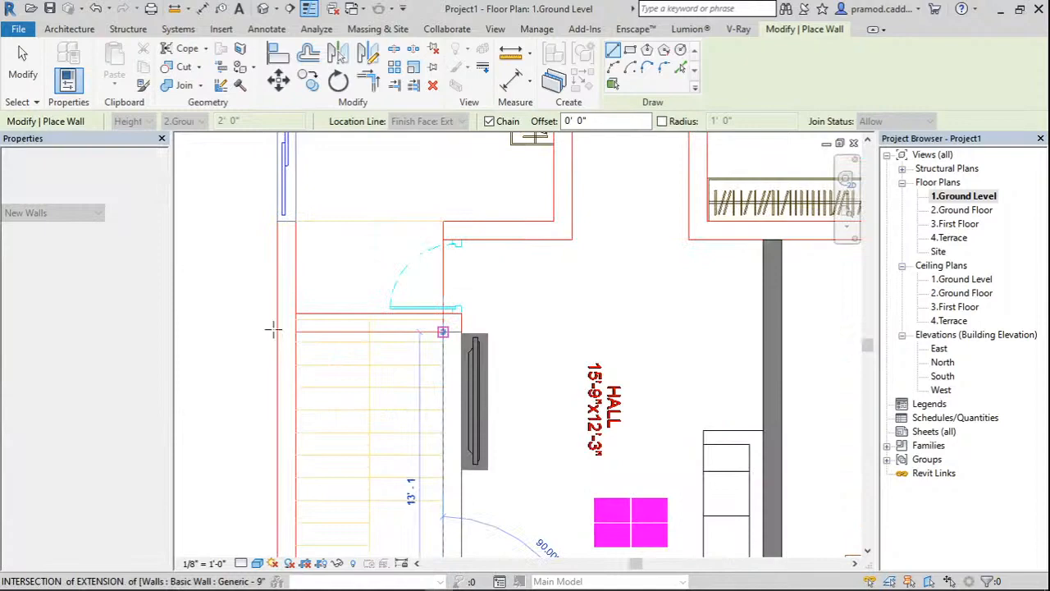
middle_drag(274, 329, 401, 482)
click(572, 375)
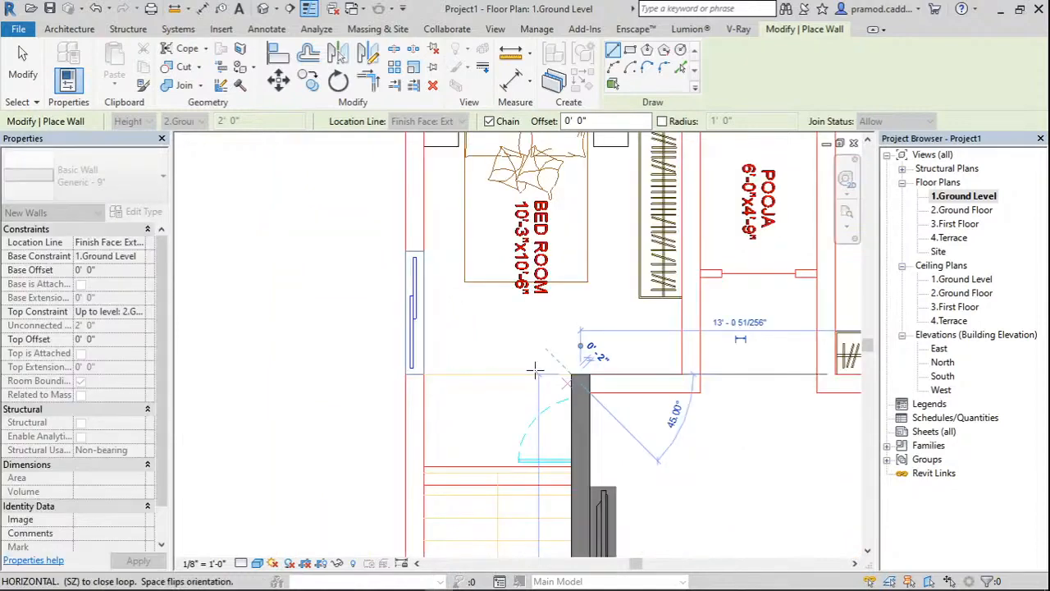
click(405, 373)
scroll(395, 271, down, 1)
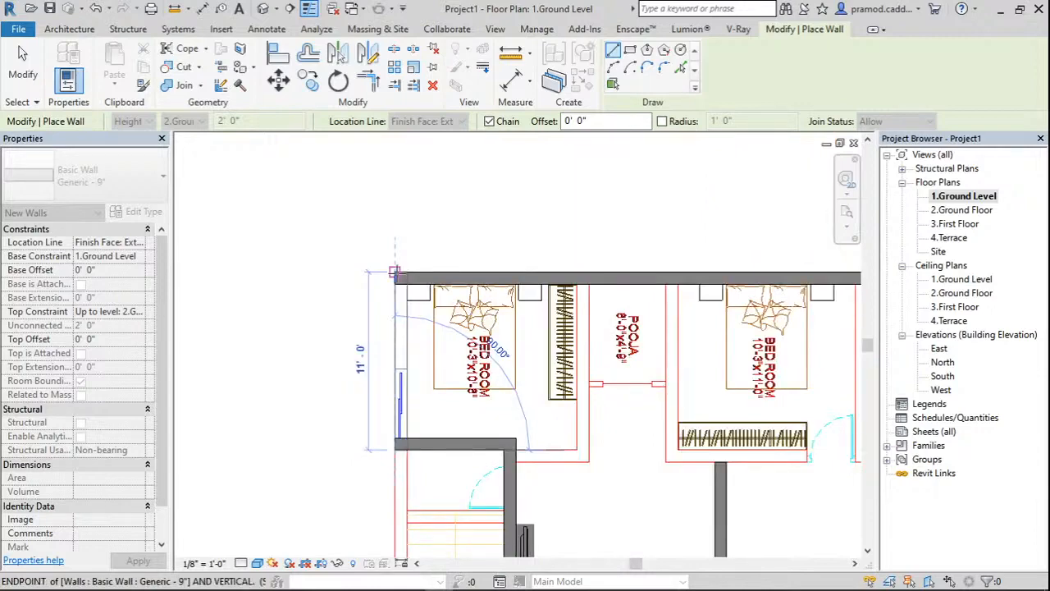
scroll(395, 271, down, 3)
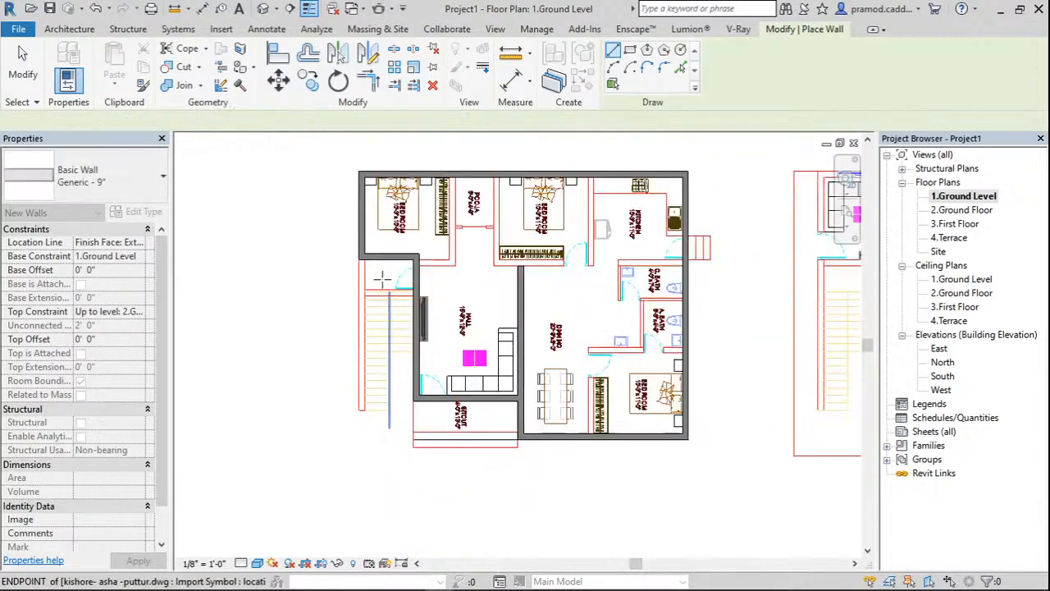
Draw the 9" cross wall at the head of the staircase, from the hall wall to the outer edge.
scroll(337, 222, up, 4)
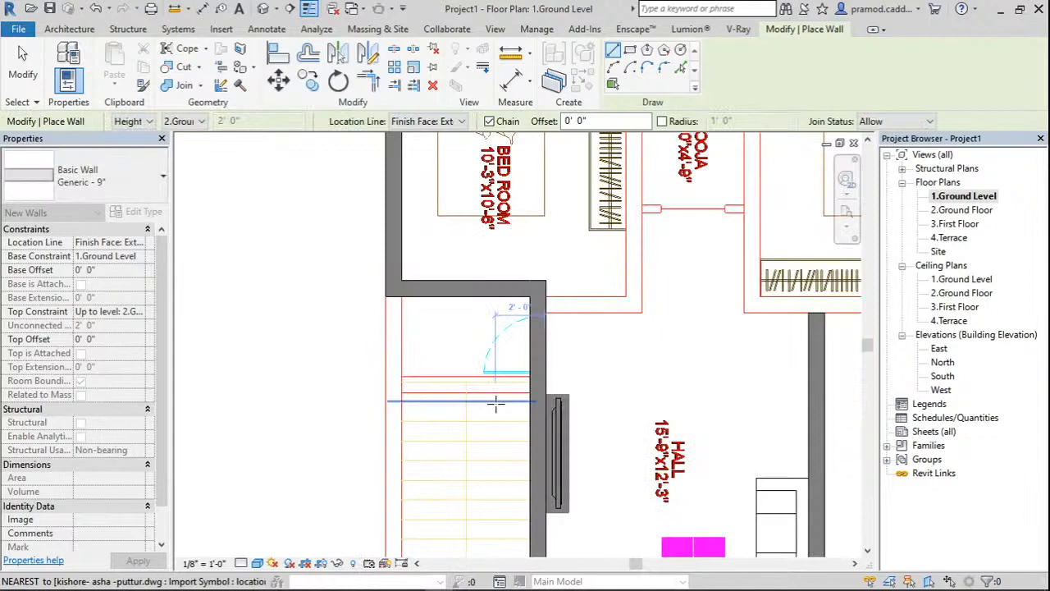
scroll(496, 402, up, 2)
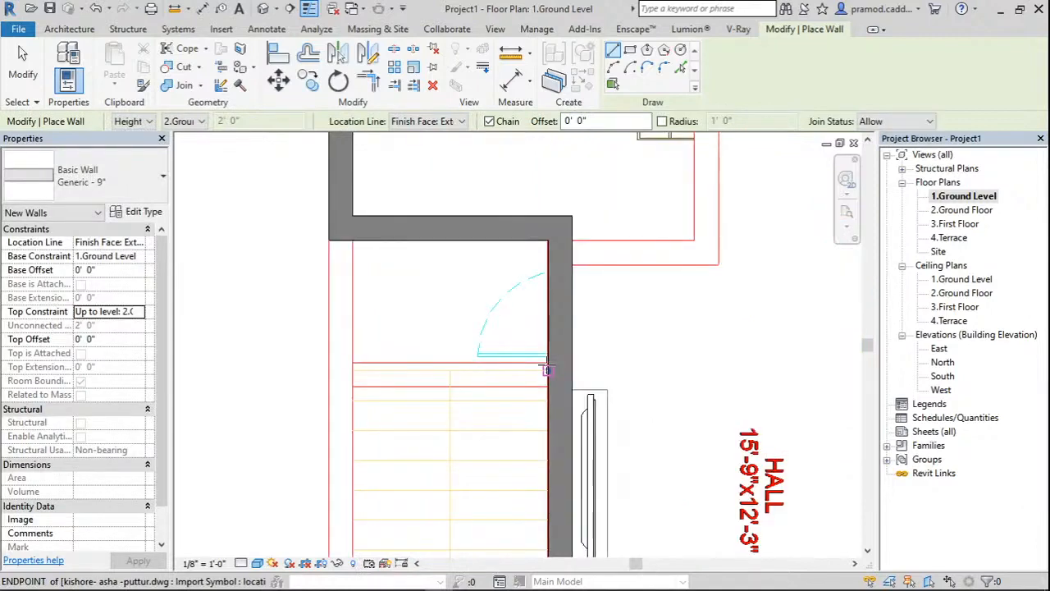
click(547, 369)
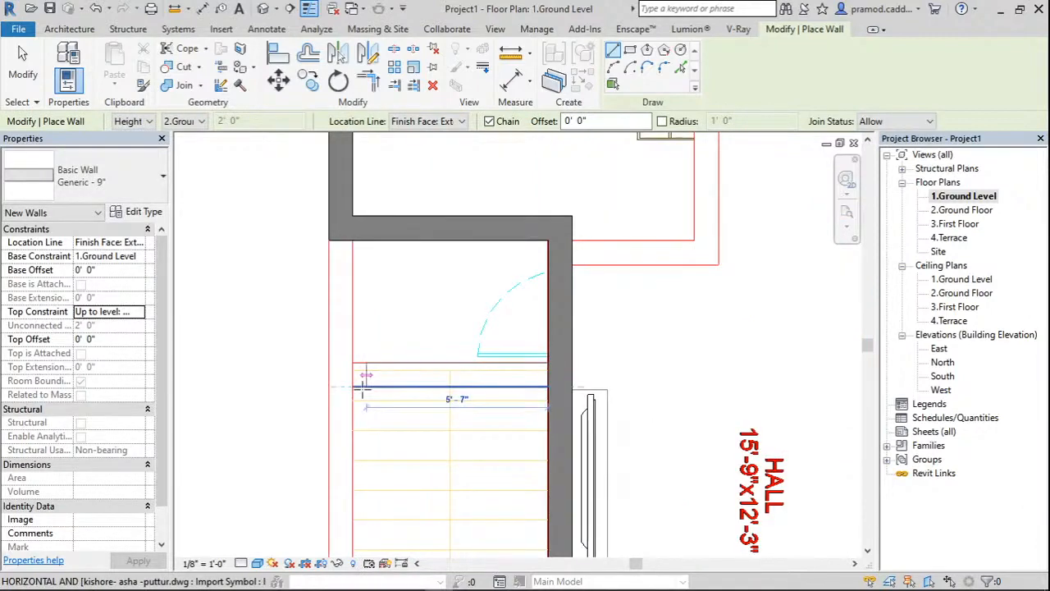
click(362, 385)
key(Escape)
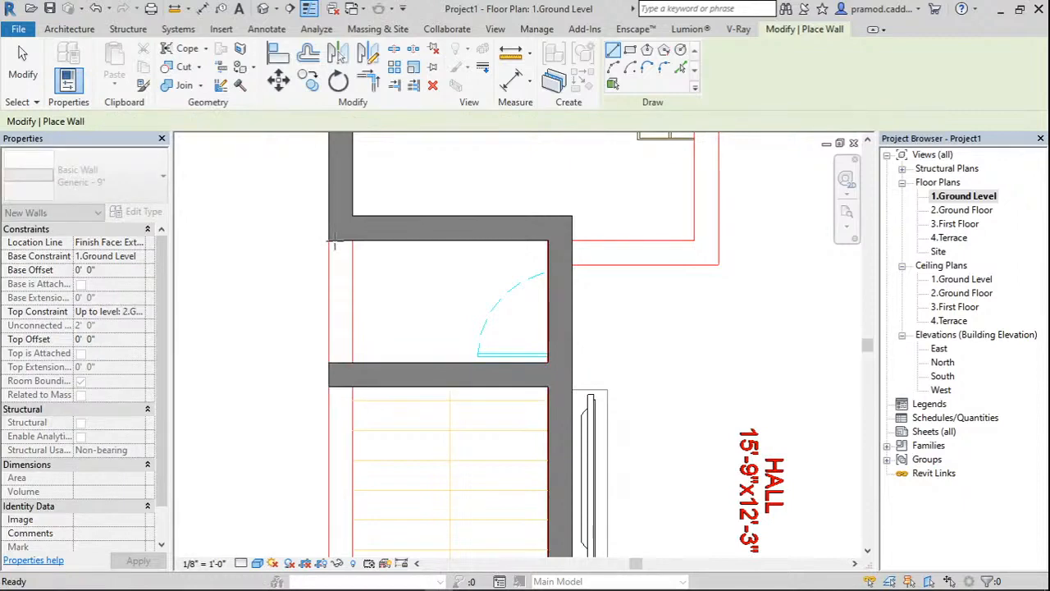
Draw the outer staircase wall from the corner bedroom's wall to the far end of the stairs.
click(330, 241)
scroll(313, 394, down, 3)
middle_drag(314, 425, 312, 242)
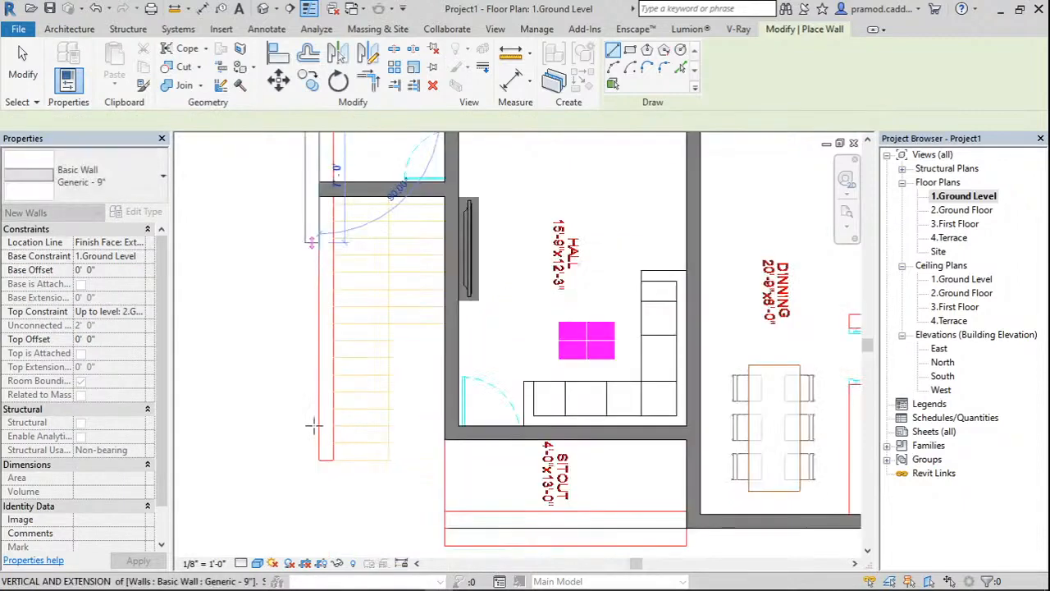
scroll(383, 365, down, 2)
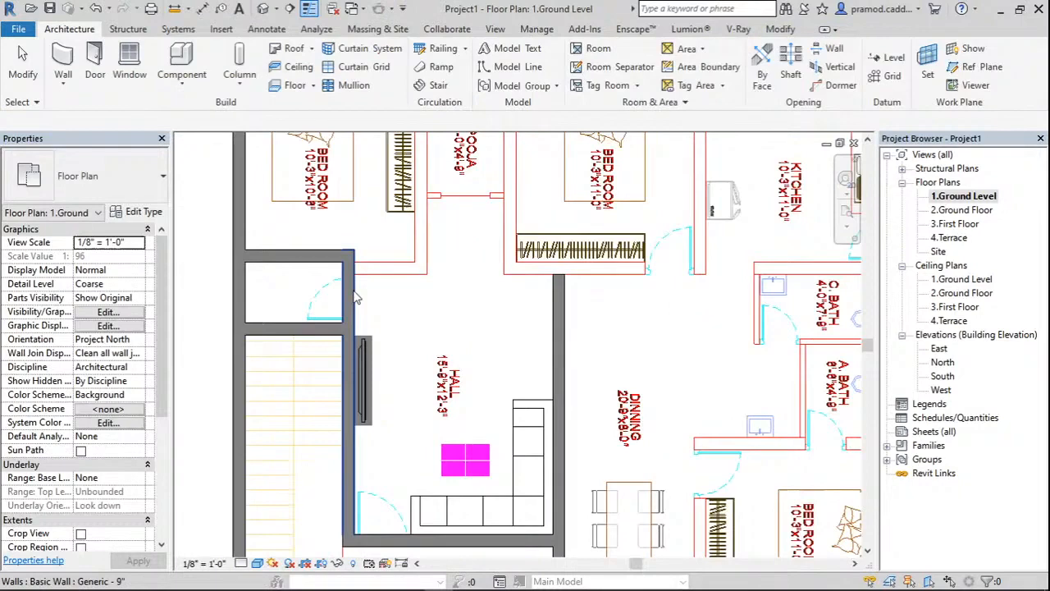
Trim the hall wall to a corner with the cross wall at the staircase head and remove the leftover bedroom cross wall beyond it.
scroll(355, 297, up, 1)
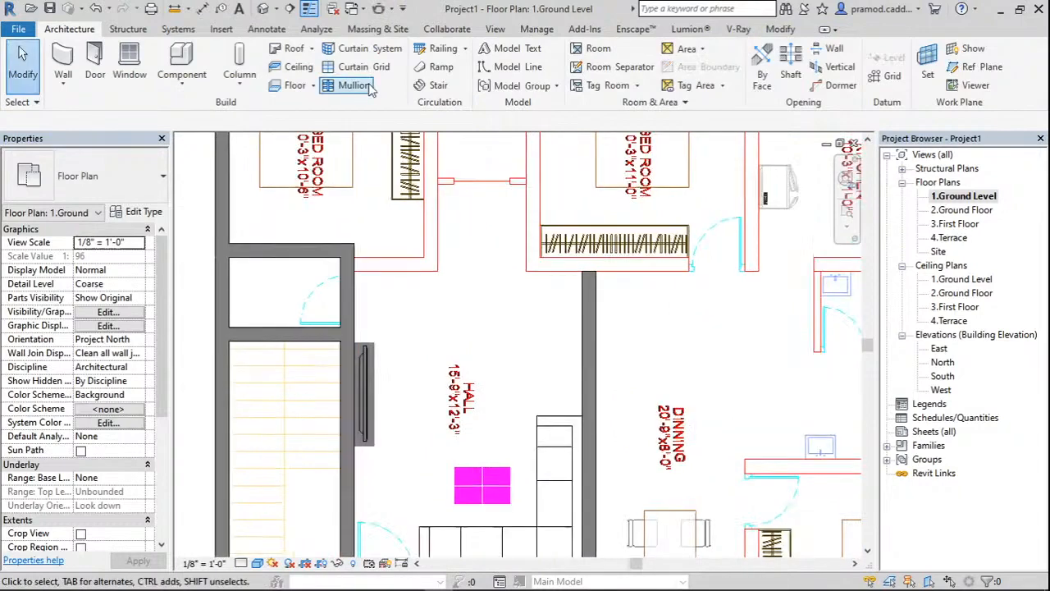
click(369, 87)
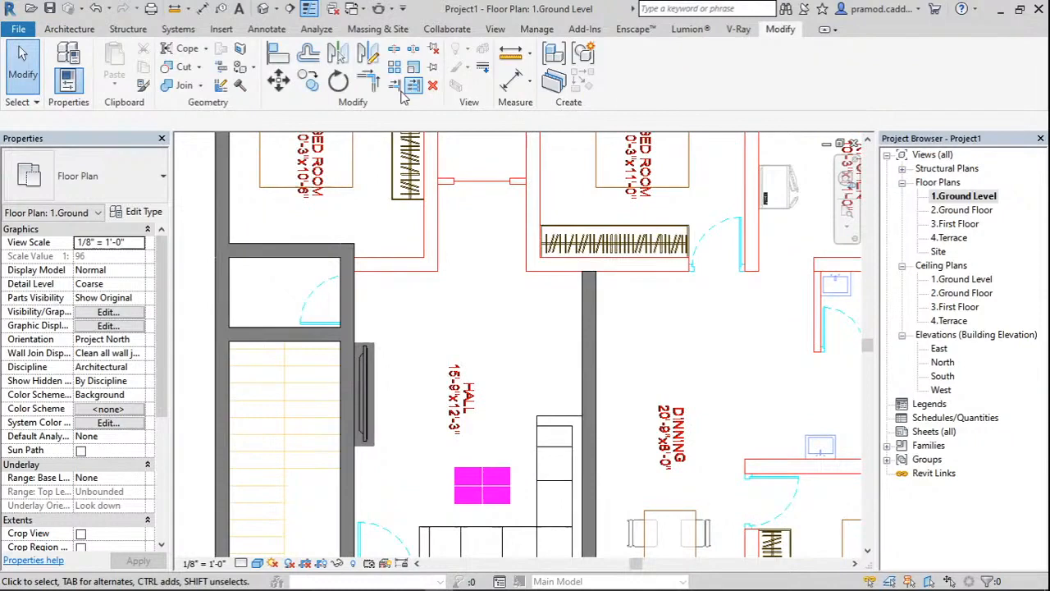
key(t)
key(r)
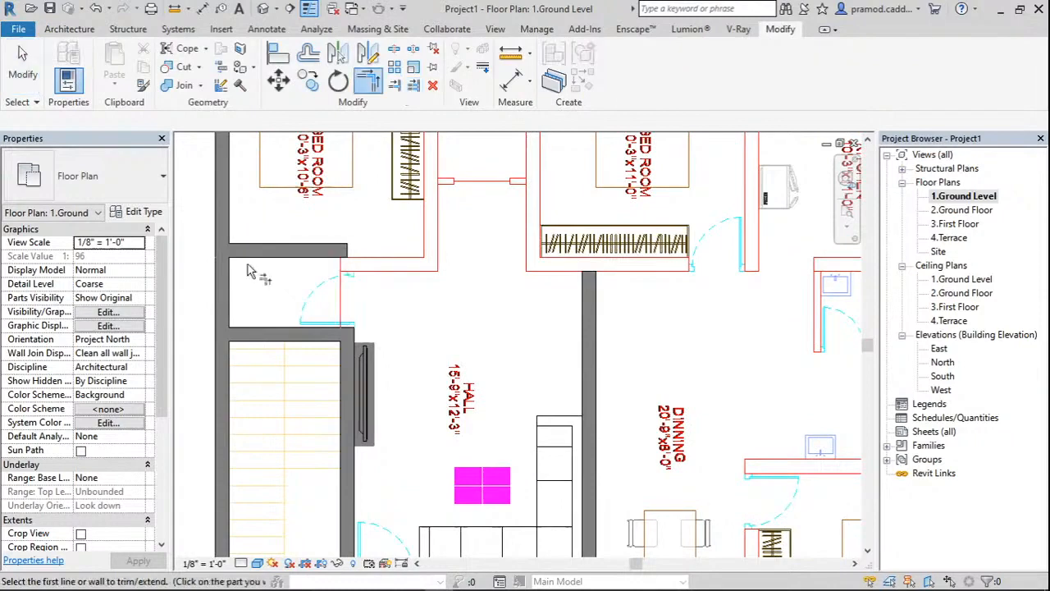
key(ctrl+z)
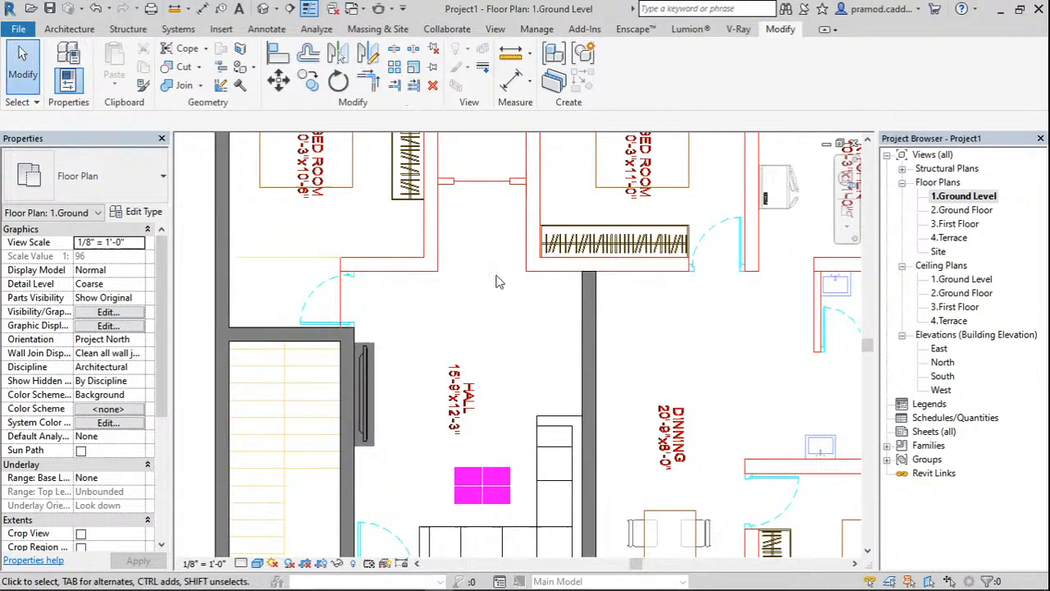
Open the 2.Ground Floor plan and start an architectural floor.
scroll(529, 346, down, 3)
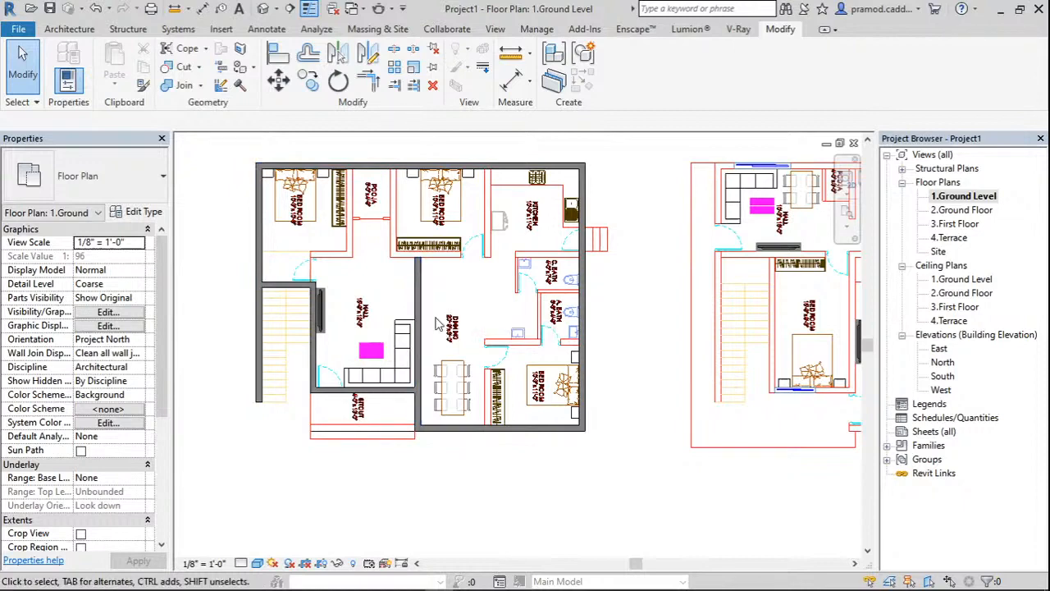
scroll(279, 394, up, 2)
click(479, 197)
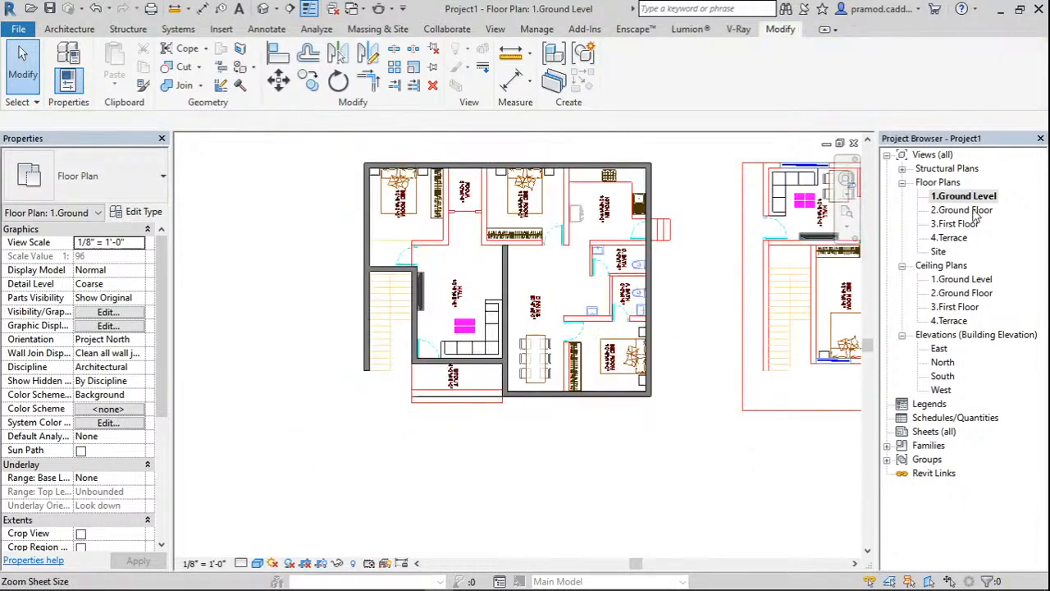
double_click(972, 210)
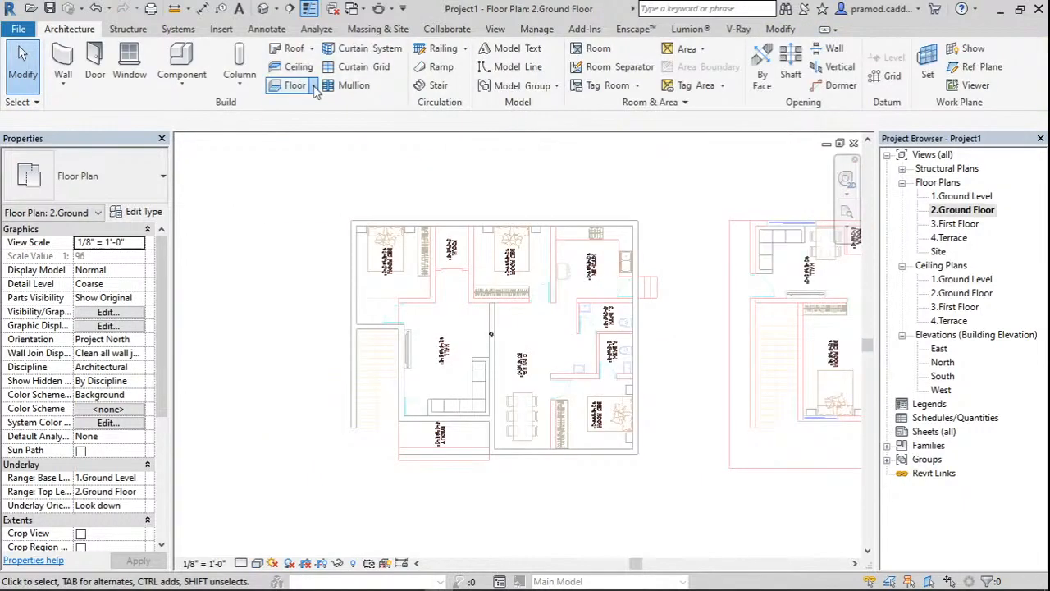
click(313, 87)
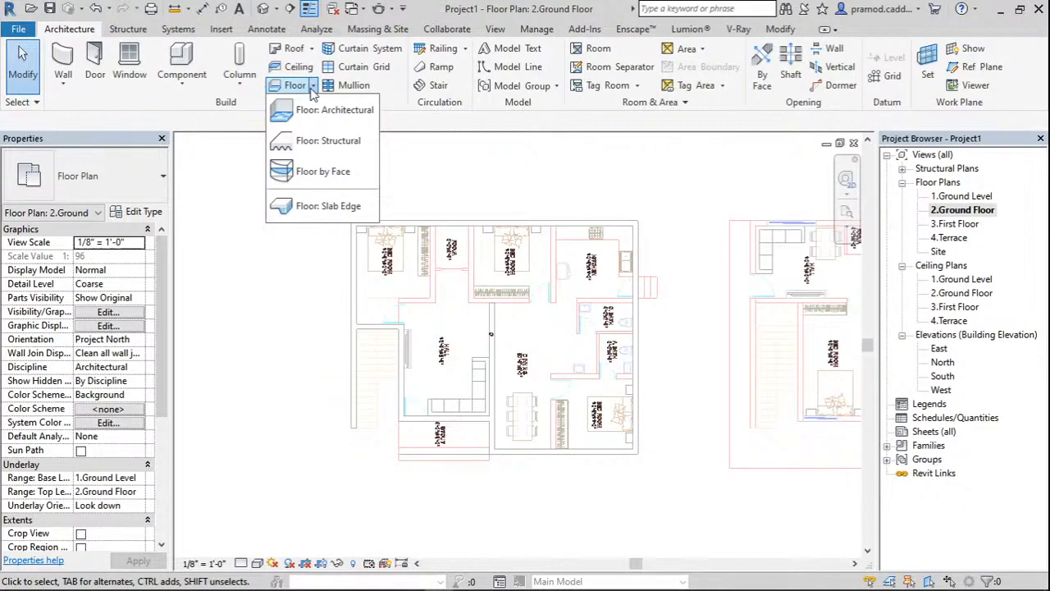
click(324, 110)
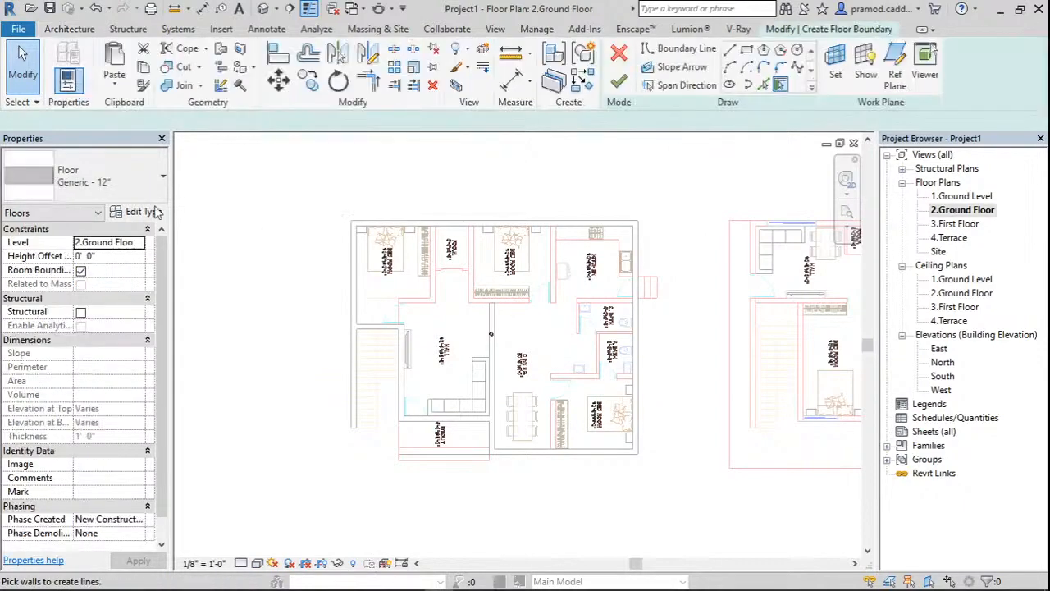
Duplicate the floor type as Generic - 6" and set its structure layer thickness to 6".
click(137, 211)
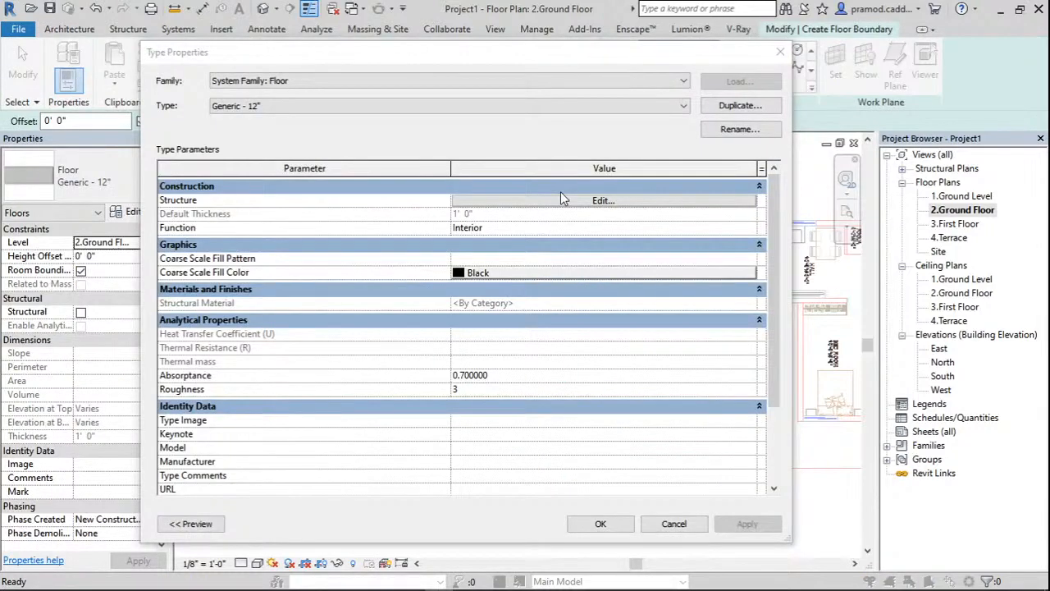
key(alt+d)
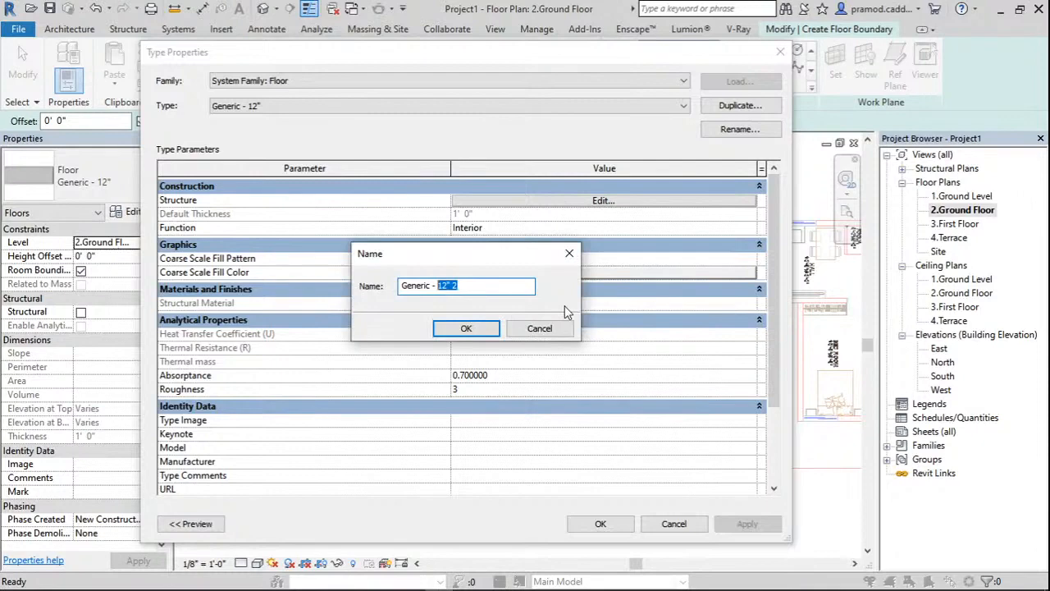
text(6")
click(466, 328)
click(603, 200)
click(519, 198)
text(6)
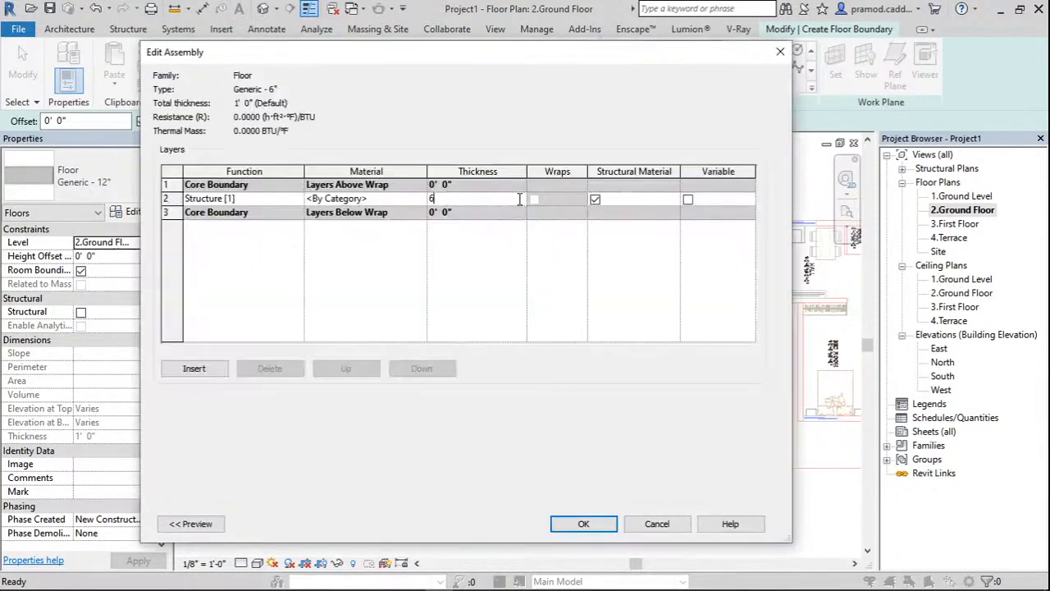
click(580, 523)
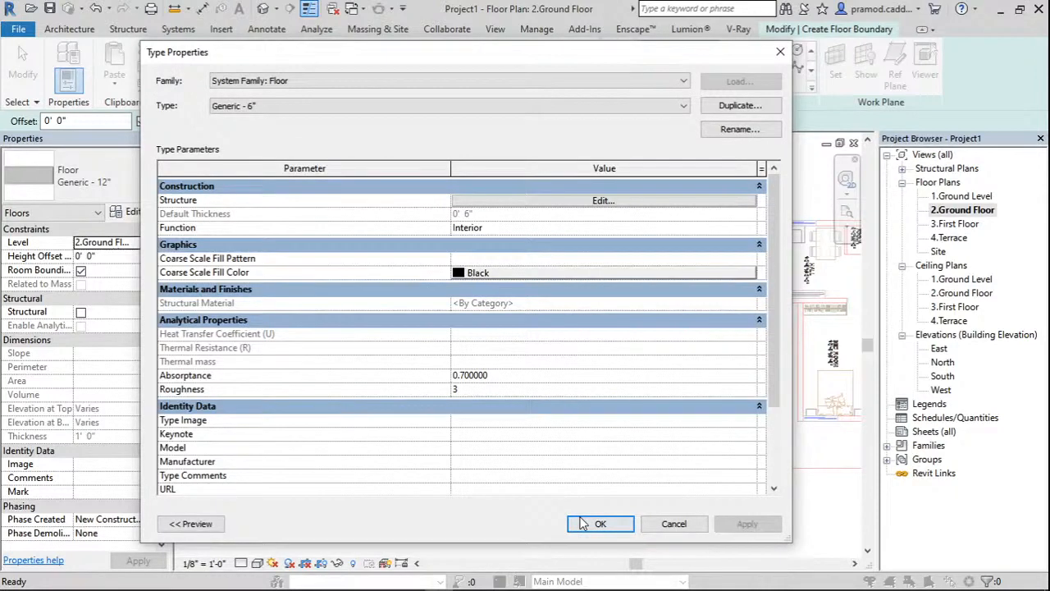
click(581, 523)
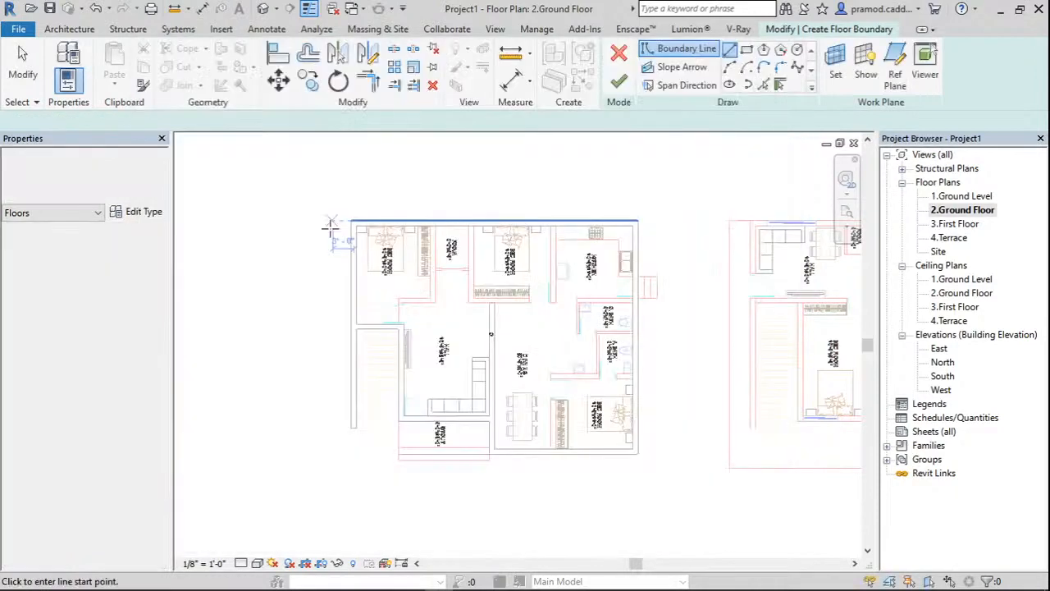
Sketch the floor boundary along the outer walls past the kitchen and lower bedroom to the dining wall's corner at the sitout.
scroll(640, 210, up, 3)
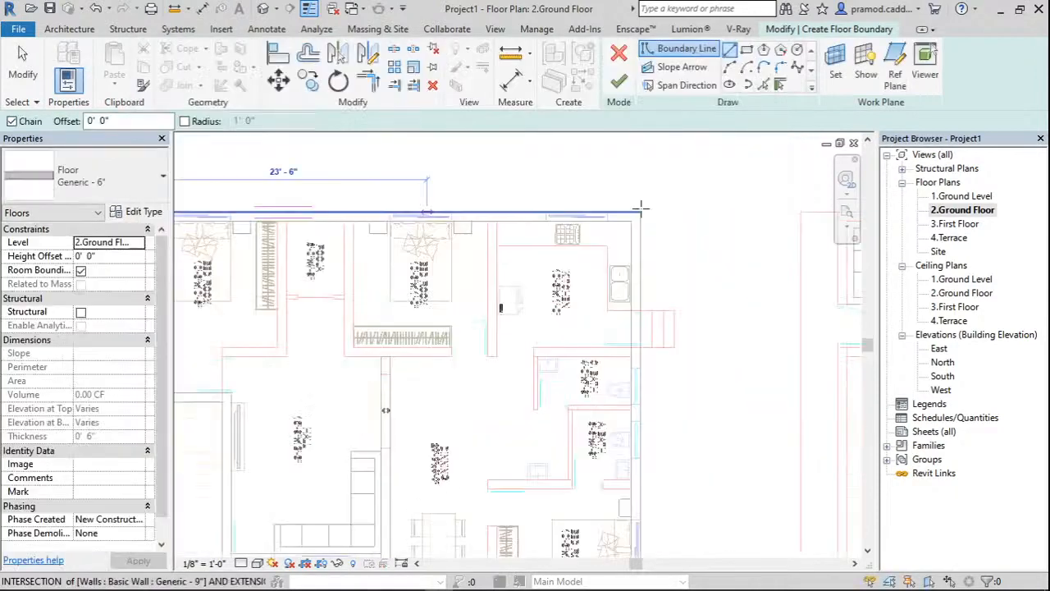
click(642, 211)
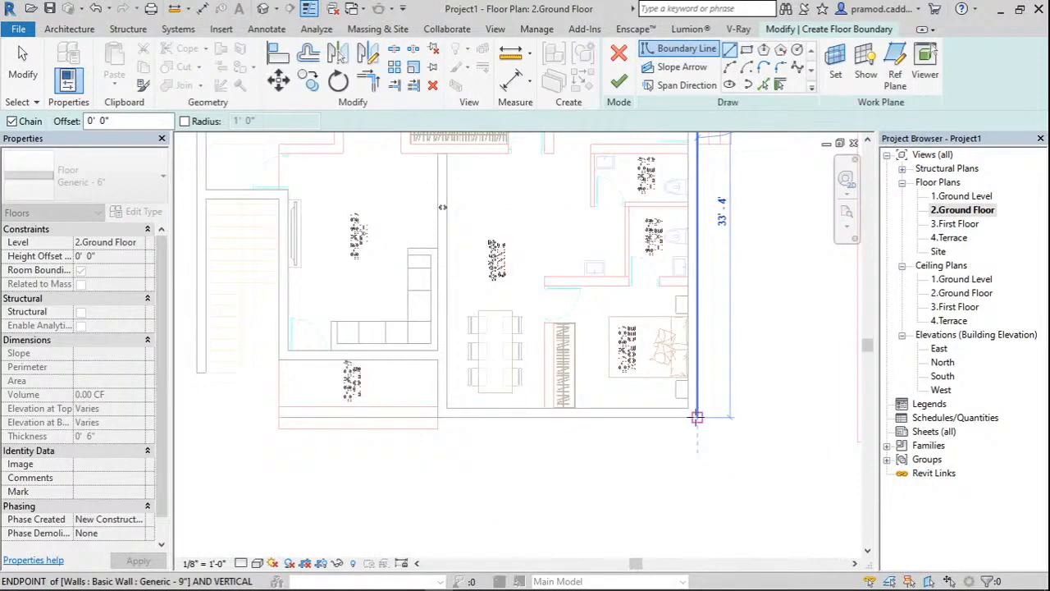
click(696, 417)
scroll(436, 415, up, 2)
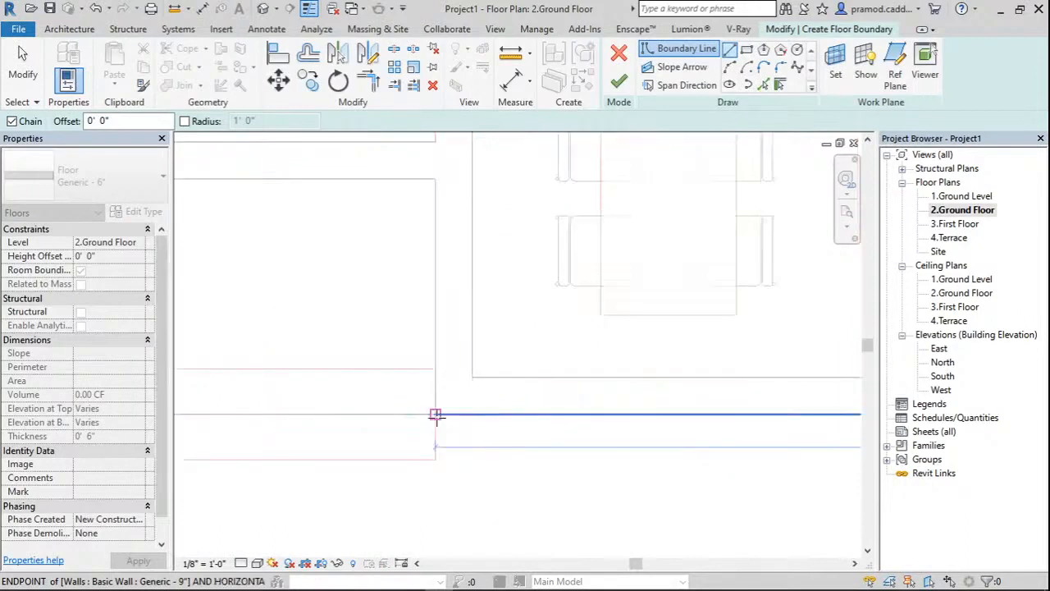
click(435, 415)
click(436, 370)
middle_drag(337, 371, 769, 400)
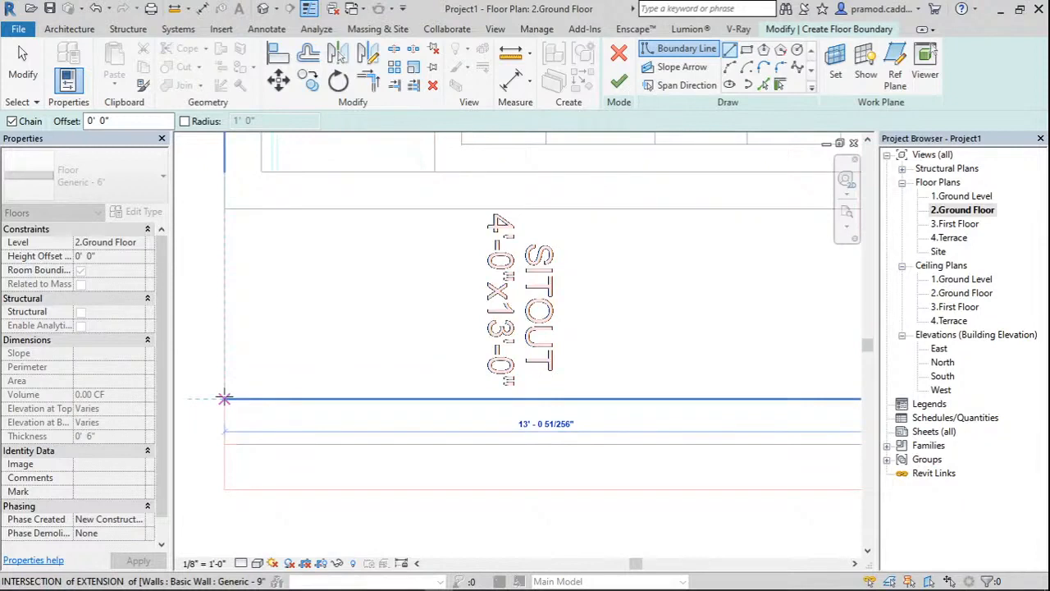
Continue the boundary along the sitout's outer edge, the hall's staircase side and the staircase head, closing the loop at the corner bedroom's outer wall.
click(224, 397)
scroll(223, 398, down, 2)
middle_drag(224, 164, 449, 459)
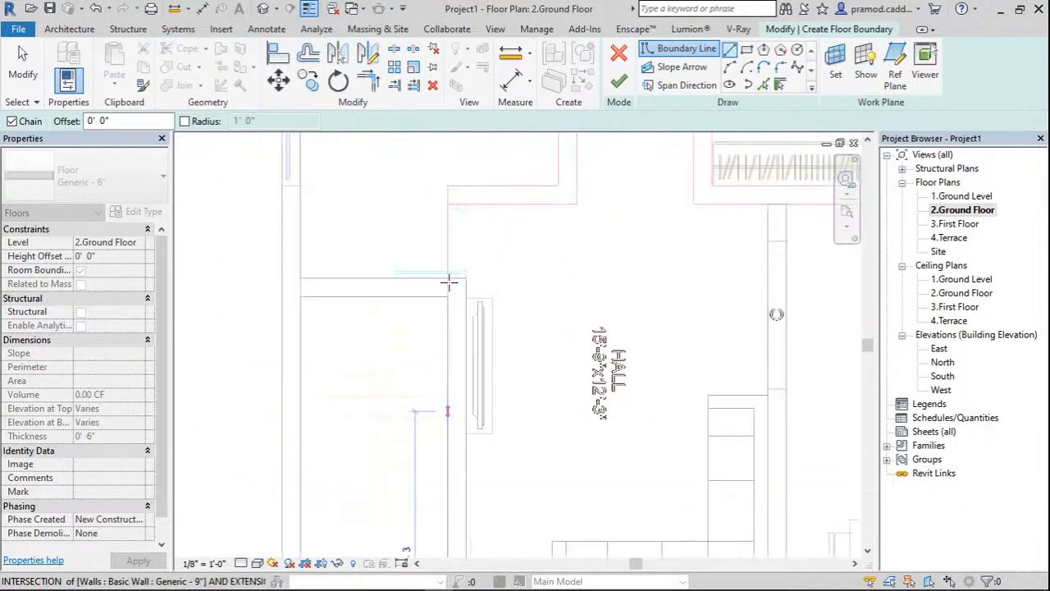
click(449, 283)
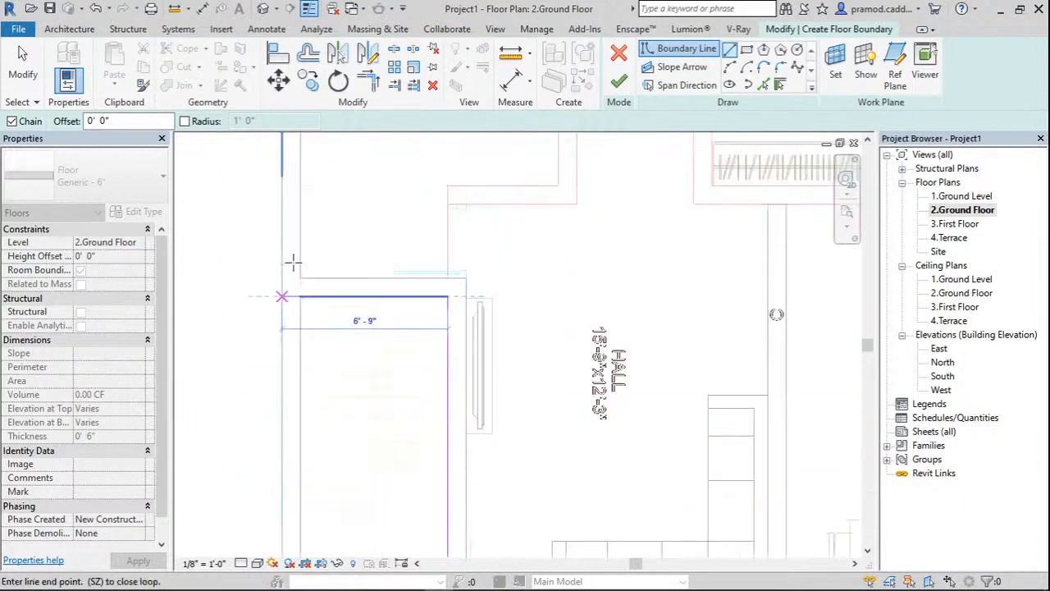
click(283, 295)
scroll(293, 262, down, 2)
middle_drag(293, 263, 375, 394)
key(Escape)
scroll(476, 350, down, 1)
middle_drag(476, 350, 365, 186)
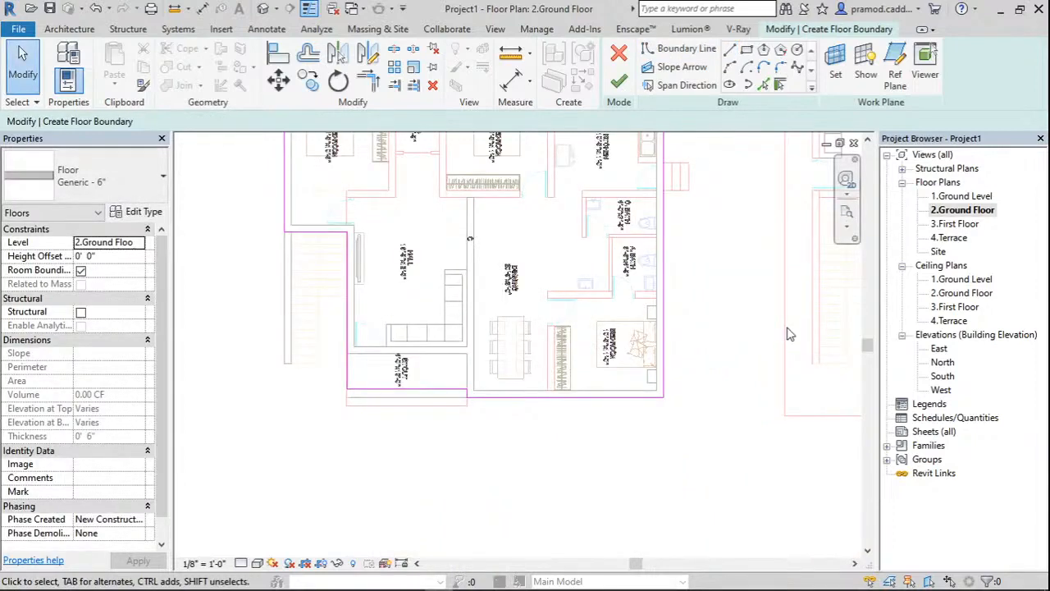
Move the boundary line at the staircase head to the far end of the stairs so the floor includes the staircase.
middle_drag(651, 324, 699, 320)
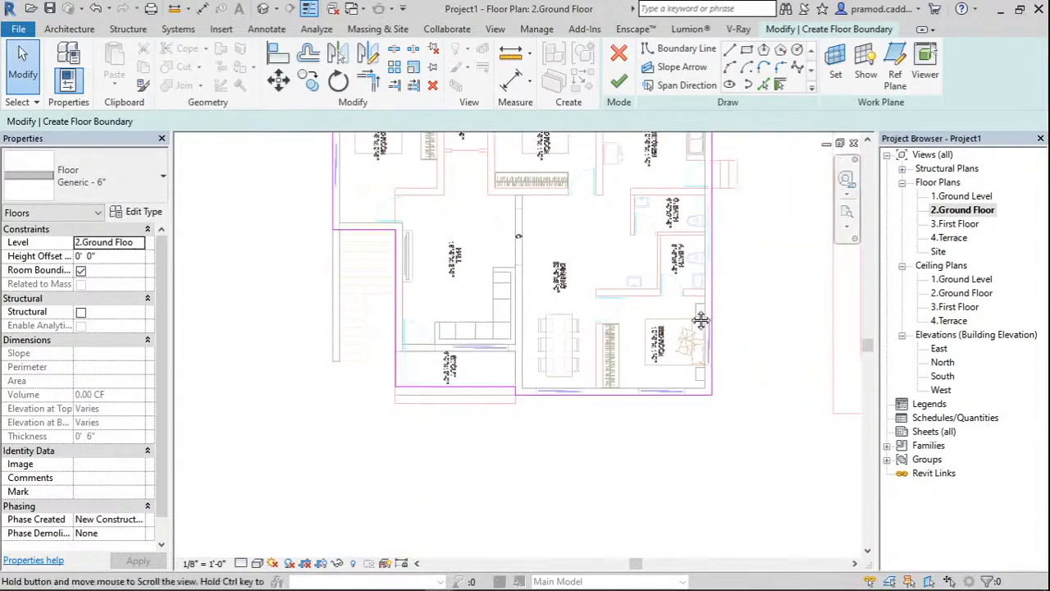
click(371, 230)
scroll(372, 242, up, 1)
middle_drag(373, 242, 512, 225)
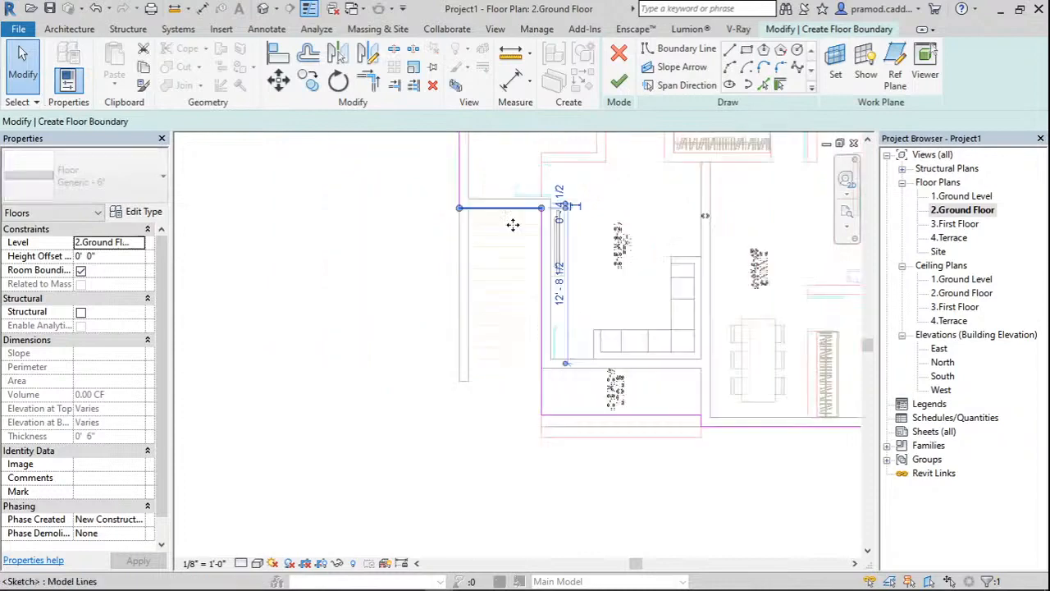
mouse_move(513, 225)
mouse_down()
mouse_move(520, 390)
mouse_move(519, 216)
mouse_move(517, 390)
mouse_up()
click(501, 402)
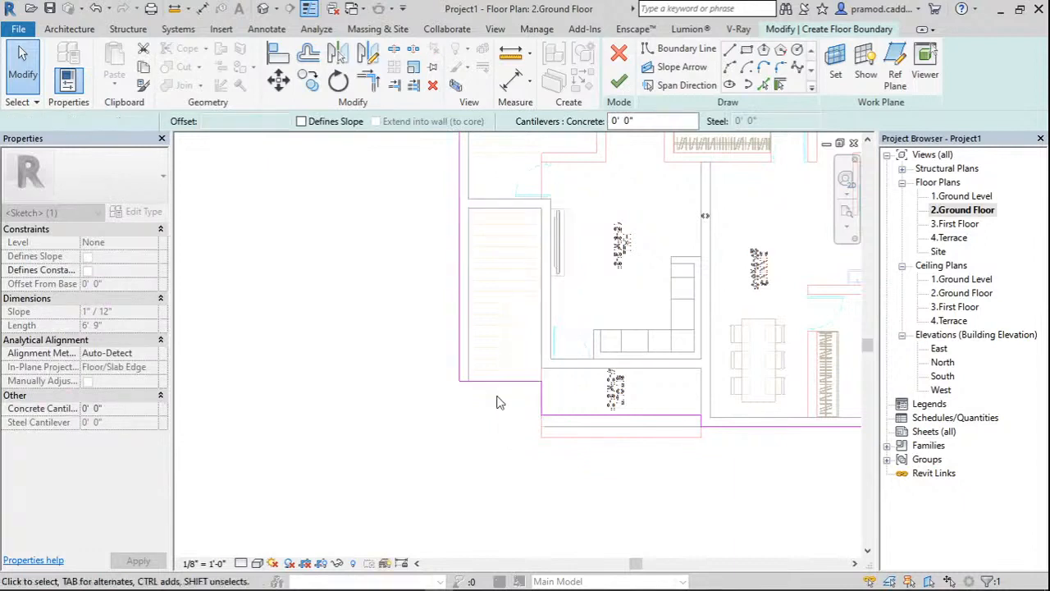
Finish the floor sketch and attach the walls below to the floor's bottom.
scroll(516, 382, up, 2)
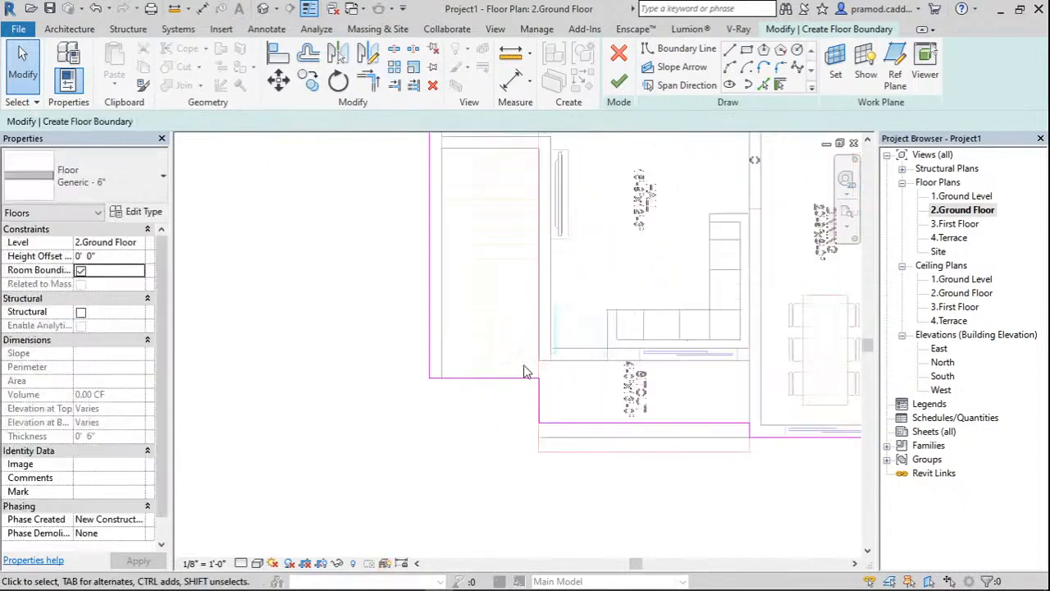
scroll(355, 359, down, 2)
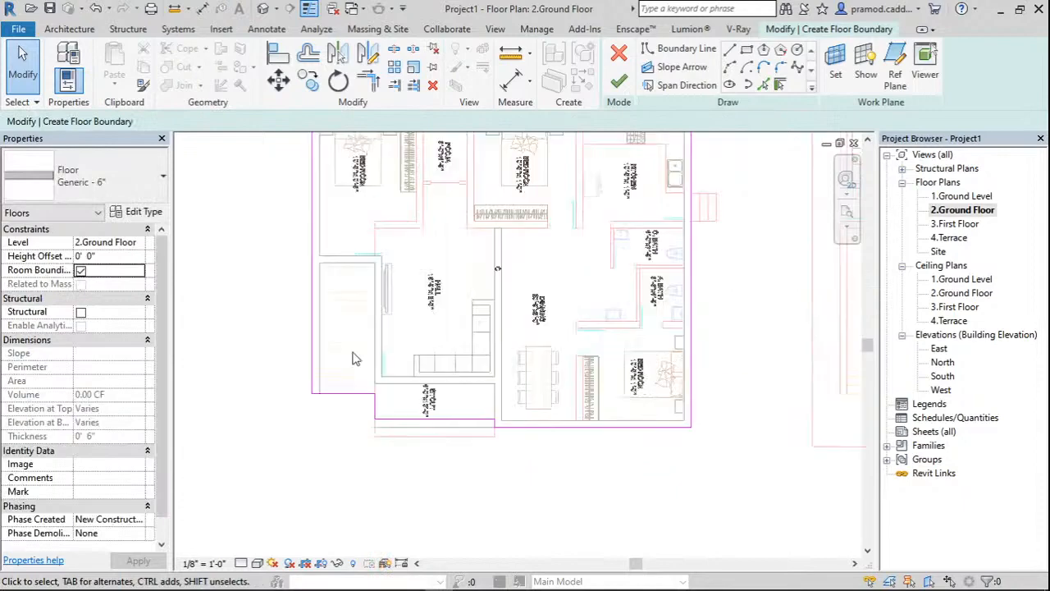
scroll(354, 358, down, 3)
scroll(426, 263, up, 2)
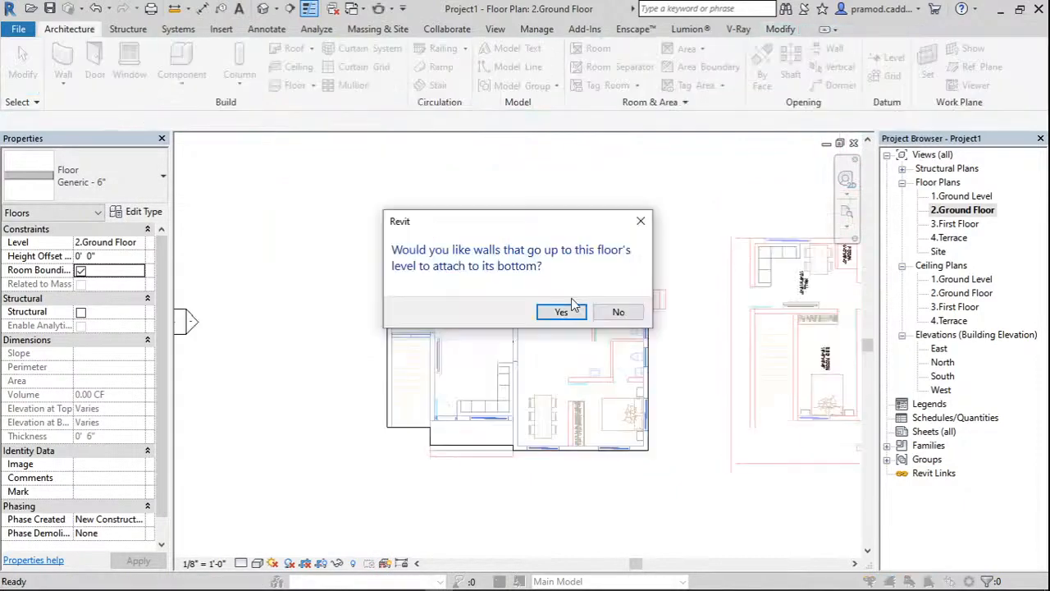
click(566, 311)
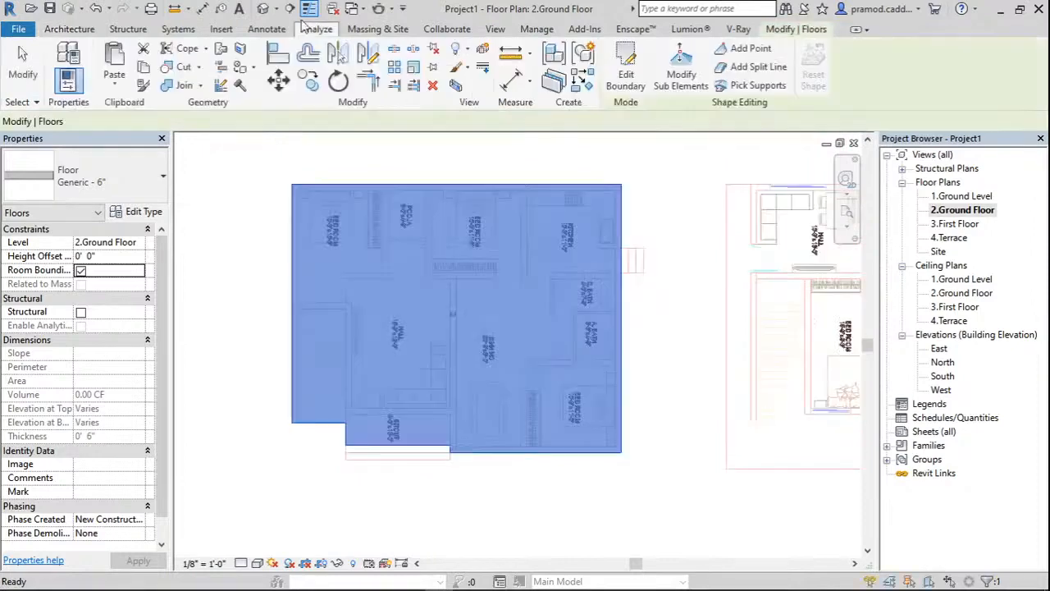
Open the default 3D view and inspect the floor edges and walls around the sitout and staircase.
click(264, 9)
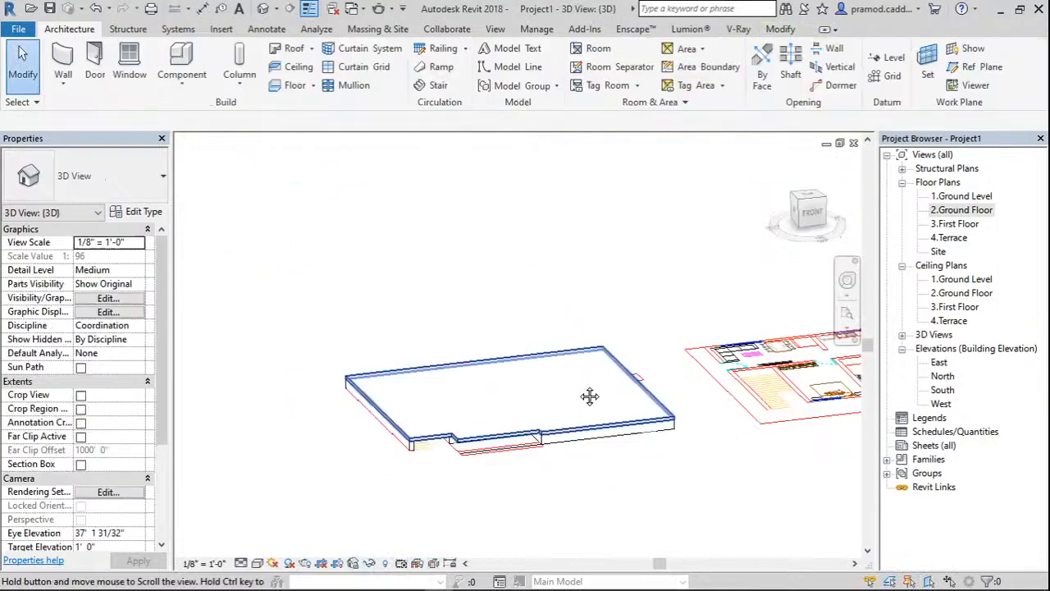
shift+middle_drag(589, 396, 555, 447)
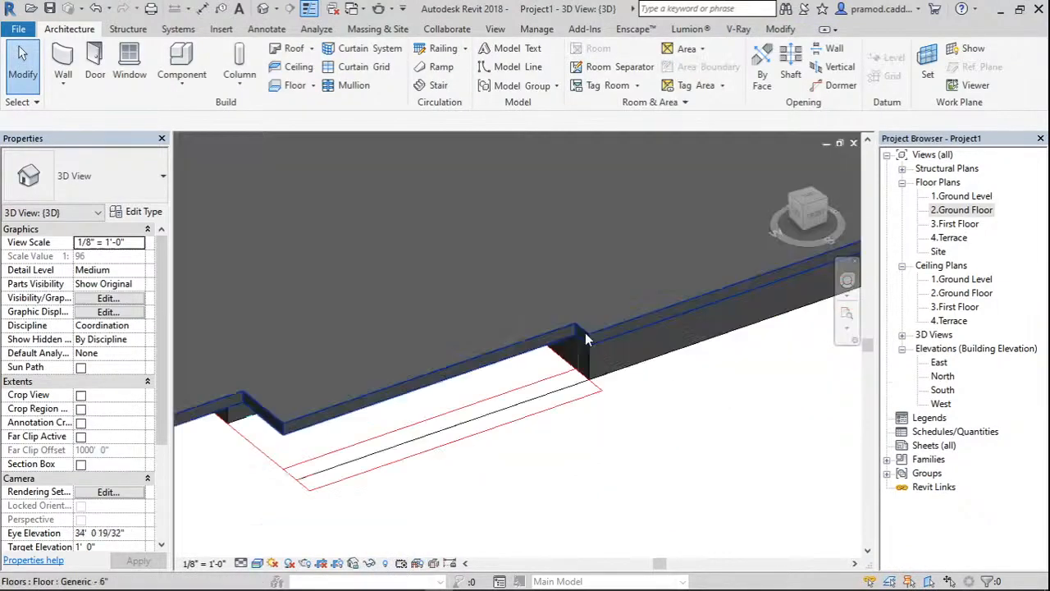
shift+middle_drag(585, 333, 343, 413)
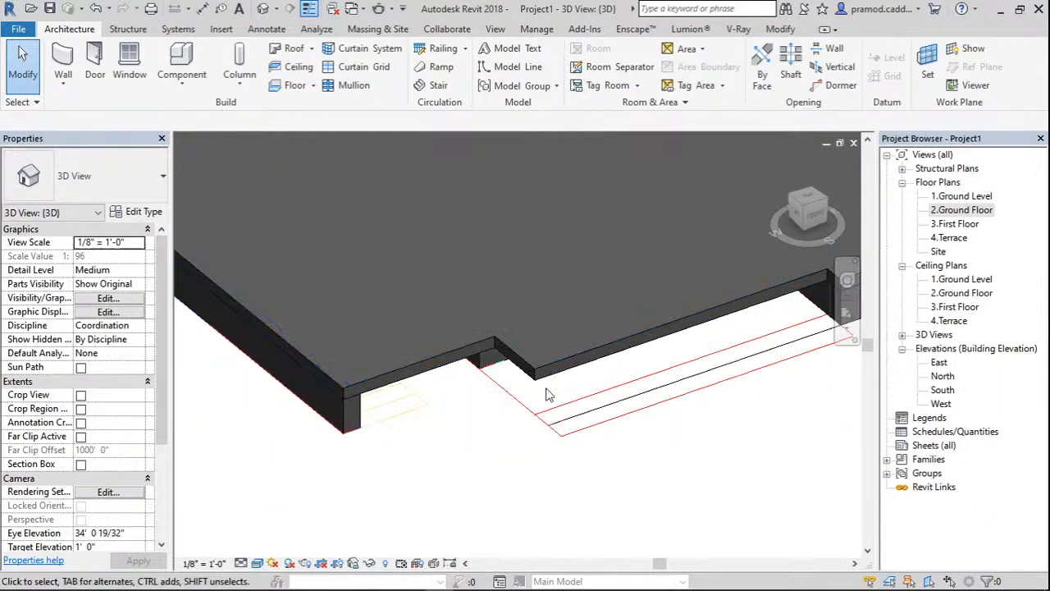
middle_drag(624, 403, 494, 408)
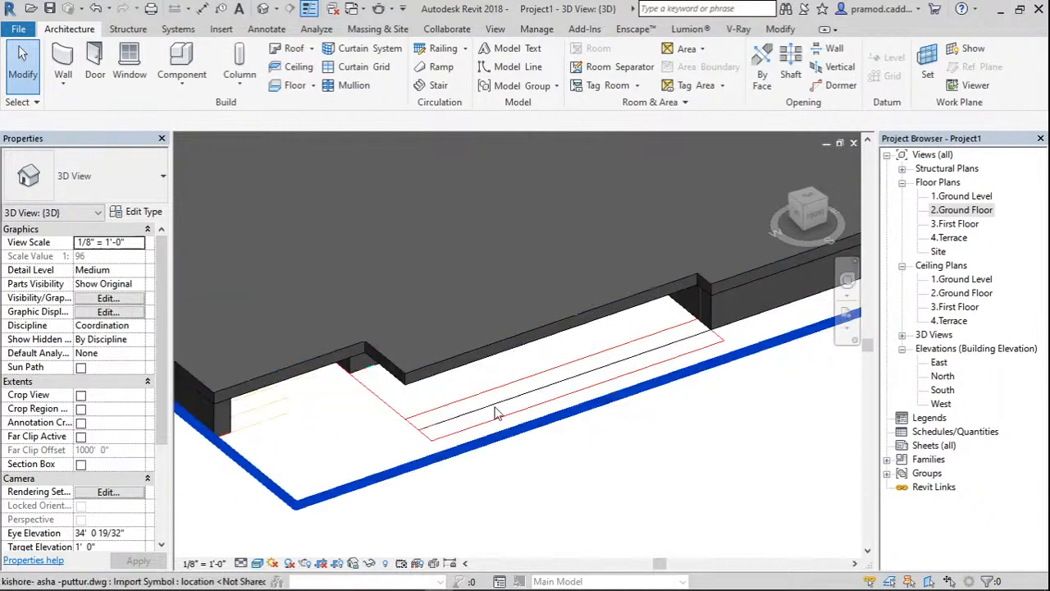
scroll(845, 376, down, 1)
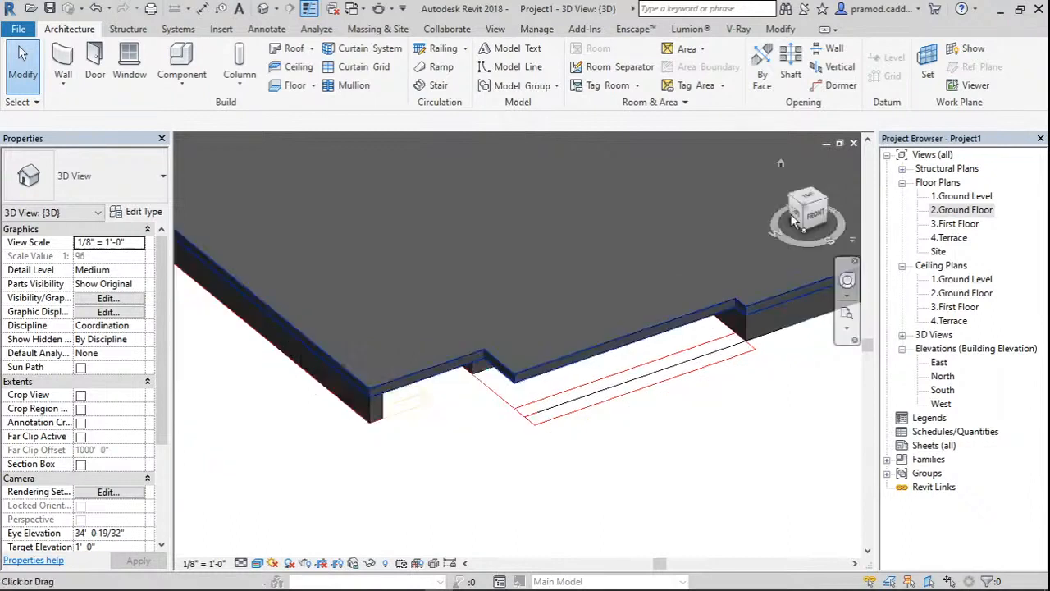
Turn the 3D view to the left side and set its visual style to Wireframe at the sitout end.
click(792, 218)
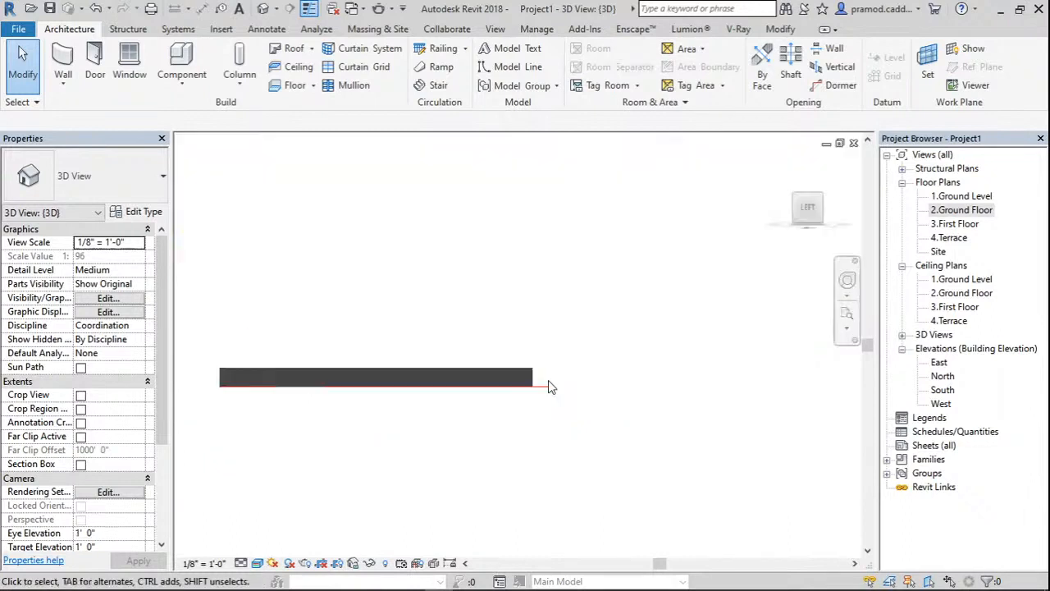
scroll(548, 386, up, 5)
click(260, 563)
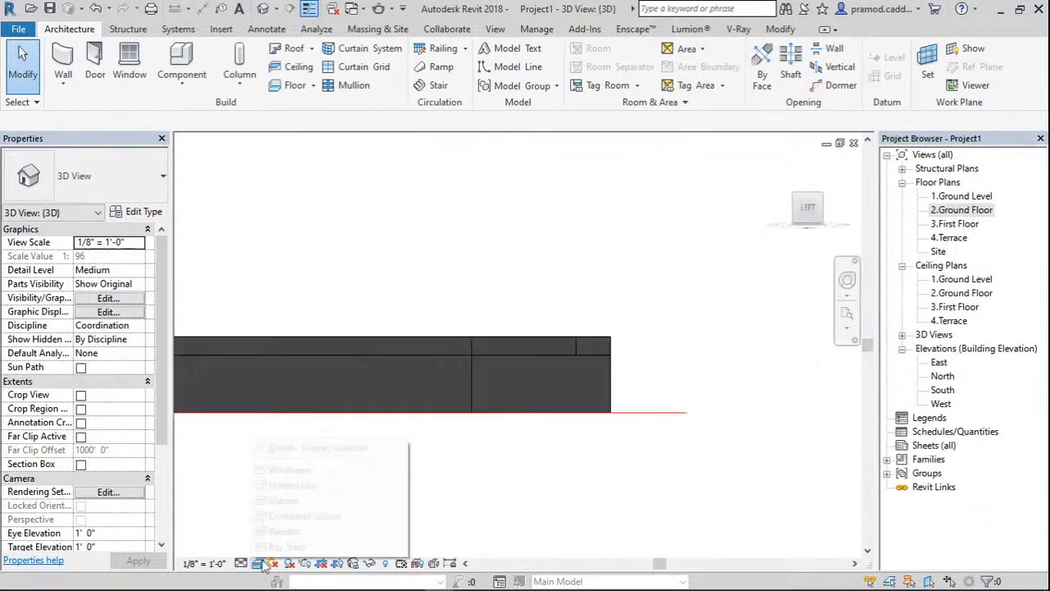
click(283, 470)
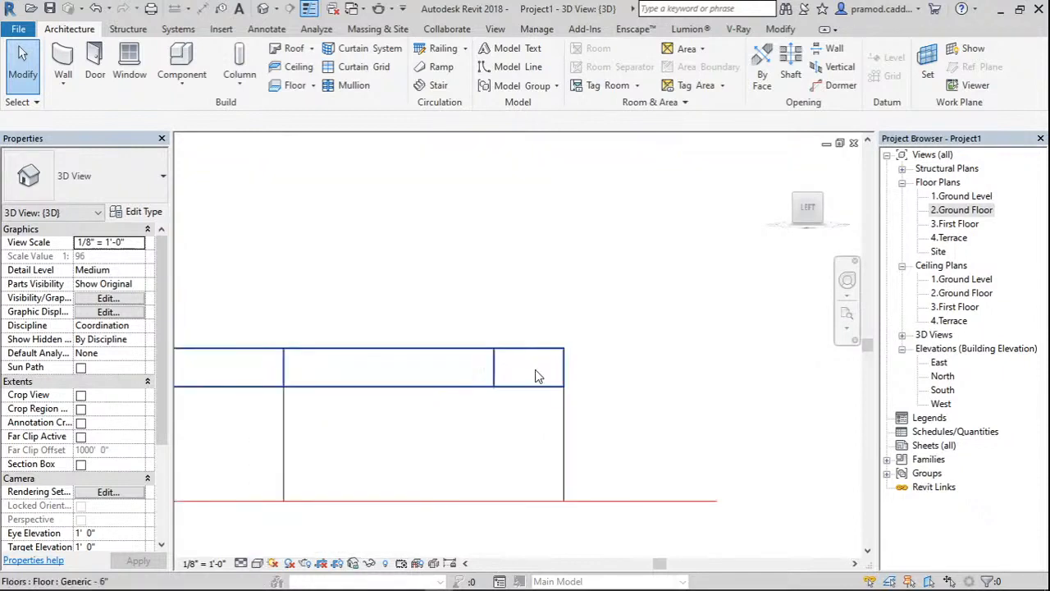
shift+middle_drag(534, 369, 538, 384)
drag(567, 425, 504, 502)
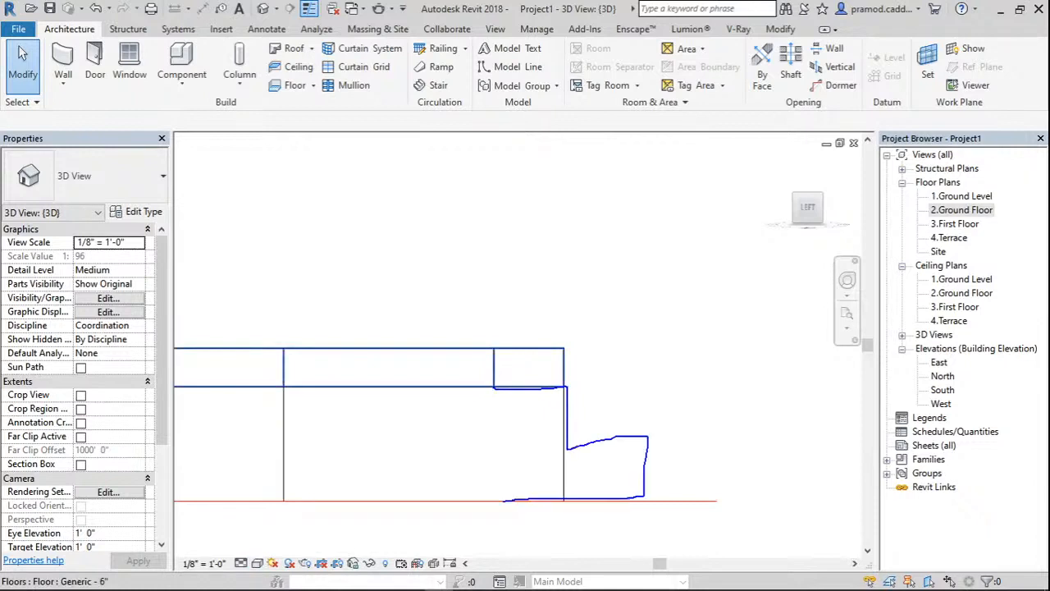
Create a Model In-Place component in the Stairs family category.
click(181, 65)
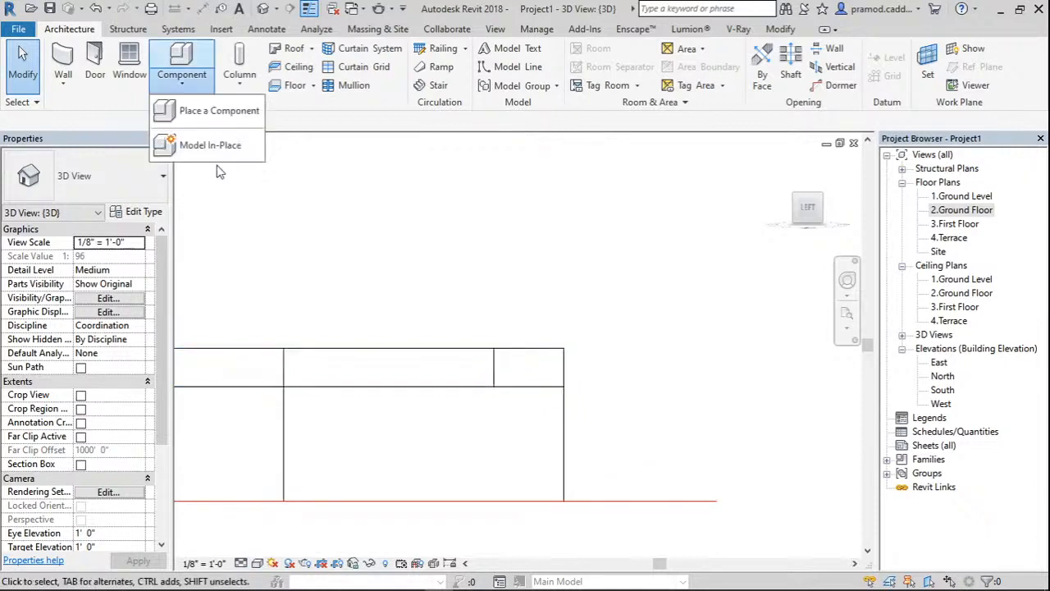
click(210, 145)
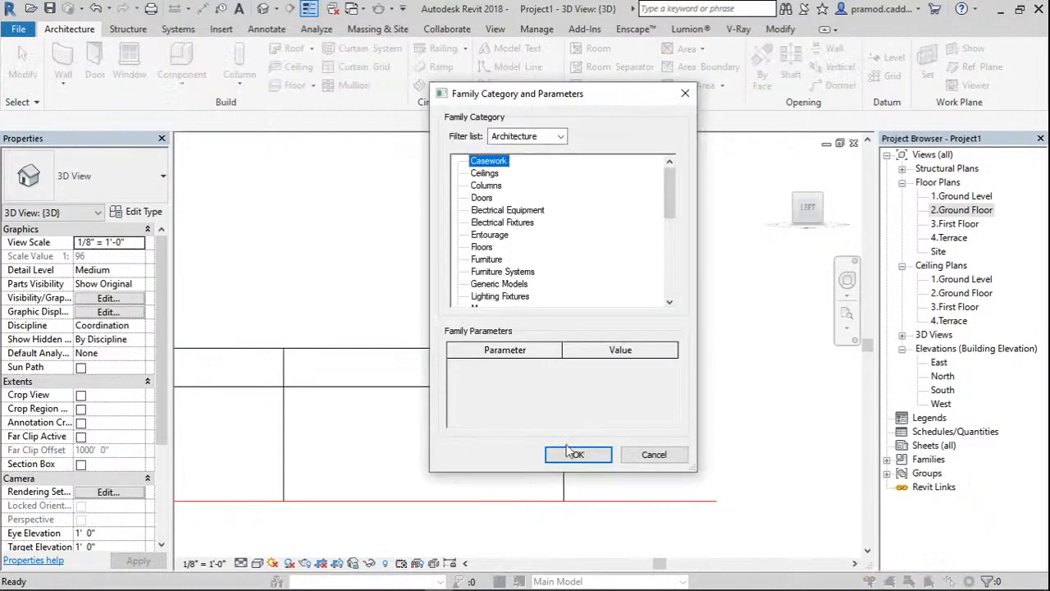
scroll(481, 279, down, 3)
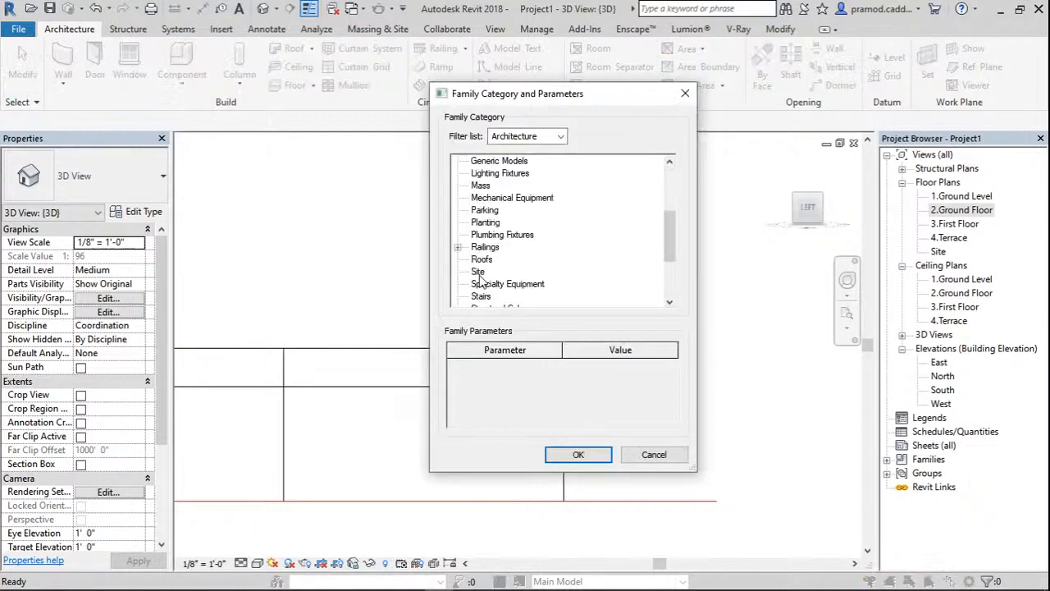
scroll(479, 274, down, 1)
click(481, 261)
click(584, 453)
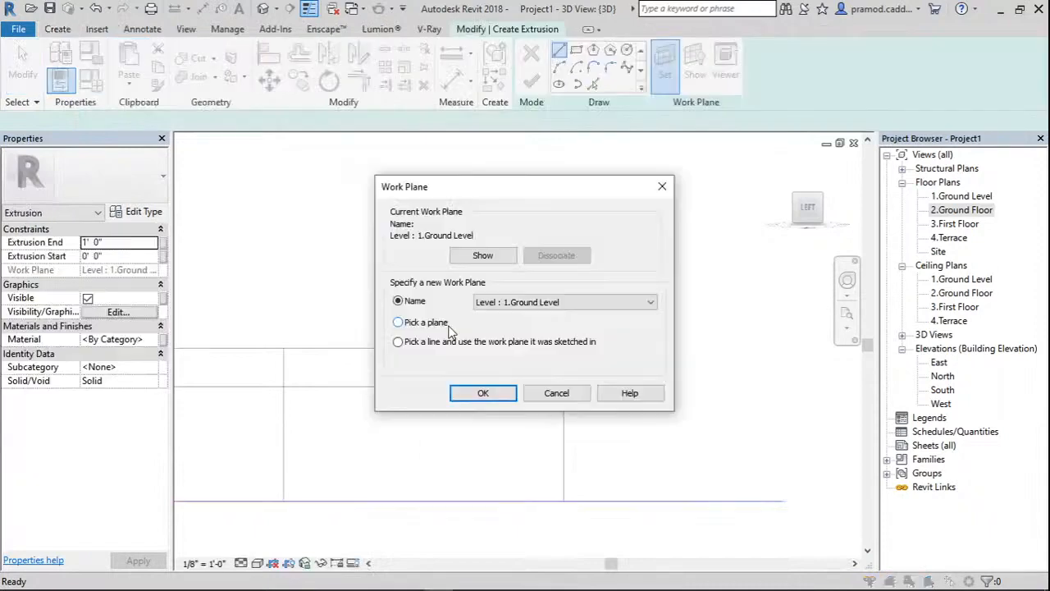
Set the extrusion's work plane by picking the side face of the floor at the sitout.
key(Return)
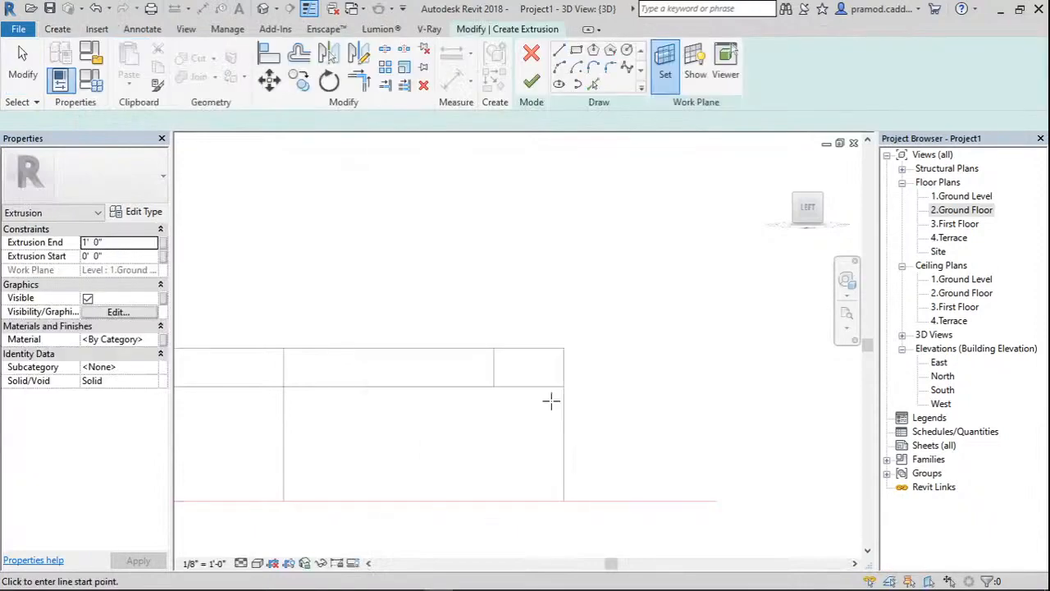
scroll(551, 401, up, 2)
click(550, 379)
Sketch a closed three-step profile with 1'-0" treads and 6" risers from the floor's underside to ground level, and finish the extrusion.
click(464, 378)
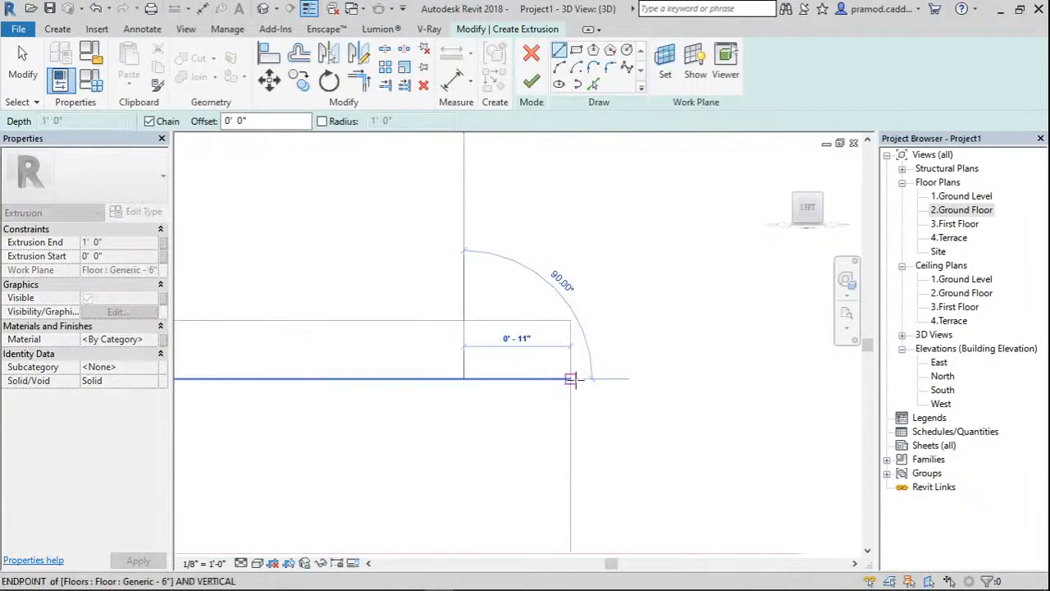
click(571, 379)
middle_drag(571, 379, 542, 287)
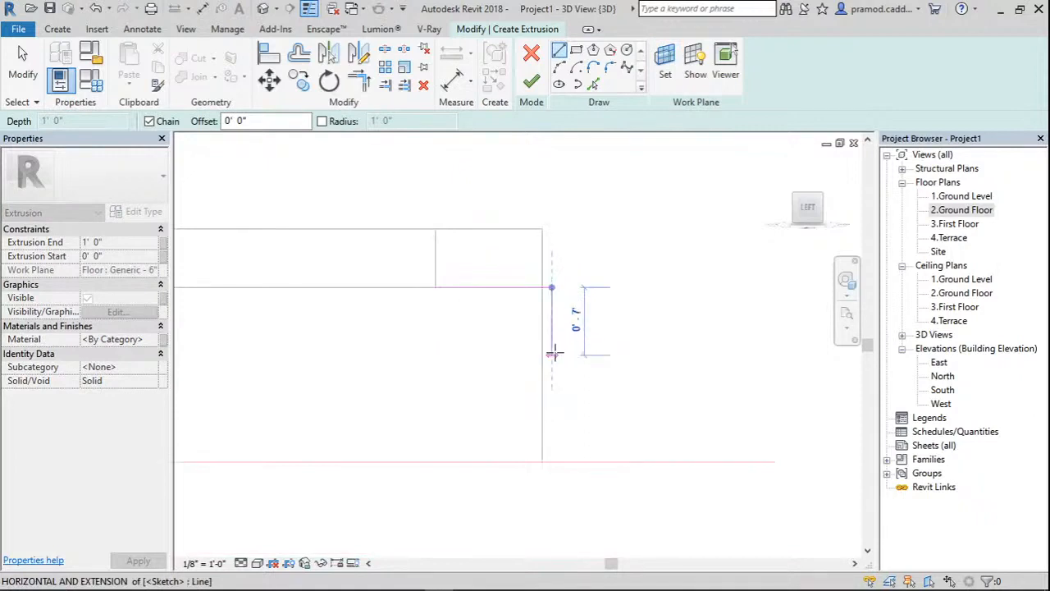
click(552, 345)
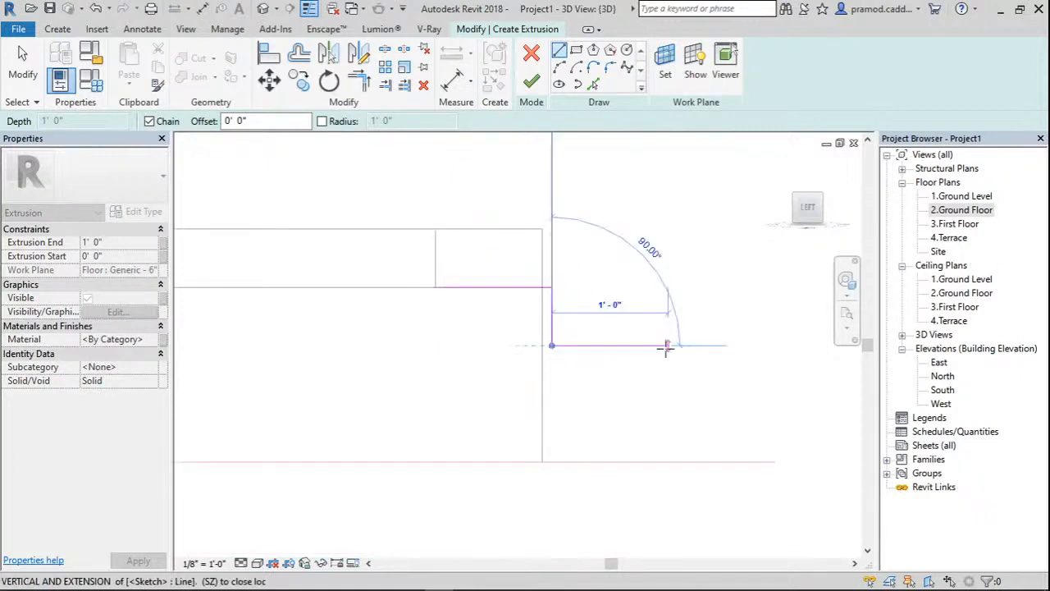
click(668, 346)
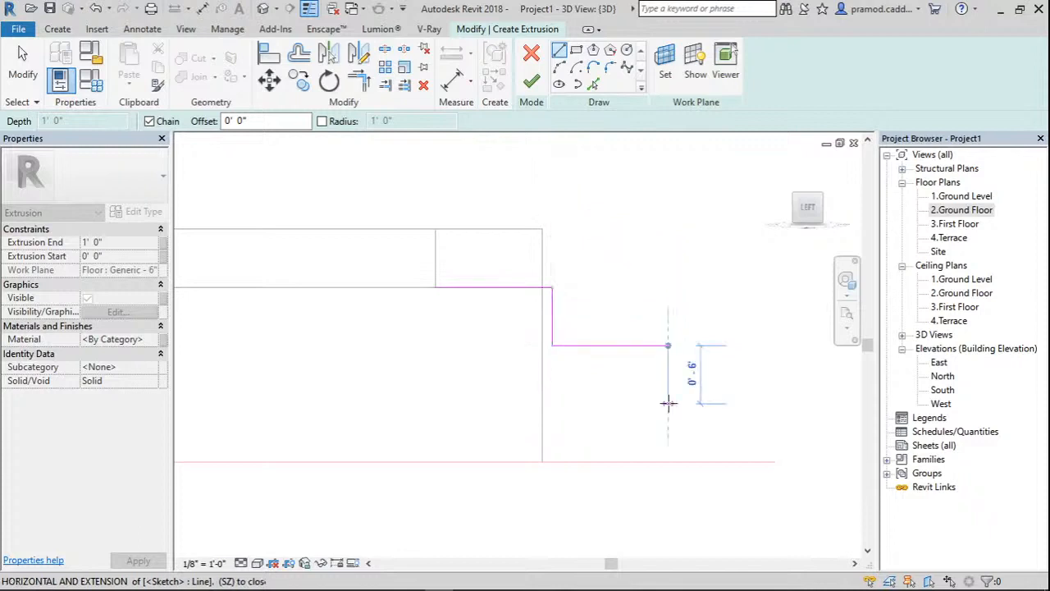
click(668, 403)
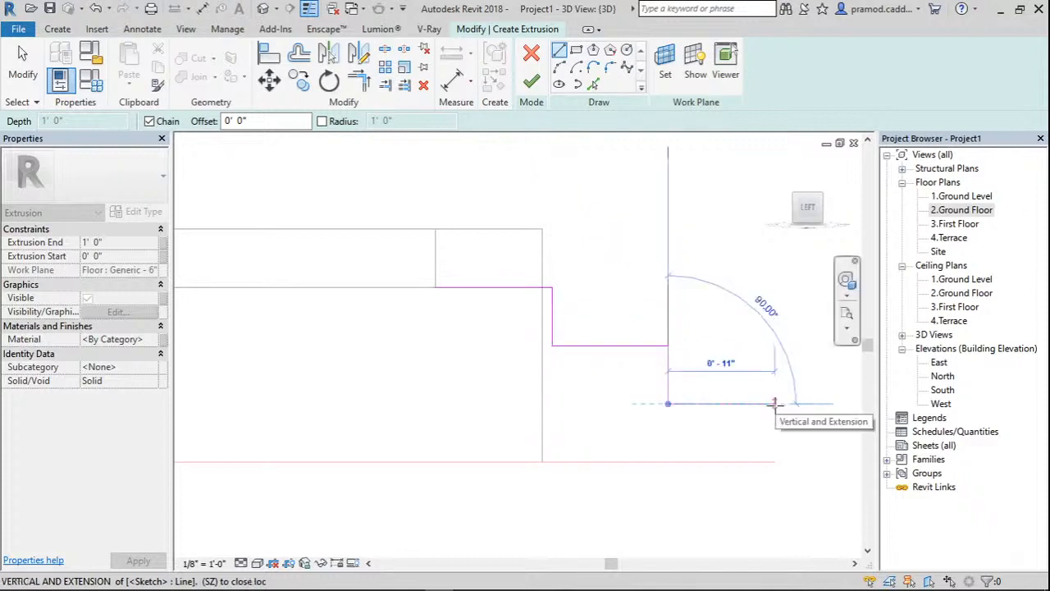
click(783, 403)
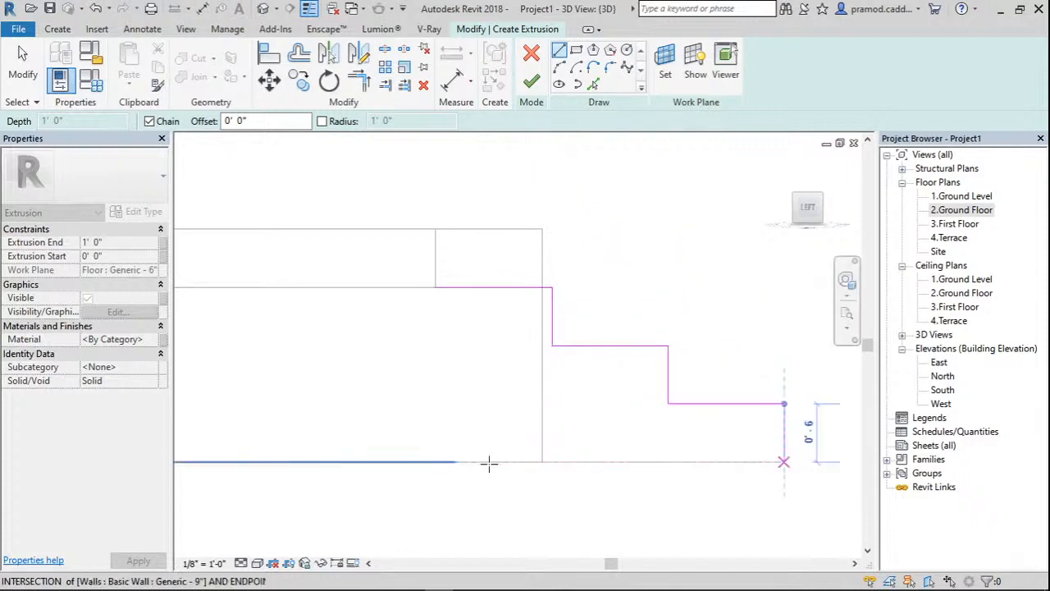
click(488, 465)
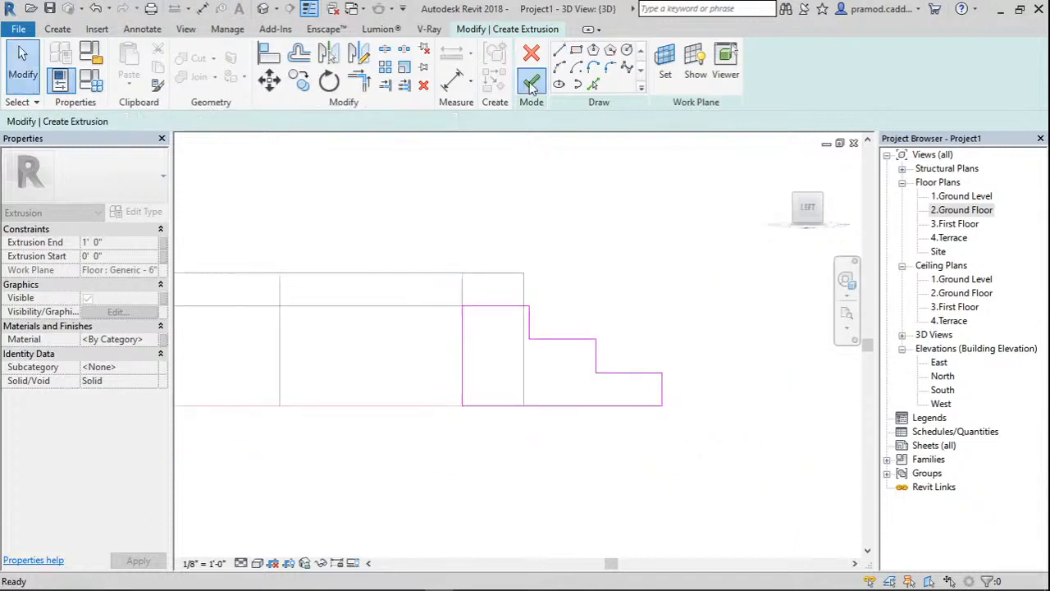
click(531, 85)
Align the end face of the entrance steps with the floor's side face at the sitout's far end.
shift+middle_drag(574, 345, 617, 339)
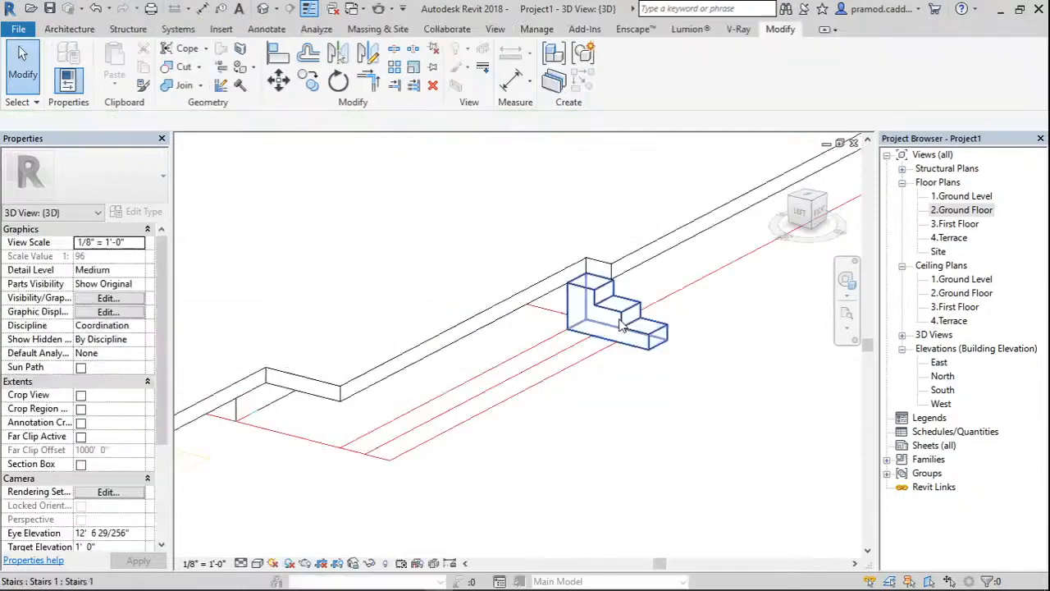
click(621, 325)
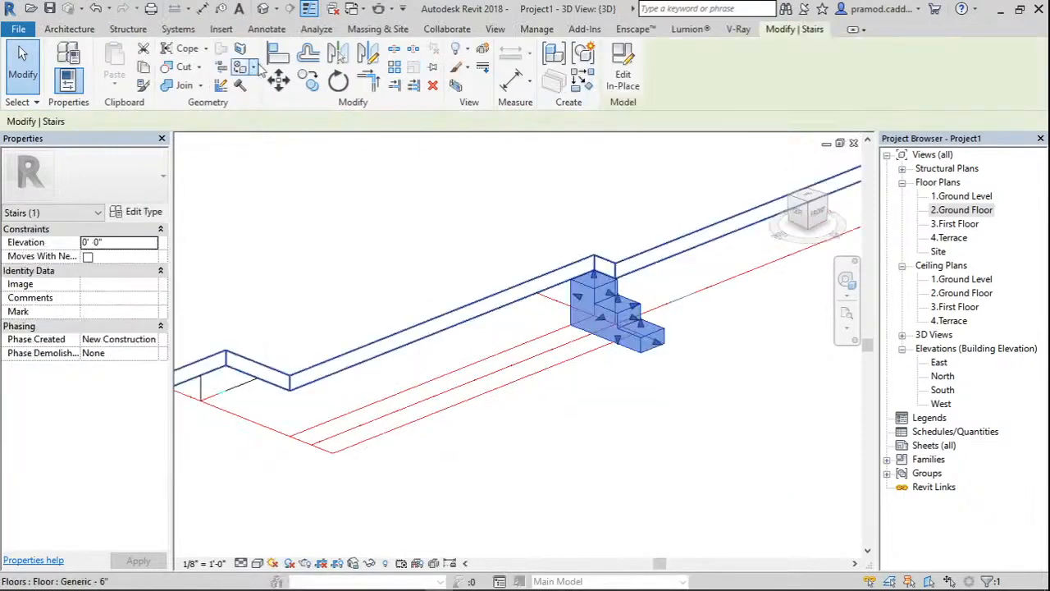
click(277, 53)
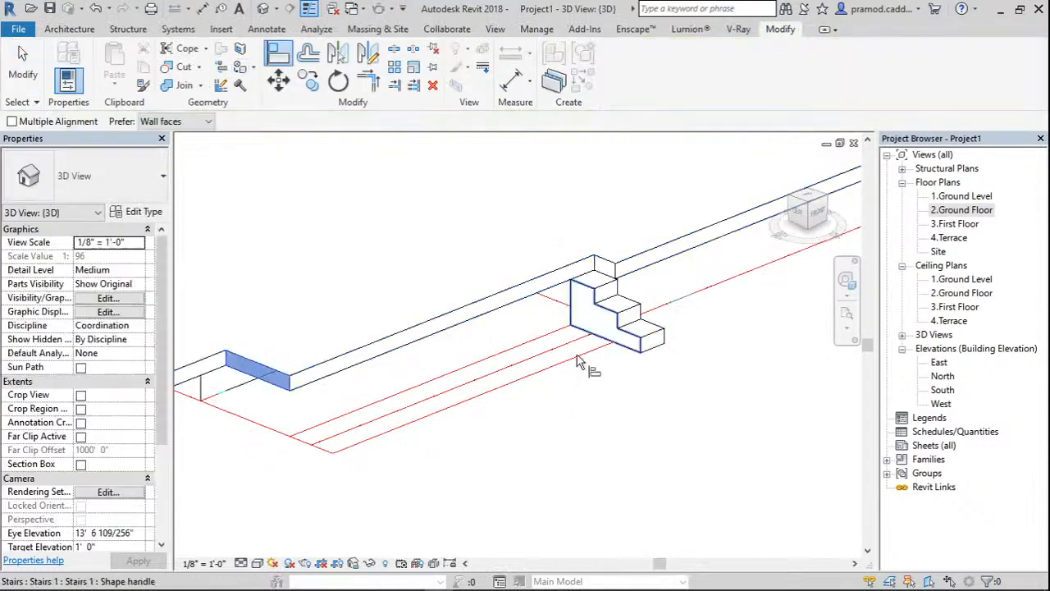
click(577, 357)
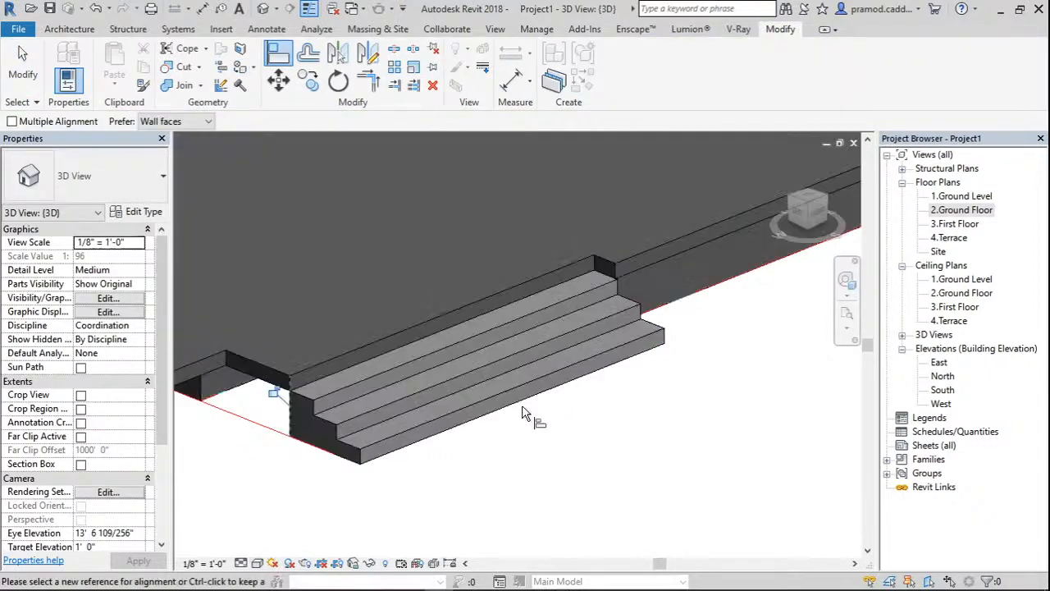
shift+middle_drag(525, 412, 551, 387)
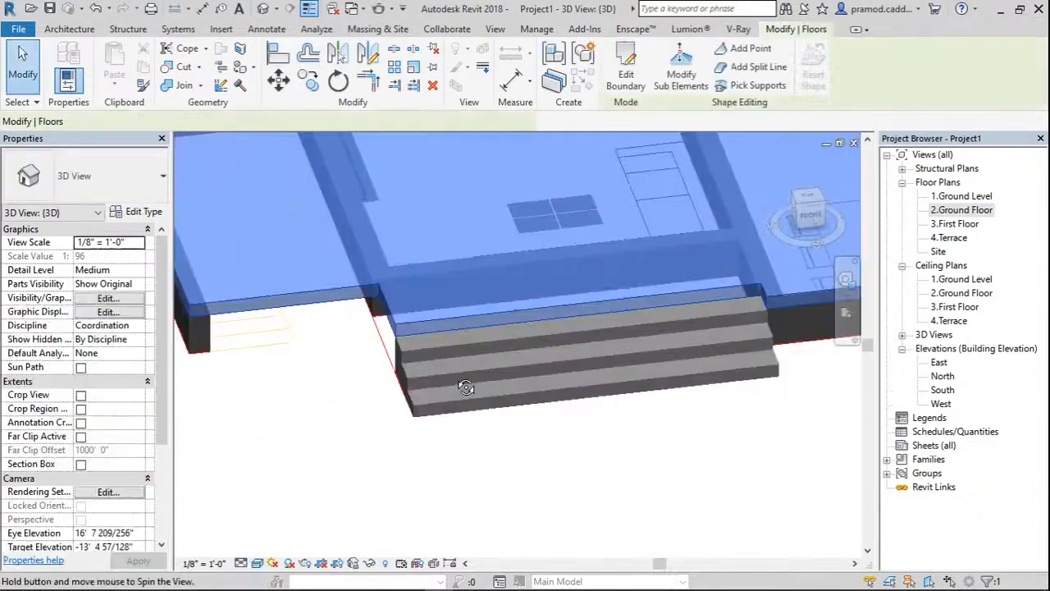
shift+middle_drag(465, 387, 468, 259)
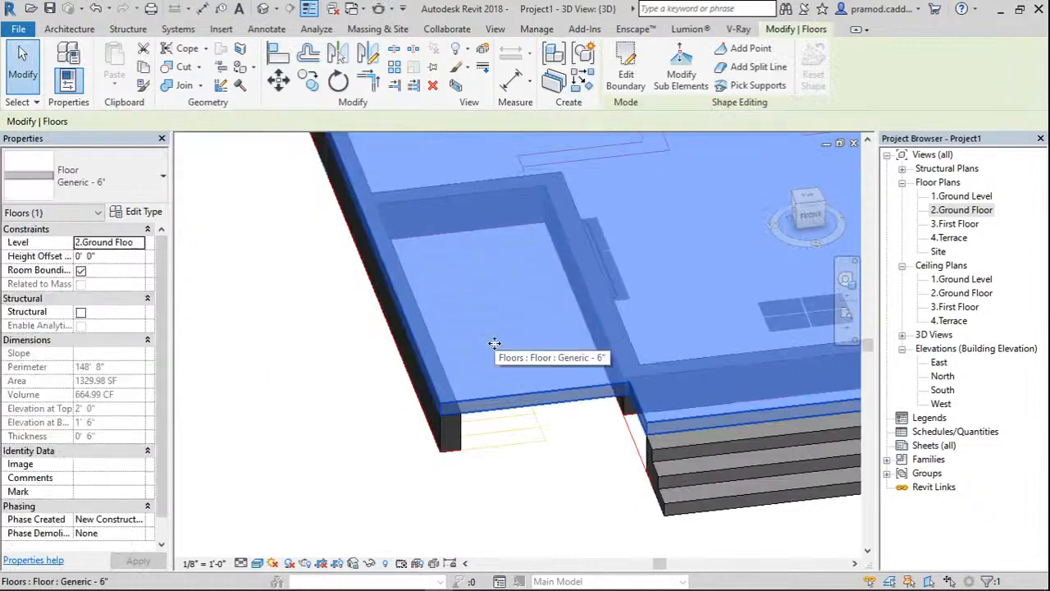
shift+middle_drag(495, 343, 695, 378)
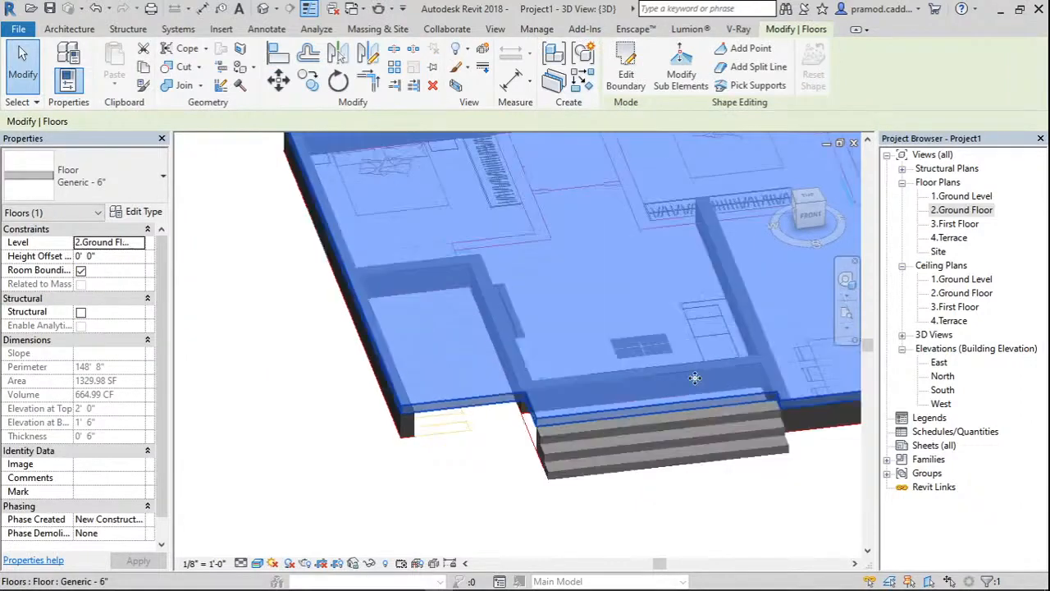
On the 2.Ground Floor plan, draw Generic - 9" walls up to 3.First Floor along the rear edge and the kitchen side to the front bedroom corner.
key(ctrl+Tab)
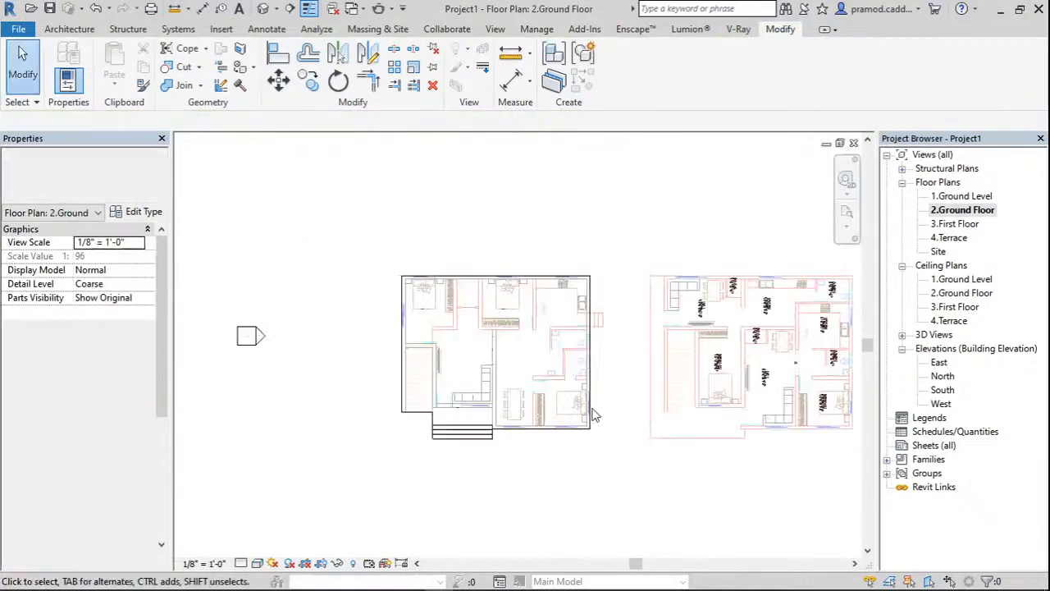
scroll(595, 415, up, 2)
click(69, 28)
click(61, 92)
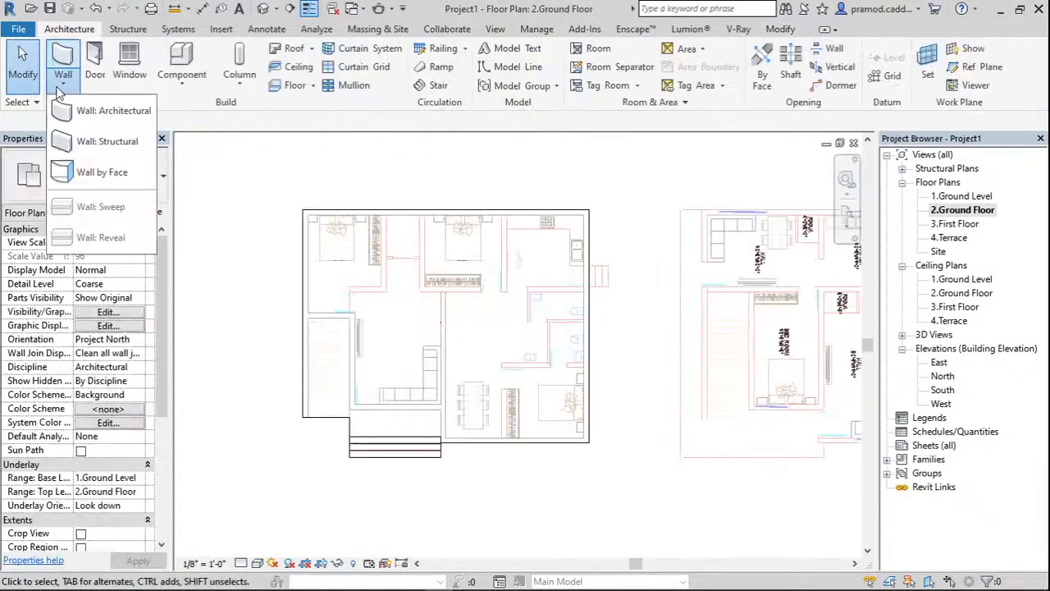
click(113, 110)
scroll(374, 210, up, 2)
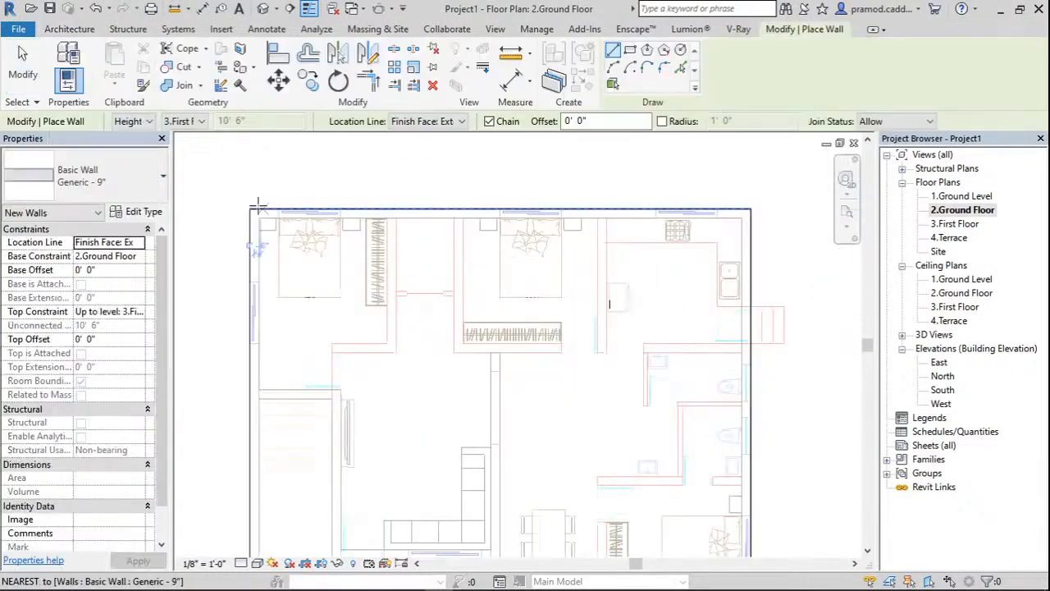
click(251, 210)
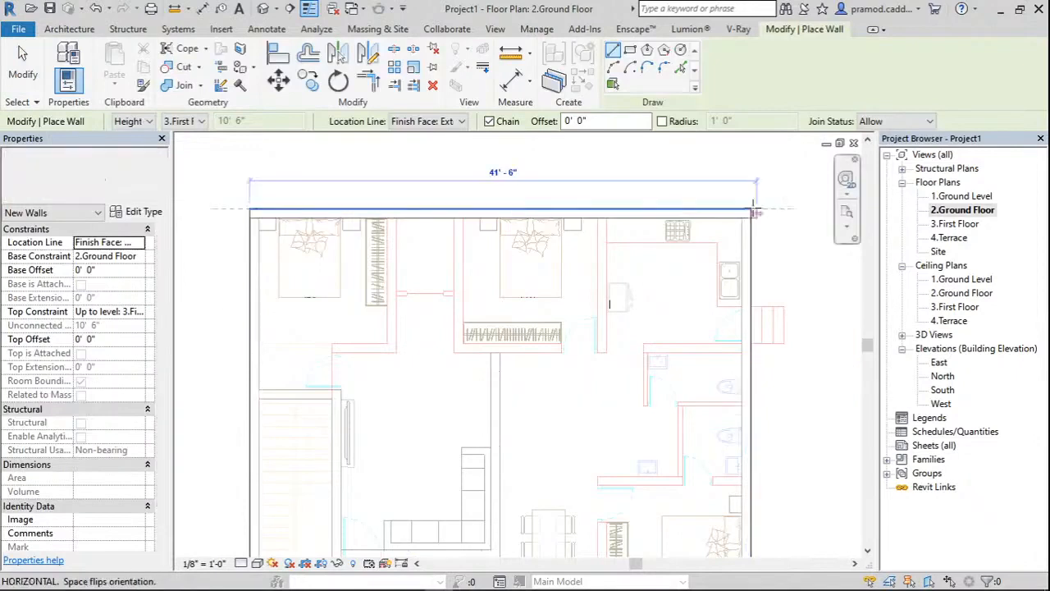
click(753, 211)
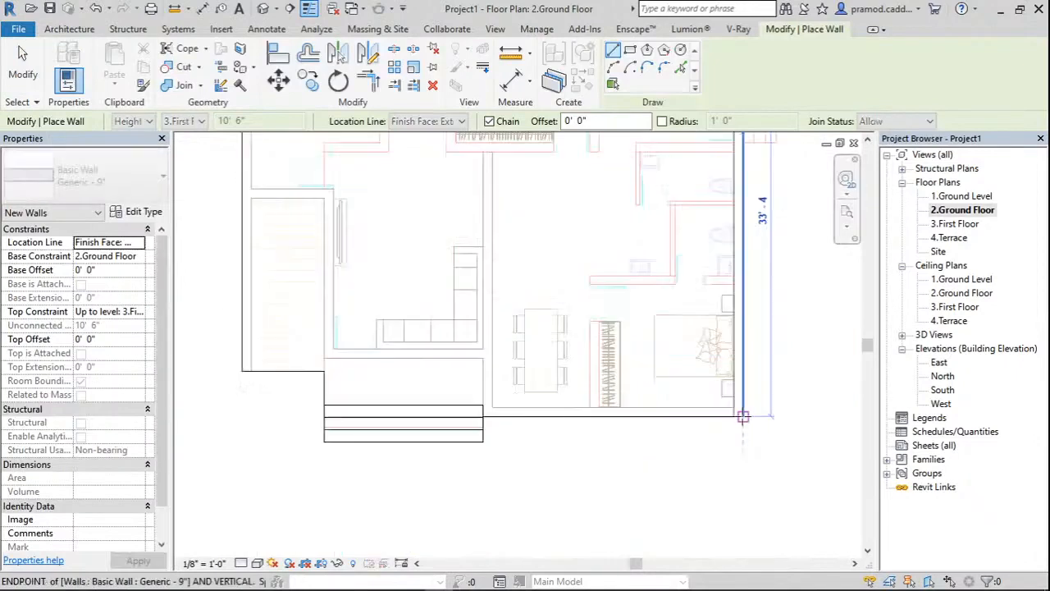
click(743, 416)
Continue the wall chain along the bedroom and dining front, up the sitout's side and across the hall's front wall.
scroll(489, 417, up, 5)
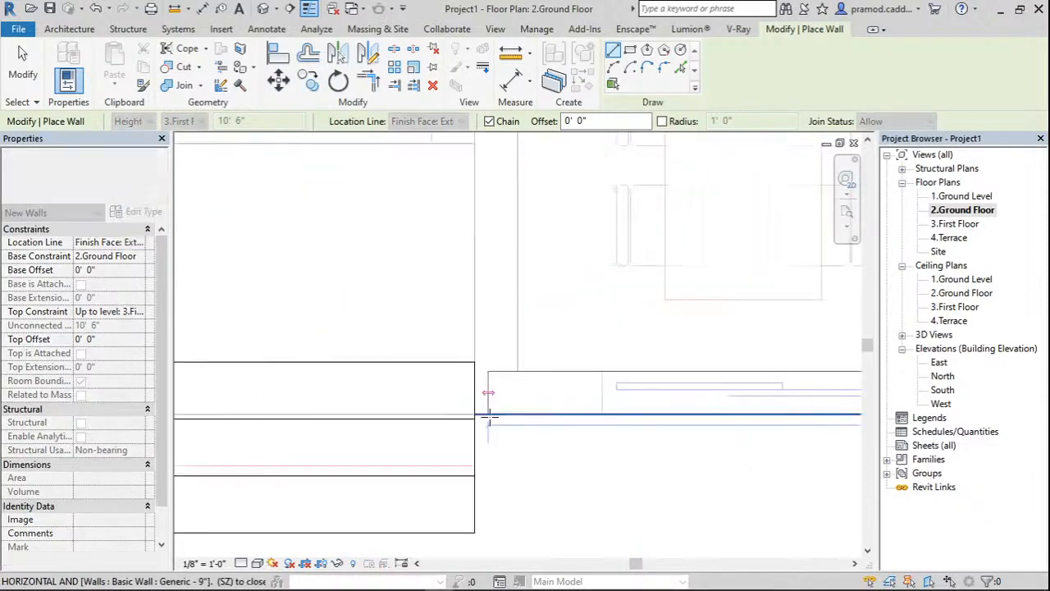
click(489, 416)
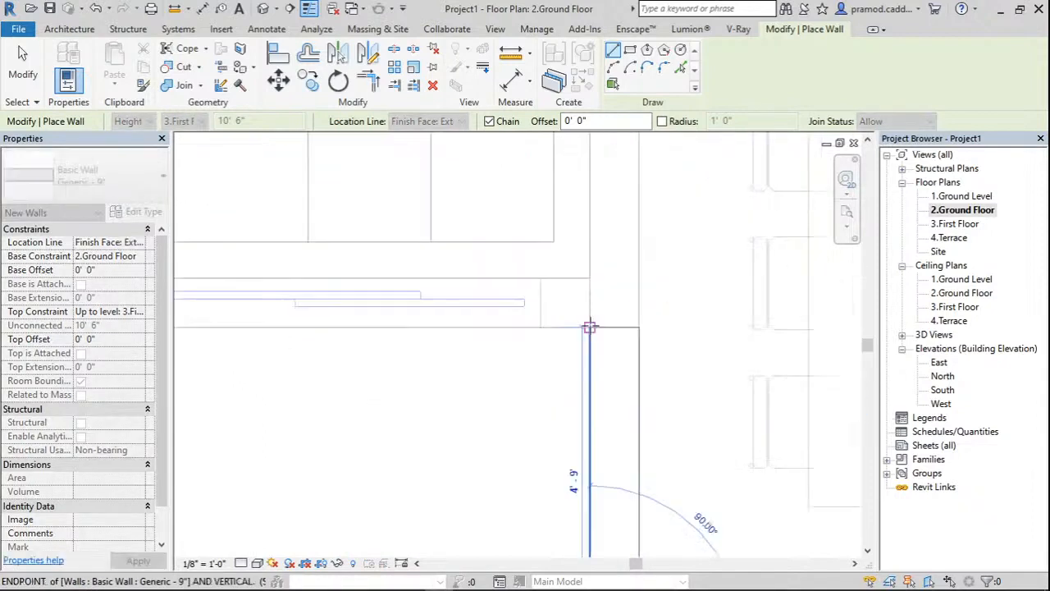
click(590, 326)
scroll(590, 327, down, 4)
scroll(484, 328, up, 4)
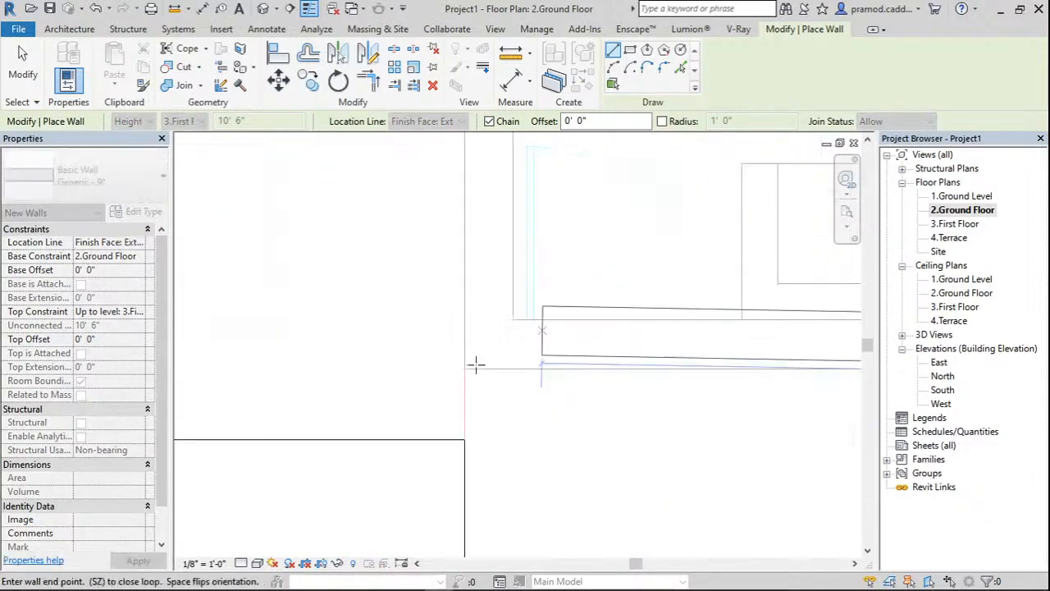
click(465, 368)
Continue the walls along the hall's staircase side, across the staircase head and up the corner bedroom's outer edge to close the exterior loop.
scroll(465, 366, down, 5)
scroll(447, 279, up, 3)
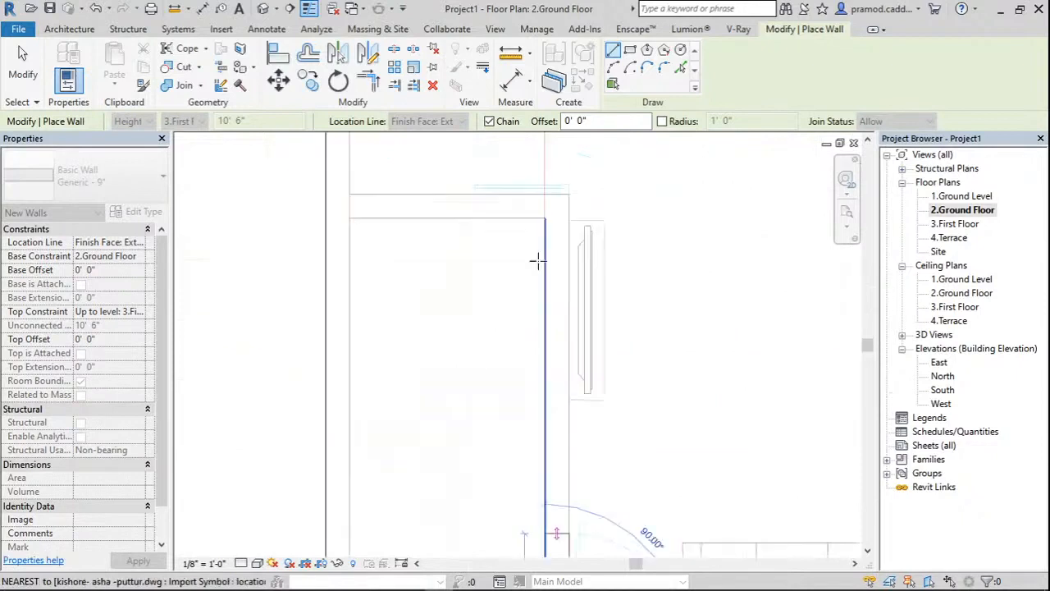
click(544, 218)
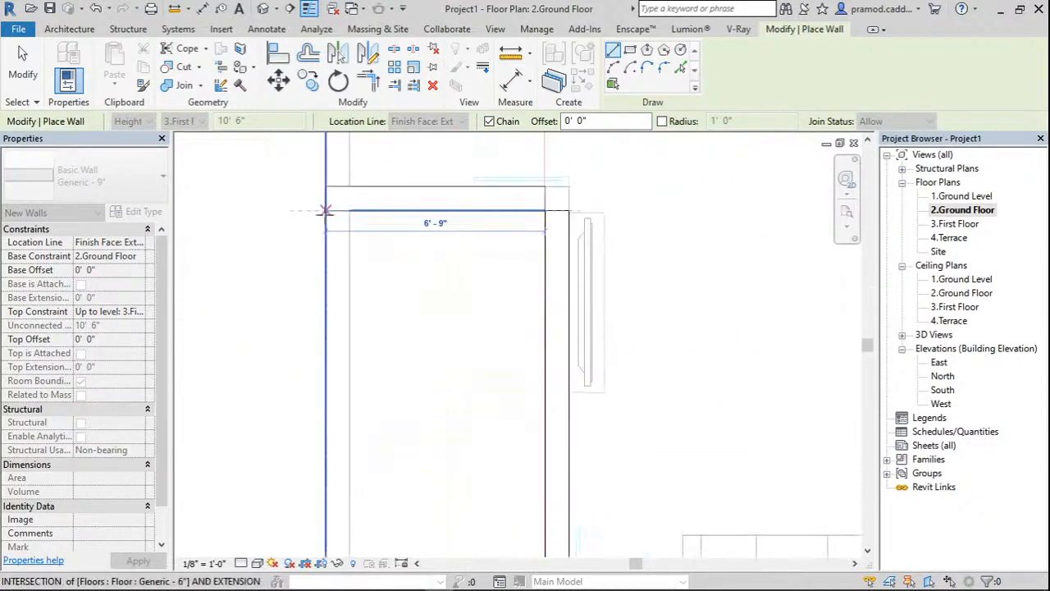
click(326, 210)
scroll(374, 247, down, 3)
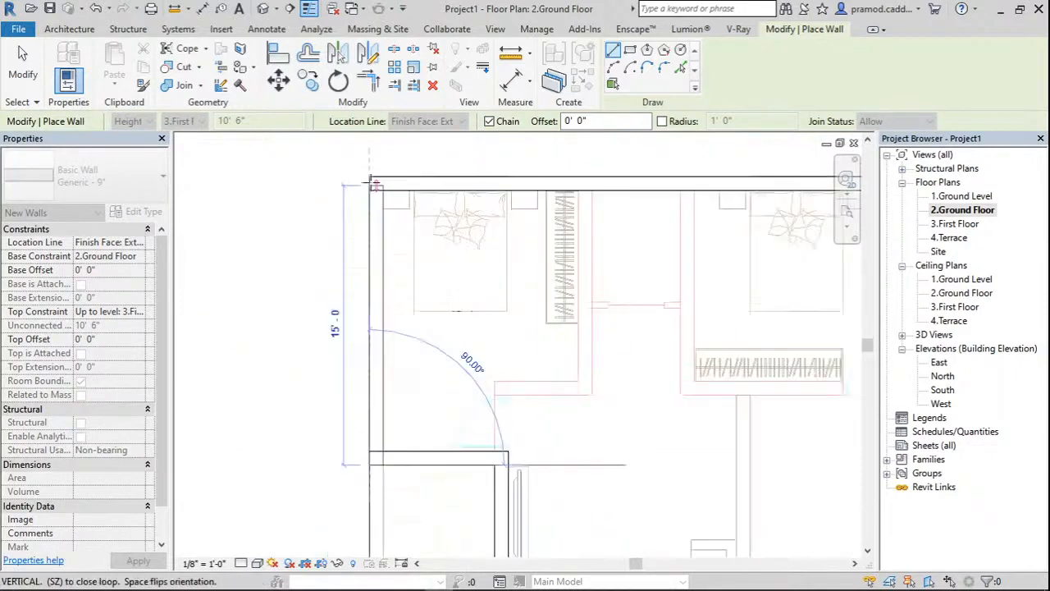
click(373, 185)
scroll(413, 390, down, 5)
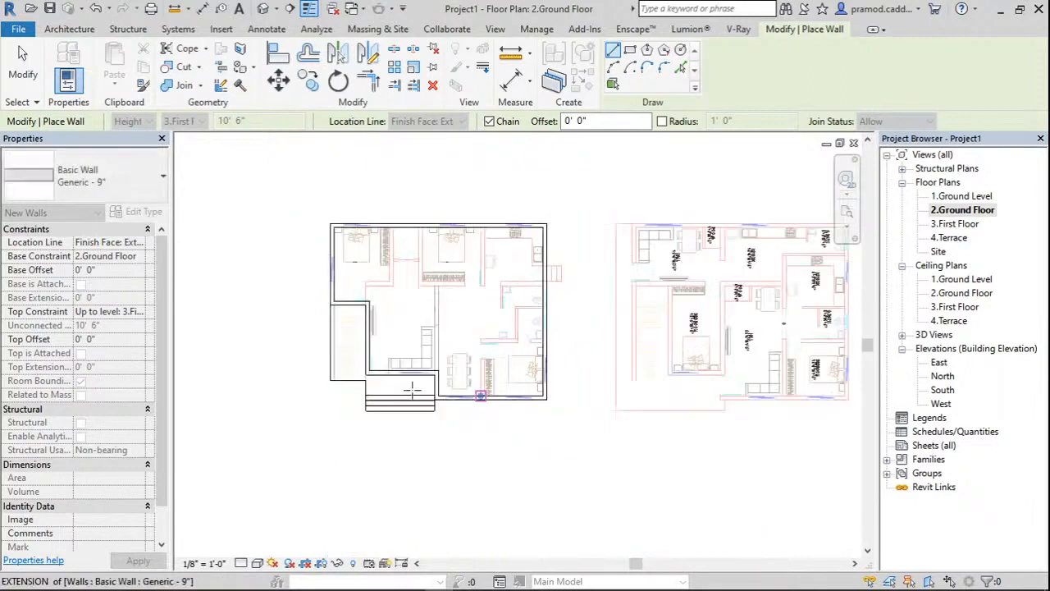
End the wall chain and trim the wall beside the dining area to a corner with the hall's front wall.
scroll(471, 356, up, 6)
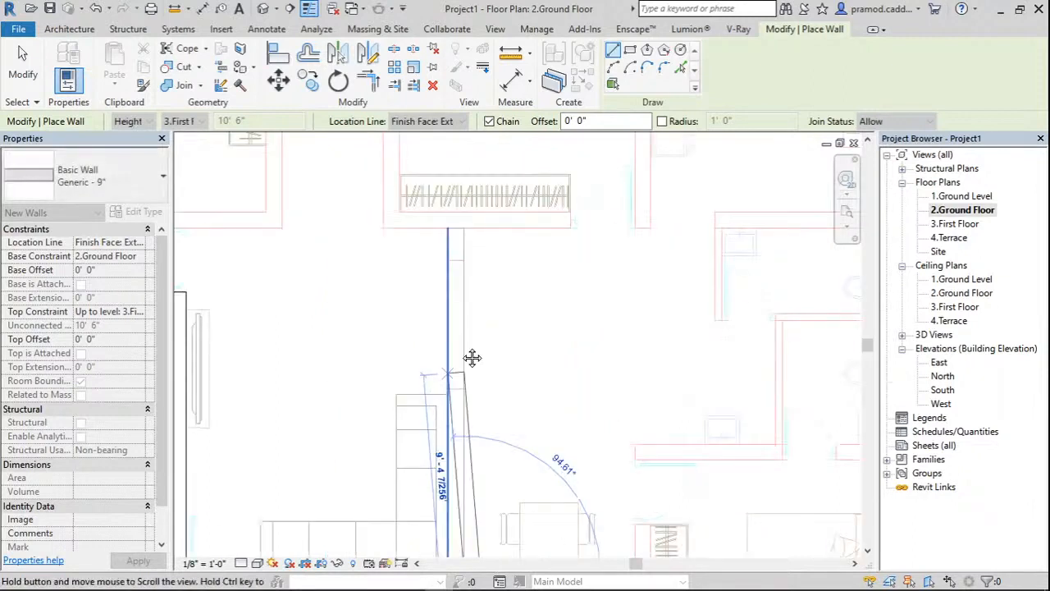
middle_drag(473, 358, 477, 352)
key(Escape)
key(Escape)
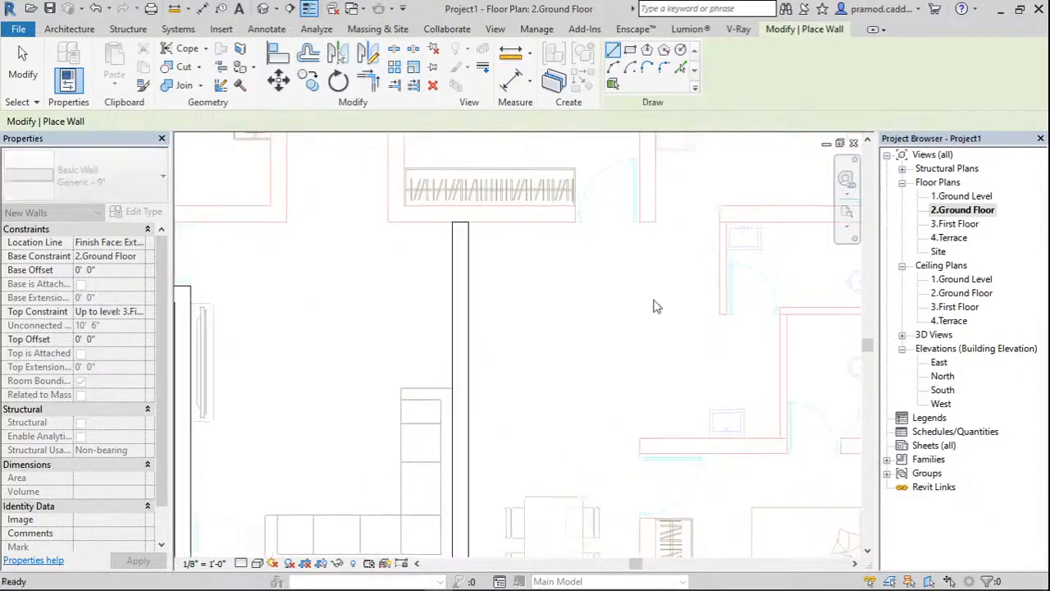
click(466, 297)
middle_drag(555, 294, 660, 292)
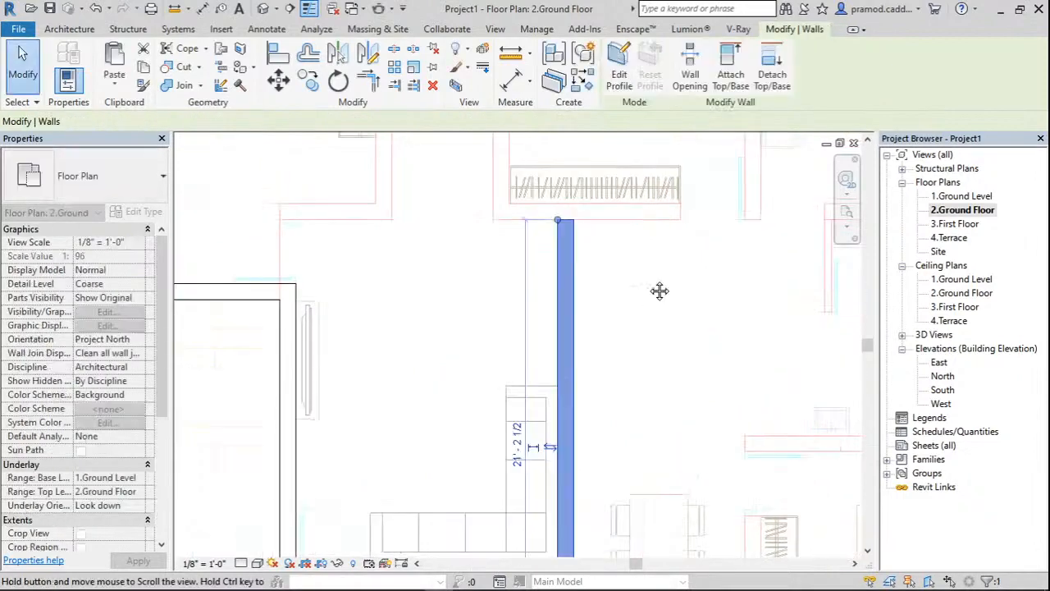
scroll(628, 361, down, 3)
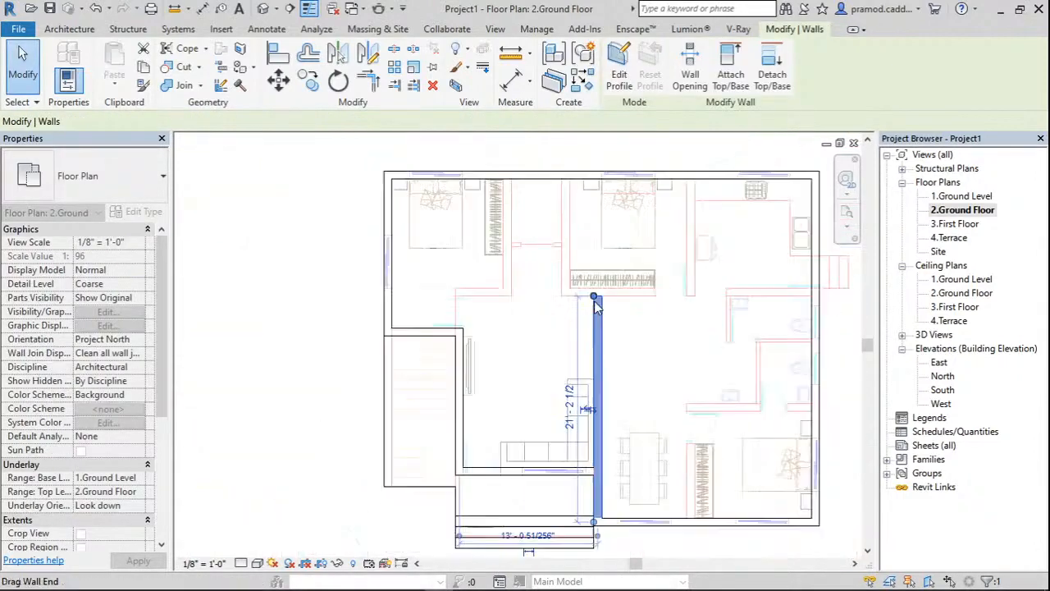
key(t)
key(r)
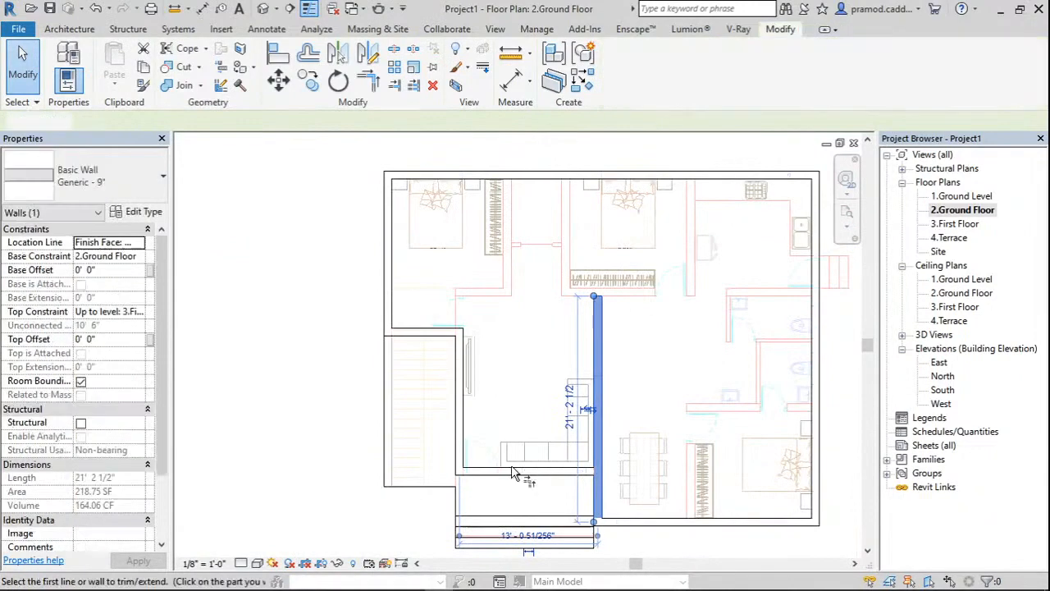
key(Escape)
key(Escape)
Start placing windows and open the M_Window-Sliding-Double.rfa family from the Windows folder of the India library.
scroll(512, 473, down, 2)
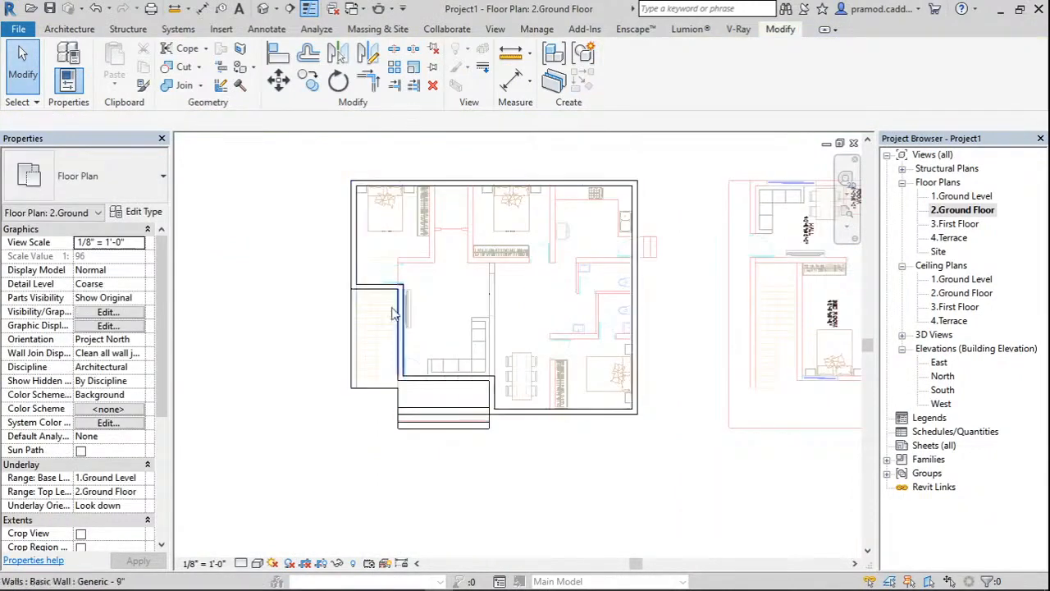
scroll(392, 313, up, 2)
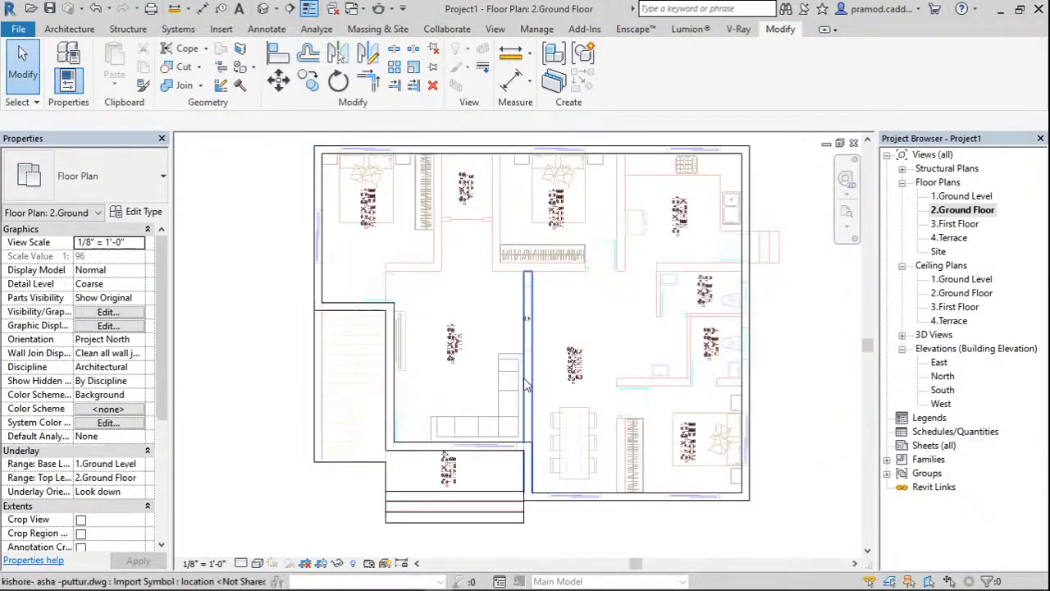
middle_drag(526, 385, 519, 410)
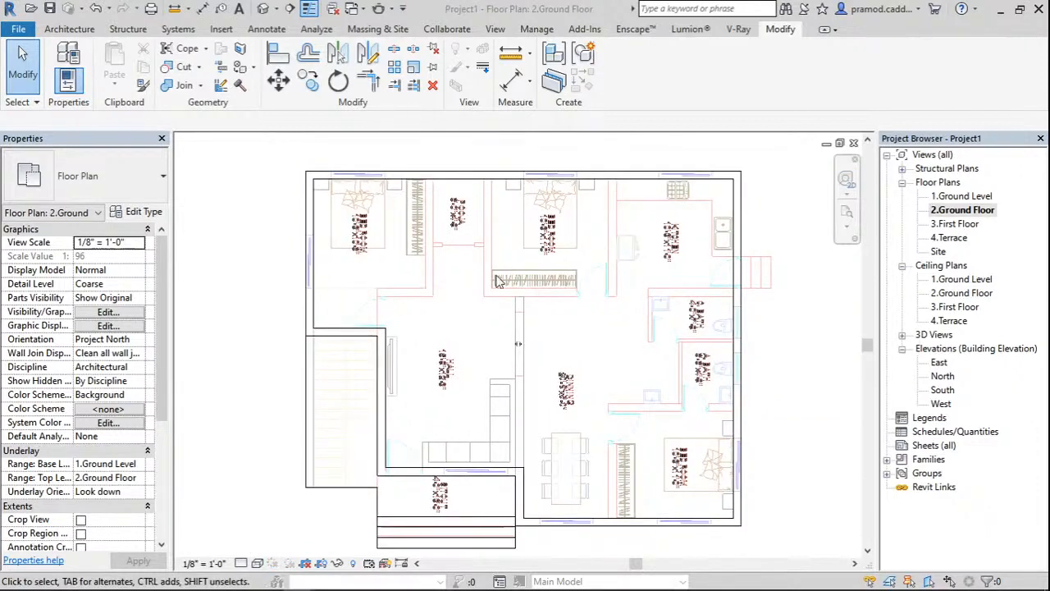
scroll(261, 248, up, 1)
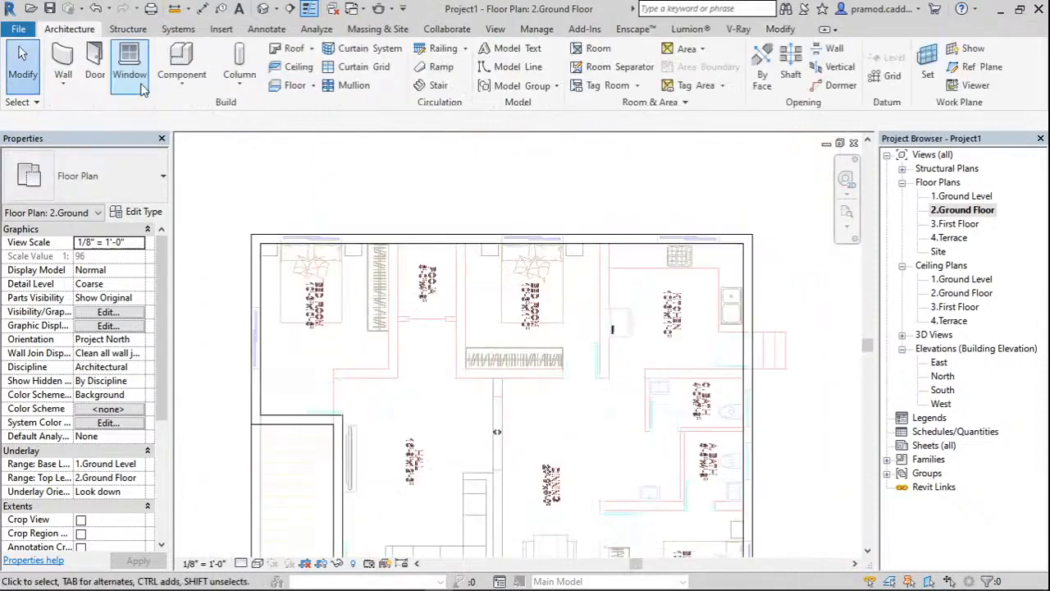
click(129, 74)
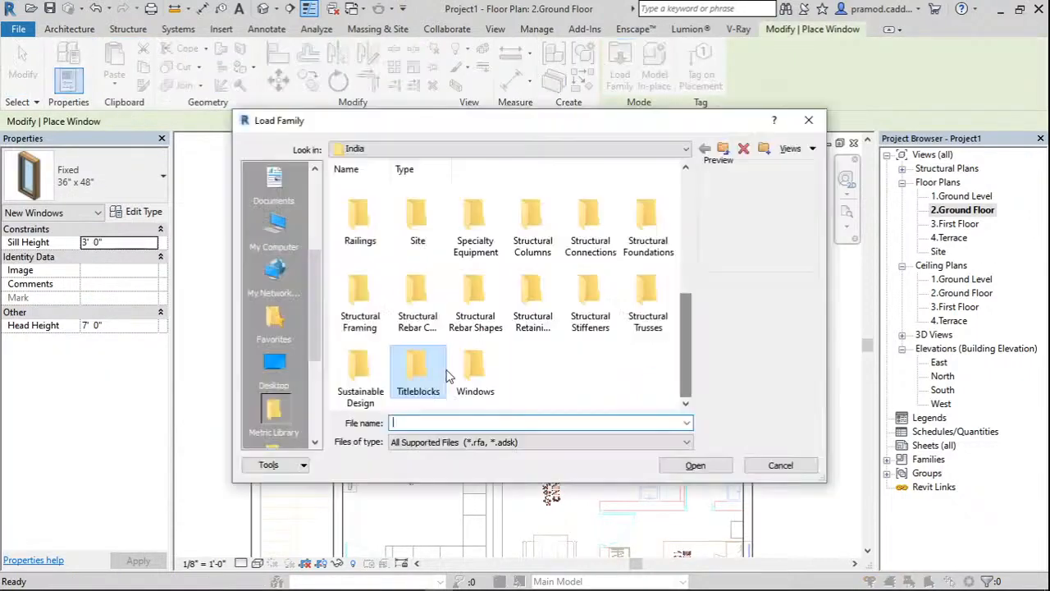
click(477, 375)
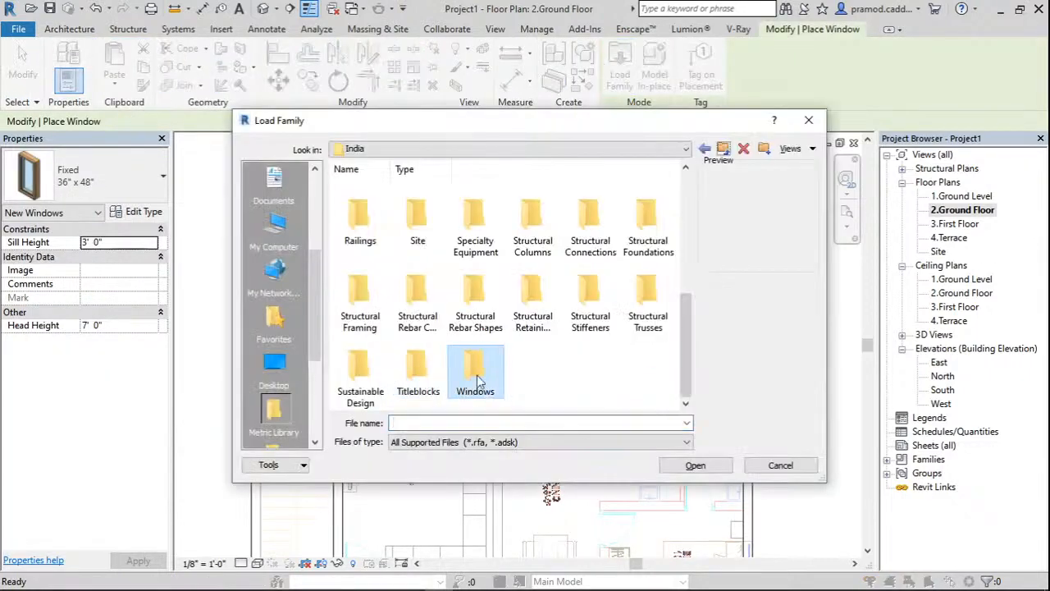
double_click(477, 375)
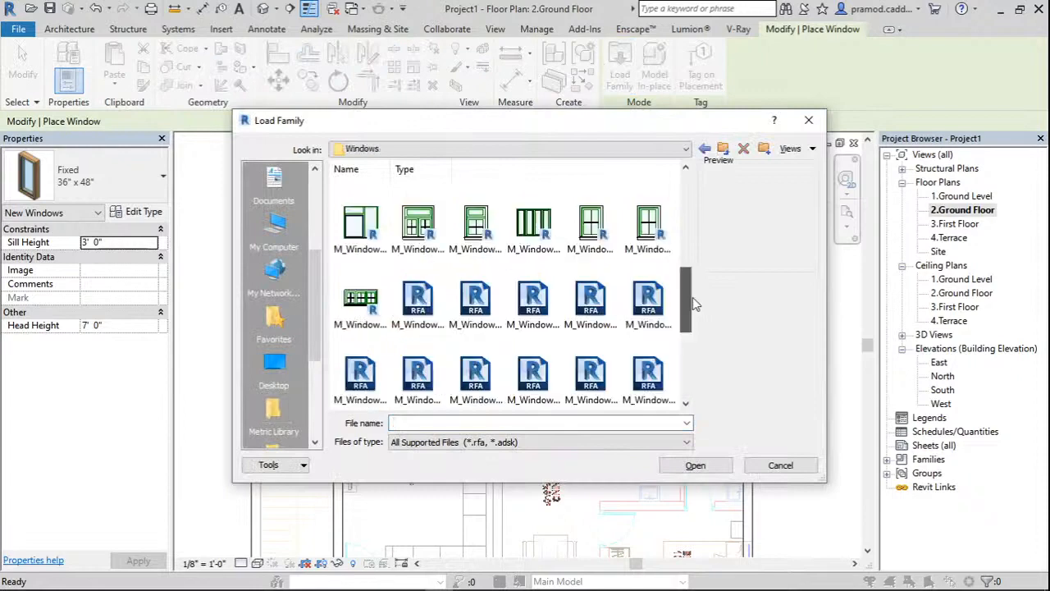
drag(691, 303, 689, 353)
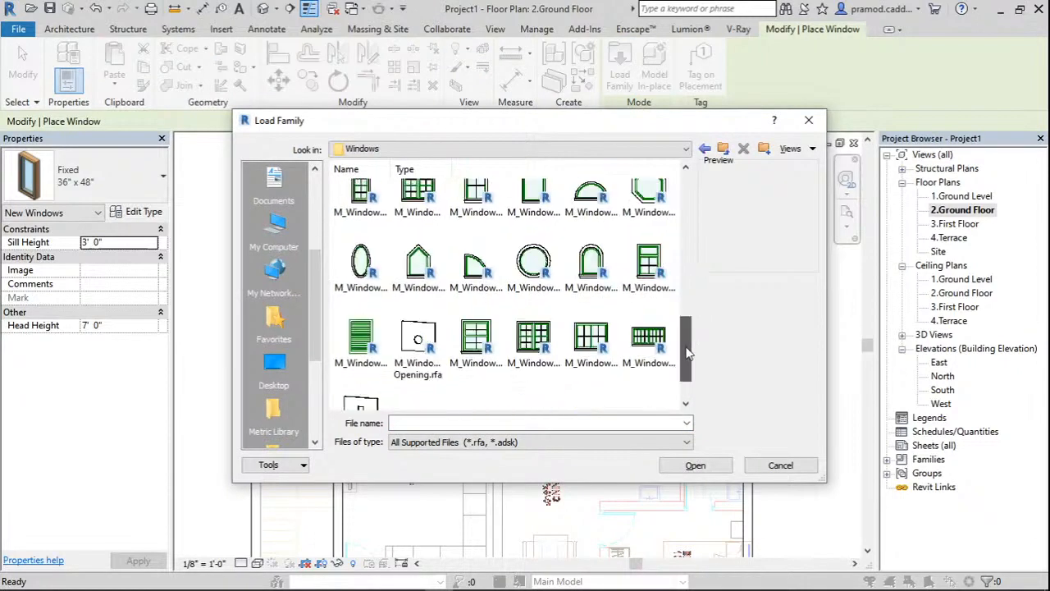
click(595, 321)
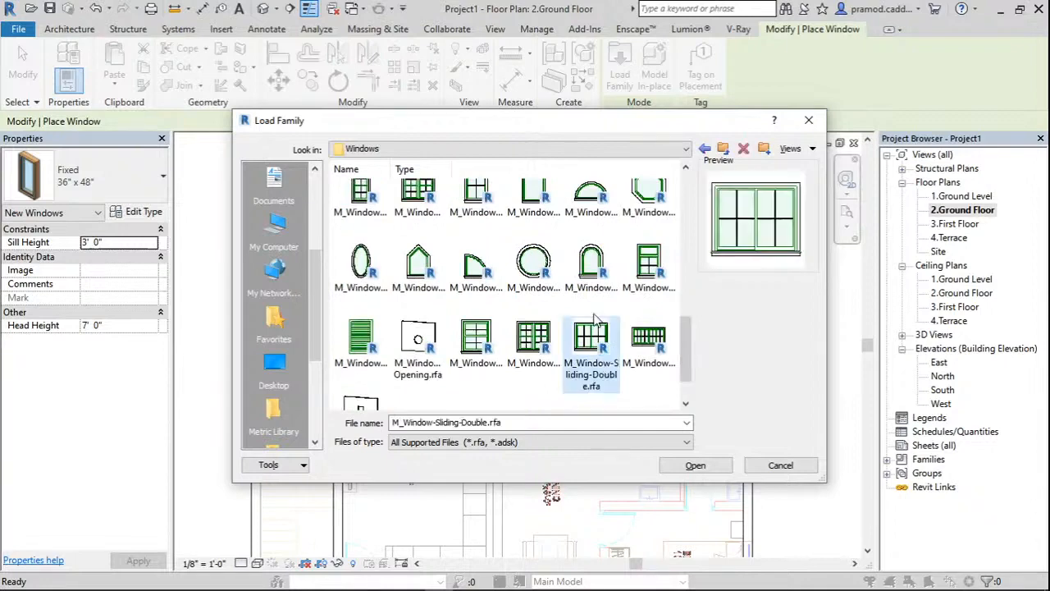
click(693, 465)
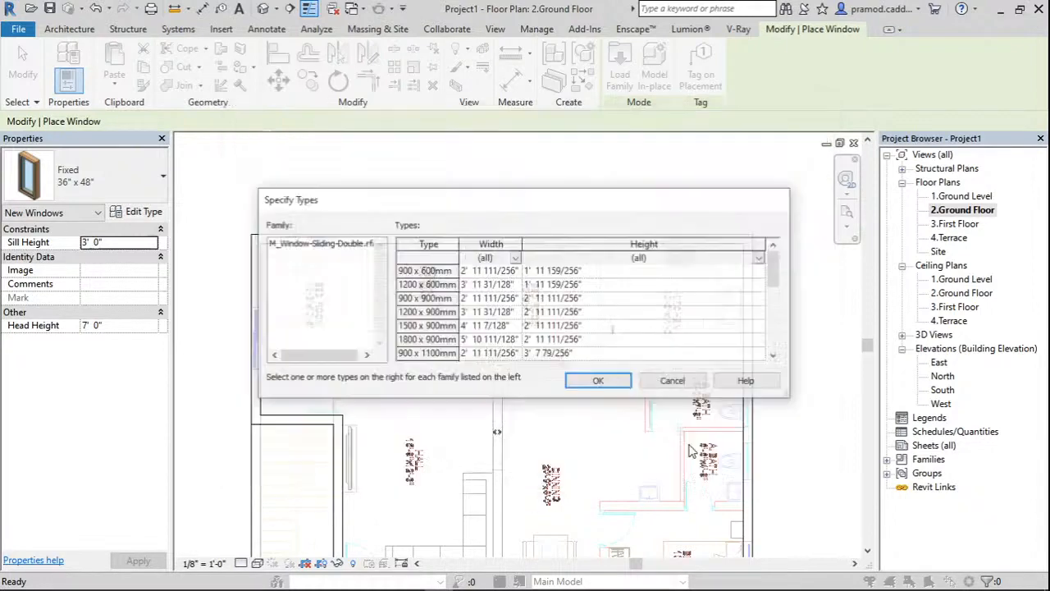
Load the 1800 x 1500mm type of the sliding double window family.
scroll(522, 349, down, 4)
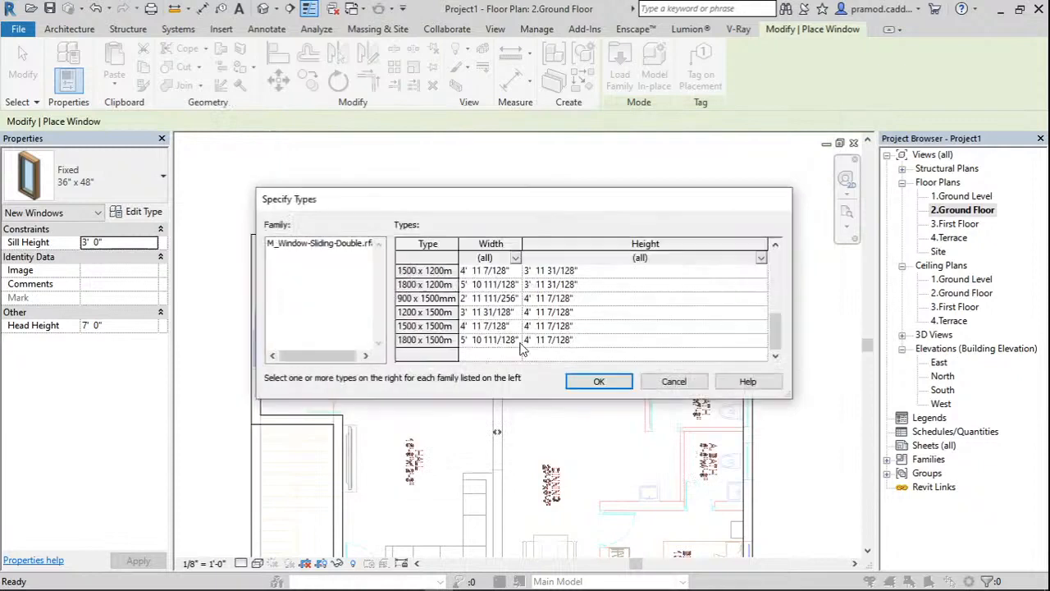
click(521, 341)
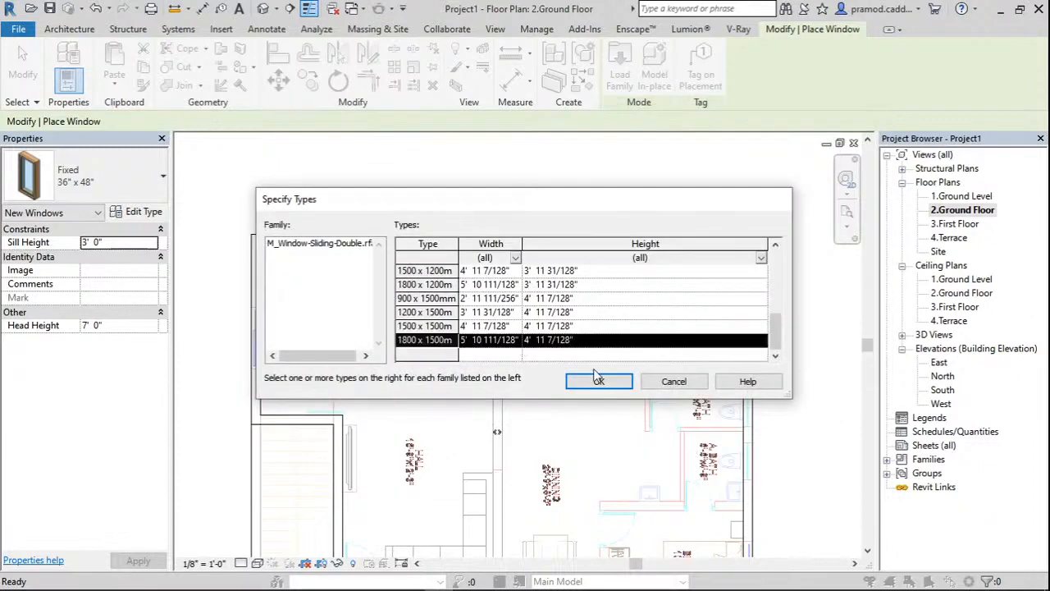
click(481, 328)
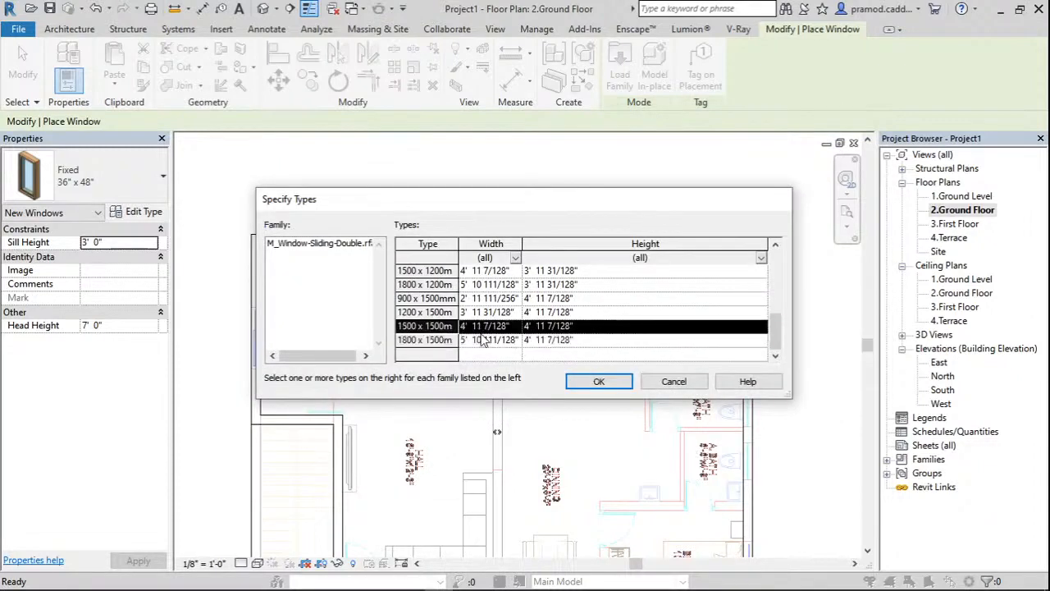
click(484, 340)
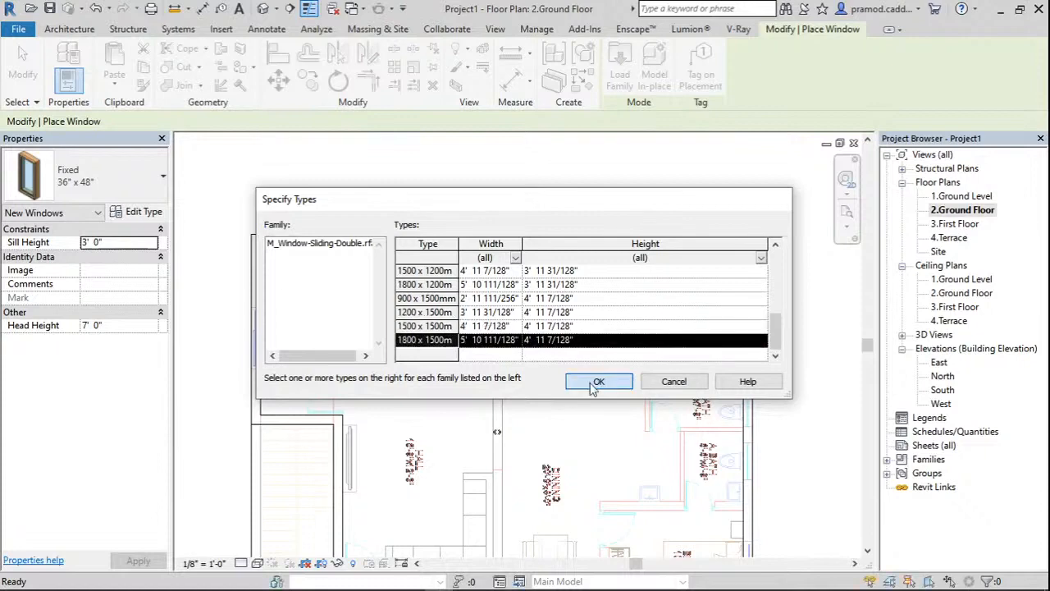
click(597, 383)
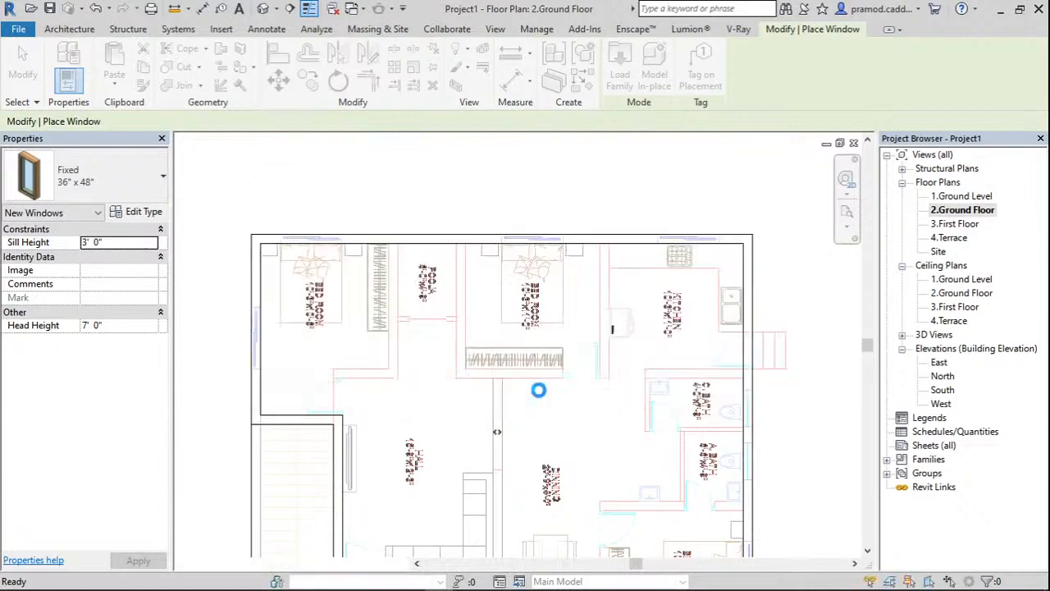
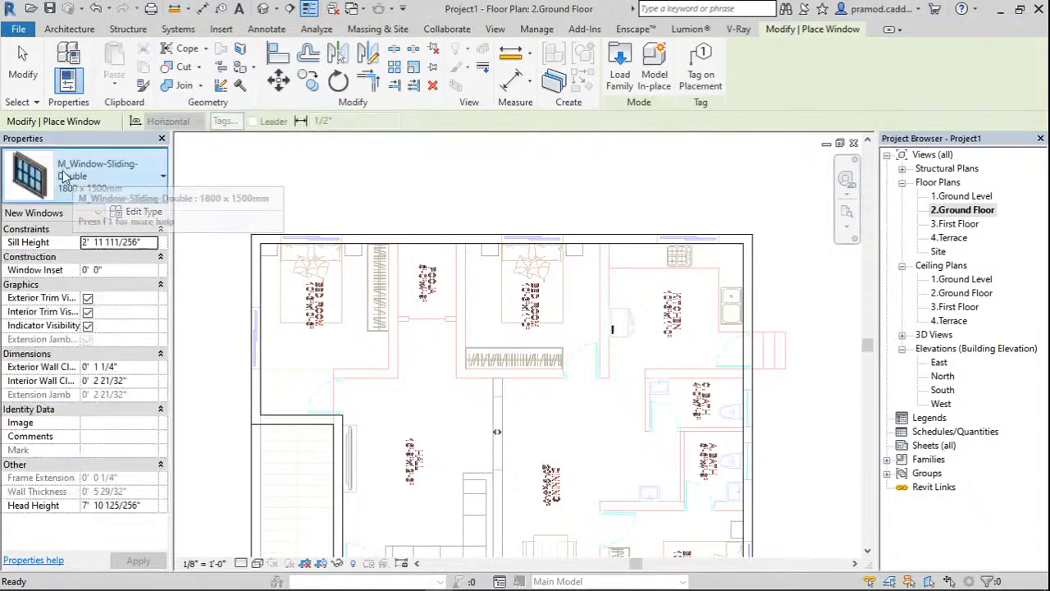
Duplicate the window type as 5'x5' and set its rough width and rough height to 5'.
click(139, 211)
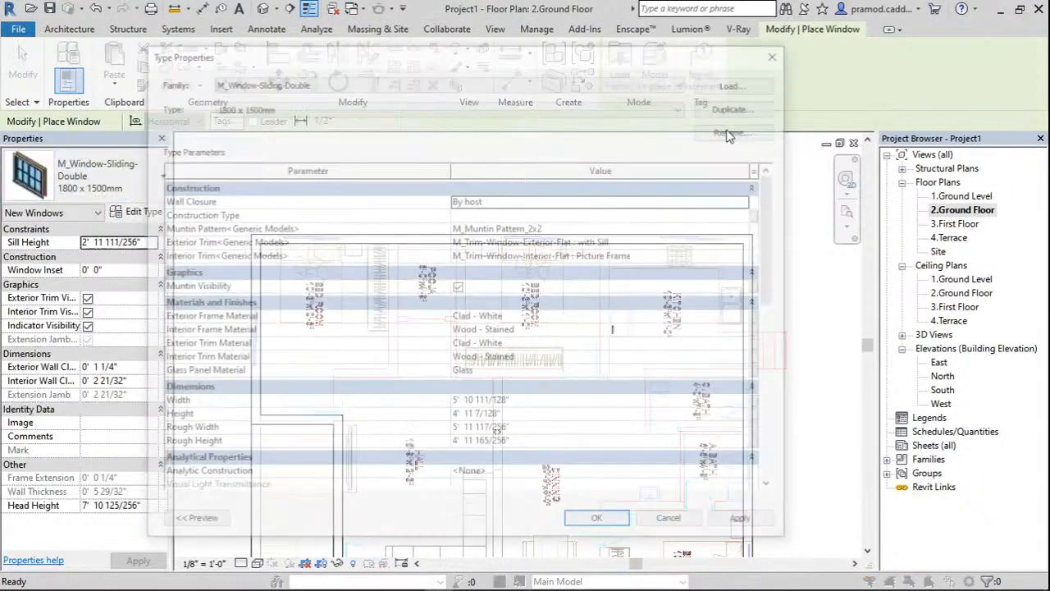
click(739, 105)
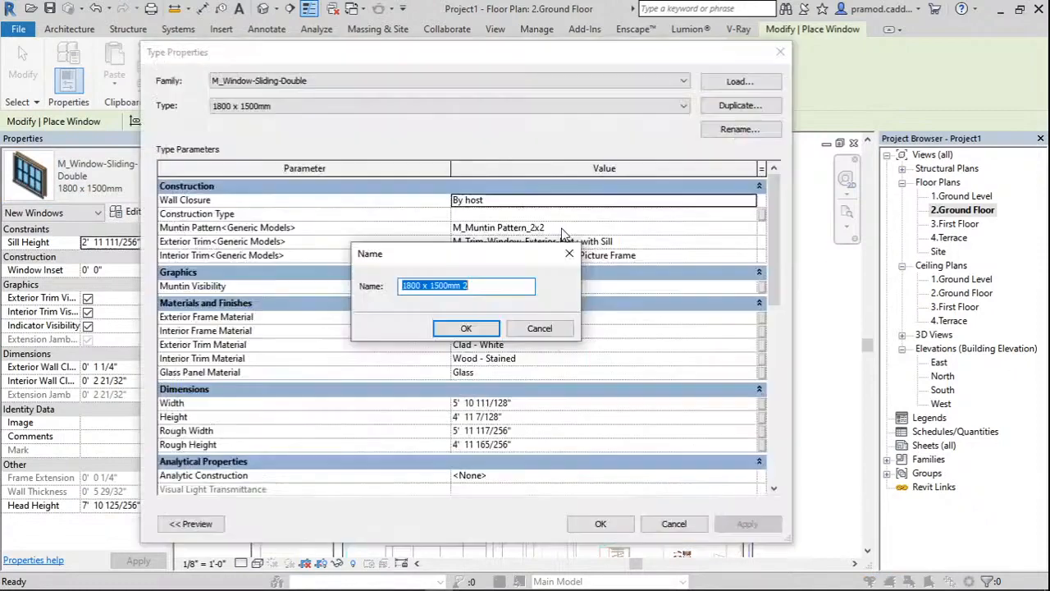
key(Escape)
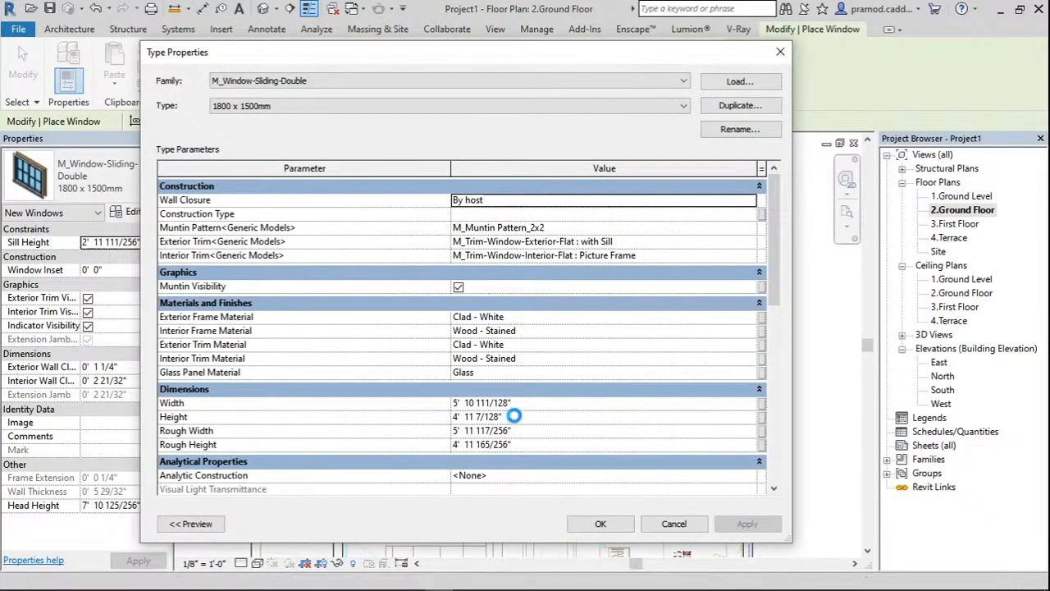
click(525, 431)
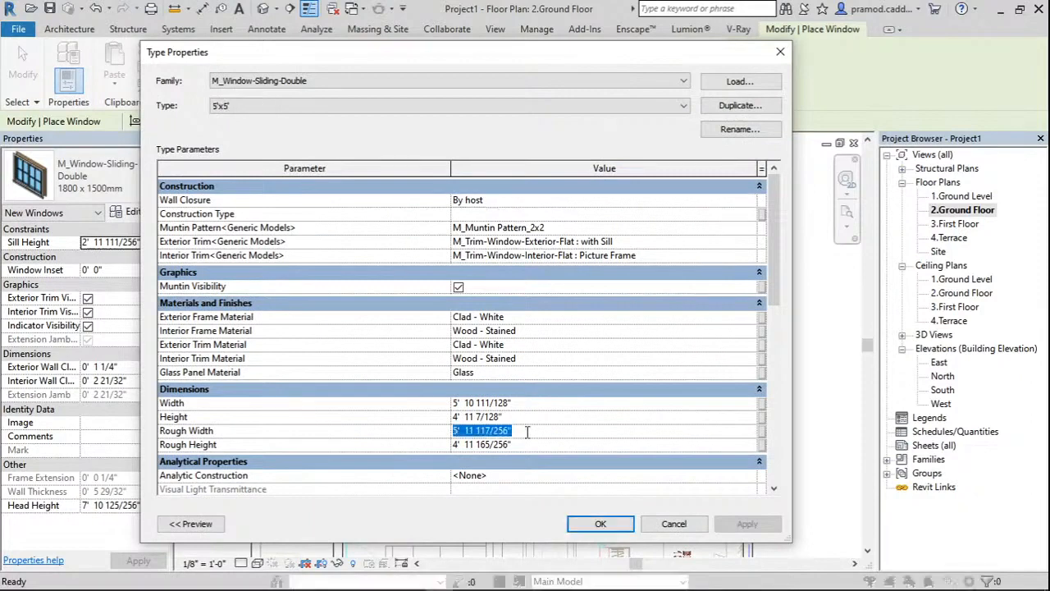
text(5')
click(523, 444)
text(5')
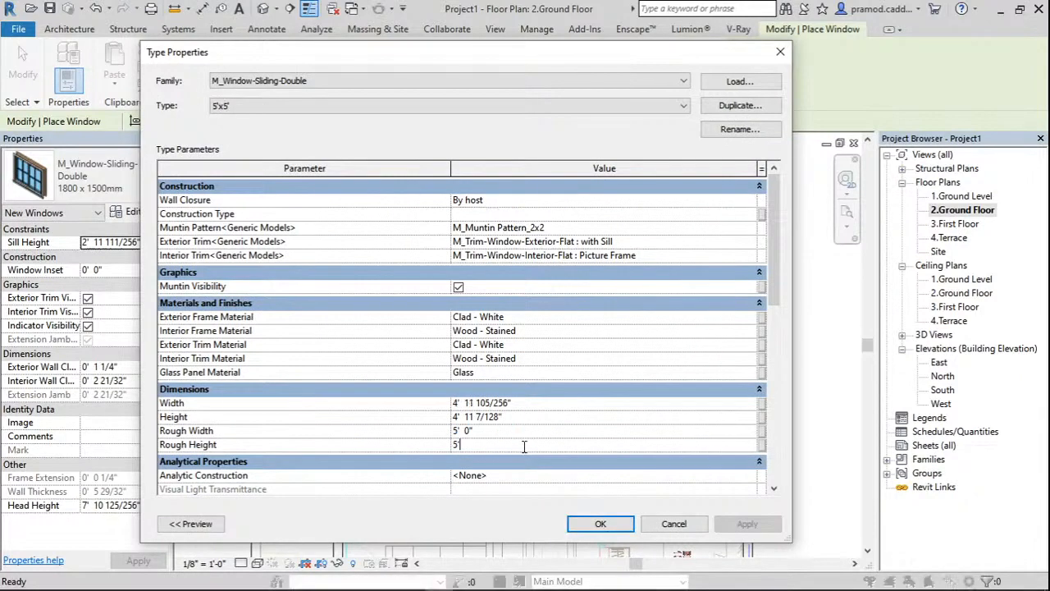
click(569, 425)
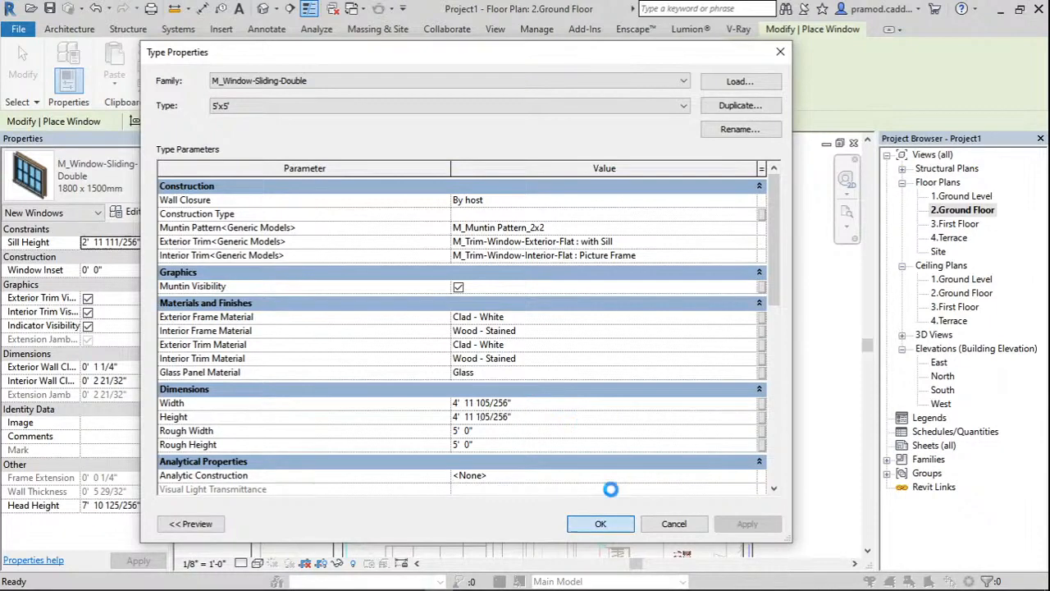
click(601, 523)
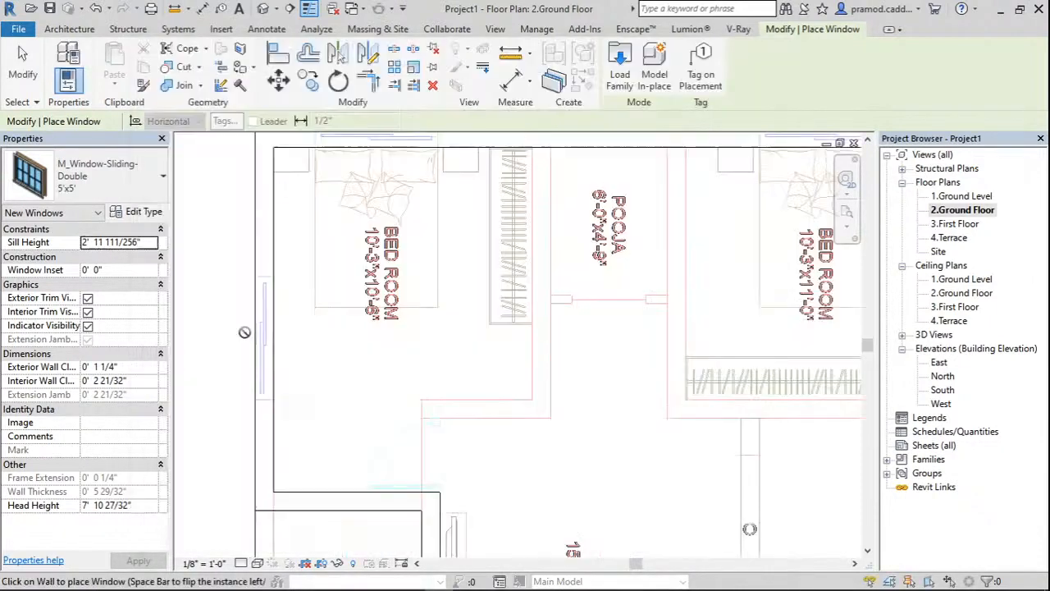
Place 5'x5' sliding windows over the plan's window marks in the corner bedroom's side and rear walls and the middle bedroom's rear wall.
scroll(245, 331, up, 3)
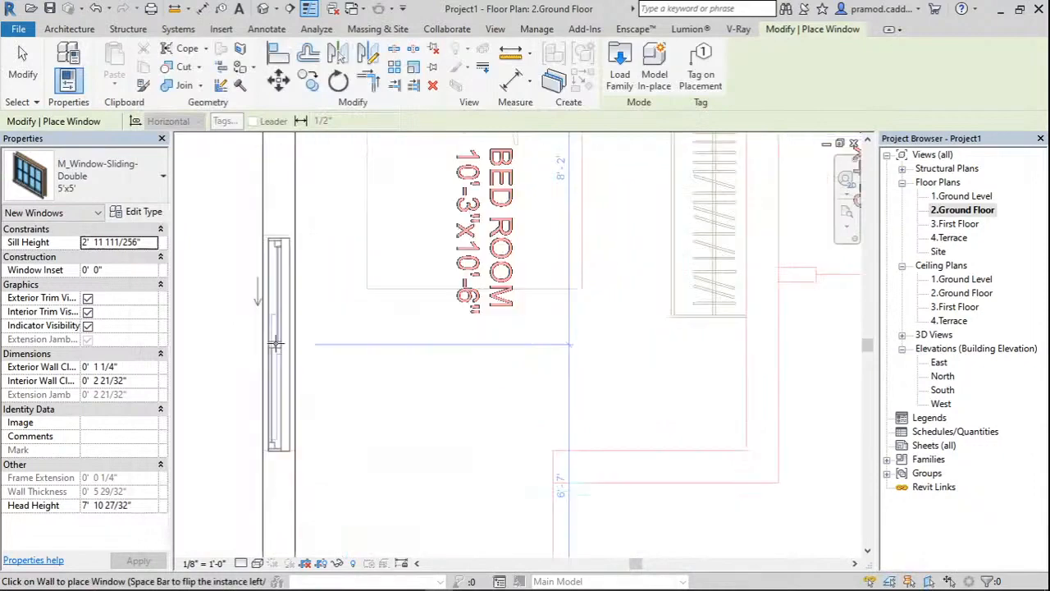
click(275, 343)
scroll(372, 383, down, 2)
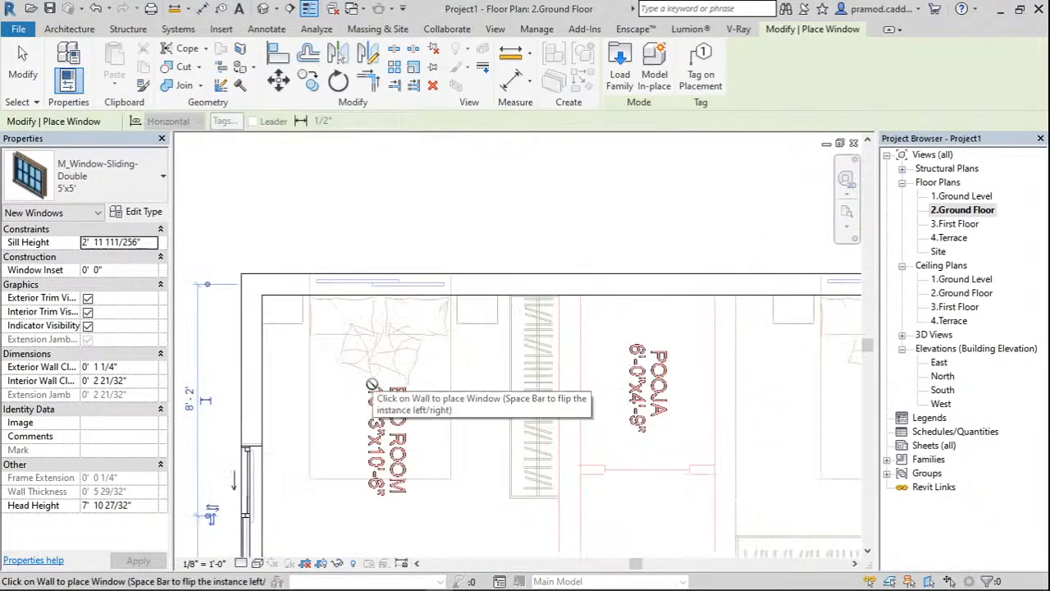
scroll(376, 273, up, 2)
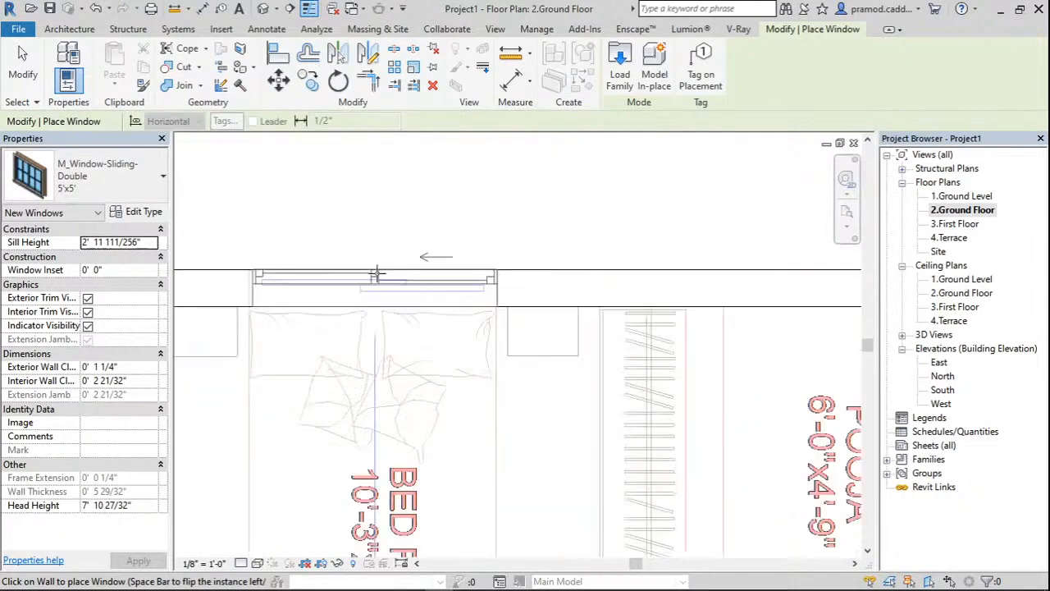
scroll(375, 273, down, 2)
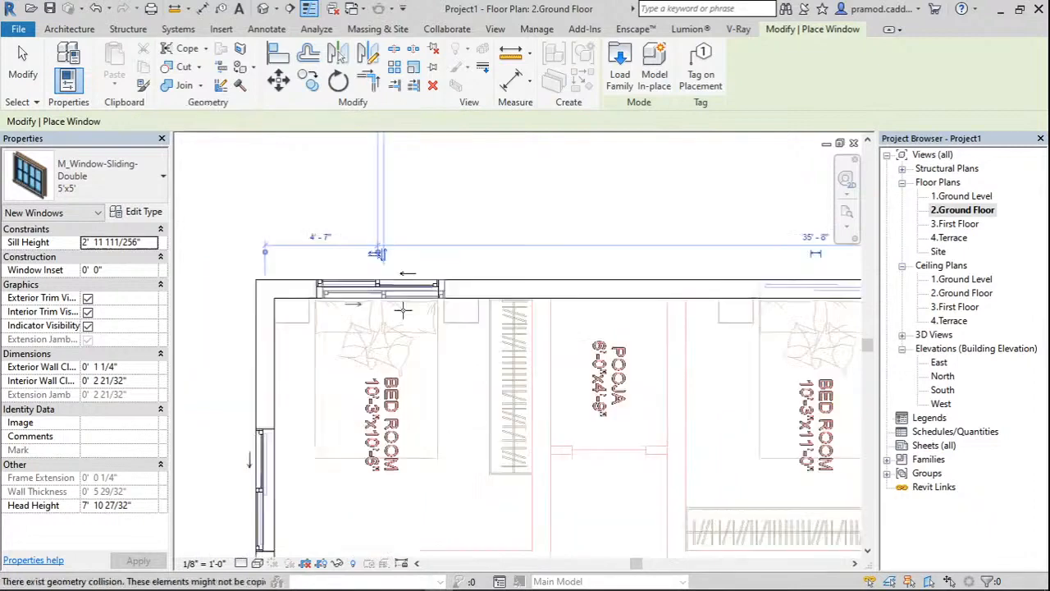
scroll(222, 288, up, 3)
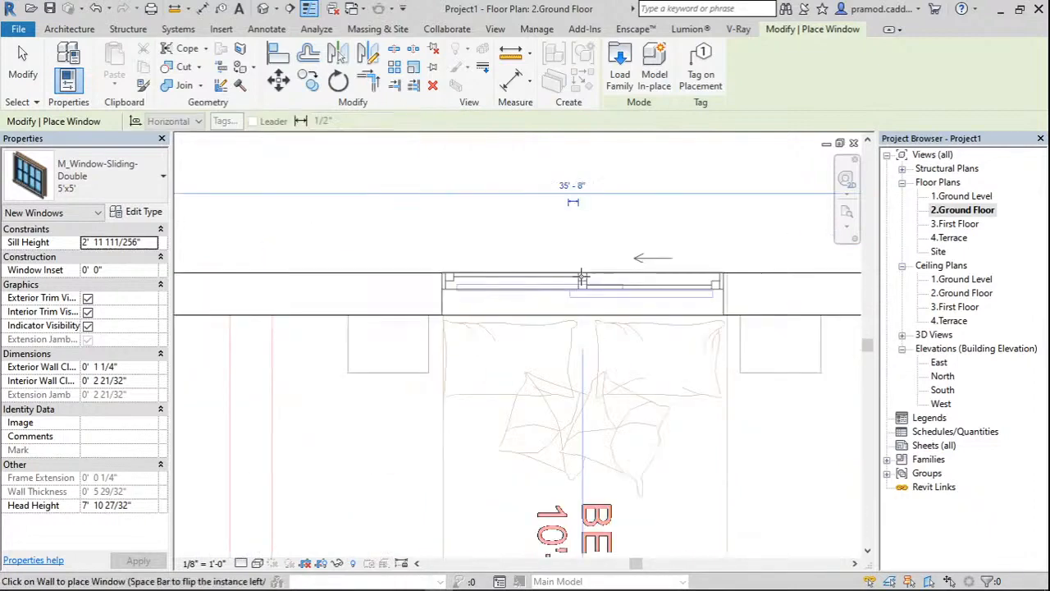
scroll(581, 278, down, 3)
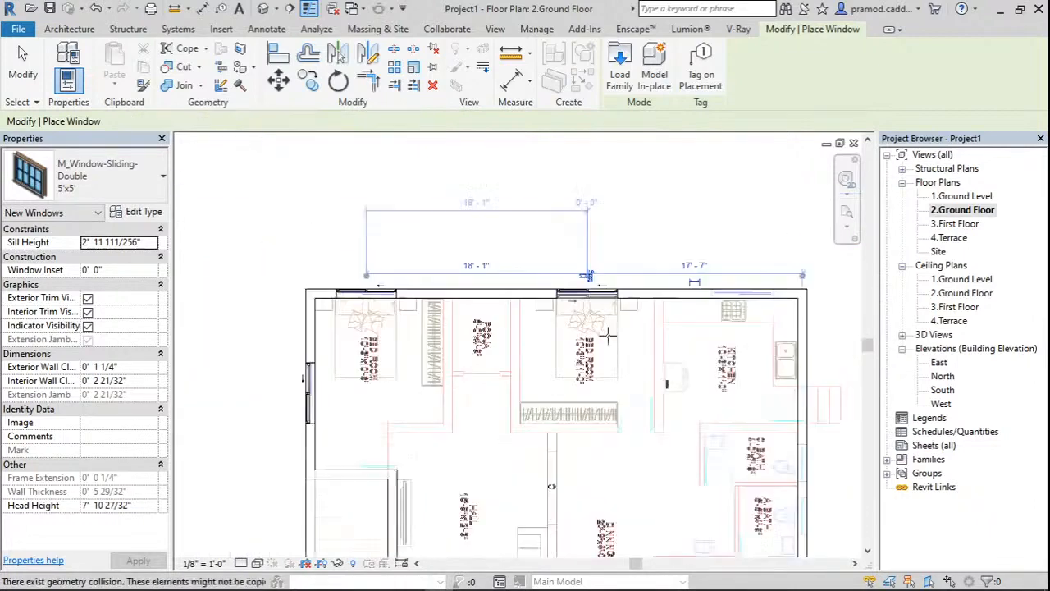
scroll(608, 334, up, 2)
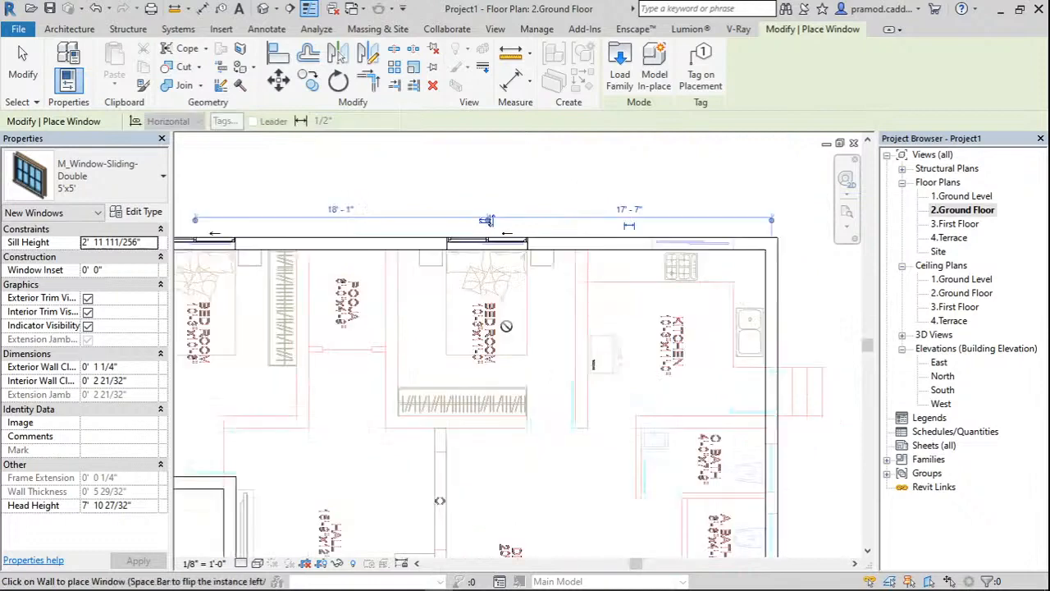
Place 5'x5' sliding windows over the plan's window marks in the front walls of the front bedroom and the dining area.
middle_drag(672, 264, 562, 269)
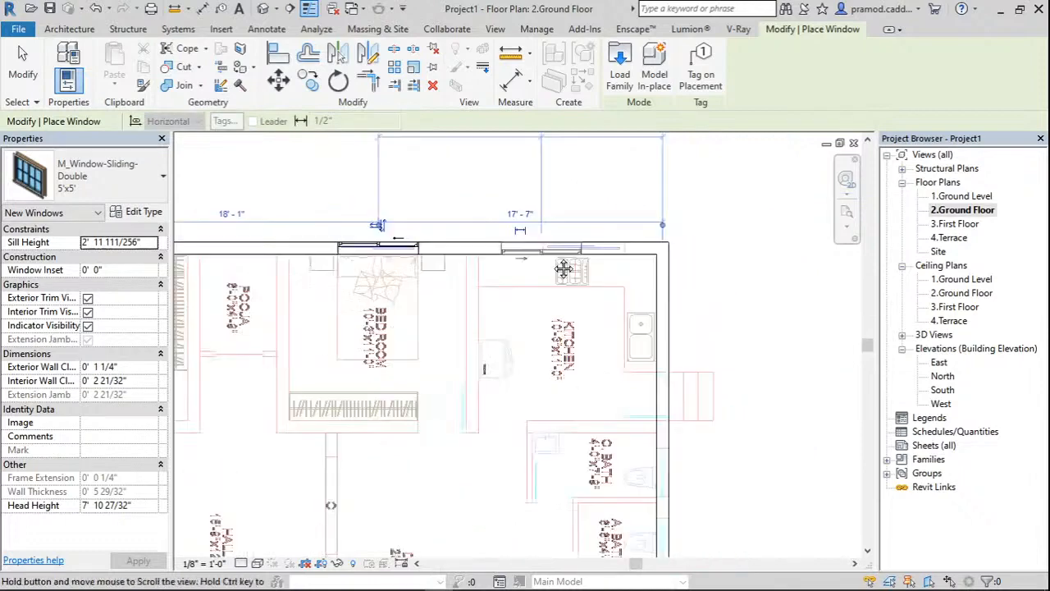
scroll(612, 256, up, 2)
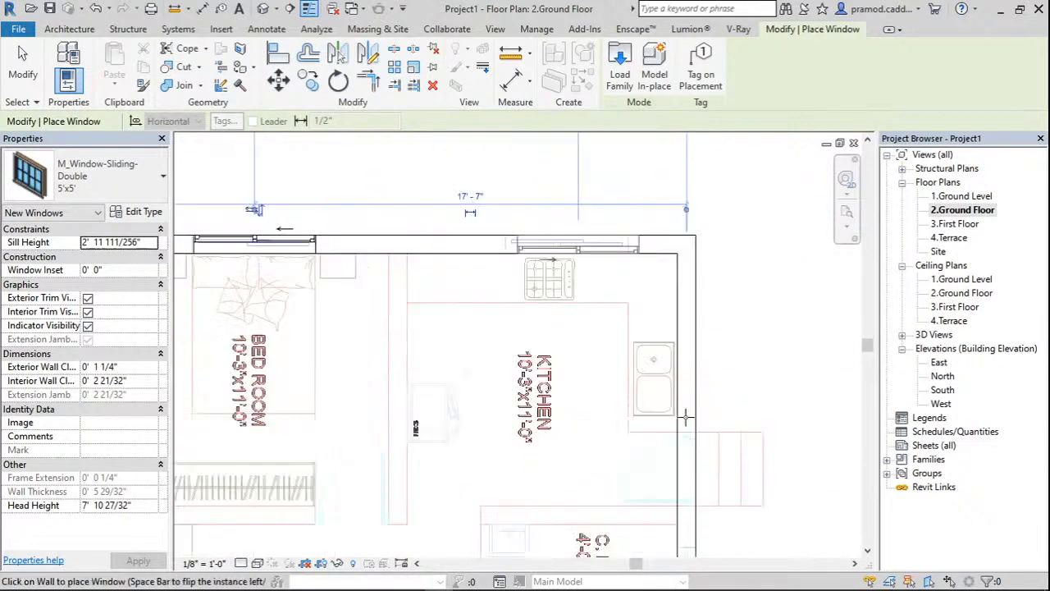
scroll(686, 419, down, 1)
middle_drag(686, 419, 661, 314)
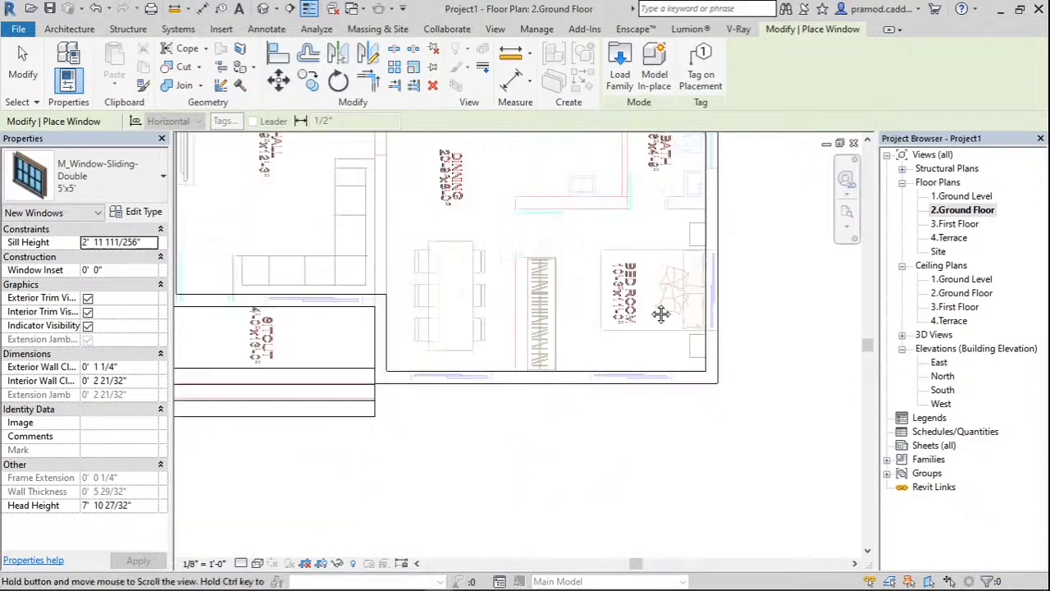
scroll(631, 367, up, 2)
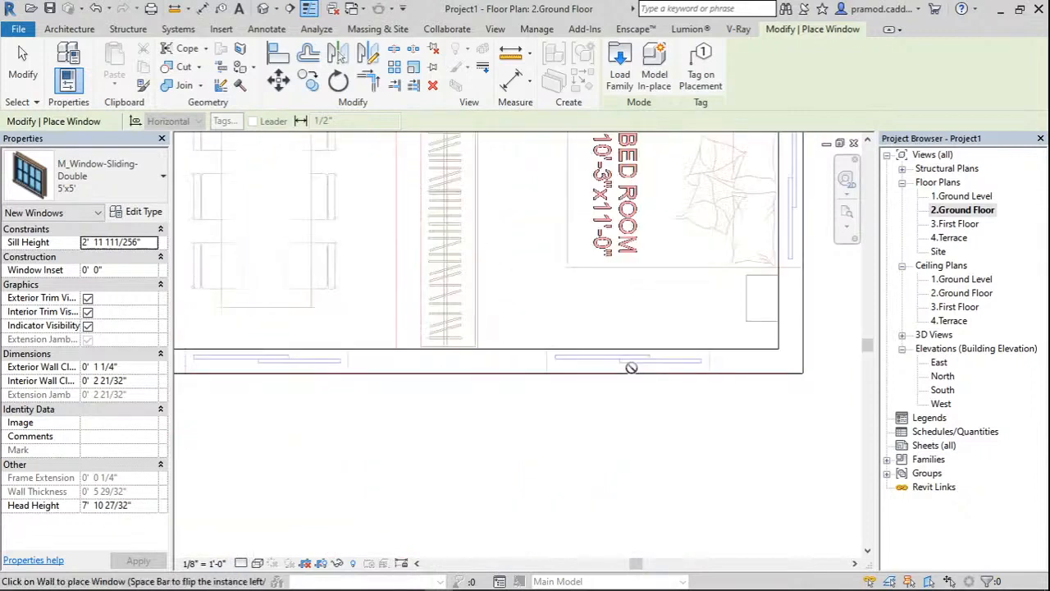
scroll(631, 367, down, 2)
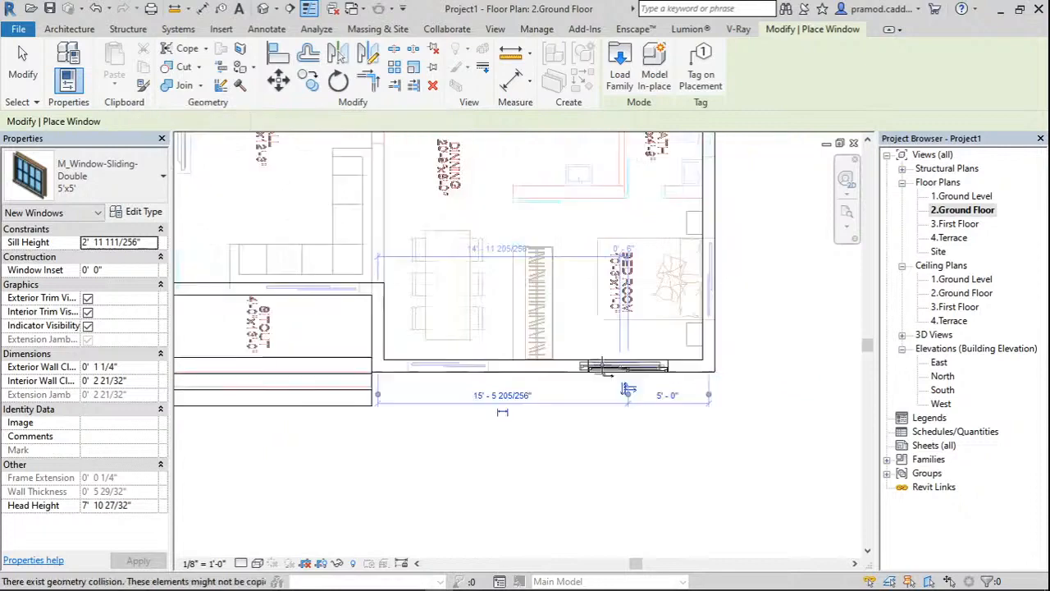
scroll(540, 357, up, 2)
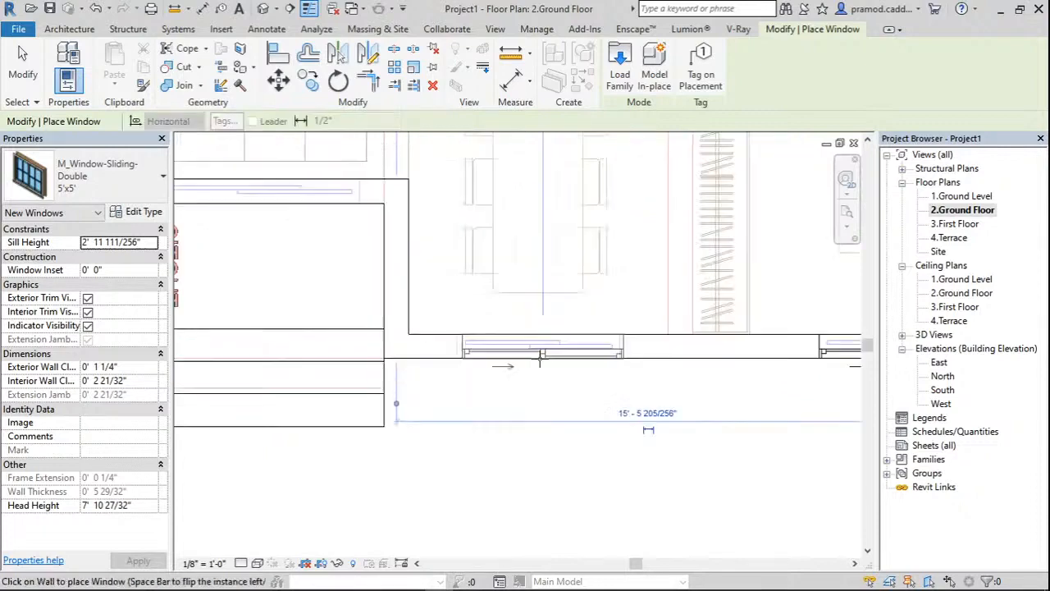
scroll(540, 358, down, 3)
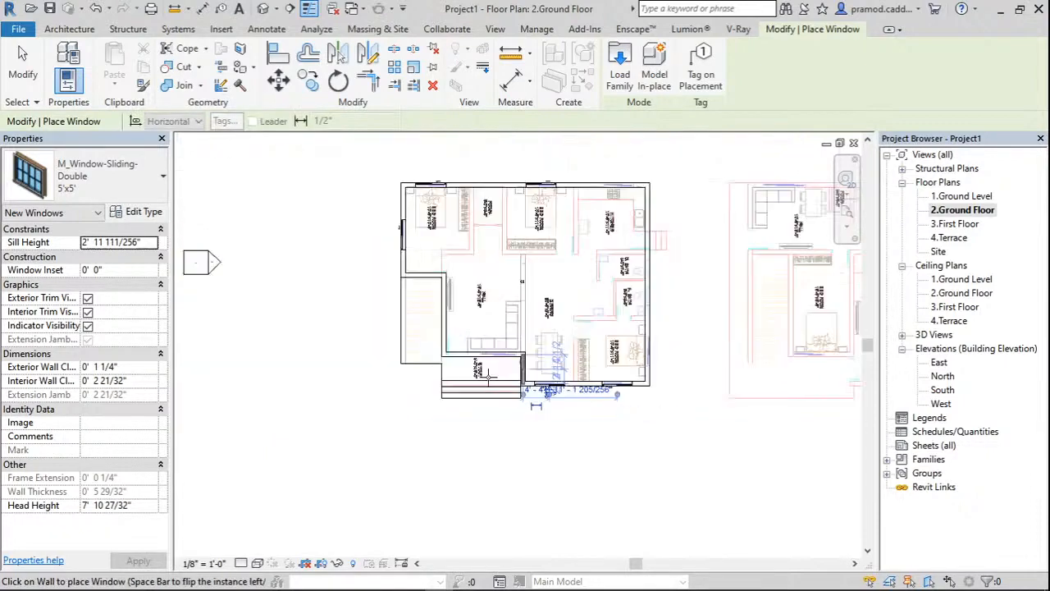
Measure the plan's window mark in the wall between the hall and the sitout.
scroll(489, 376, up, 5)
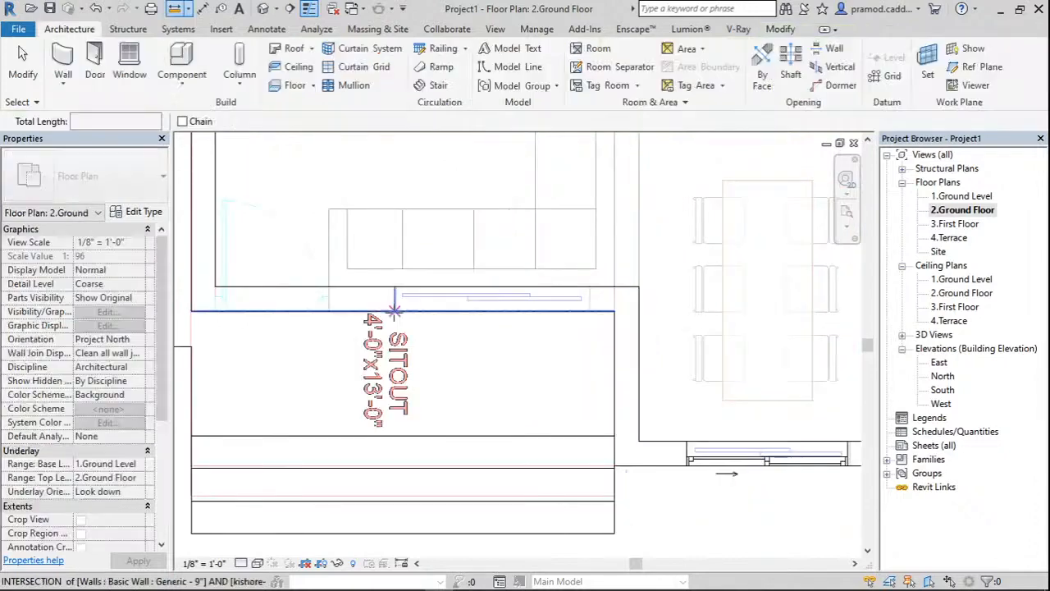
key(Escape)
key(Escape)
scroll(543, 351, down, 4)
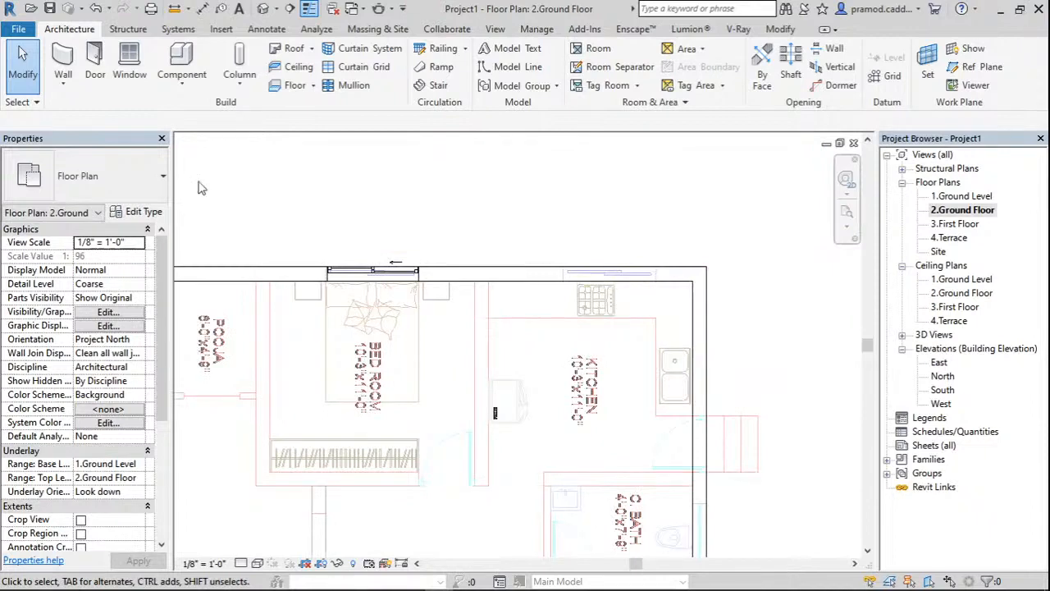
Start placing windows, duplicate the 5'x5' sliding window type as 6'x5' and set its rough width to 6'.
key(w)
key(n)
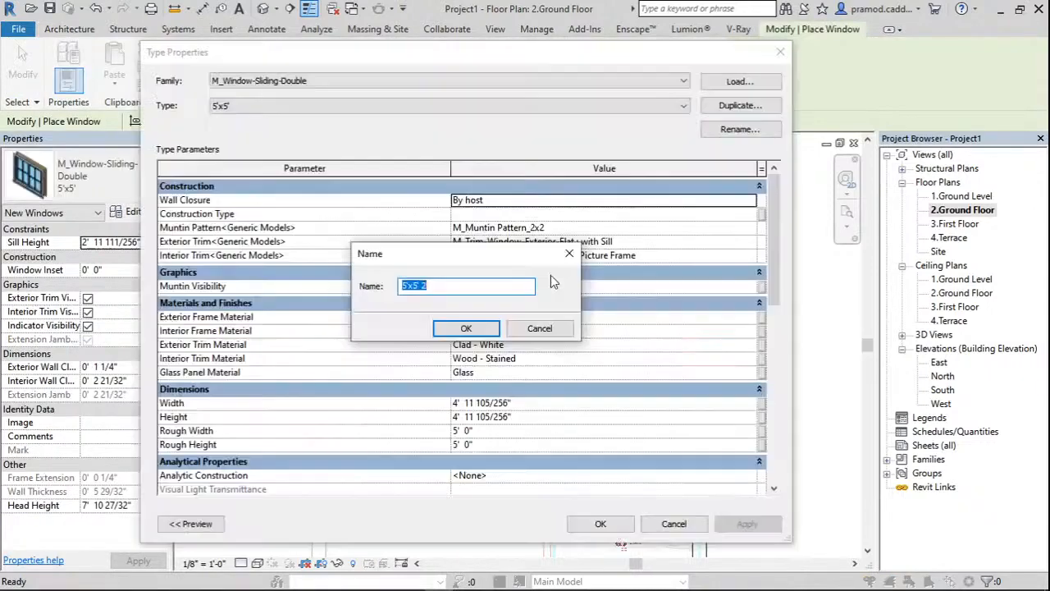
text(6'x5')
key(Return)
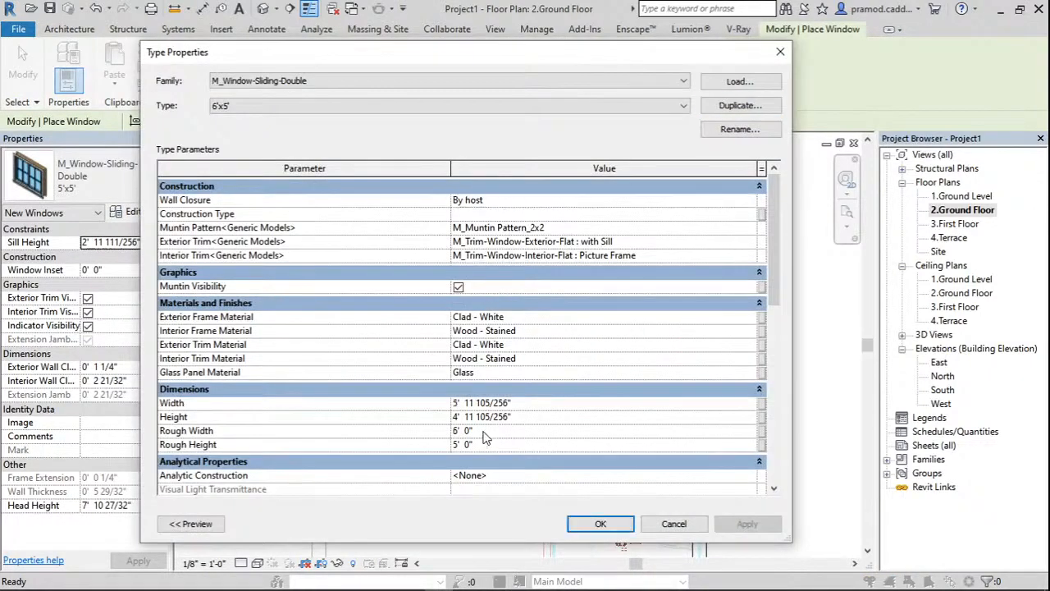
click(599, 524)
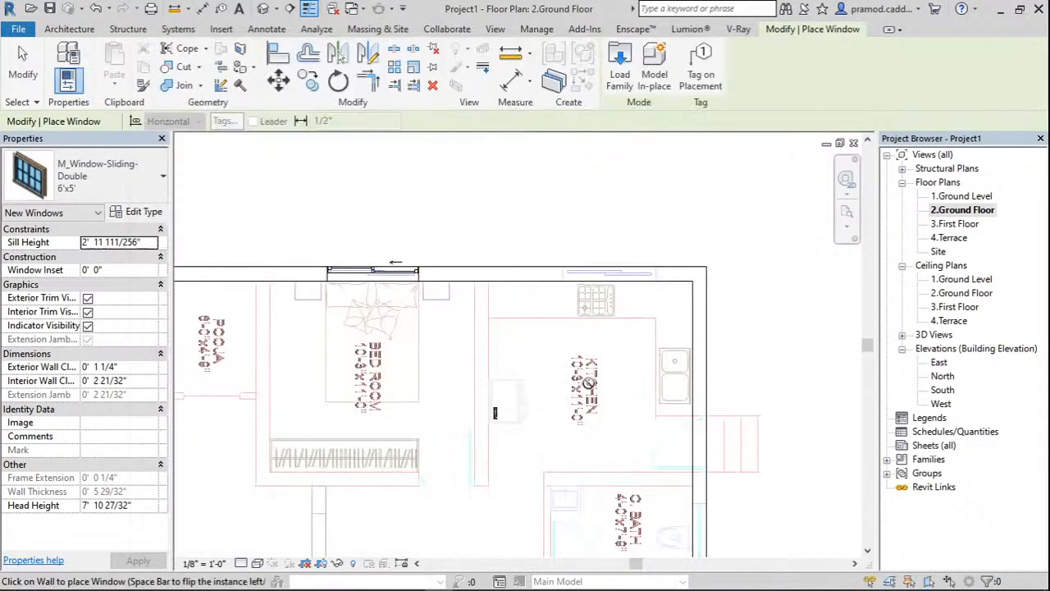
Place a 6'x5' sliding window over the plan's window mark in the wall between the hall and the sitout.
scroll(589, 384, down, 5)
scroll(557, 407, up, 5)
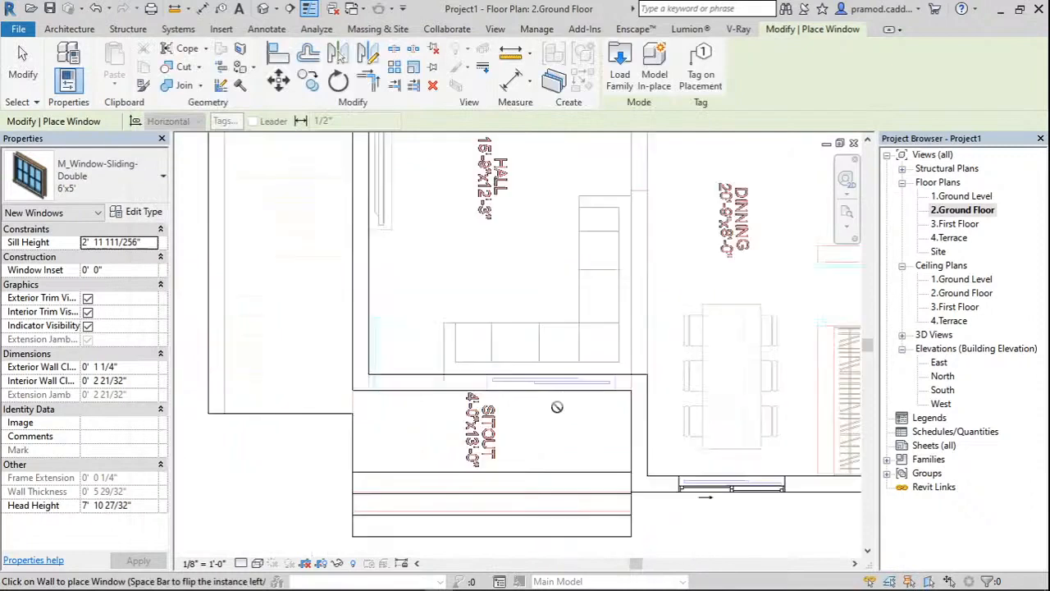
scroll(557, 407, up, 3)
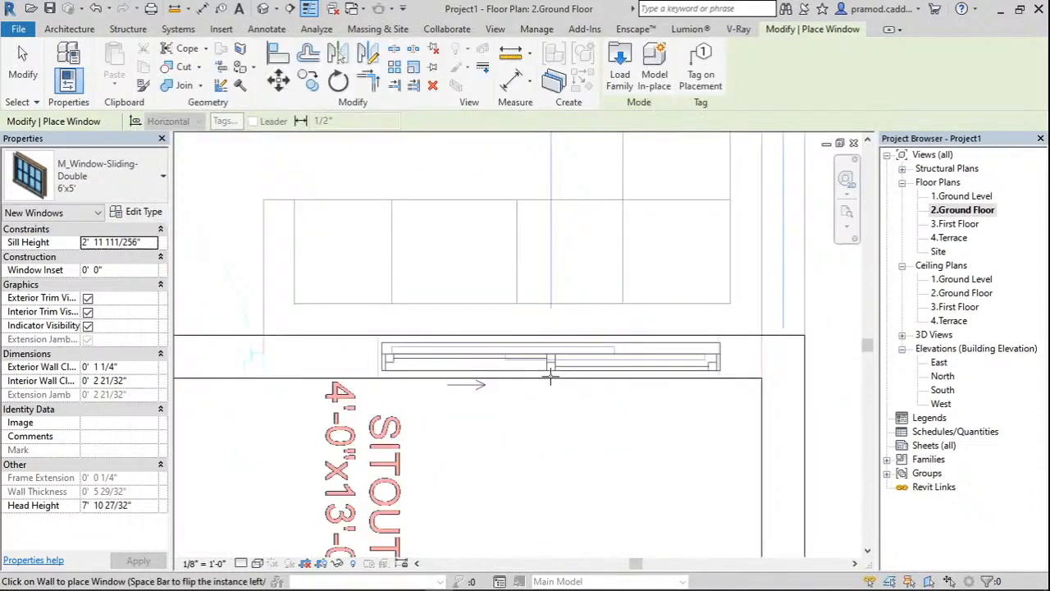
scroll(551, 376, up, 2)
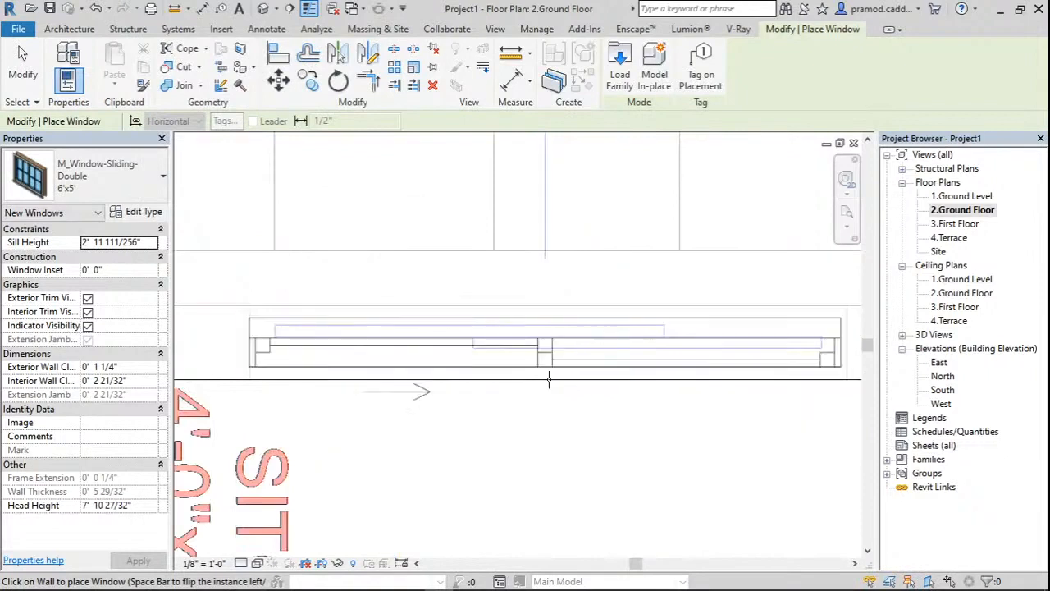
click(553, 378)
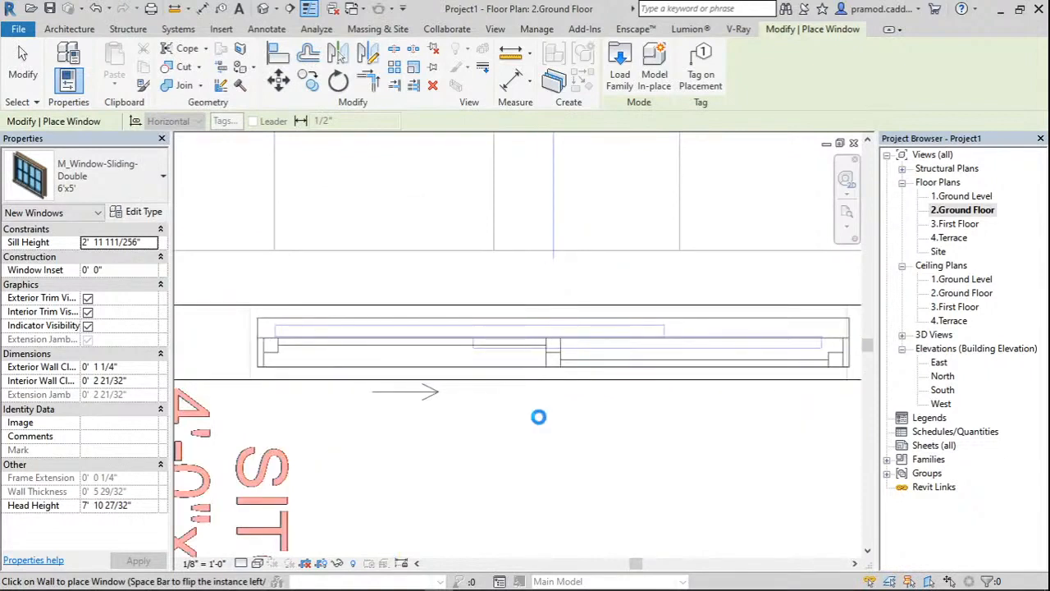
Duplicate the 6'x5' sliding window type as 5'x3' for the kitchen window.
scroll(538, 417, down, 10)
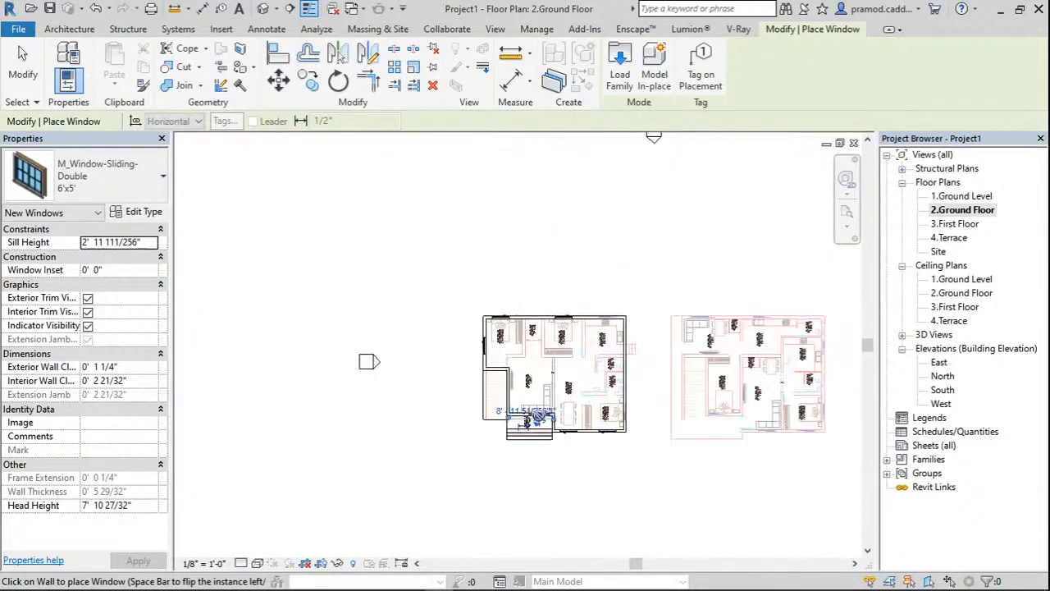
scroll(539, 416, up, 10)
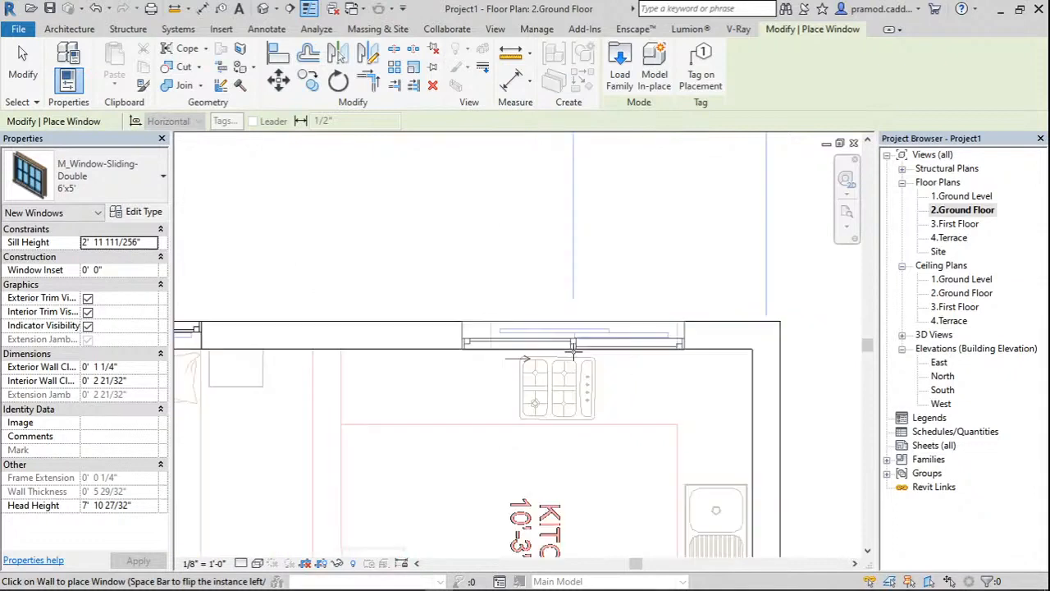
click(138, 211)
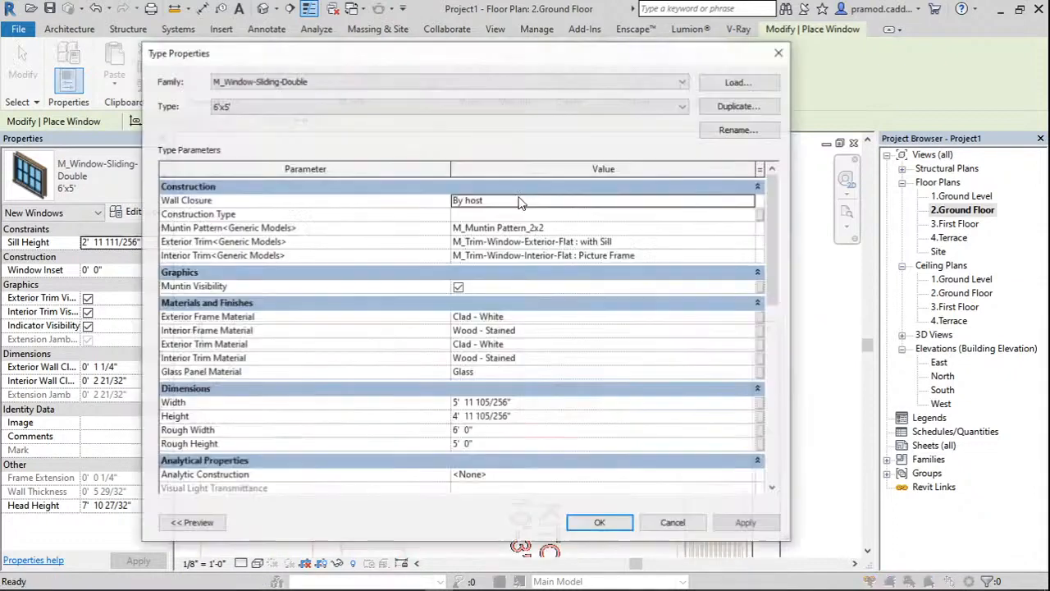
click(739, 107)
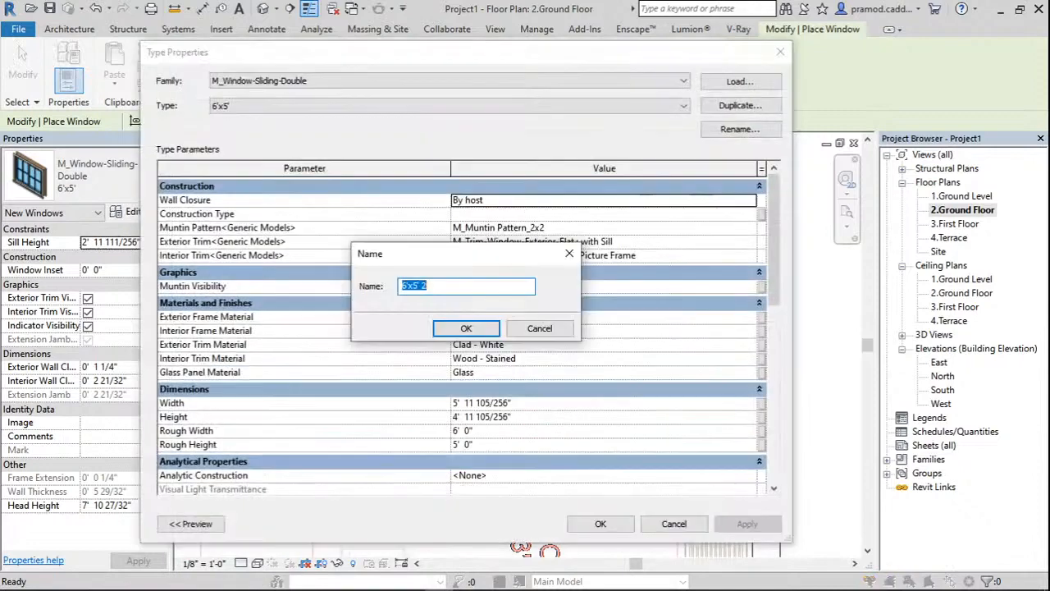
text(5'x3;')
key(BackSpace)
key(BackSpace)
text(')
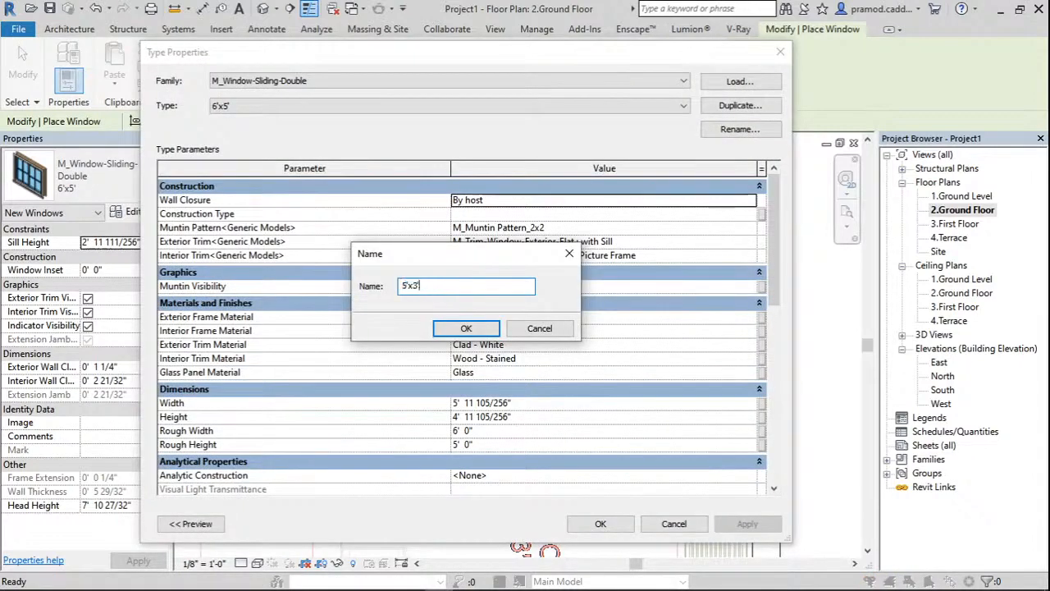
key(Return)
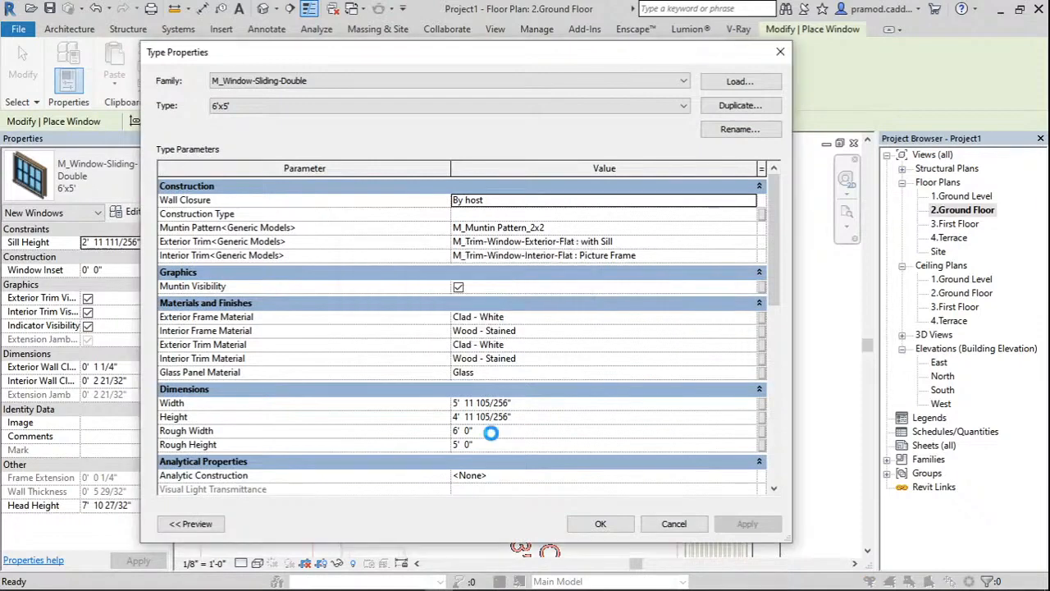
Set the 5'x3' window type's rough width to 5' and rough height to 3'.
click(486, 430)
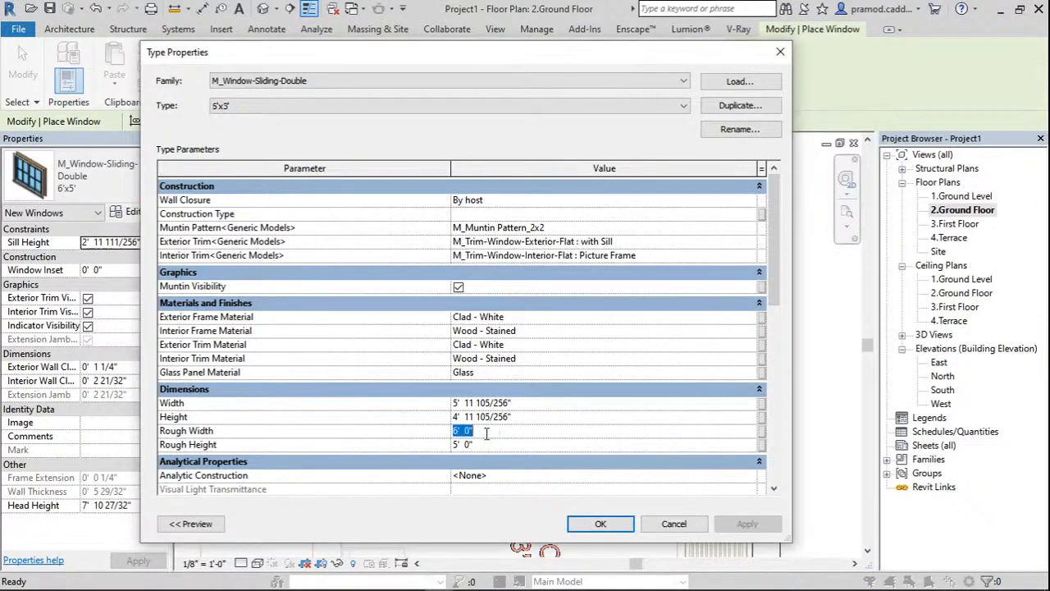
text(5)
click(484, 444)
text(3)
click(609, 526)
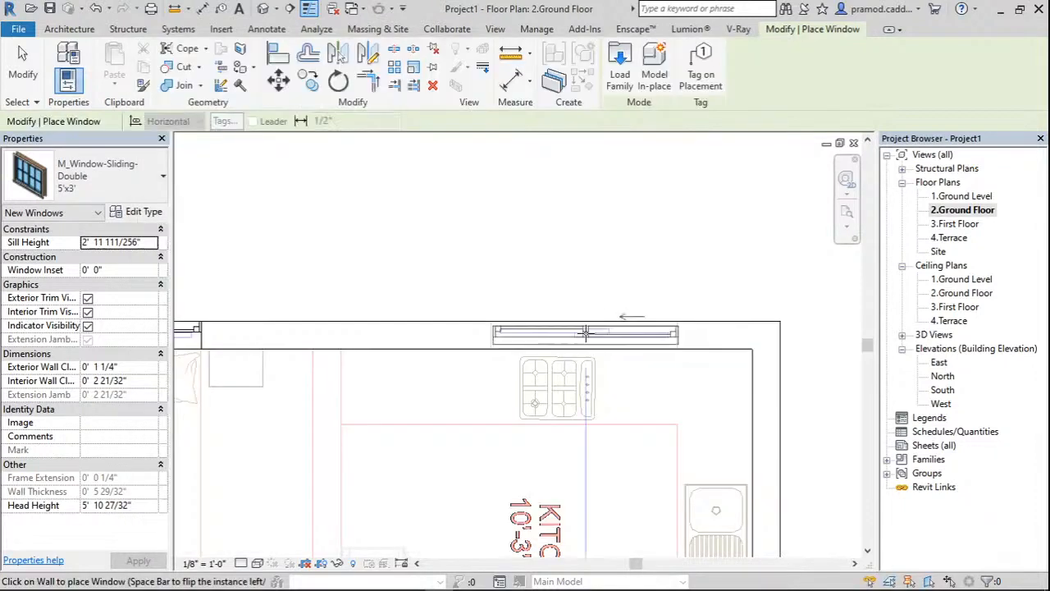
Place a 5'x3' sliding window over the plan's window mark in the kitchen's rear wall and finish placing windows.
click(586, 332)
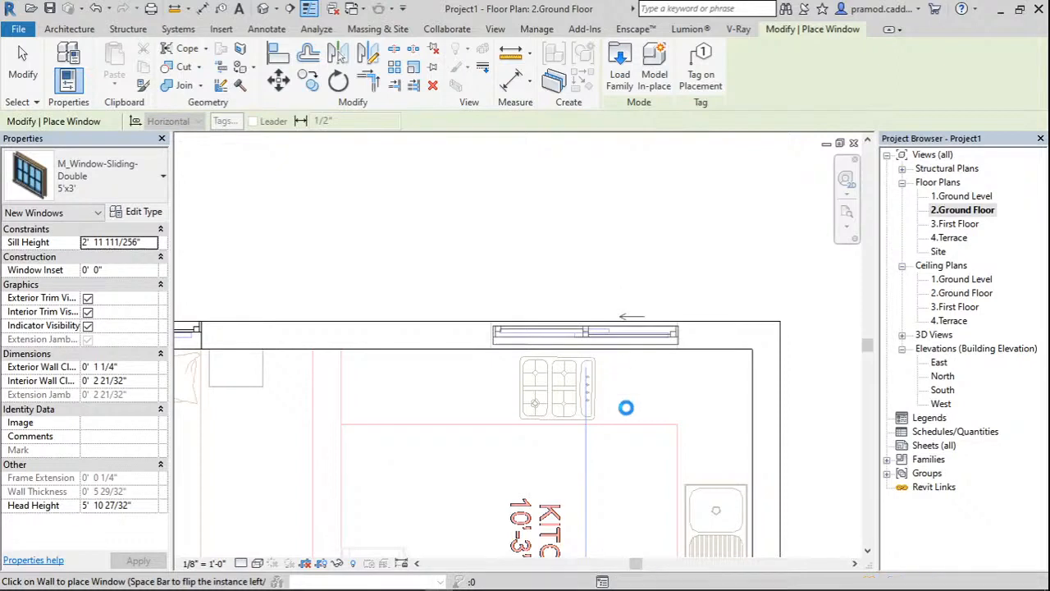
scroll(626, 408, down, 5)
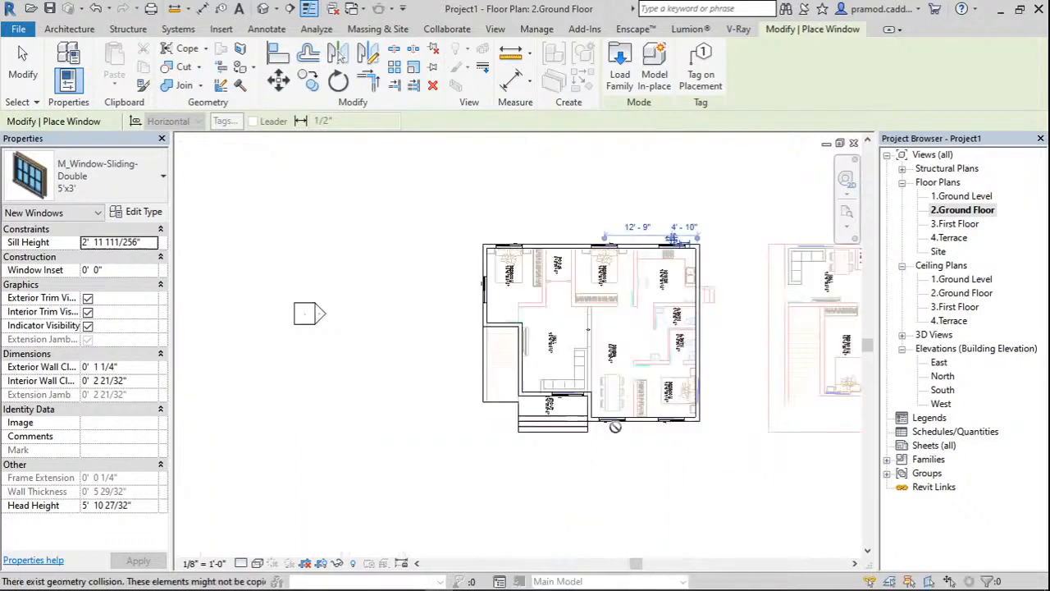
scroll(554, 417, up, 5)
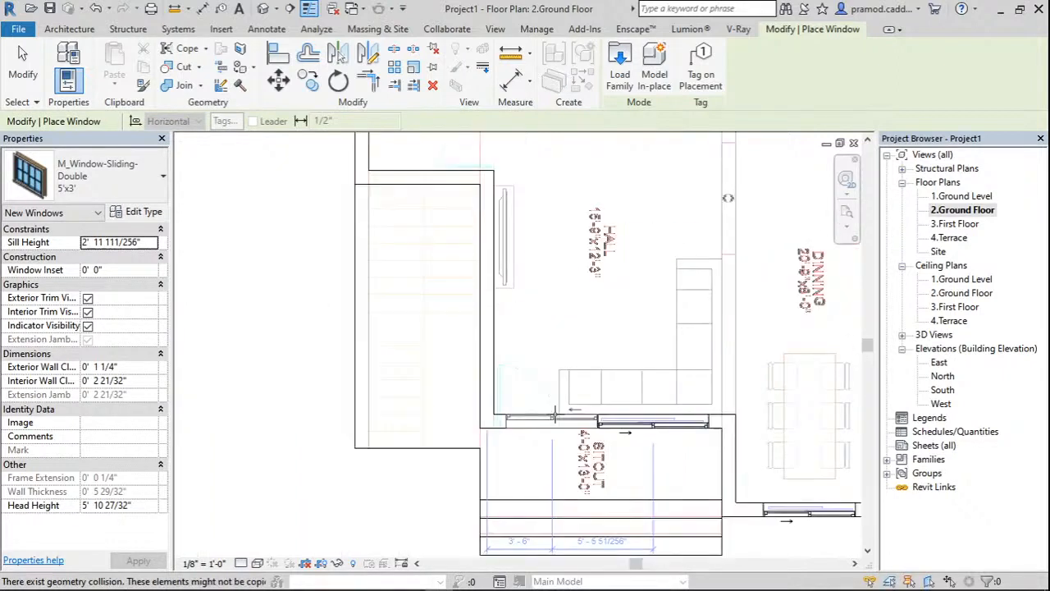
key(Escape)
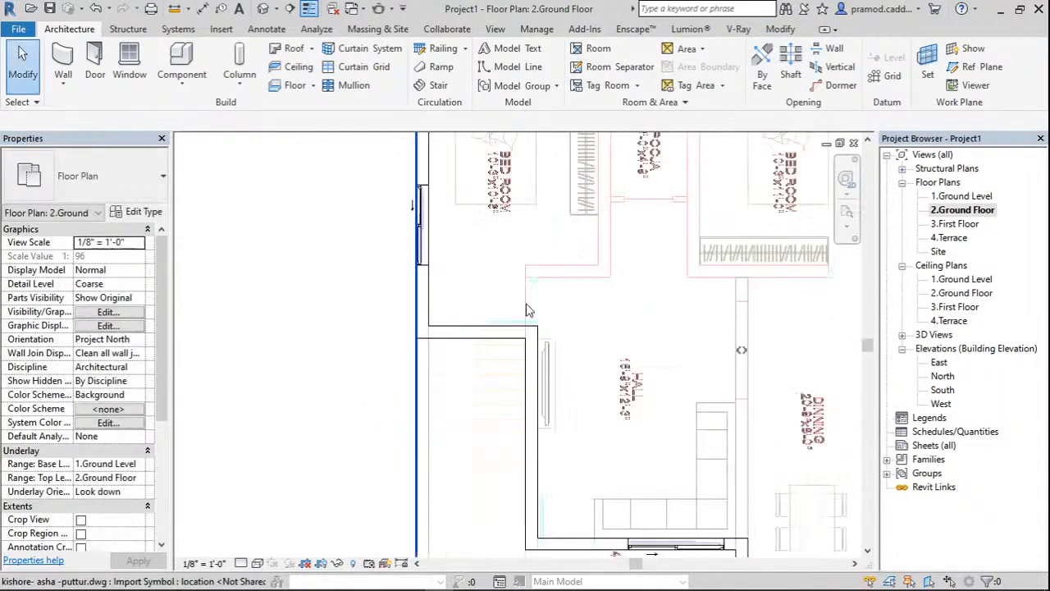
Measure the bedroom's door opening off the hall on the plan and start placing doors.
click(175, 8)
scroll(516, 308, up, 3)
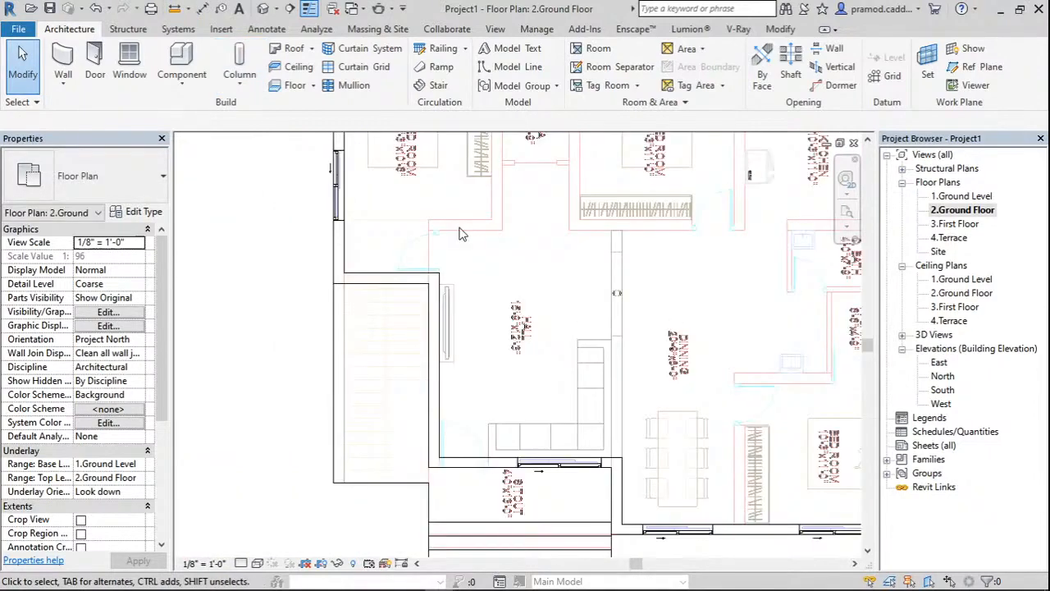
key(d)
key(r)
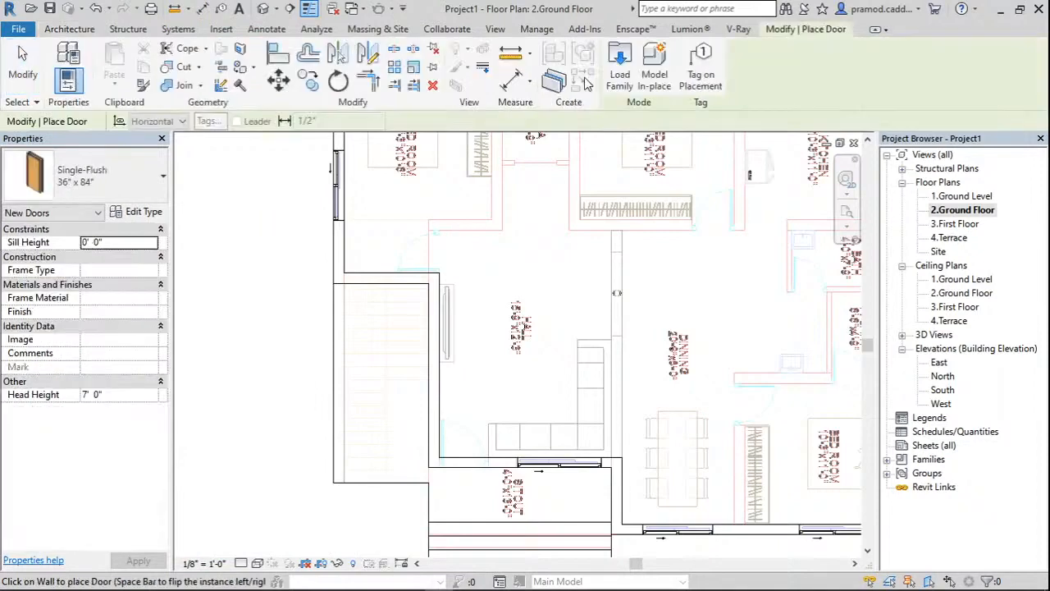
Load the 700 x 2100mm type of M_Door-Interior-Single-6_Panel-Wood from the Residential doors folder of the India library.
click(620, 67)
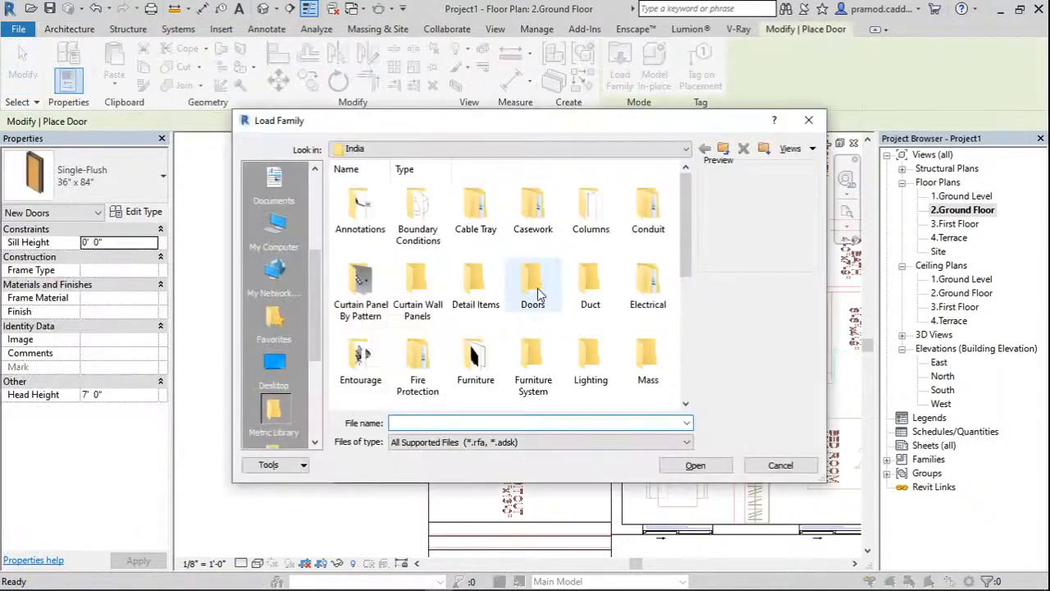
double_click(538, 288)
scroll(688, 265, down, 3)
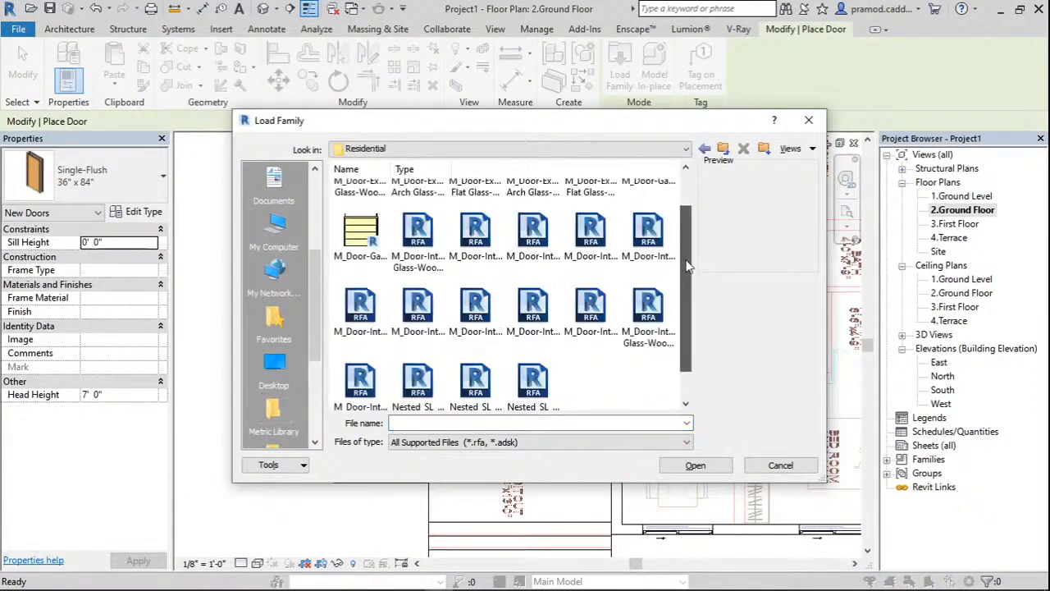
drag(687, 265, 687, 283)
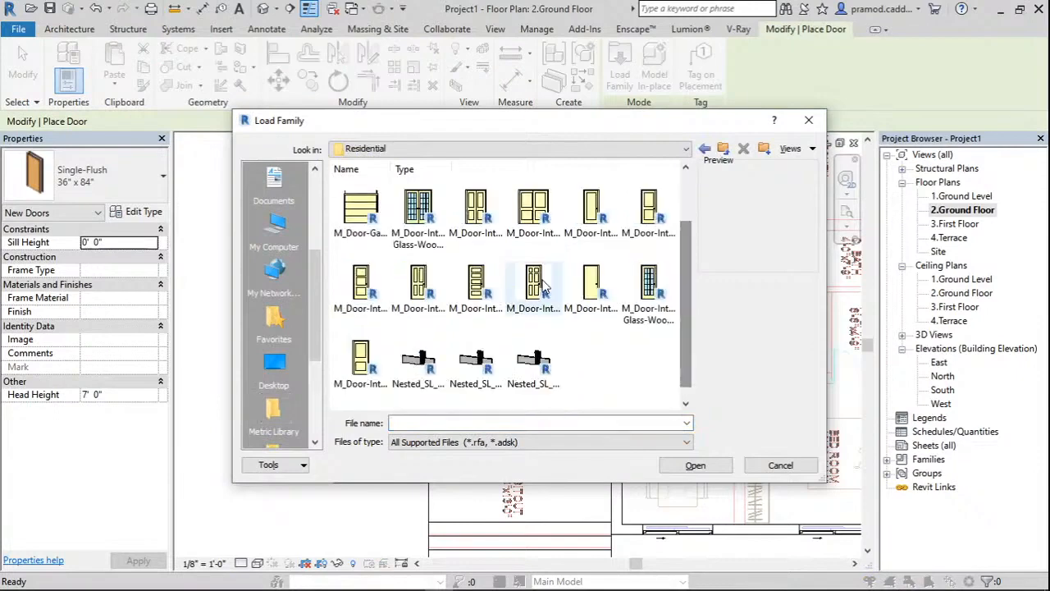
double_click(535, 283)
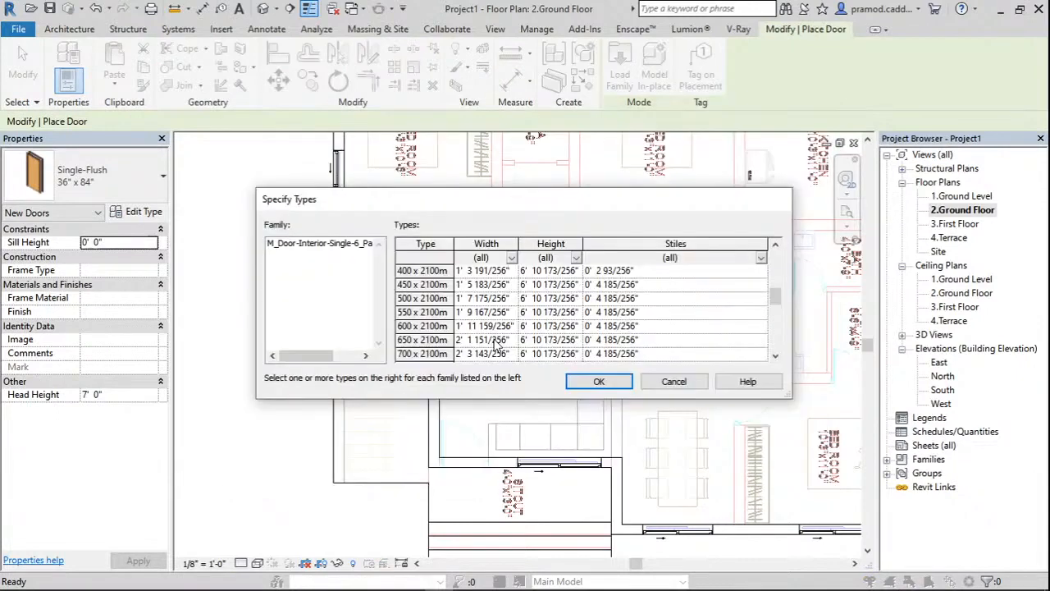
click(586, 385)
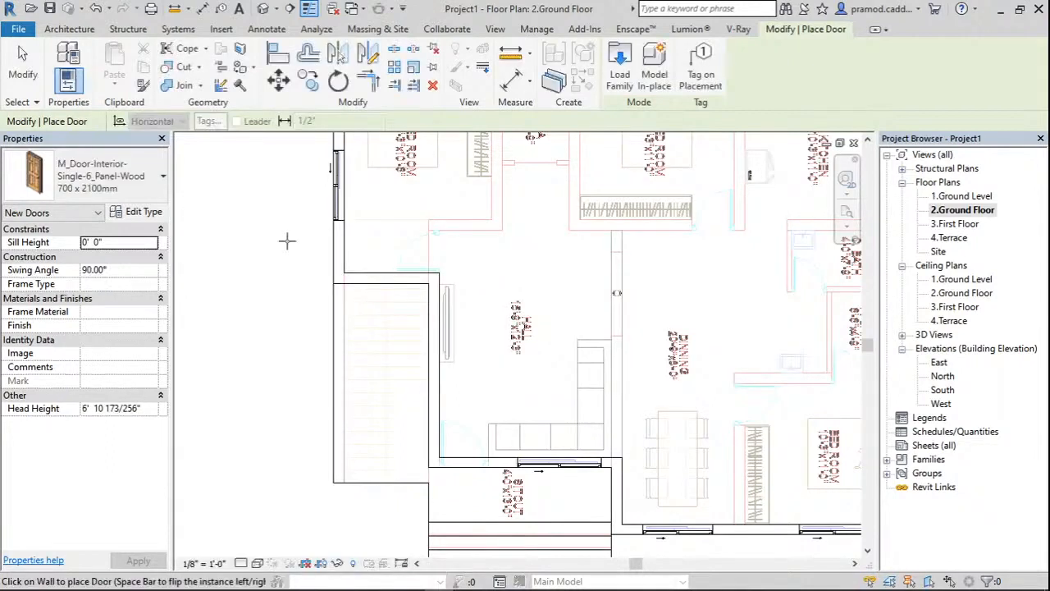
Duplicate the 700 x 2100mm six-panel wood door type under the name 3'x7'.
click(139, 212)
click(740, 105)
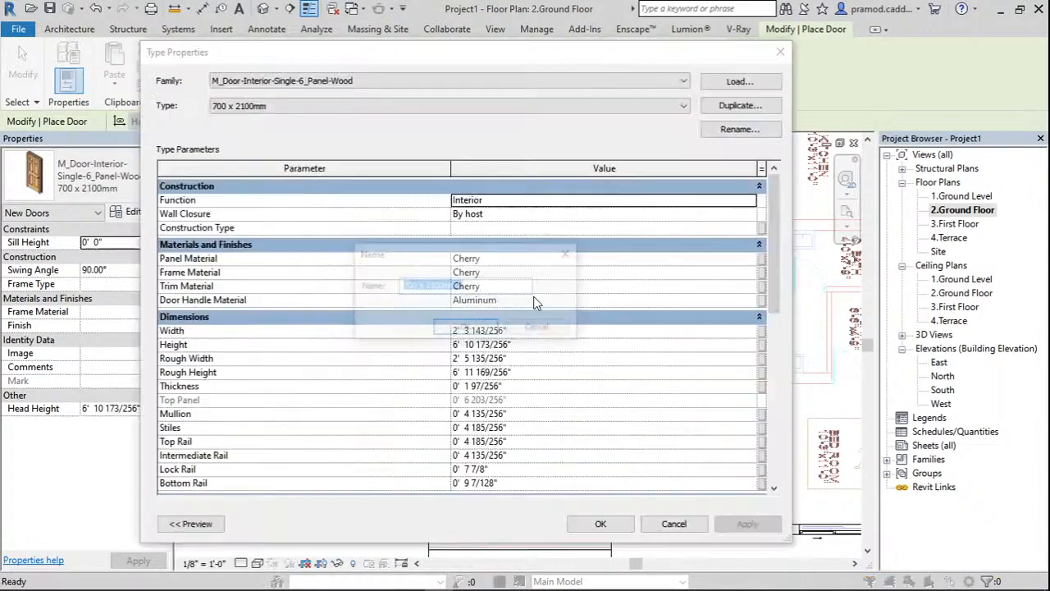
text(3)
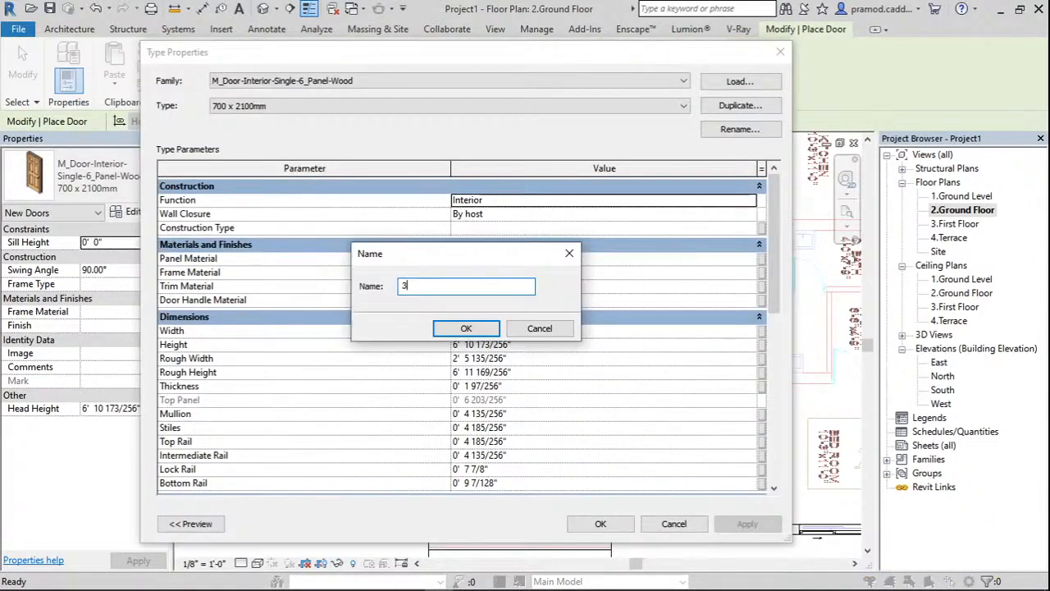
key(Return)
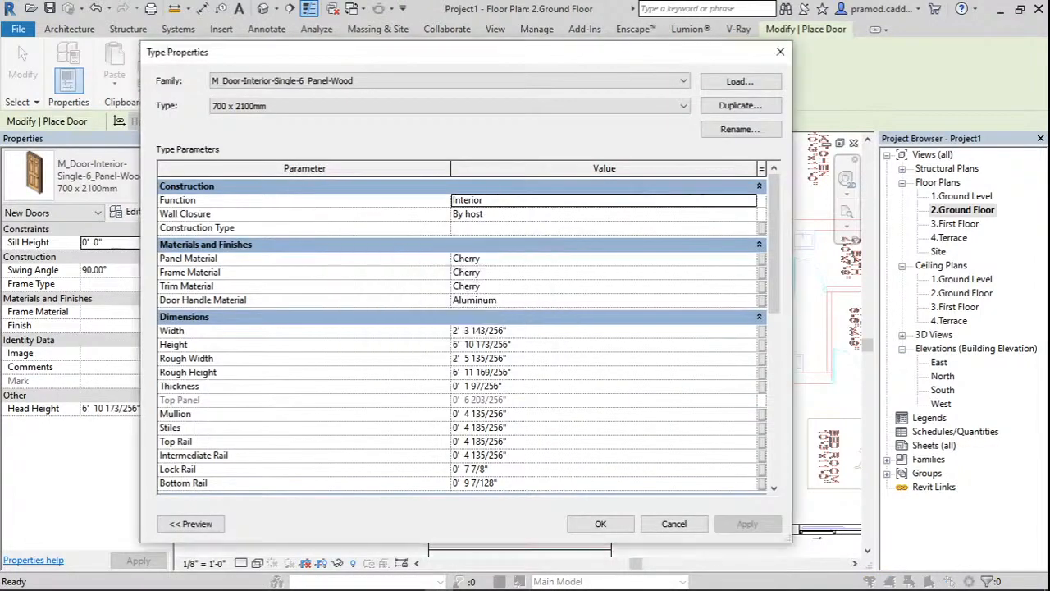
Set the 3'x7' door type's rough width to 3' and rough height to 7'.
click(413, 363)
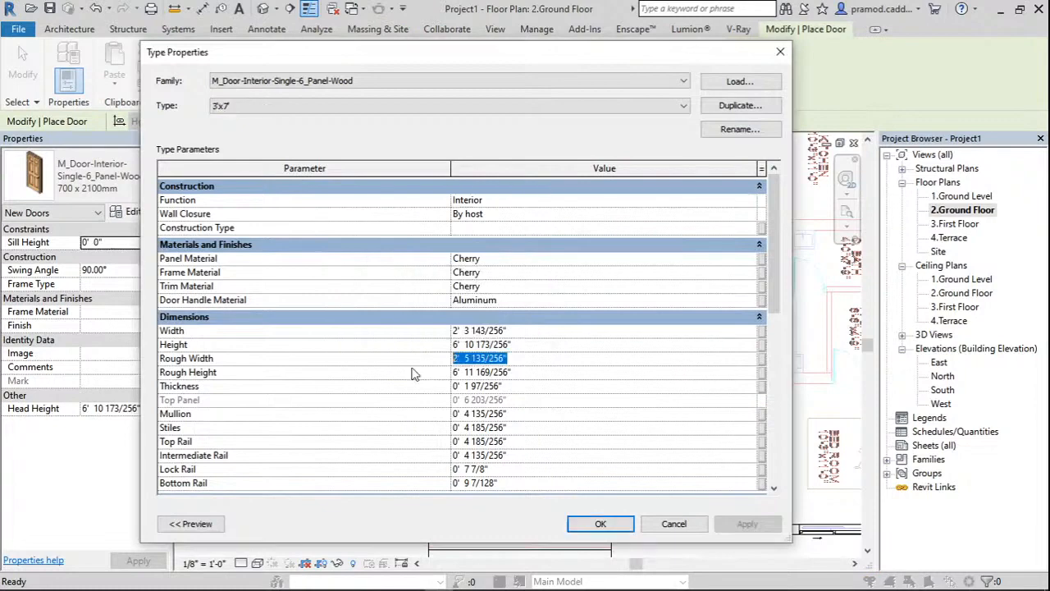
text(3')
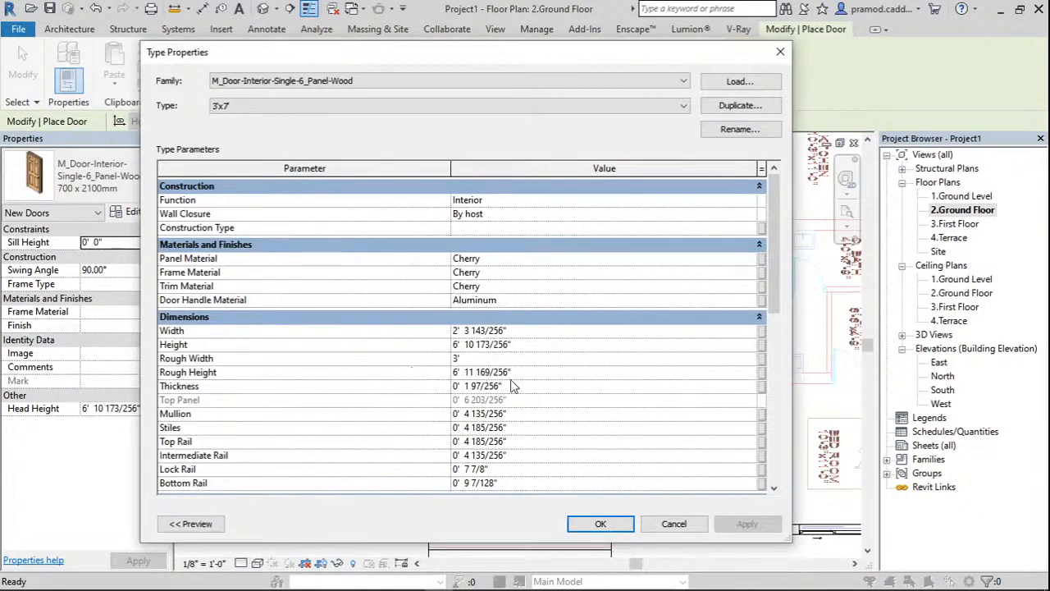
click(528, 372)
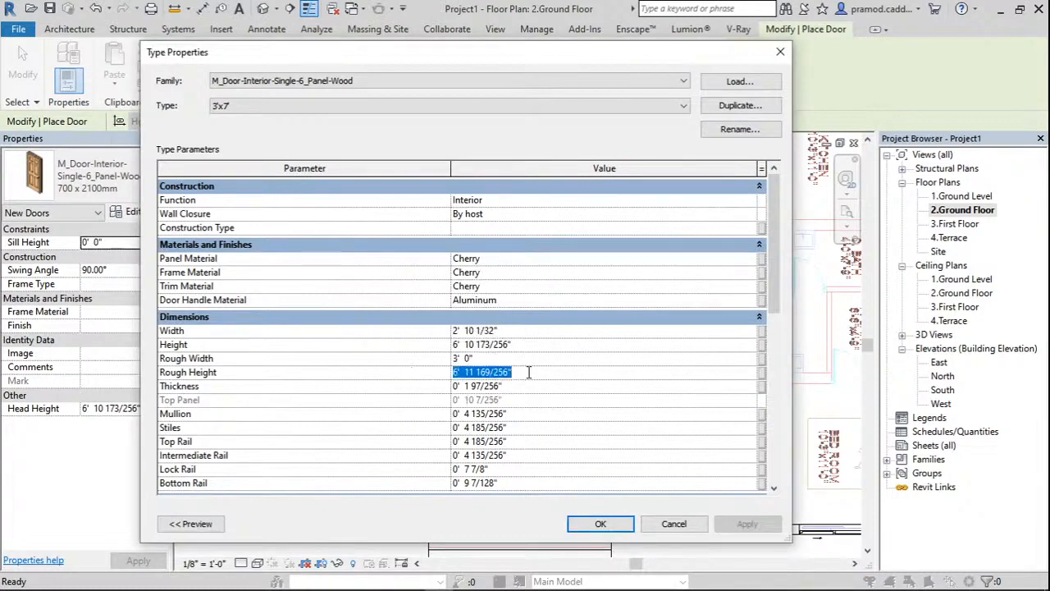
text(6)
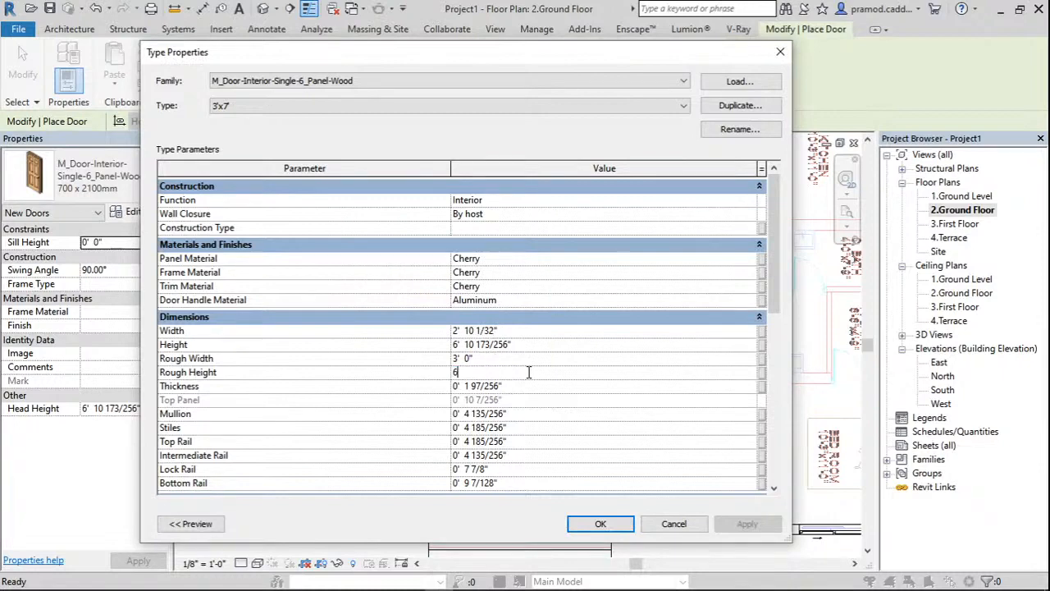
key(BackSpace)
text(7')
key(Return)
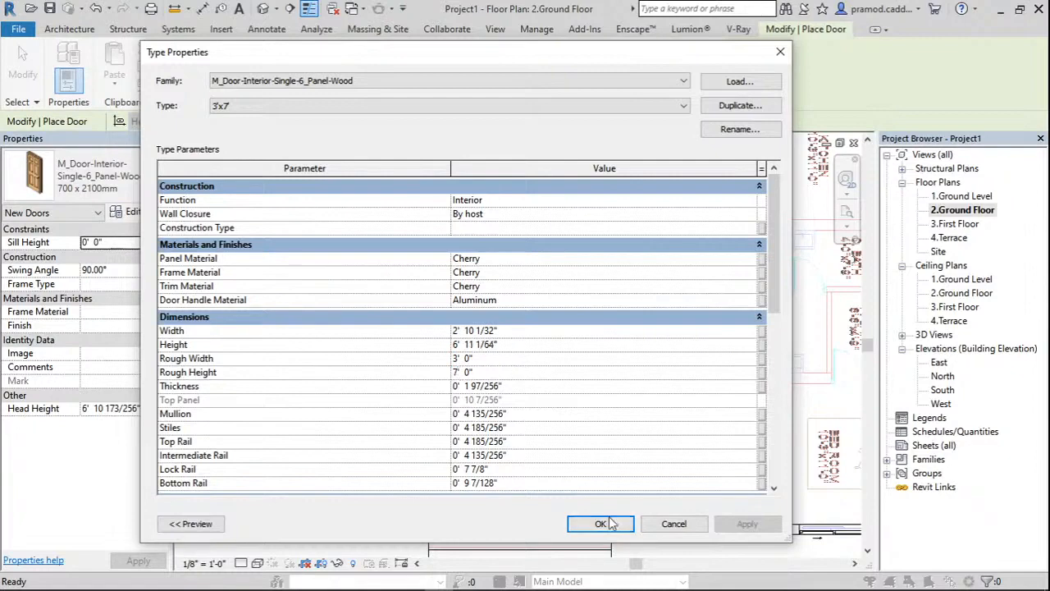
click(603, 523)
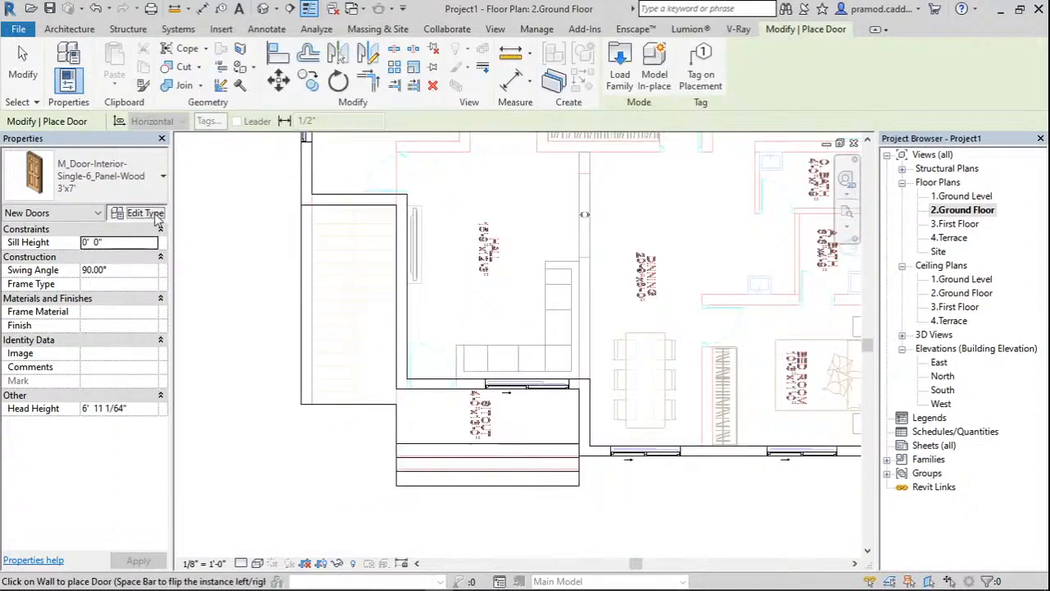
Duplicate the 3'x7' door type as 3.5'x7' and set the new type's rough width to 3.5'.
click(144, 213)
click(740, 105)
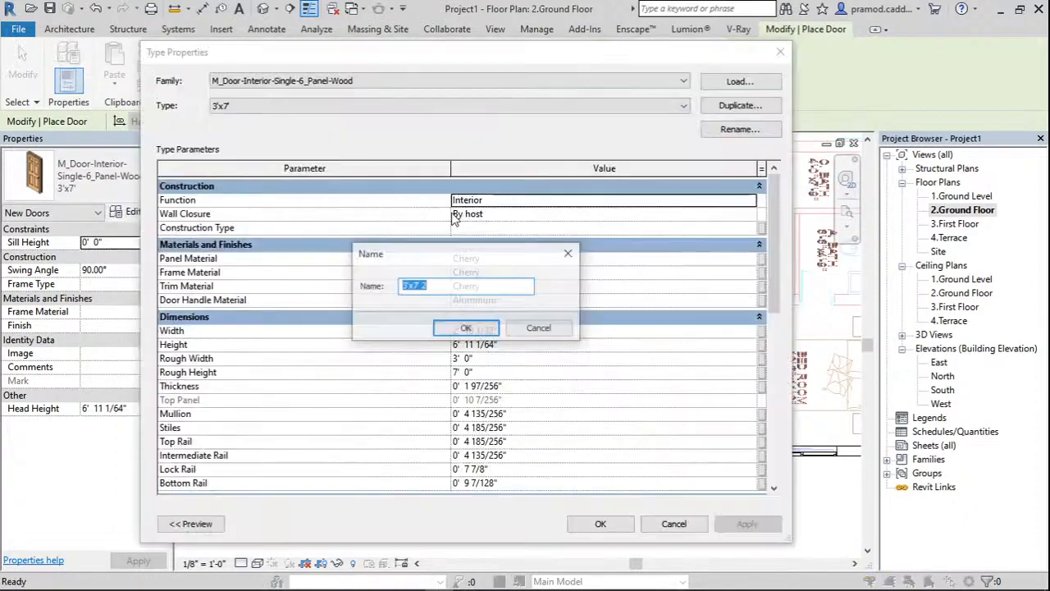
text(3.)
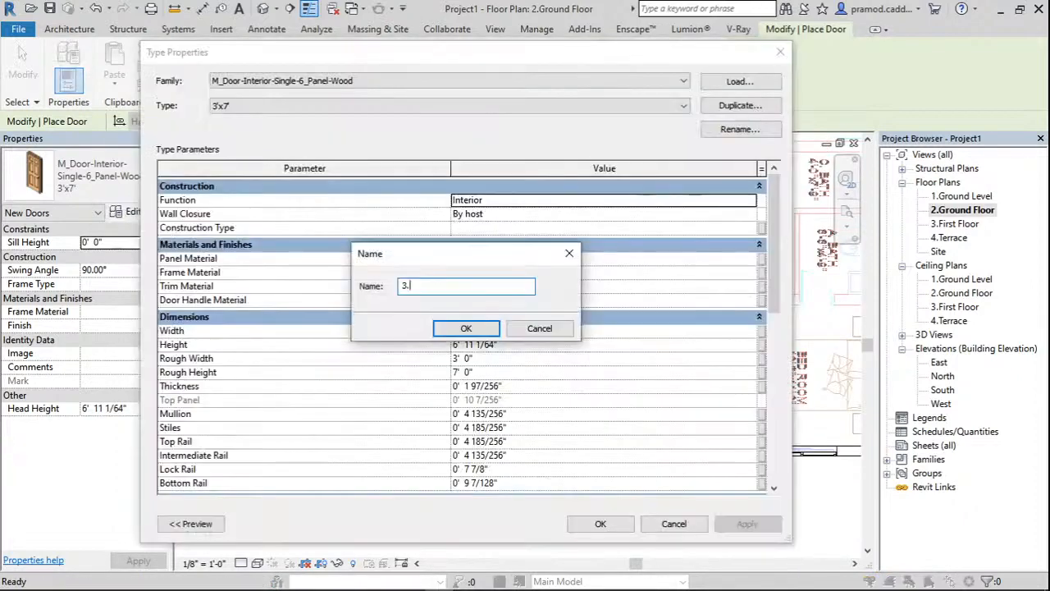
key(Escape)
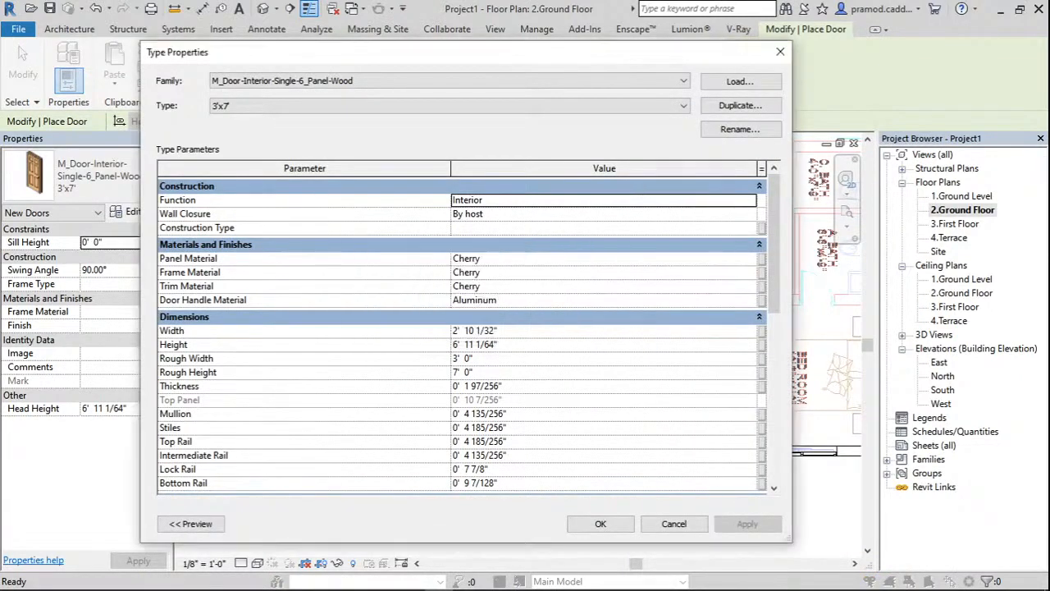
click(497, 359)
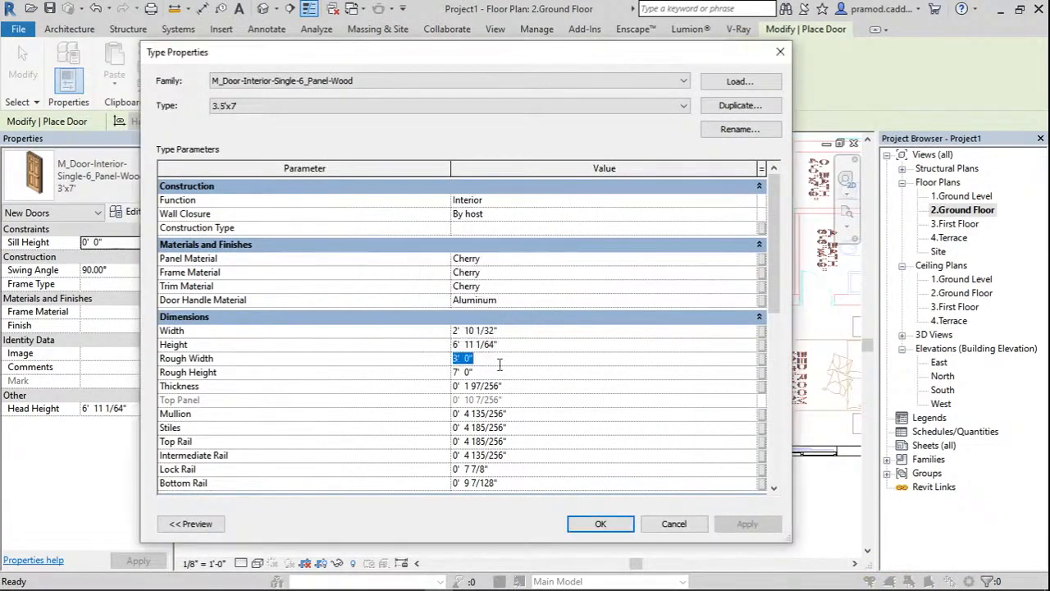
text(3.5)
key(Return)
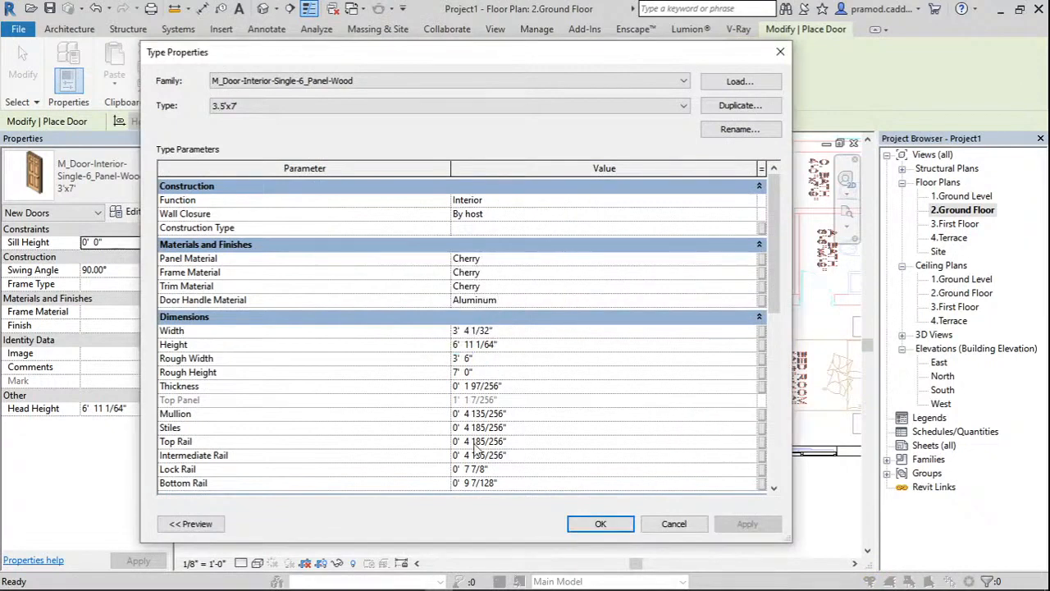
key(Return)
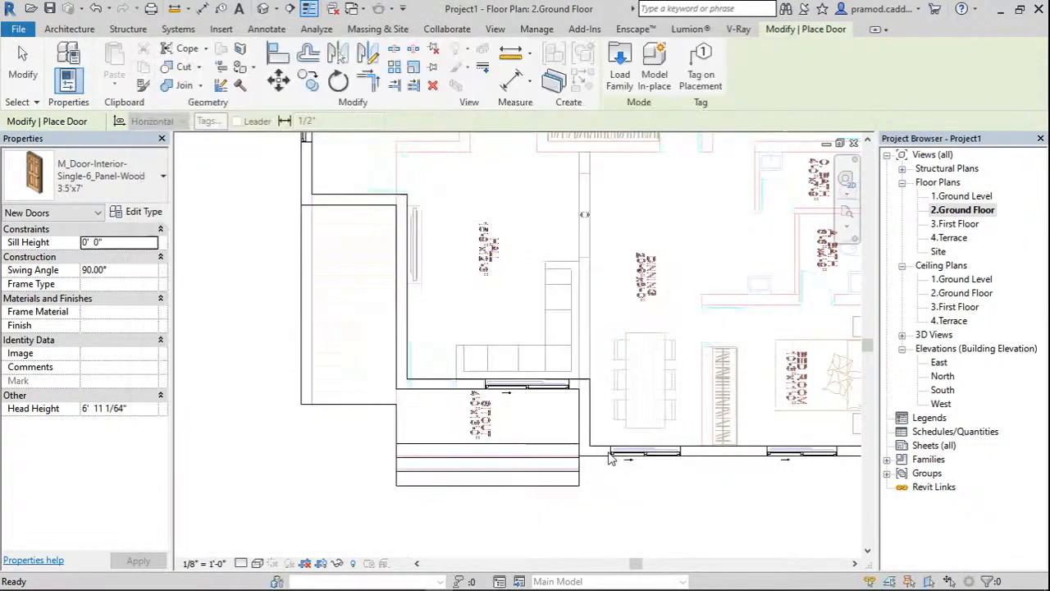
Place a 3.5'x7' door over the plan's entrance door mark in the wall between hall and sitout, swinging into the hall, and finish placing doors.
scroll(611, 458, up, 5)
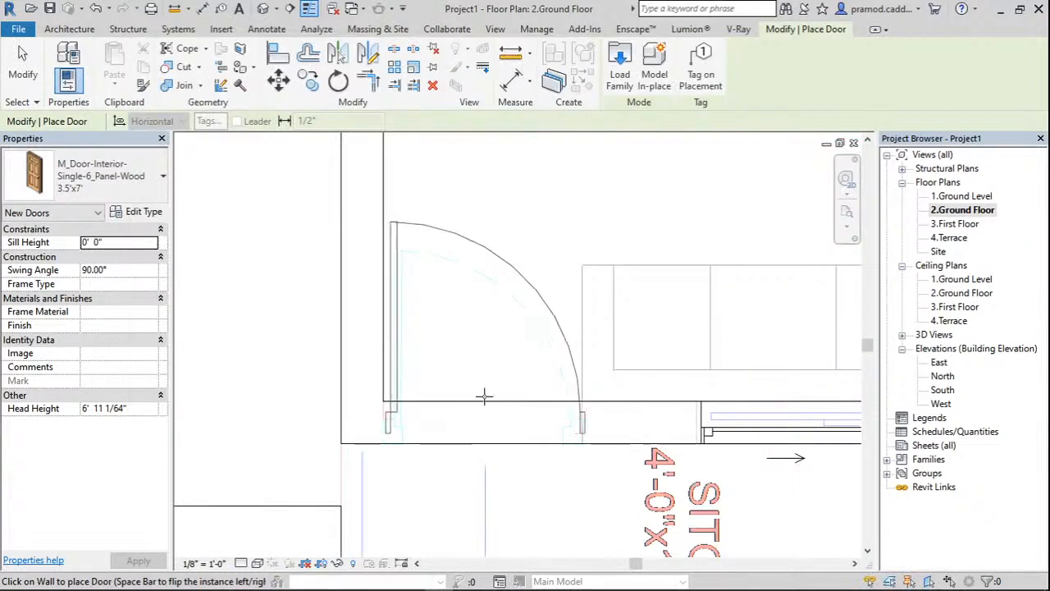
click(484, 397)
key(Escape)
key(Escape)
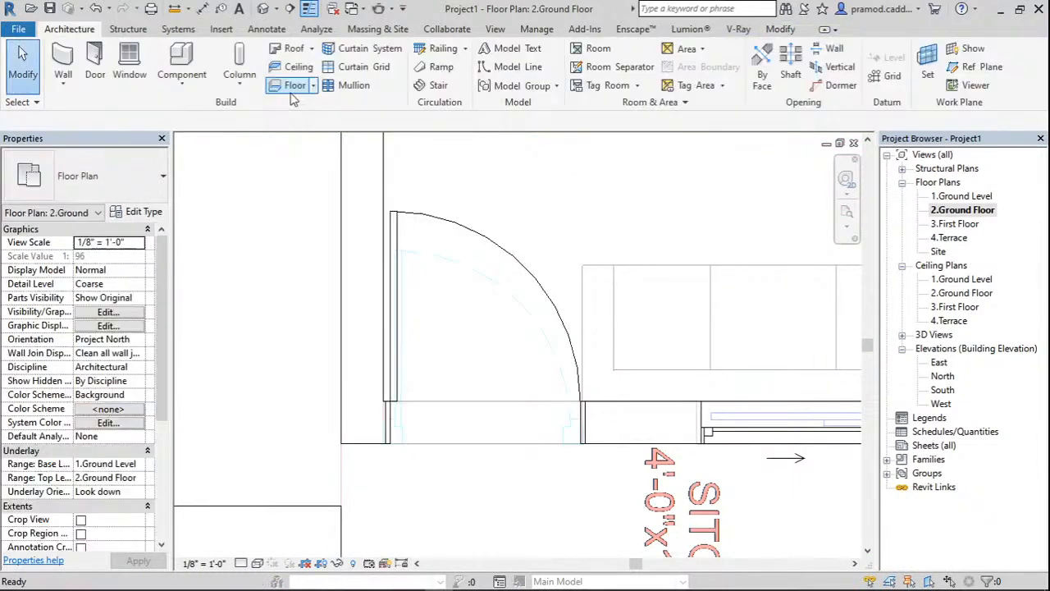
scroll(397, 398, up, 4)
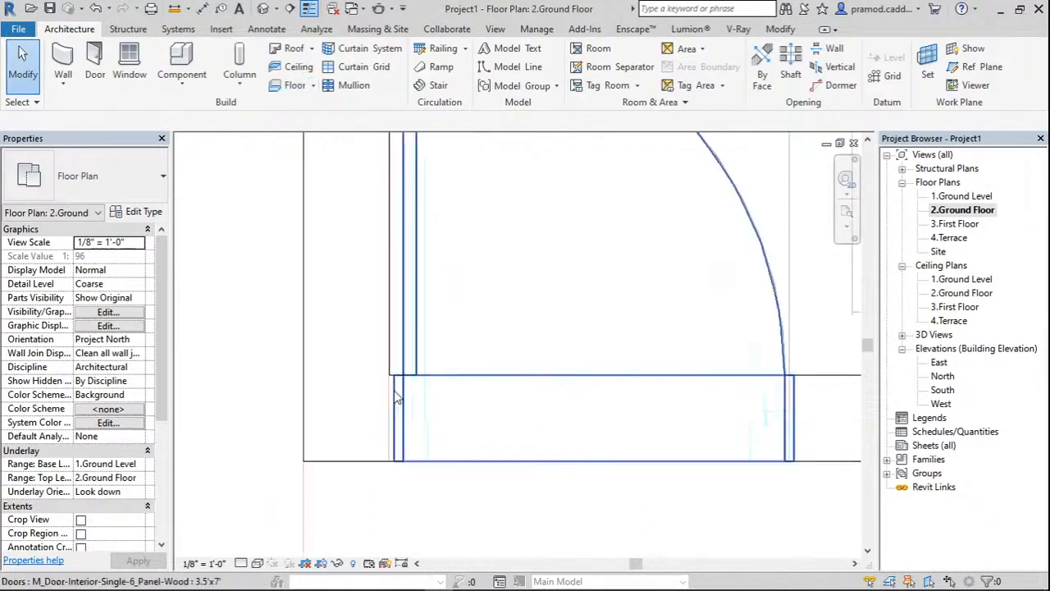
scroll(397, 398, up, 3)
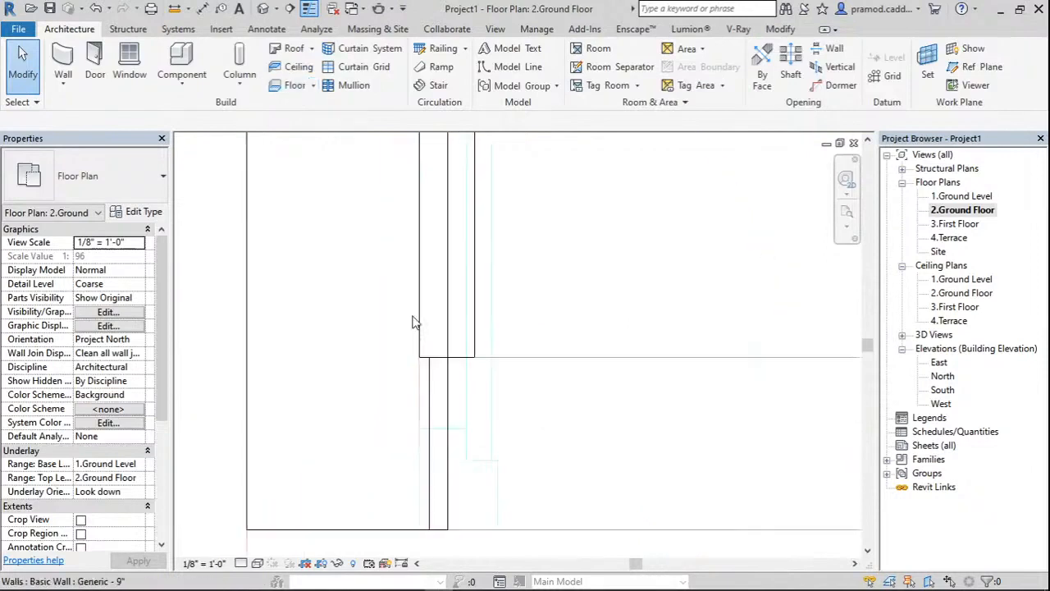
Align the jamb of the hall's entrance door with the inner face of the adjacent 9" wall.
click(780, 29)
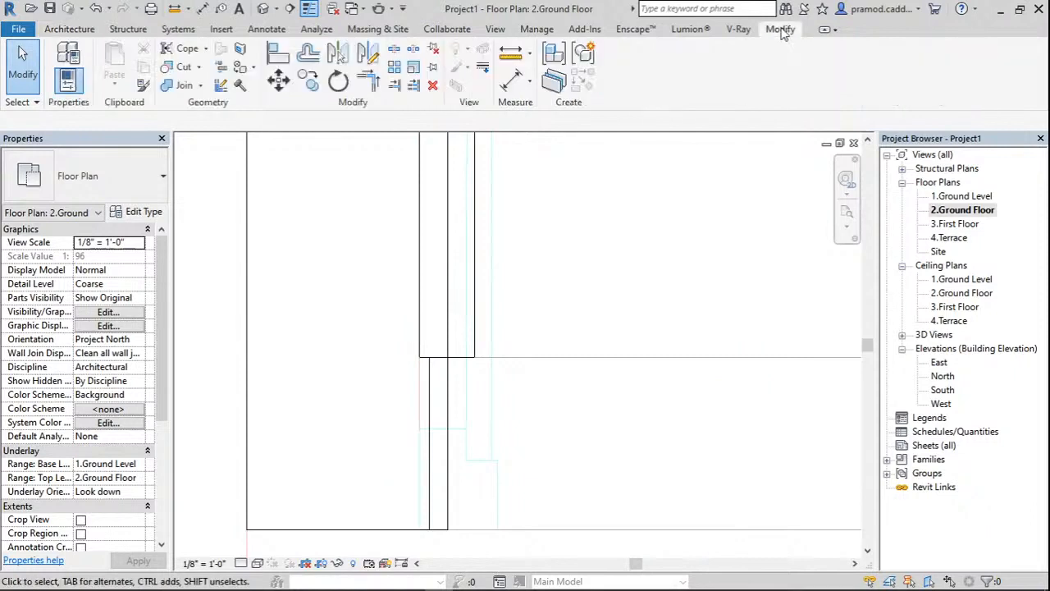
key(a)
key(l)
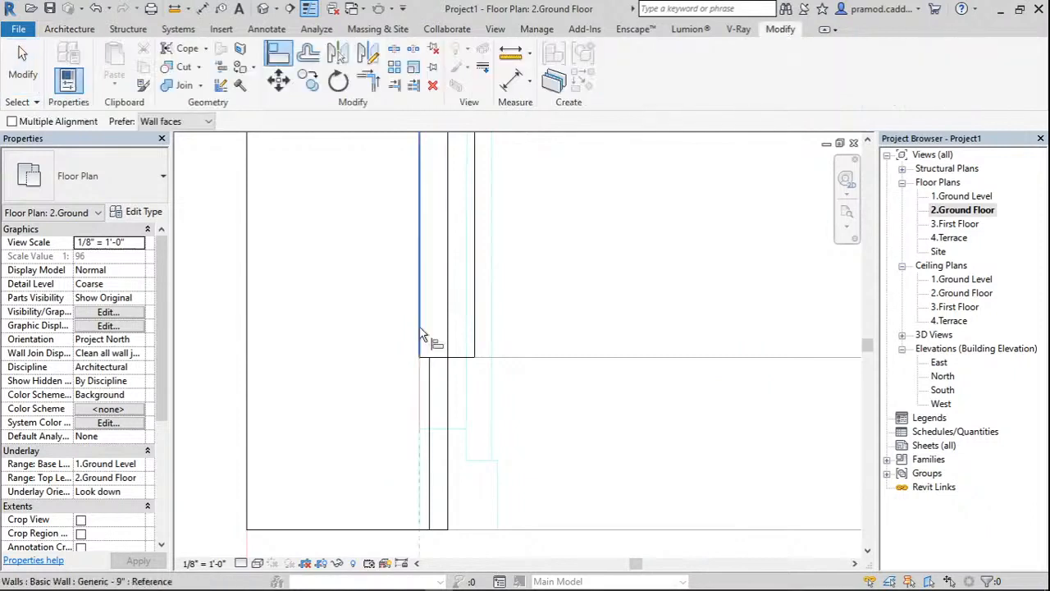
scroll(423, 336, down, 4)
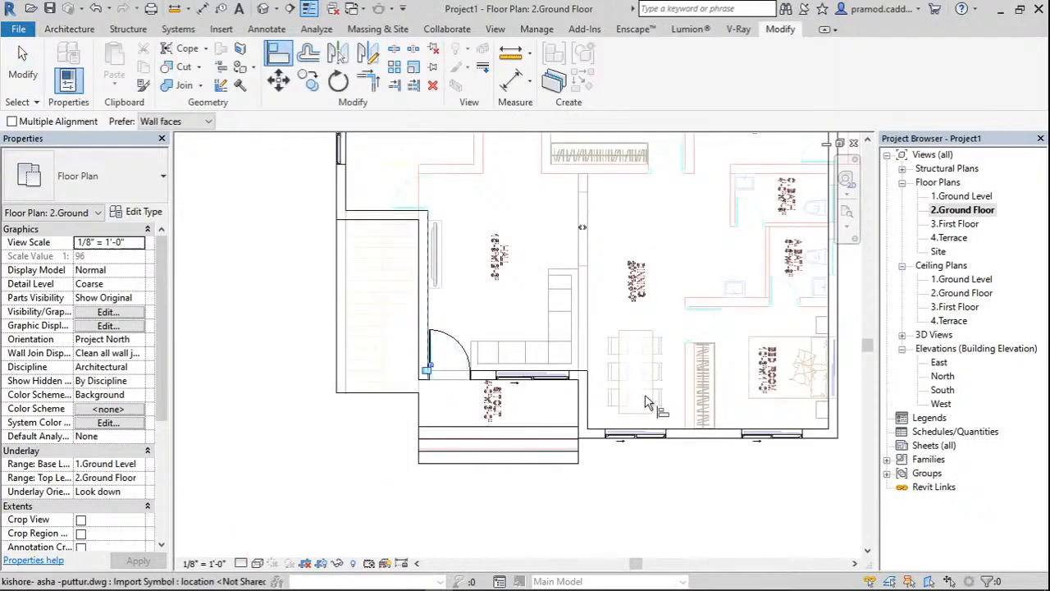
middle_drag(823, 167, 576, 332)
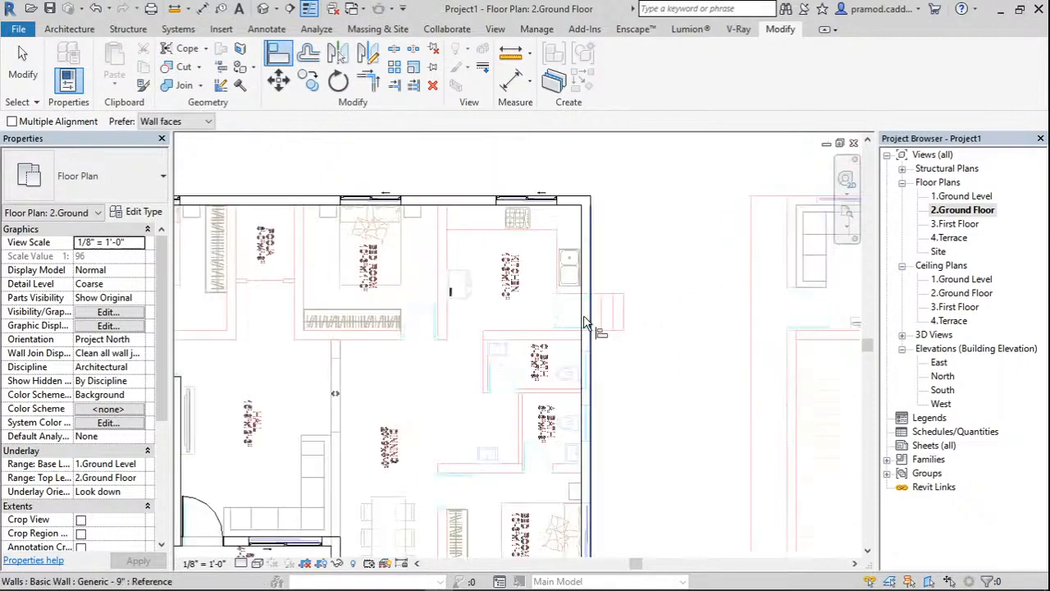
scroll(584, 322, up, 5)
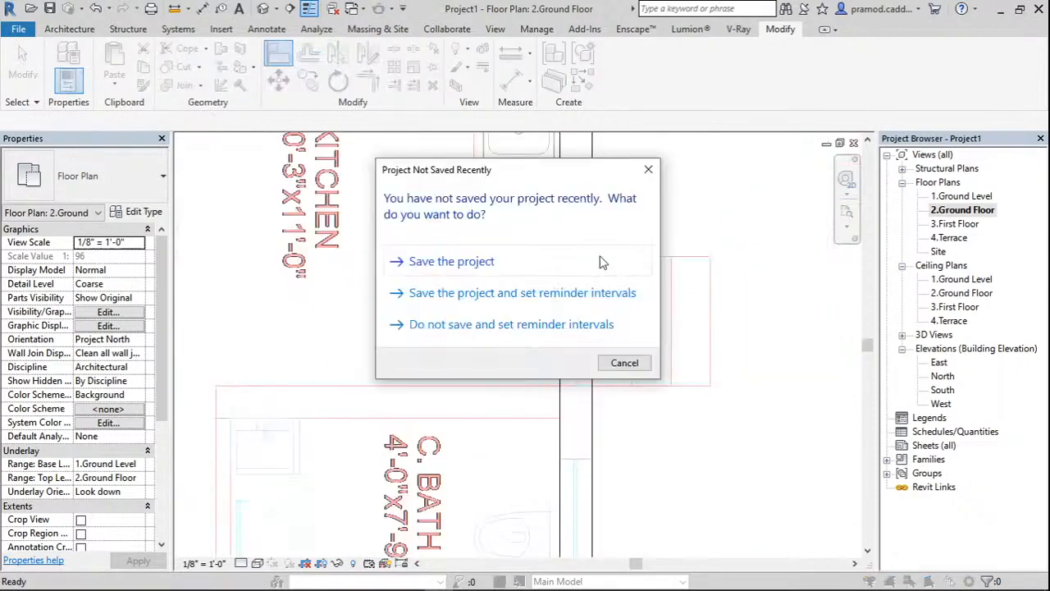
Choose to save the project and browse to the House Design folder inside floorplan hub on the Desktop.
click(600, 262)
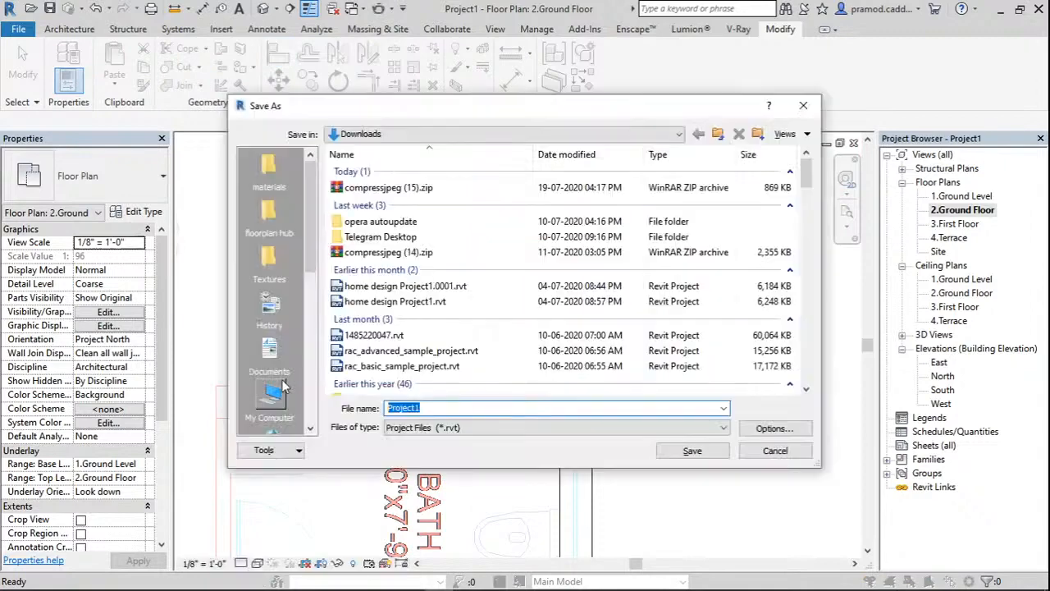
click(279, 389)
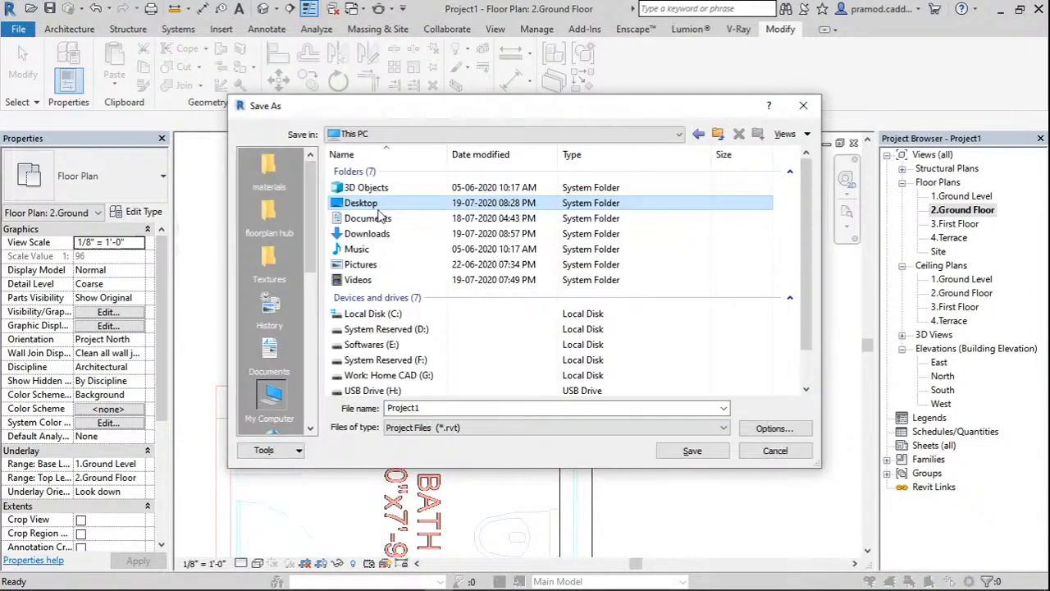
double_click(375, 208)
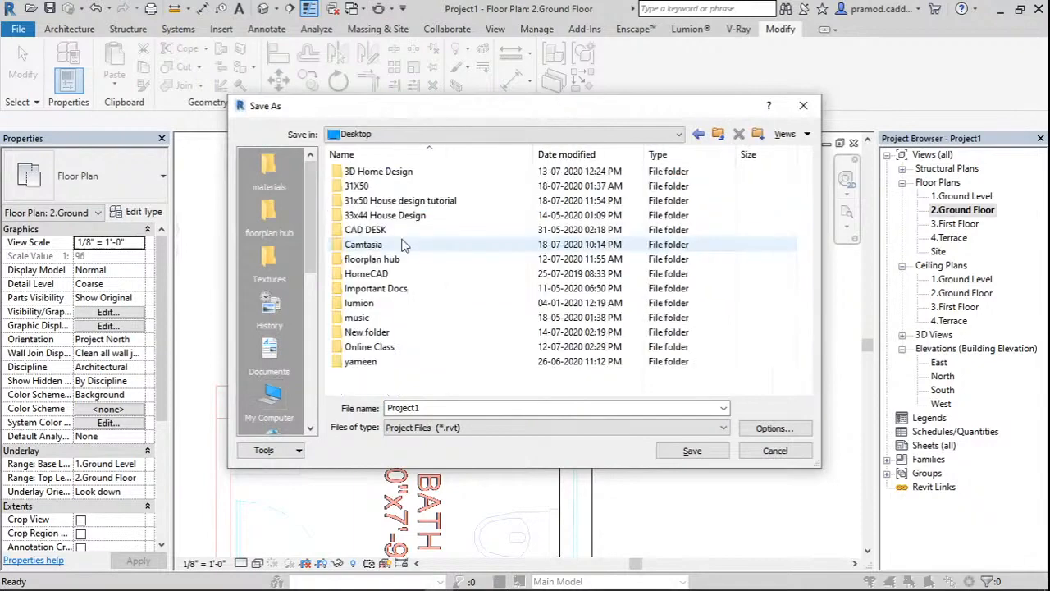
double_click(381, 258)
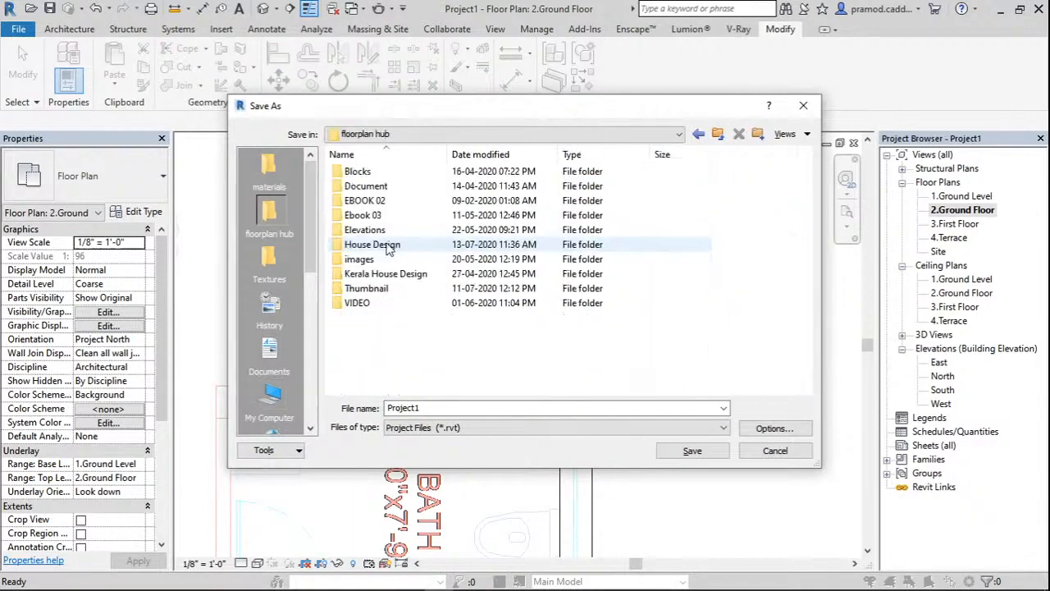
double_click(389, 248)
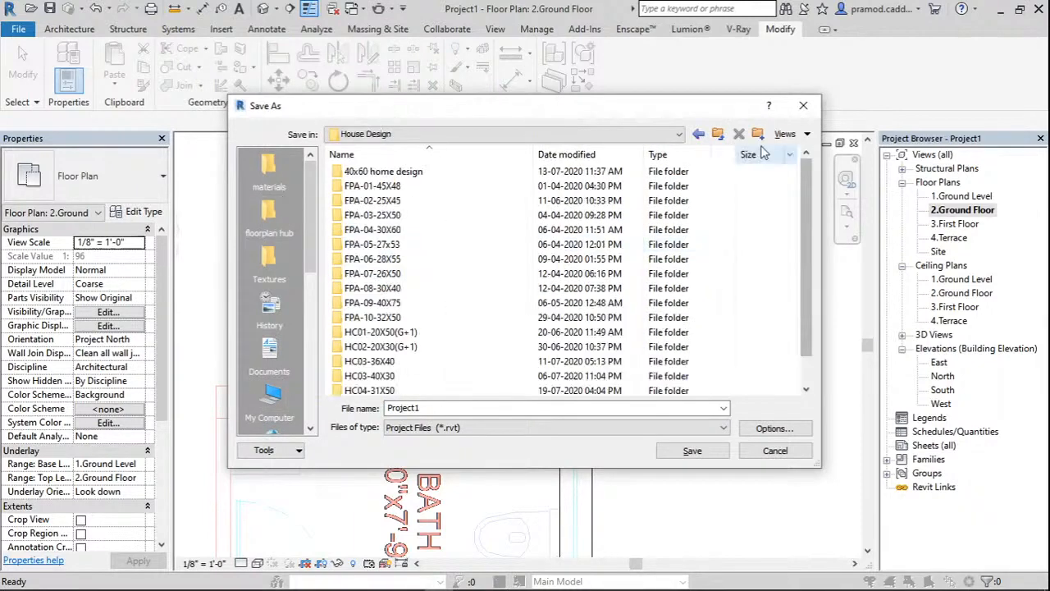
Create a new folder named HC05- and save the project in it as Project1.
click(759, 135)
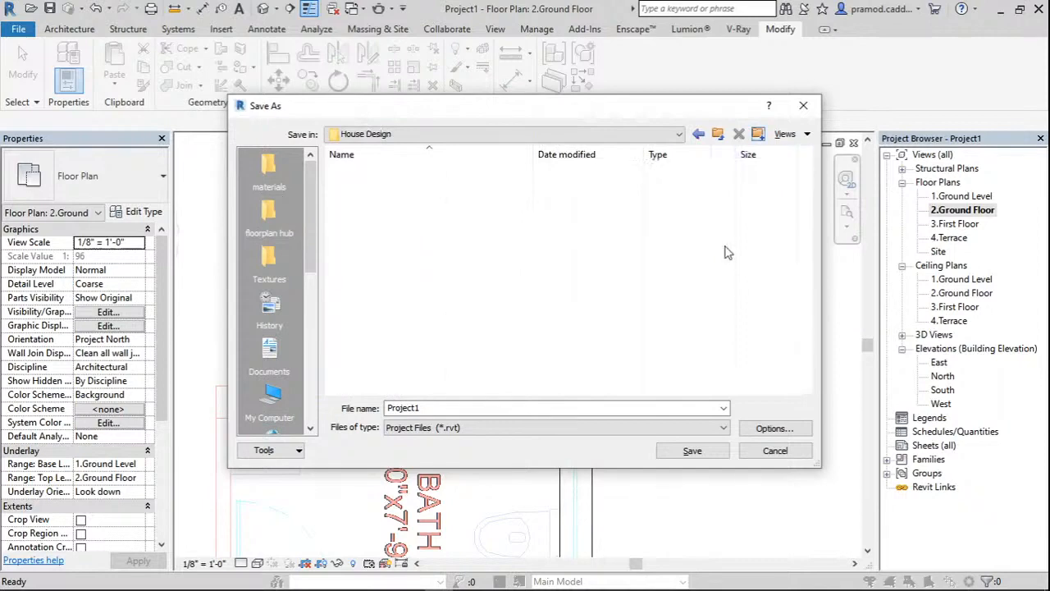
text(HC)
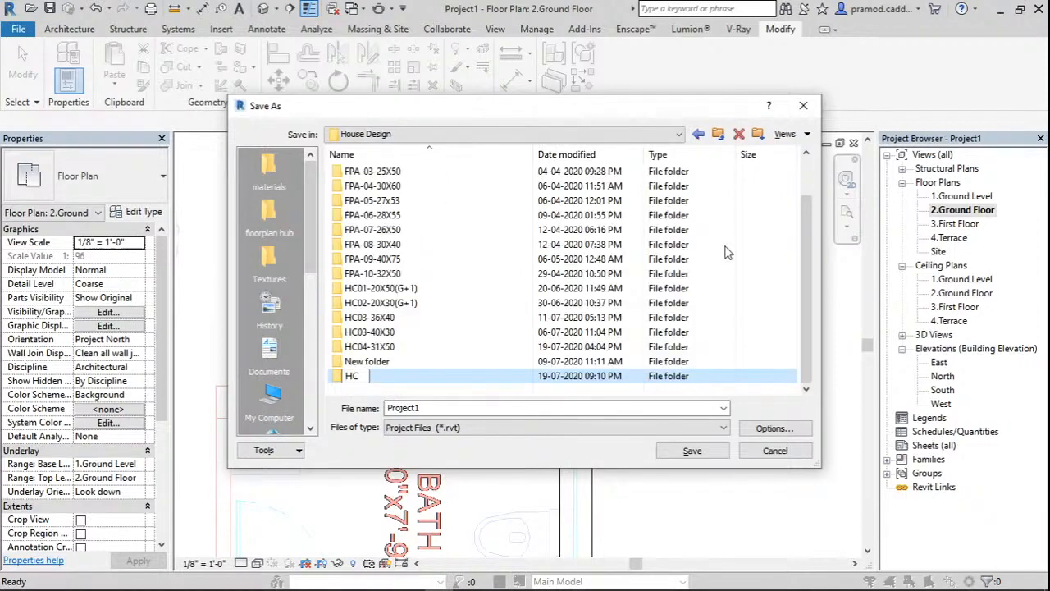
text(05)
click(702, 455)
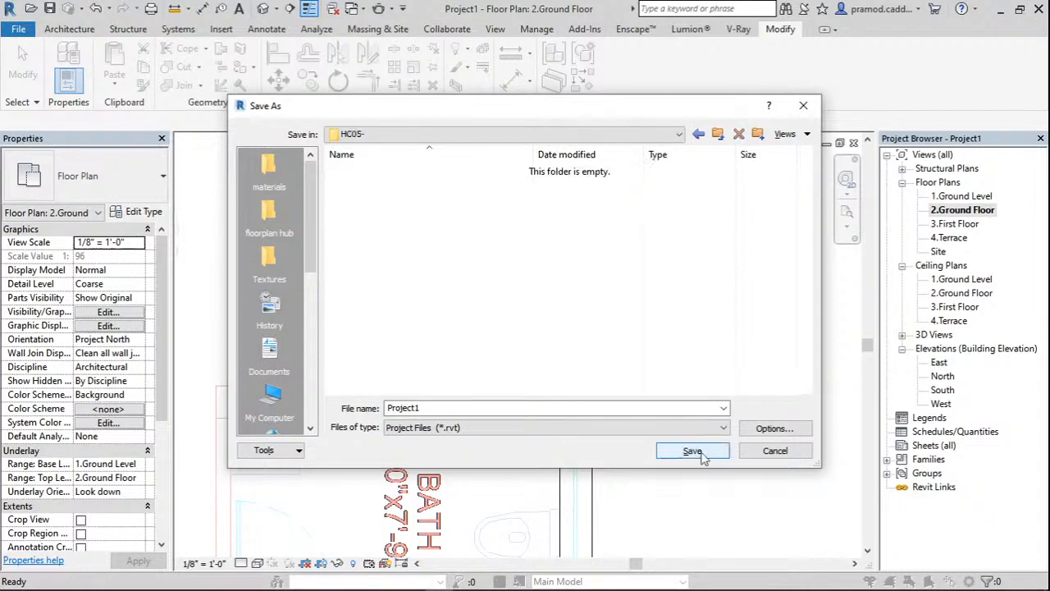
click(693, 452)
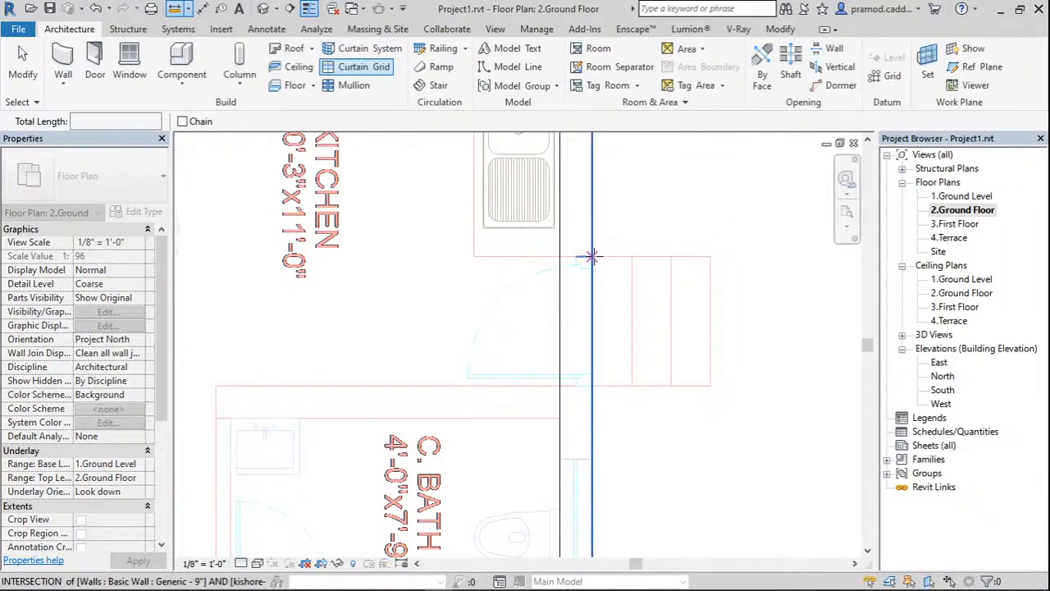
Place a 3'x7' M_Door-Interior-Single-6_Panel-Wood door in the kitchen's exterior wall at the side steps, swinging inward.
key(Escape)
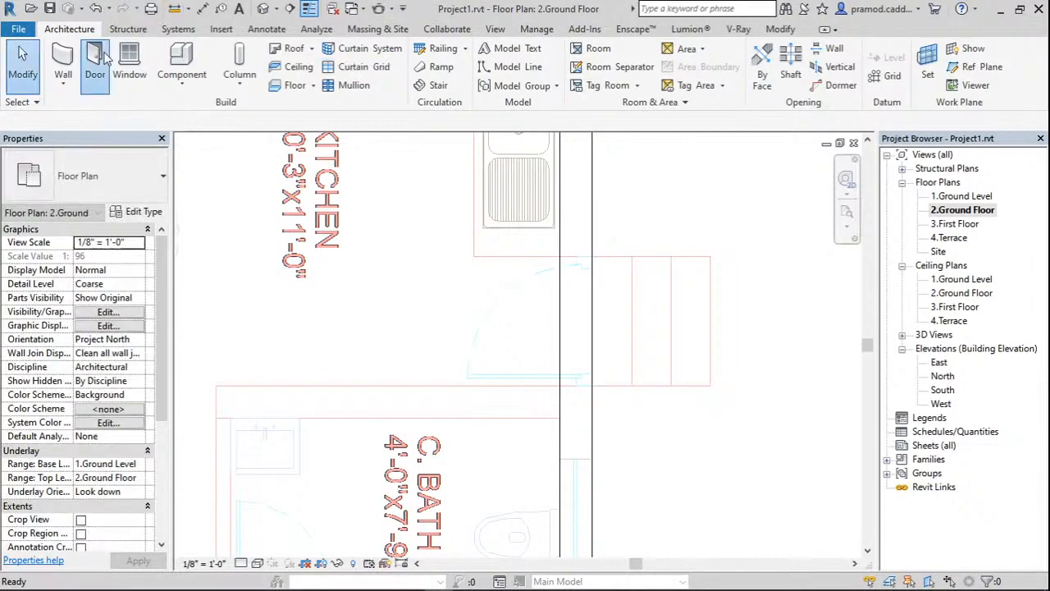
click(95, 61)
click(131, 182)
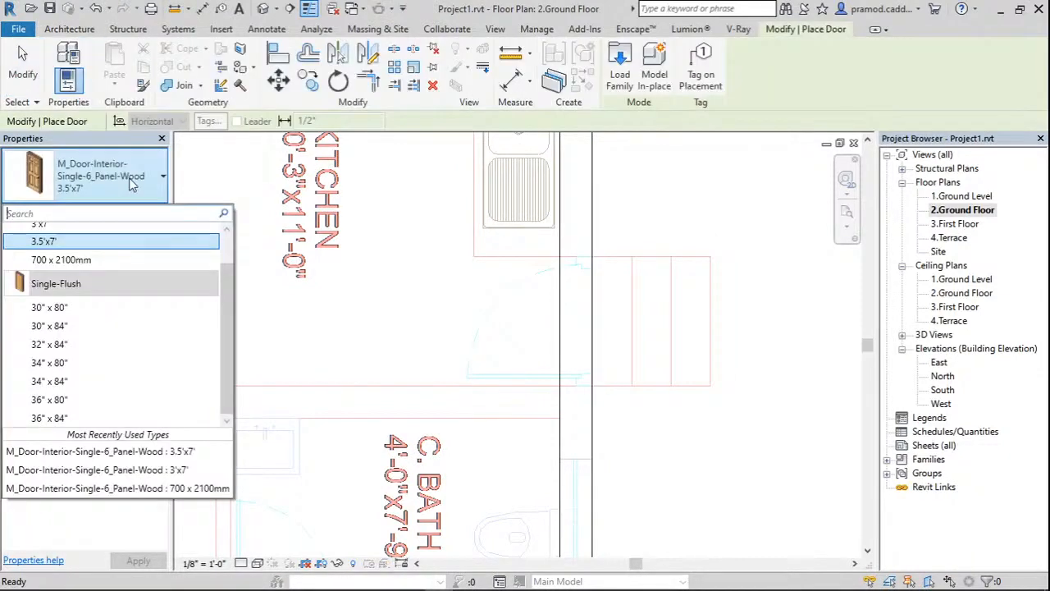
click(94, 240)
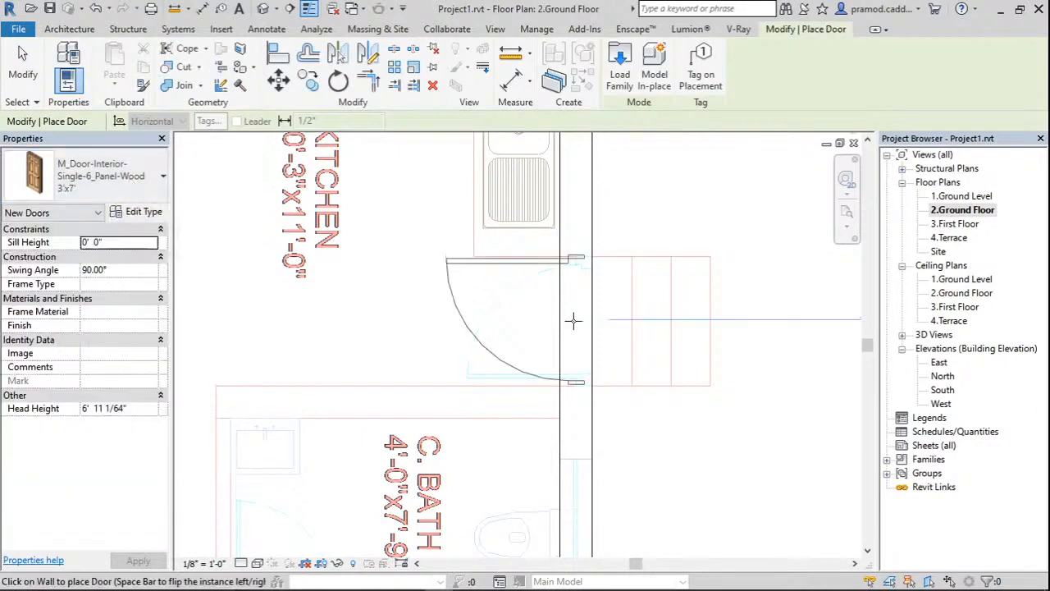
scroll(574, 321, up, 2)
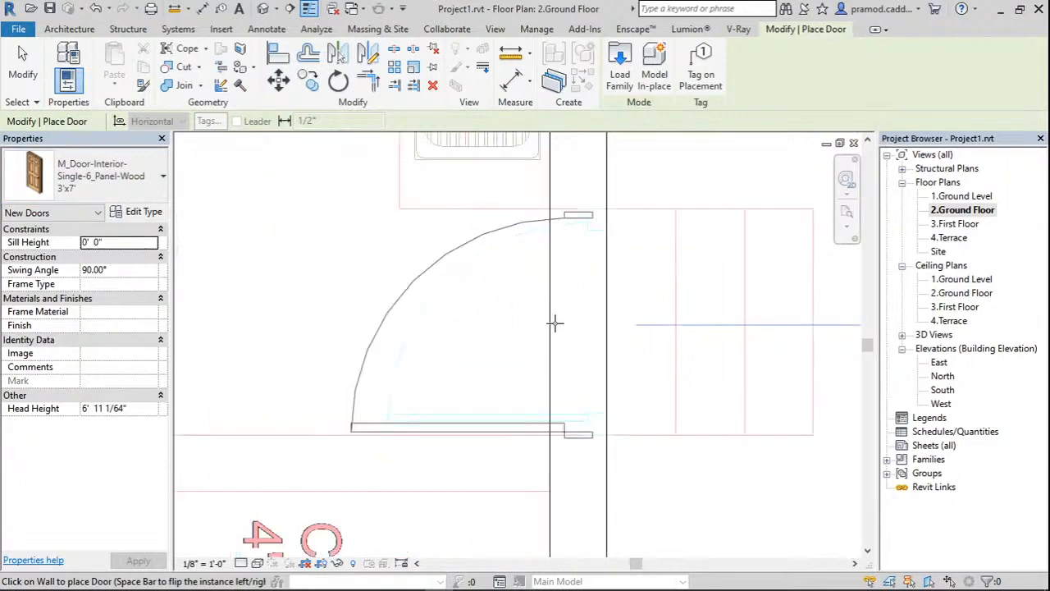
click(615, 335)
Align the lower jamb of the kitchen's exterior door with the opening line of the imported CAD plan.
key(a)
key(l)
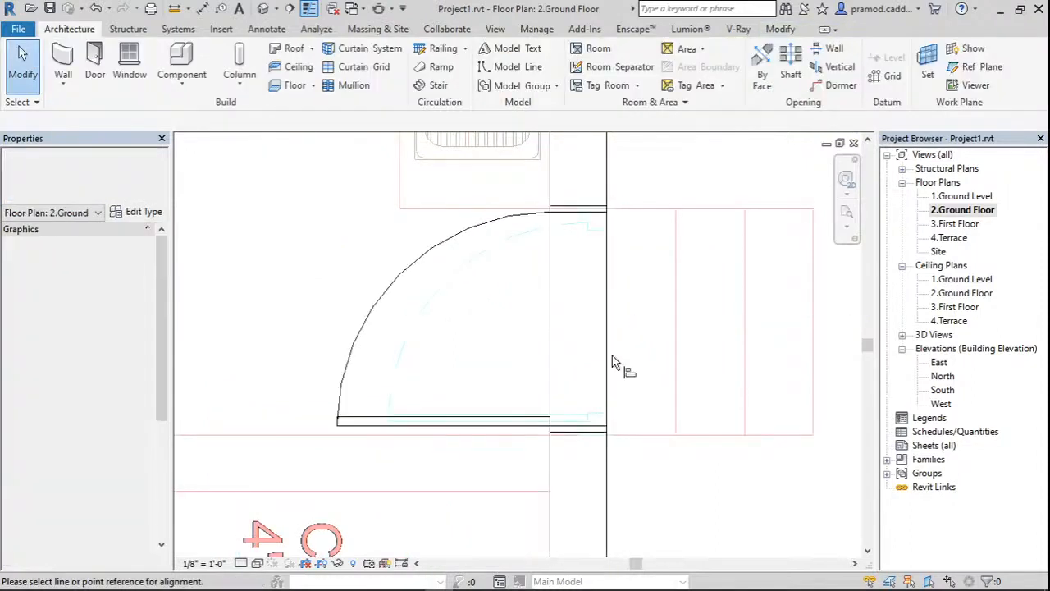
scroll(594, 425, up, 2)
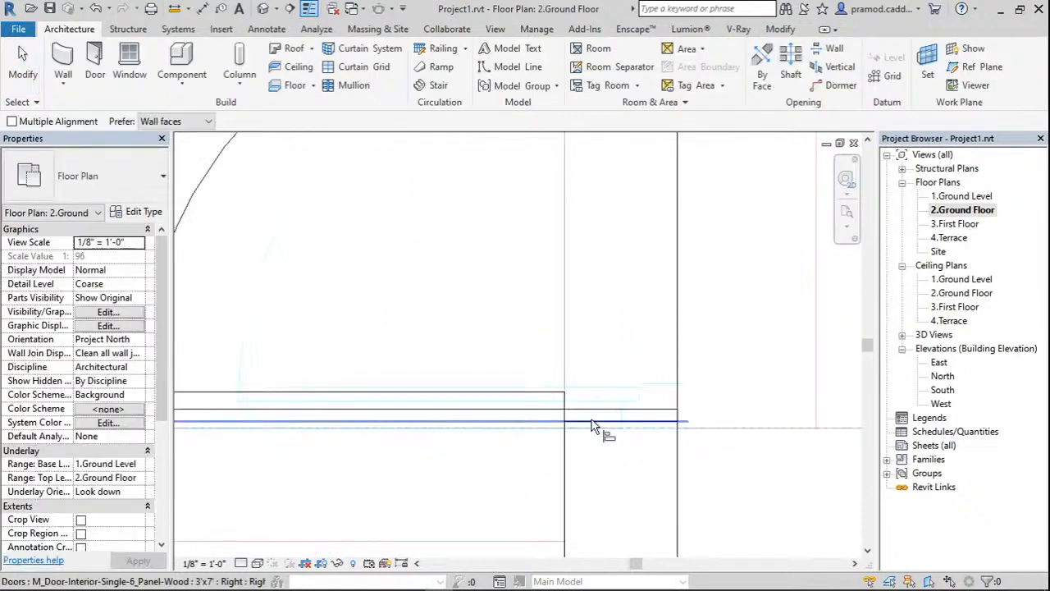
click(593, 426)
scroll(583, 424, down, 1)
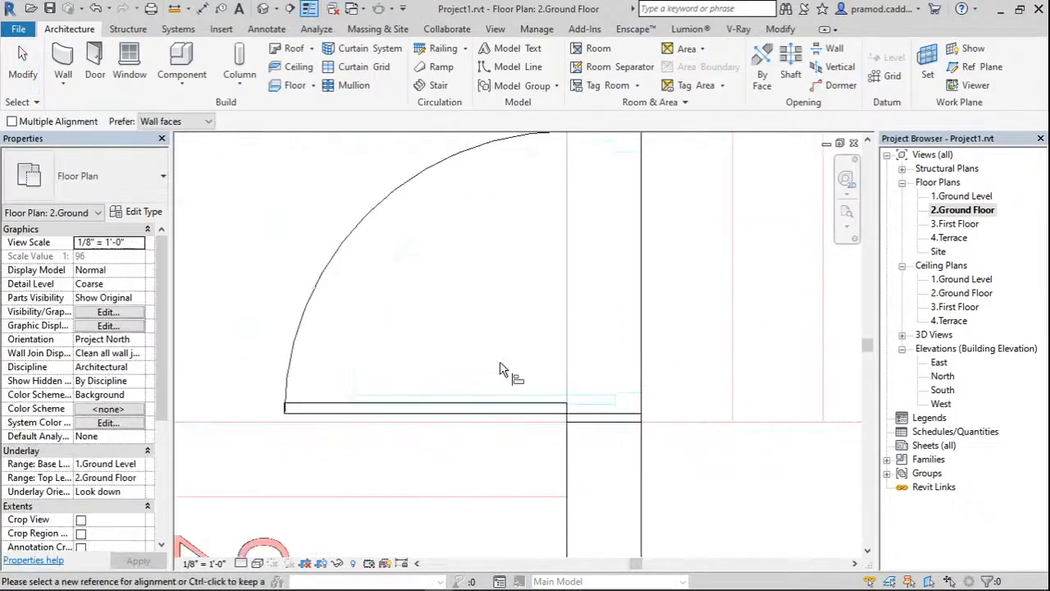
key(Escape)
key(Escape)
Place another 5'x5' M_Window-Sliding-Double window in the exterior wall behind the lower bedroom's bed, matching the CAD window.
scroll(666, 270, down, 6)
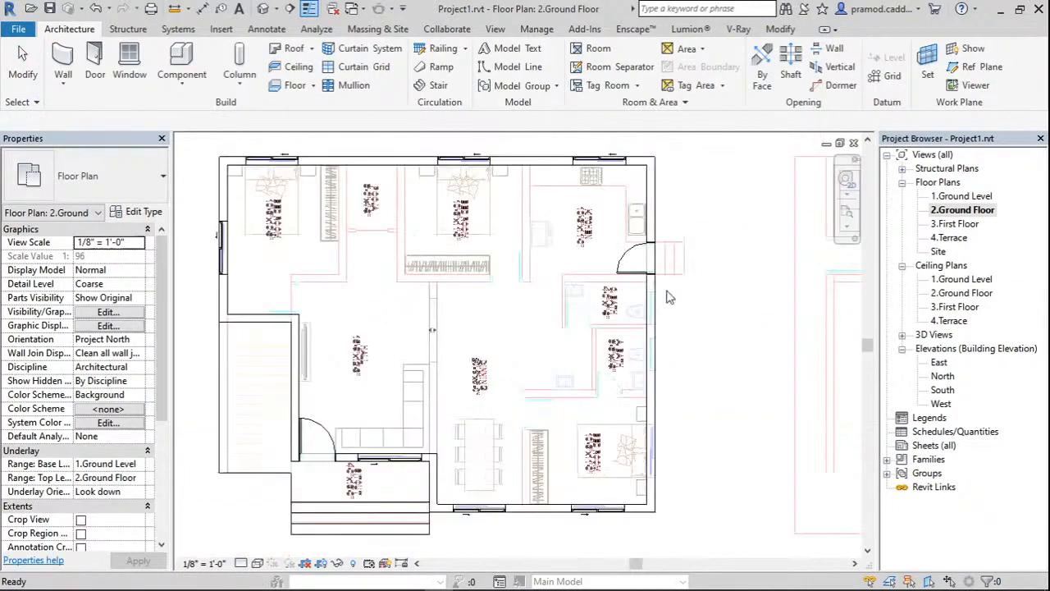
middle_drag(669, 297, 699, 280)
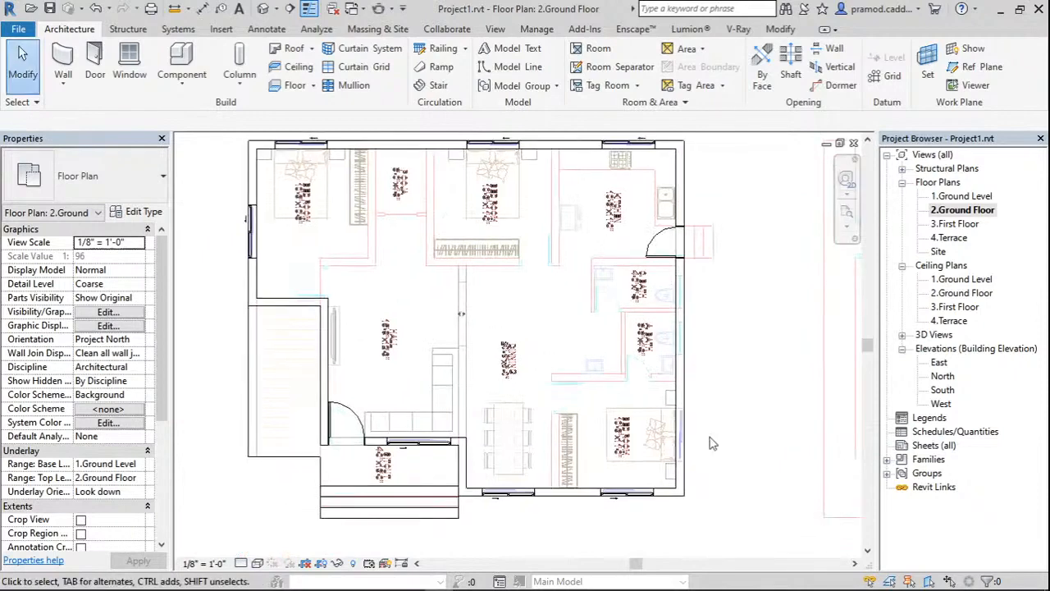
scroll(712, 443, up, 3)
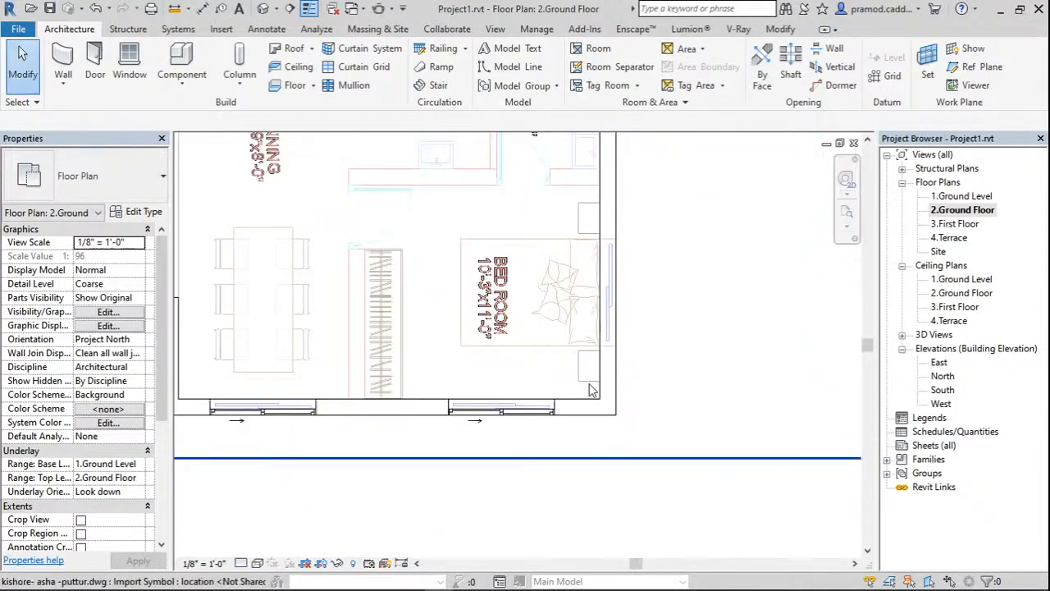
scroll(594, 390, up, 1)
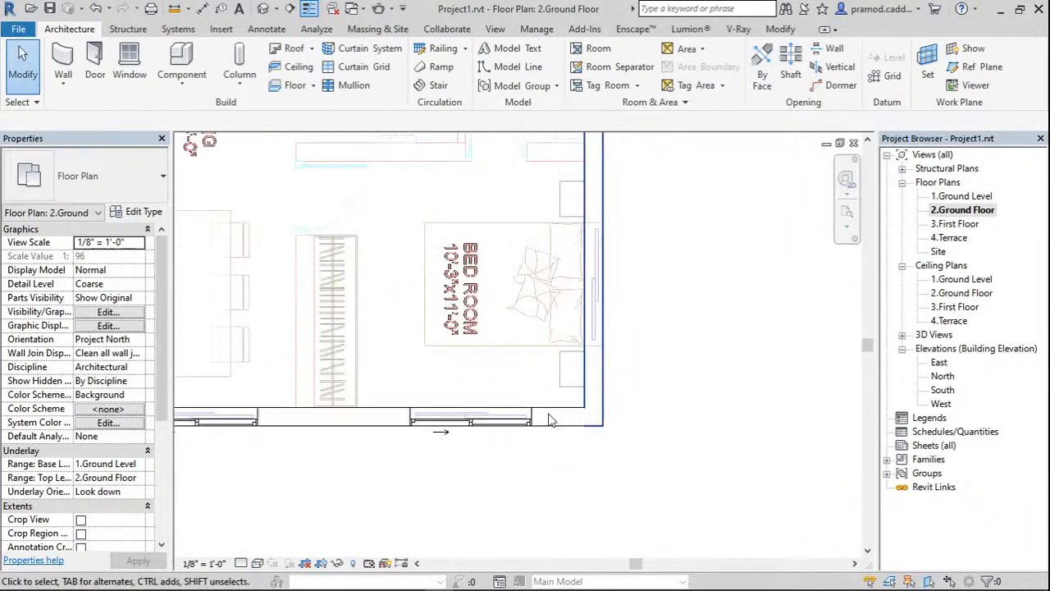
click(527, 421)
middle_drag(631, 221, 684, 269)
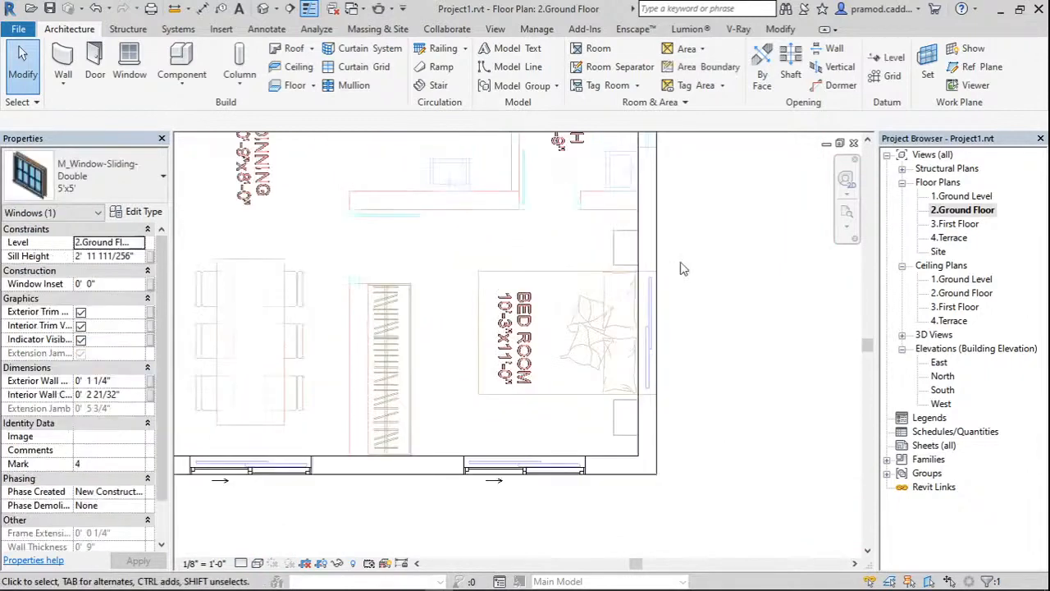
click(21, 53)
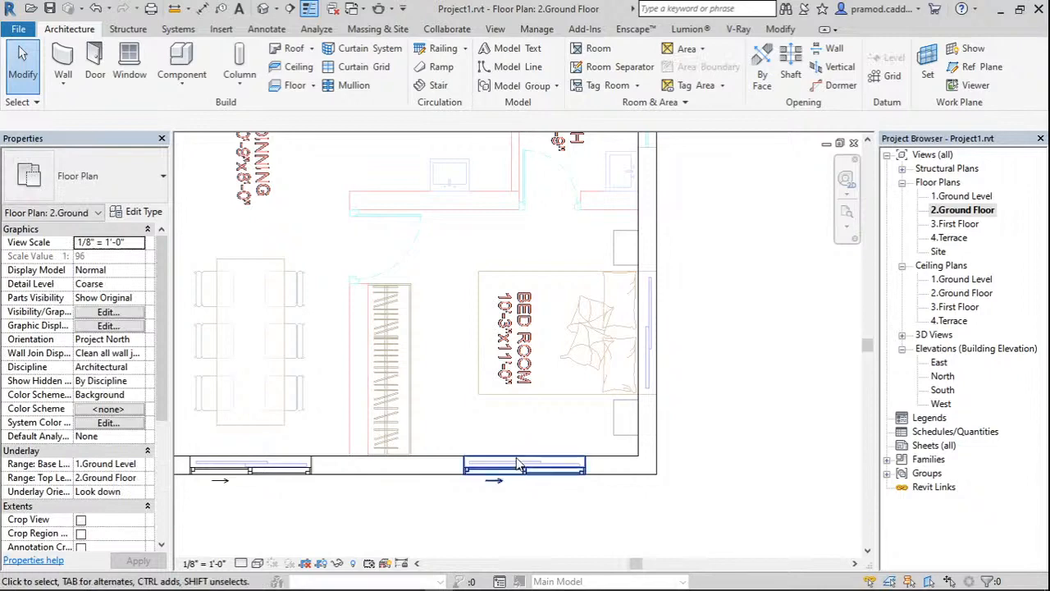
click(517, 465)
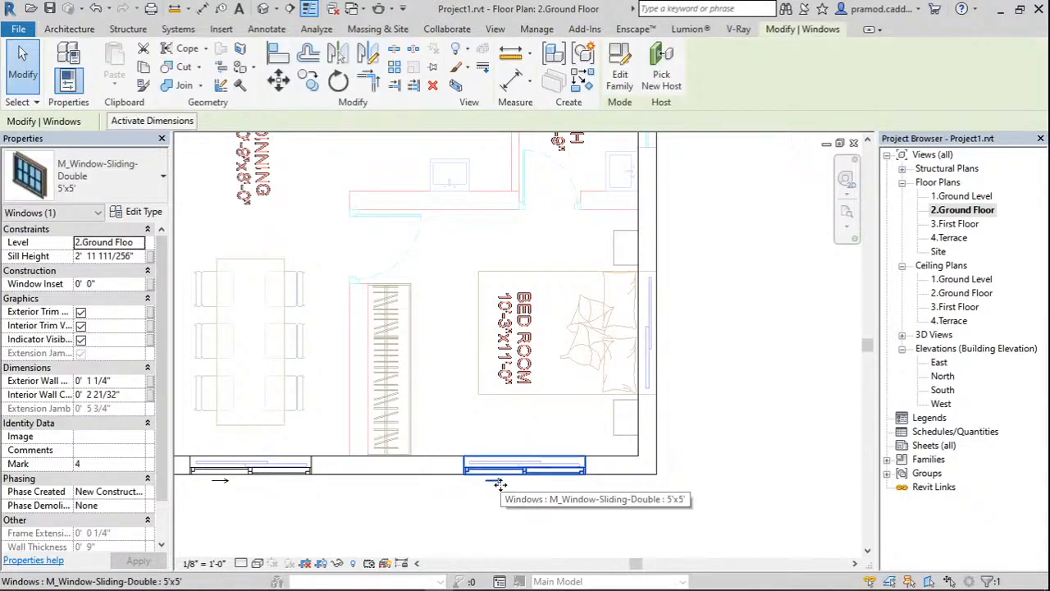
click(584, 79)
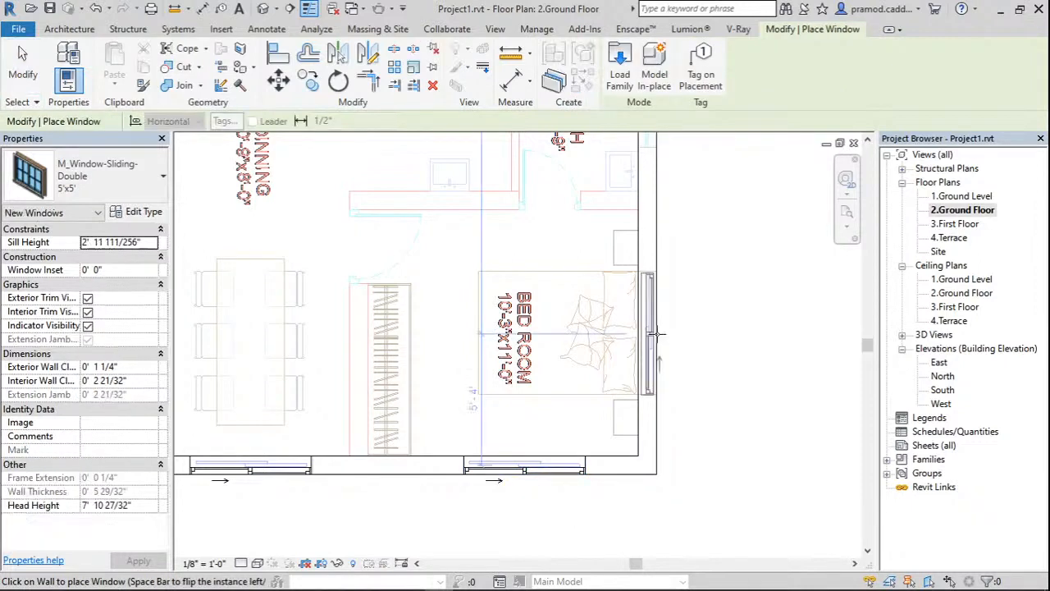
key(Escape)
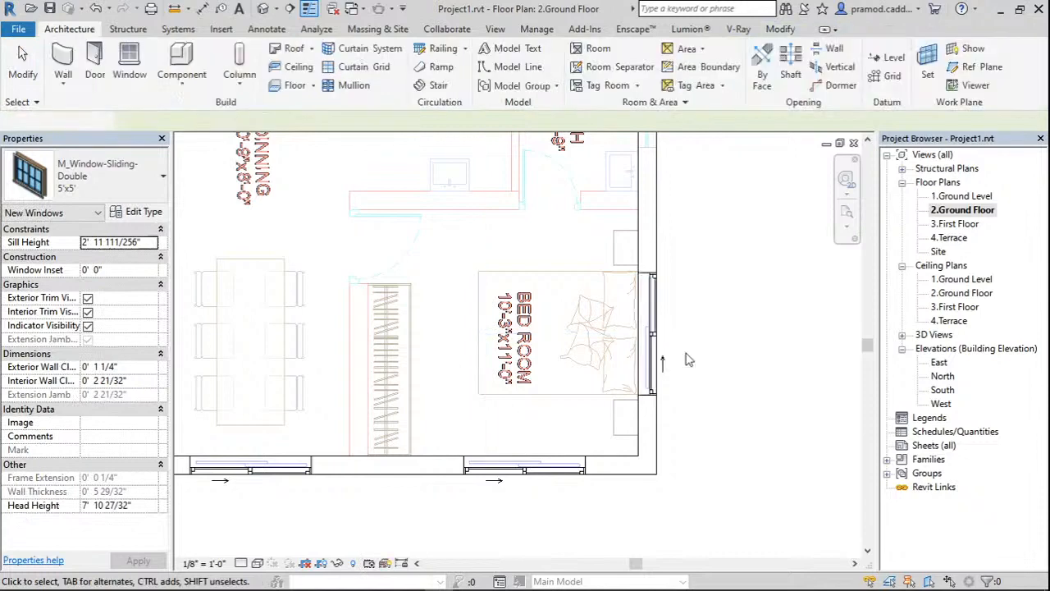
Open the 3.First Floor plan view and set its underlay base level to 1.Ground Level.
scroll(693, 365, down, 4)
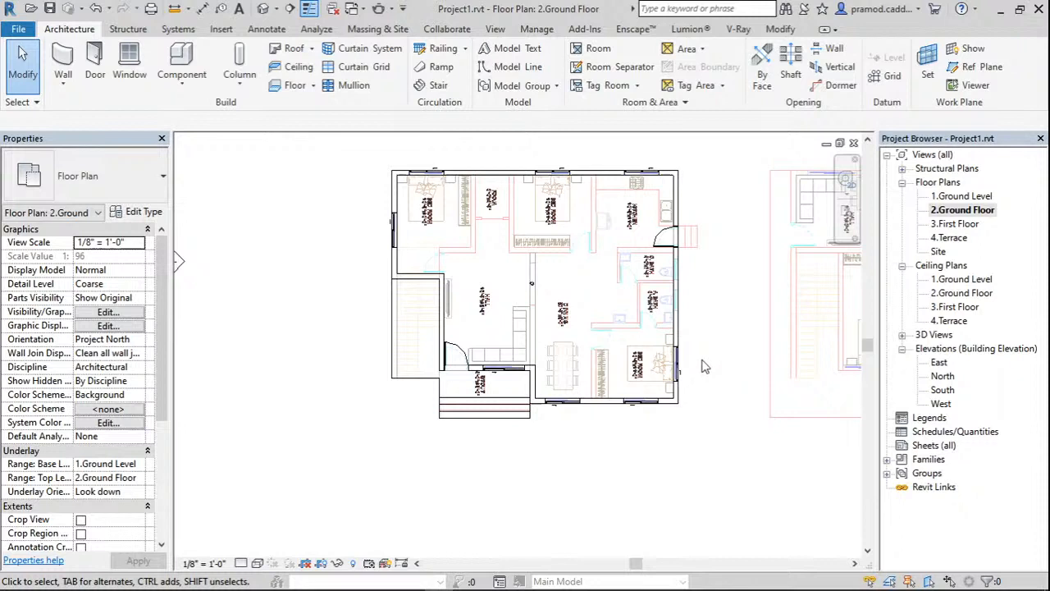
middle_drag(702, 361, 520, 351)
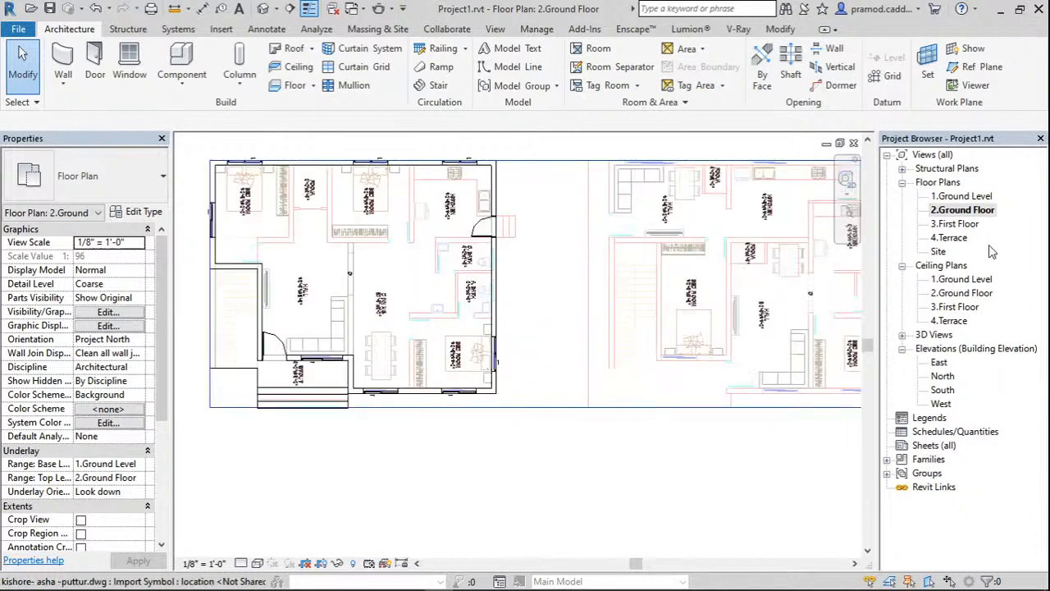
double_click(954, 224)
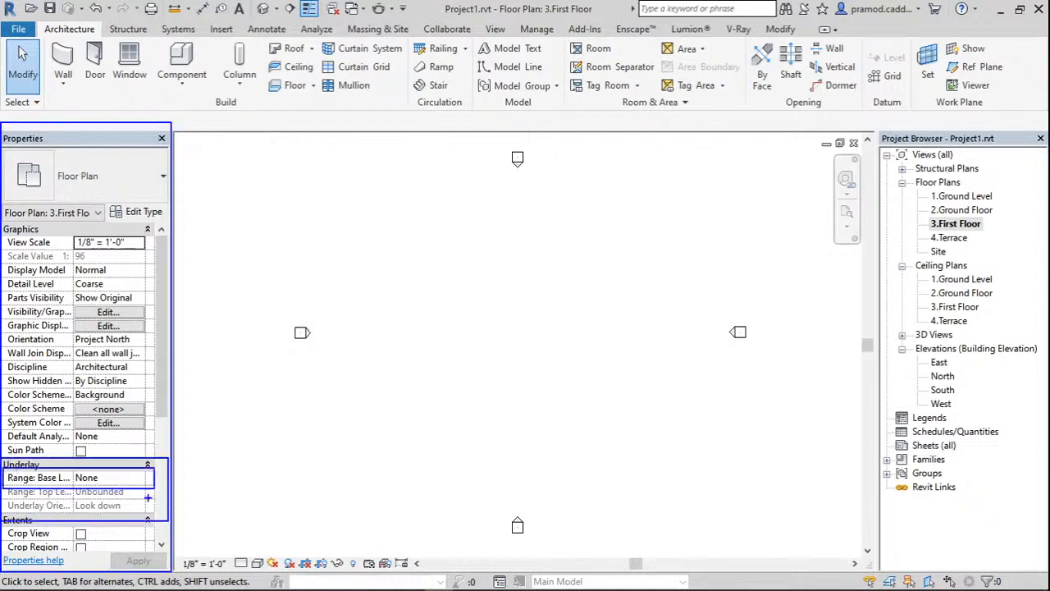
click(138, 479)
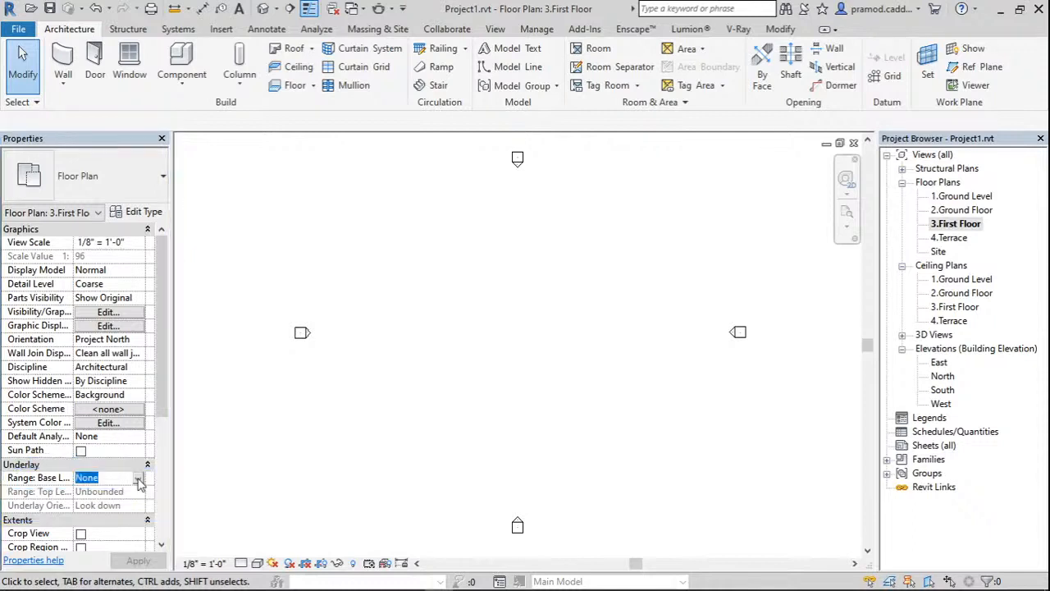
click(139, 480)
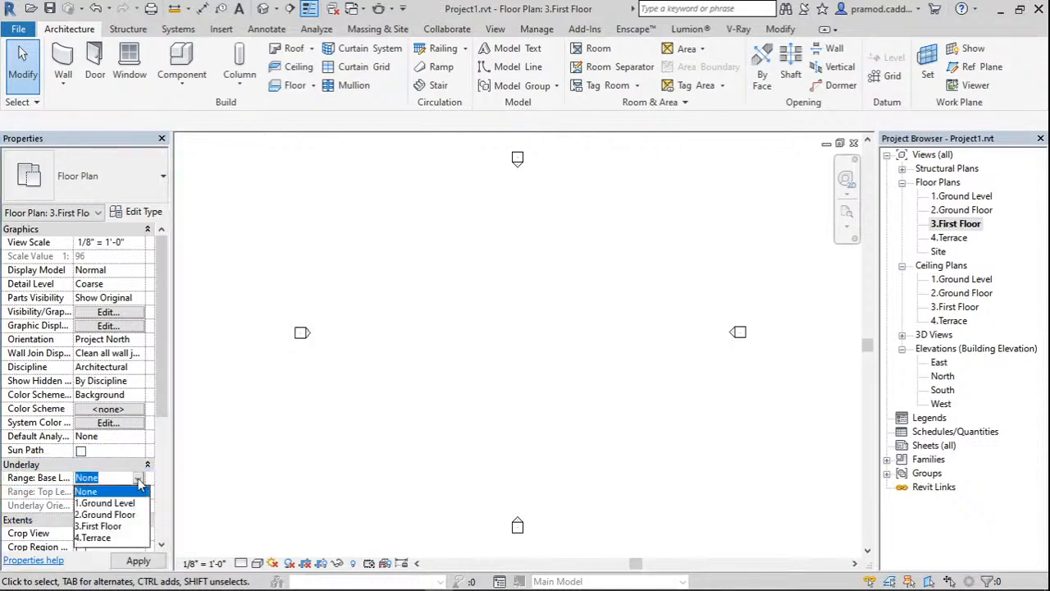
click(105, 502)
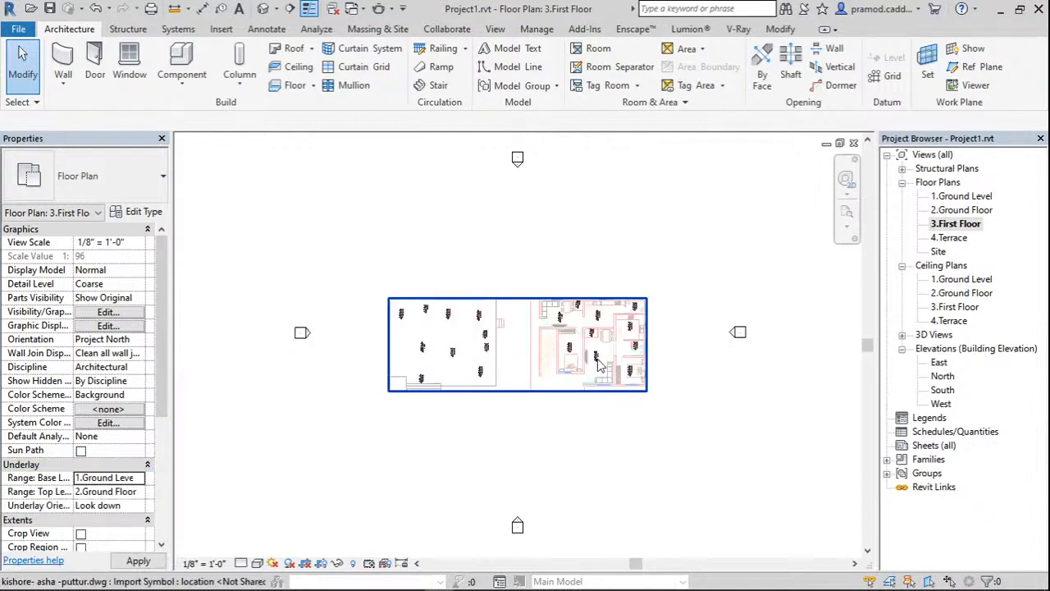
Draw Generic - 9" architectural walls up to 4.Terrace along the upper and right-hand outer edges of the first-floor CAD plan.
scroll(600, 365, up, 5)
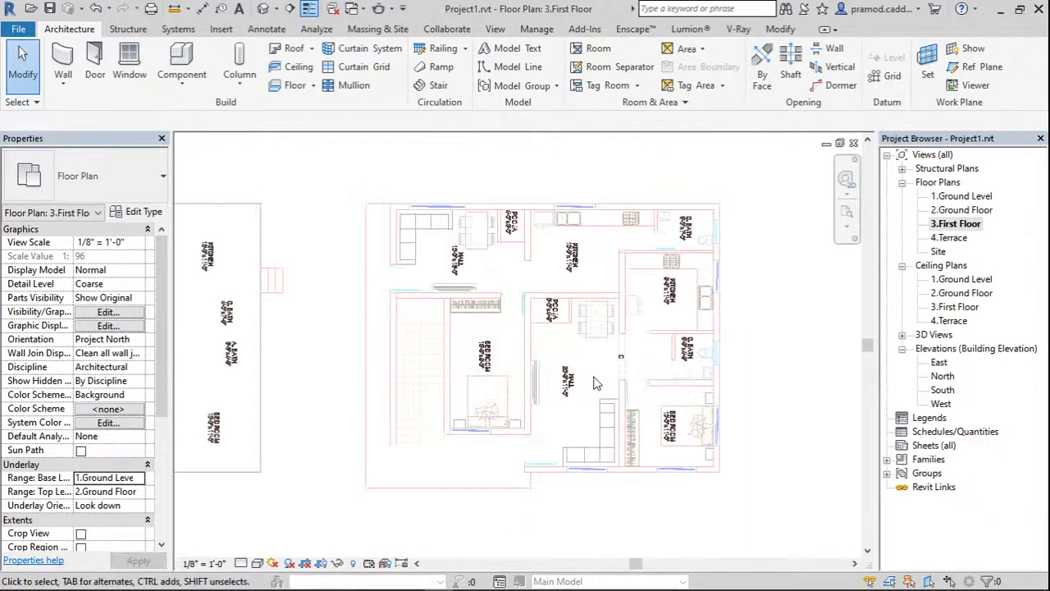
click(63, 81)
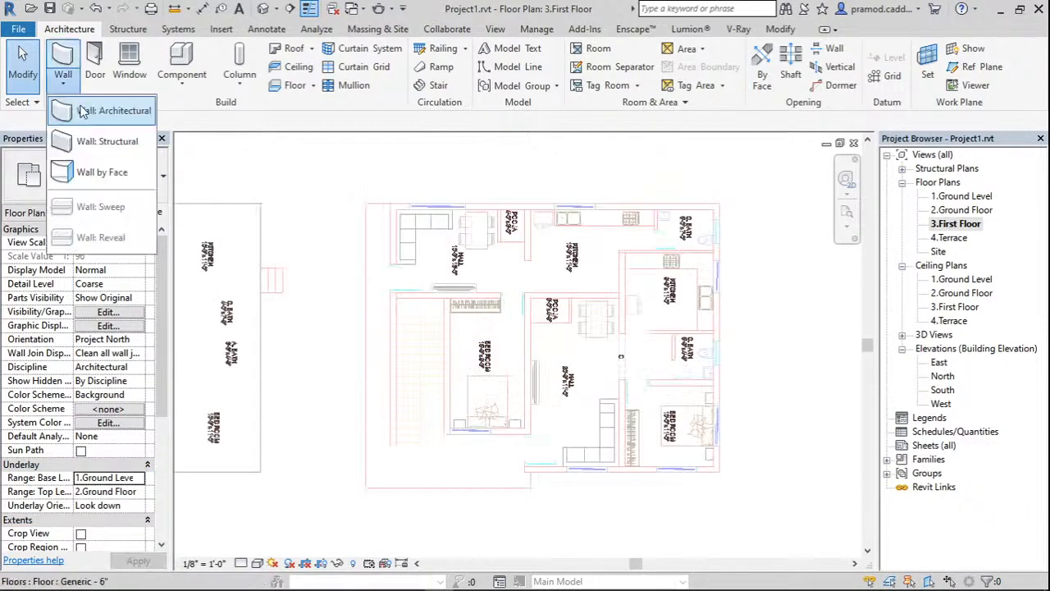
click(82, 110)
scroll(388, 196, up, 2)
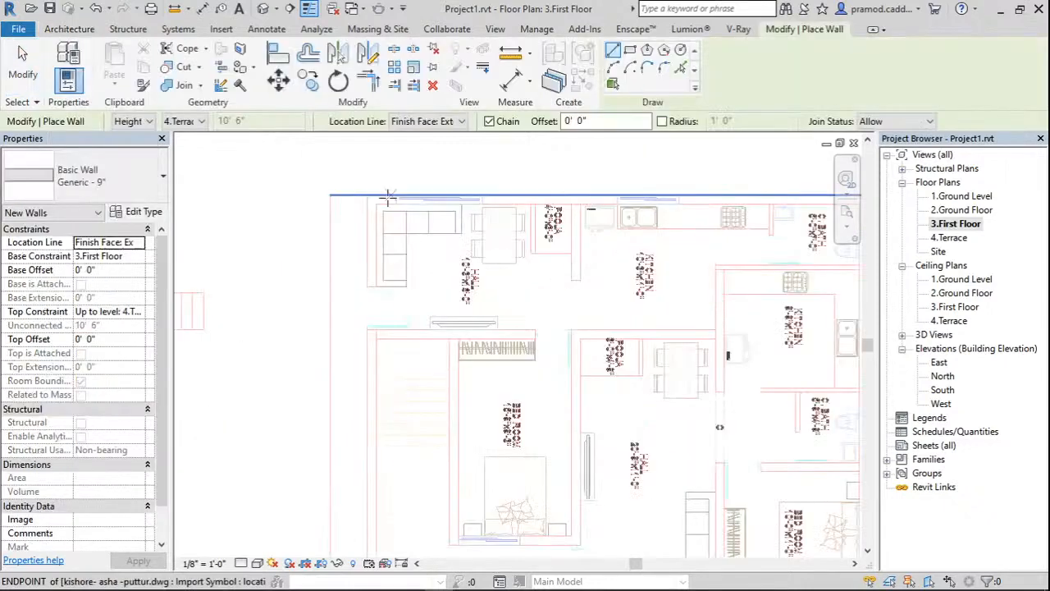
click(388, 197)
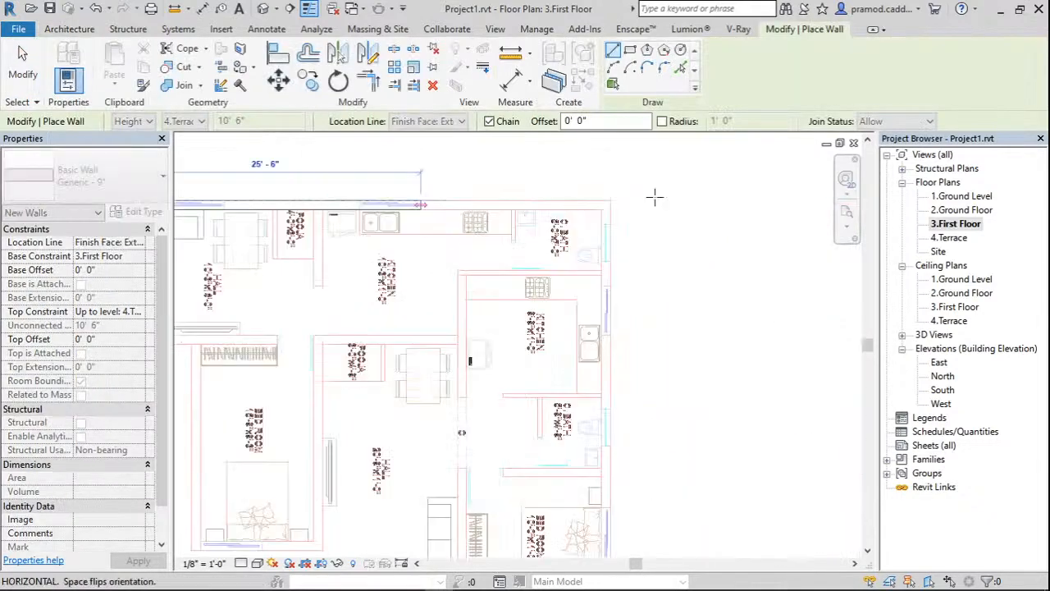
click(611, 200)
scroll(612, 247, down, 1)
middle_drag(612, 411, 650, 205)
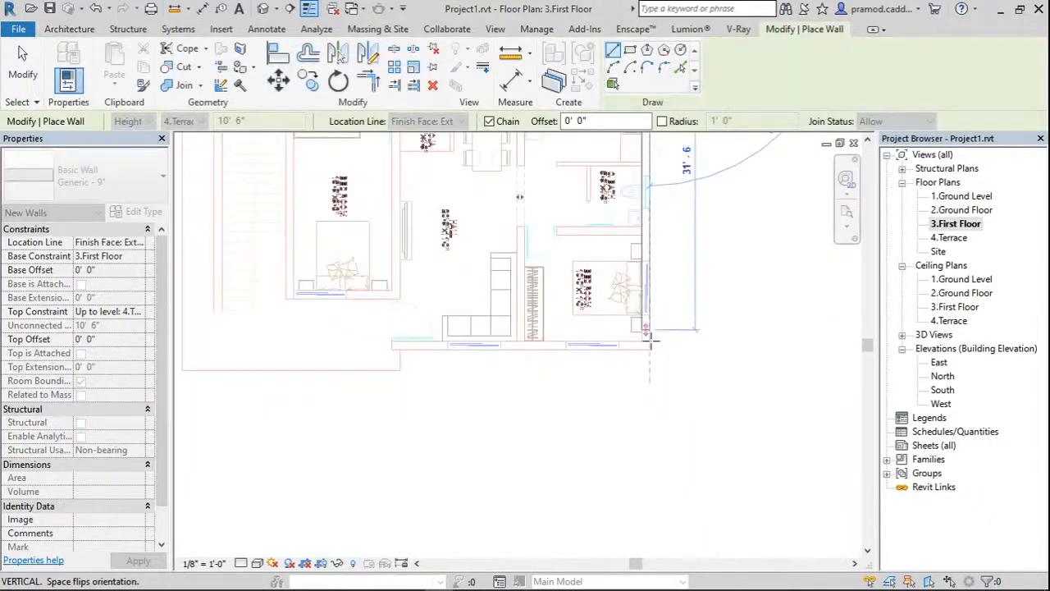
click(650, 344)
Continue the exterior walls along the CAD plan's lower edge, around the stepped bedroom and staircase side, and back along the hall.
scroll(353, 350, up, 1)
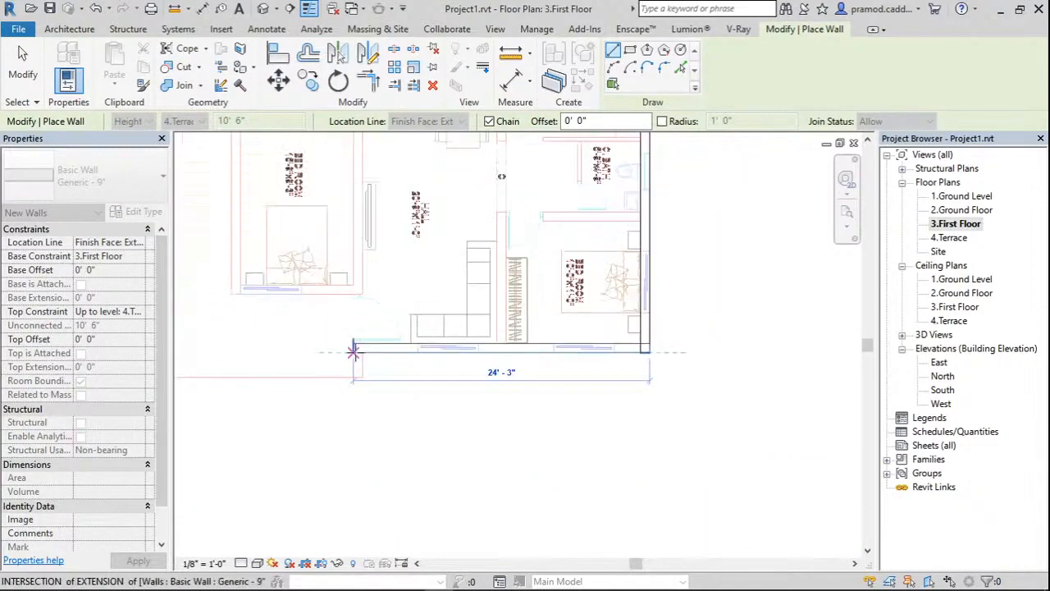
click(353, 351)
click(352, 294)
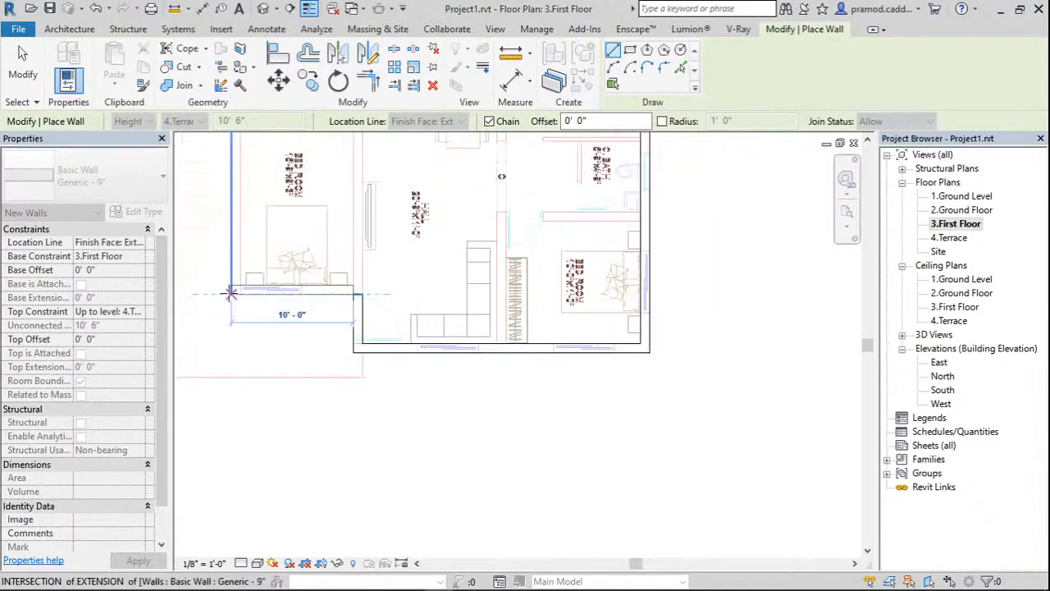
click(230, 293)
middle_drag(230, 292, 529, 431)
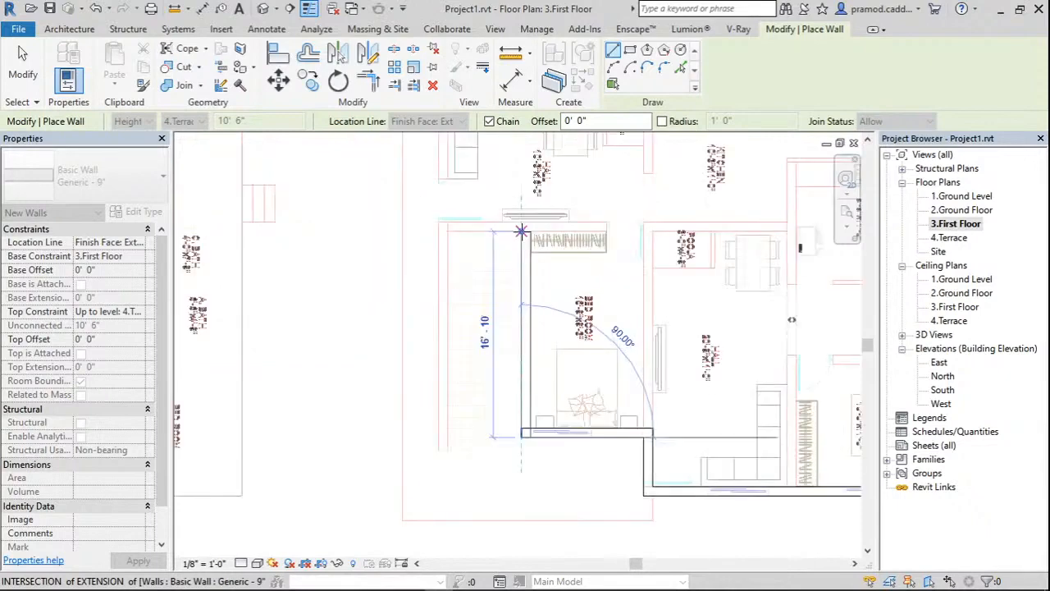
click(522, 232)
click(439, 232)
middle_drag(443, 200, 460, 250)
Draw the staircase's outer Generic - 9" wall, 17'-11" long, from its lower CAD end to the hall corner.
click(425, 427)
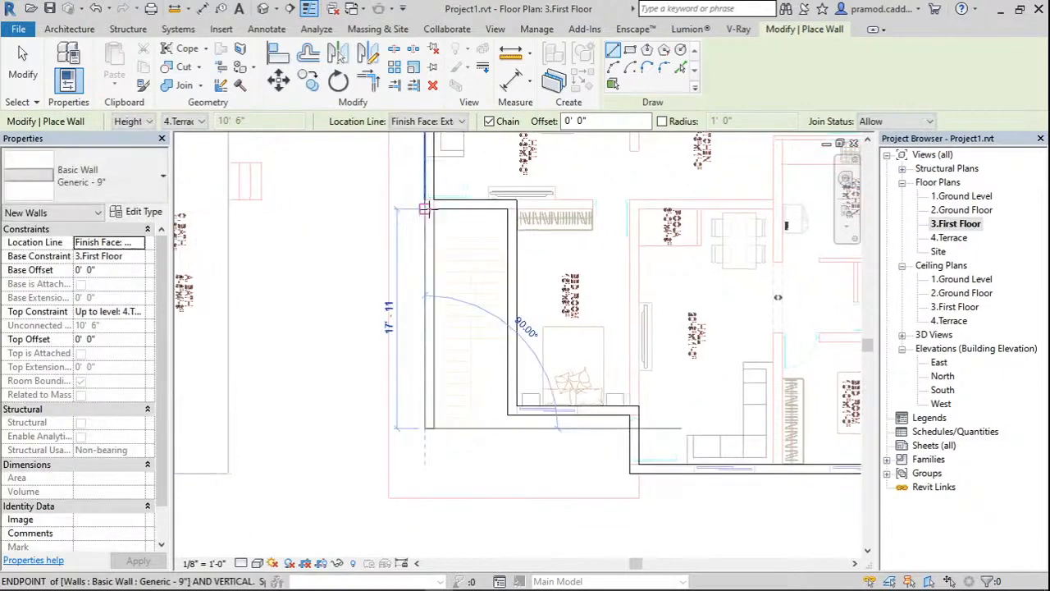
click(425, 209)
scroll(284, 342, down, 3)
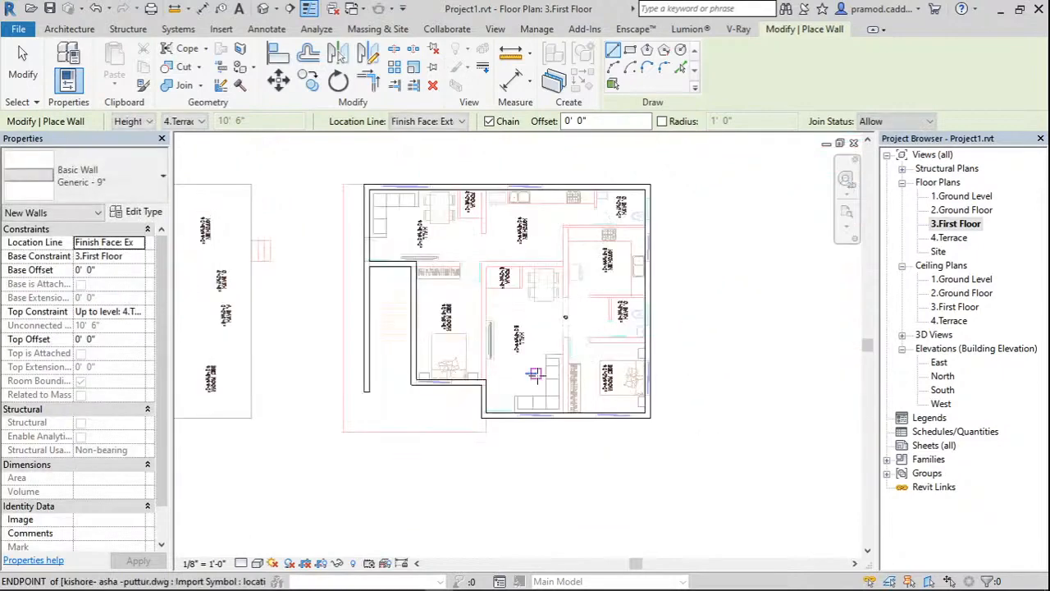
key(Escape)
Place 5'x5' M_Window-Sliding-Double windows in the right-hand and lower exterior walls of the lower-right bedroom, matching the CAD windows.
middle_drag(456, 260, 464, 299)
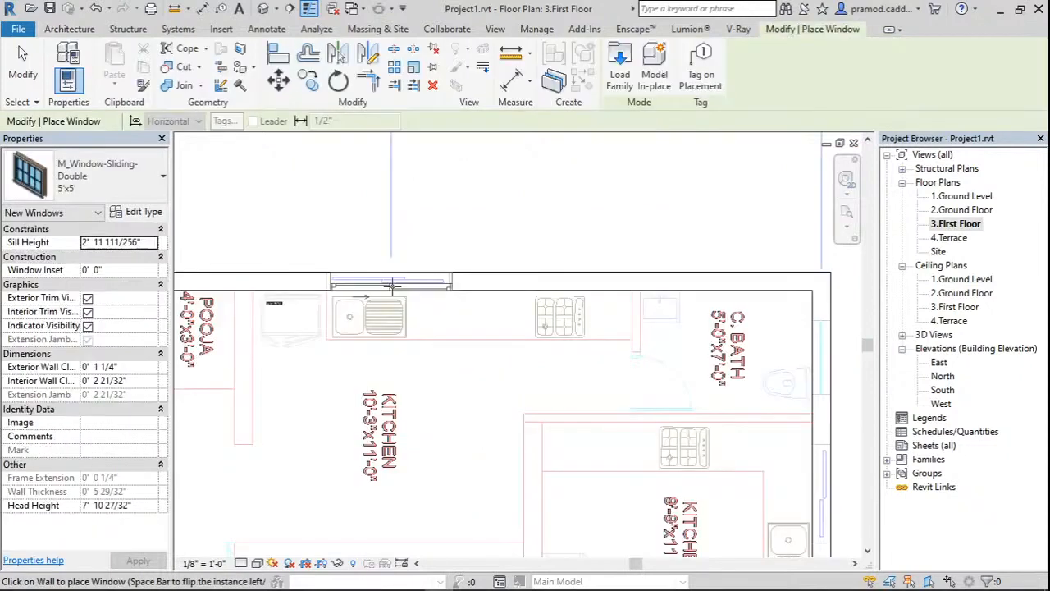
scroll(392, 286, down, 2)
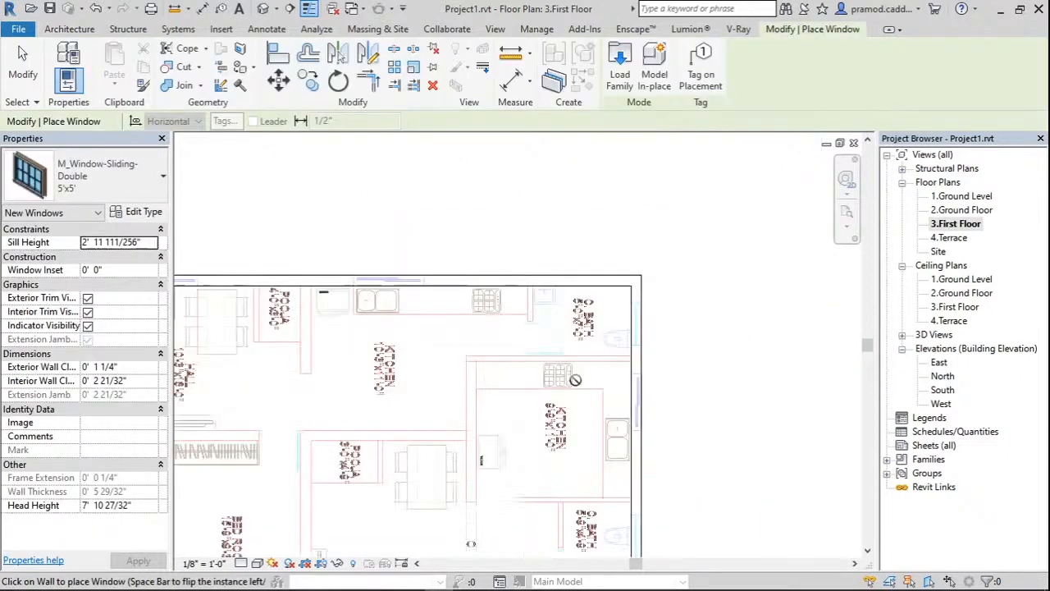
scroll(575, 380, down, 1)
middle_drag(575, 380, 563, 274)
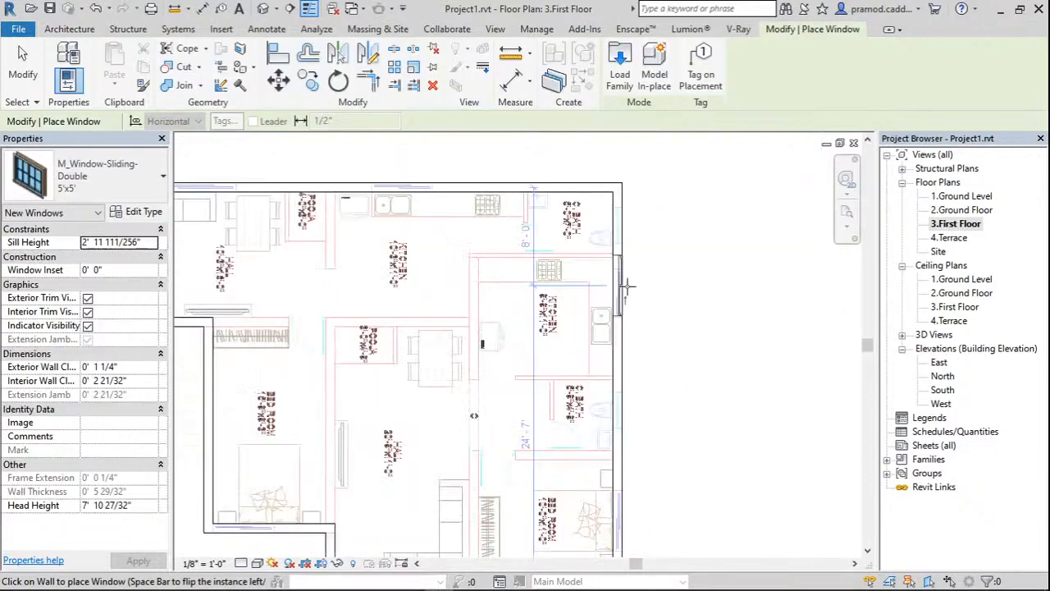
scroll(629, 529, up, 2)
middle_drag(629, 529, 632, 322)
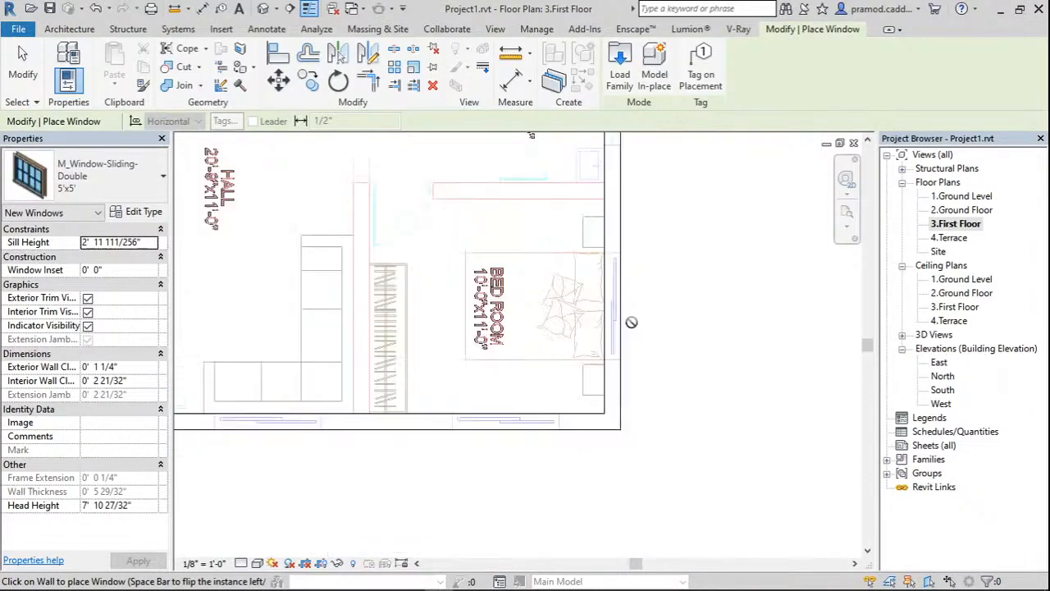
scroll(631, 322, up, 1)
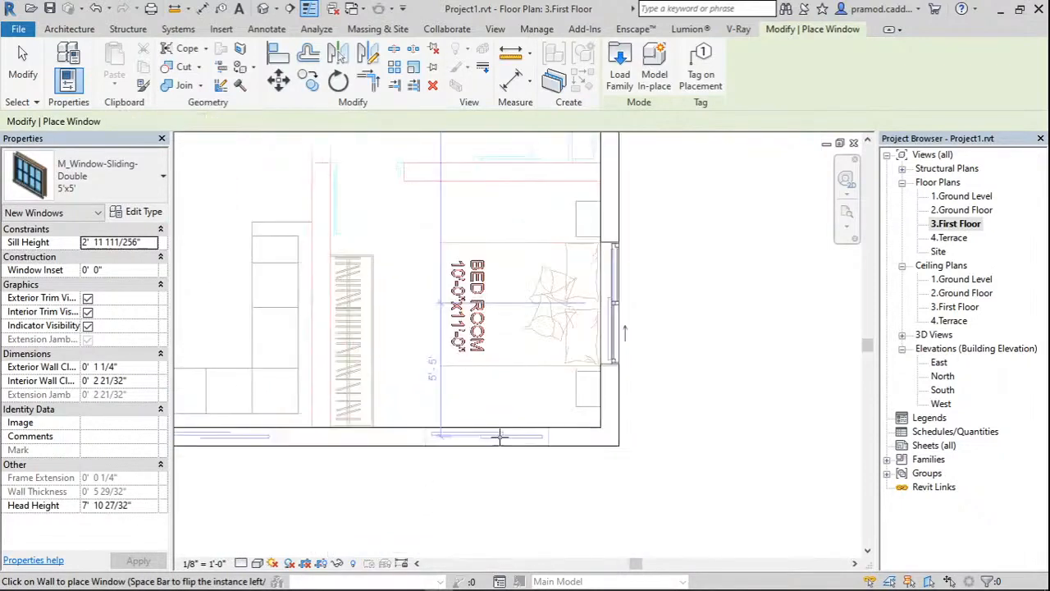
click(484, 437)
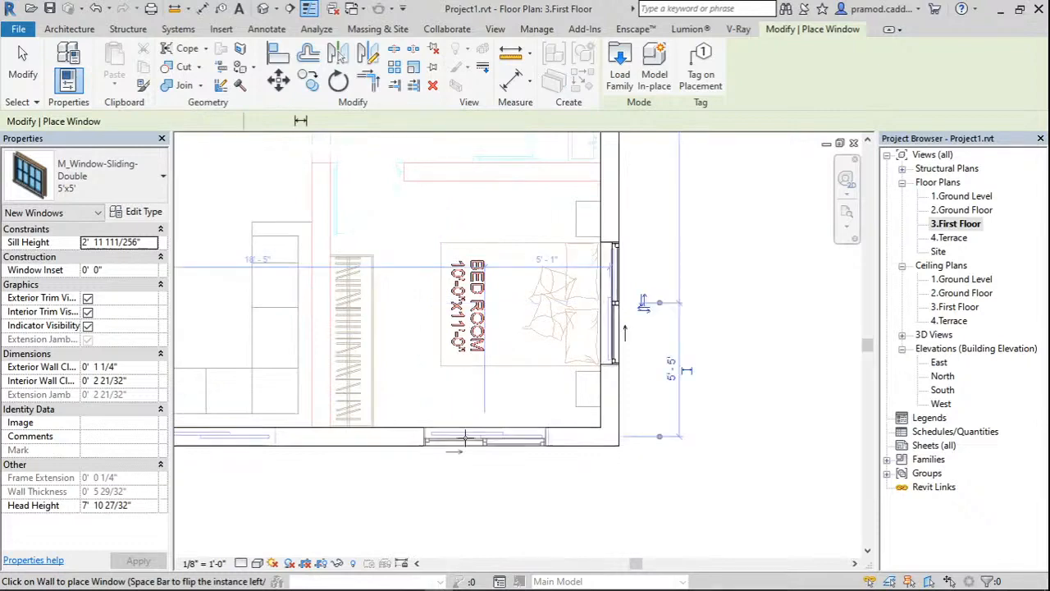
Place 5'x5' M_Window-Sliding-Double windows in the lower exterior walls of the lower hall and the bedroom beside the staircase.
middle_drag(214, 439, 455, 397)
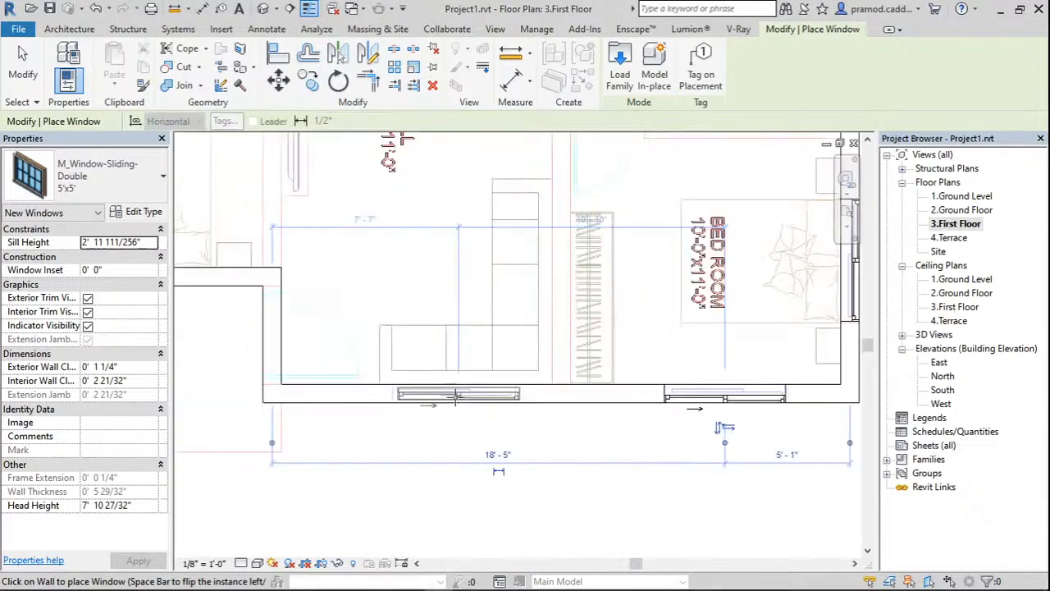
scroll(455, 396, down, 4)
middle_drag(356, 263, 540, 450)
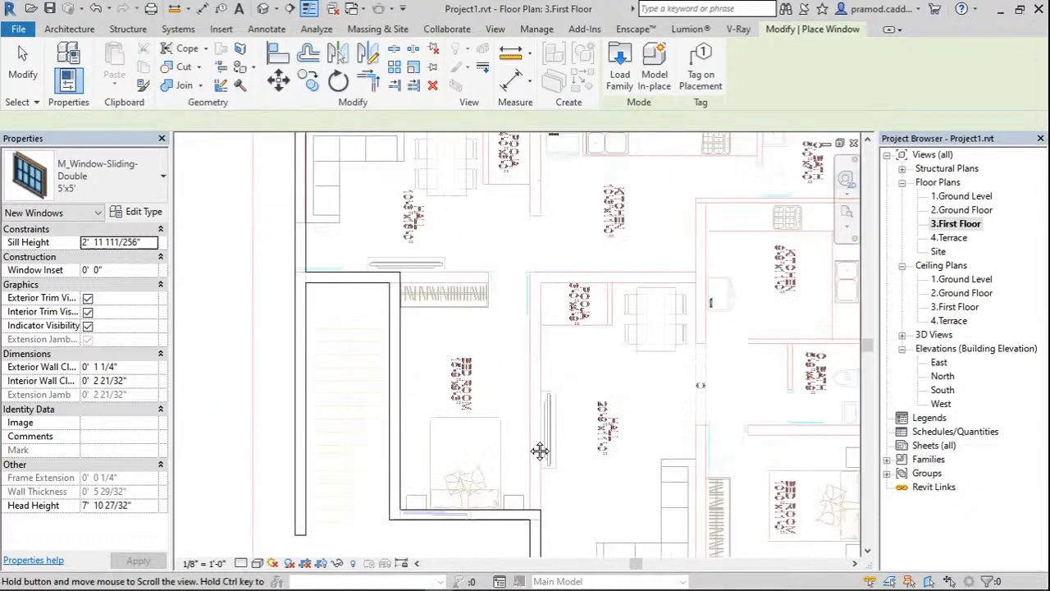
scroll(464, 390, up, 3)
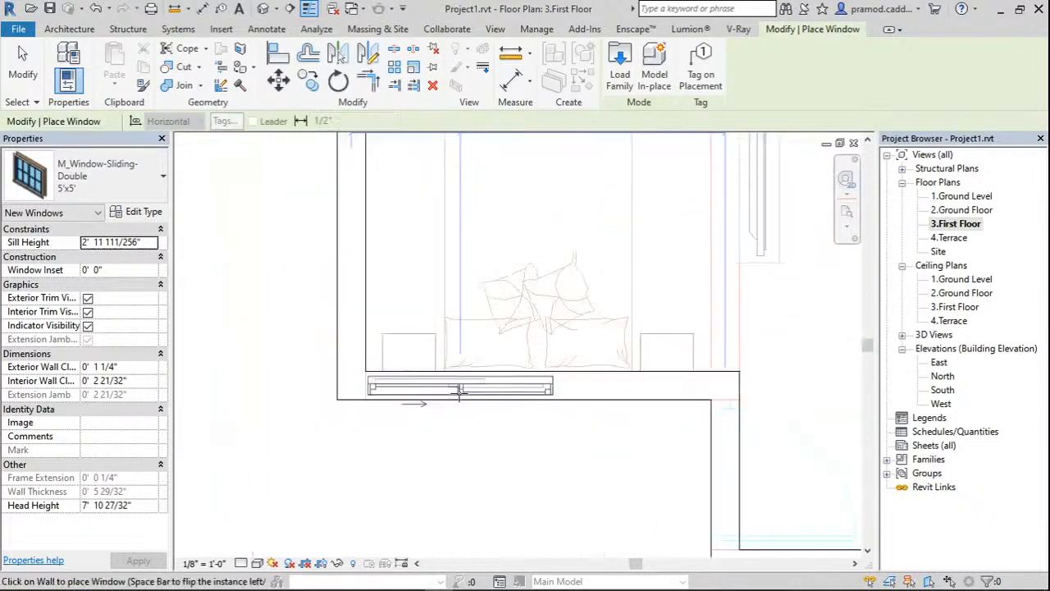
scroll(460, 391, down, 3)
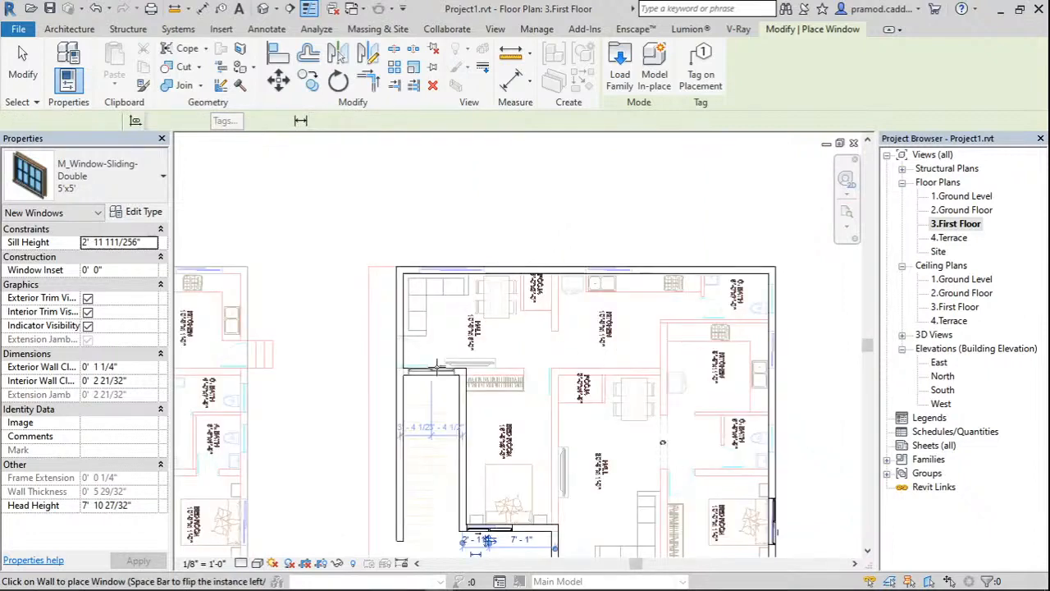
Measure the width of the CAD window opening in the upper hall's exterior wall.
scroll(451, 229, up, 2)
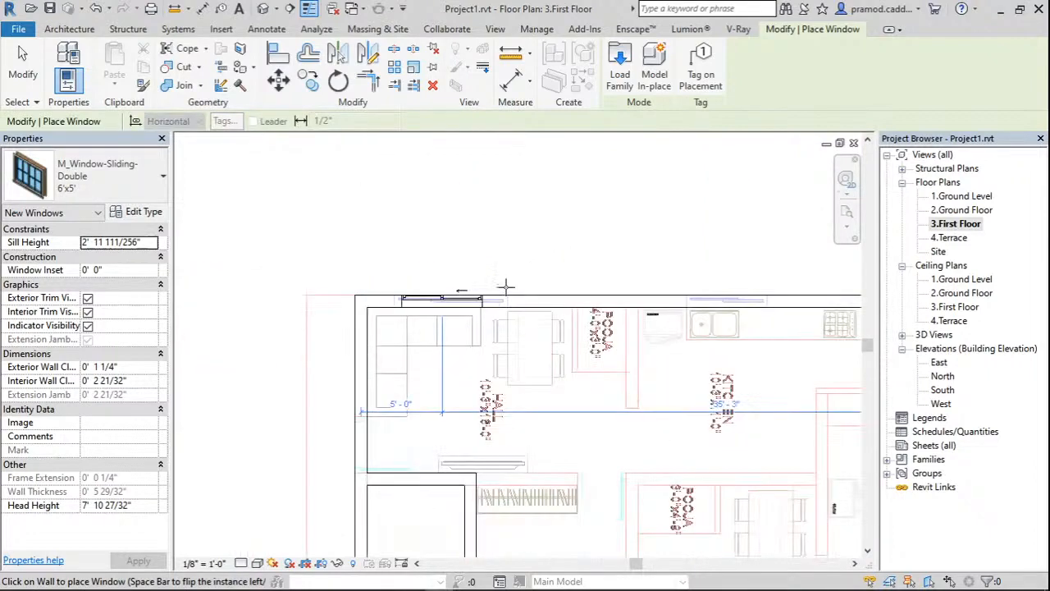
scroll(450, 293, up, 2)
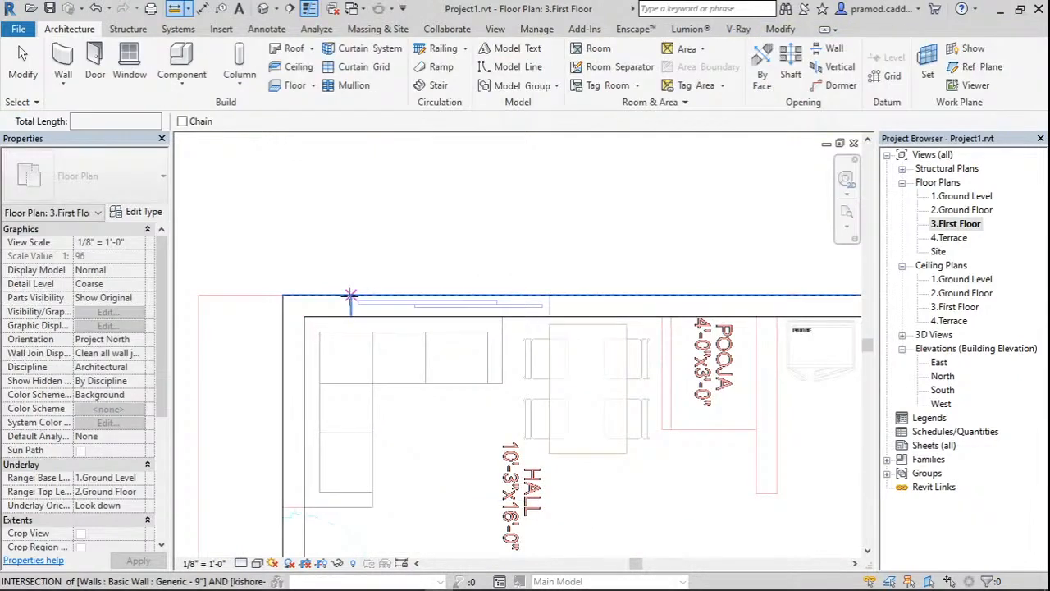
key(Escape)
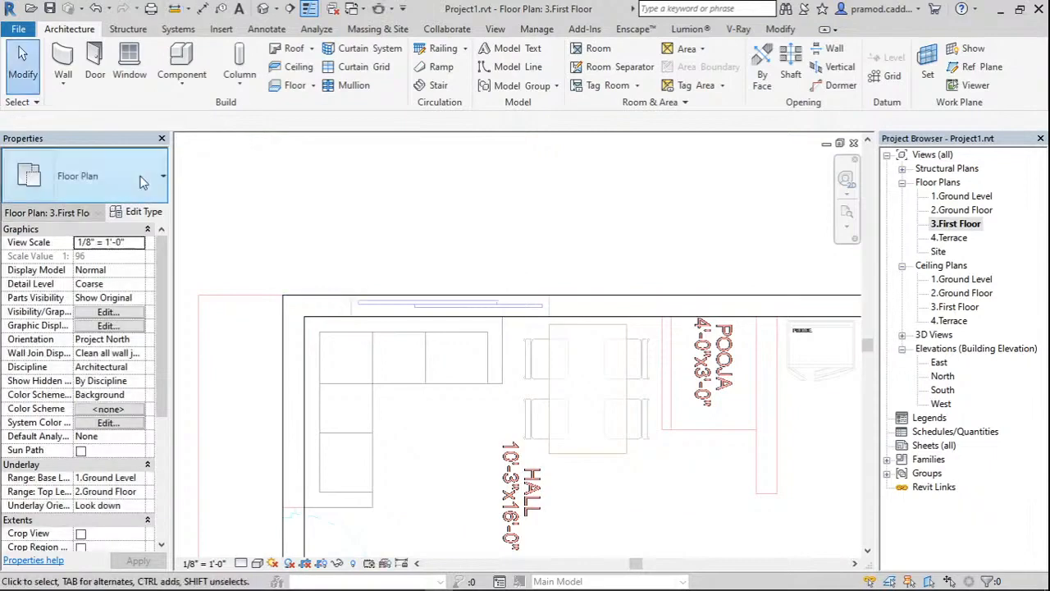
Duplicate the 6'x5' M_Window-Sliding-Double type as 7'X5' and set its rough width to 7'.
key(w)
key(n)
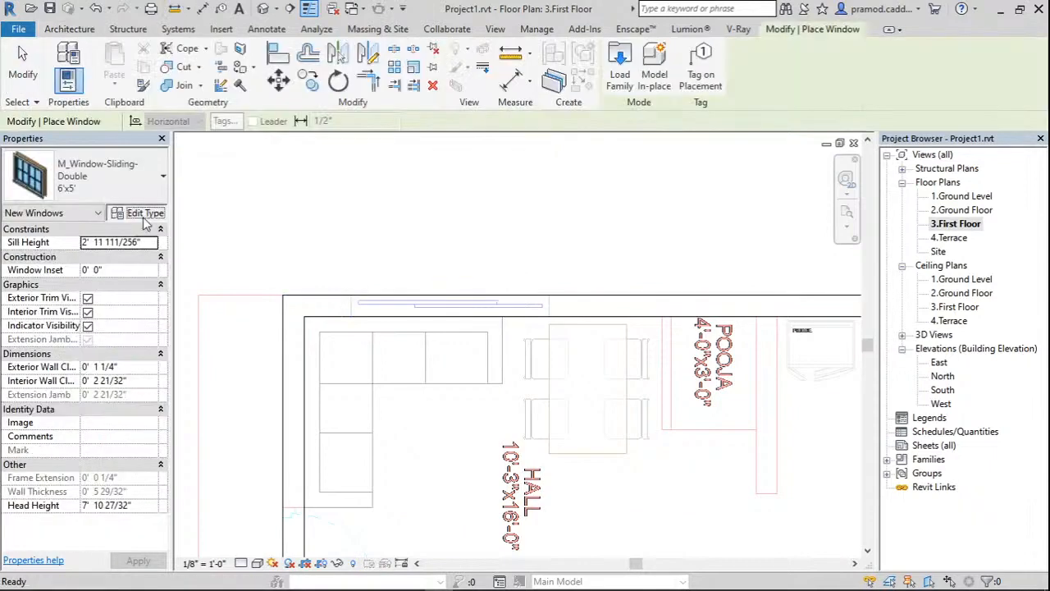
click(144, 213)
click(740, 105)
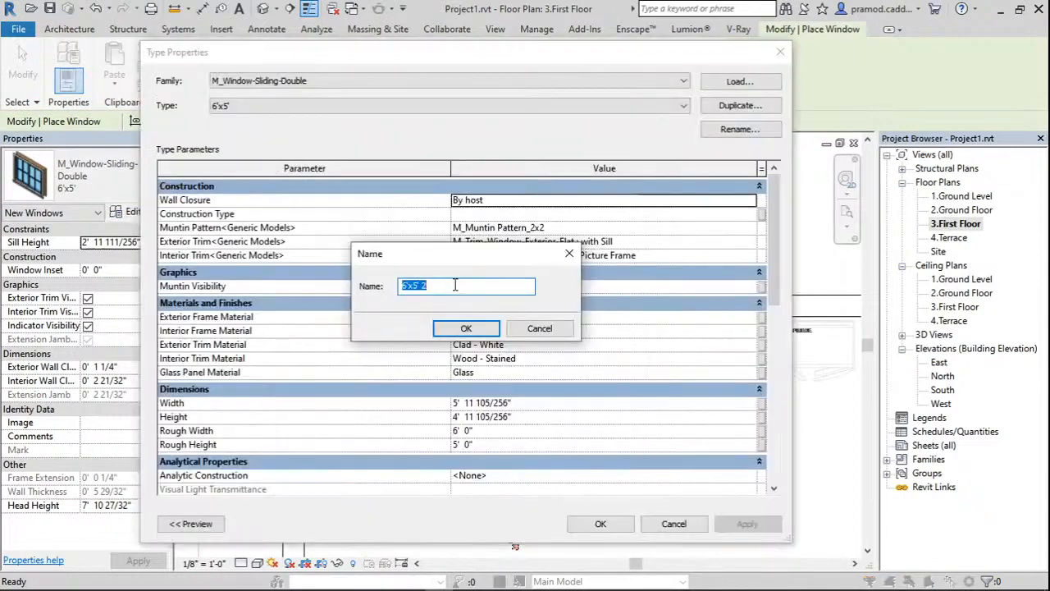
text(7X6)
key(Return)
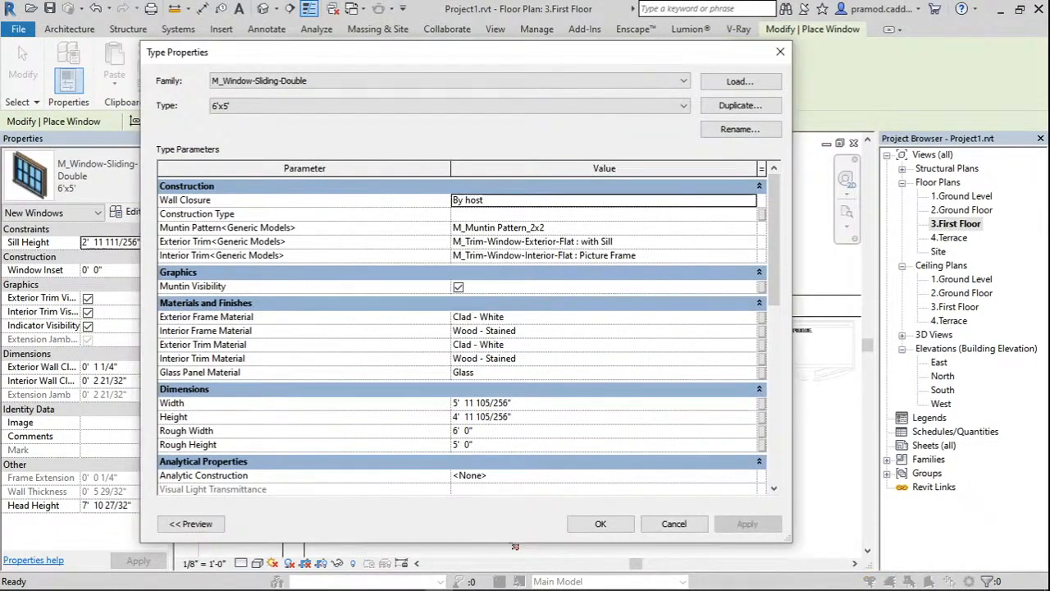
click(487, 430)
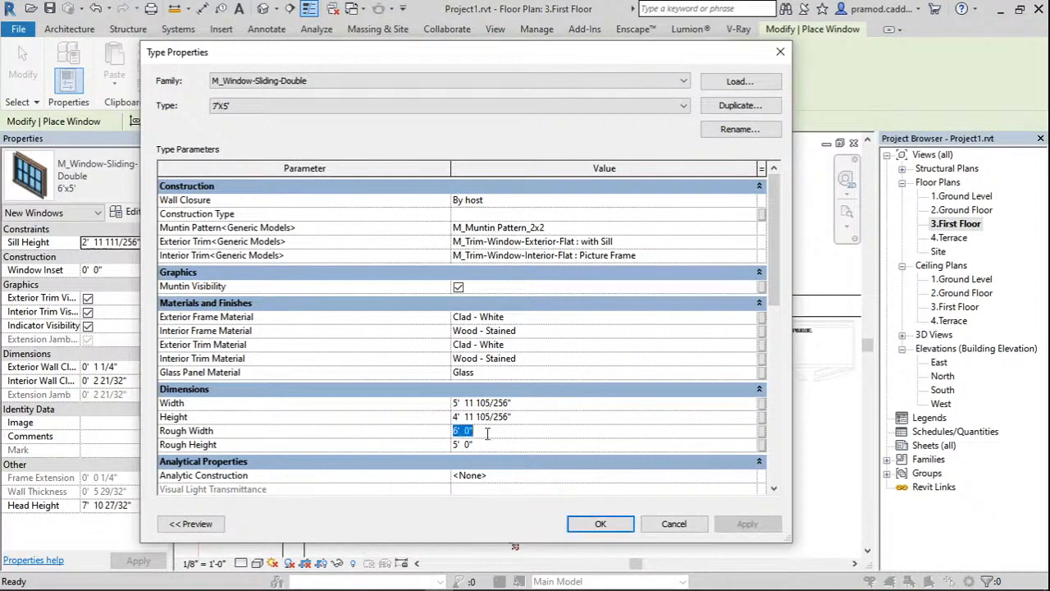
text(7)
click(600, 530)
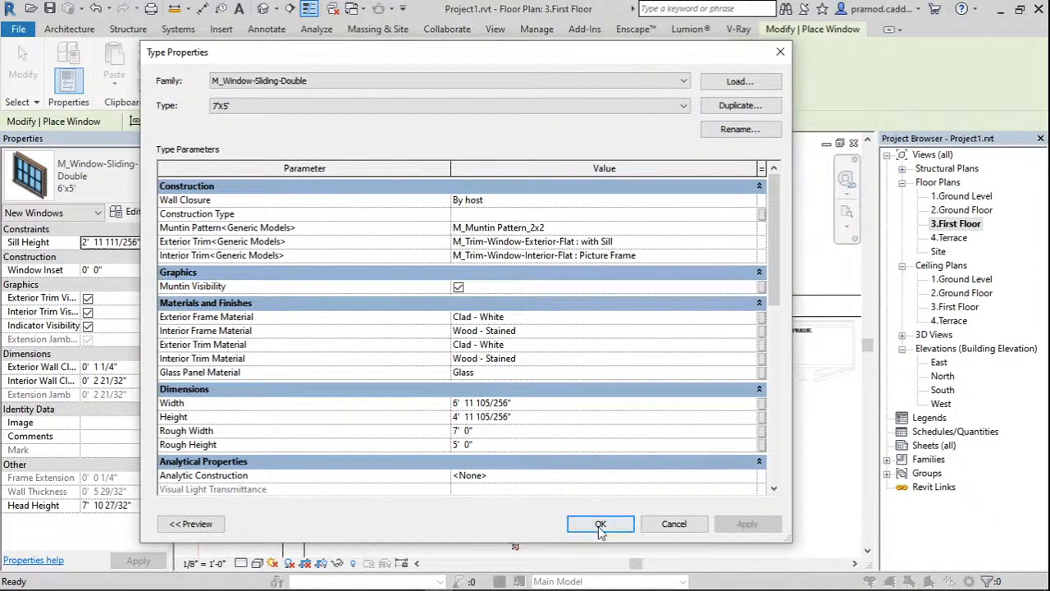
click(600, 525)
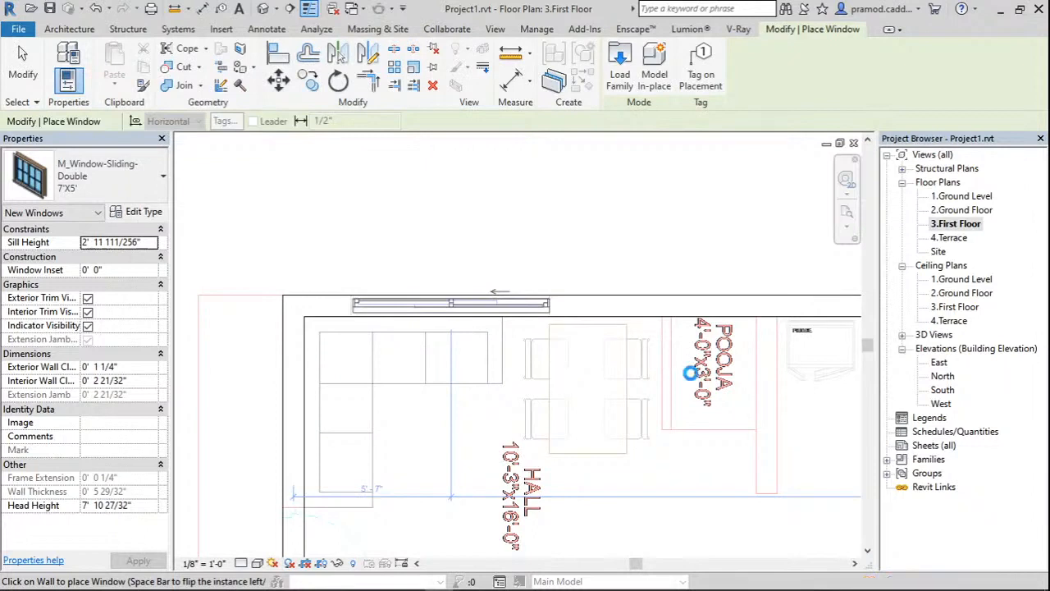
Place 5'x3' M_Window-Sliding-Double windows in the exterior walls of the upper and right-hand kitchens, matching the CAD windows.
scroll(691, 373, down, 2)
middle_drag(691, 374, 558, 386)
scroll(265, 341, up, 2)
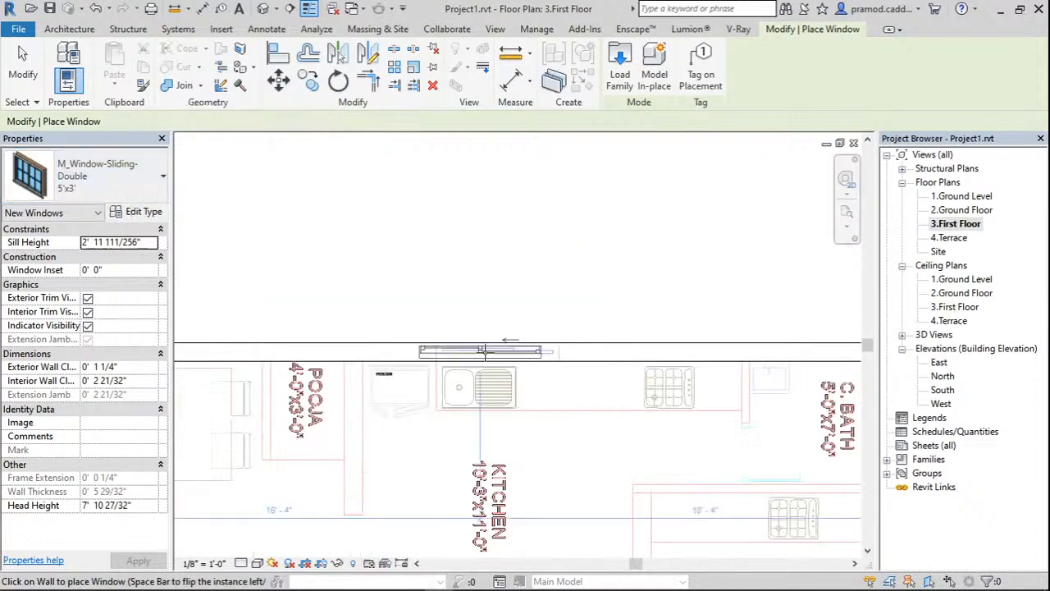
click(498, 352)
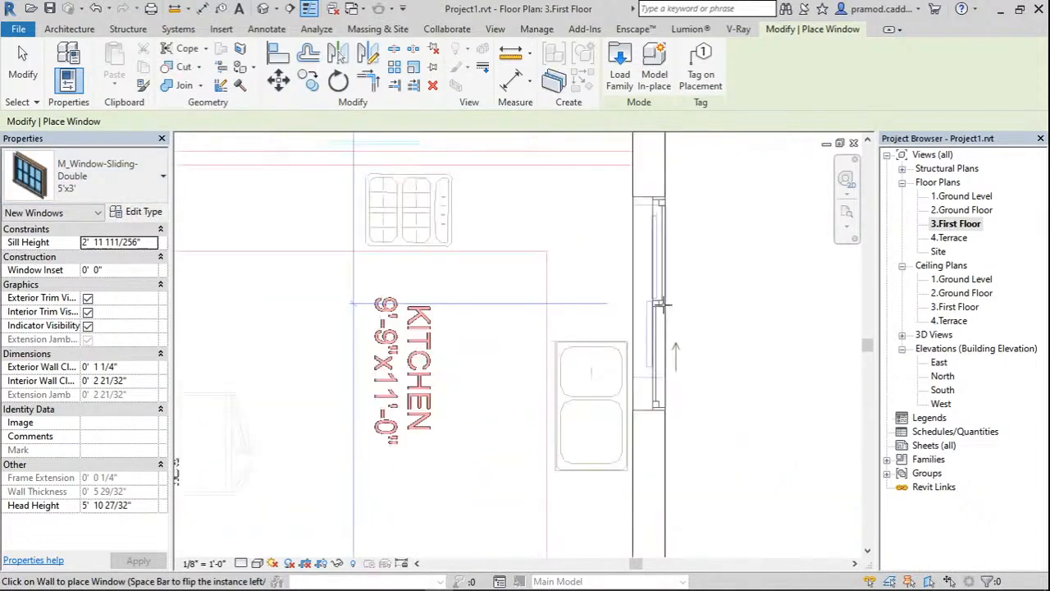
scroll(664, 312, down, 2)
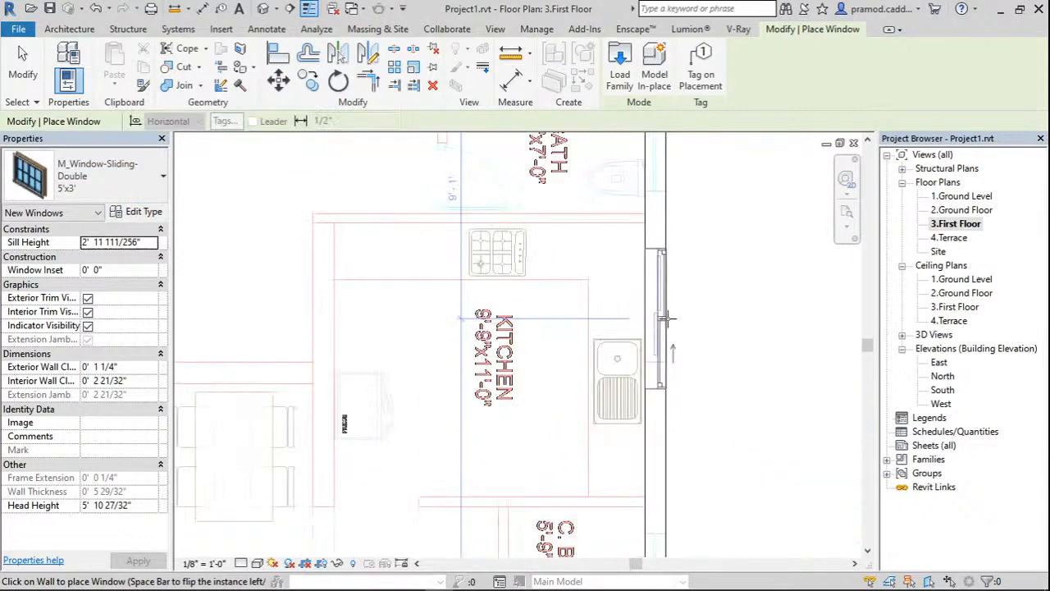
click(667, 318)
scroll(667, 318, down, 3)
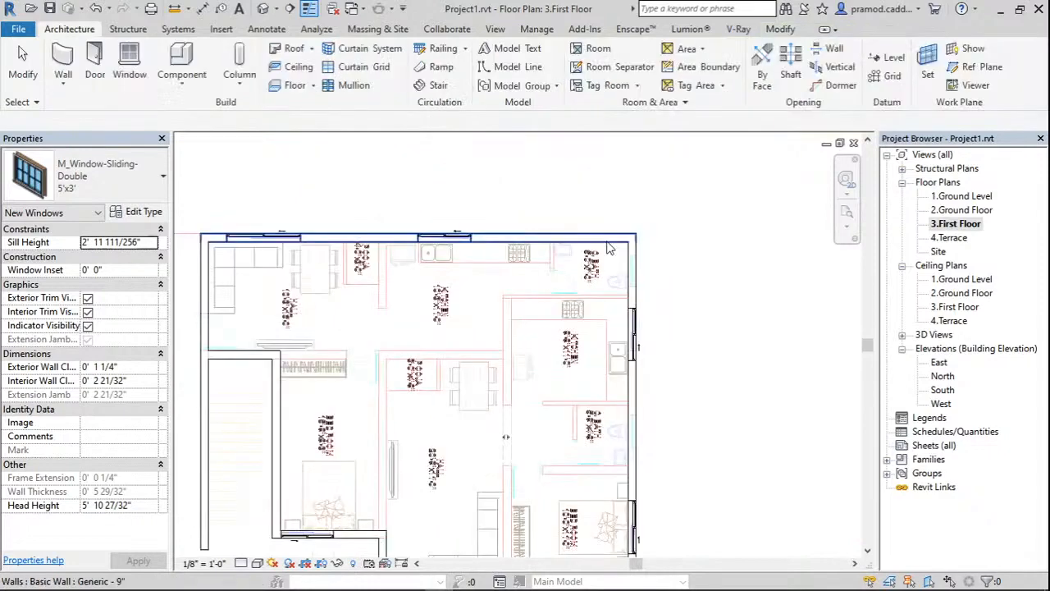
Load the M_Window-Louvers family for the bathroom windows.
click(623, 66)
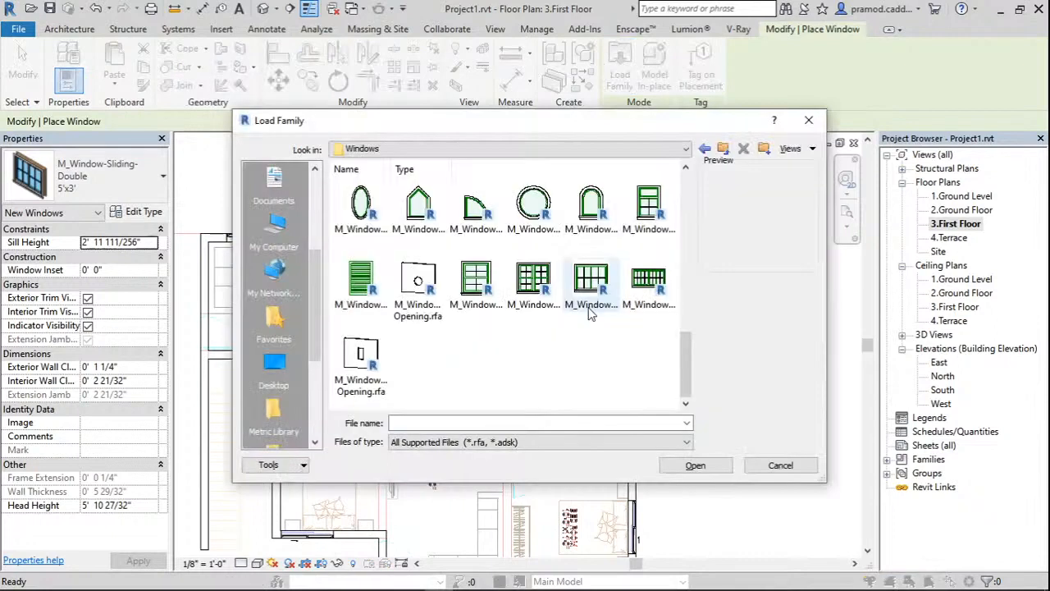
click(765, 465)
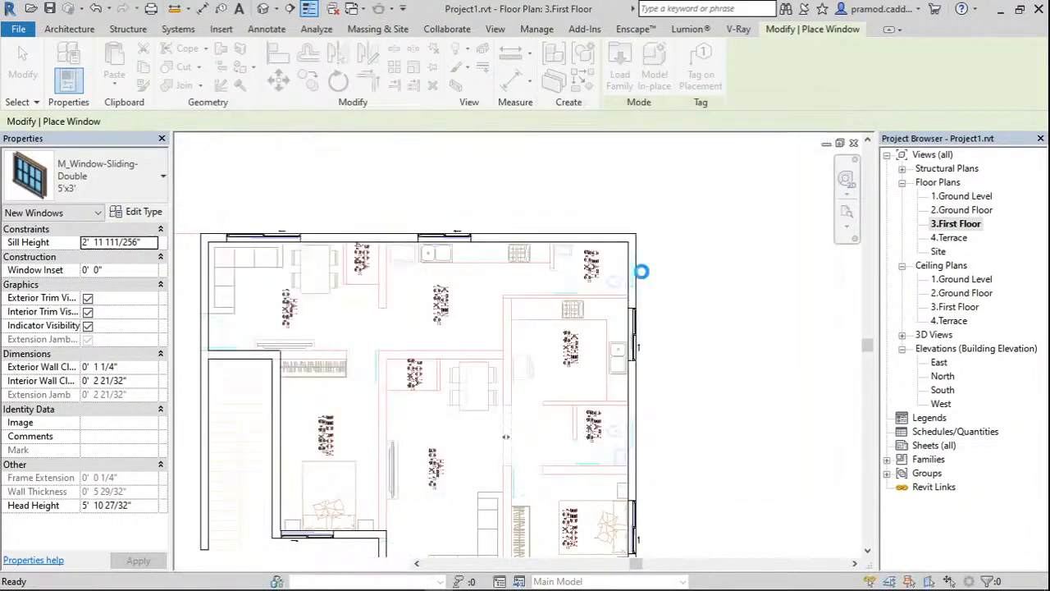
scroll(631, 268, up, 5)
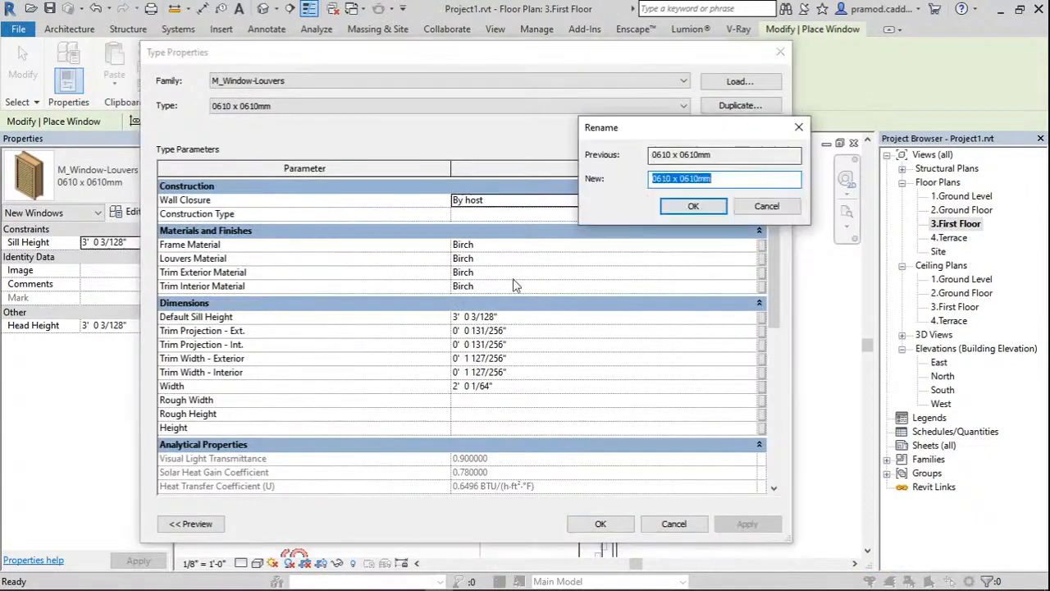
Rename the 0610 x 0610mm louver window type as 3'X1.5' and set its width to 3' and height to 1.5'.
text(3')
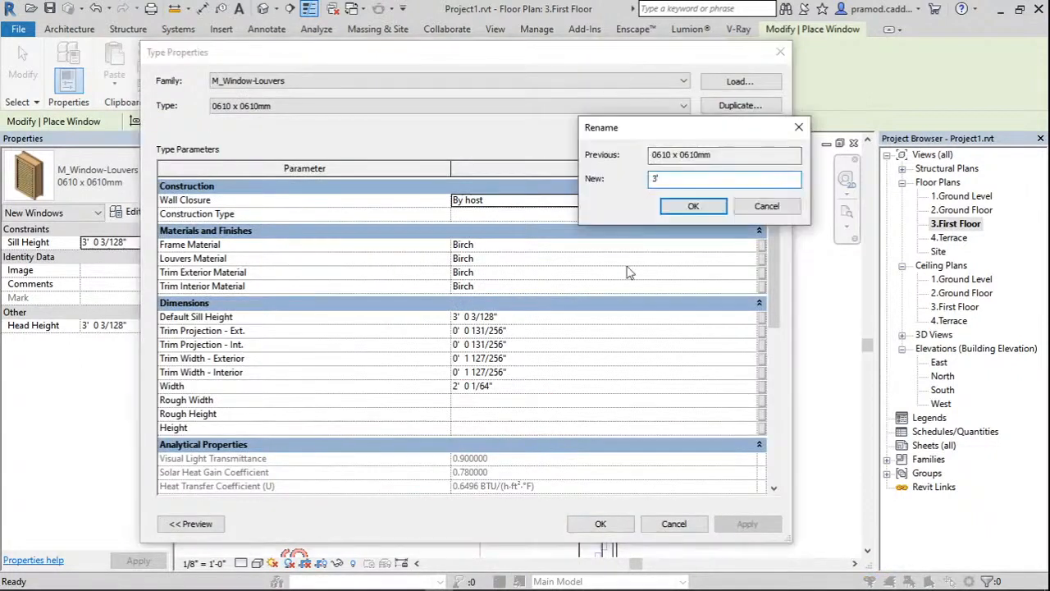
text(x1.5')
key(Return)
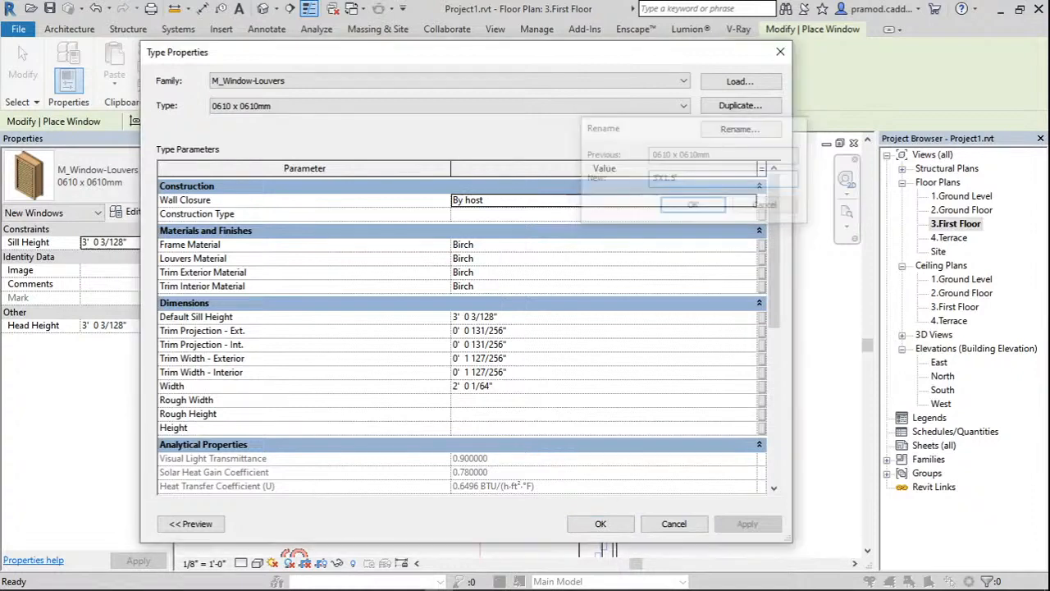
click(392, 390)
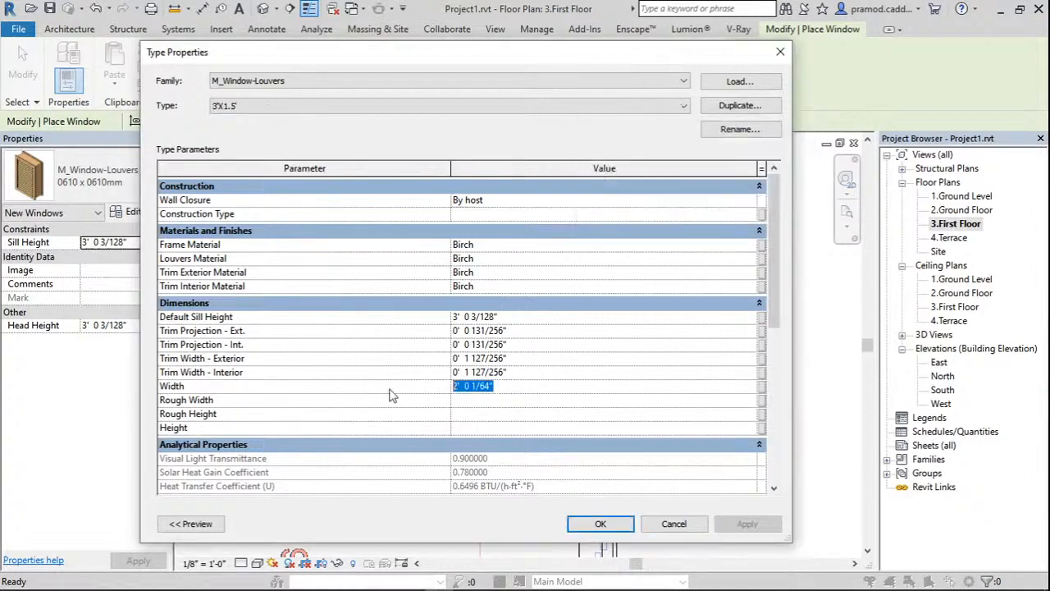
text(3)
click(473, 427)
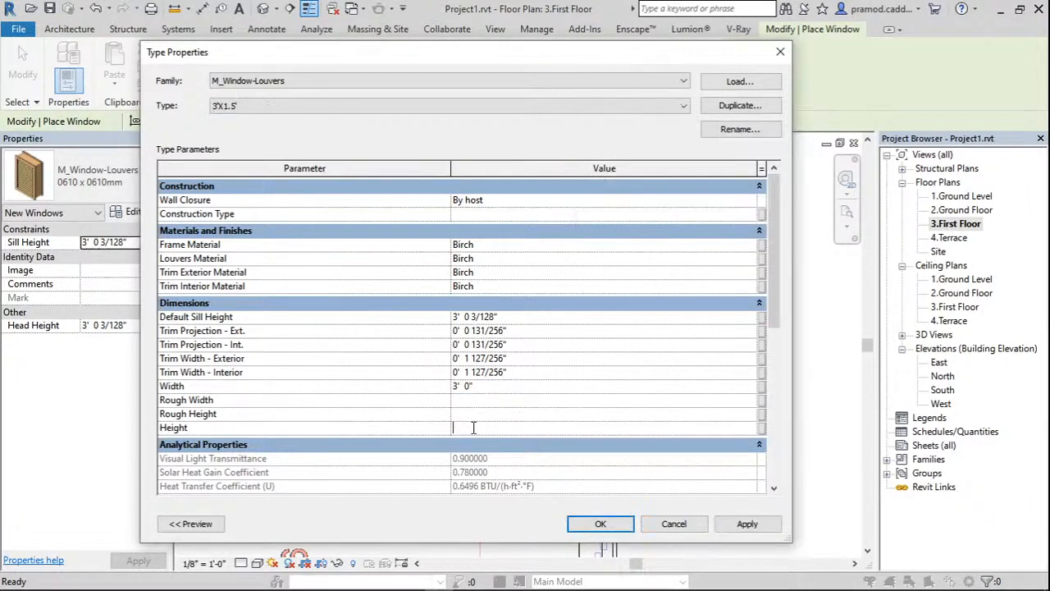
text(1.5)
click(600, 524)
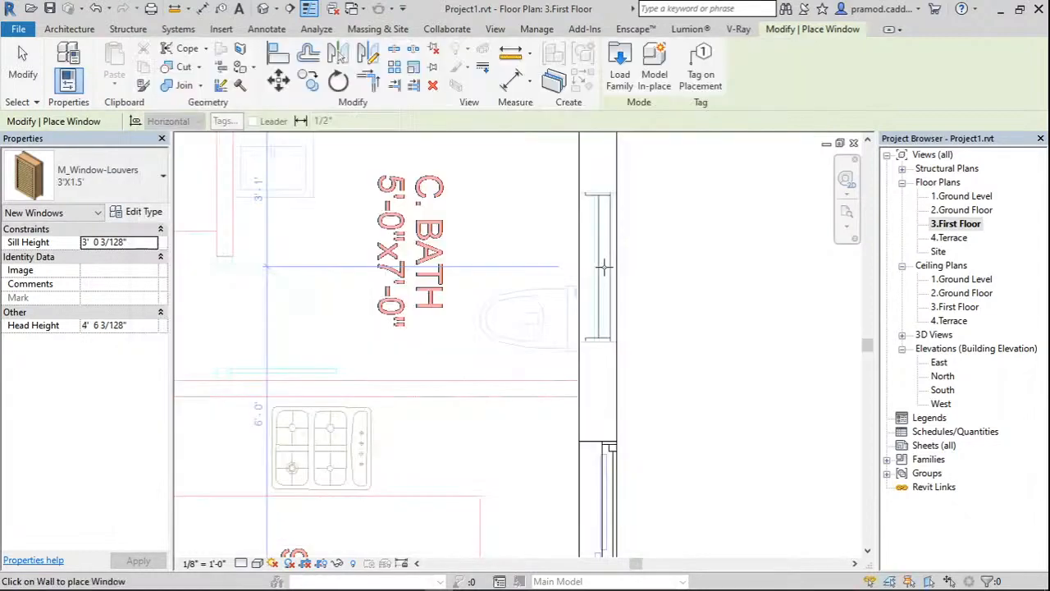
Place 3'X1.5' M_Window-Louvers windows in the exterior wall of the two first-floor bathrooms, over the CAD windows.
scroll(629, 386, down, 5)
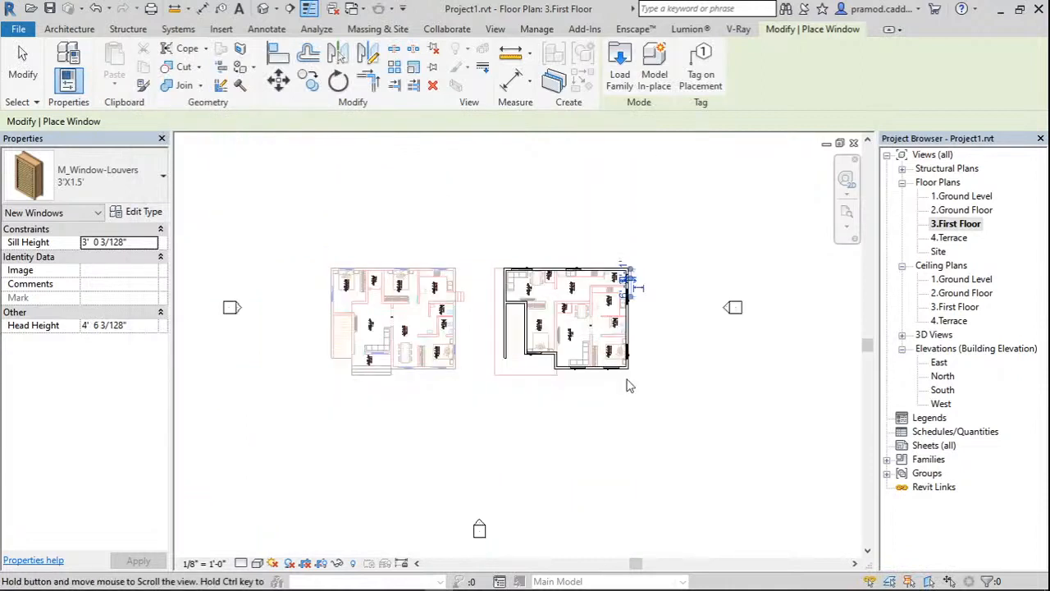
scroll(629, 386, up, 5)
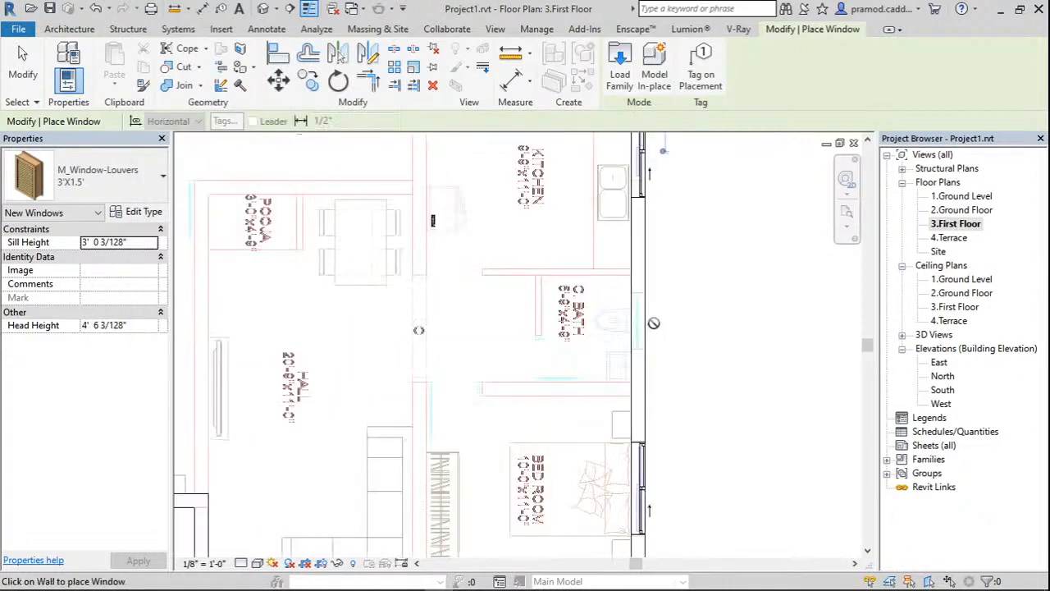
scroll(636, 320, up, 2)
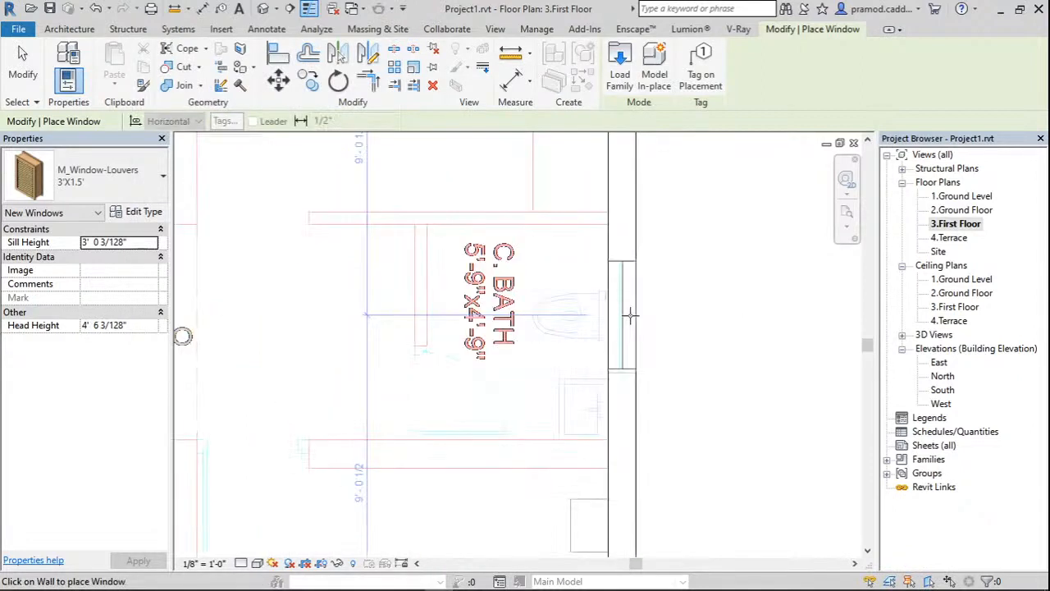
In the 2.Ground Floor plan, place 3'X1.5' M_Window-Louvers windows in the exterior wall of the C. Bath and A. Bath.
double_click(954, 211)
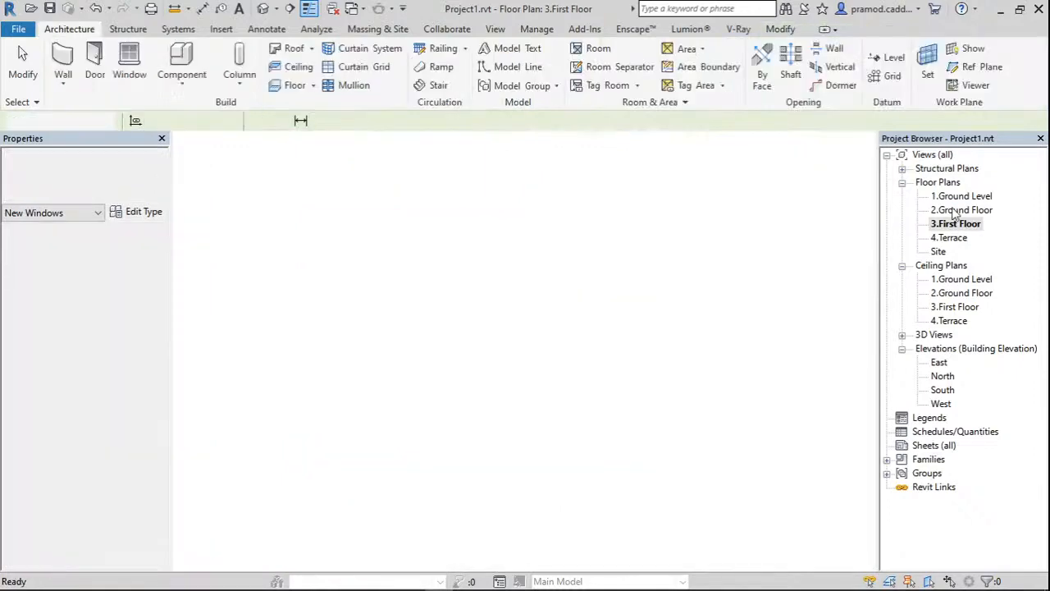
click(129, 73)
scroll(642, 330, up, 5)
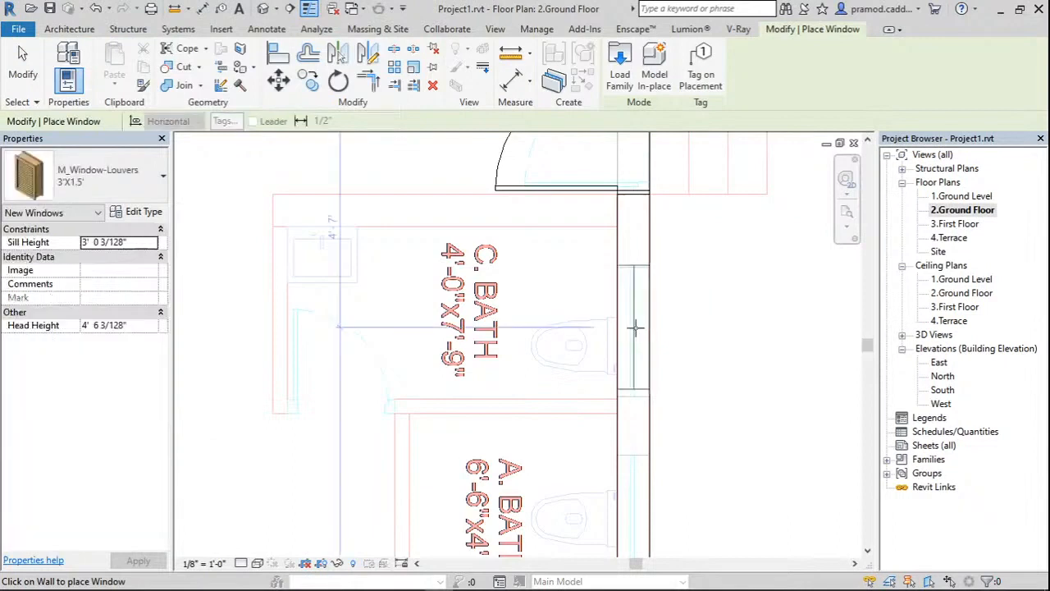
click(636, 327)
scroll(637, 330, down, 1)
middle_drag(641, 466, 624, 329)
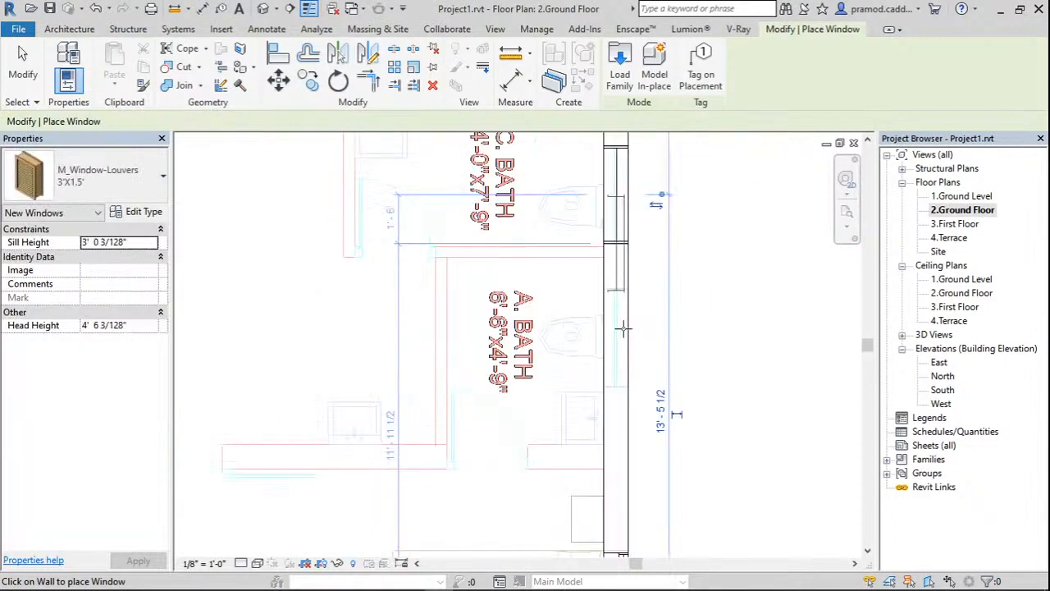
click(616, 330)
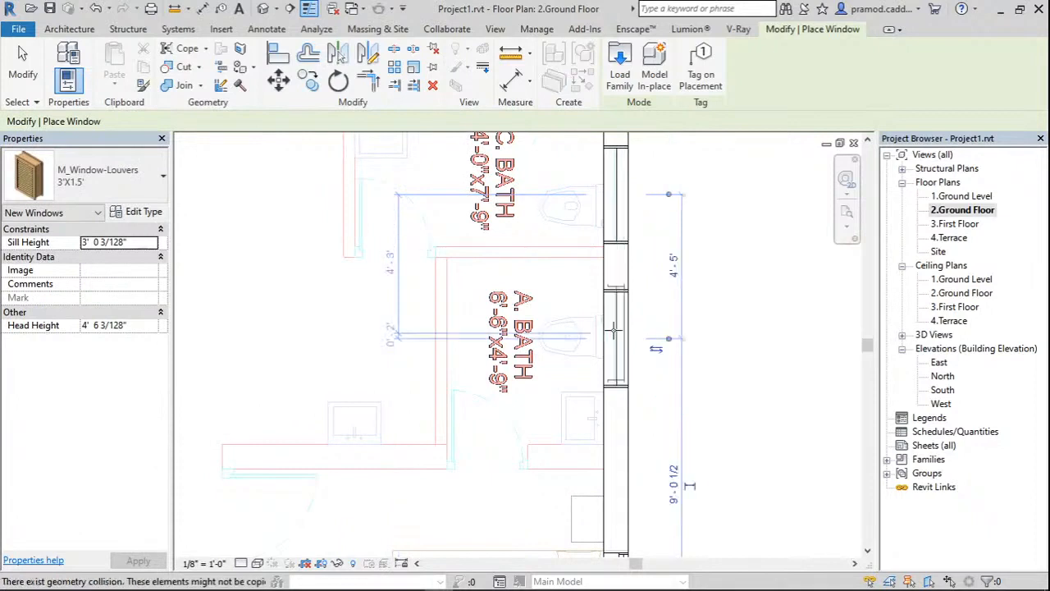
scroll(614, 330, down, 3)
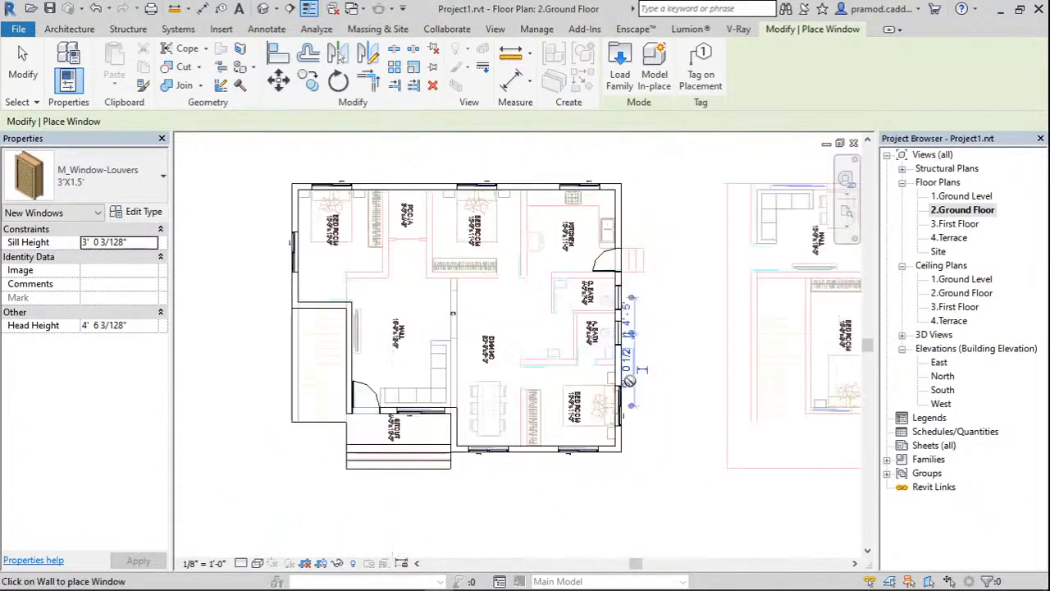
Return to the 3.First Floor plan and measure the width of the CAD door opening in the lower hall's short exterior wall.
double_click(950, 225)
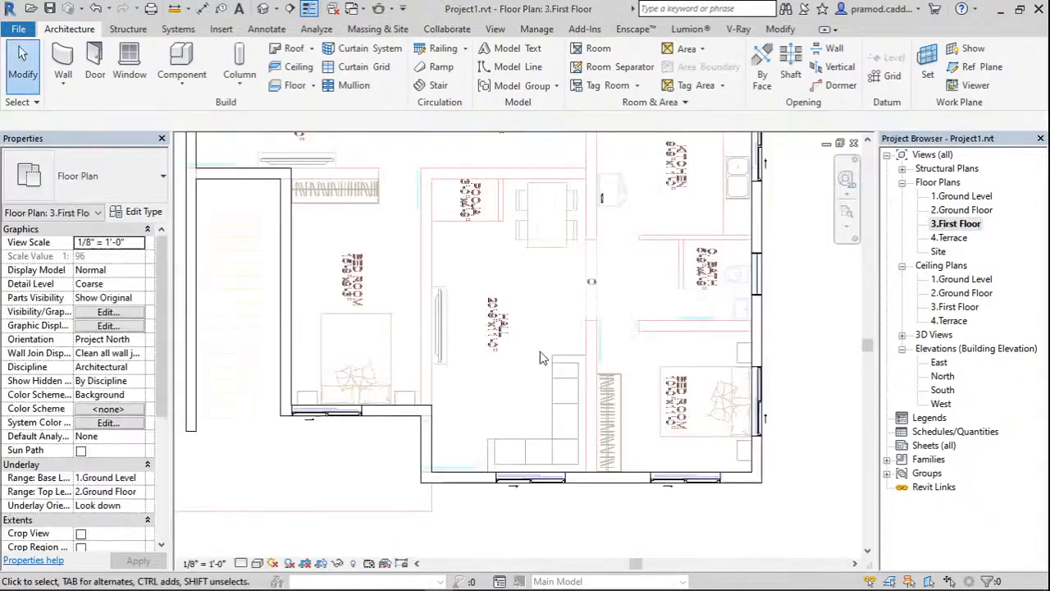
key(d)
key(r)
scroll(545, 373, up, 5)
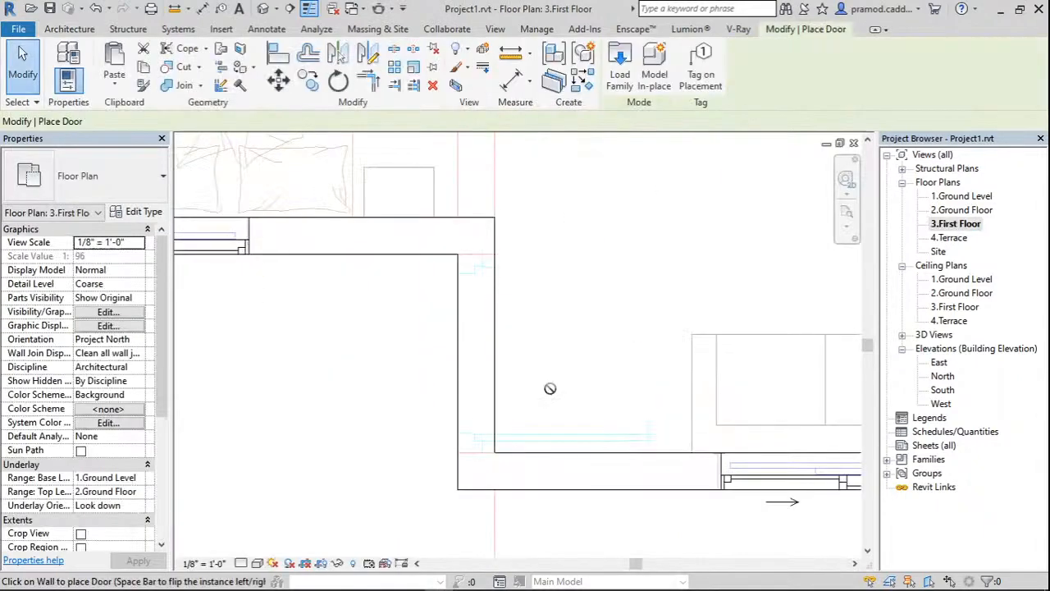
key(w)
key(a)
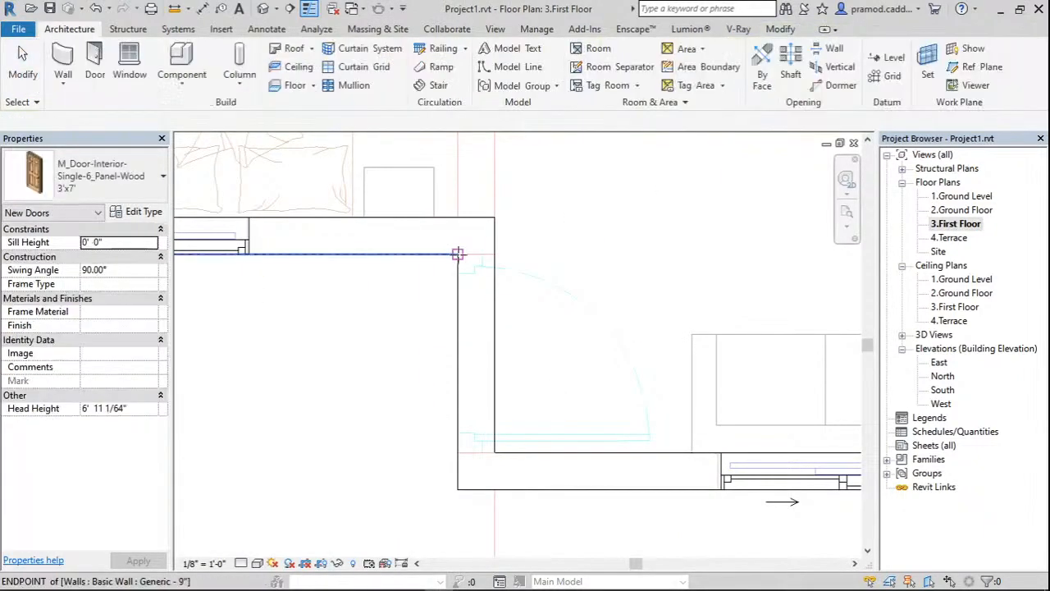
click(458, 255)
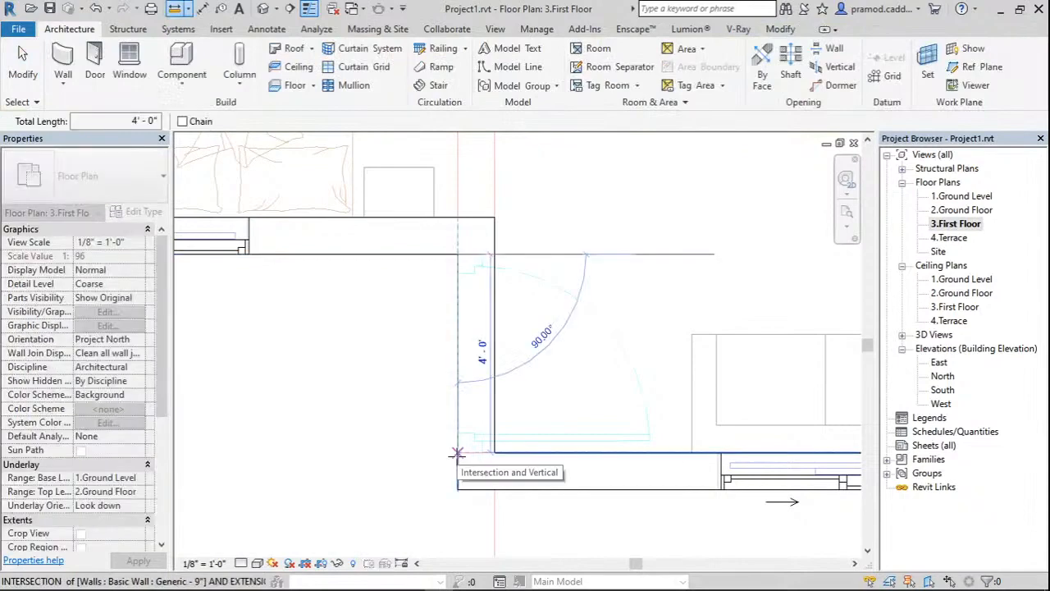
click(458, 453)
Place a 3.5'x7' M_Door-Interior-Single-6_Panel-Wood door in the lower hall's short exterior wall, swinging into the hall.
key(d)
key(r)
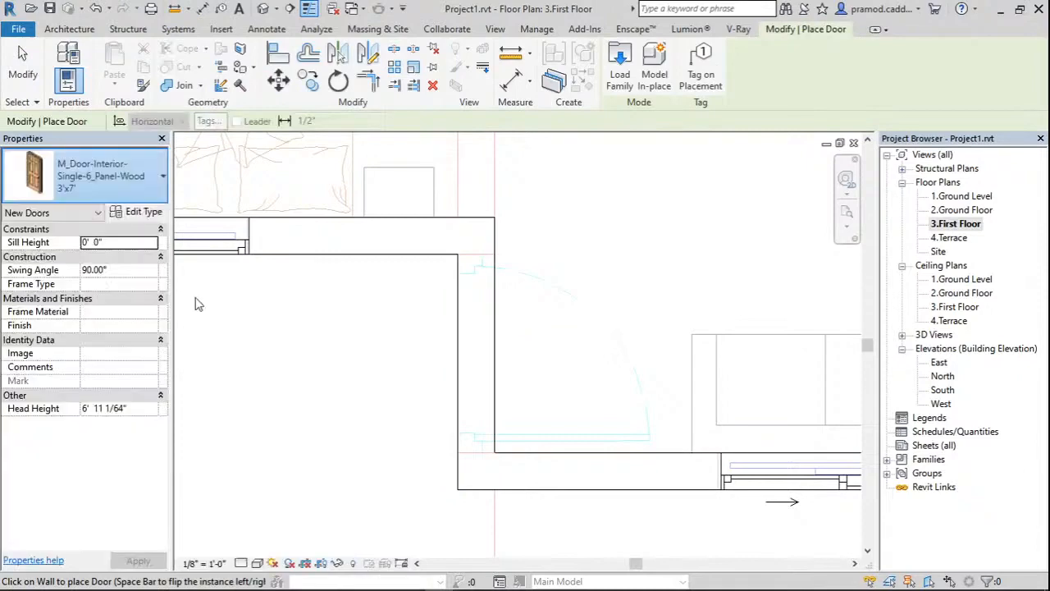
click(478, 367)
key(Escape)
key(Escape)
scroll(473, 374, down, 2)
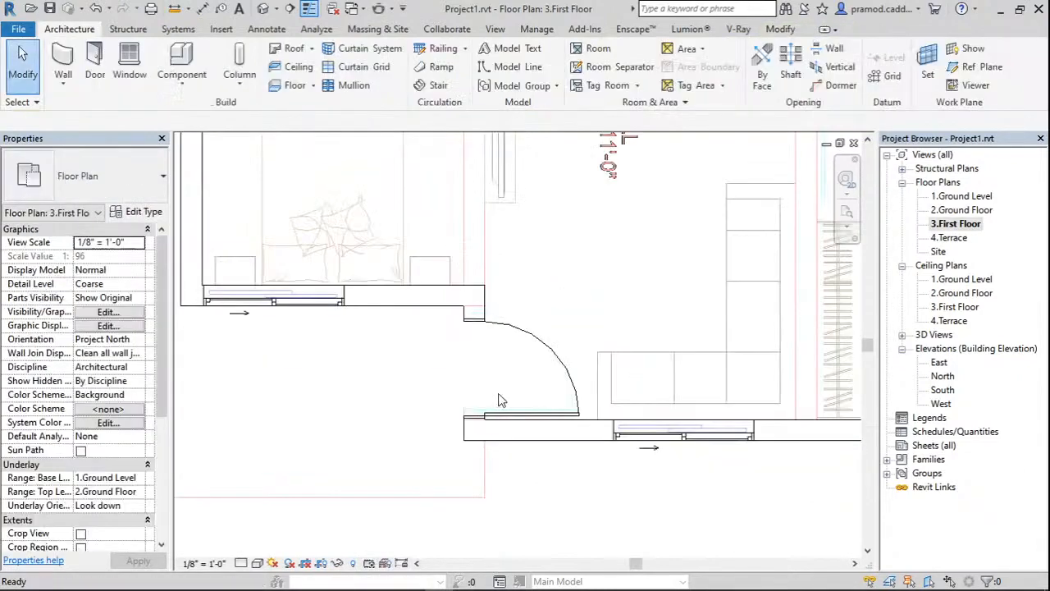
Align the lower hall door's edge with the inner face of the adjoining lower exterior wall.
key(a)
key(l)
scroll(498, 400, up, 5)
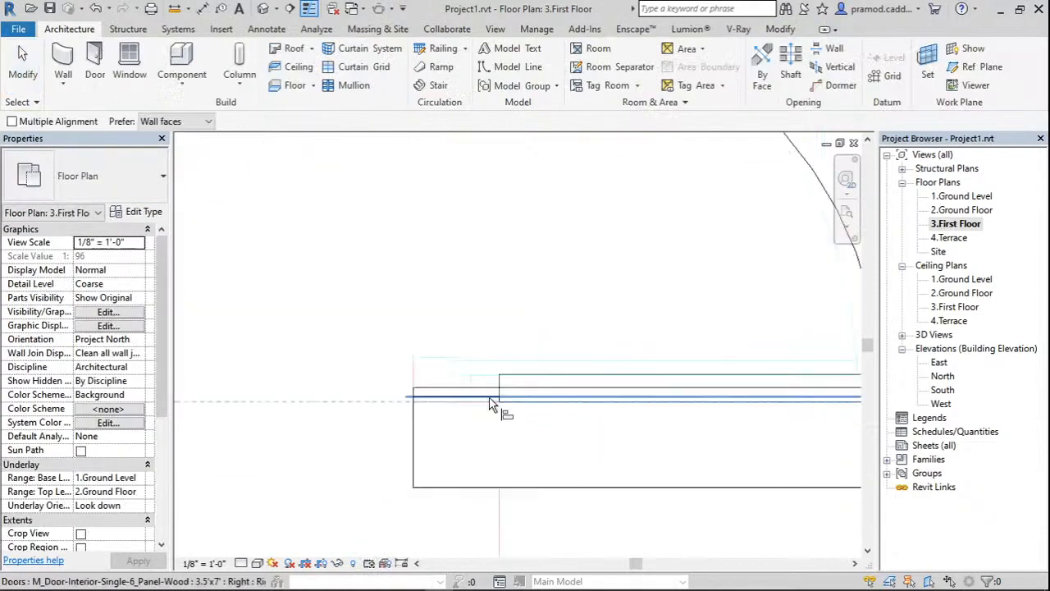
click(491, 402)
scroll(491, 401, down, 5)
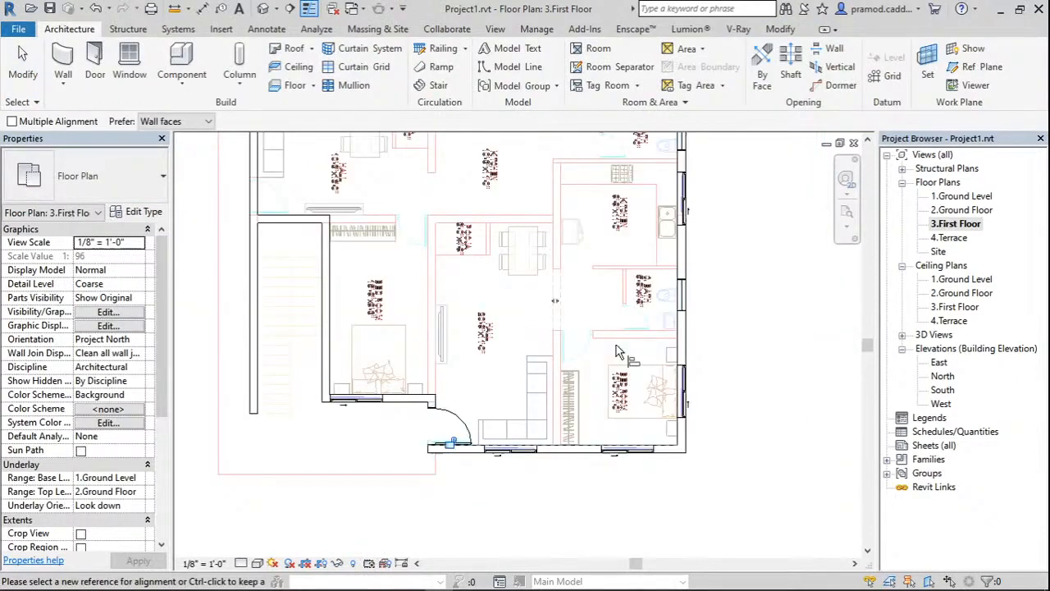
Place a 3.5'x7' M_Door-Interior-Single-6_Panel-Wood door in the upper hall's left-hand exterior wall, just above the staircase.
middle_drag(616, 345, 796, 449)
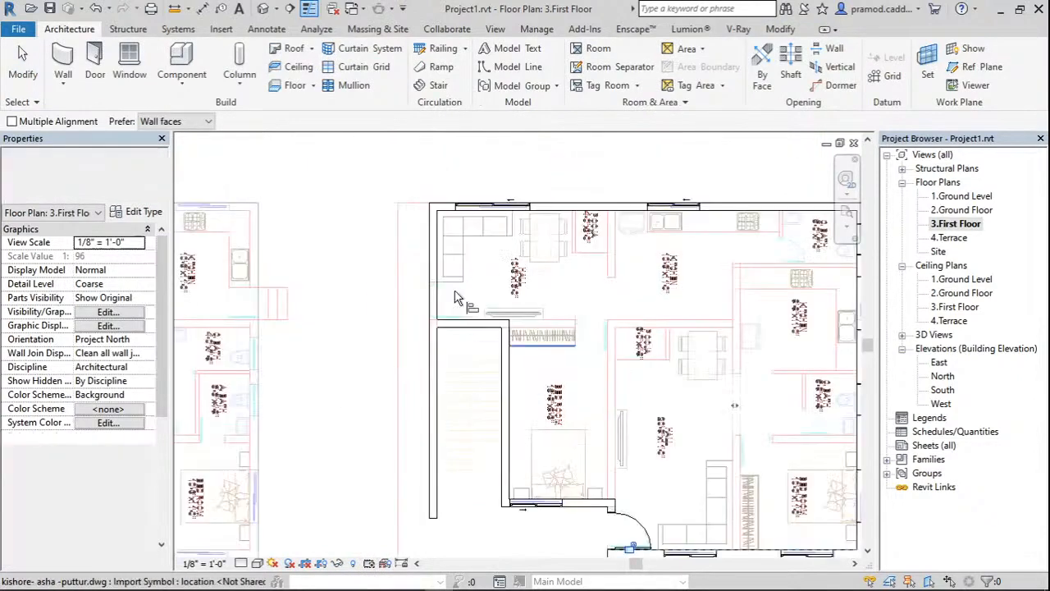
key(d)
key(r)
scroll(391, 327, up, 5)
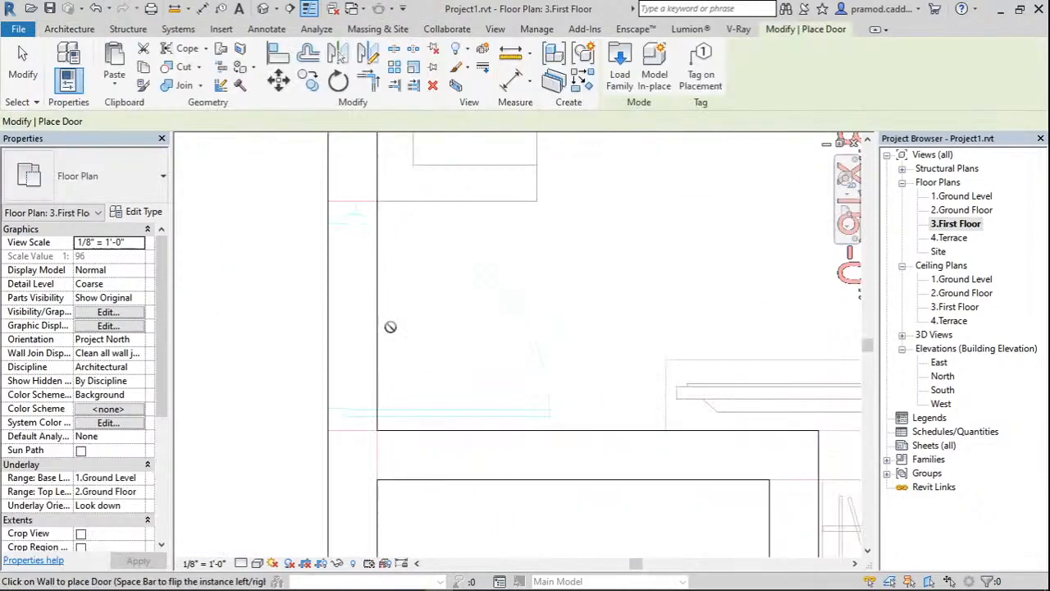
click(375, 313)
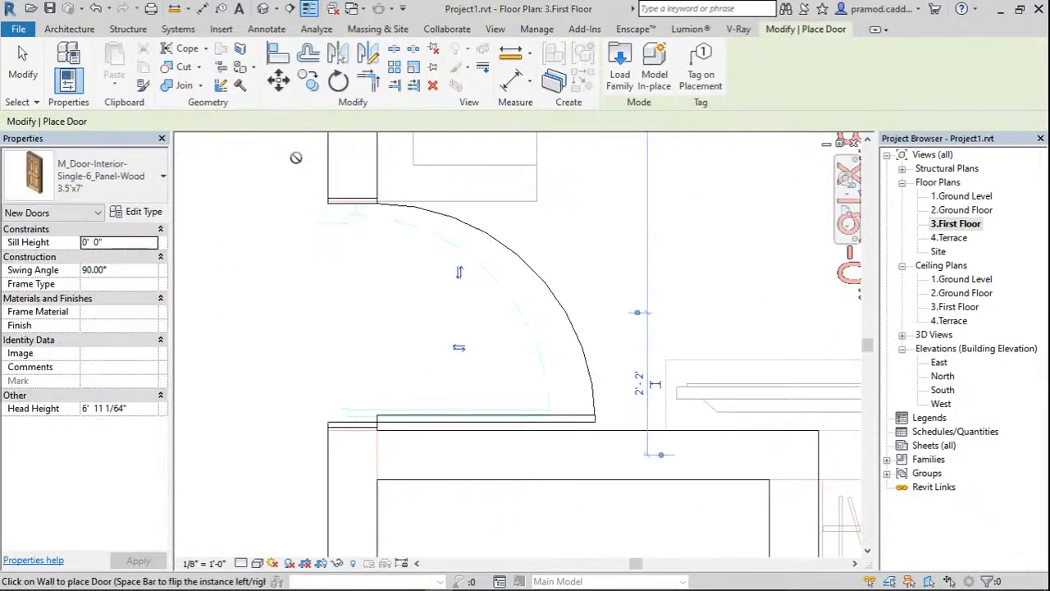
key(Escape)
key(Escape)
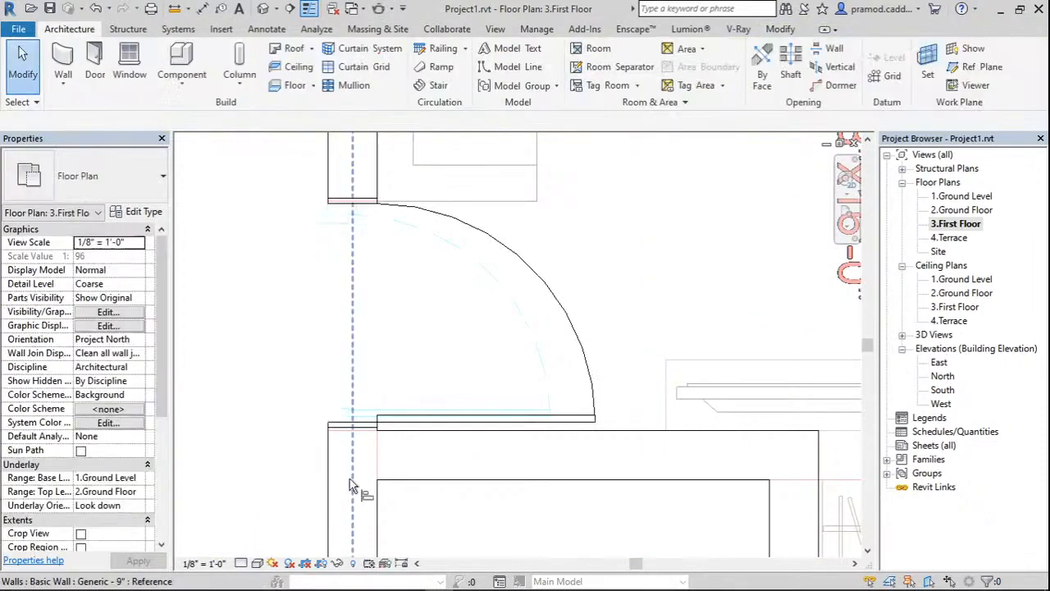
Align the upper hall door's edge with the hall-side face of the wall above the staircase.
scroll(350, 480, up, 1)
click(351, 375)
click(350, 368)
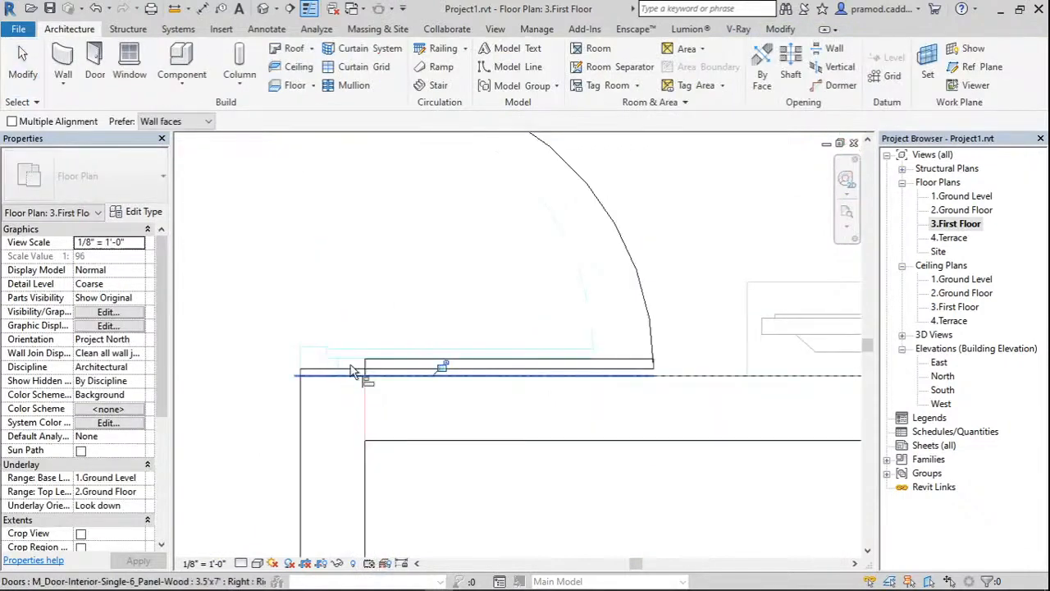
scroll(351, 372, down, 5)
middle_drag(509, 466, 543, 432)
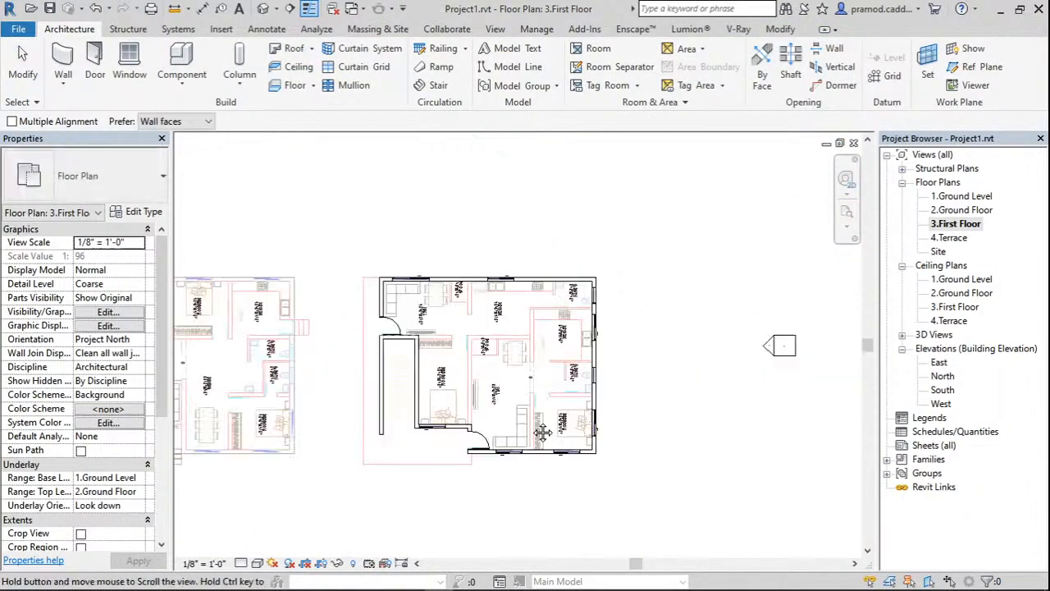
scroll(518, 418, up, 1)
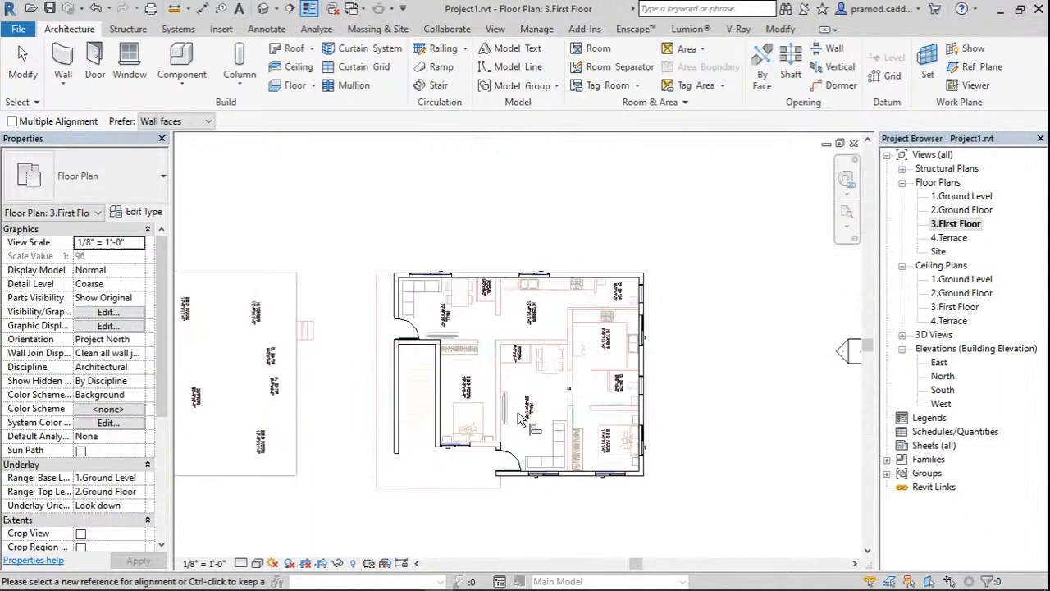
Create a Generic - 6" floor on the First Floor, following the outer walls on three sides and the CAD outline around the staircase.
middle_drag(519, 418, 557, 412)
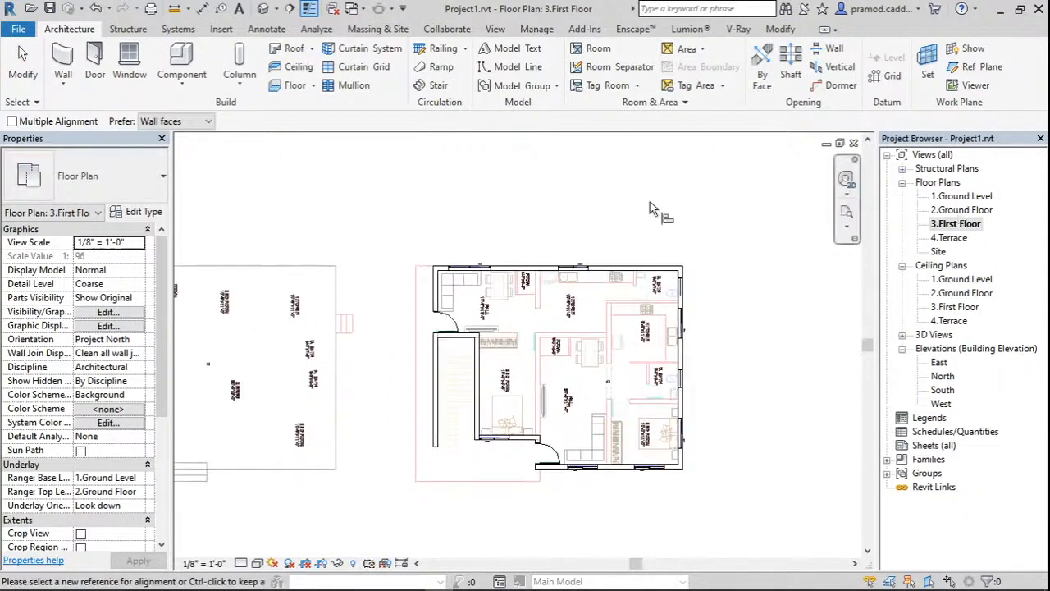
click(293, 85)
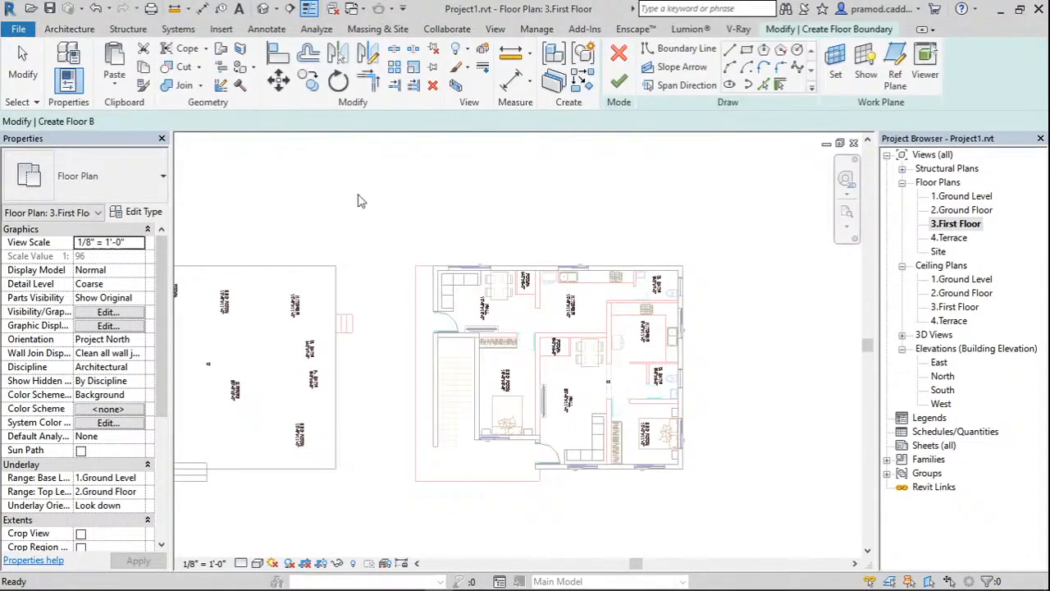
scroll(434, 264, up, 3)
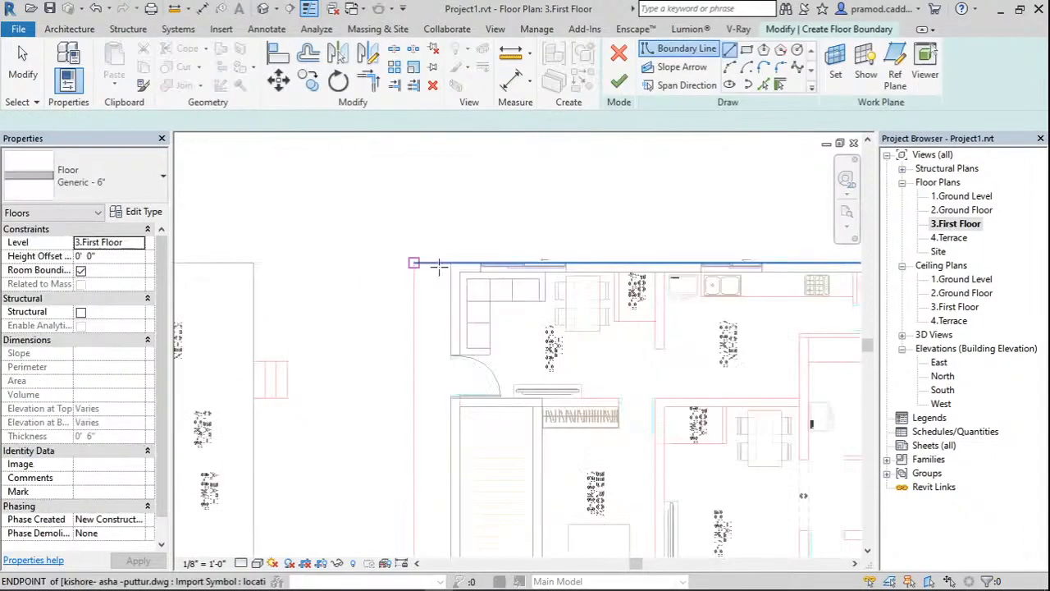
click(415, 263)
middle_drag(821, 266, 617, 266)
click(749, 262)
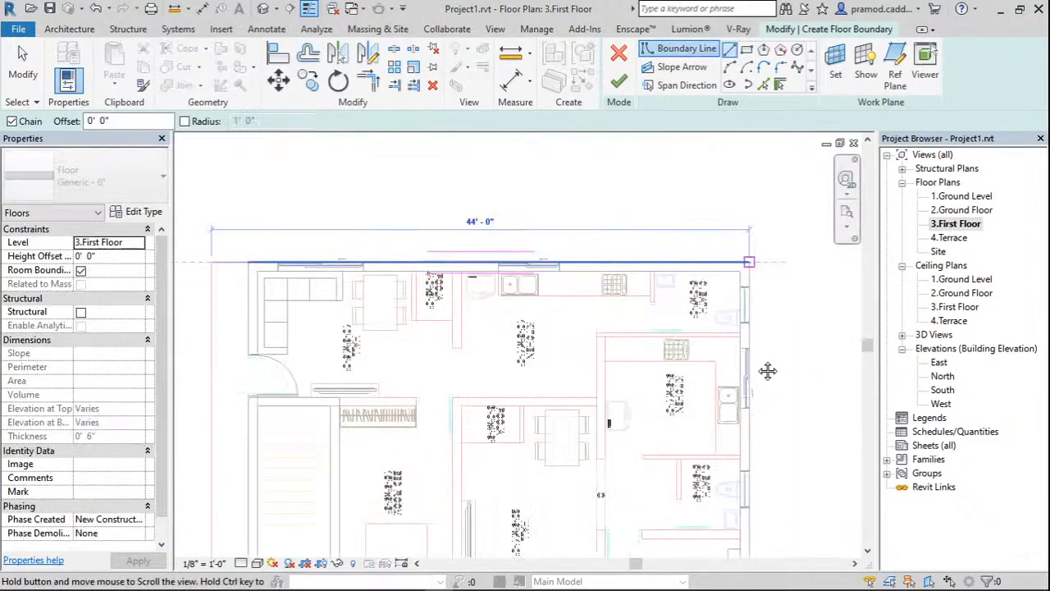
middle_drag(767, 371, 765, 131)
click(748, 428)
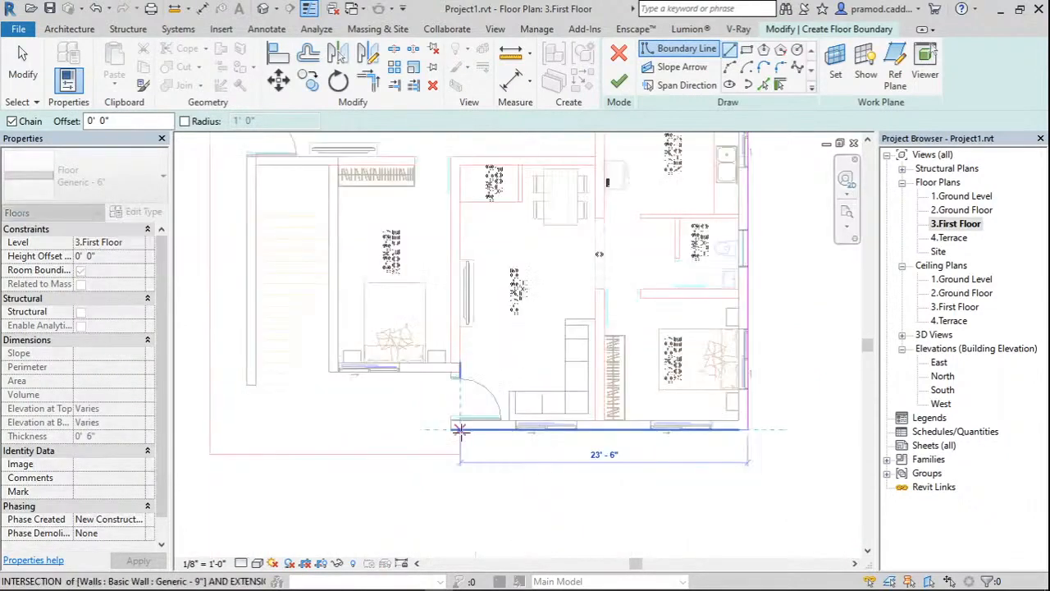
click(460, 430)
middle_drag(237, 268, 283, 398)
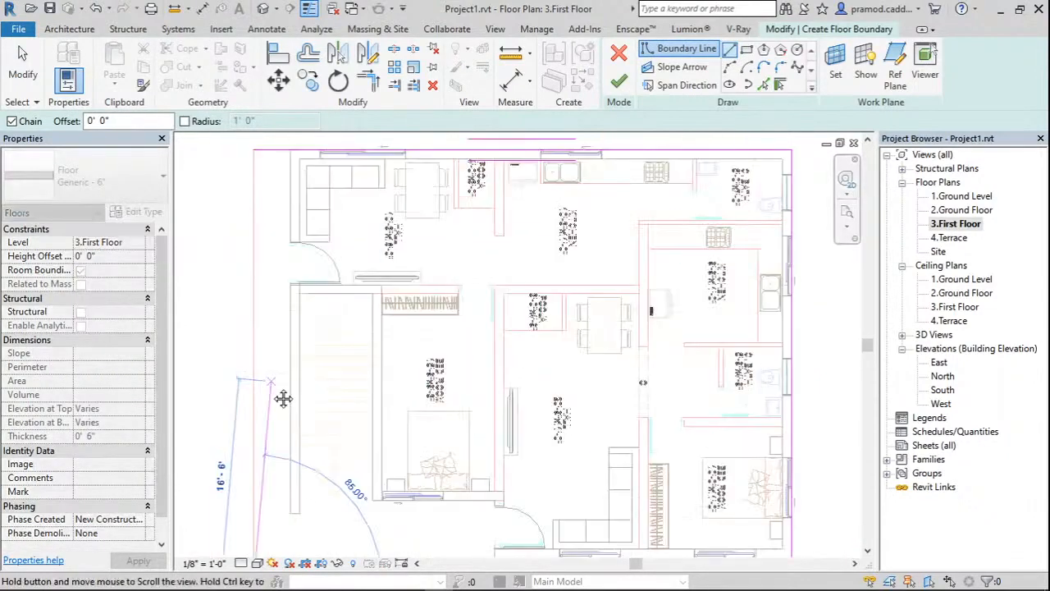
click(254, 151)
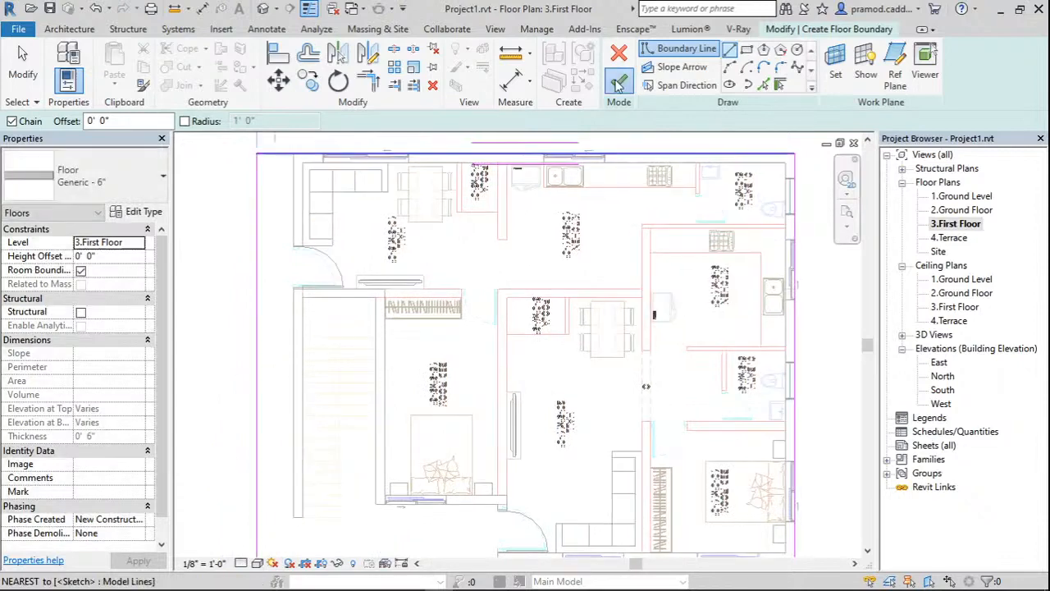
click(619, 82)
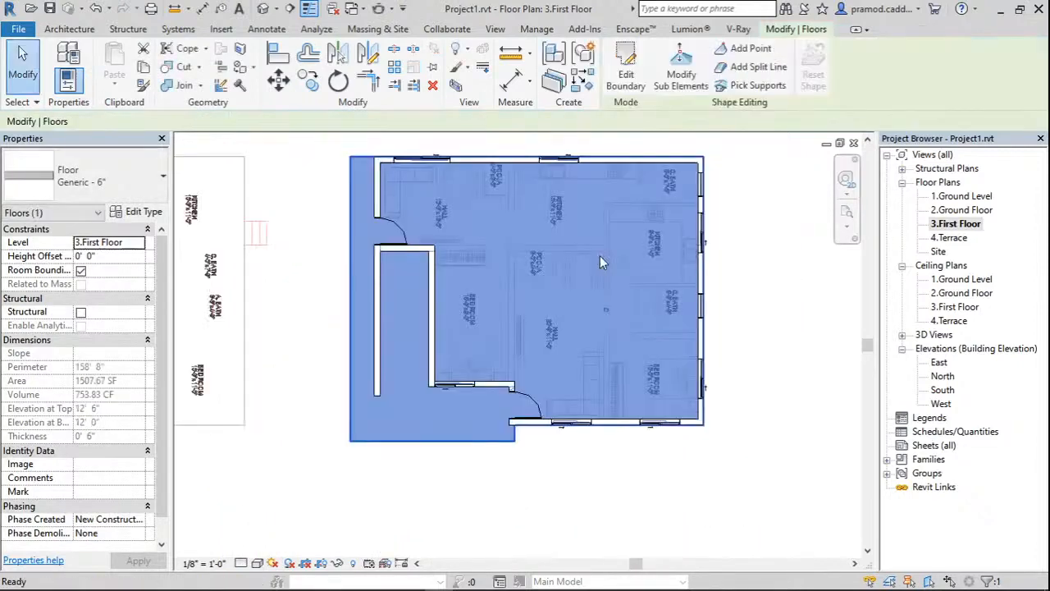
key(Escape)
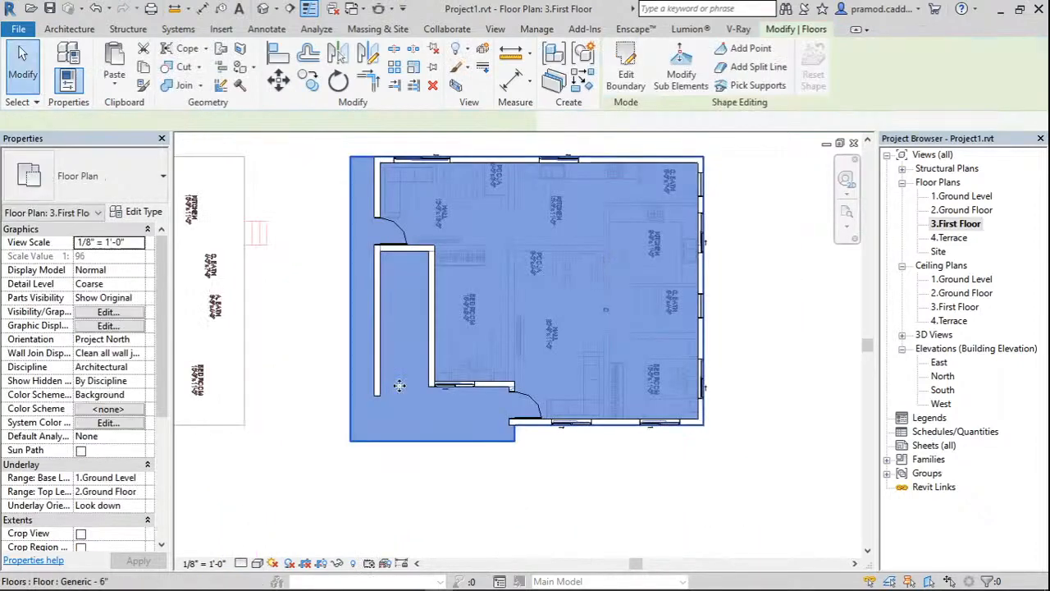
Open the 3D view and examine from the front how the ground-floor entrance door's head lines up with the adjacent window.
click(427, 348)
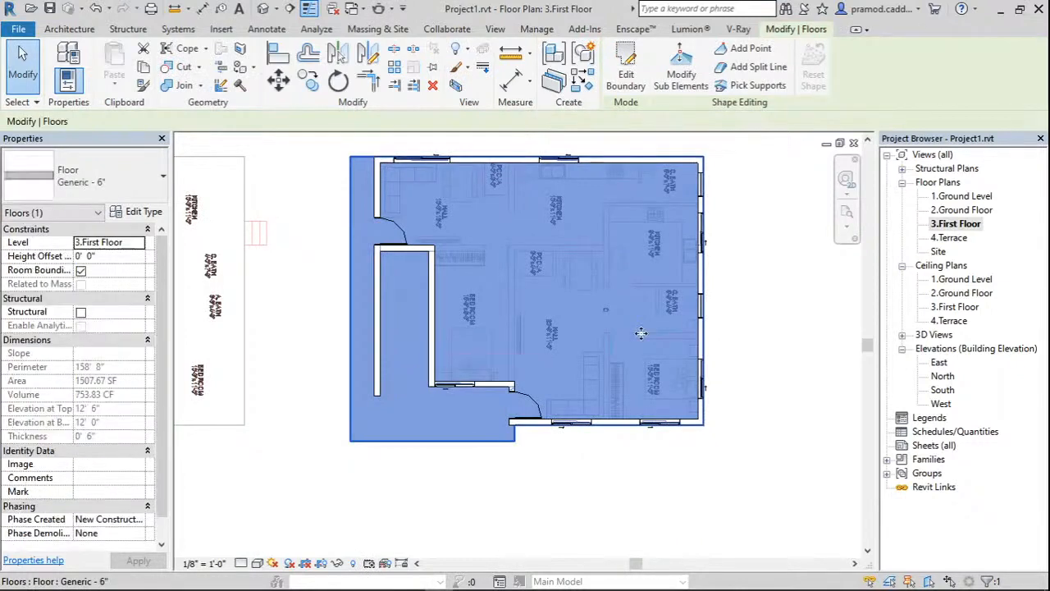
key(Escape)
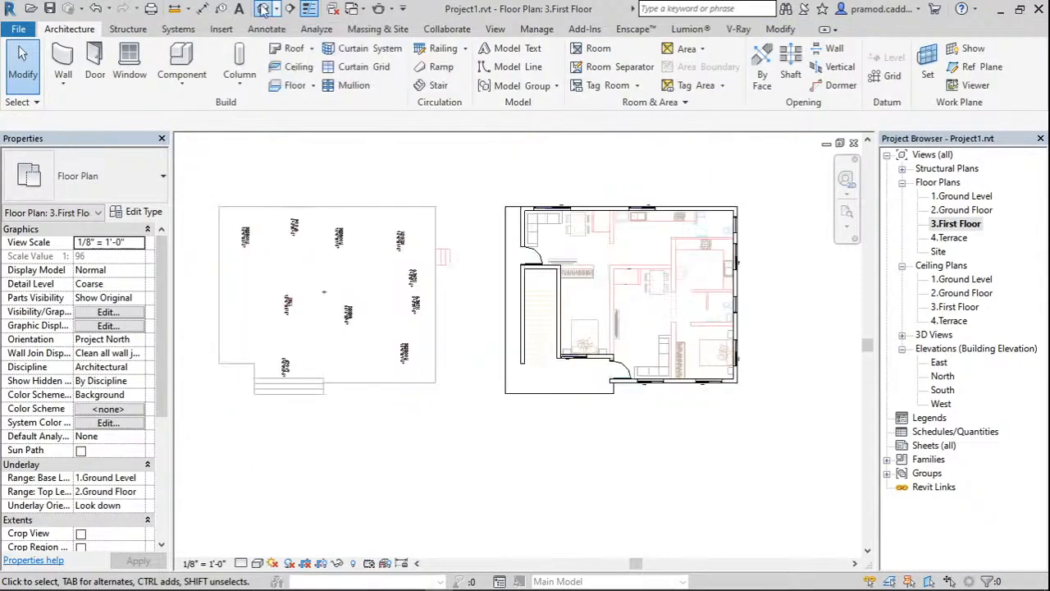
click(263, 8)
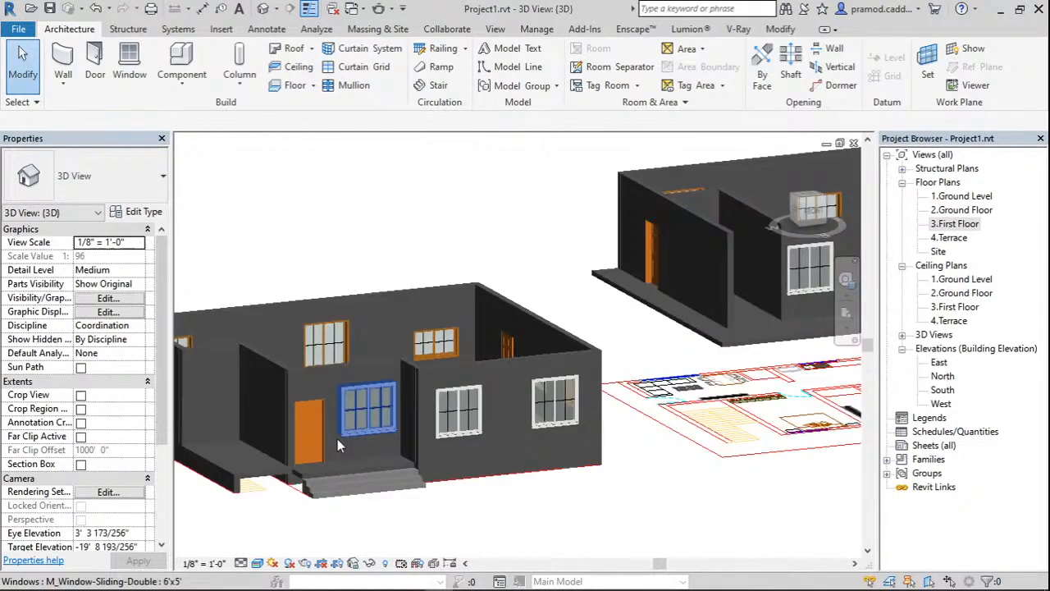
scroll(337, 439, up, 5)
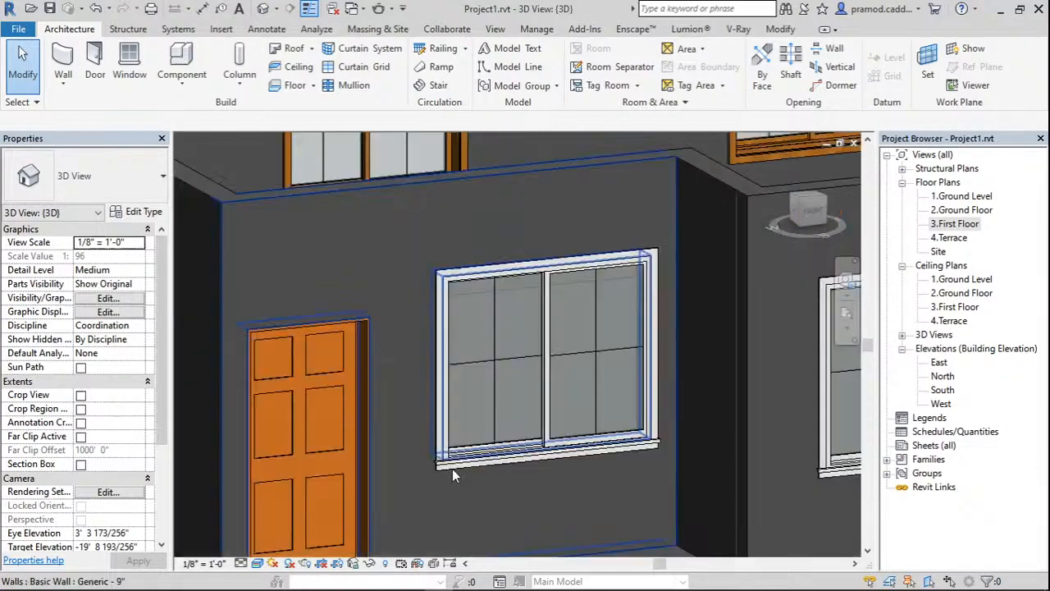
click(478, 421)
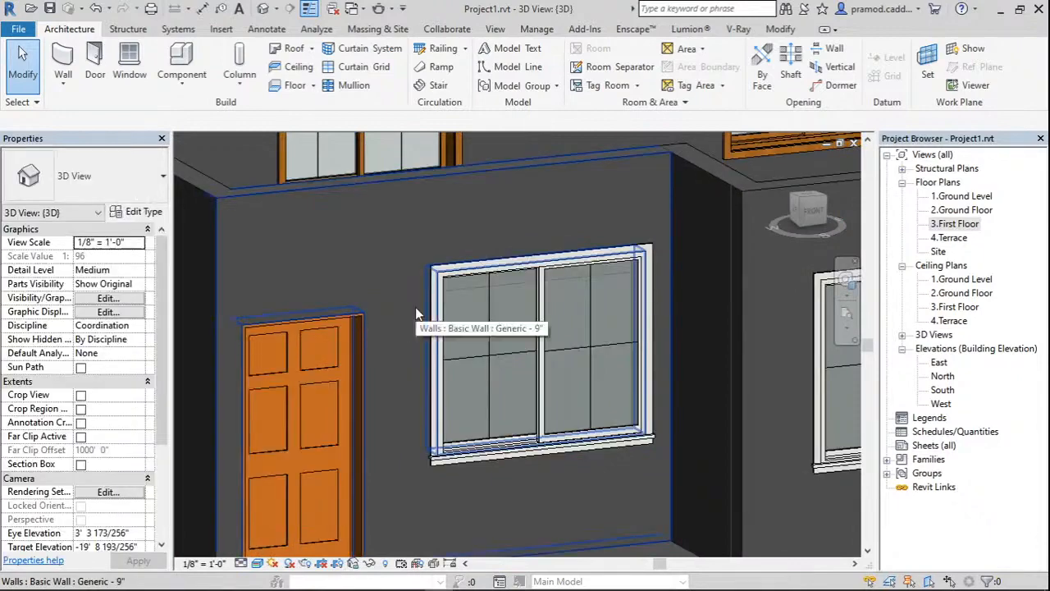
click(791, 224)
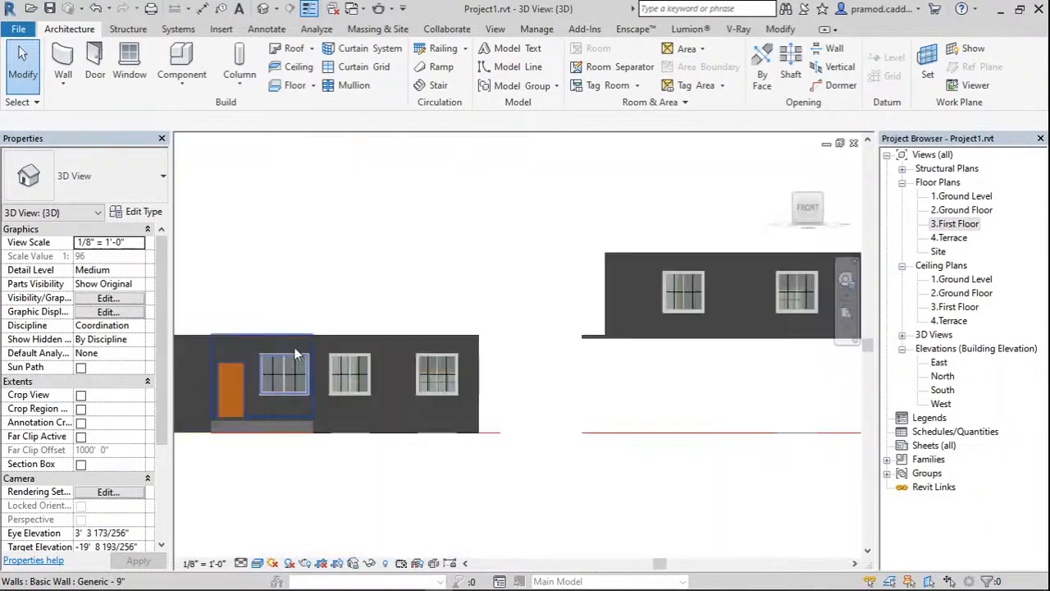
scroll(238, 361, up, 5)
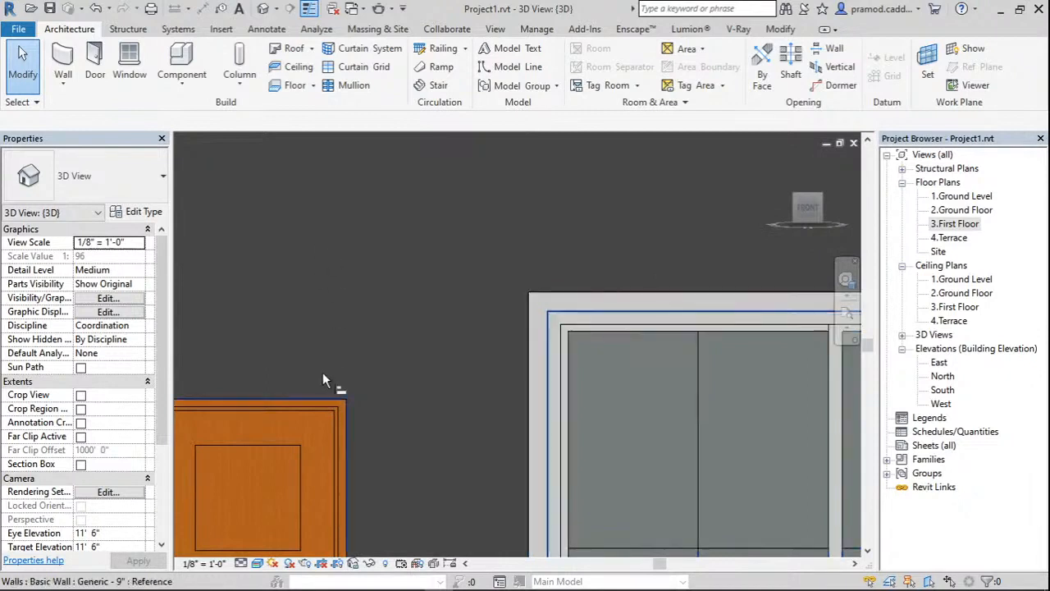
key(a)
key(l)
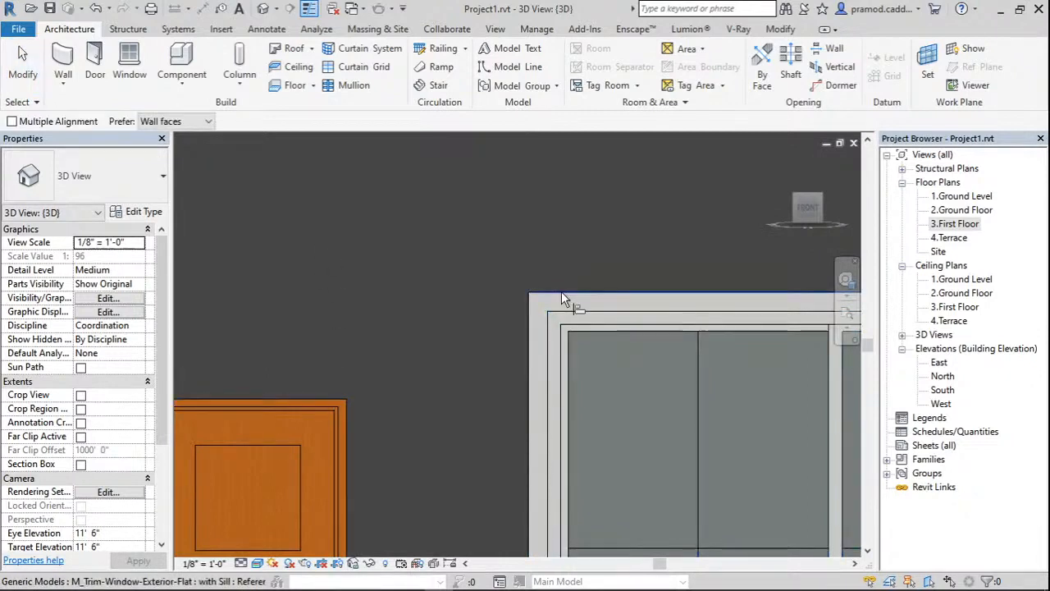
key(Escape)
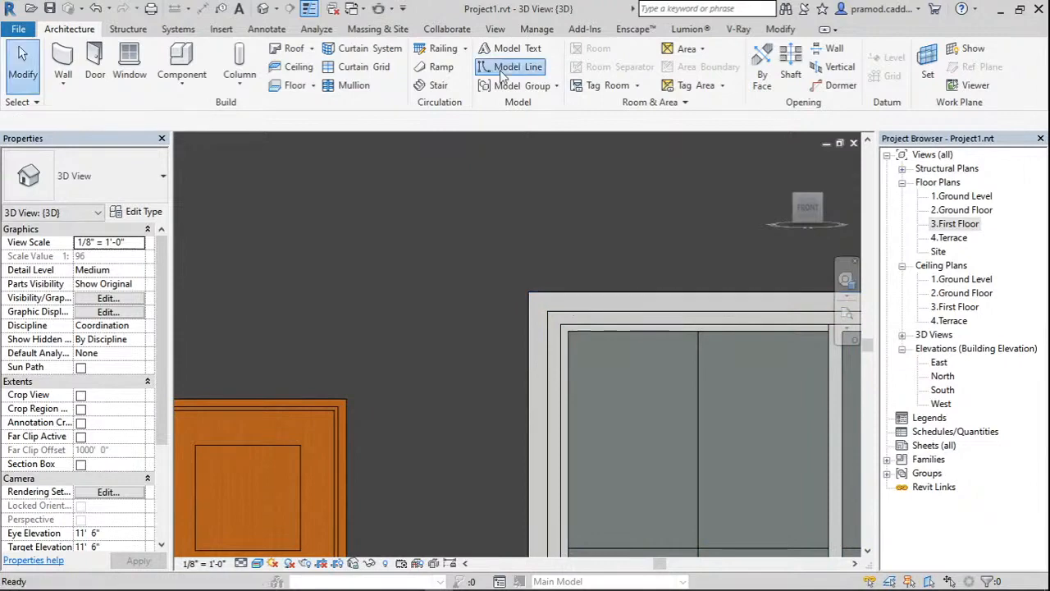
click(504, 75)
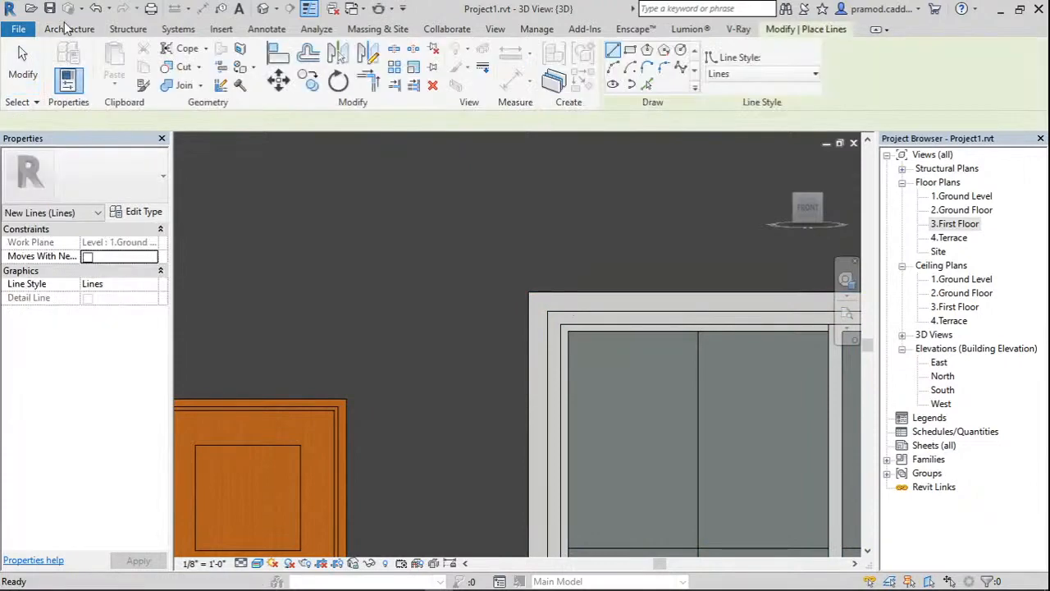
key(Escape)
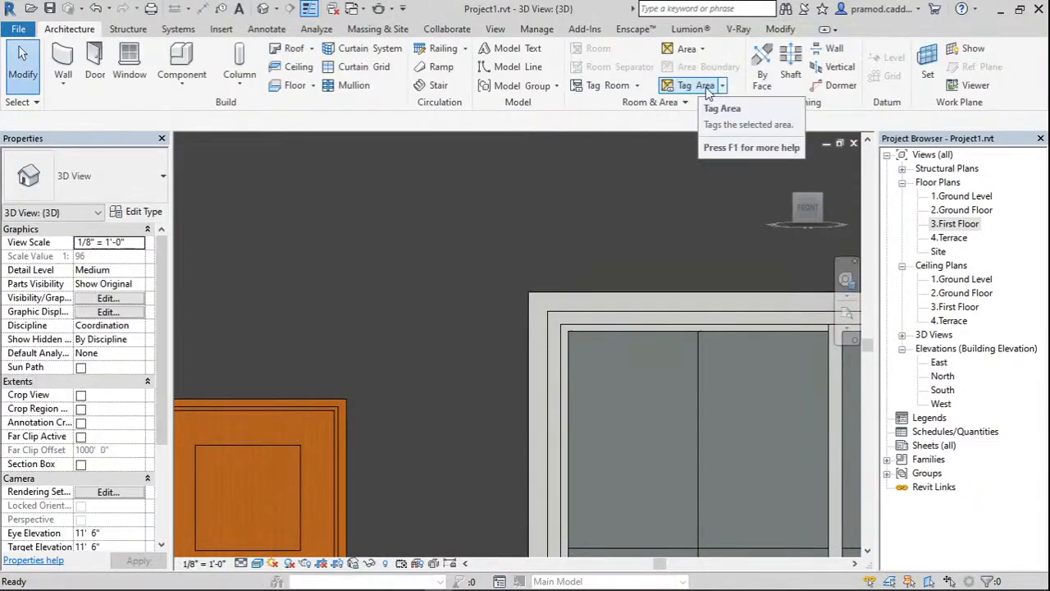
Set the work plane by picking the face of the ground-floor wall holding the entrance door.
click(927, 66)
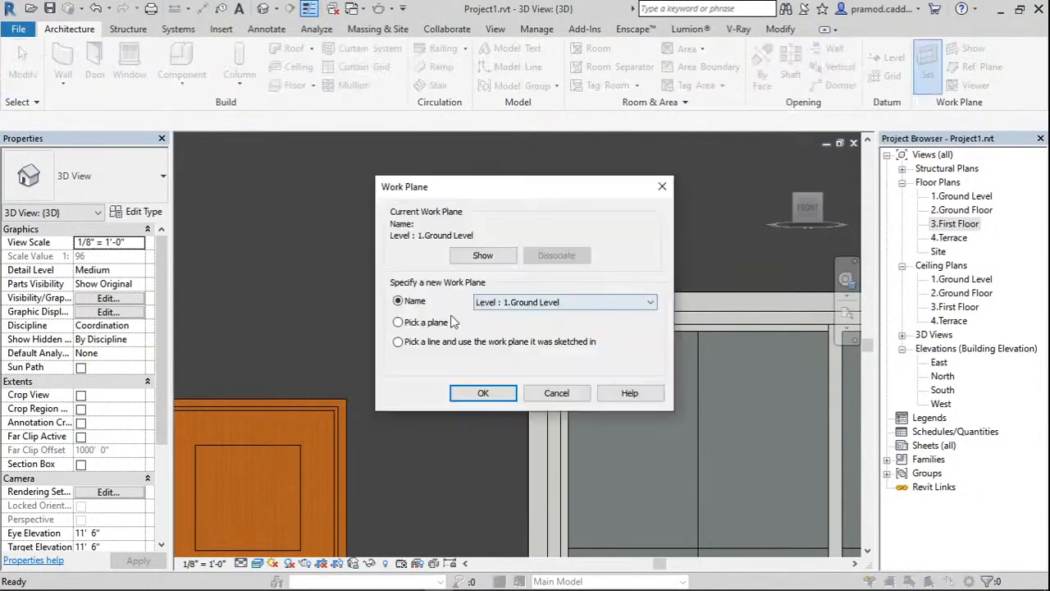
click(398, 323)
key(Return)
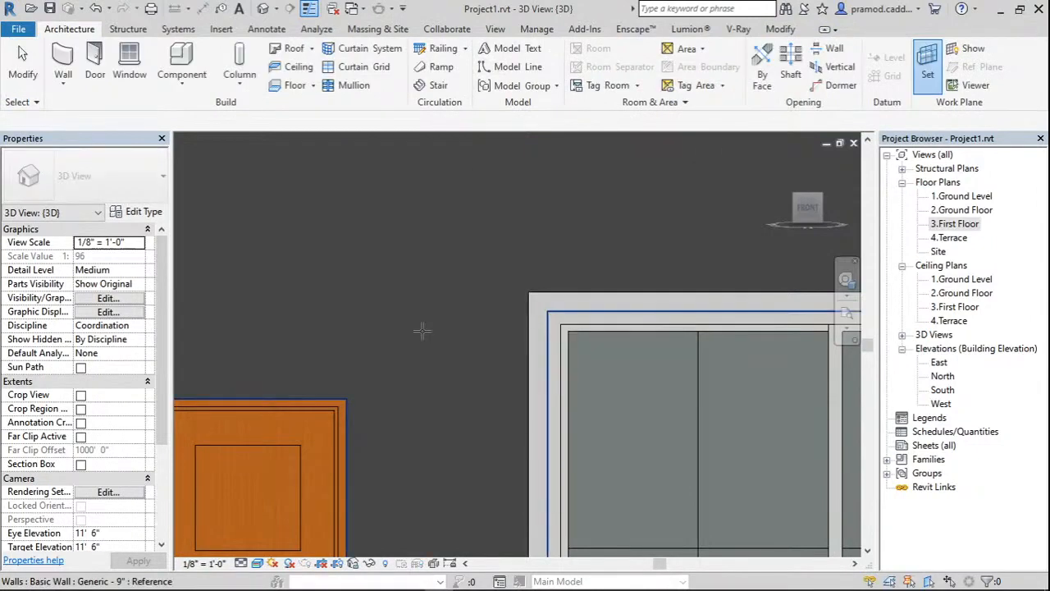
click(421, 331)
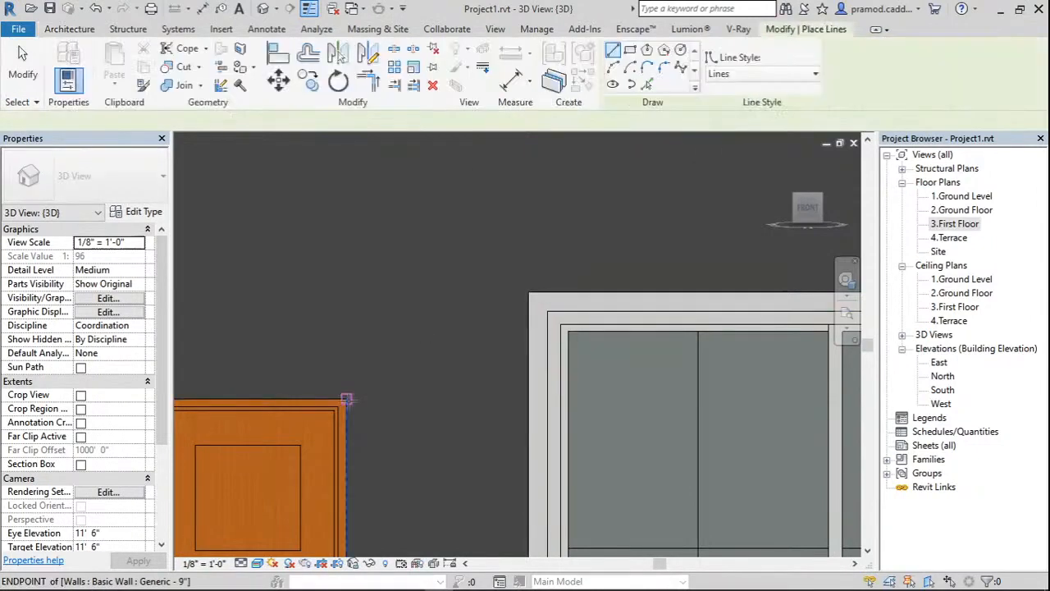
Draw a horizontal model line on the wall face from the entrance door's top corner across the neighbouring window.
click(347, 399)
middle_drag(548, 446, 493, 357)
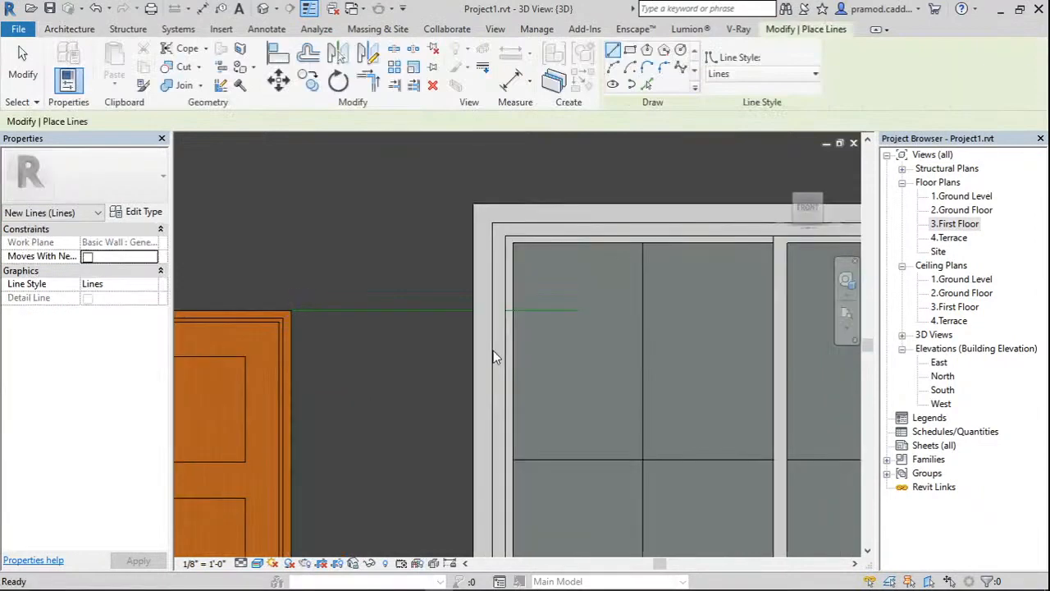
key(Escape)
key(Escape)
Move the 6'x5' sliding window down so its top trim meets the guide line, and delete the line.
click(478, 211)
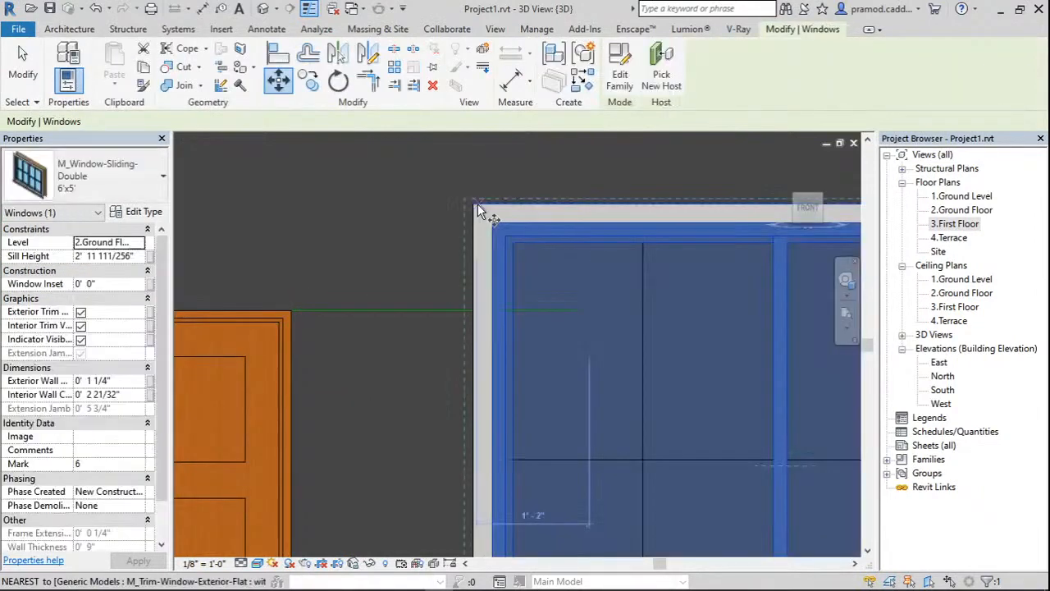
key(Escape)
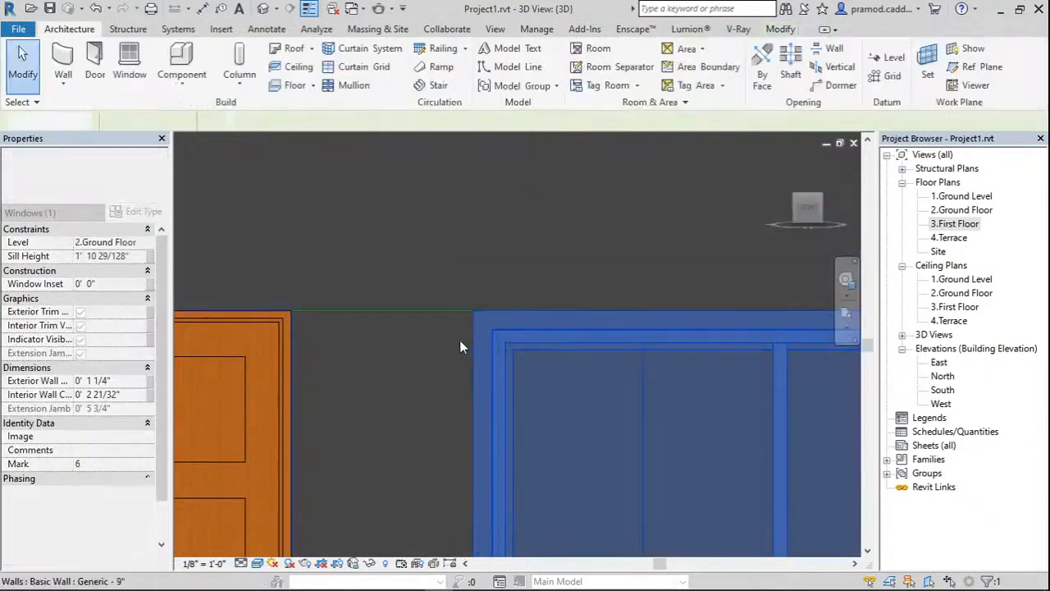
click(453, 312)
key(Escape)
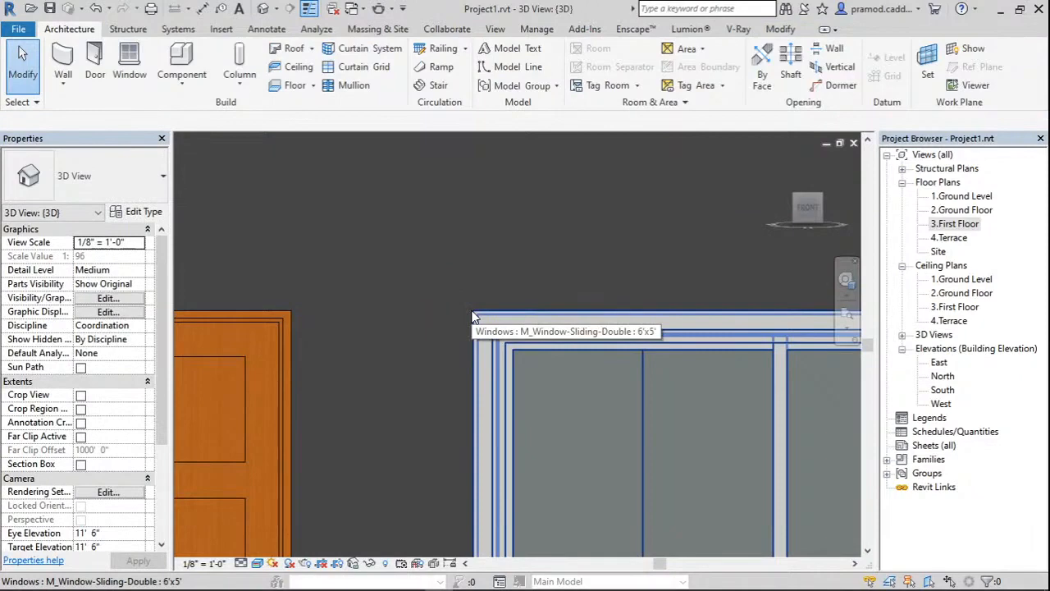
Select the 6'x5' window beside the entrance door and check its Sill Height value.
scroll(484, 320, down, 1)
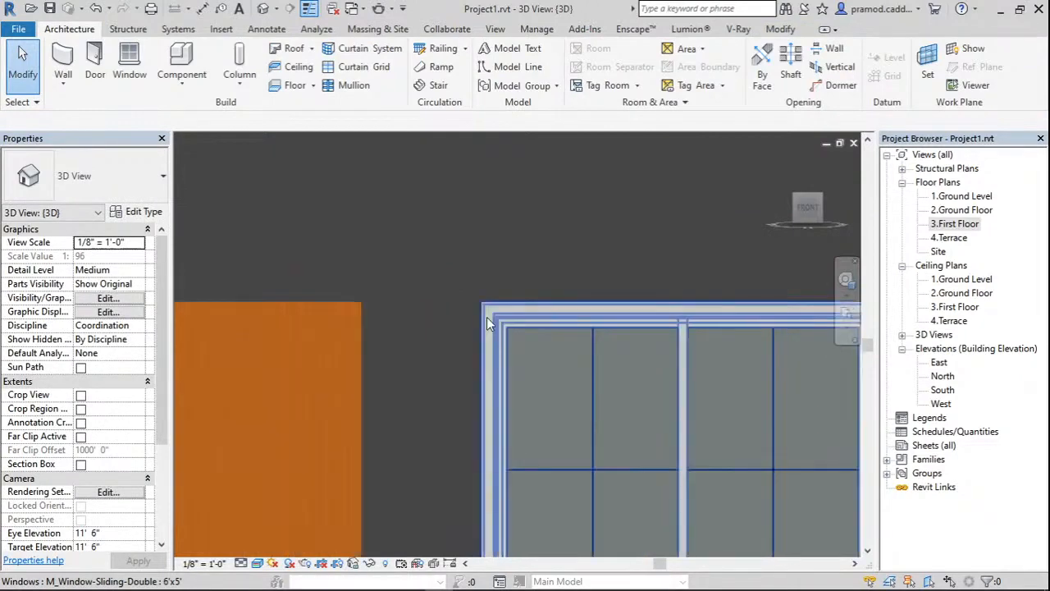
scroll(487, 323, down, 5)
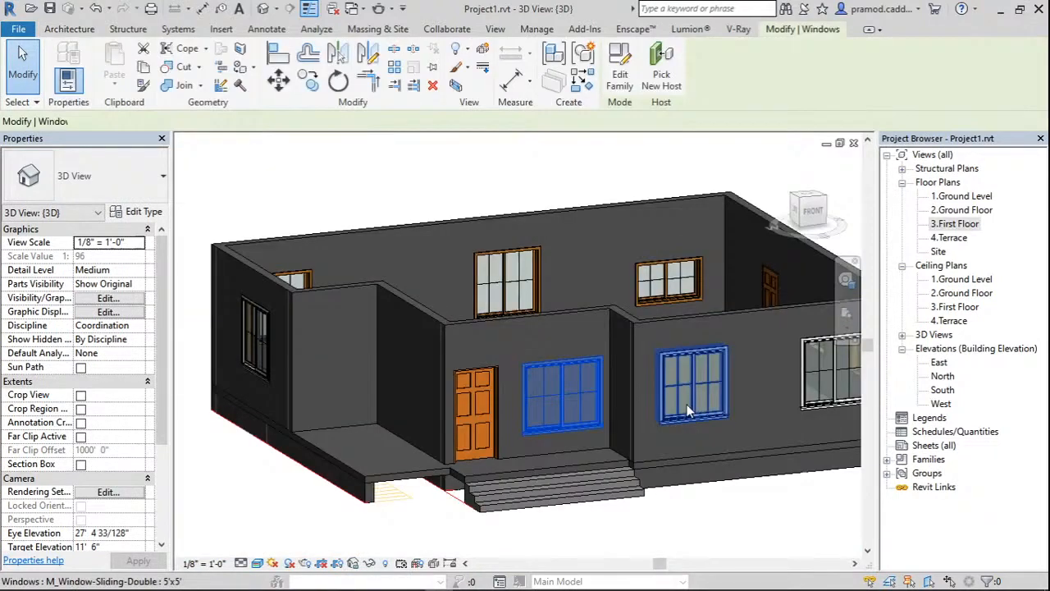
click(690, 411)
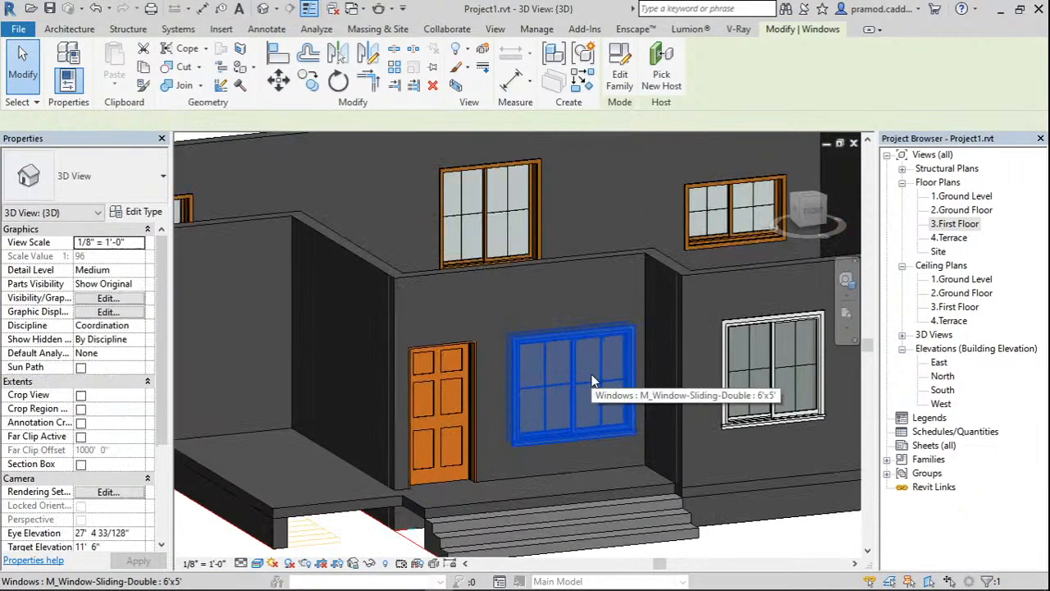
click(594, 381)
click(115, 256)
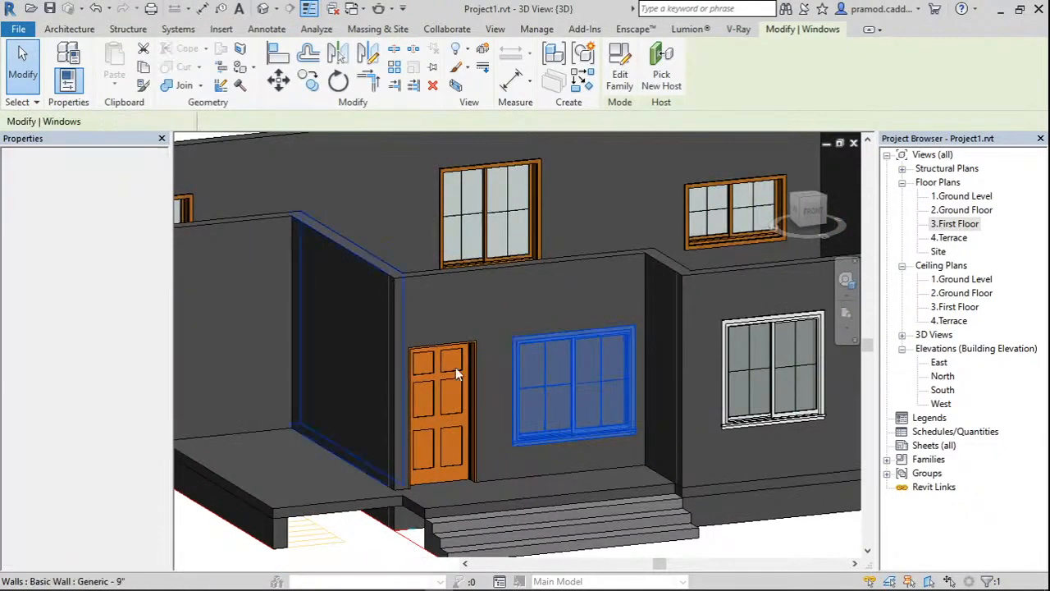
scroll(523, 432, down, 3)
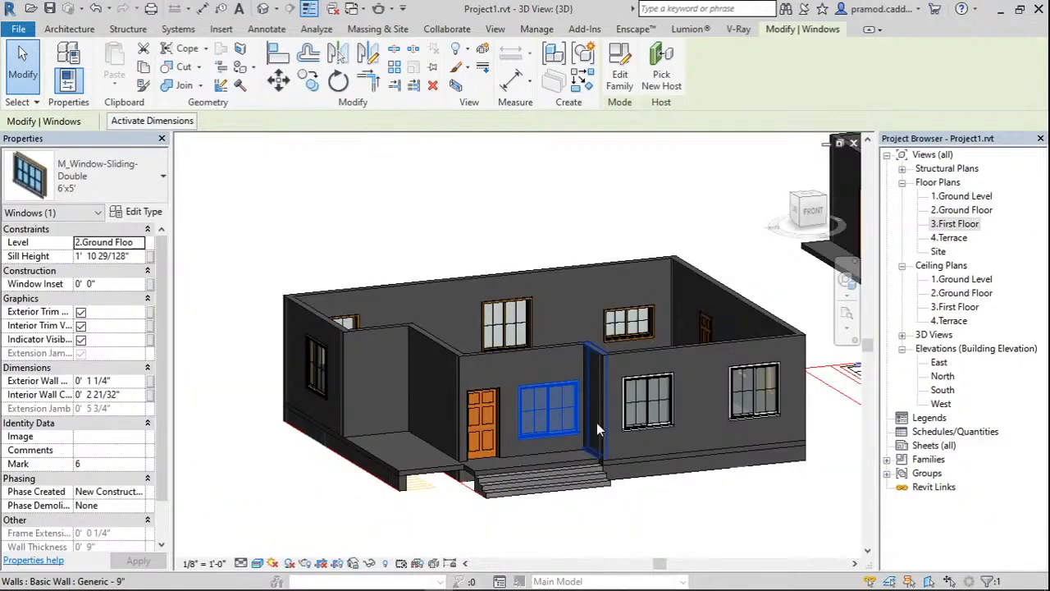
drag(466, 173, 444, 206)
drag(505, 169, 504, 205)
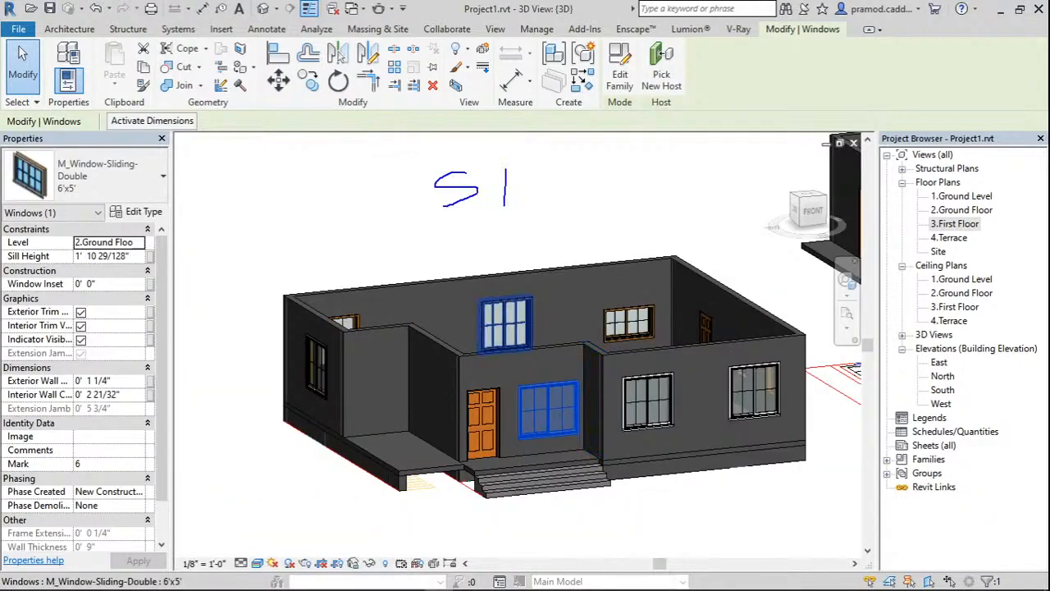
key(Escape)
scroll(662, 433, down, 3)
middle_drag(662, 433, 480, 416)
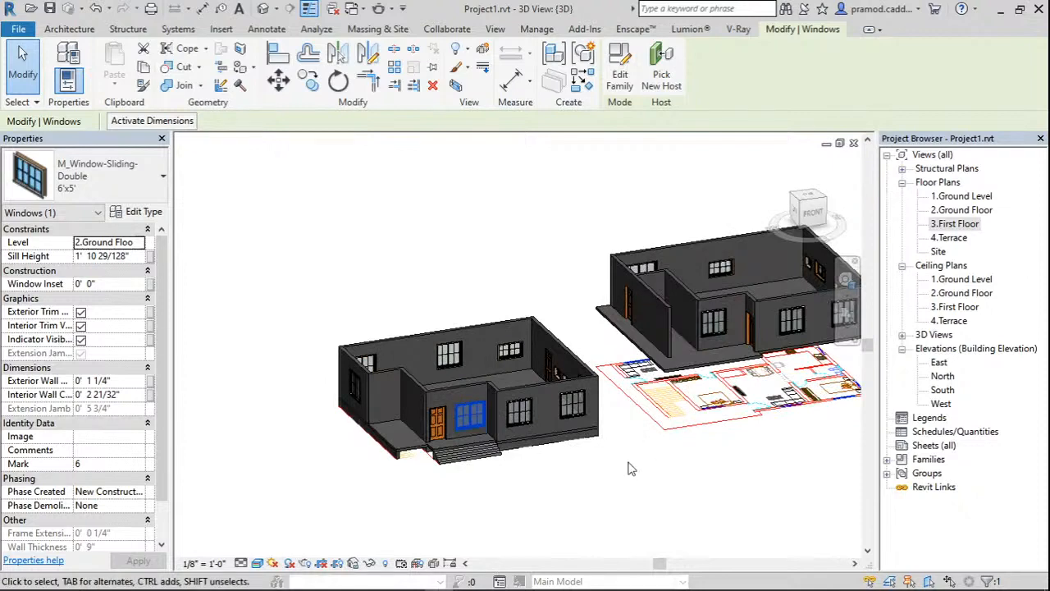
scroll(468, 420, up, 4)
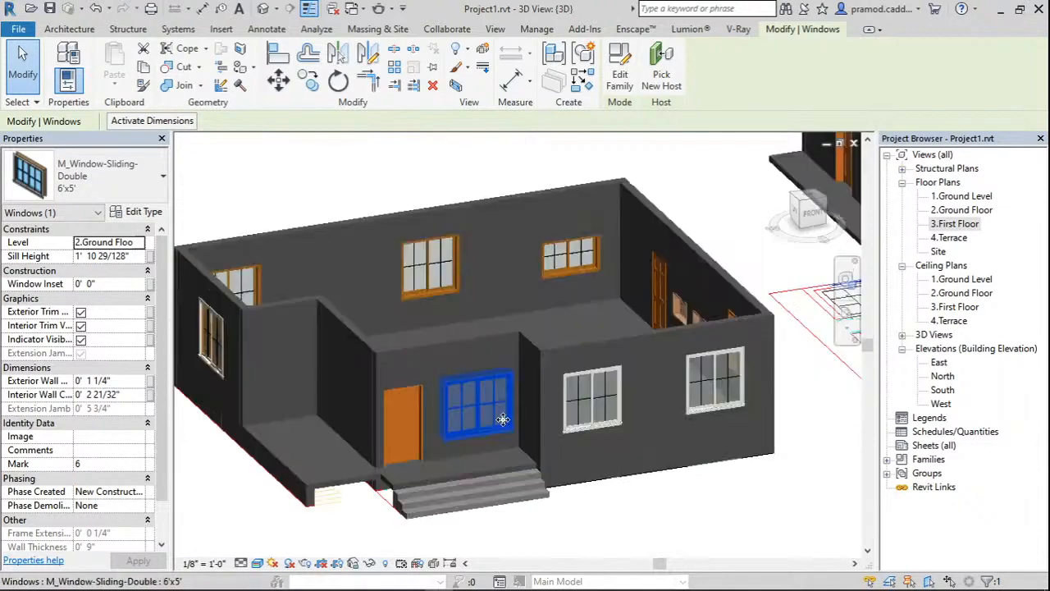
Select the 5'x5' sliding windows on the front ground-floor wall and check their Sill Height value.
key(Escape)
scroll(498, 410, up, 3)
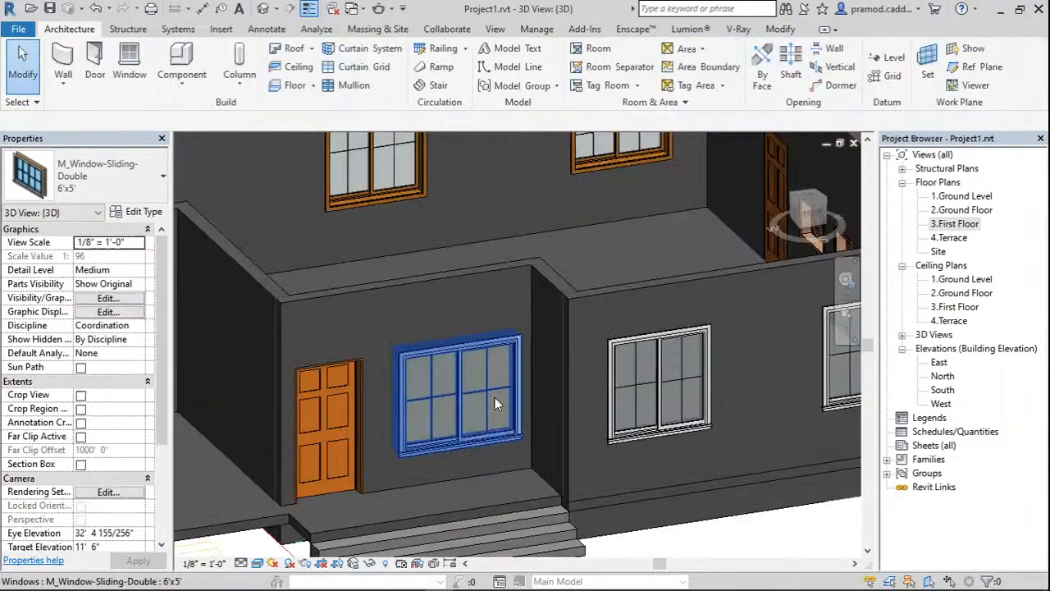
scroll(495, 397, down, 4)
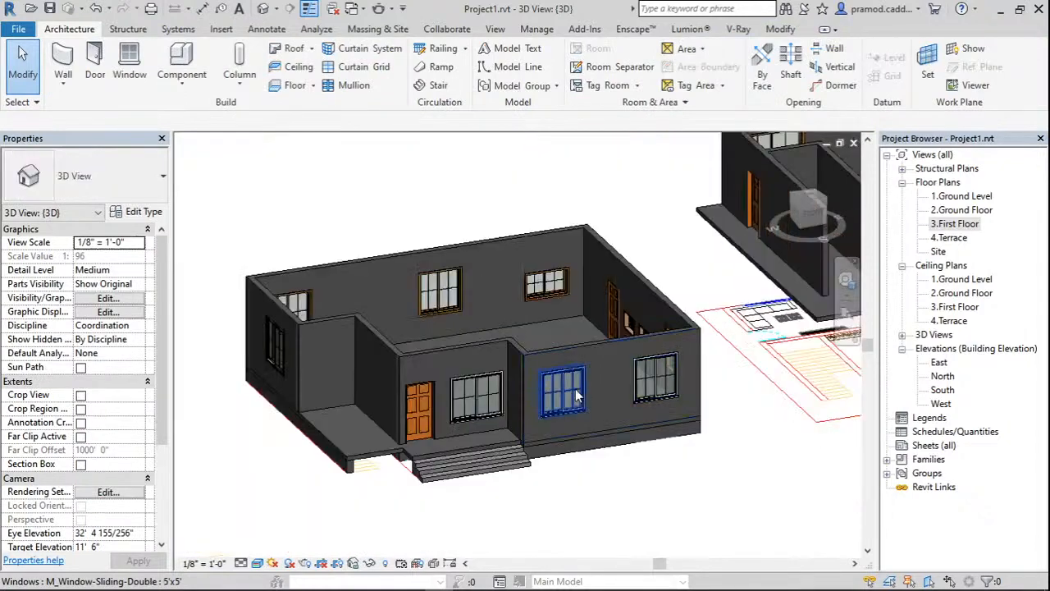
click(577, 394)
click(645, 387)
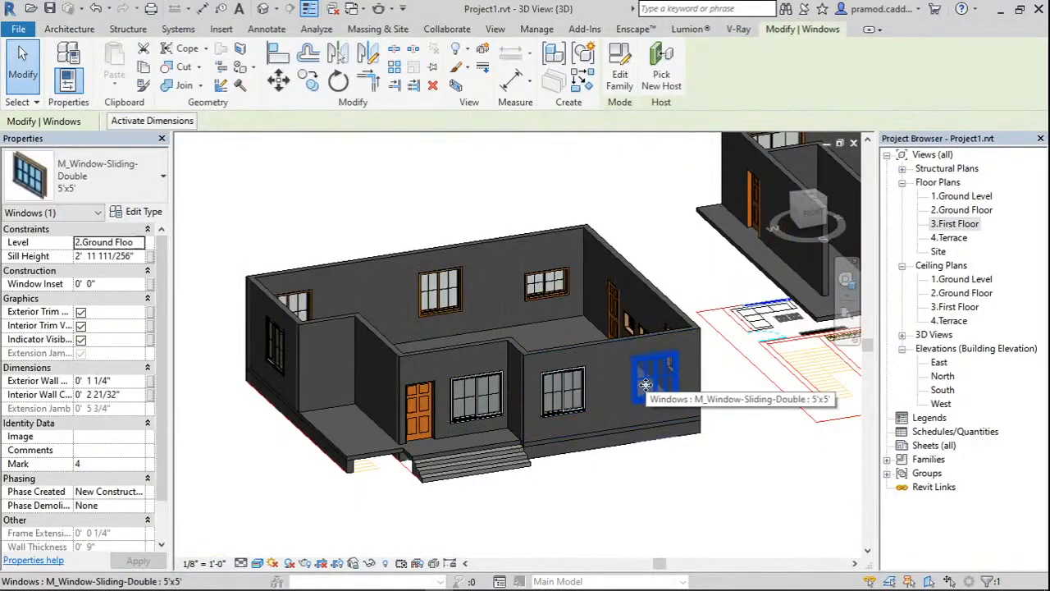
Select both storeys together with the CAD plan and filter the selection to the Windows category only.
scroll(585, 438, down, 4)
click(456, 272)
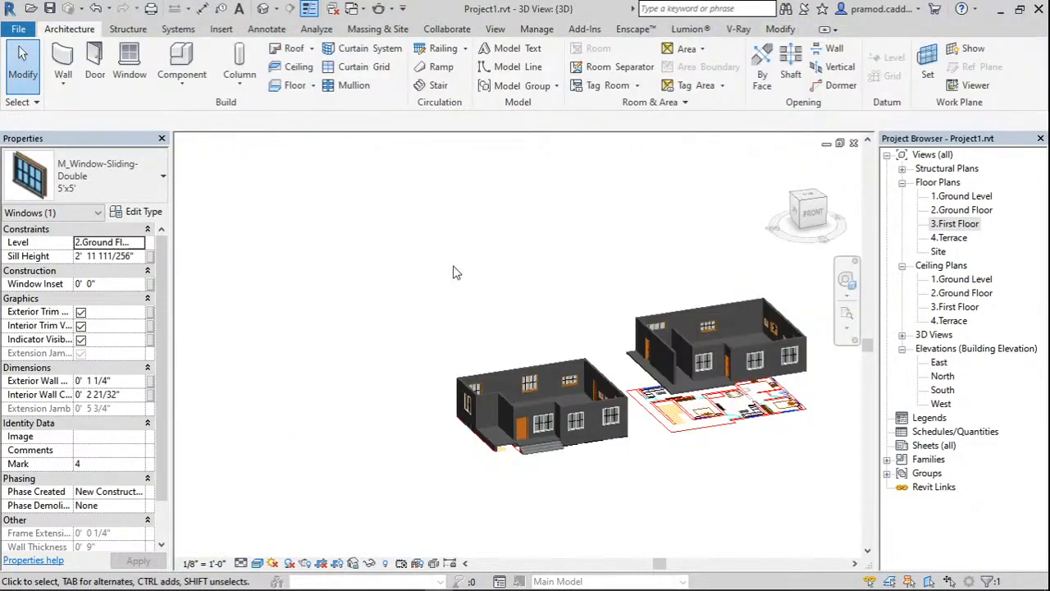
drag(378, 195, 825, 499)
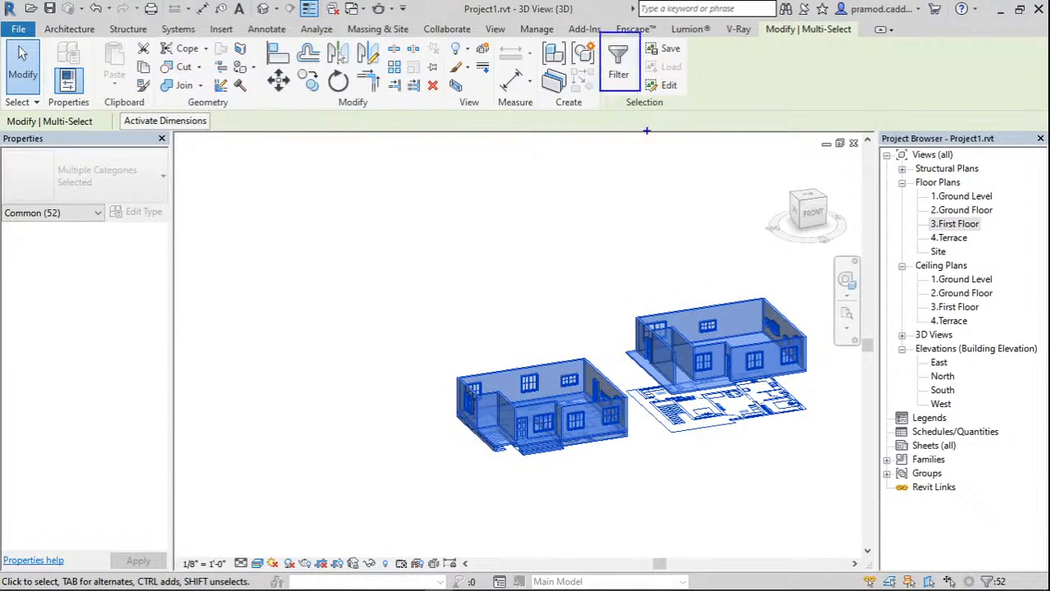
click(618, 64)
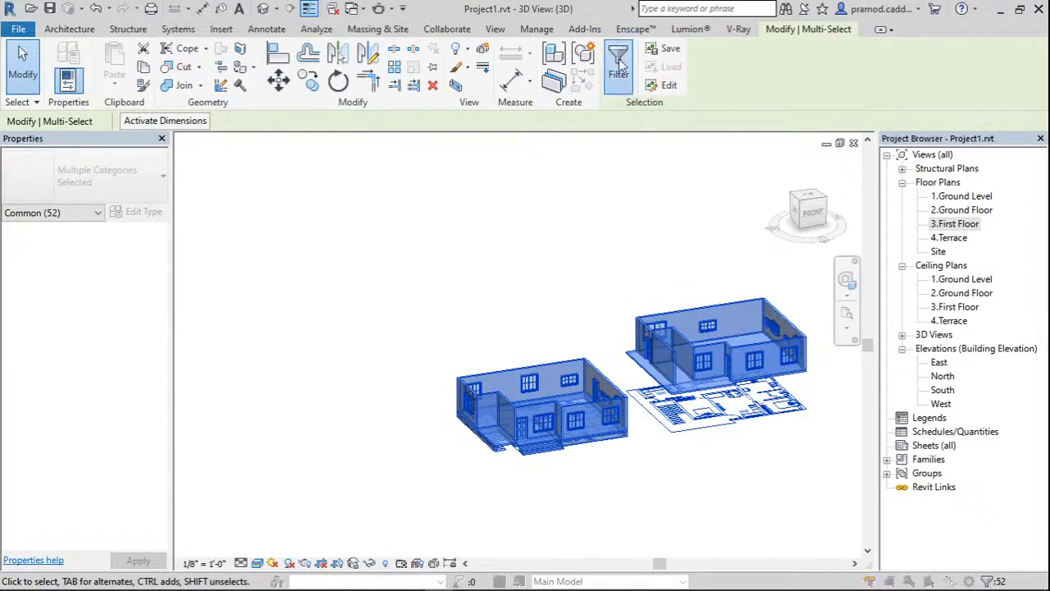
click(835, 204)
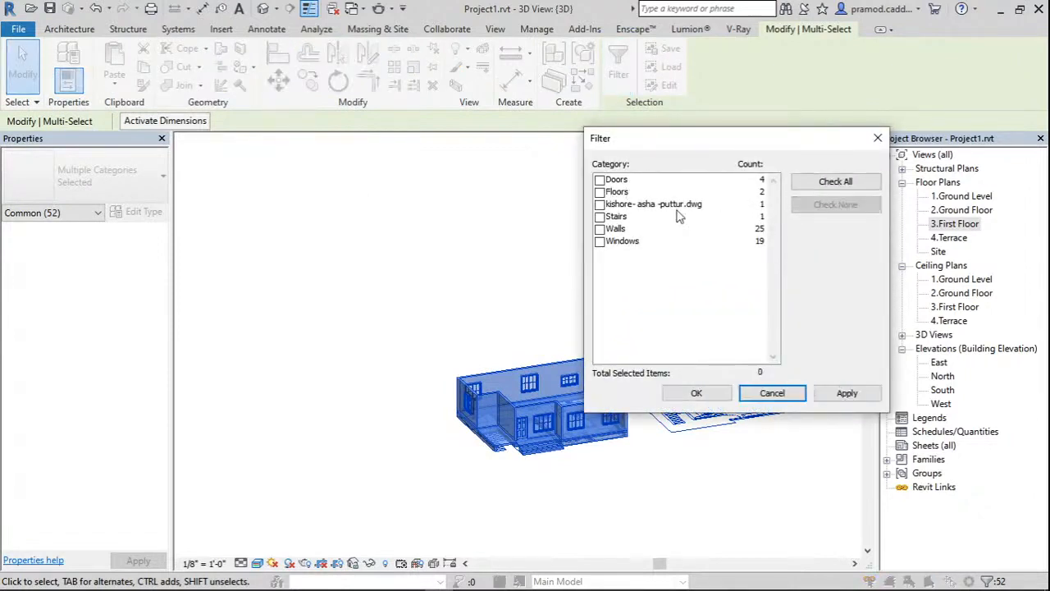
click(621, 240)
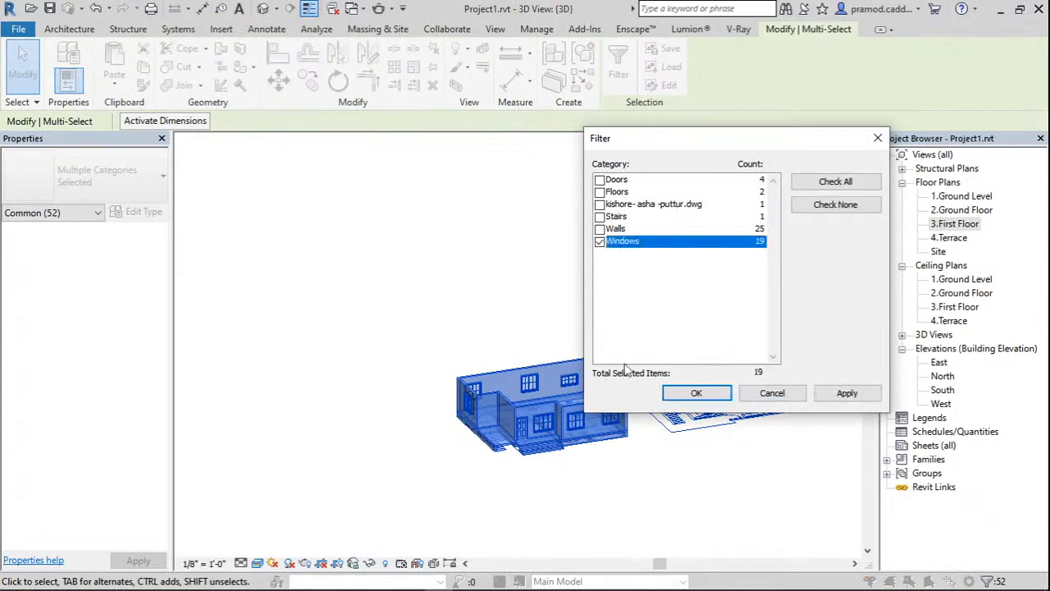
click(696, 393)
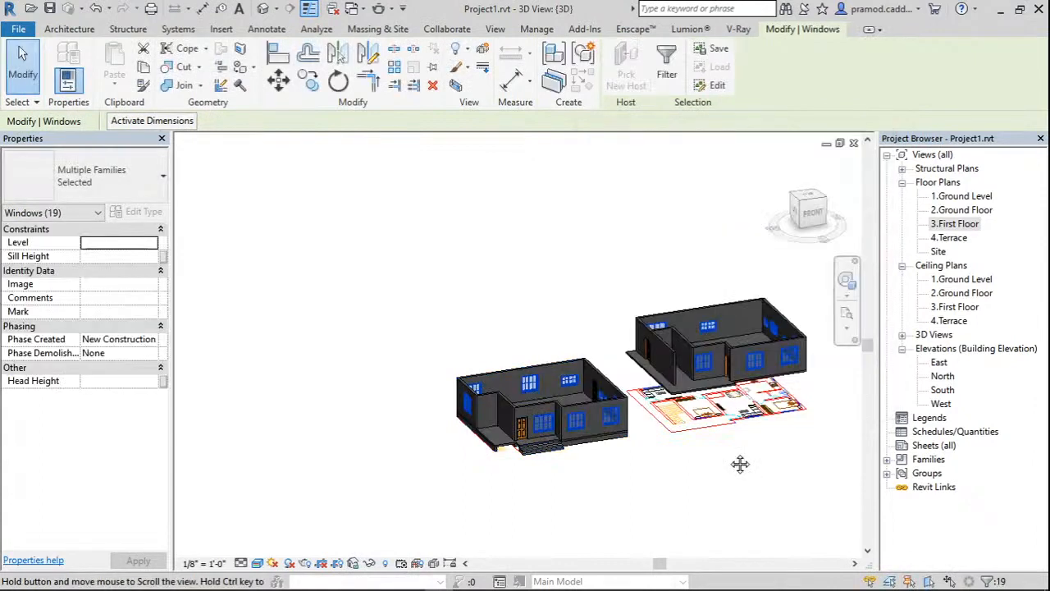
Set the Sill Height of all selected windows to 1' 10 29/128" and clear the selection.
middle_drag(740, 463, 683, 463)
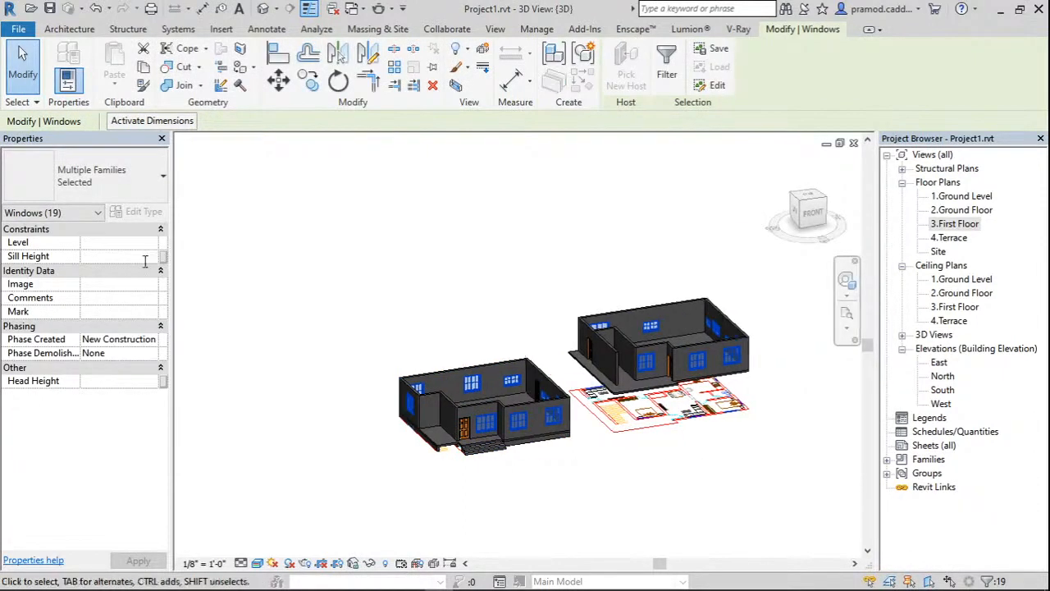
click(144, 260)
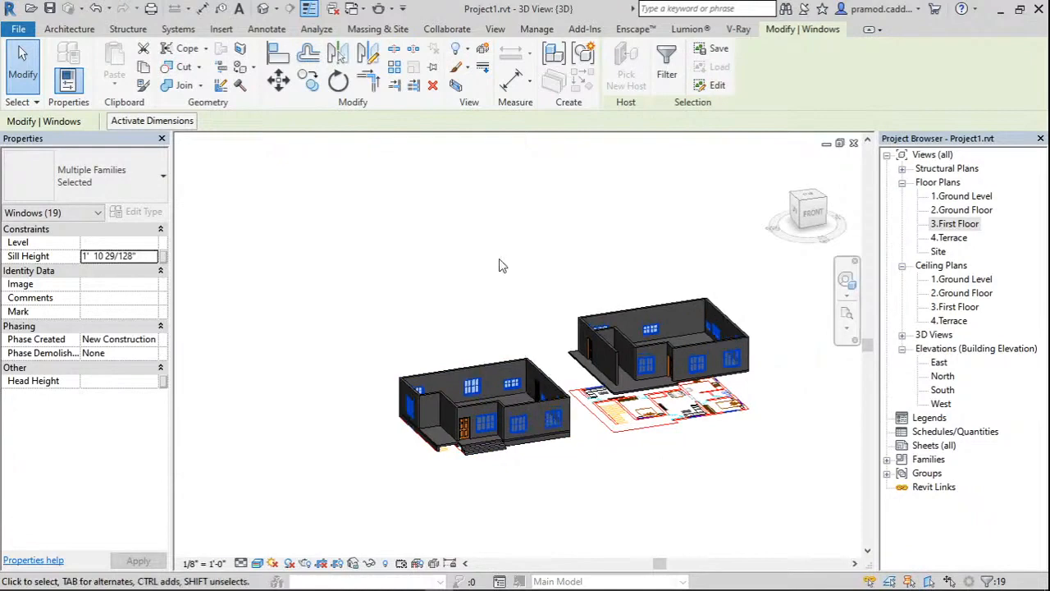
click(502, 265)
scroll(525, 373, up, 3)
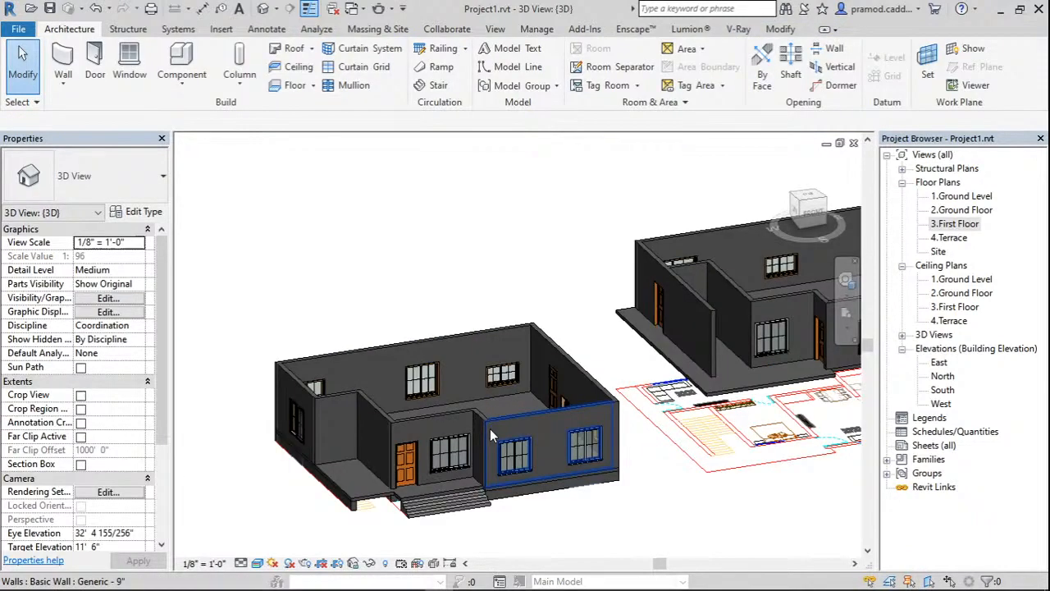
middle_drag(490, 429, 457, 428)
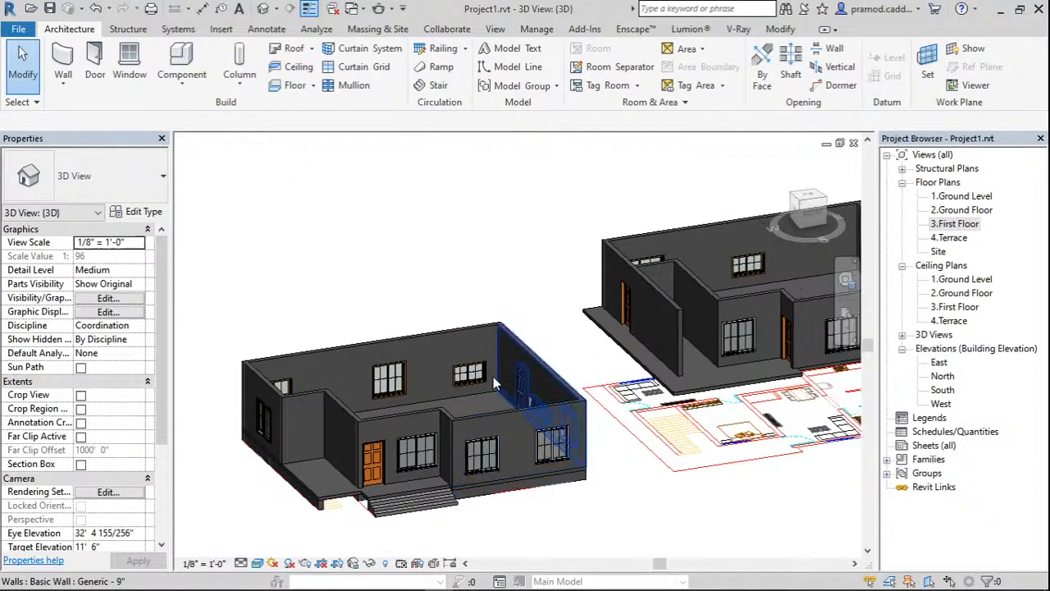
Set the Sill Height of the 5'x3' sliding window on the rear ground-floor wall to 3' 10 29/128".
shift+middle_drag(493, 377, 653, 273)
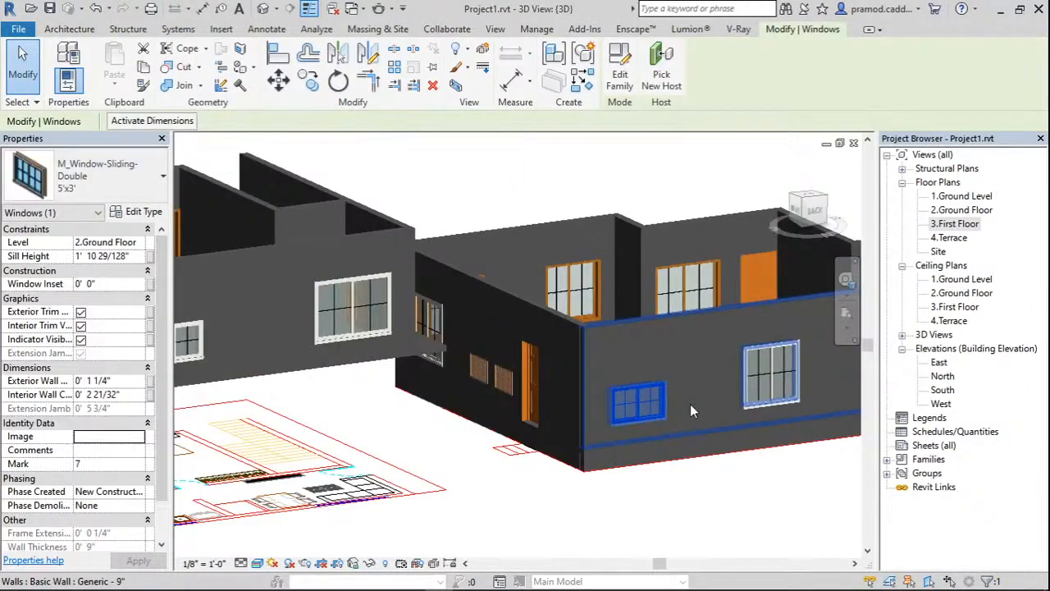
click(82, 256)
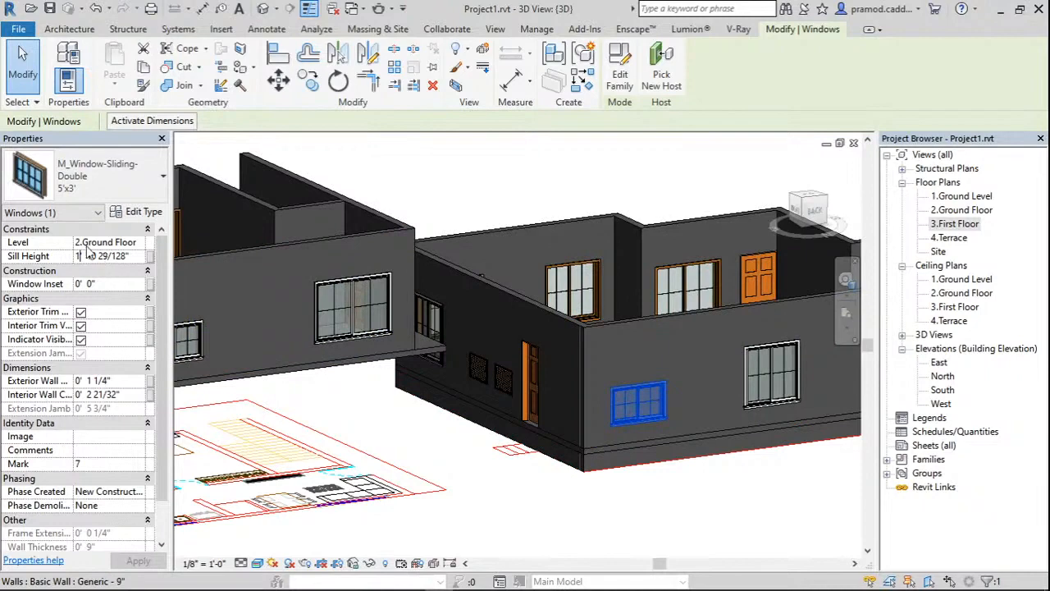
key(BackSpace)
text(3)
key(Return)
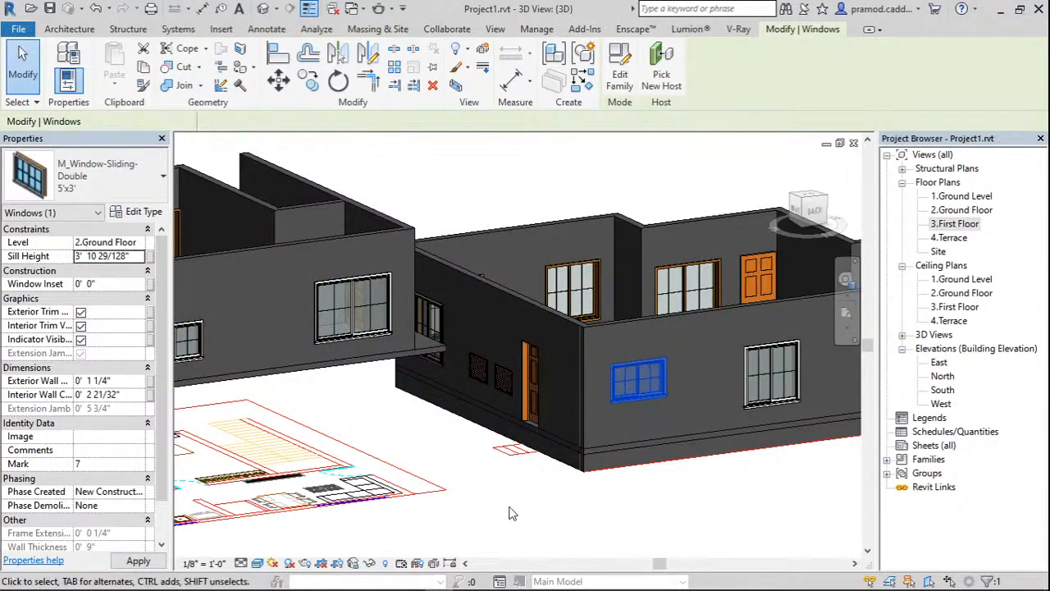
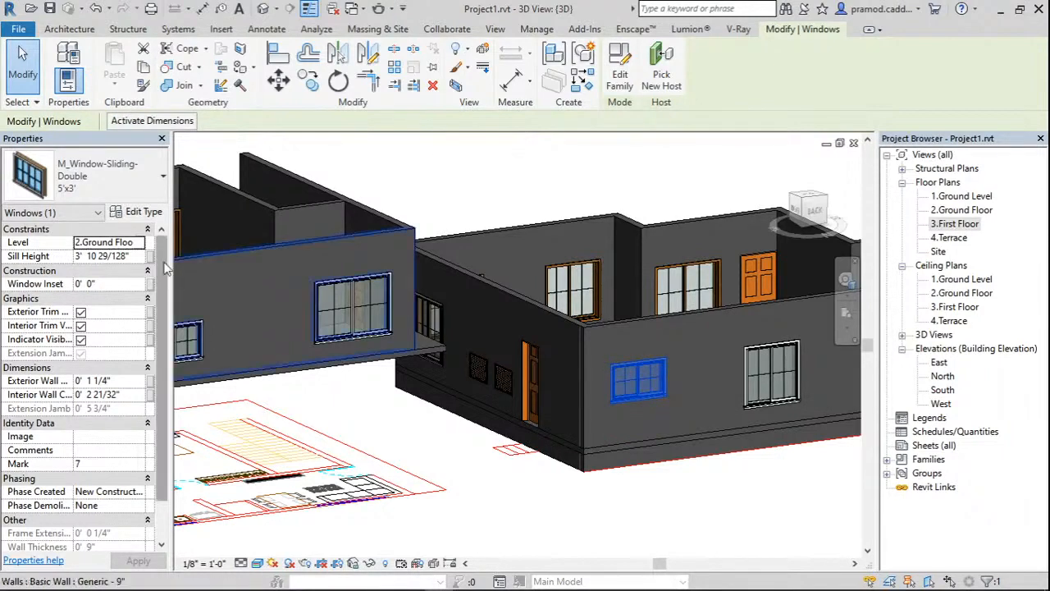
click(575, 522)
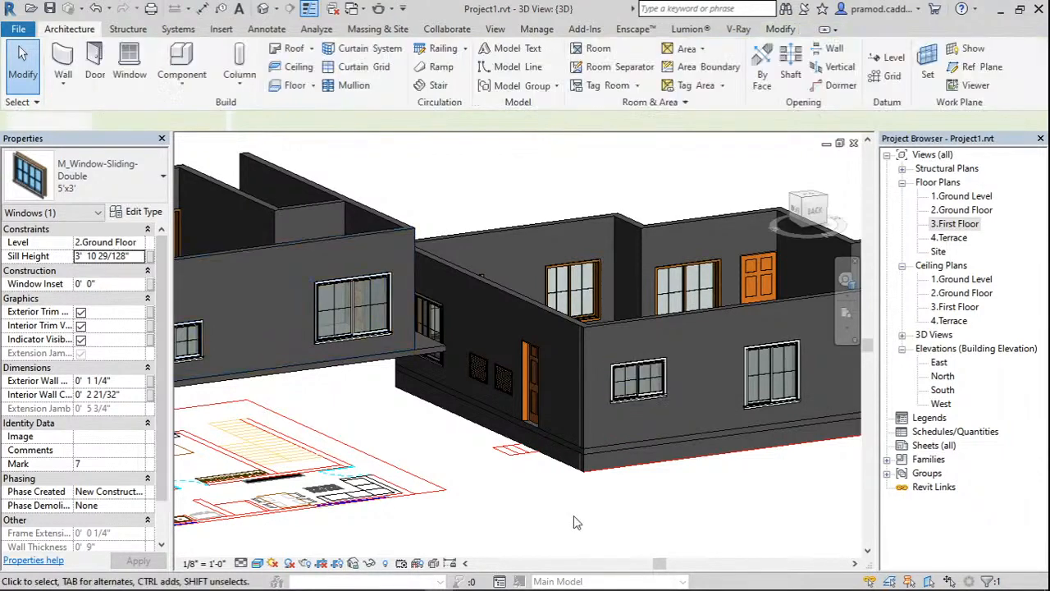
Select the 5'x3' sliding windows on both storeys and give them all the 3' 10 29/128" Sill Height.
click(655, 396)
middle_drag(654, 396, 715, 411)
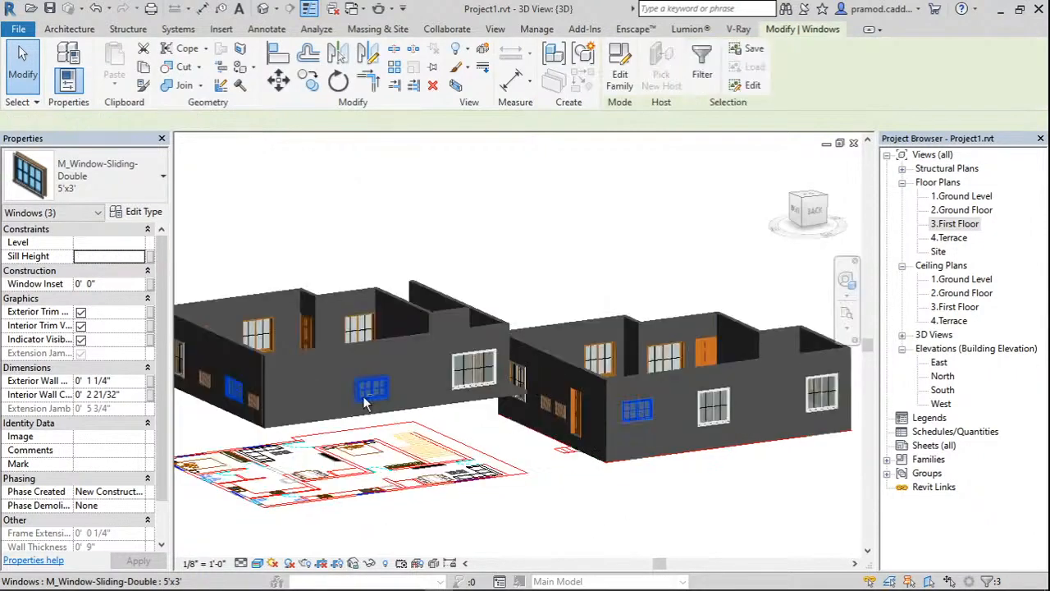
click(117, 256)
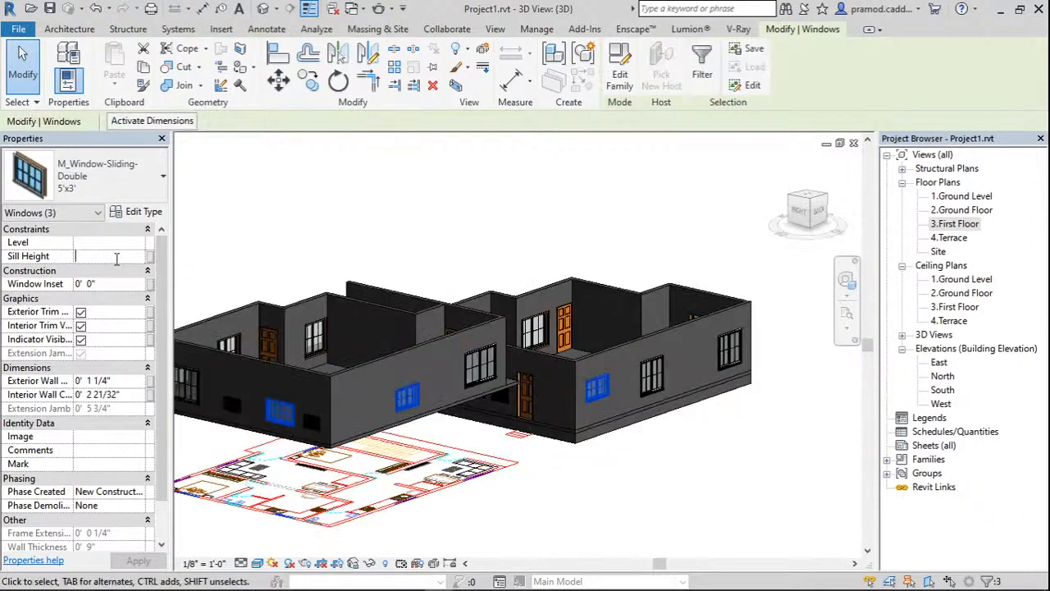
click(567, 441)
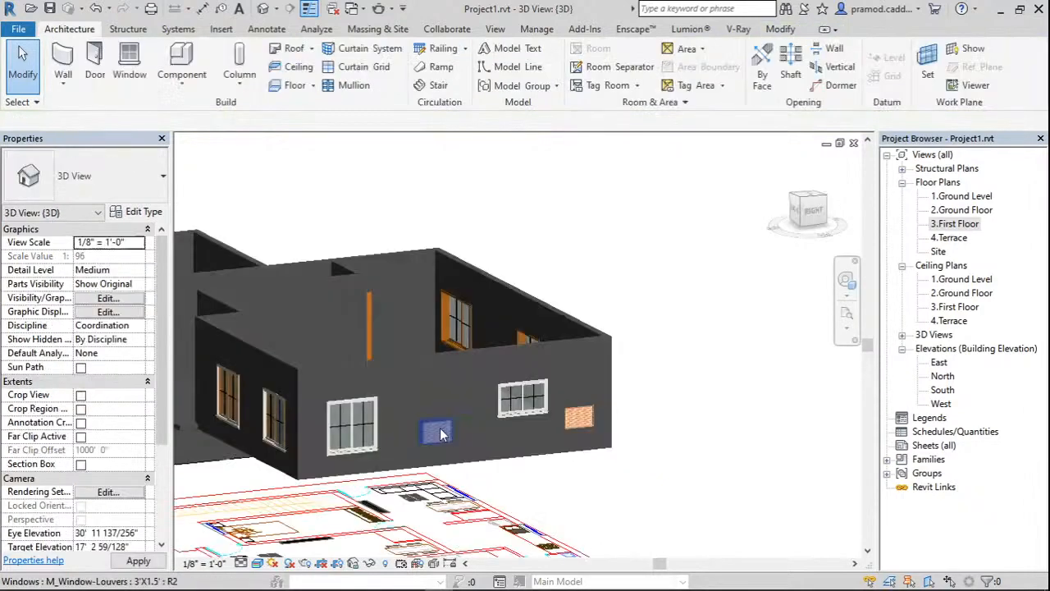
Set the Sill Height of all four 3'X1.5' louver windows on both storeys to 5' 0".
click(440, 433)
click(146, 256)
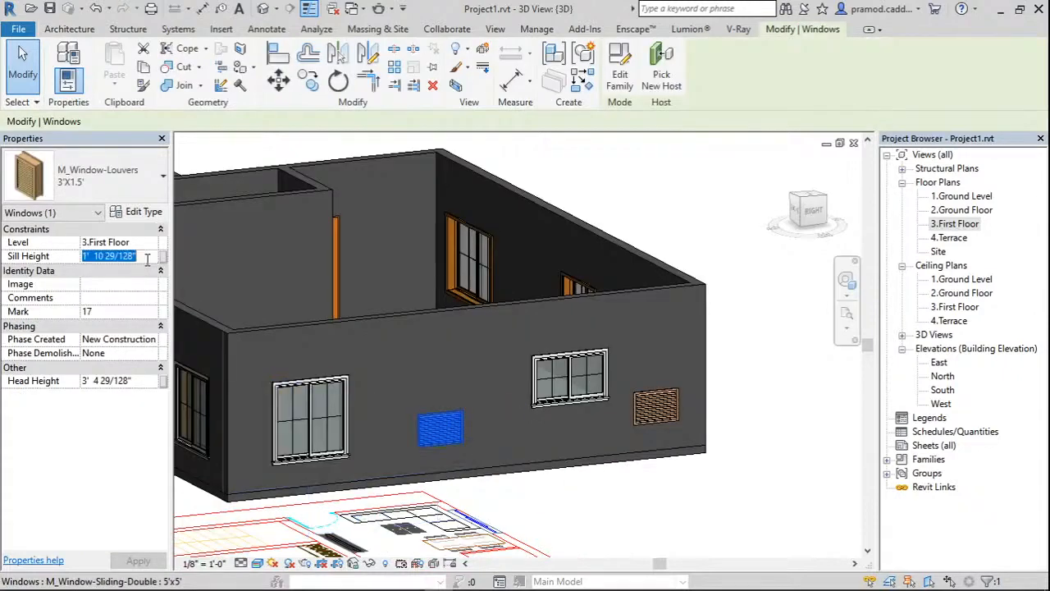
text(5)
key(Return)
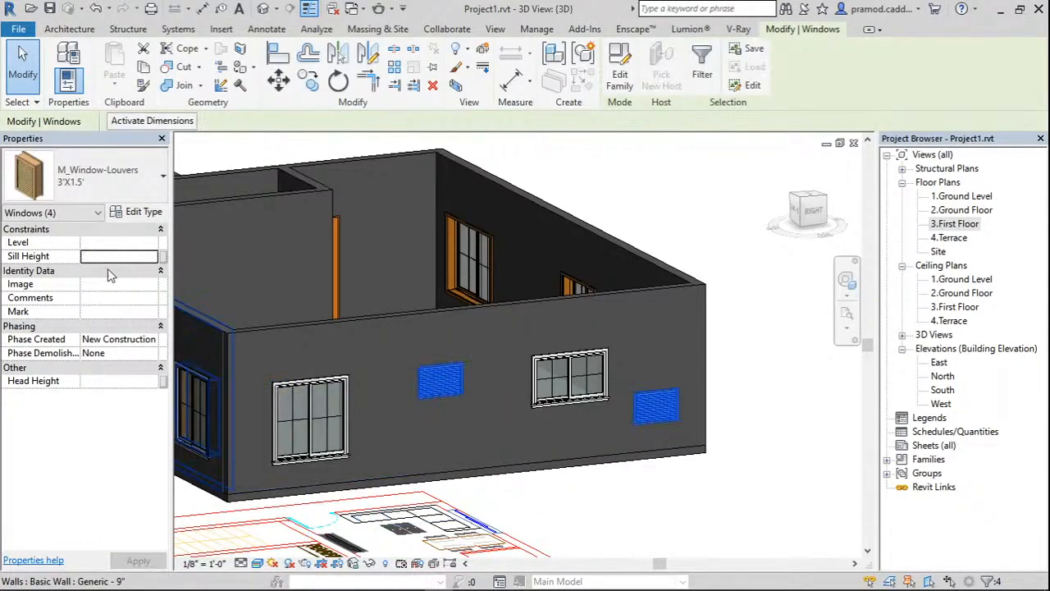
text(3'  10 29/128")
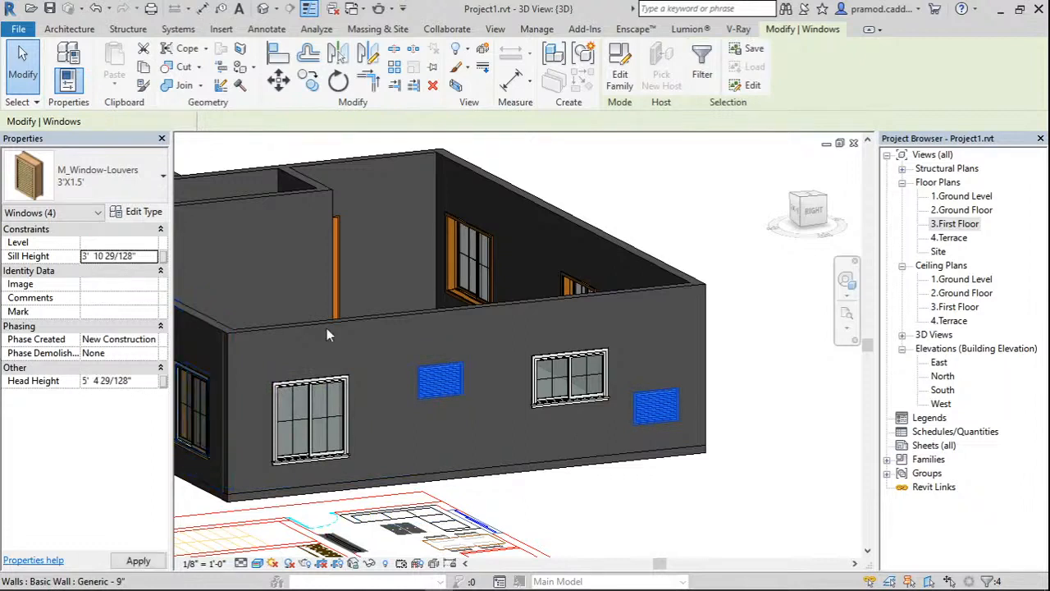
text(5)
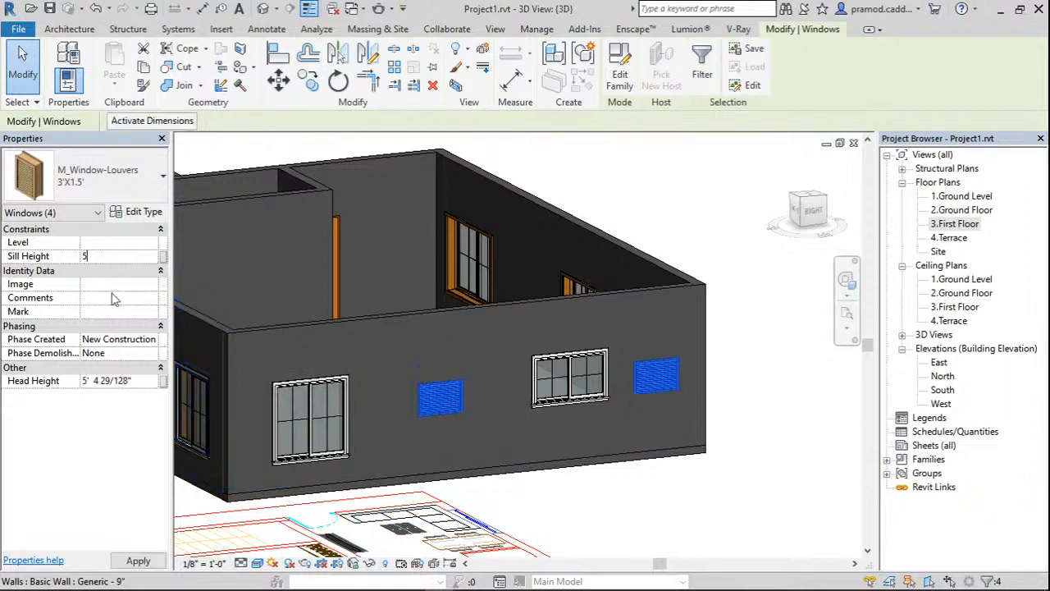
click(682, 453)
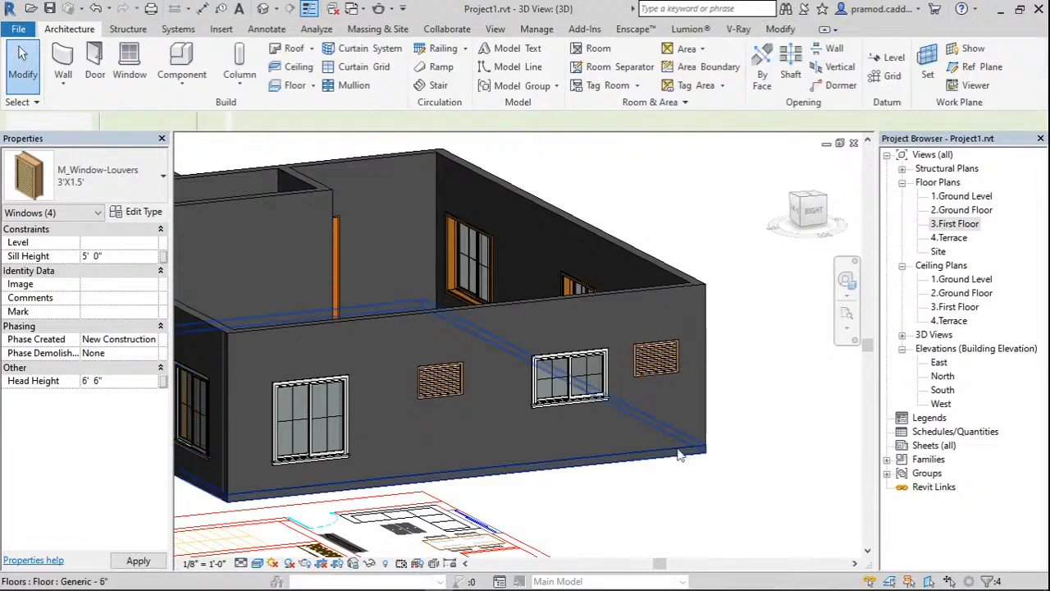
In the South elevation, select the entire first storey and move it horizontally so it sits directly above the ground floor.
scroll(682, 451, down, 3)
shift+middle_drag(682, 451, 690, 367)
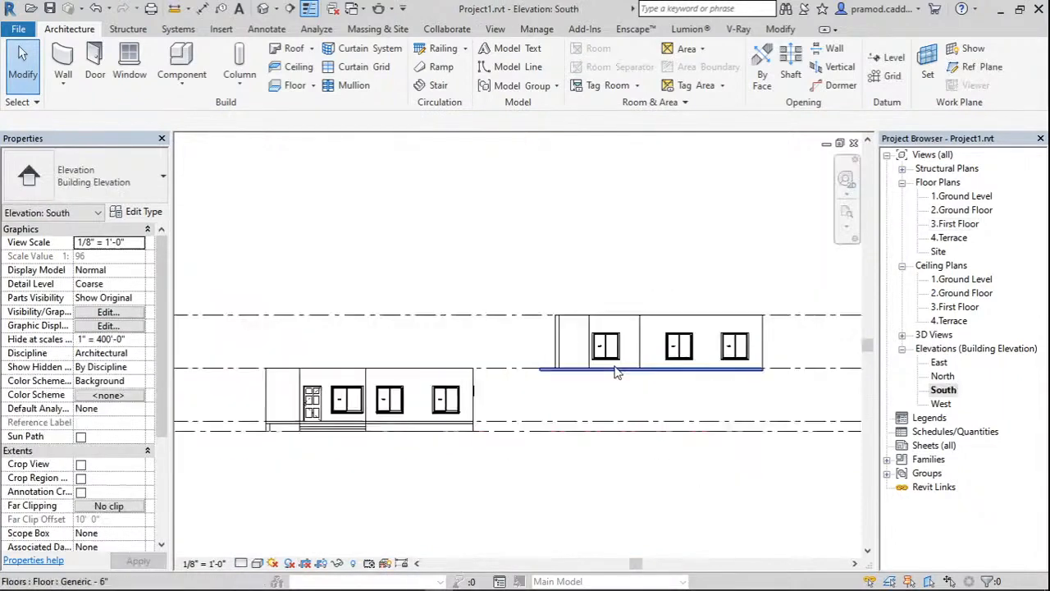
middle_drag(671, 361, 625, 361)
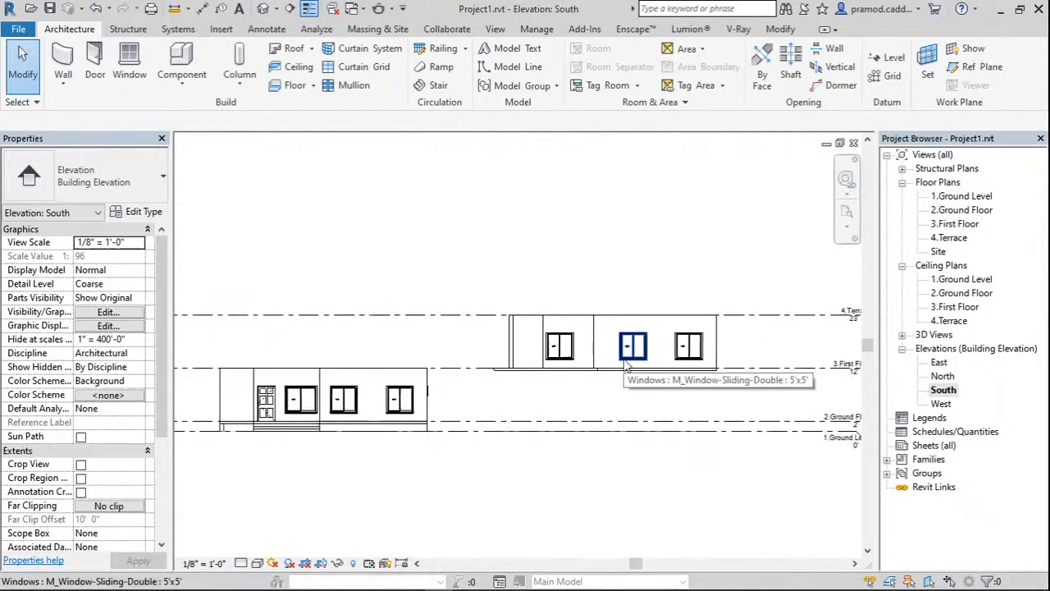
drag(625, 365, 435, 167)
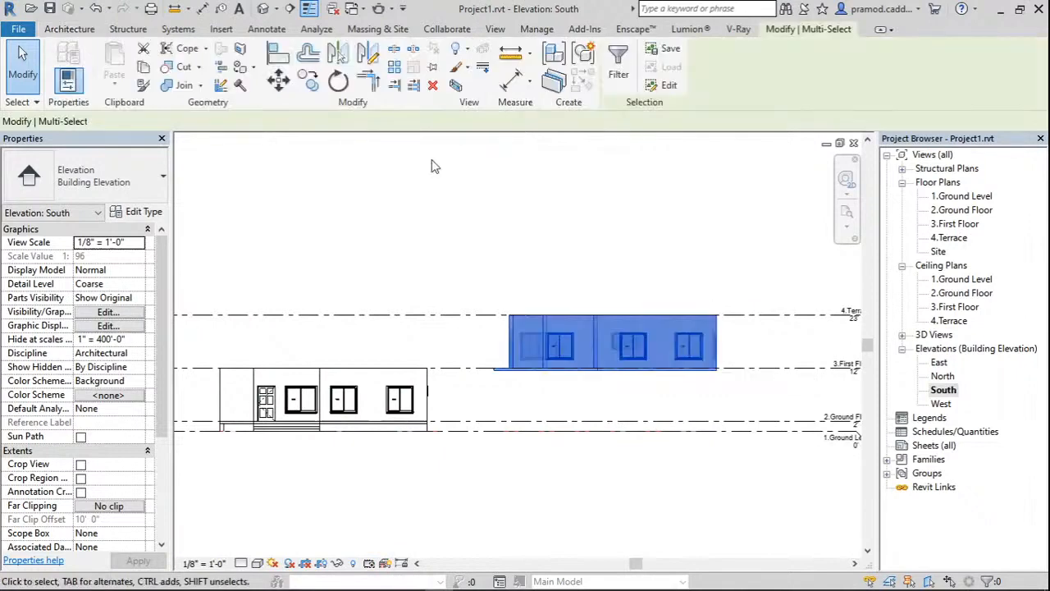
scroll(723, 382, up, 5)
key(m)
key(v)
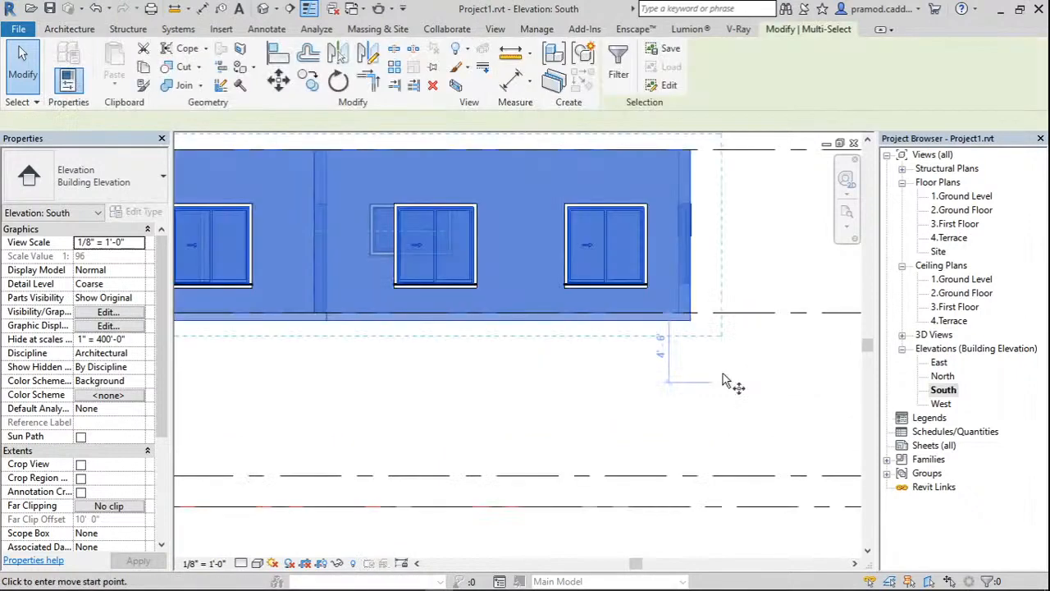
scroll(724, 380, down, 1)
middle_drag(724, 380, 659, 288)
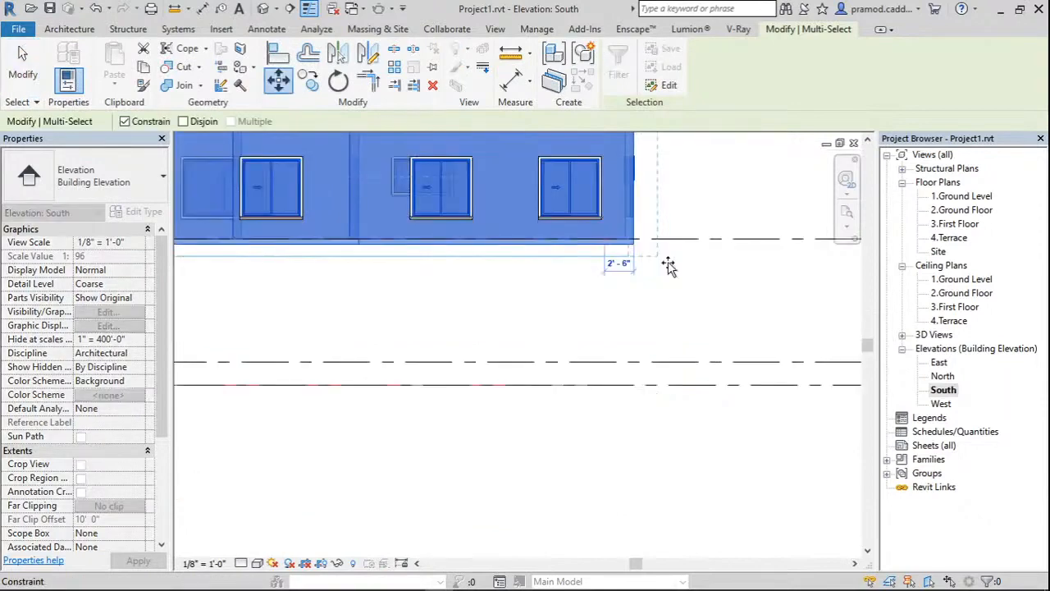
scroll(670, 265, down, 4)
scroll(525, 267, up, 5)
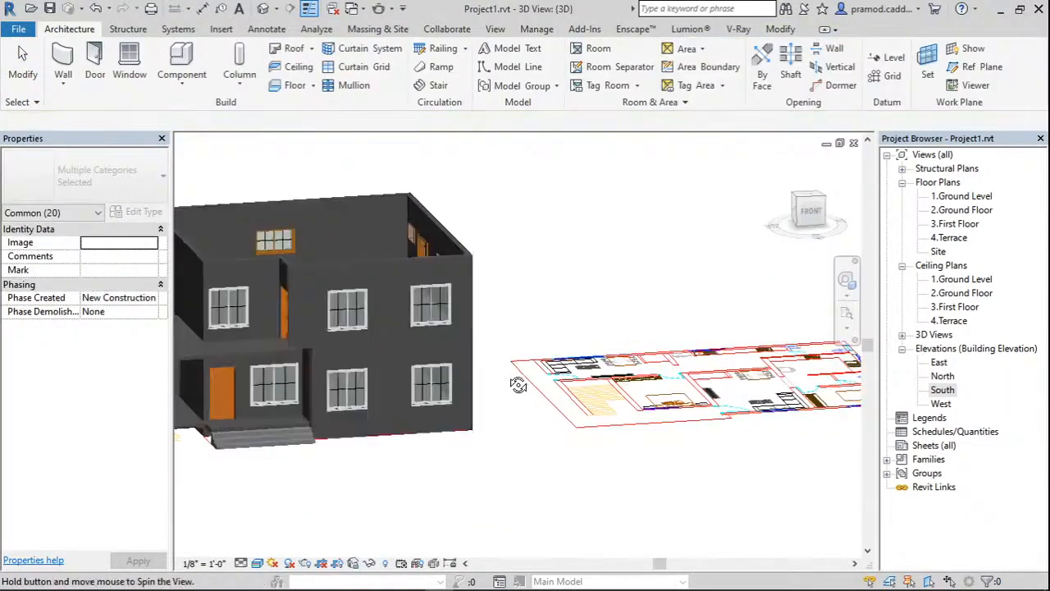
Examine the stacked storeys and the first-floor slab in 3D from the front and above.
shift+middle_drag(517, 316, 606, 472)
middle_drag(605, 472, 713, 366)
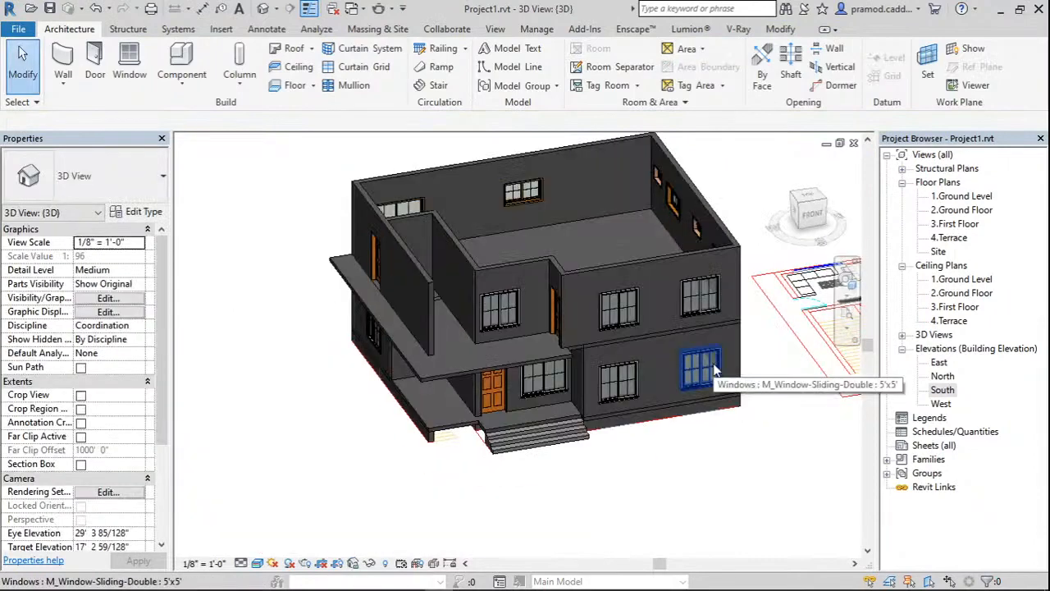
scroll(598, 358, up, 3)
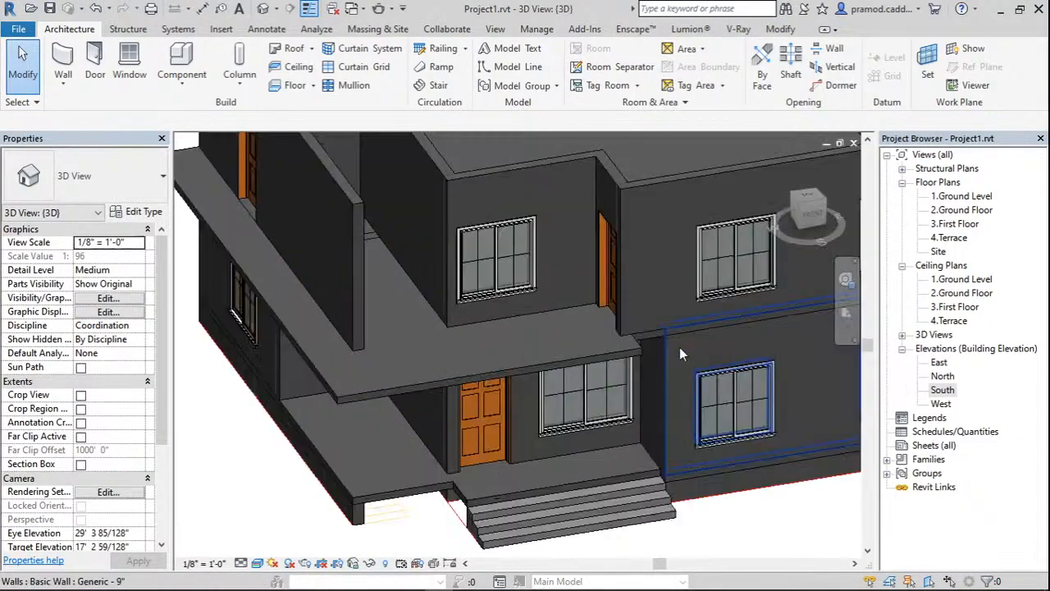
click(679, 353)
scroll(596, 375, down, 3)
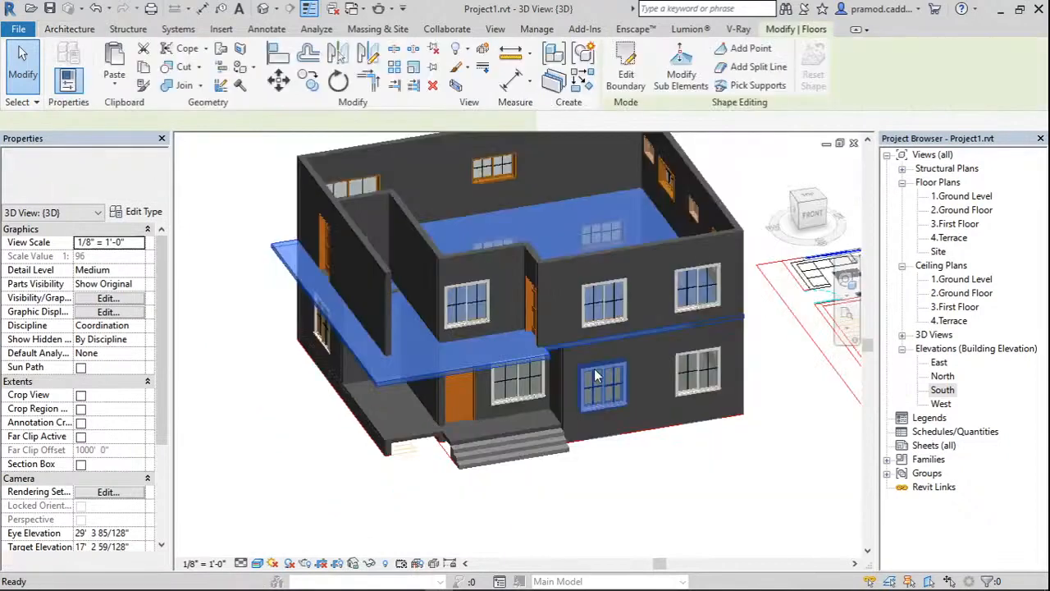
key(Escape)
middle_drag(597, 376, 575, 430)
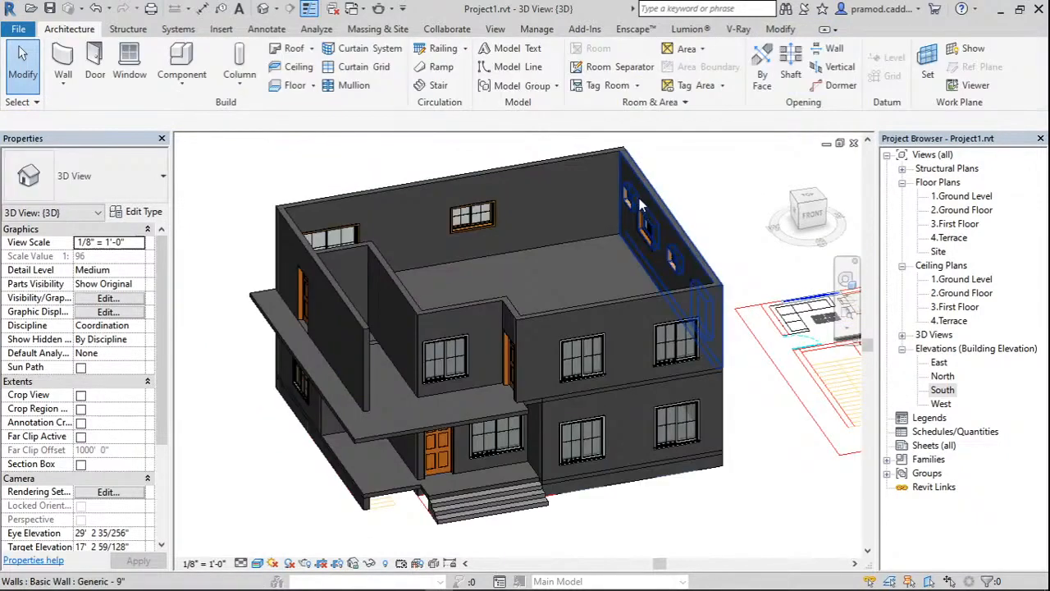
On the 4.Terrace plan, set the underlay base to 3.First Floor and create a Generic - 6" floor along the first-floor slab's outline.
click(939, 238)
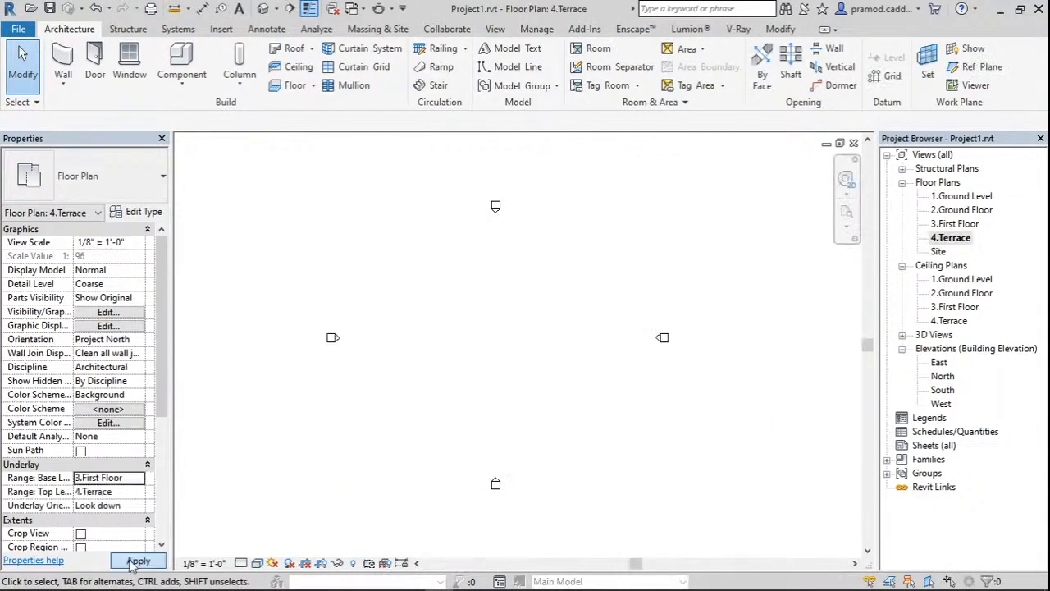
click(136, 561)
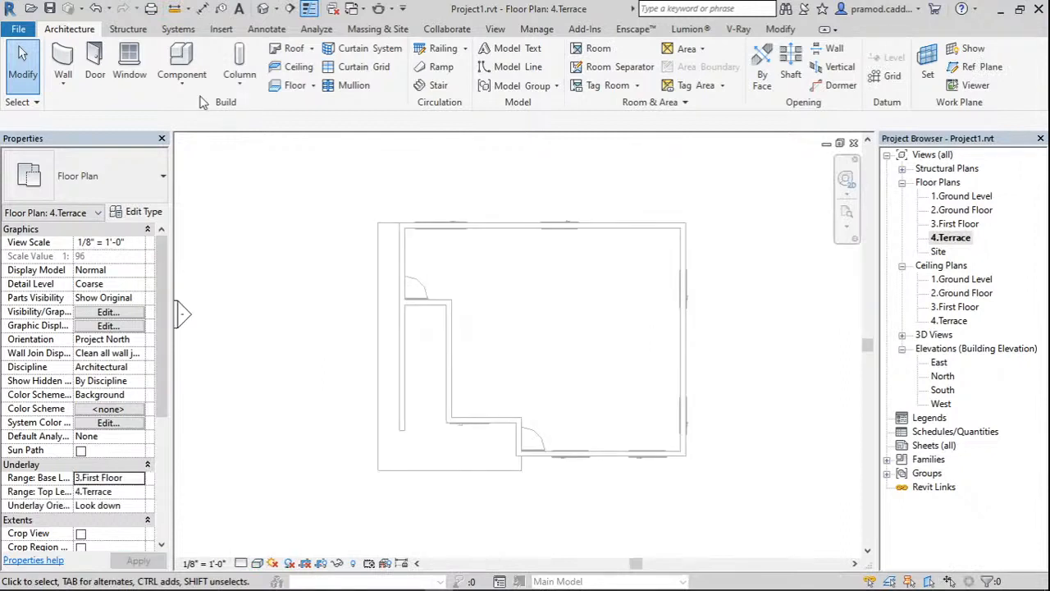
click(291, 85)
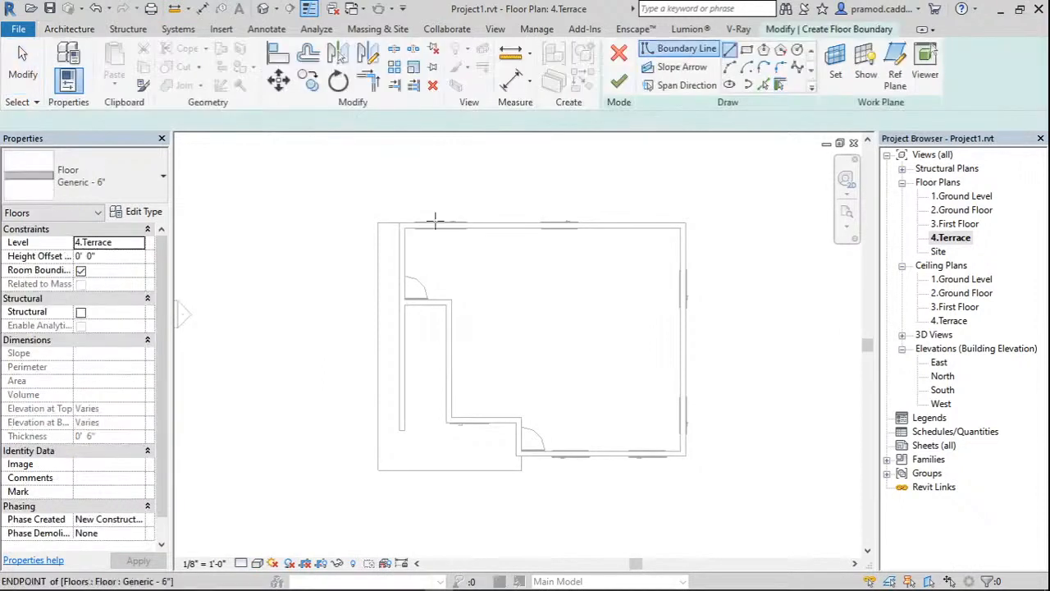
click(378, 223)
click(686, 222)
click(686, 455)
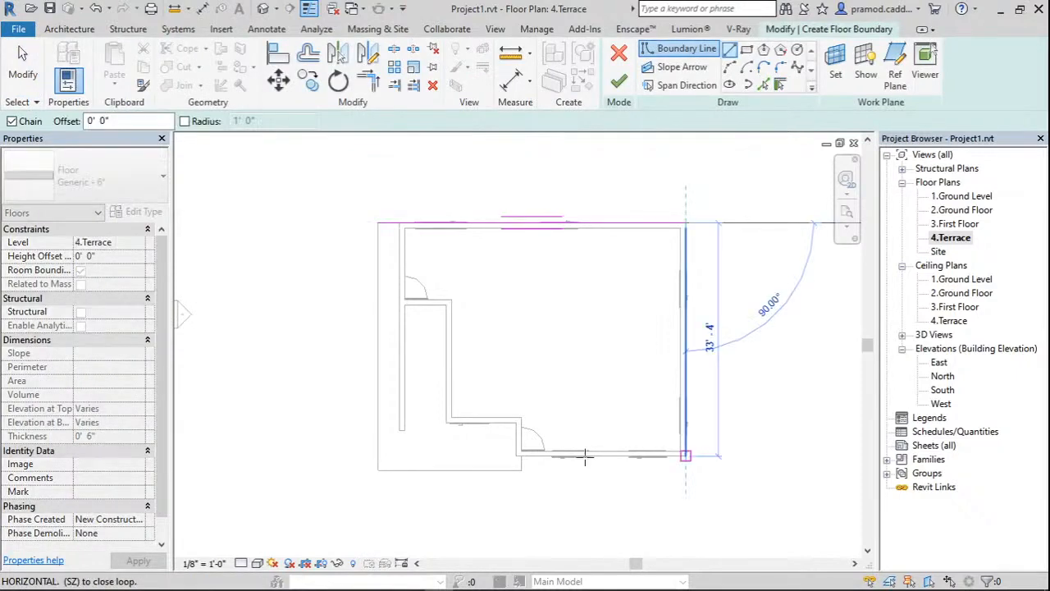
click(522, 455)
click(522, 470)
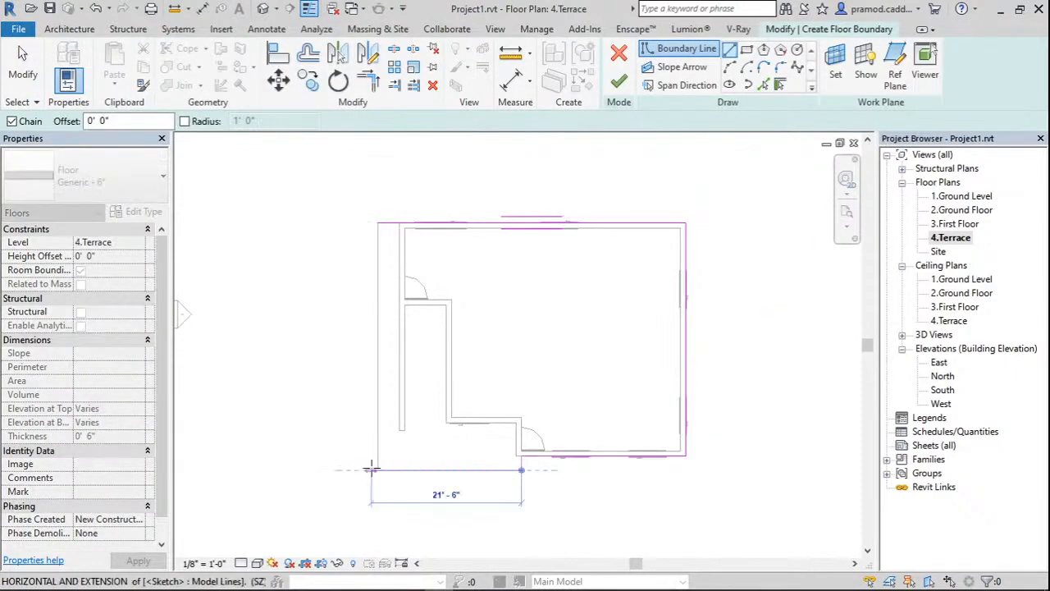
click(376, 470)
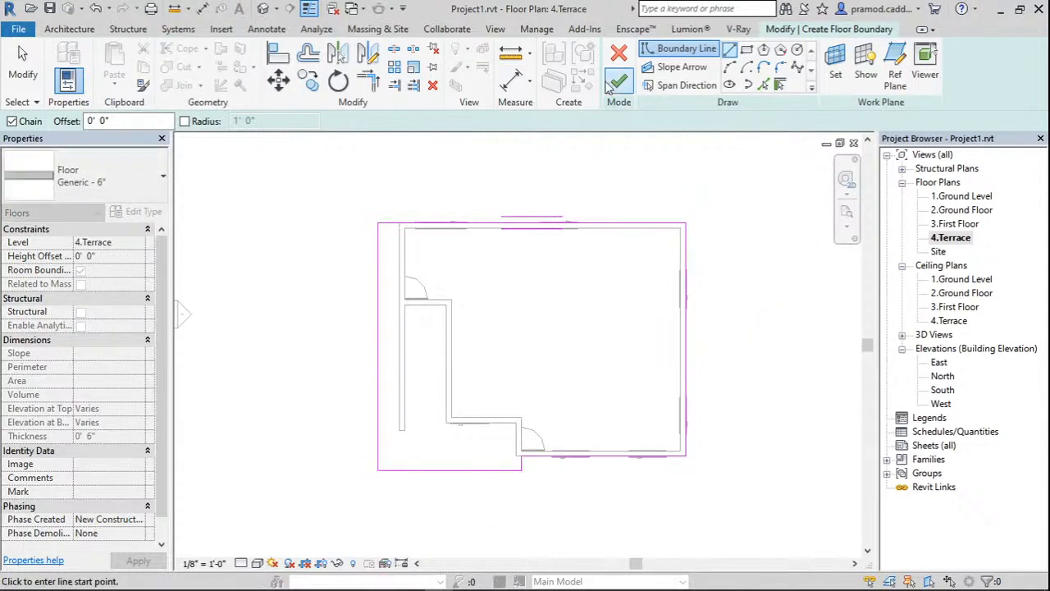
click(613, 84)
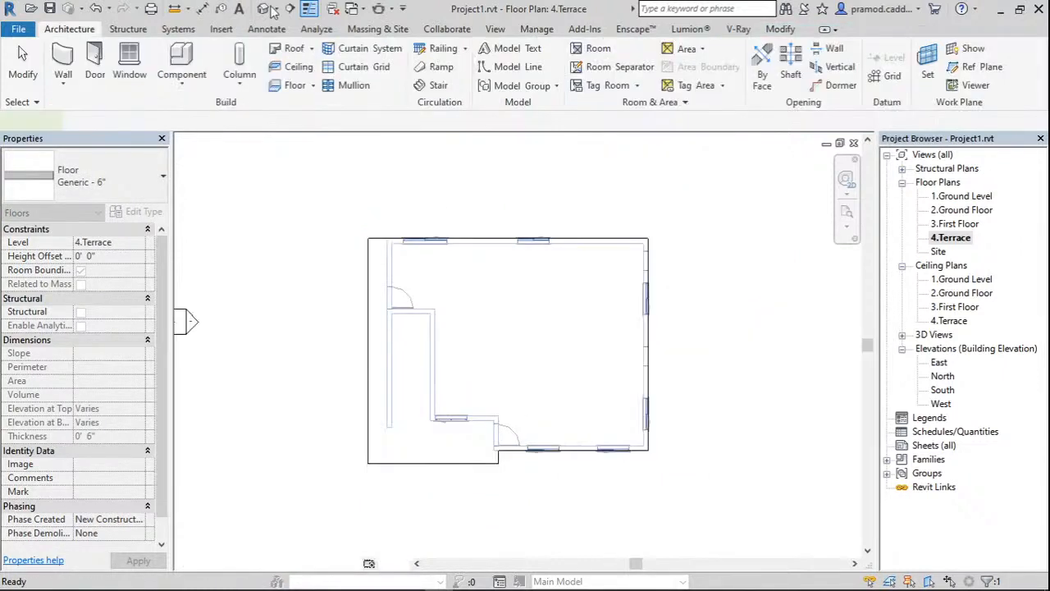
Inspect the terrace slab in 3D and compare the first-floor slab's edge above the entrance with the walls around it.
click(266, 9)
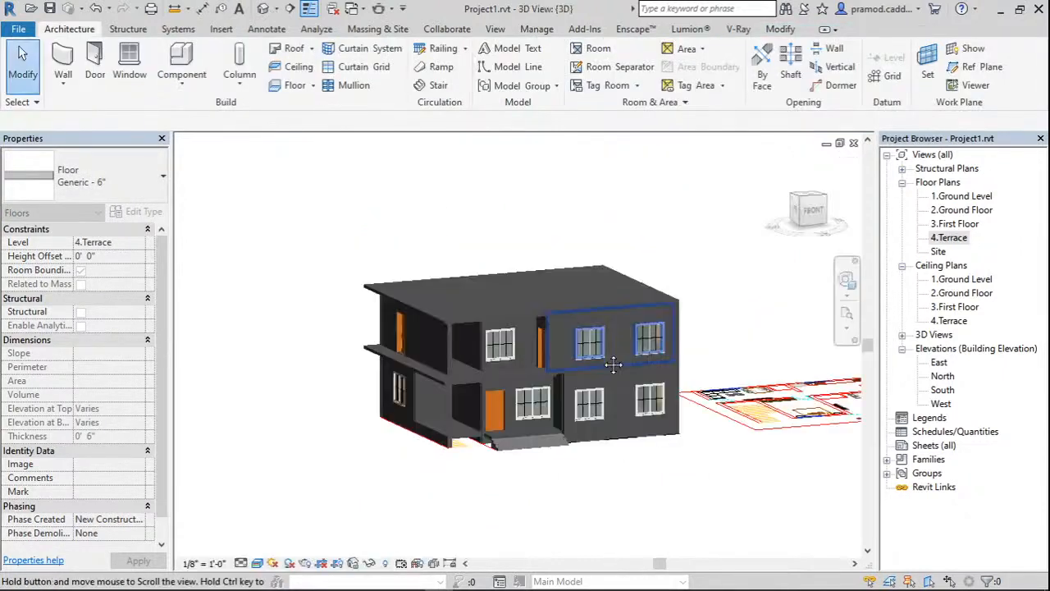
scroll(614, 365, up, 2)
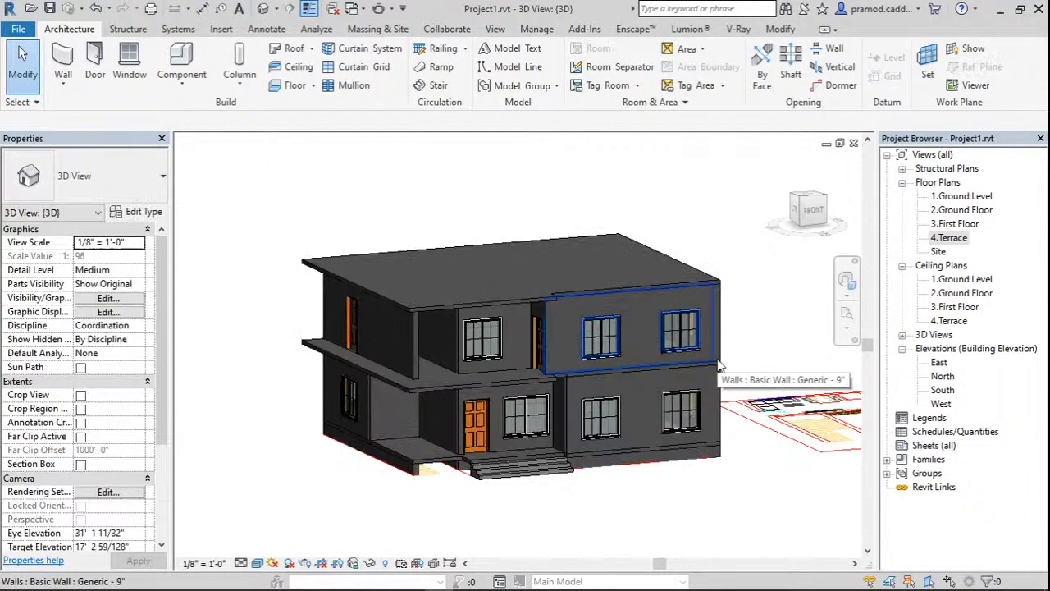
scroll(562, 305, up, 2)
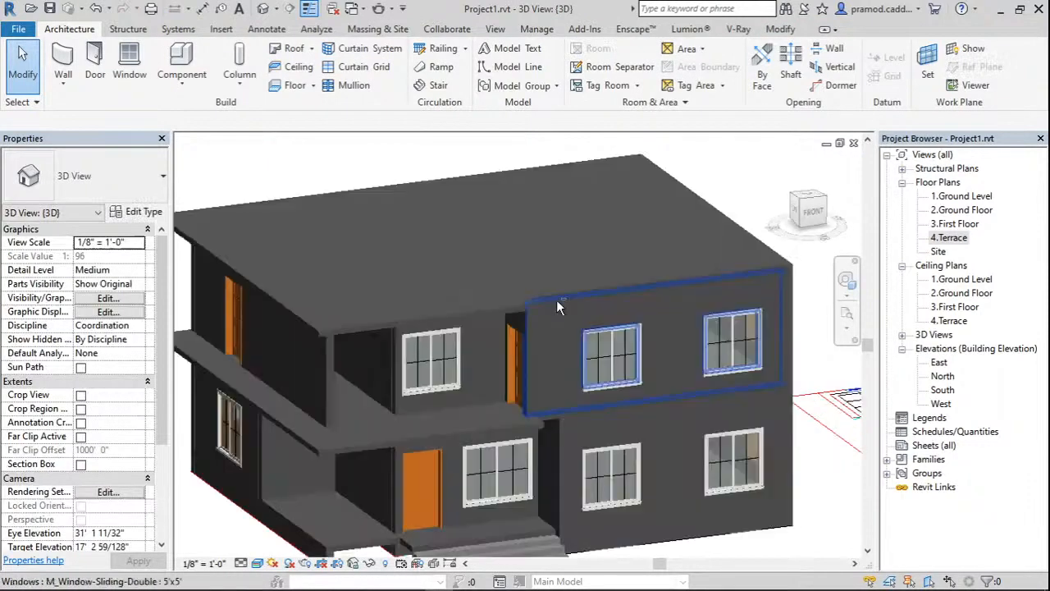
click(557, 300)
shift+middle_drag(557, 300, 585, 367)
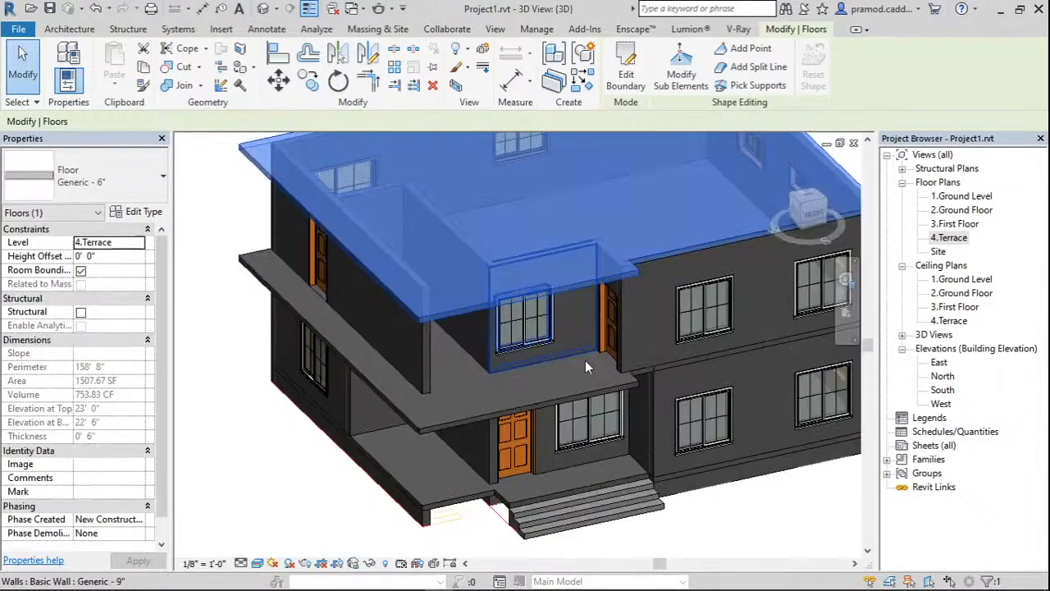
scroll(585, 367, up, 2)
click(614, 375)
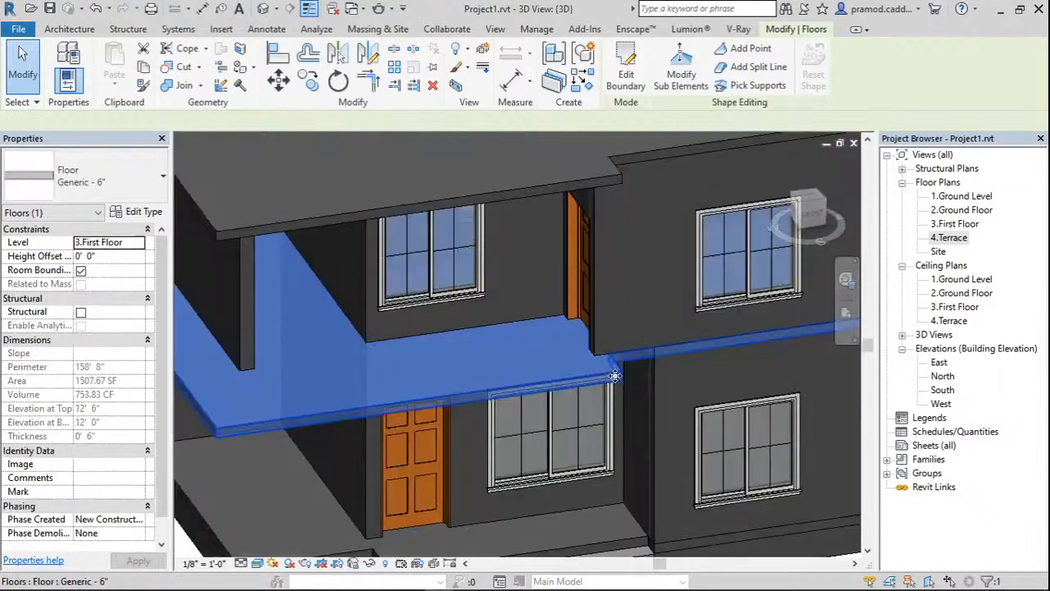
key(Escape)
scroll(655, 372, up, 4)
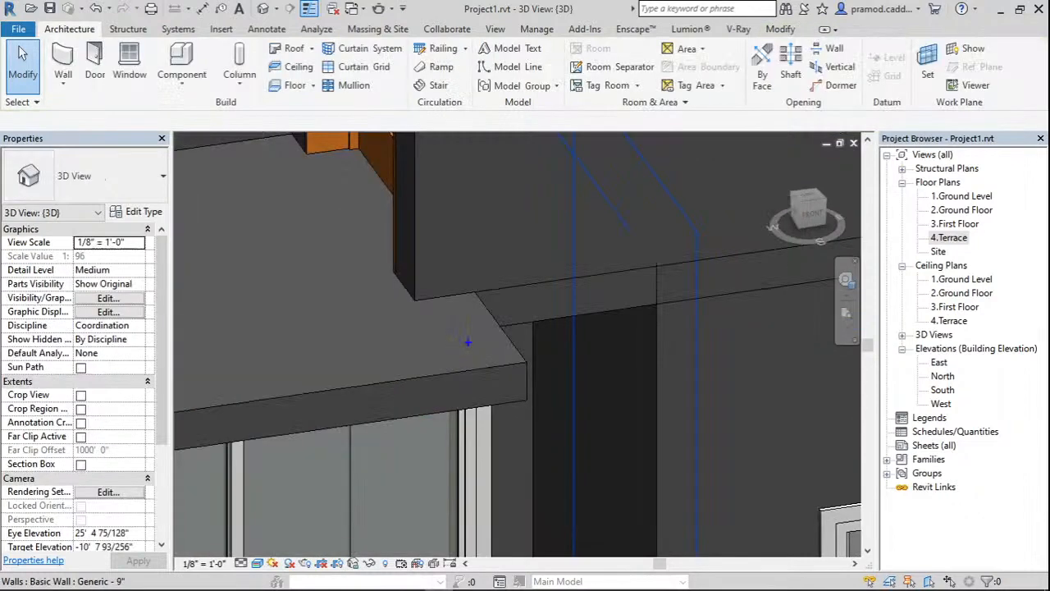
Edit the first-floor slab boundary, aligning its short return edge above the entrance with the ground-floor wall face, and attach the walls below to it.
click(594, 306)
scroll(594, 306, down, 3)
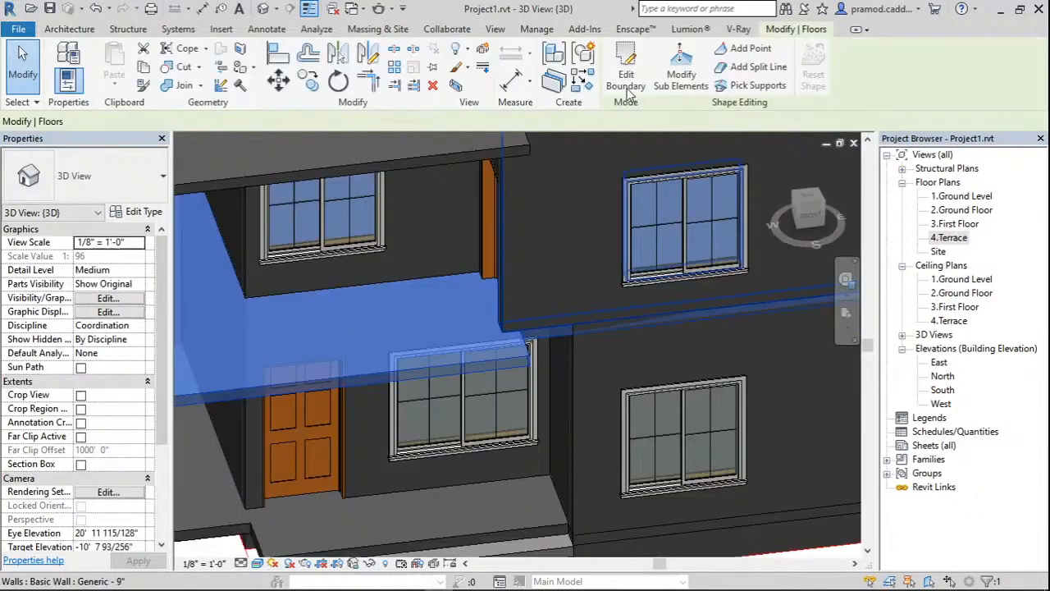
click(626, 78)
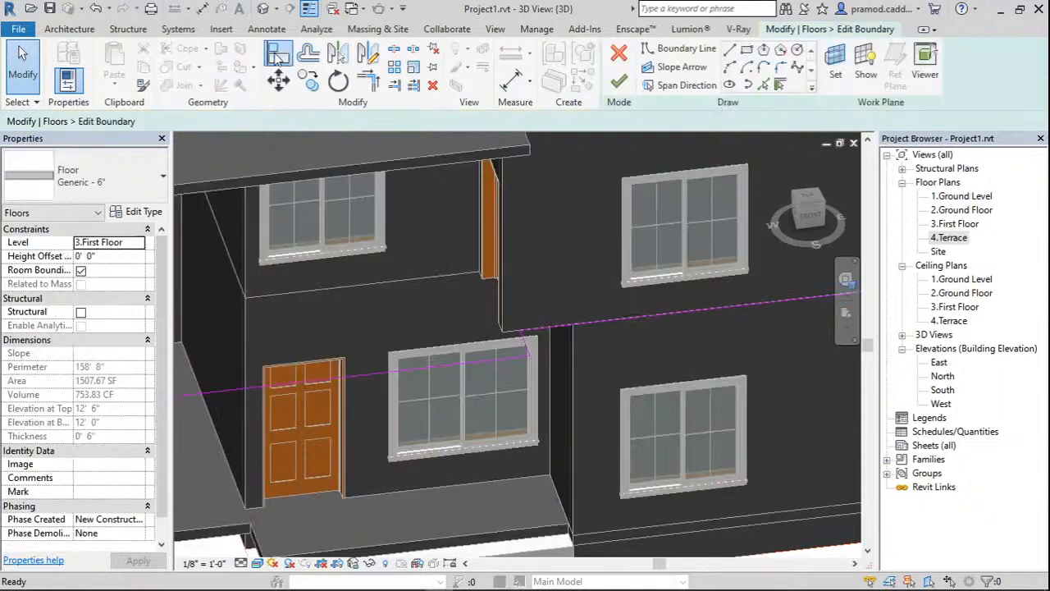
click(279, 55)
scroll(544, 342, up, 3)
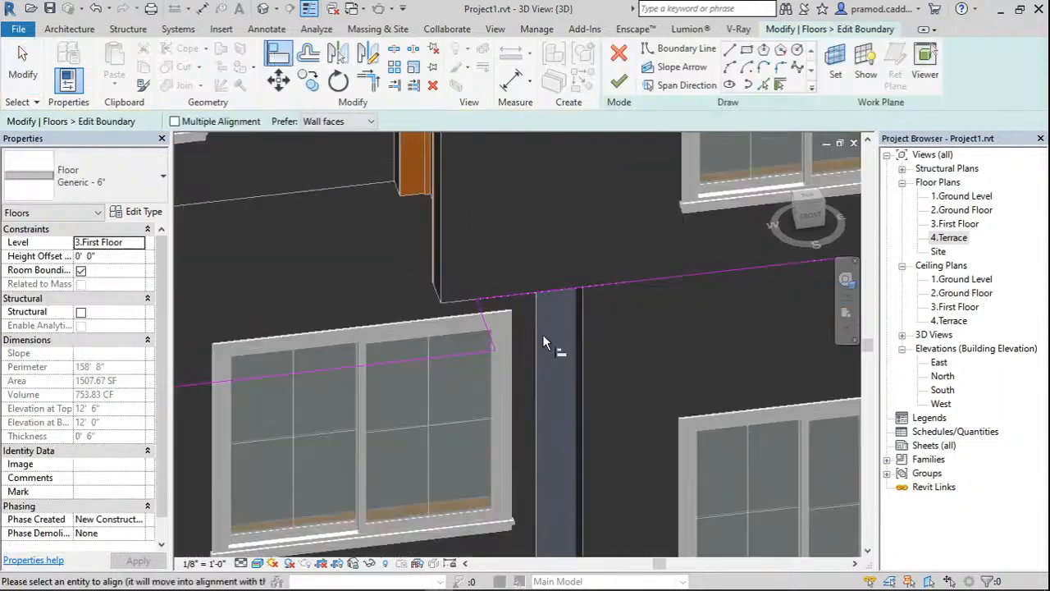
scroll(543, 342, down, 5)
shift+middle_drag(542, 342, 628, 395)
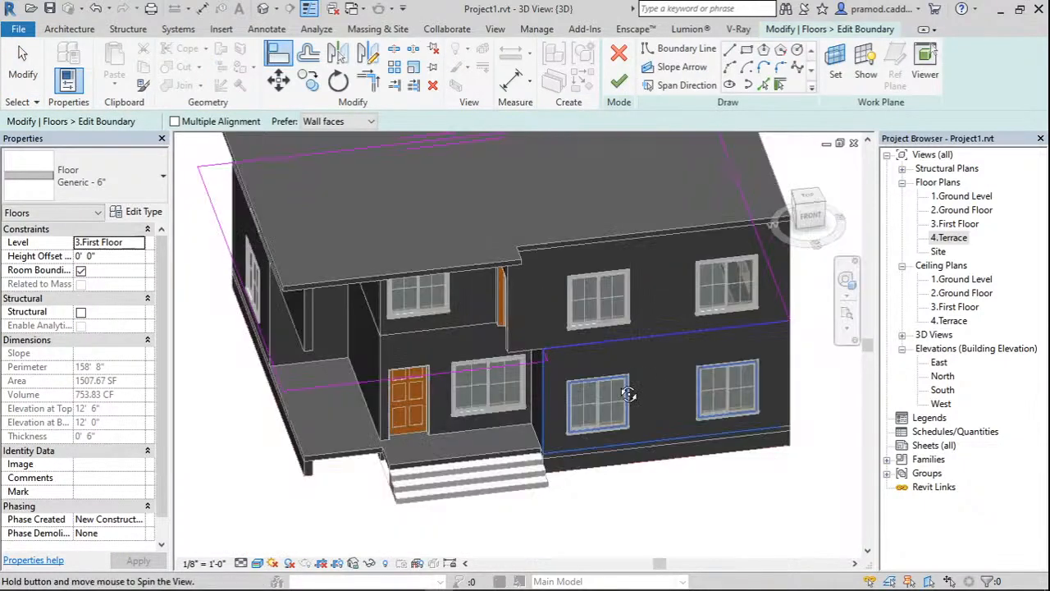
click(619, 80)
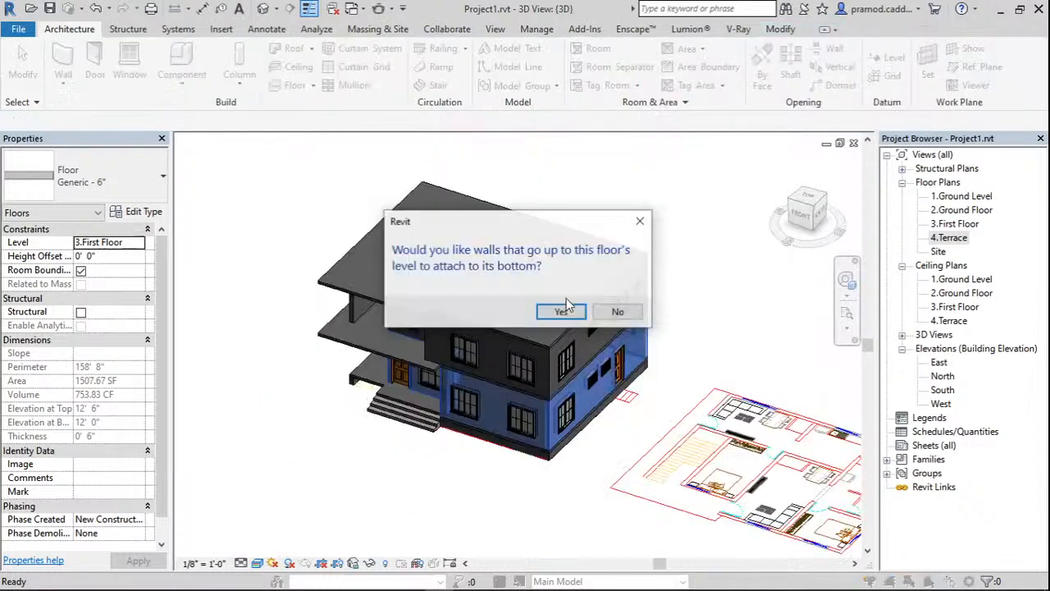
click(566, 305)
scroll(377, 427, up, 3)
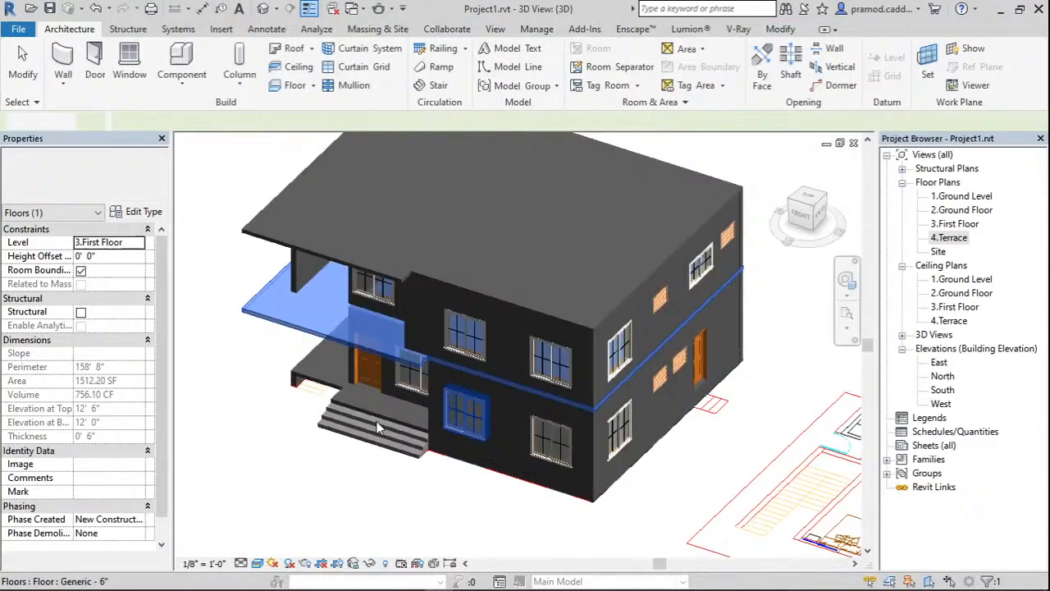
mouse_move(377, 427)
shift+middle_down()
mouse_move(435, 427)
mouse_move(381, 420)
shift+middle_up()
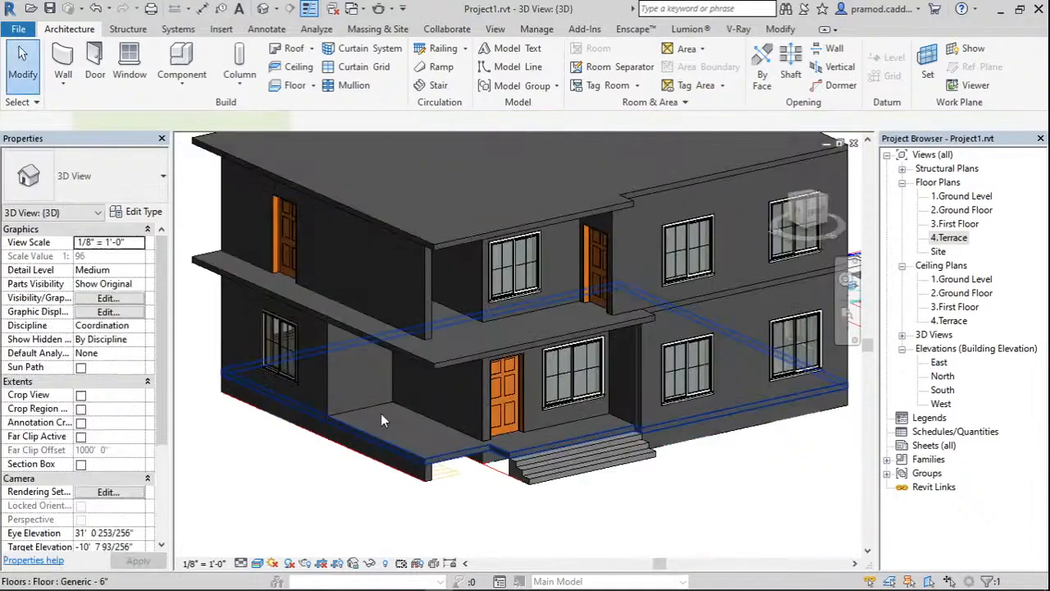
On the 2.Ground Floor plan, draw a Generic - 9" wall along the open outer side of the staircase area.
click(961, 210)
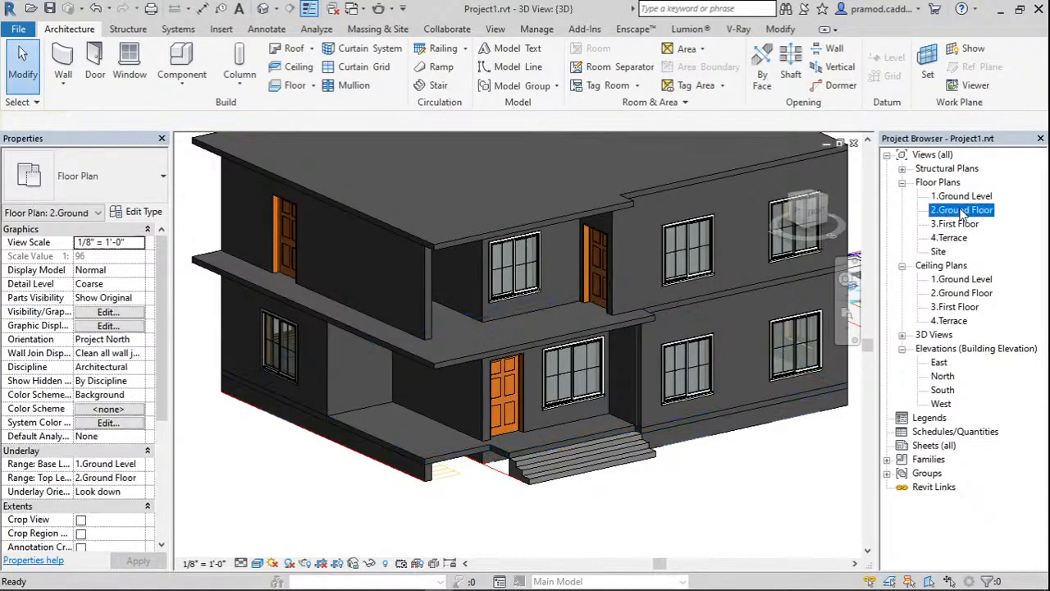
double_click(962, 210)
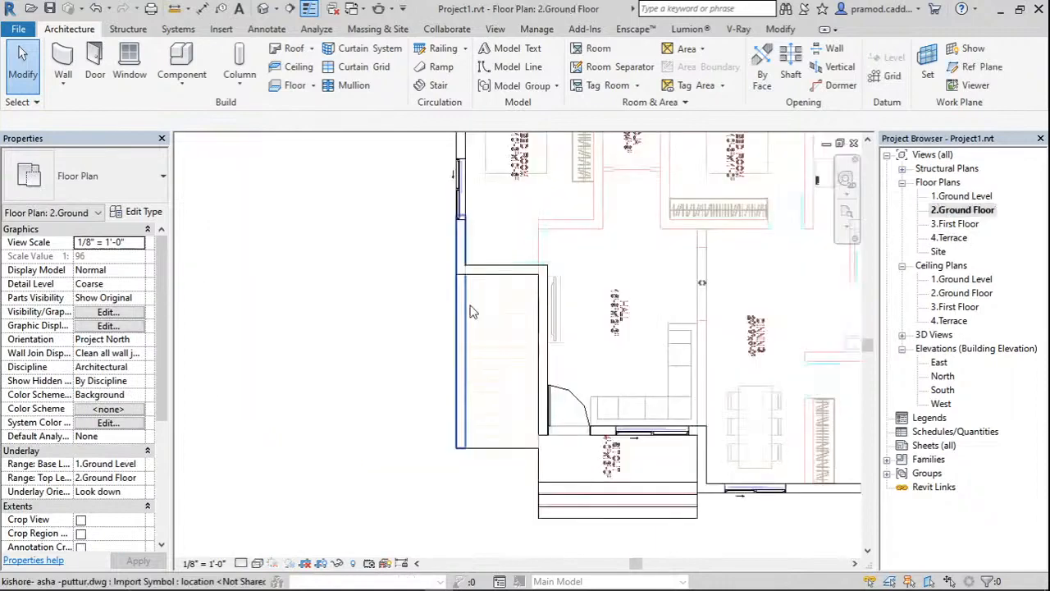
click(472, 311)
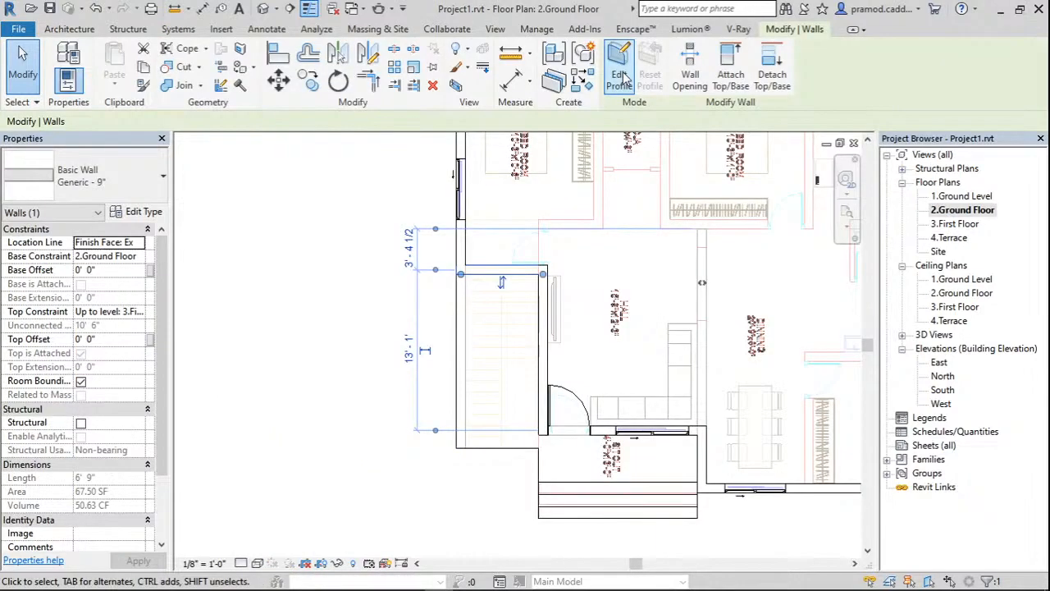
click(623, 77)
scroll(458, 287, up, 2)
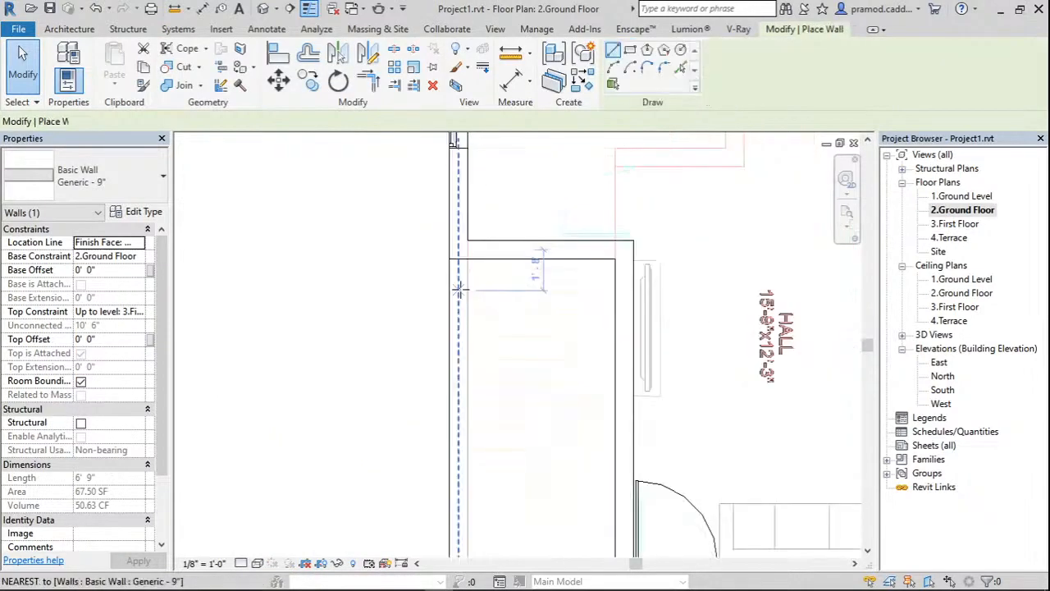
click(458, 287)
scroll(443, 344, down, 2)
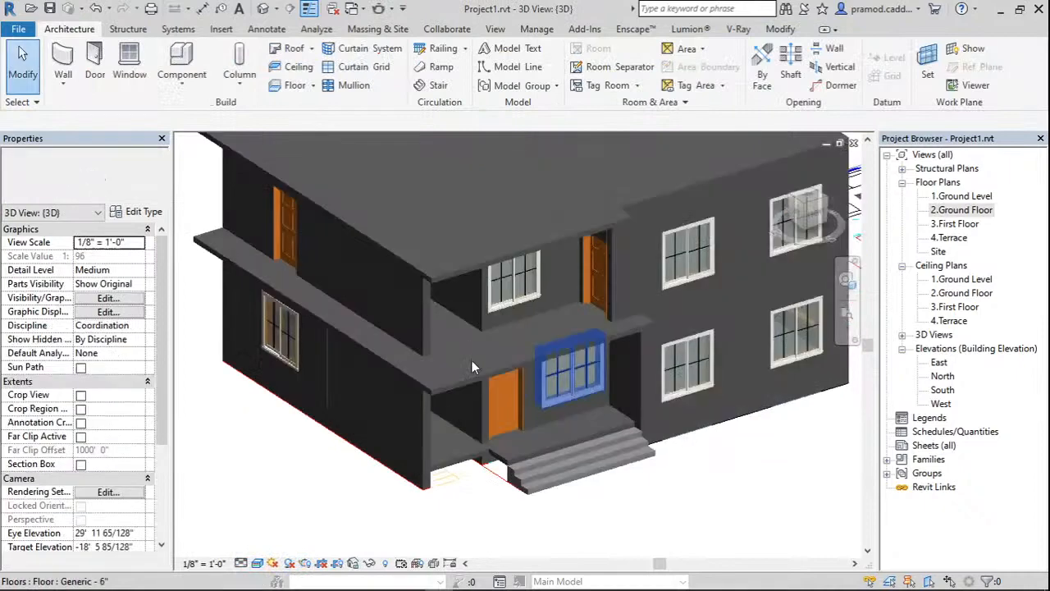
On the 3.First Floor plan, measure the distance from the slab's outer edge to the staircase's outer wall.
double_click(954, 223)
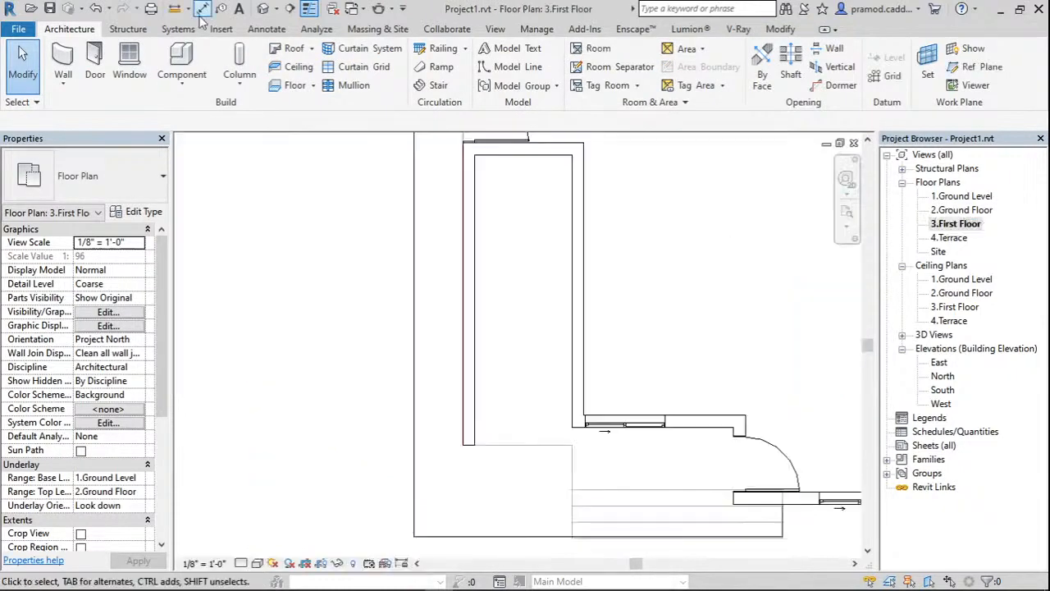
click(174, 8)
scroll(460, 353, up, 2)
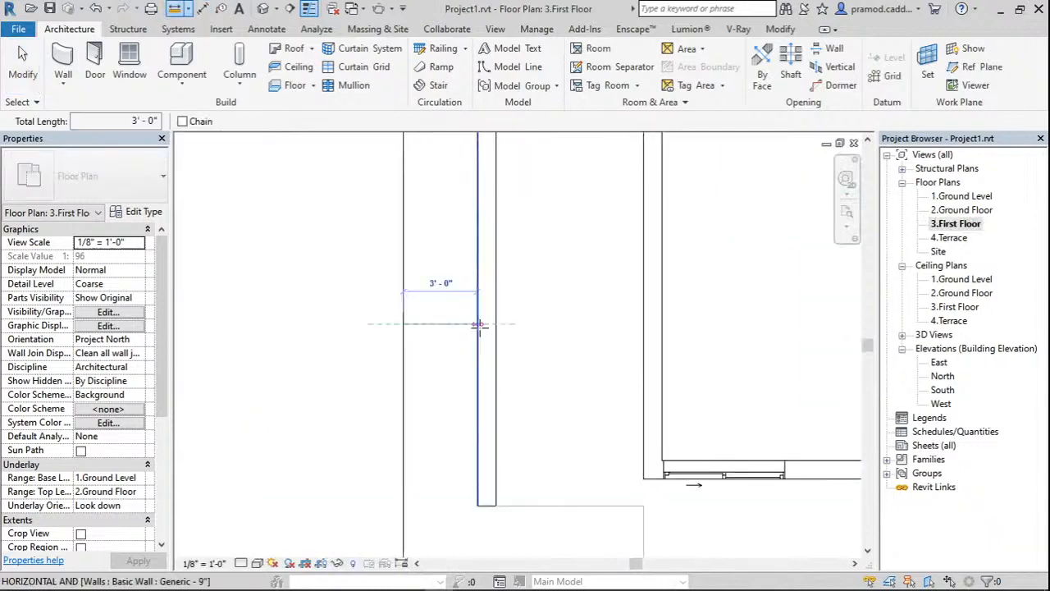
key(Escape)
key(Escape)
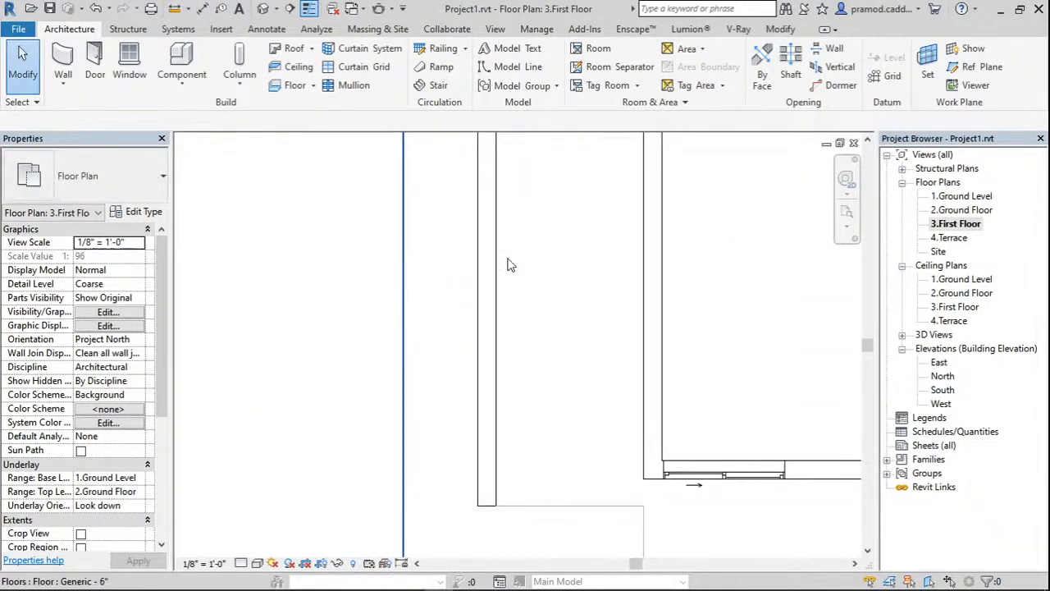
Set up a Generic - 5" wall on the first floor with an unconnected height of 0' 6" and location line Finish Face: Exterior.
scroll(502, 261, down, 5)
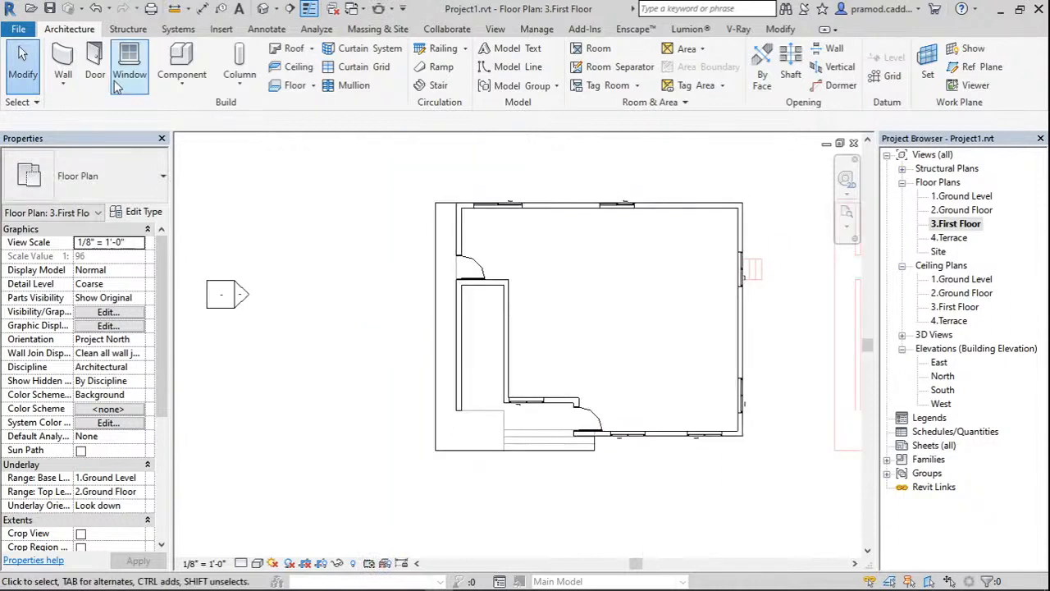
click(65, 85)
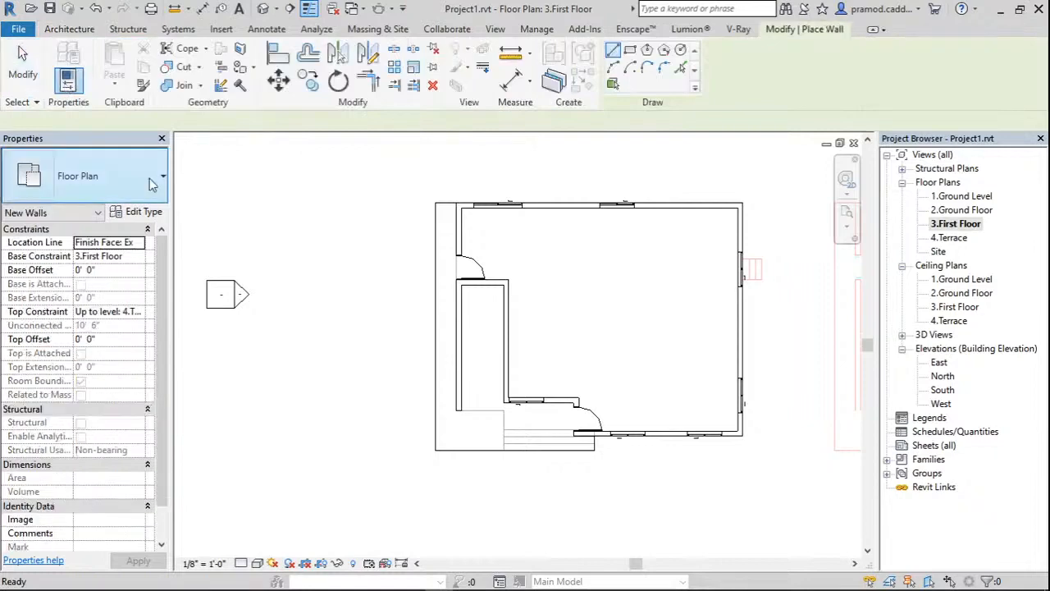
click(151, 185)
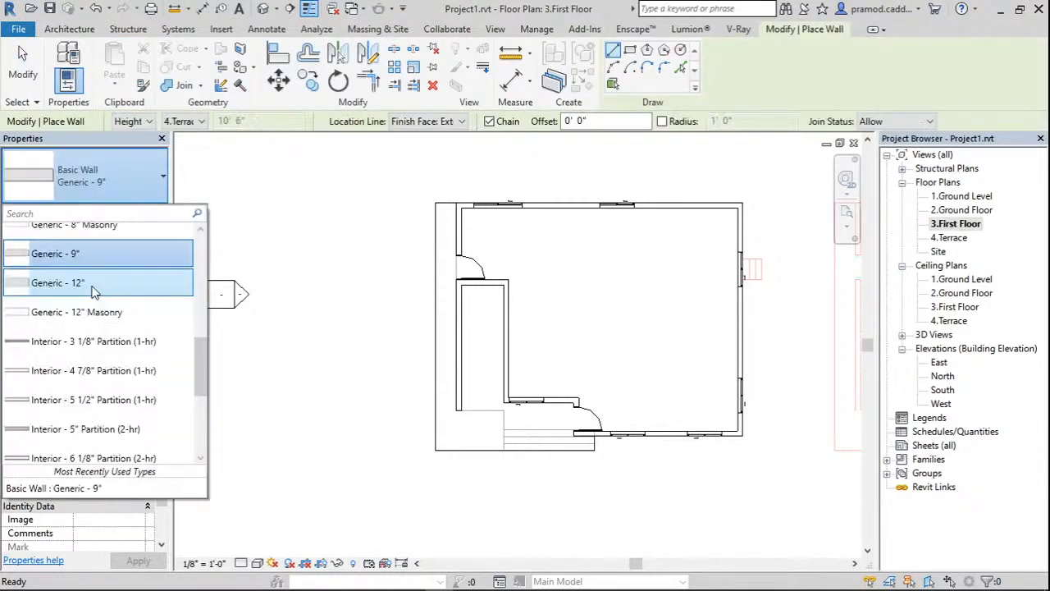
click(95, 287)
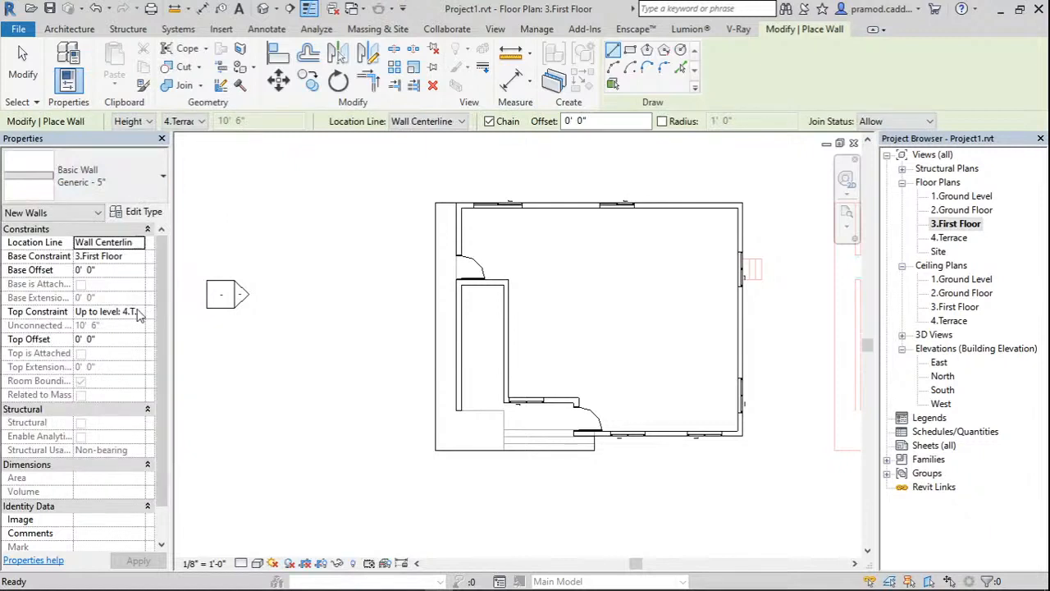
click(138, 311)
click(121, 325)
click(120, 325)
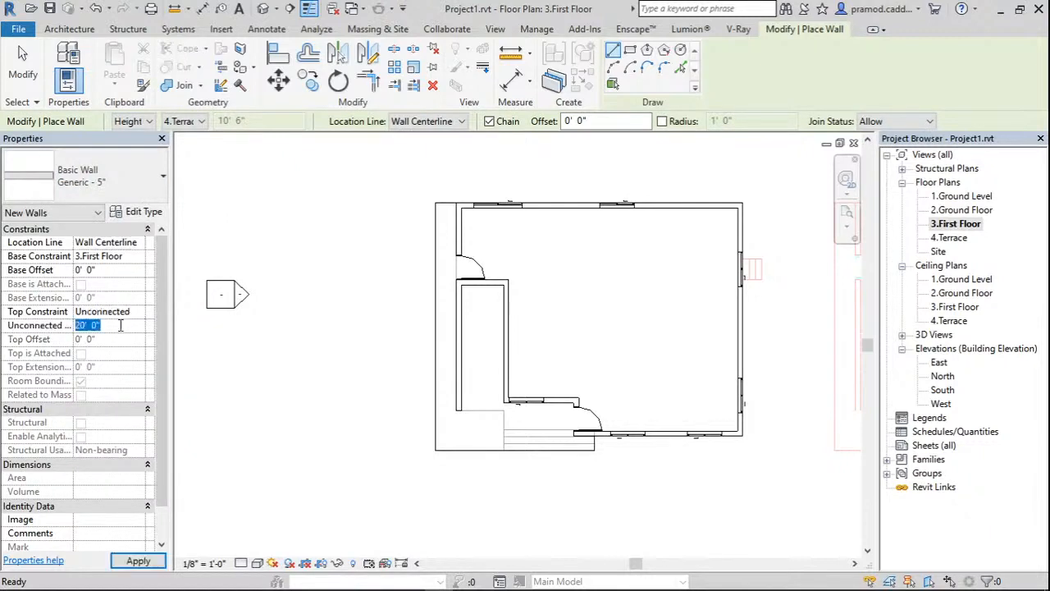
text(6')
scroll(458, 205, up, 5)
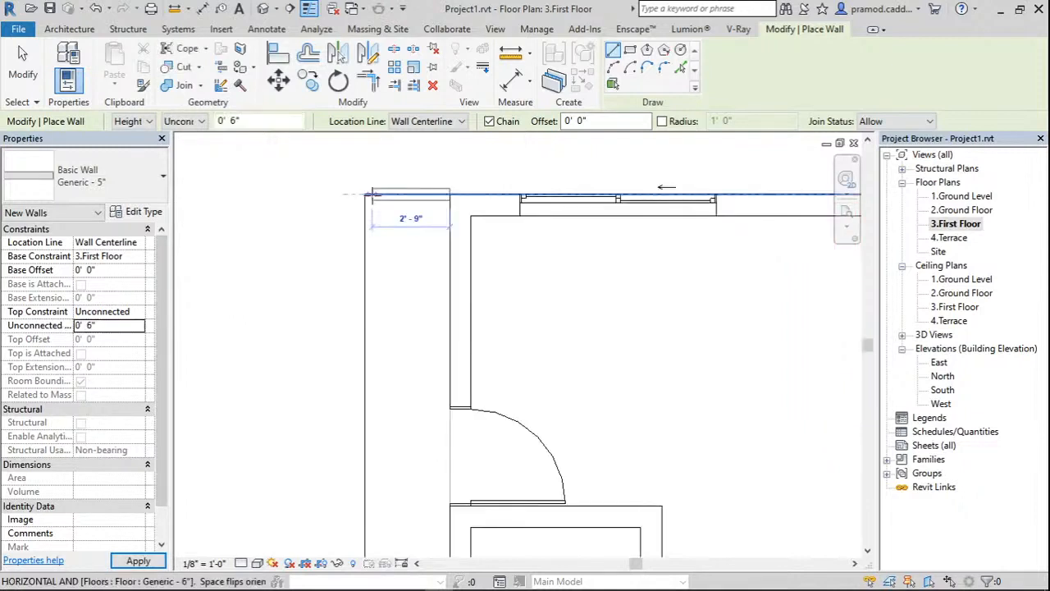
scroll(372, 195, up, 3)
click(435, 121)
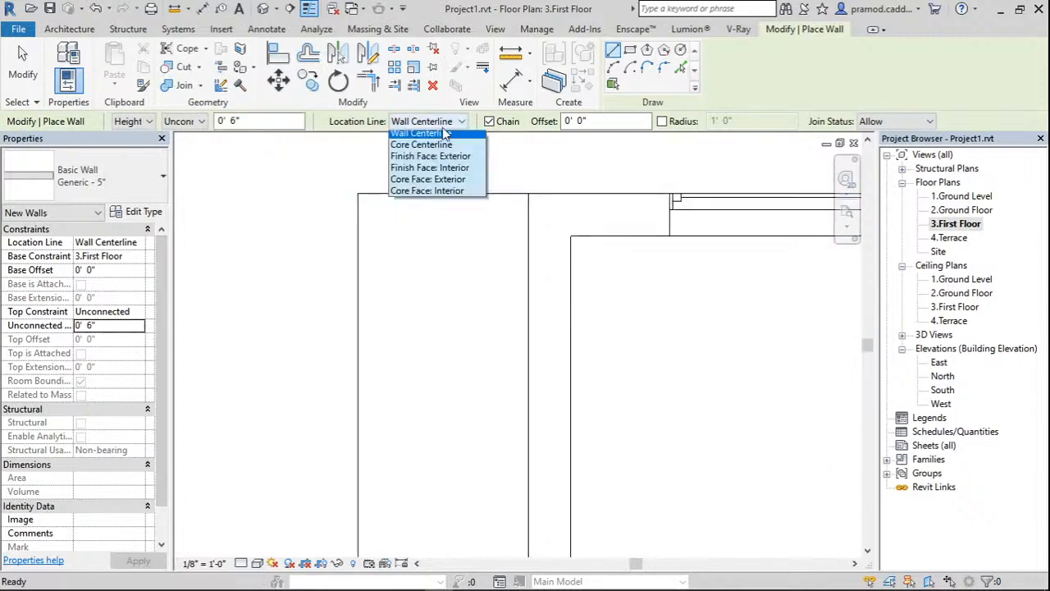
click(430, 156)
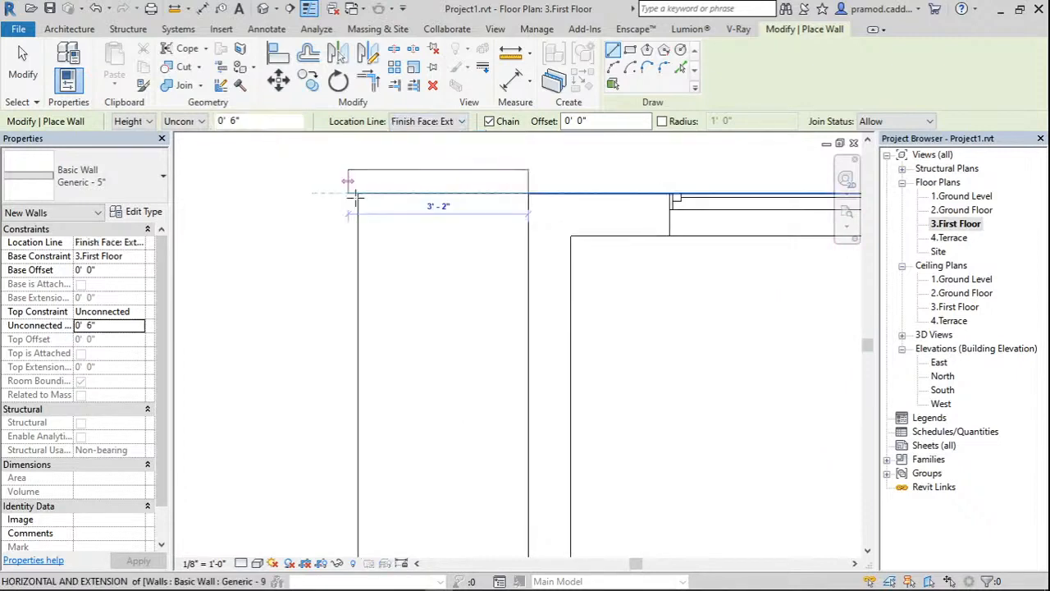
Draw the low wall along the outer edge of the first-floor balcony slab, ending it at the front wall beside the entrance.
middle_drag(355, 197, 376, 246)
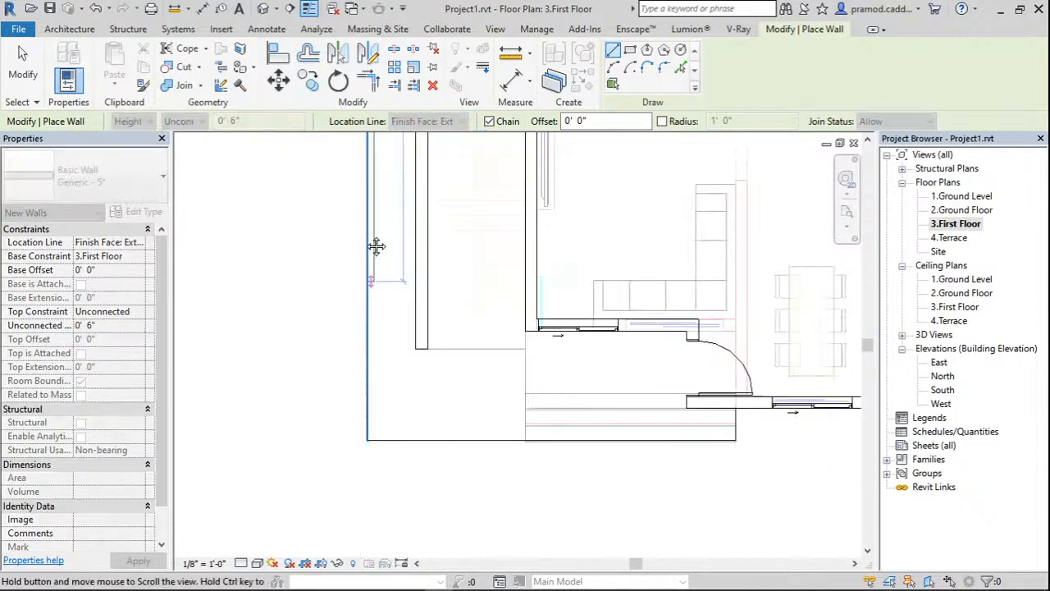
click(367, 441)
scroll(753, 462, up, 5)
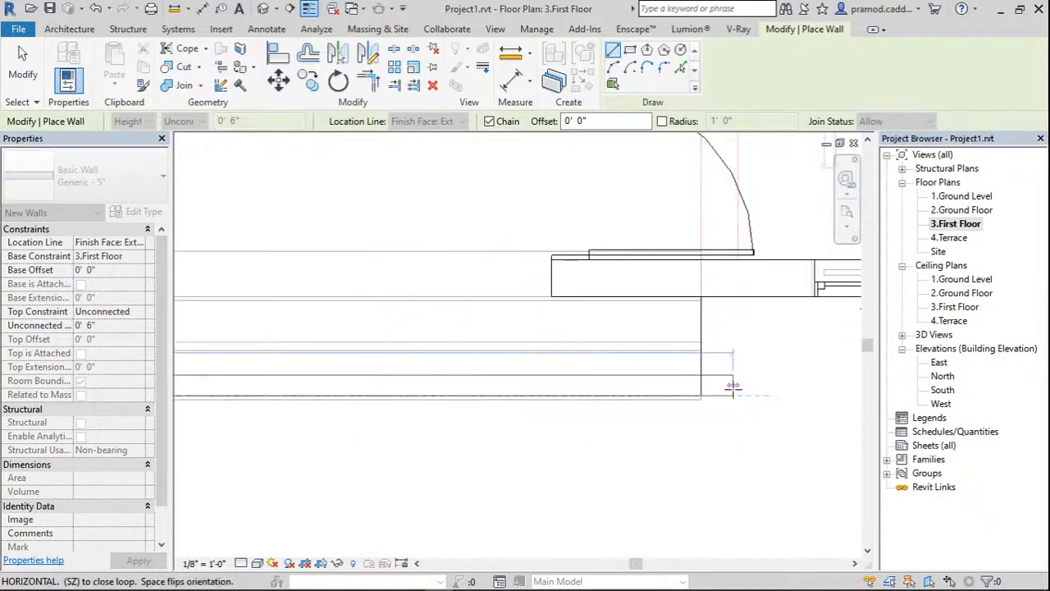
scroll(732, 386, up, 1)
click(702, 396)
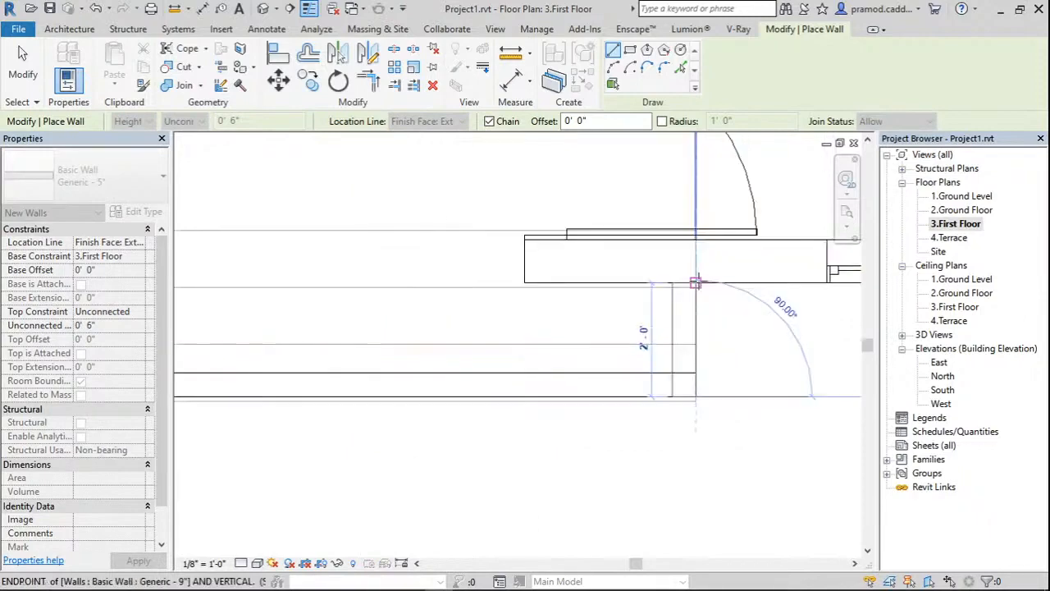
click(696, 282)
key(Escape)
key(Escape)
scroll(671, 435, down, 5)
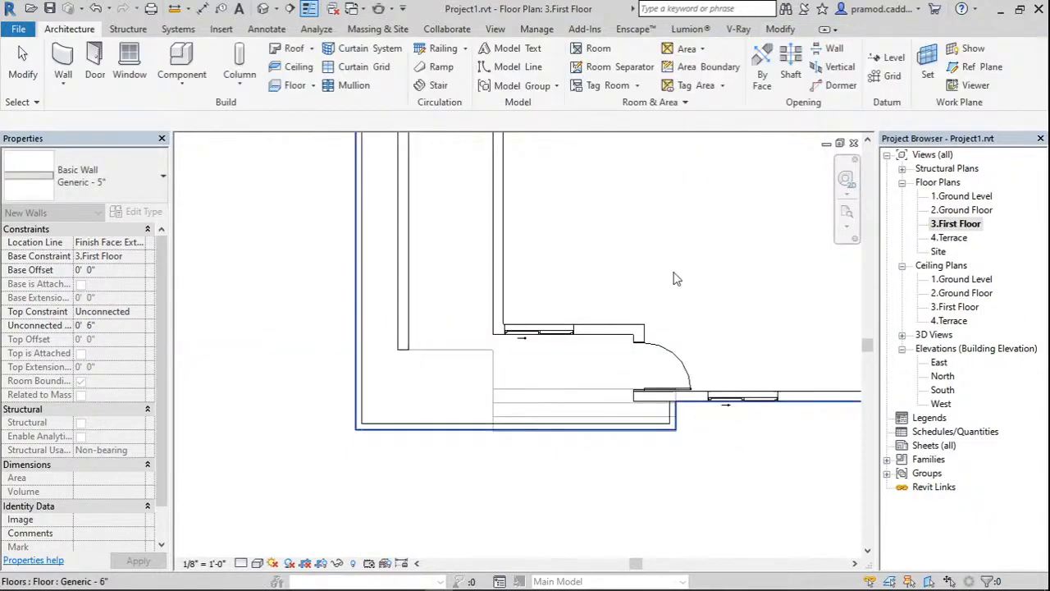
Sketch a Glass Panel - Bottom Fill railing path along the centreline of the low balcony wall and finish the sketch.
click(466, 49)
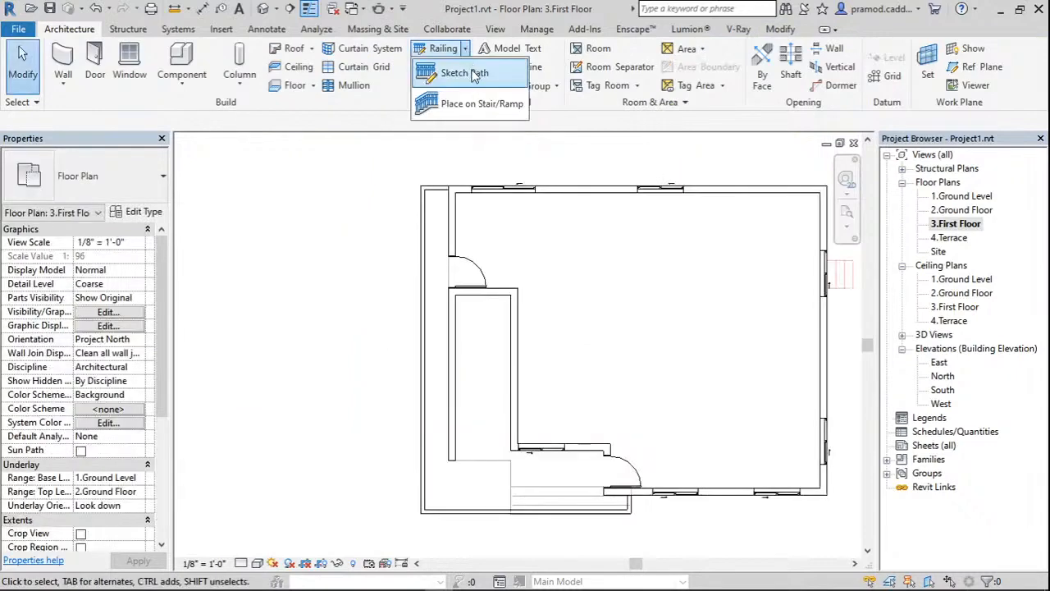
click(474, 75)
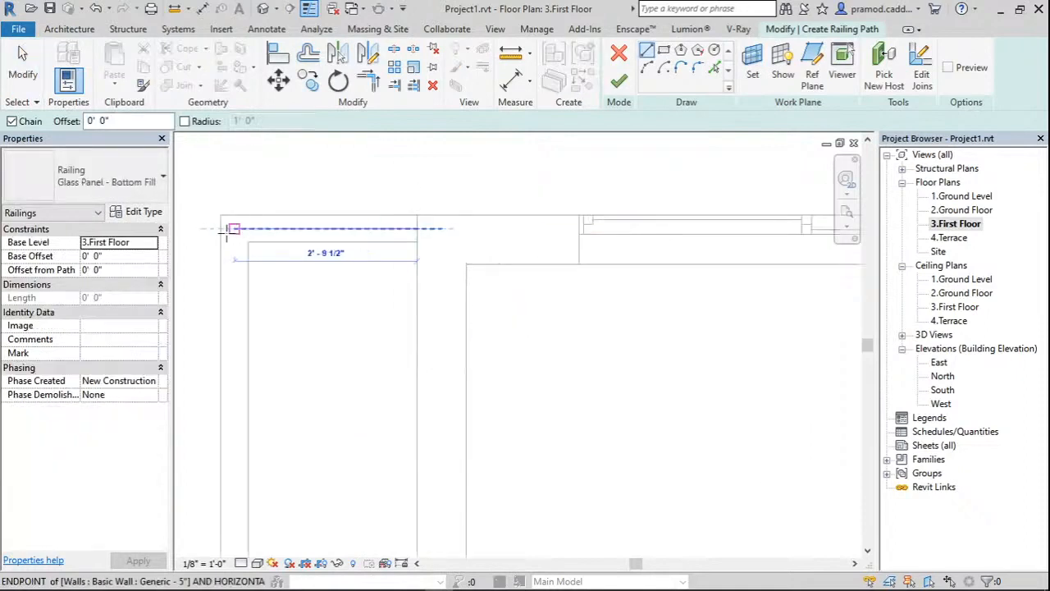
click(234, 230)
scroll(233, 394, down, 5)
middle_drag(234, 394, 300, 289)
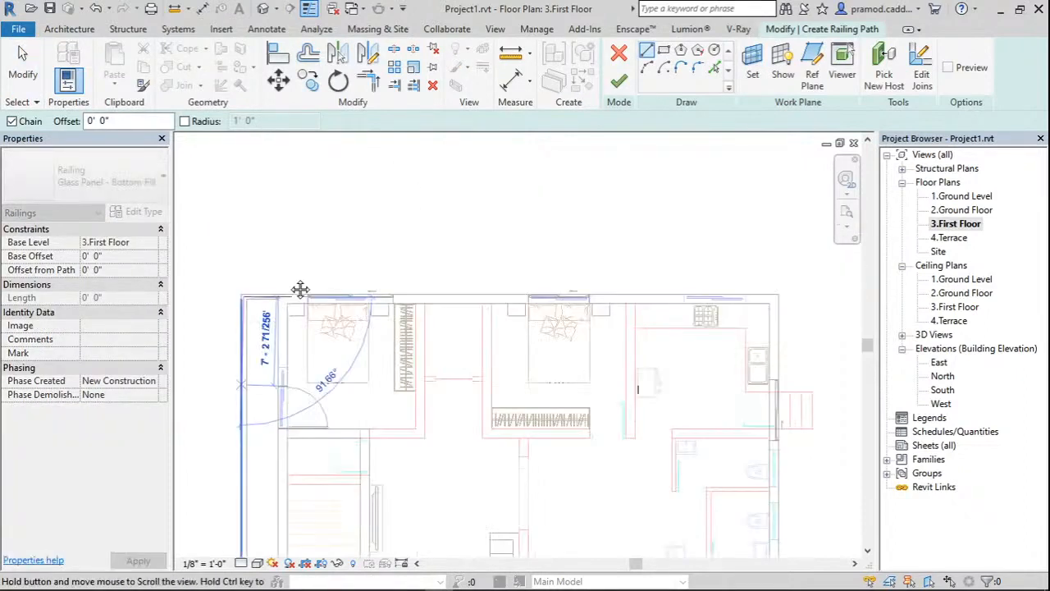
scroll(544, 445, up, 5)
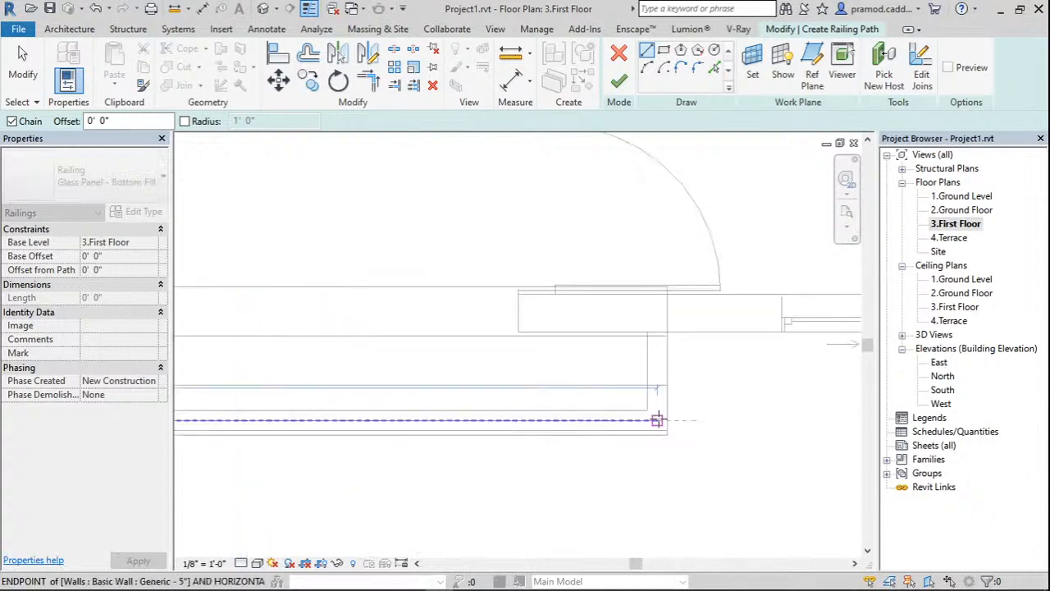
click(657, 420)
key(Escape)
key(Escape)
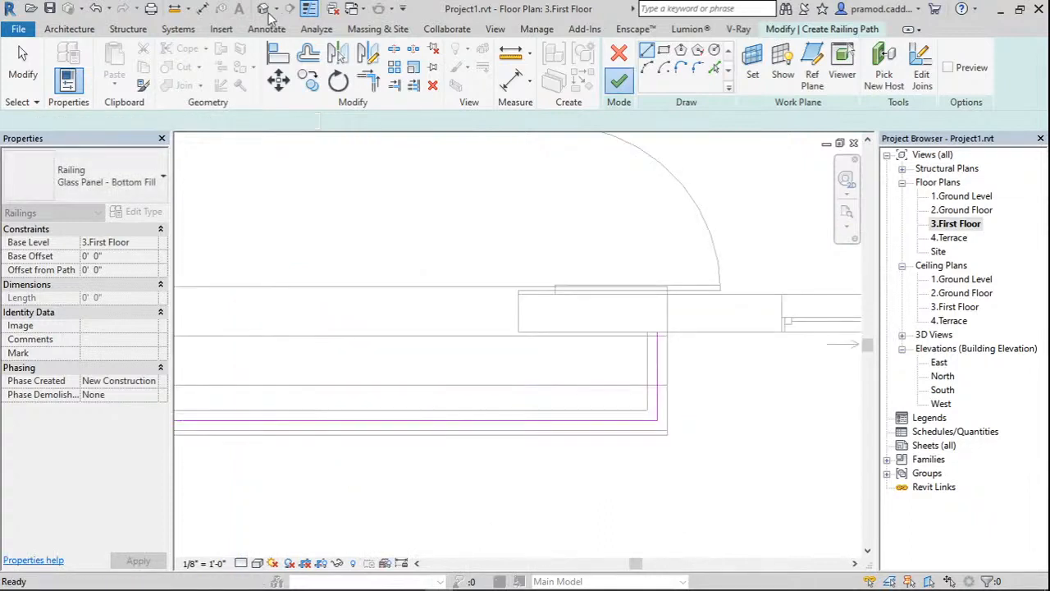
Select the terrace slab in the 3D view and open its boundary for editing on the 4.Terrace floor plan.
click(263, 9)
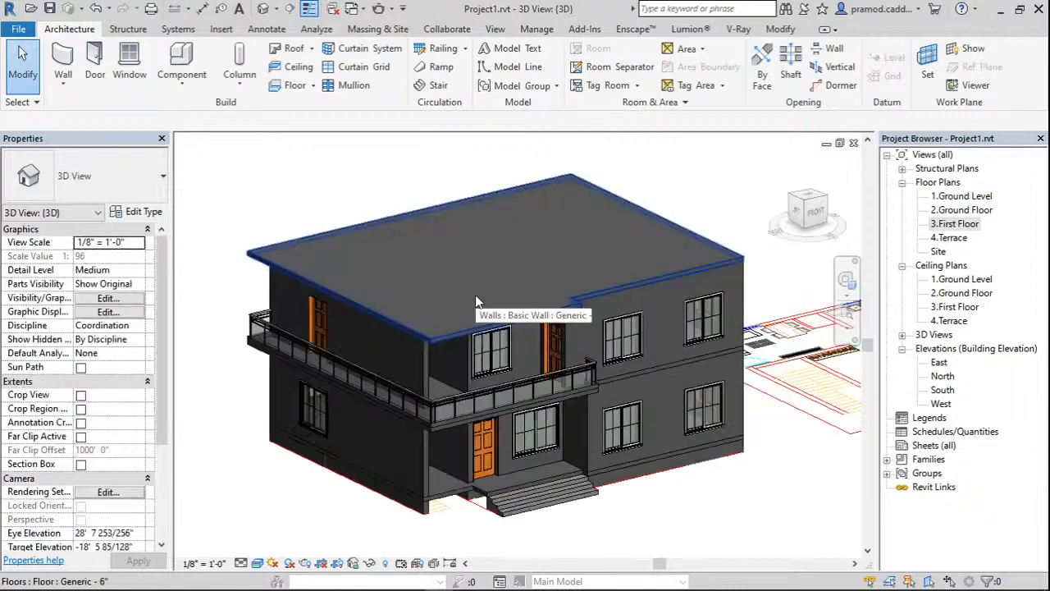
click(475, 295)
shift+middle_drag(475, 294, 421, 381)
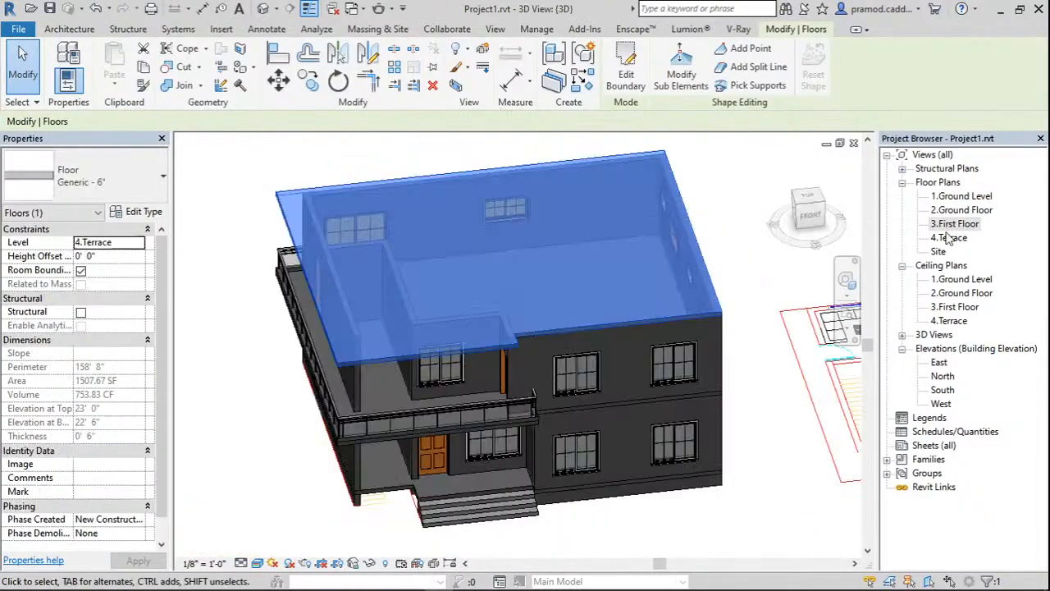
double_click(954, 223)
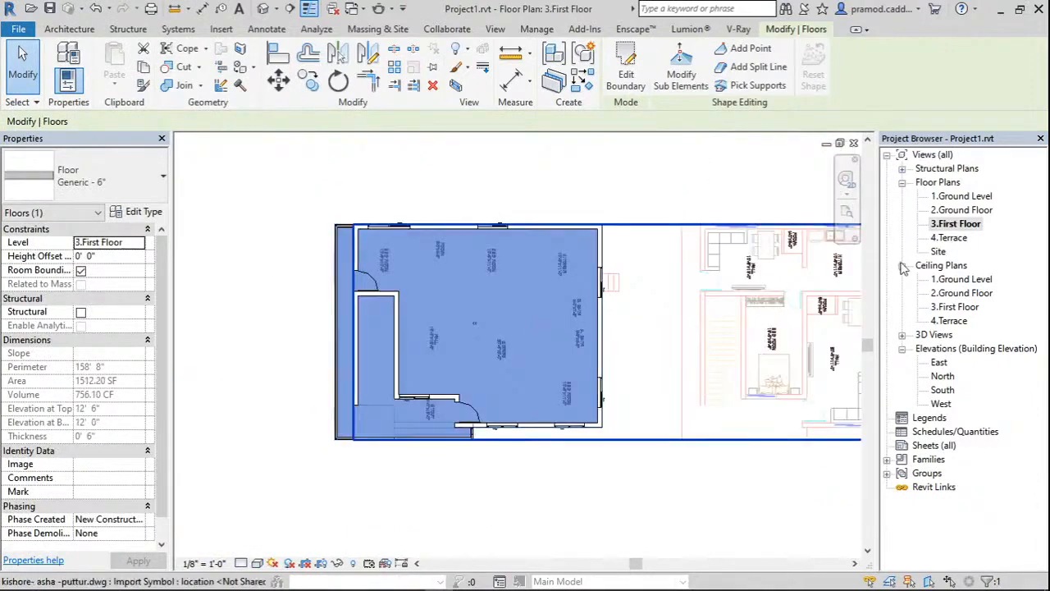
double_click(950, 238)
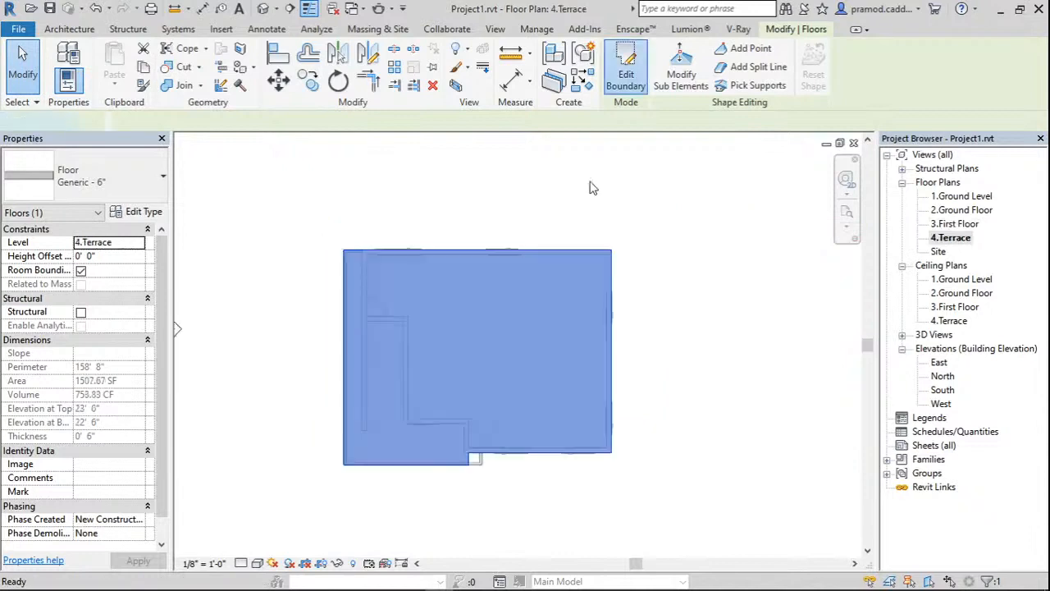
click(625, 66)
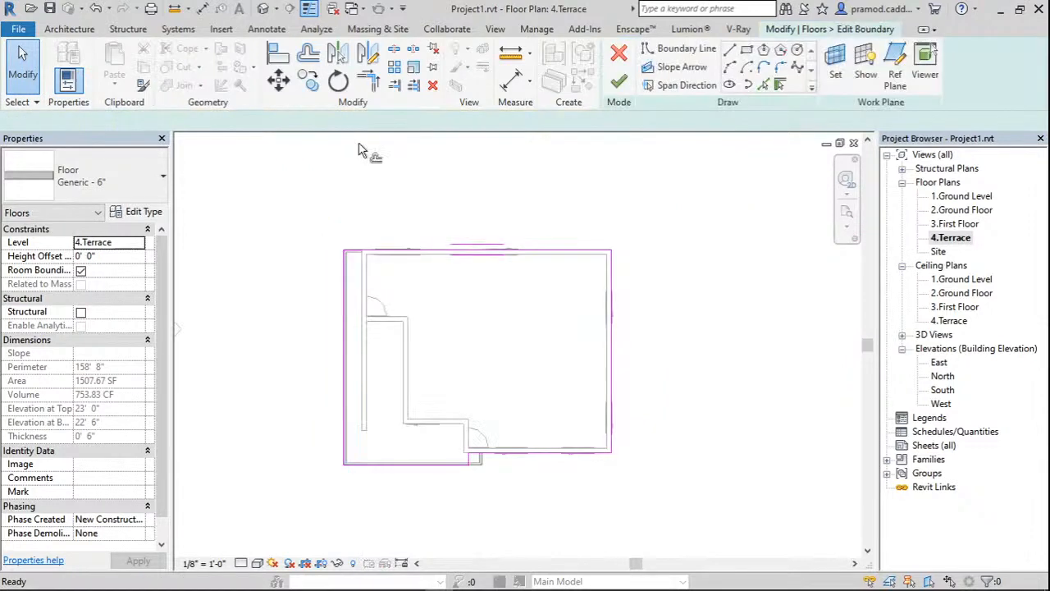
Offset the terrace slab's back, right-hand and recessed front boundary lines outward by 1' 6".
key(o)
key(f)
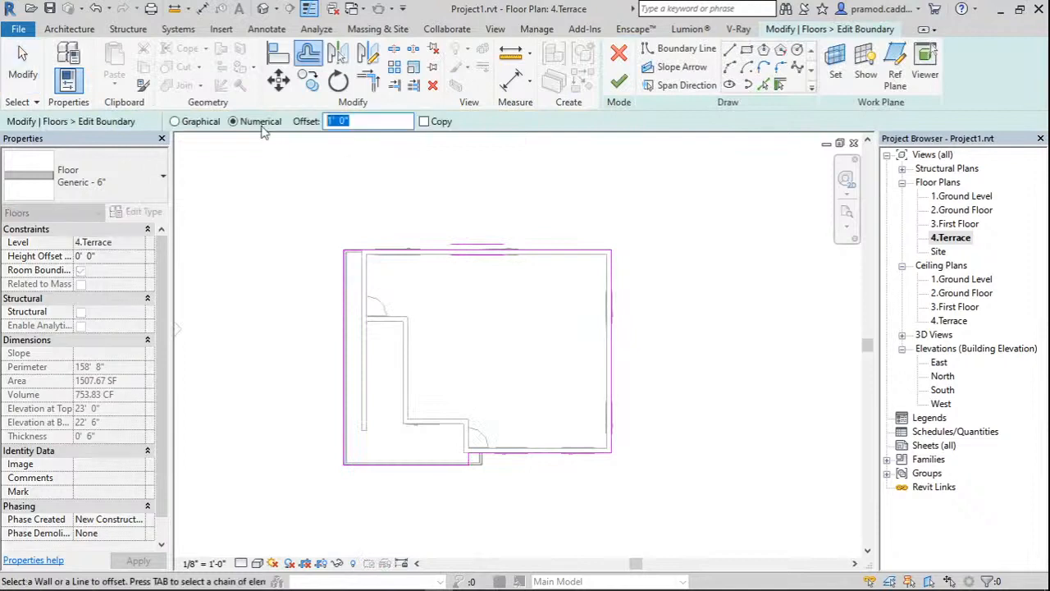
text(1.5')
click(443, 248)
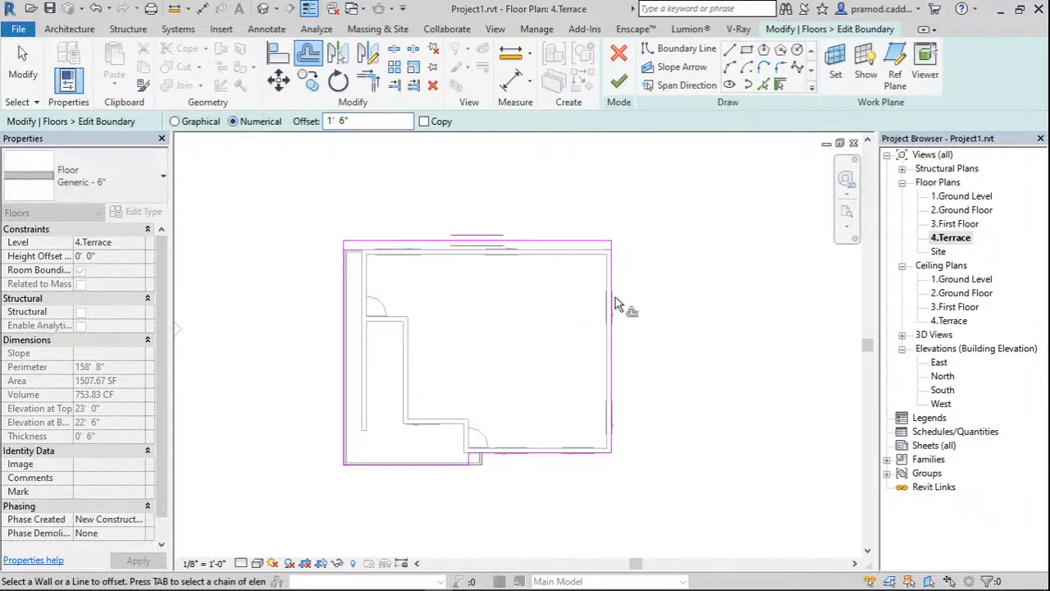
scroll(517, 411, up, 3)
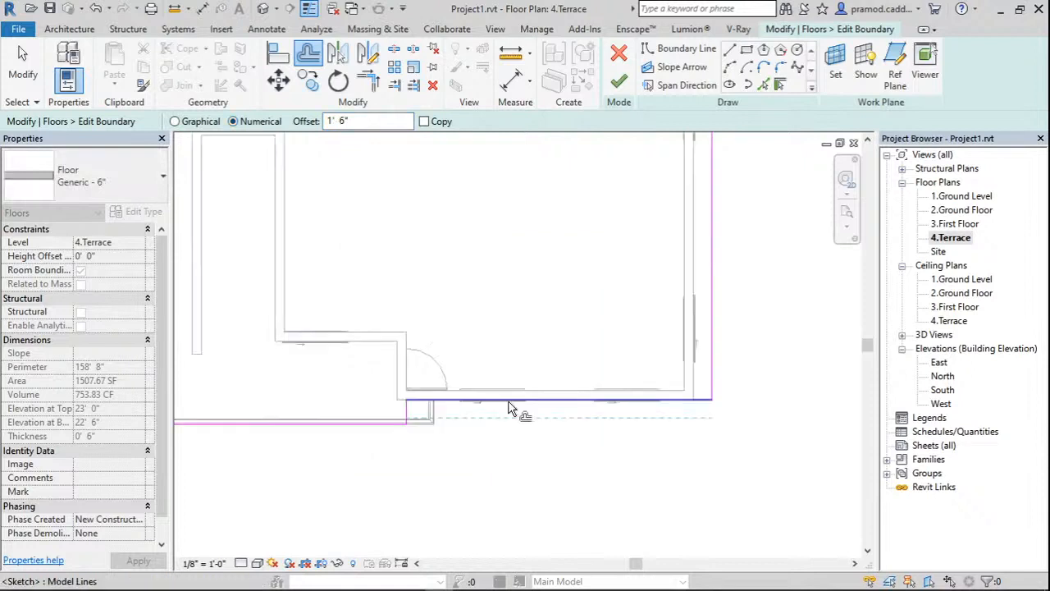
key(Escape)
scroll(492, 419, up, 2)
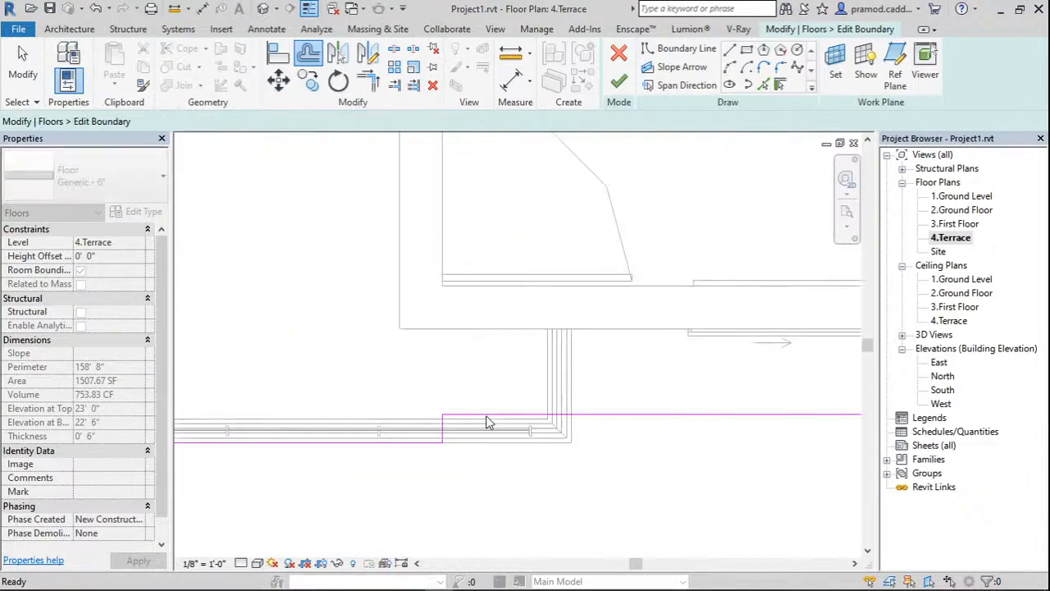
Move the recessed front boundary line level with the balcony's front edge, delete the too-short connecting line, and finish the slab sketch.
click(487, 416)
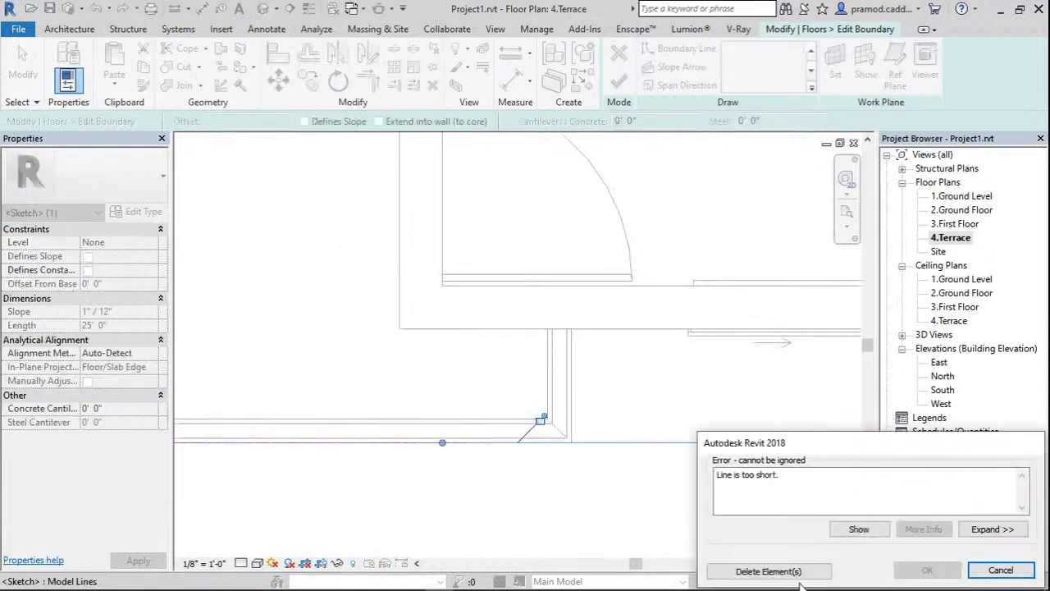
click(798, 577)
scroll(548, 470, down, 3)
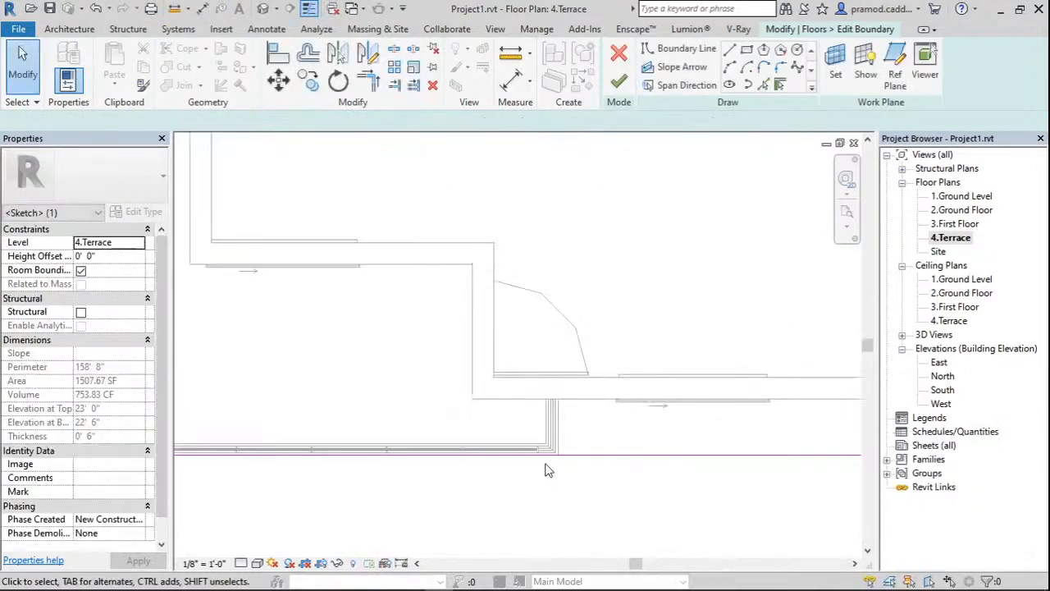
click(619, 84)
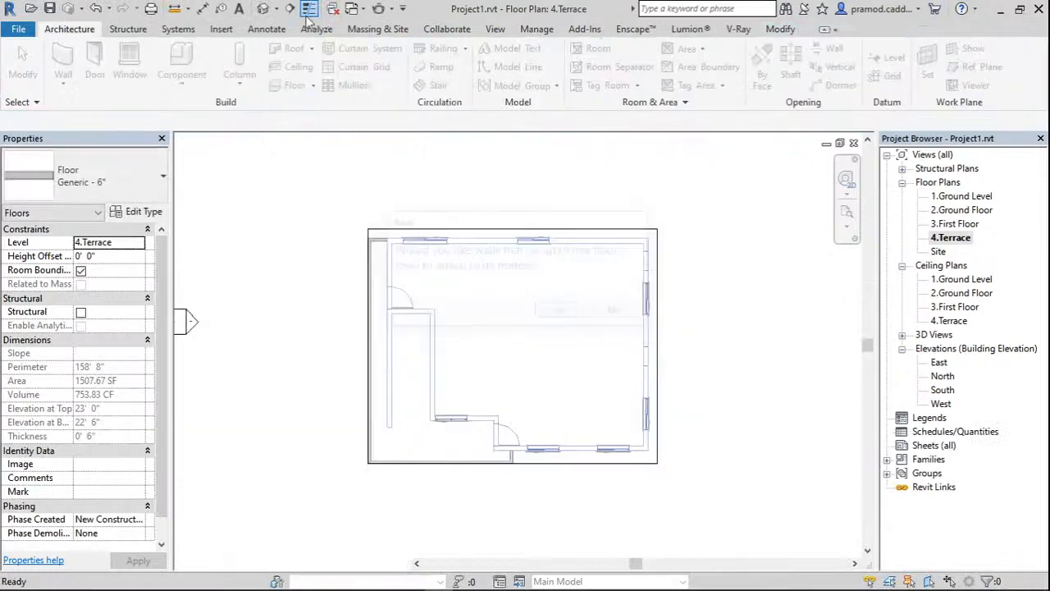
Inspect the extended terrace slab in 3D and examine the windows and walls from the front view.
click(262, 9)
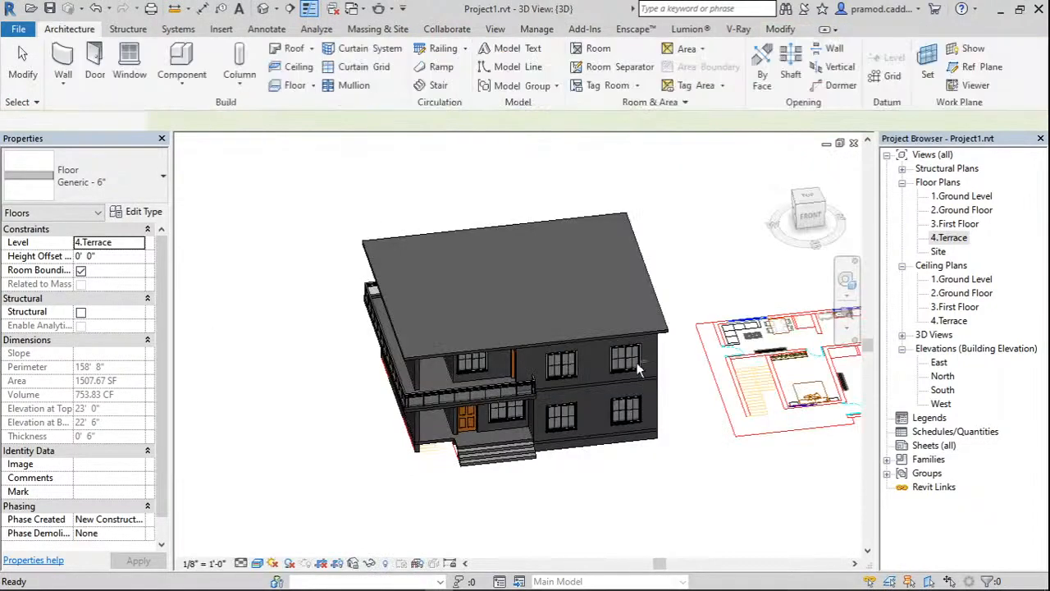
shift+middle_drag(637, 369, 607, 321)
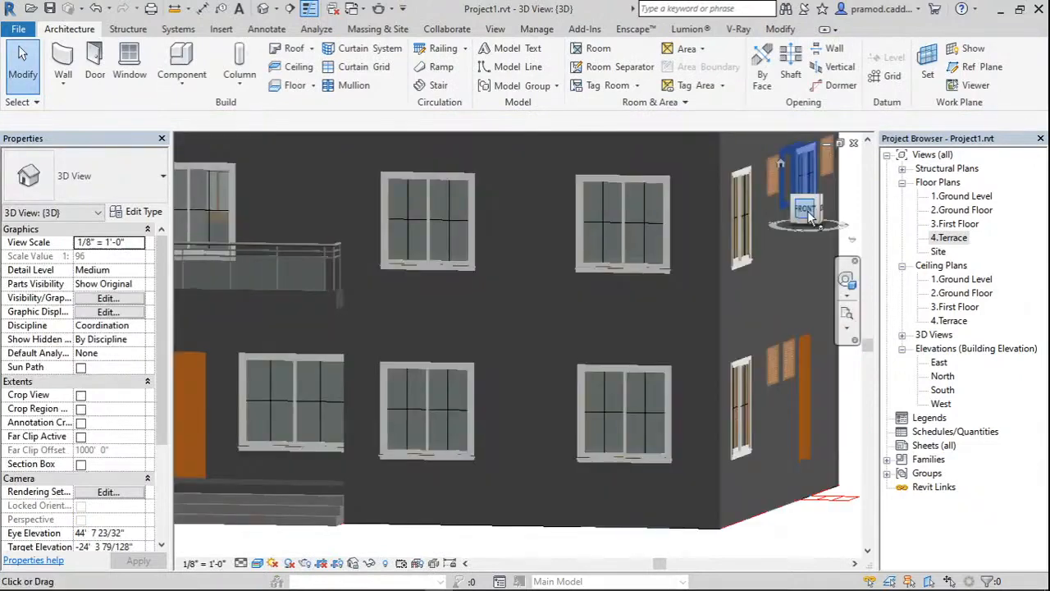
click(806, 209)
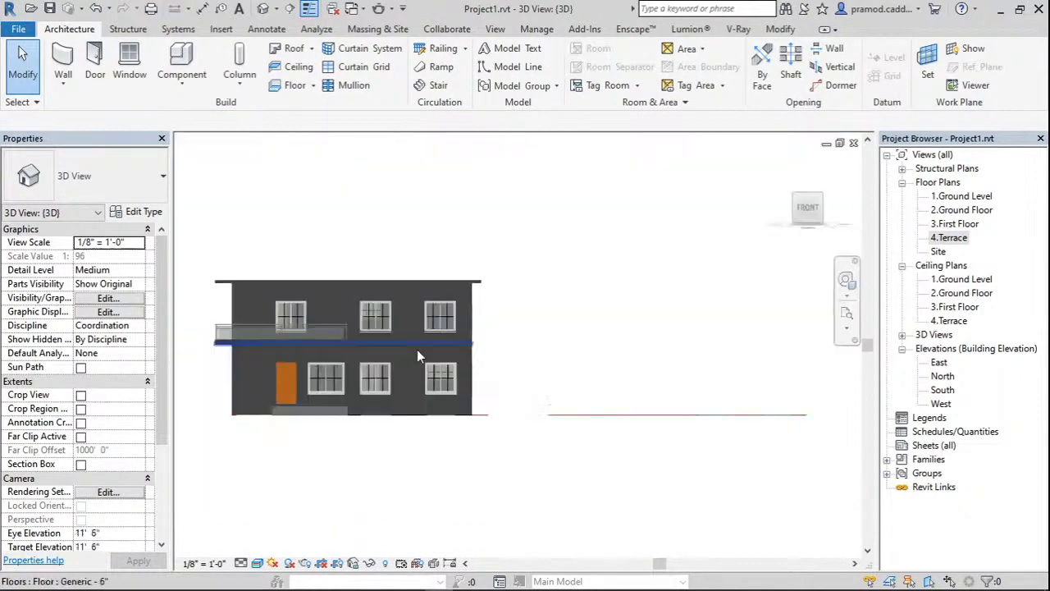
scroll(417, 350, up, 5)
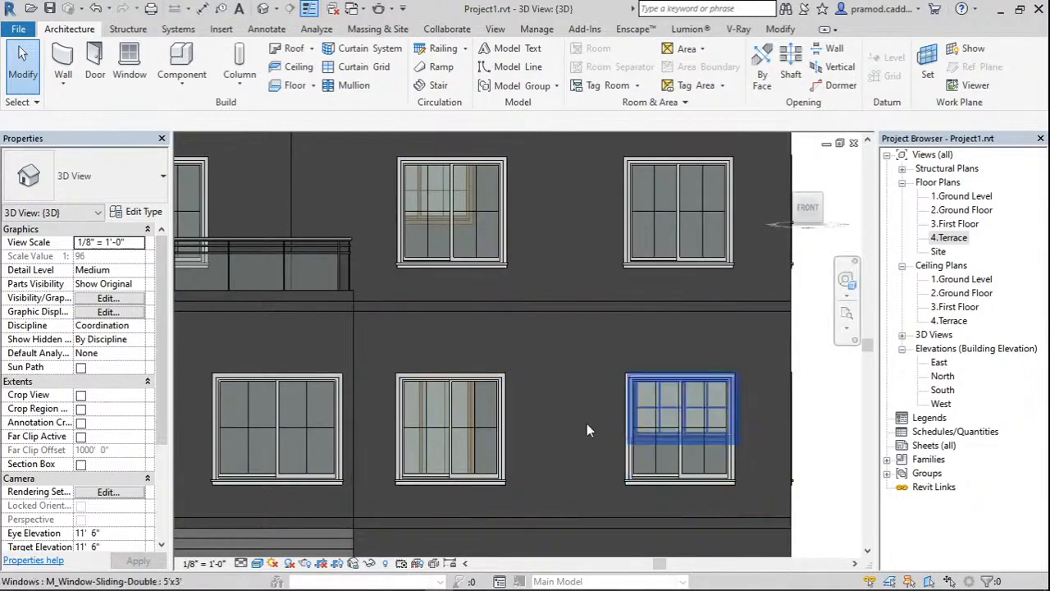
middle_drag(545, 395, 626, 414)
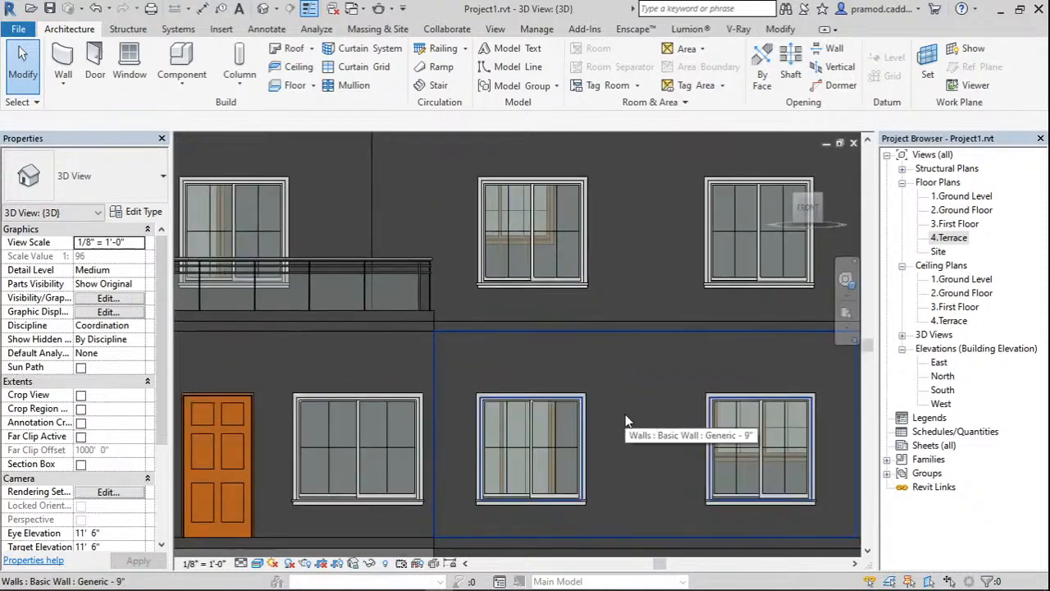
drag(598, 387, 613, 440)
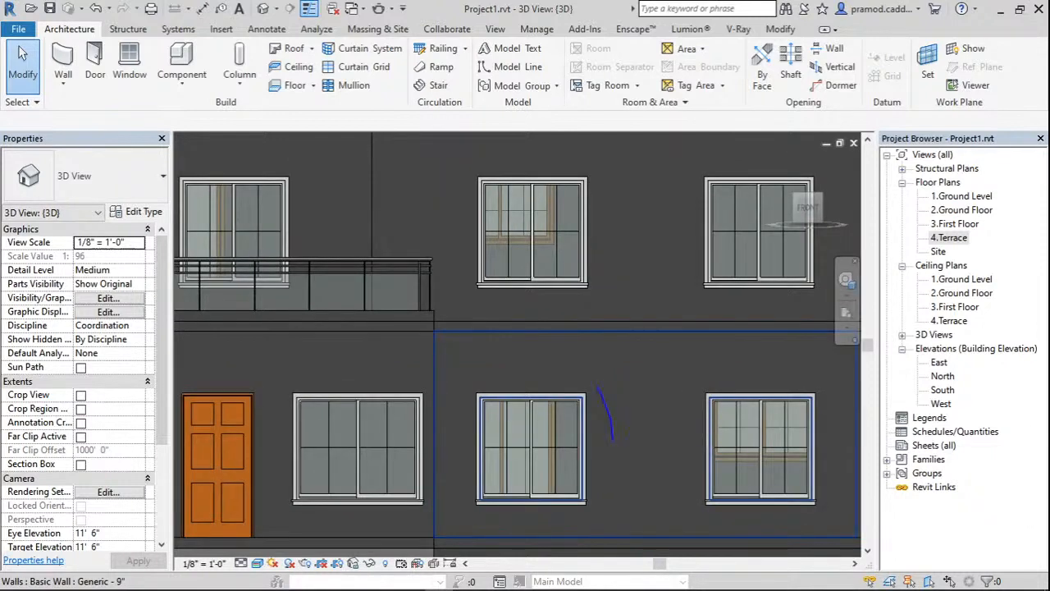
key(s)
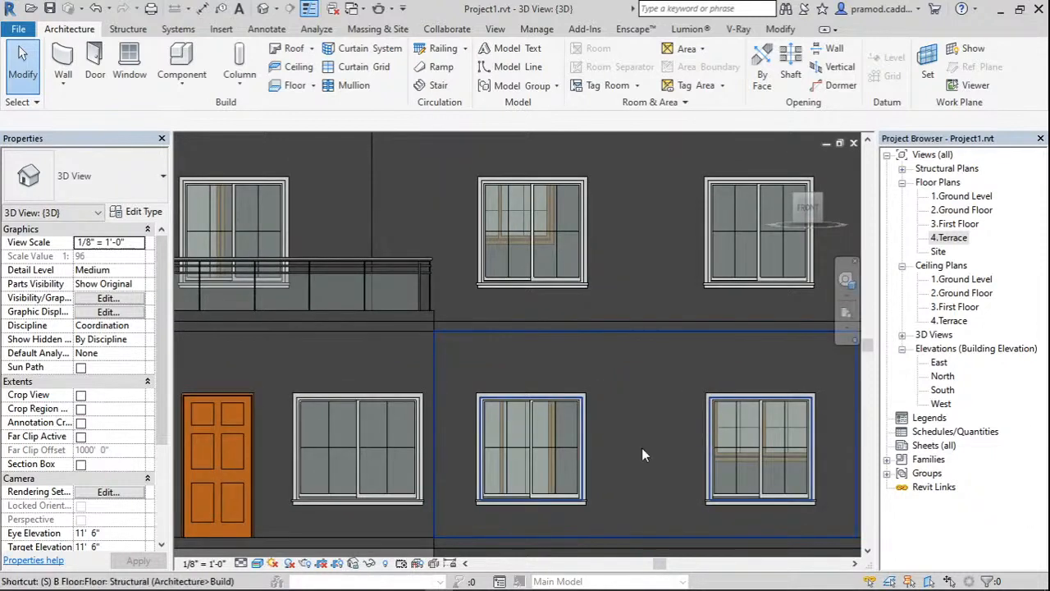
scroll(471, 457, up, 2)
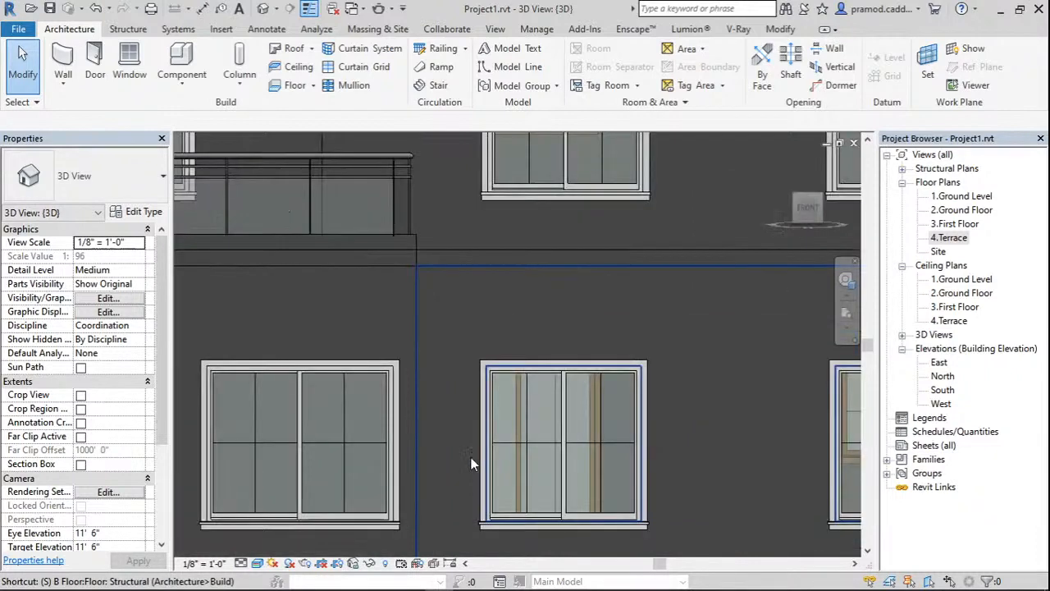
key(l)
scroll(483, 388, up, 3)
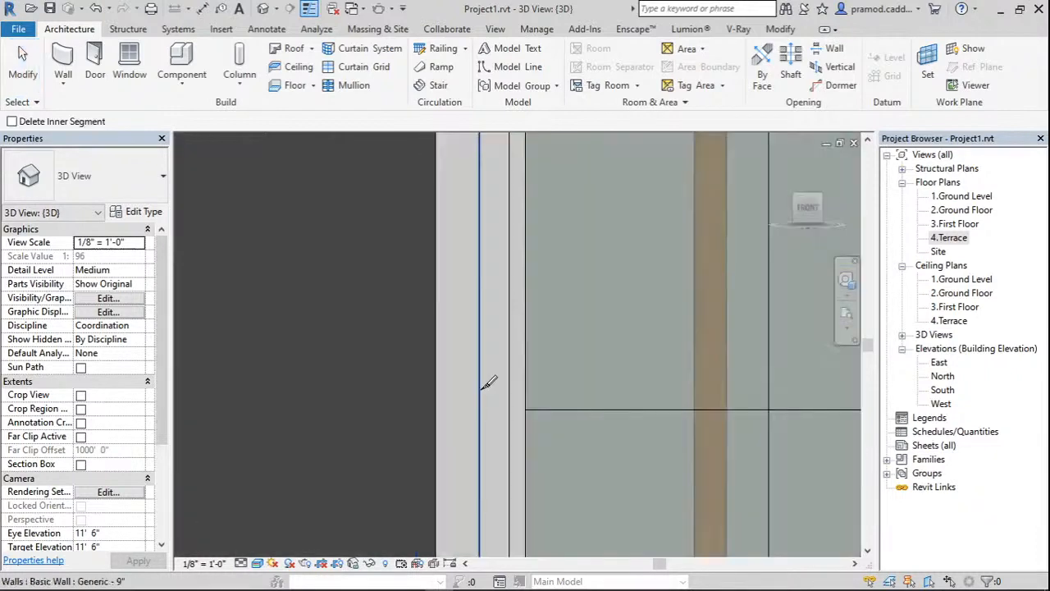
scroll(477, 353, down, 3)
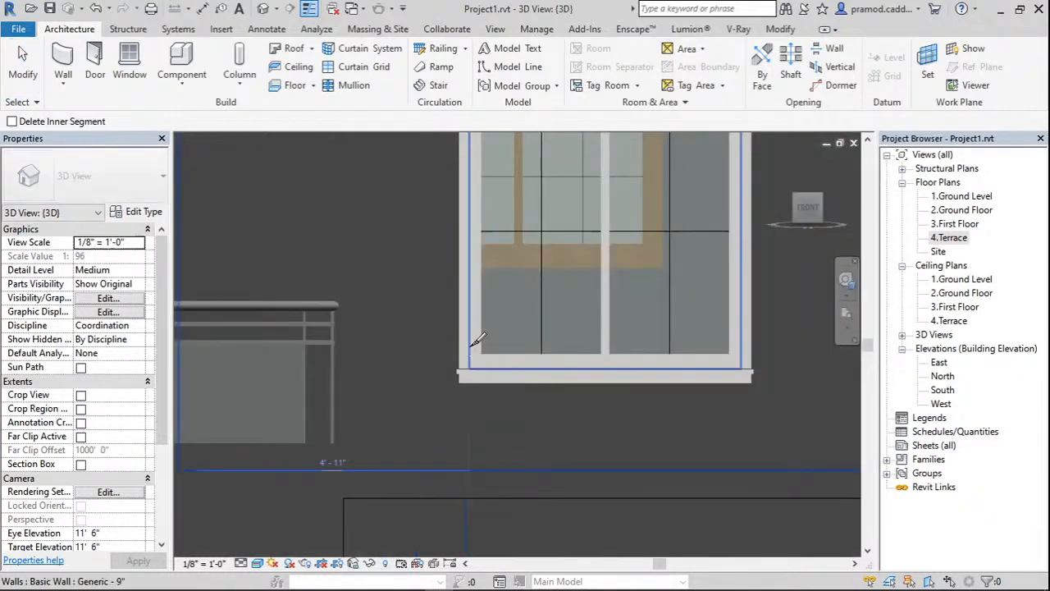
scroll(470, 379, down, 3)
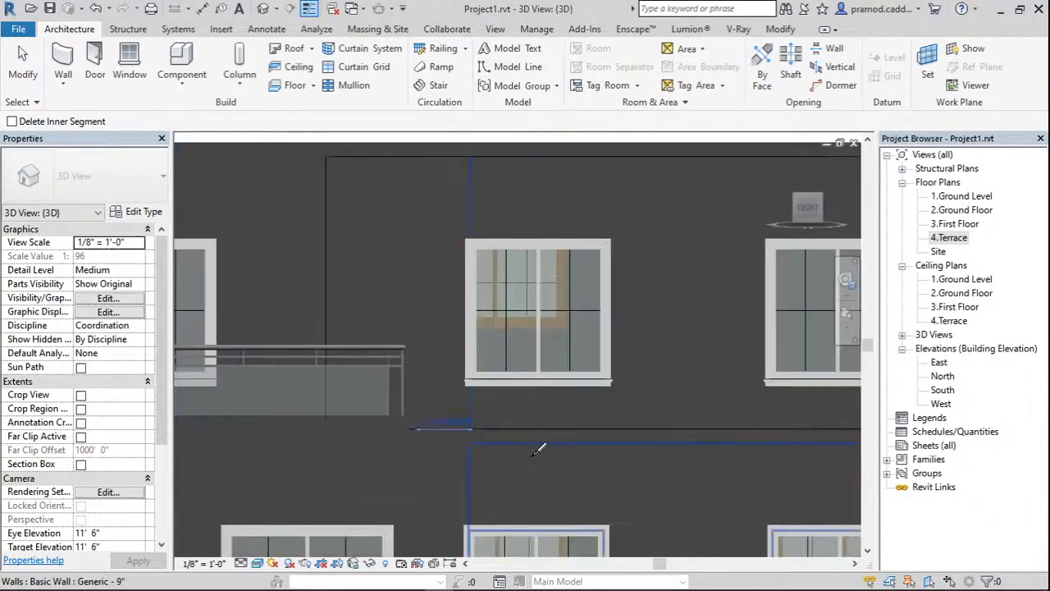
middle_drag(532, 426, 510, 336)
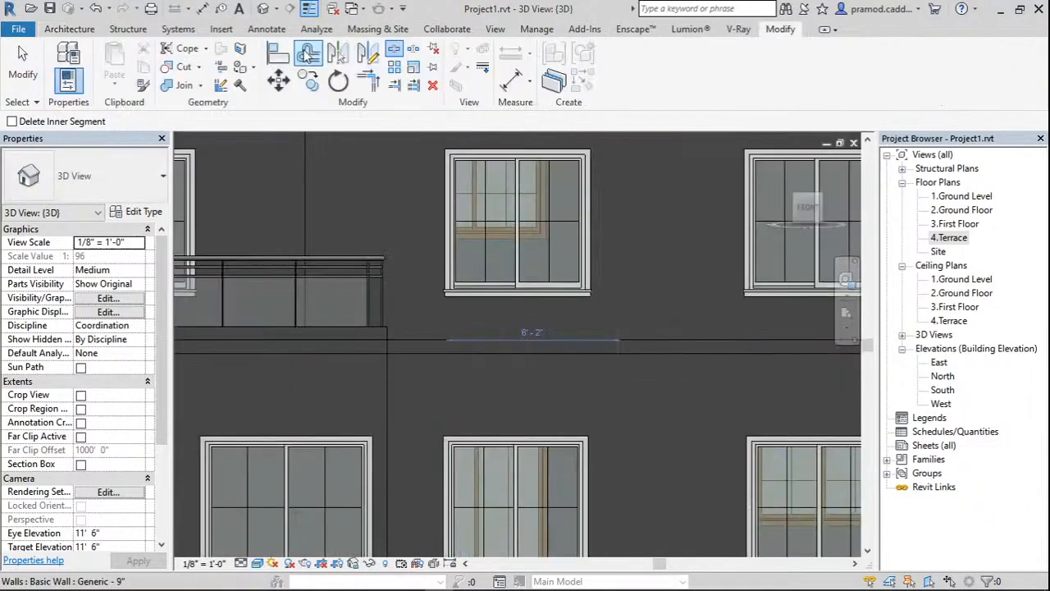
Align the left edge of the first-floor window beside the balcony with the ground-floor window directly below it.
click(308, 54)
scroll(436, 389, up, 5)
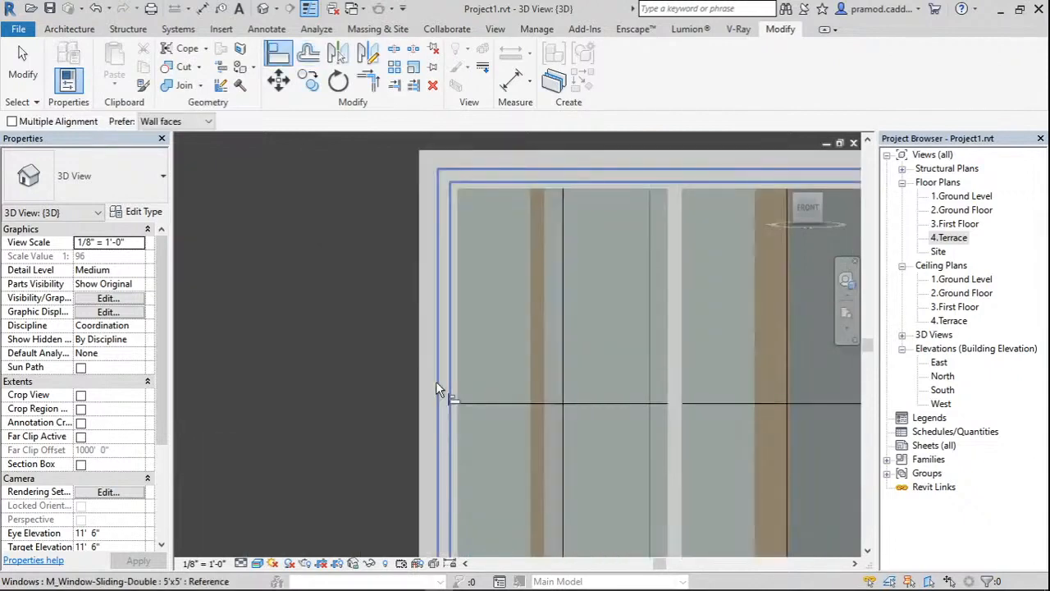
click(436, 389)
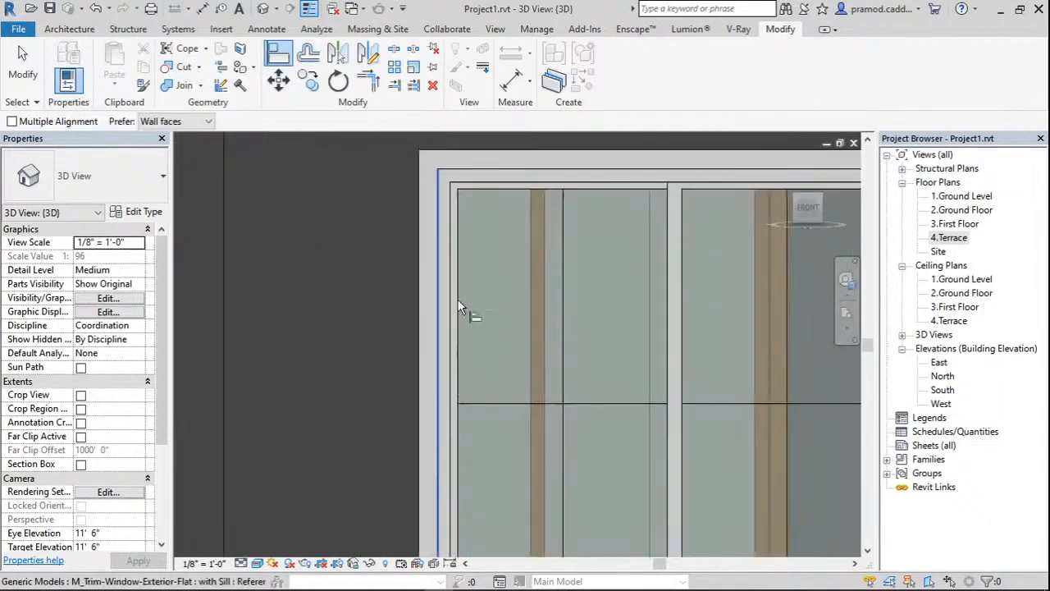
click(458, 302)
scroll(457, 301, down, 5)
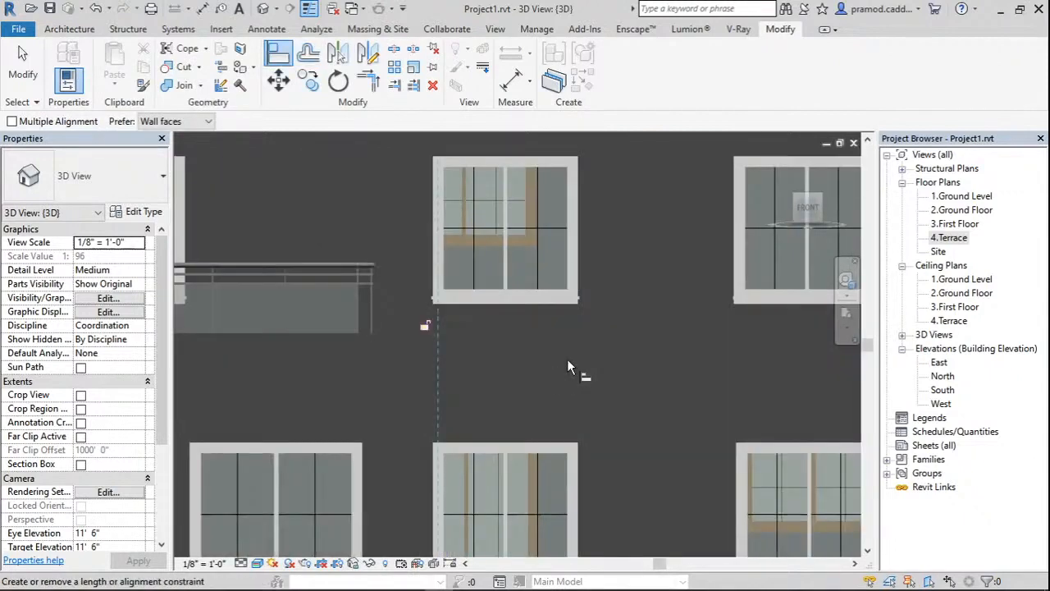
Align the left edge of the far-right first-floor window on the front wall with the ground-floor window below.
scroll(533, 421, up, 5)
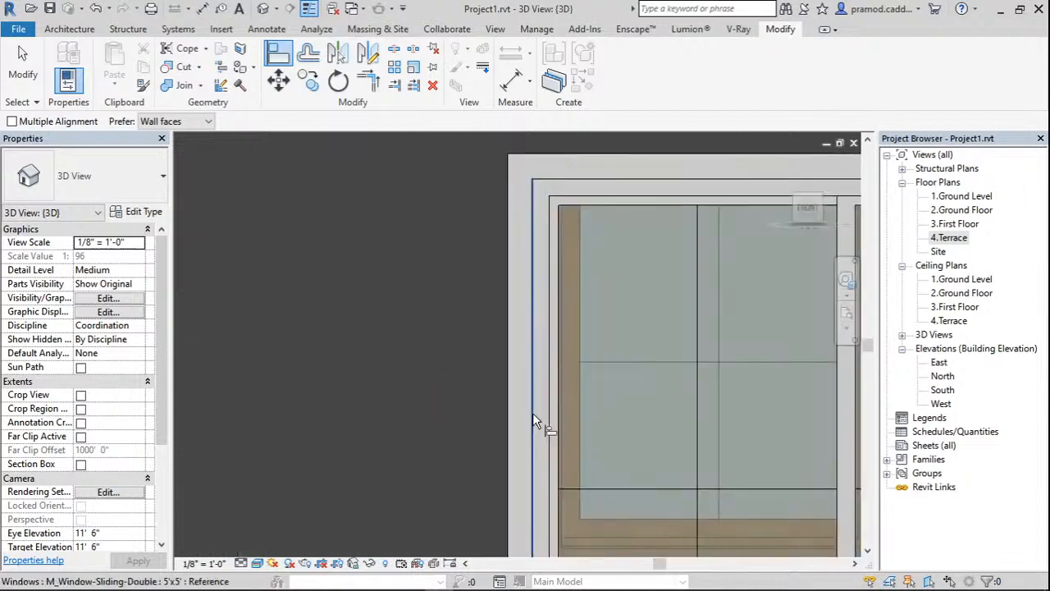
click(533, 418)
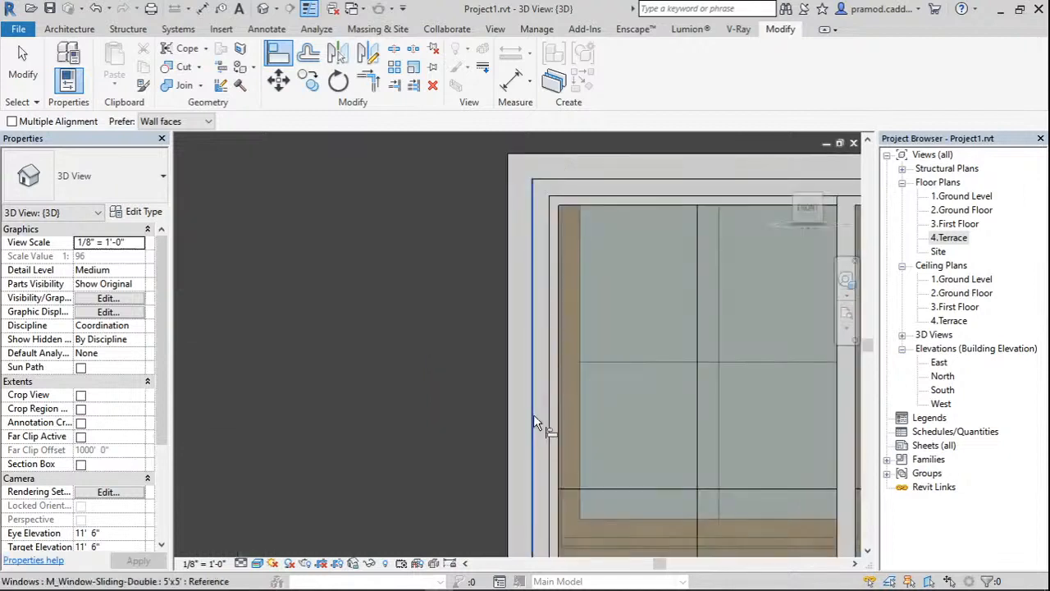
scroll(533, 414, down, 5)
middle_drag(548, 144, 551, 331)
scroll(539, 330, up, 2)
click(537, 330)
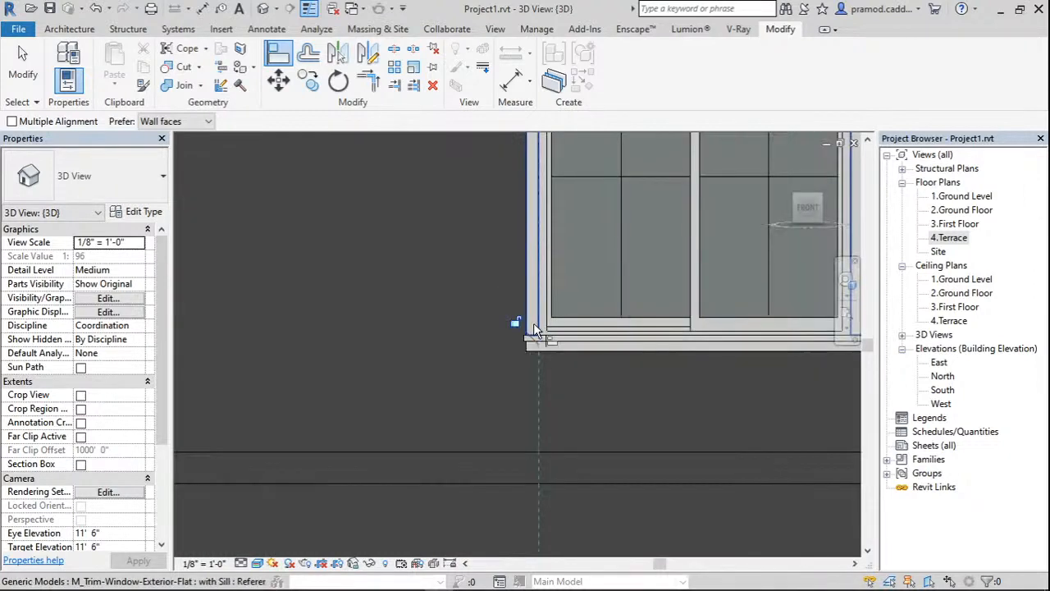
In the right-side view, align the first-floor sliding window nearest the balcony with the ground-floor sliding window below it.
scroll(539, 331, down, 3)
scroll(545, 331, down, 3)
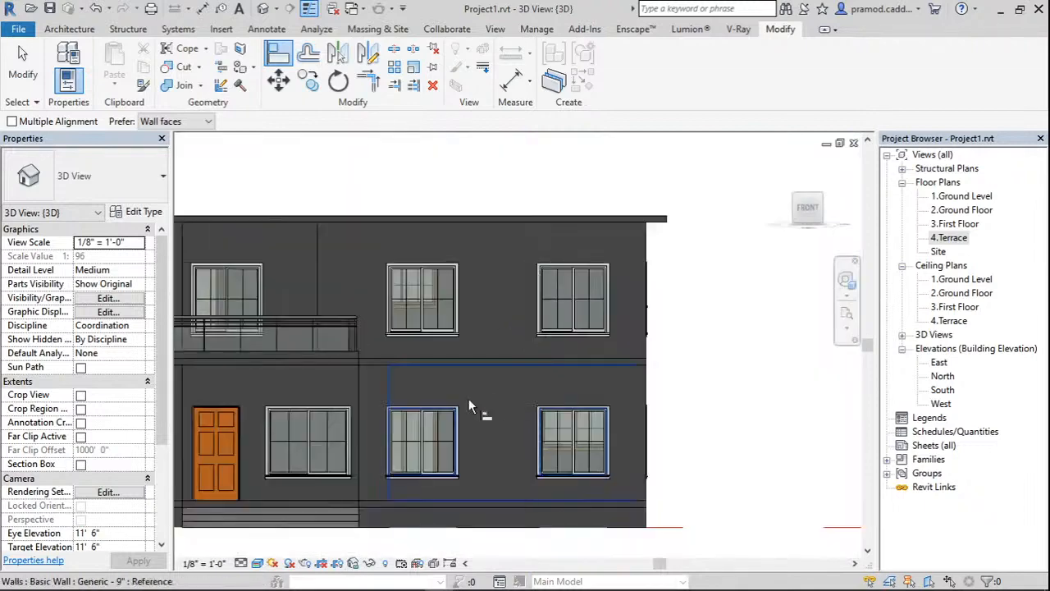
middle_drag(537, 412, 543, 413)
scroll(543, 413, down, 2)
shift+middle_drag(605, 402, 532, 401)
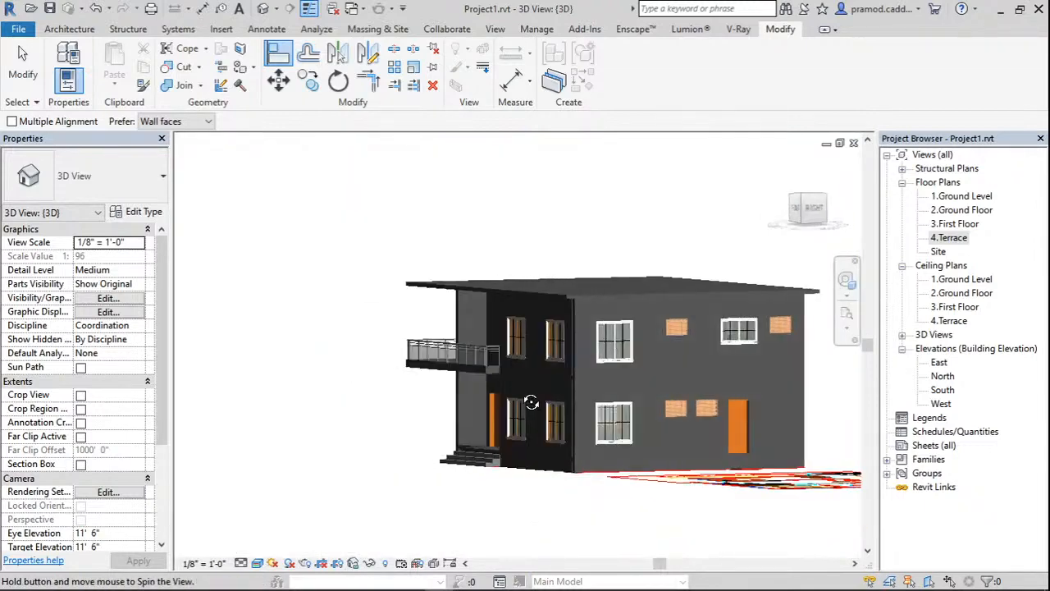
click(832, 228)
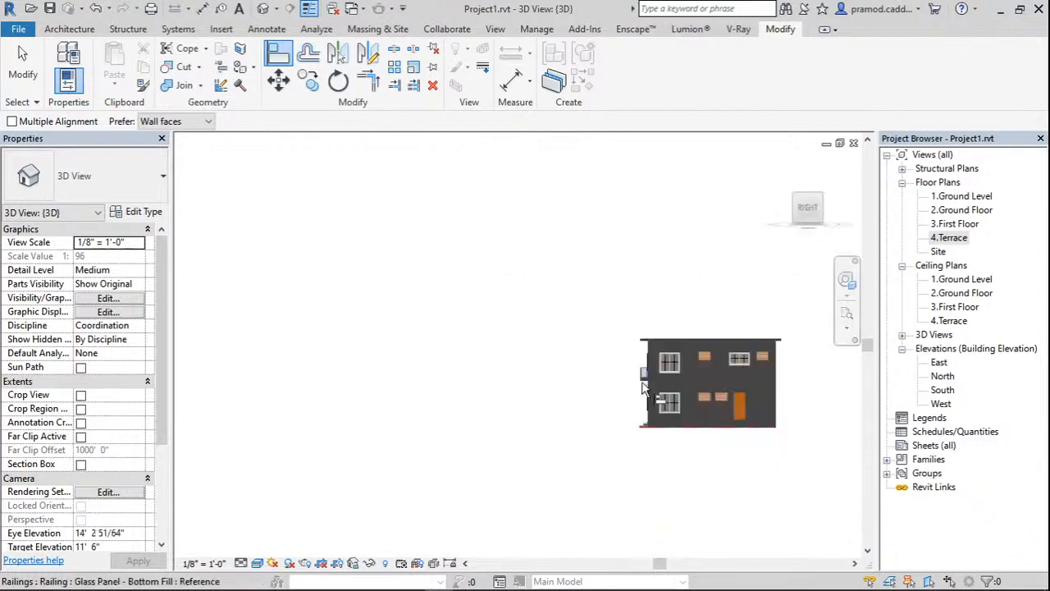
scroll(644, 390, up, 8)
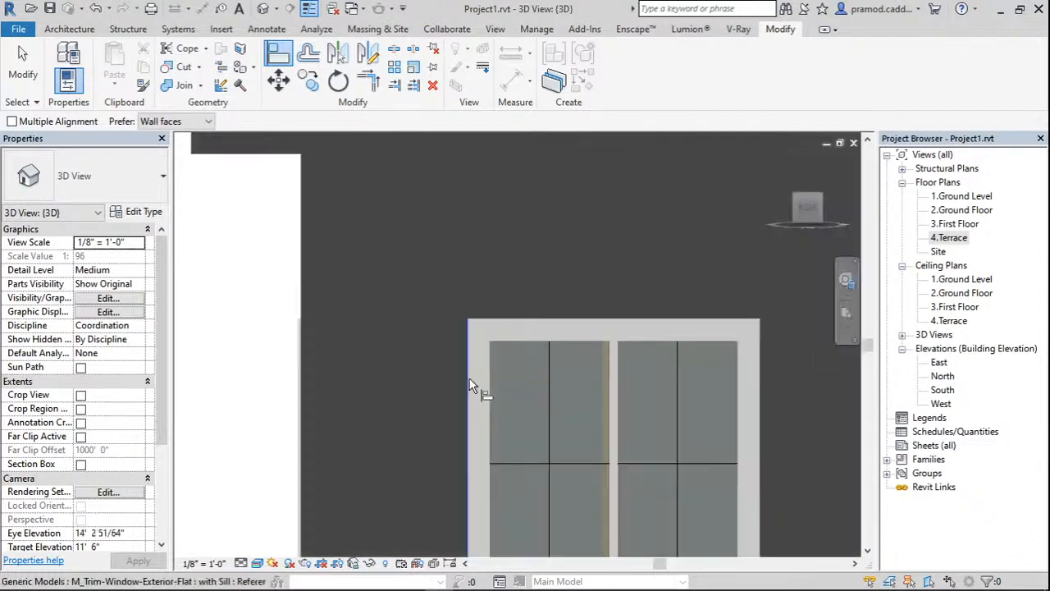
scroll(527, 312, down, 2)
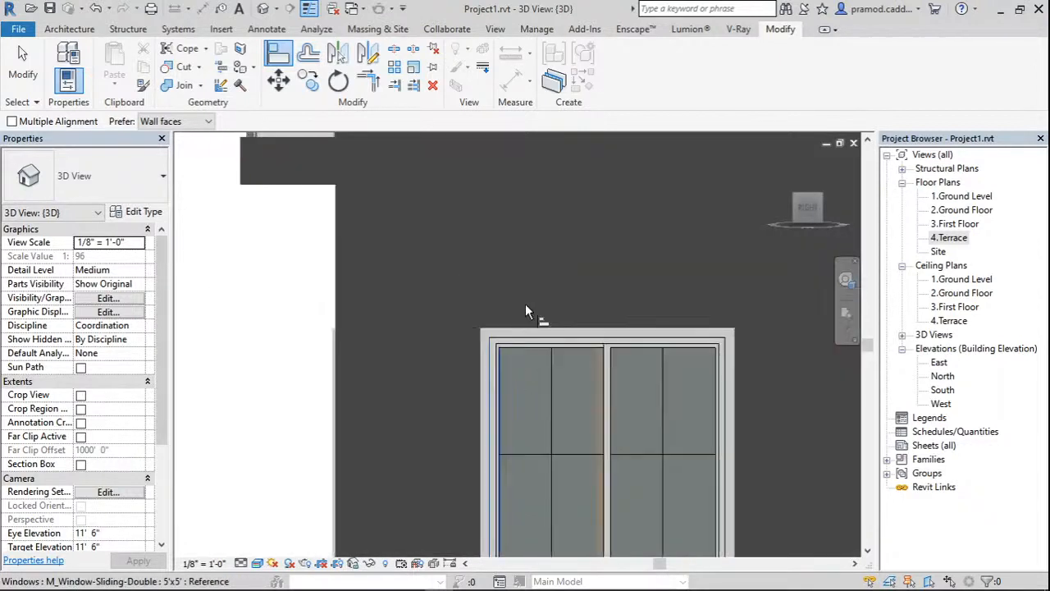
scroll(468, 386, up, 4)
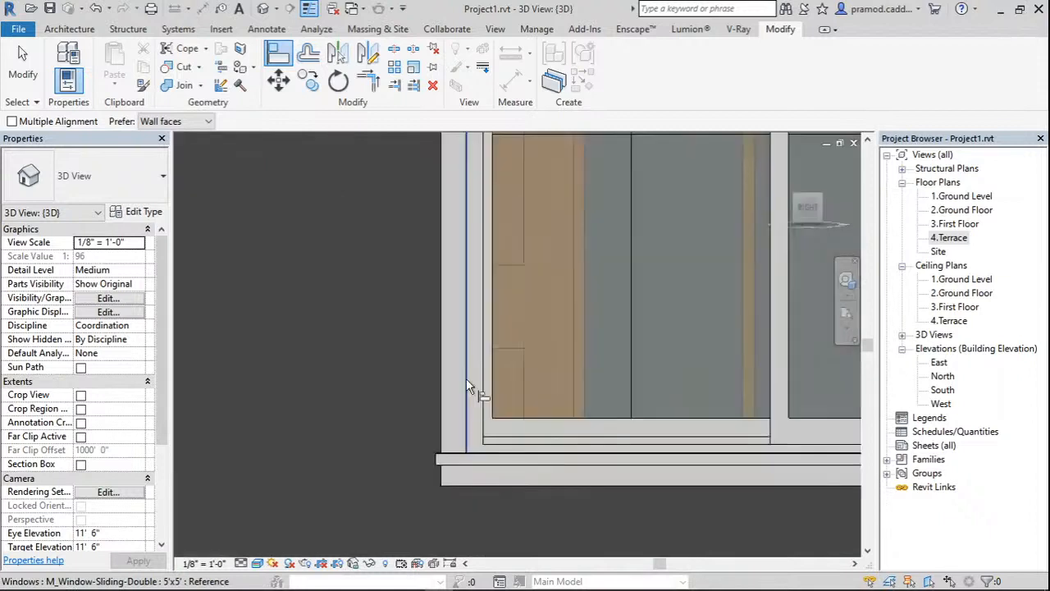
scroll(468, 386, down, 5)
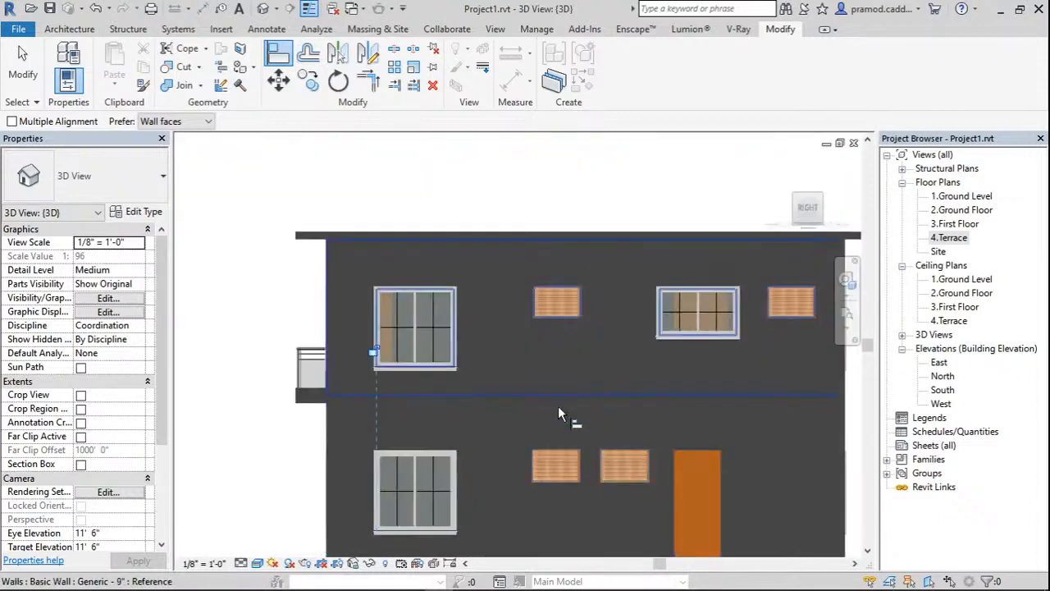
Align the left edge of the first-floor louvred window beside the sliding window with the ground-floor louvred window below it.
scroll(558, 409, up, 5)
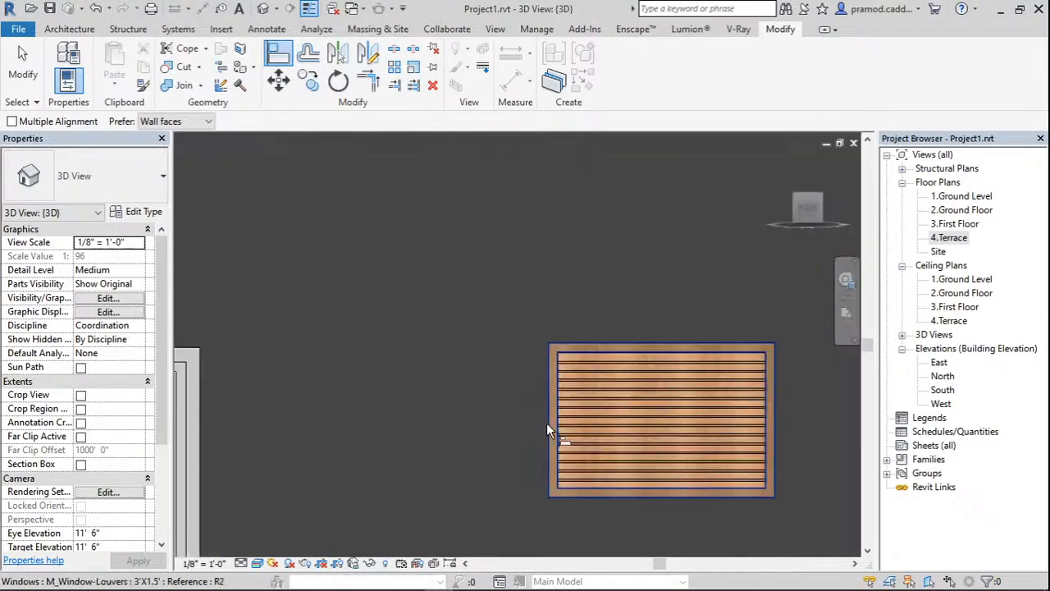
scroll(521, 344, down, 2)
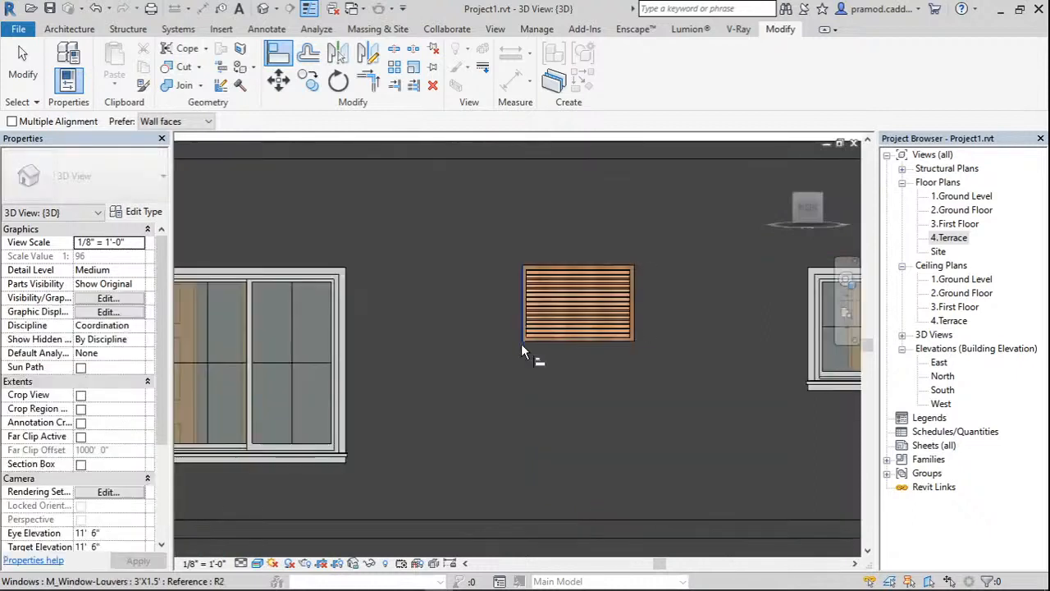
scroll(563, 349, down, 2)
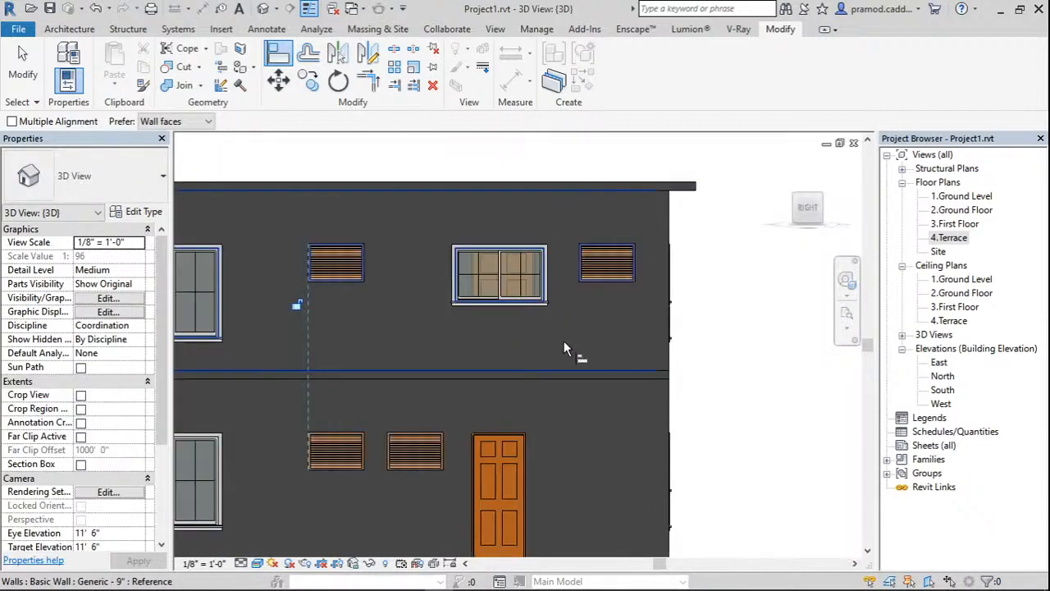
Turn the model to the back view and check how the upper and lower rear windows line up.
scroll(561, 361, down, 2)
drag(820, 210, 808, 211)
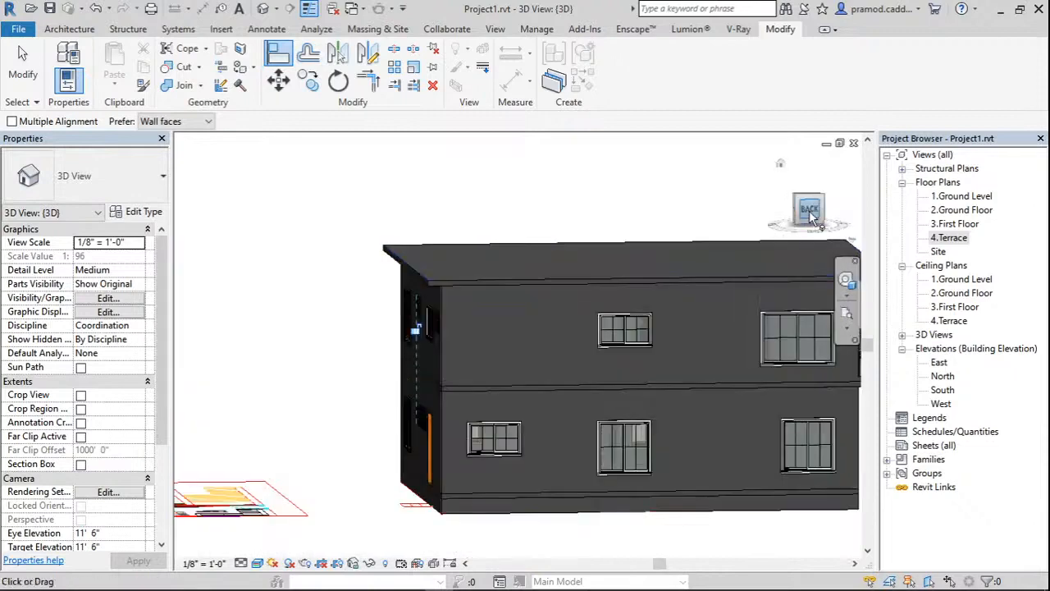
shift+middle_drag(707, 417, 651, 419)
click(806, 210)
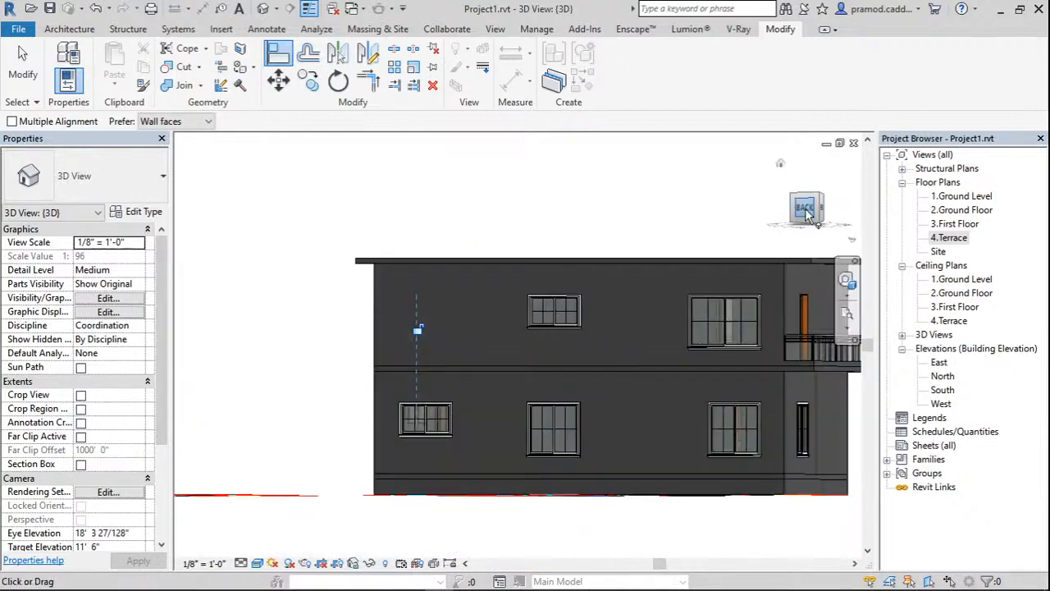
scroll(706, 401, up, 3)
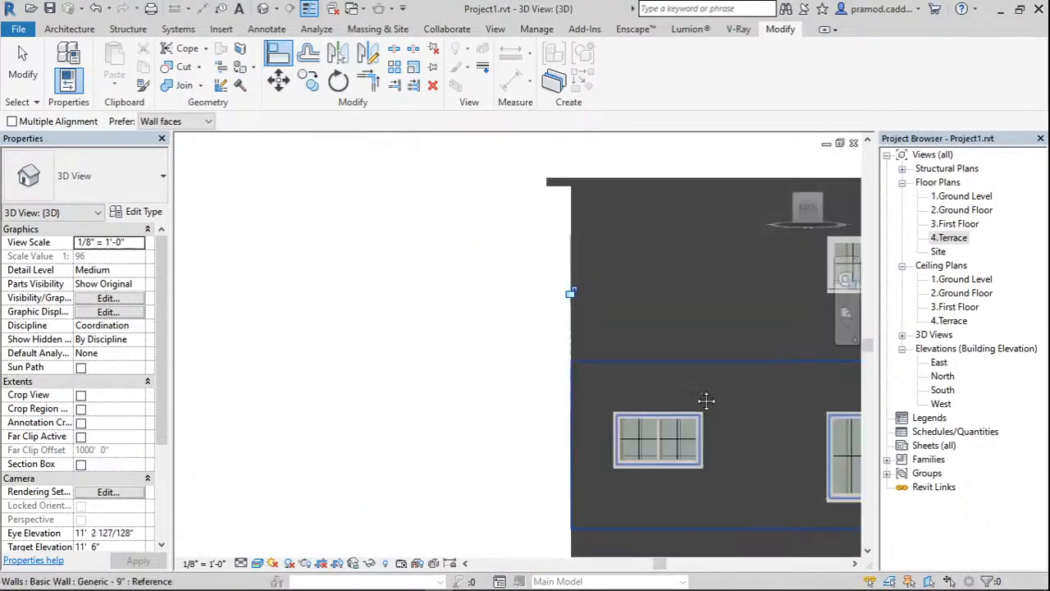
middle_drag(706, 400, 666, 390)
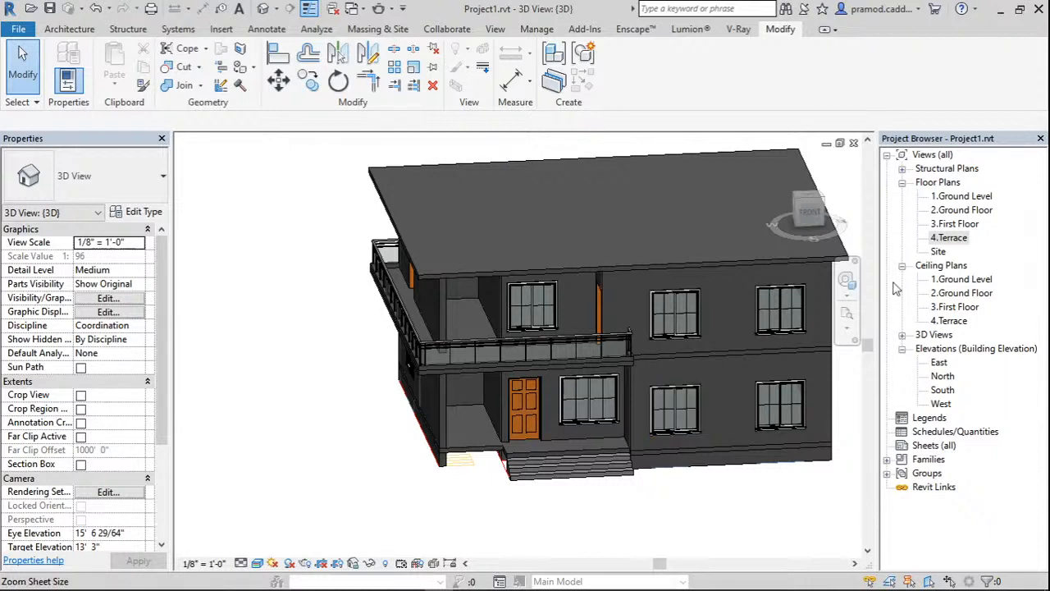
Open the 2.Ground Floor plan at the staircase, and switch to AutoCAD to examine the stair flights in the source drawing.
double_click(962, 210)
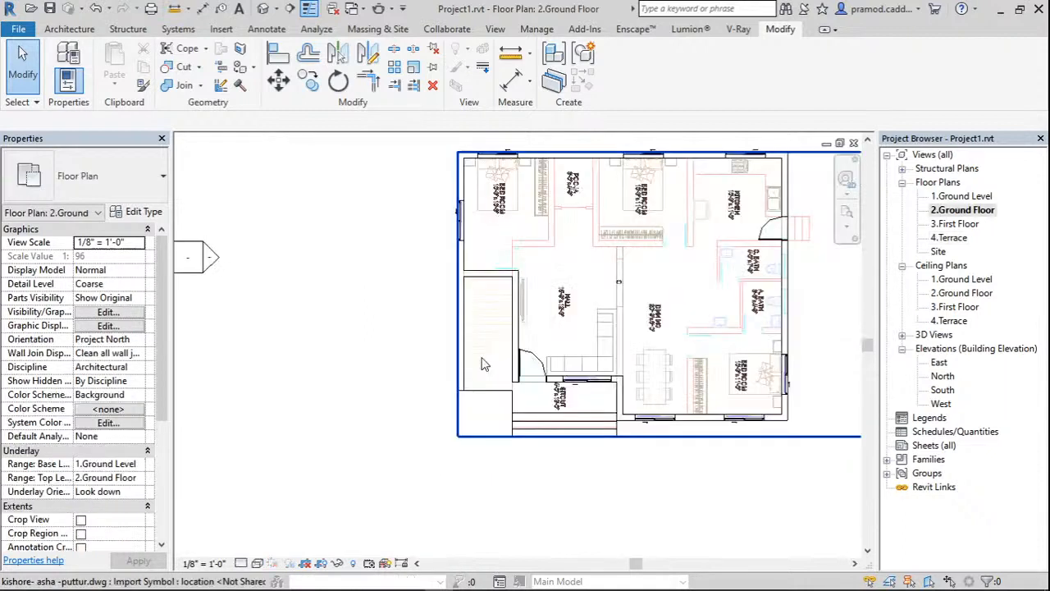
scroll(482, 364, up, 5)
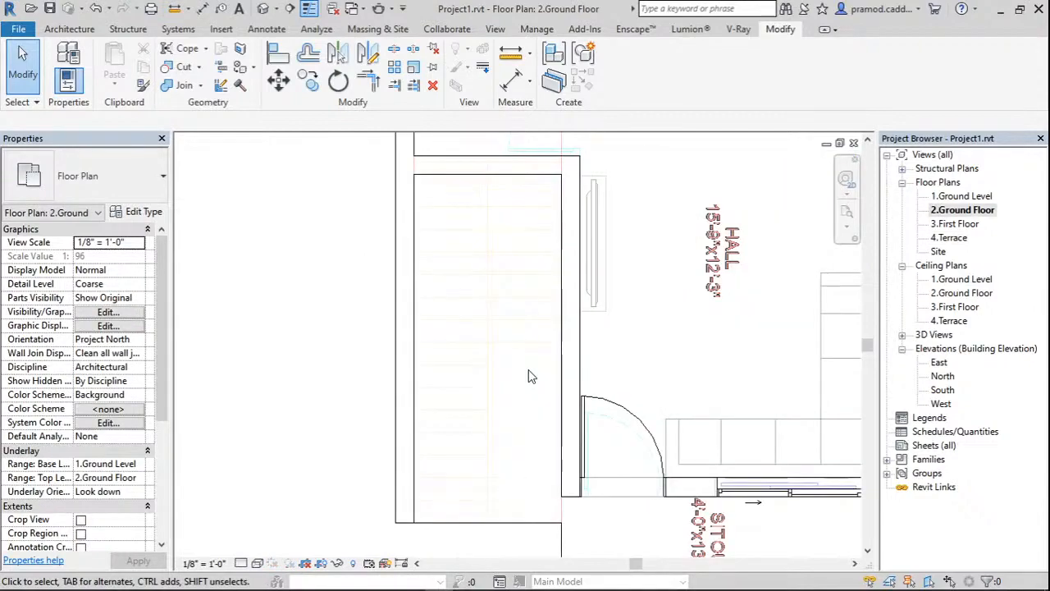
click(354, 580)
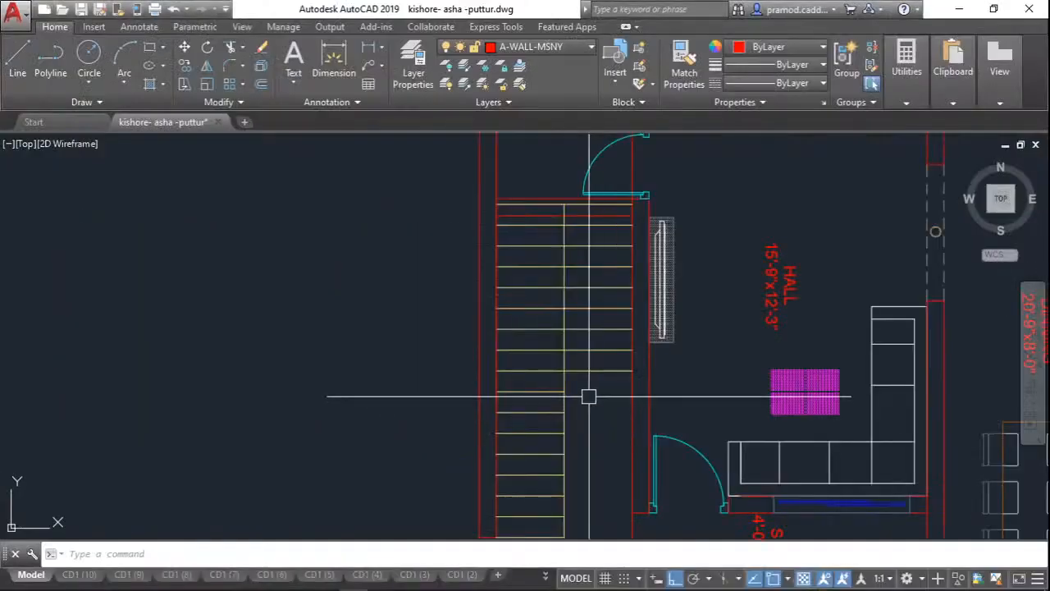
scroll(589, 396, up, 2)
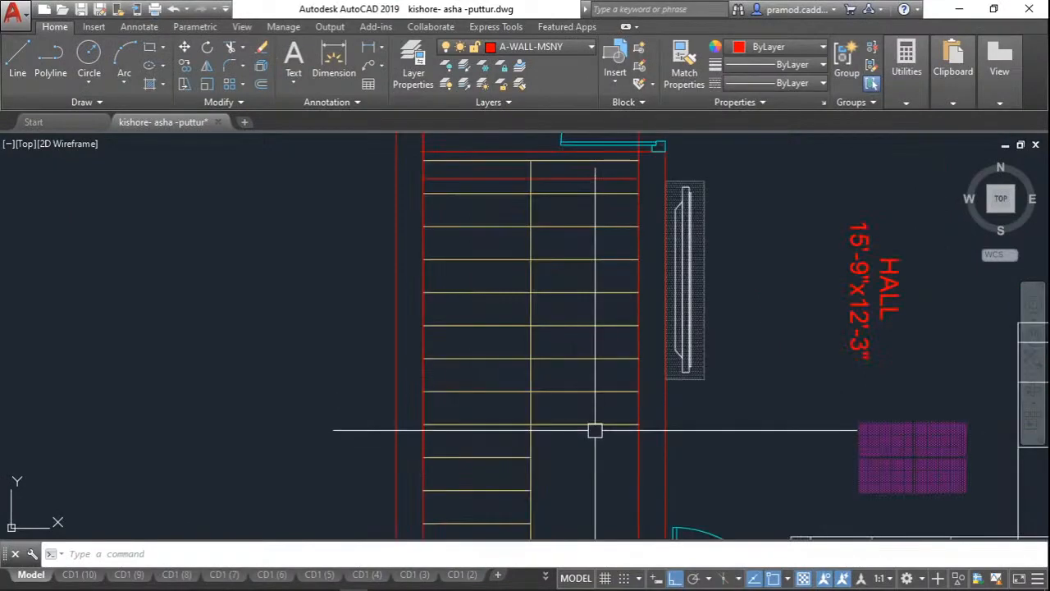
scroll(594, 431, down, 2)
scroll(587, 413, down, 2)
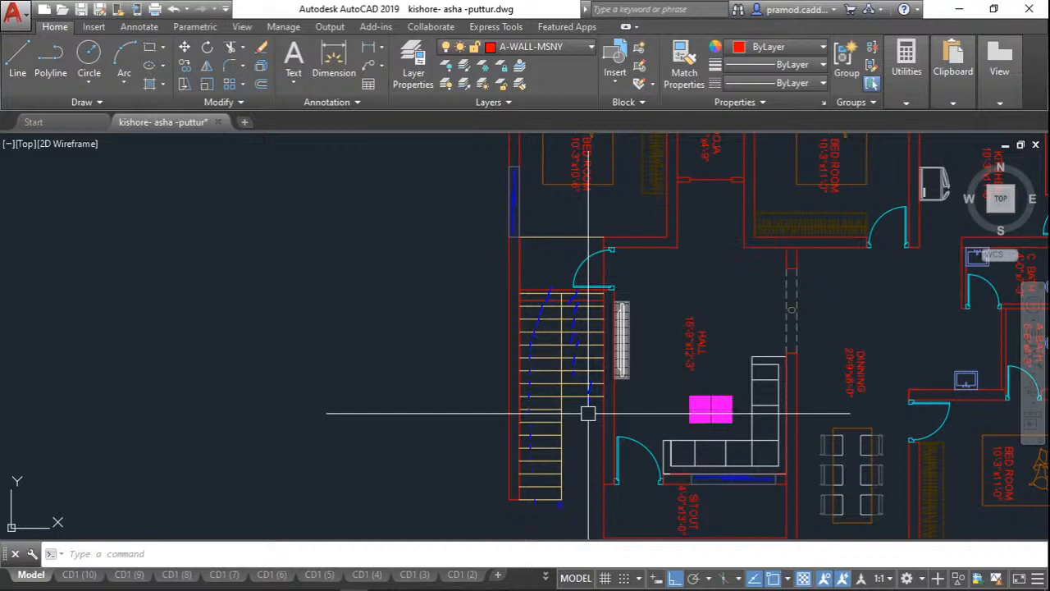
key(Delete)
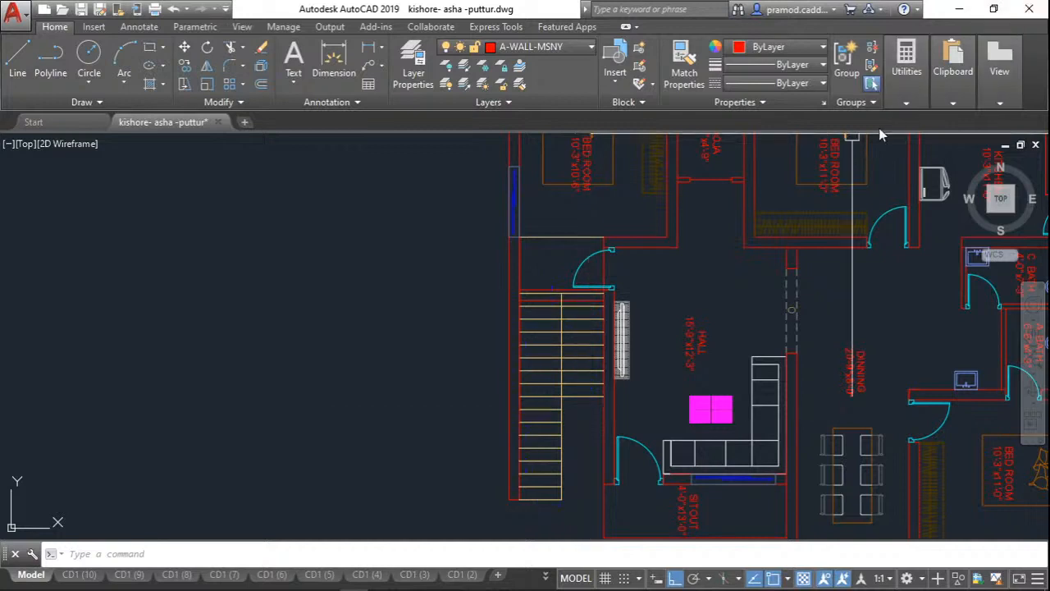
Calculate 6*26 with the CAL command and show the result in the AutoCAD text window.
text(CAL)
key(Return)
text(6)
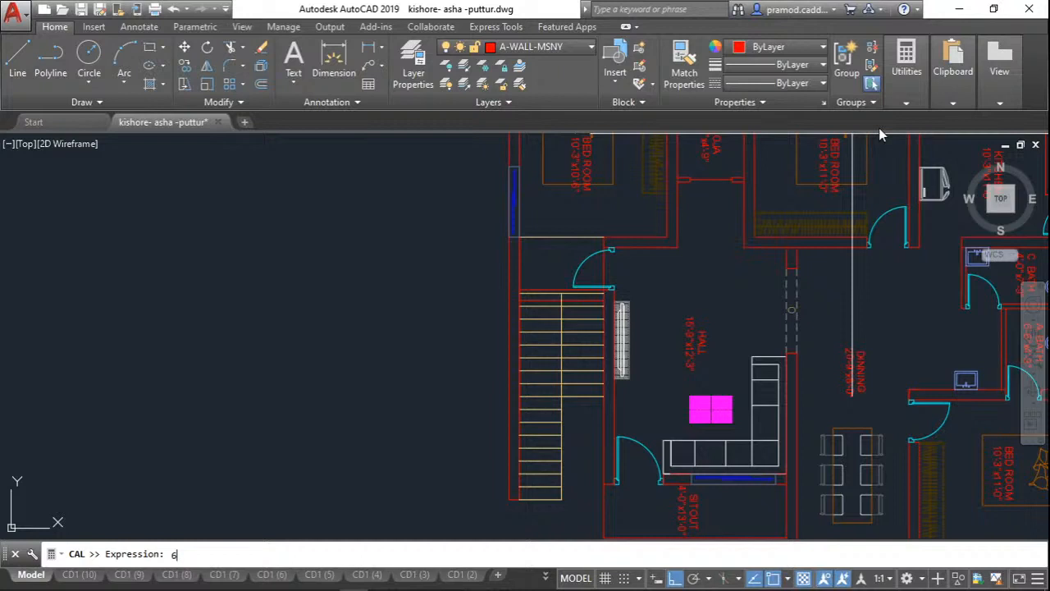
text(X2)
key(BackSpace)
key(BackSpace)
text(*26)
key(Return)
key(F2)
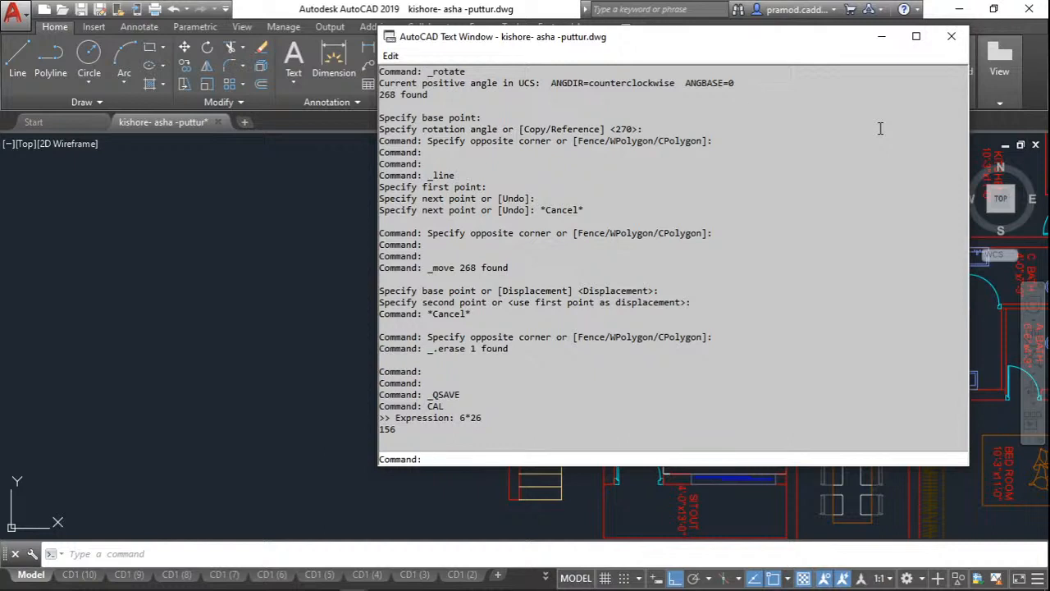
Calculate 156/12 with the CAL command in the AutoCAD text window, close that window and return to the Revit ground floor plan.
text(CAL)
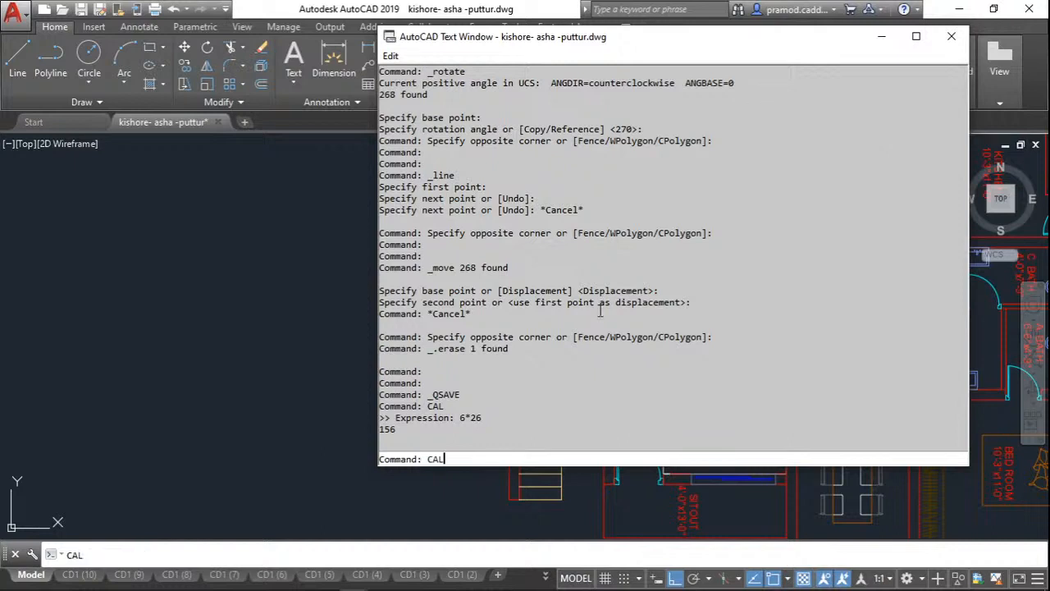
key(Return)
text(156/)
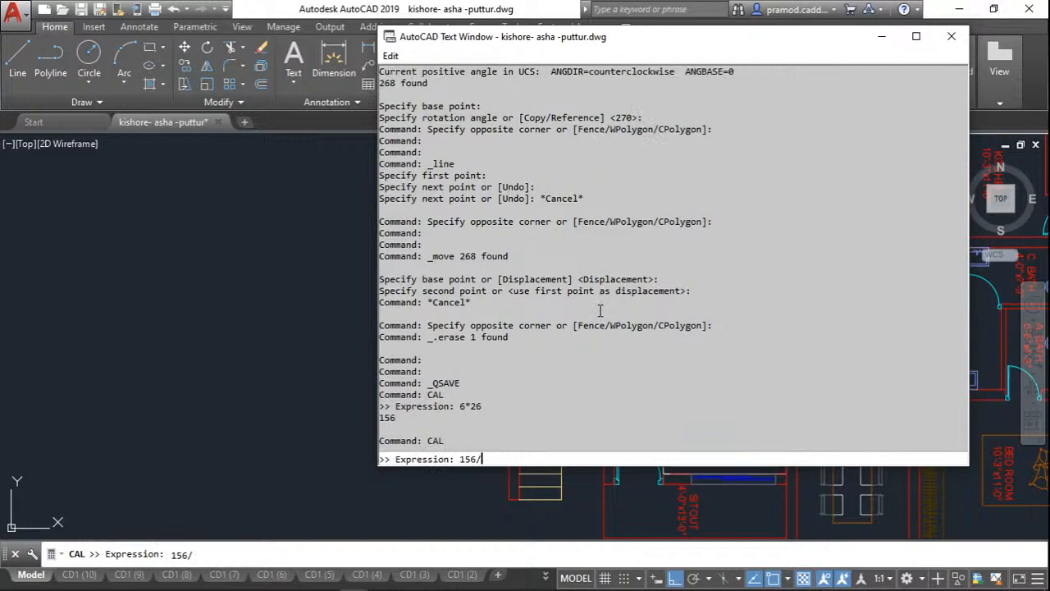
text(12)
key(Return)
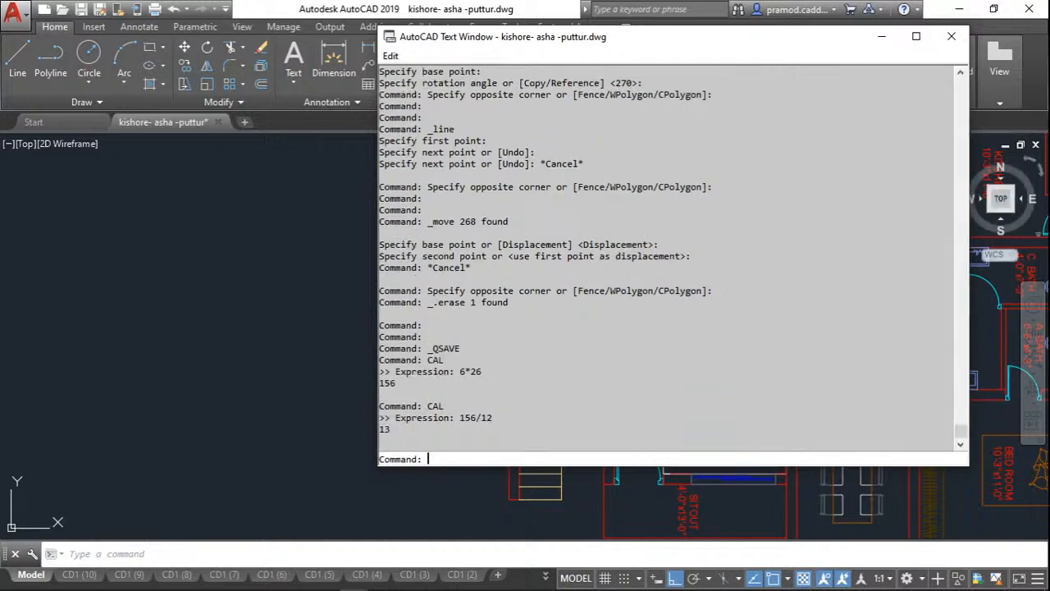
click(950, 36)
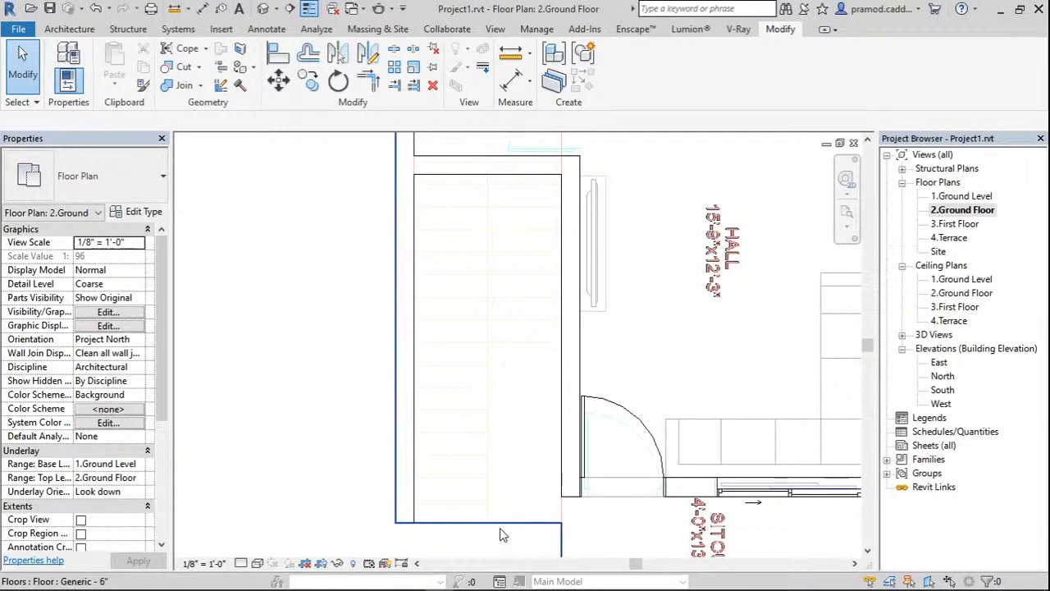
Edit the ground floor slab's boundary, moving its edge below the staircase up to the wall at the stair's upper end.
click(501, 530)
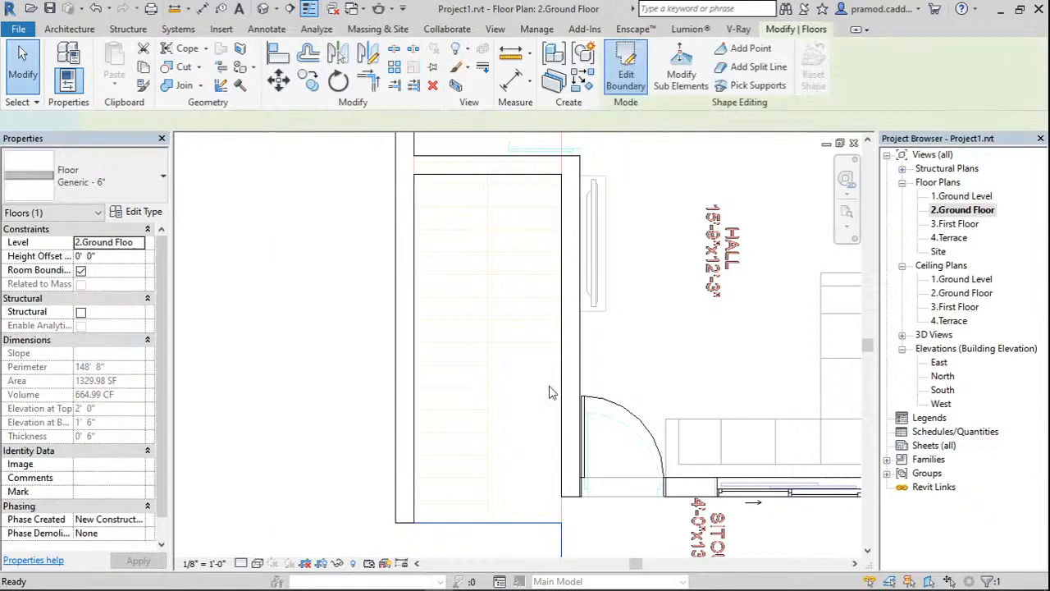
double_click(551, 392)
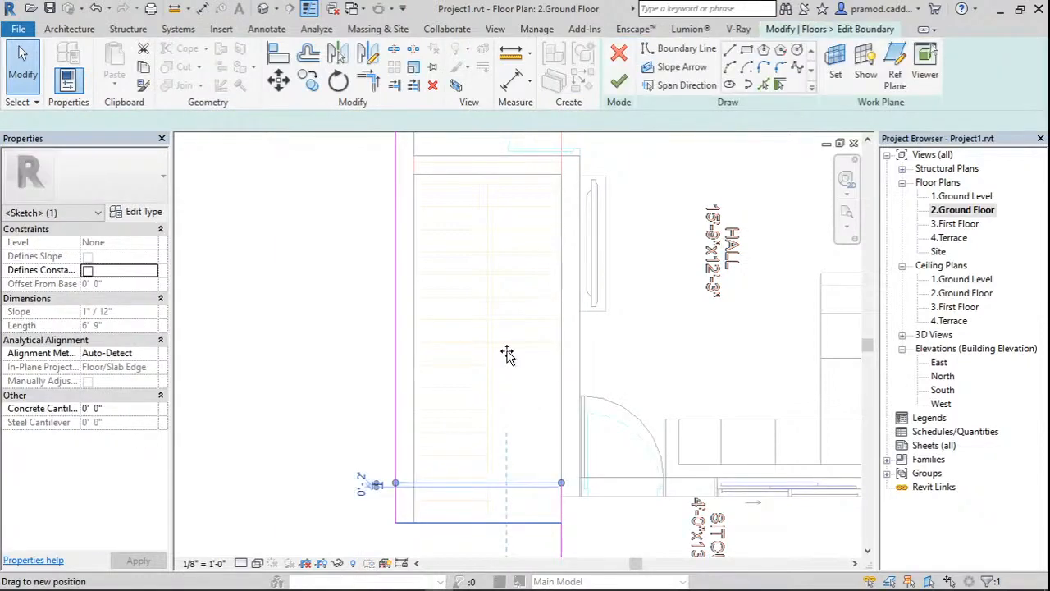
drag(507, 355, 504, 168)
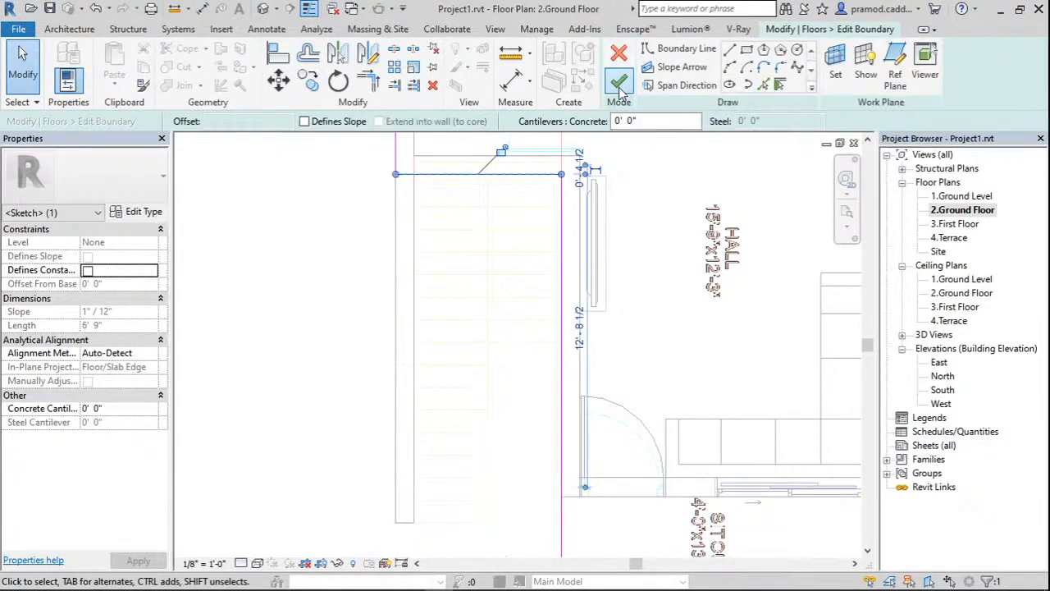
click(620, 84)
Start a stair at the staircase area and set its type's maximum riser height to 6" and minimum tread depth to 11".
scroll(575, 354, down, 5)
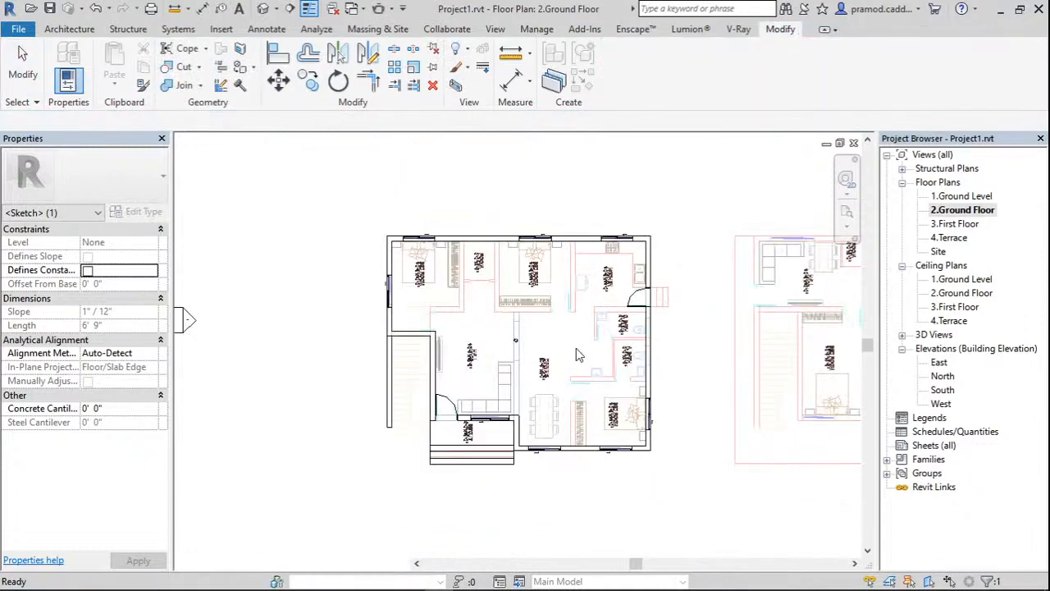
scroll(386, 410, up, 4)
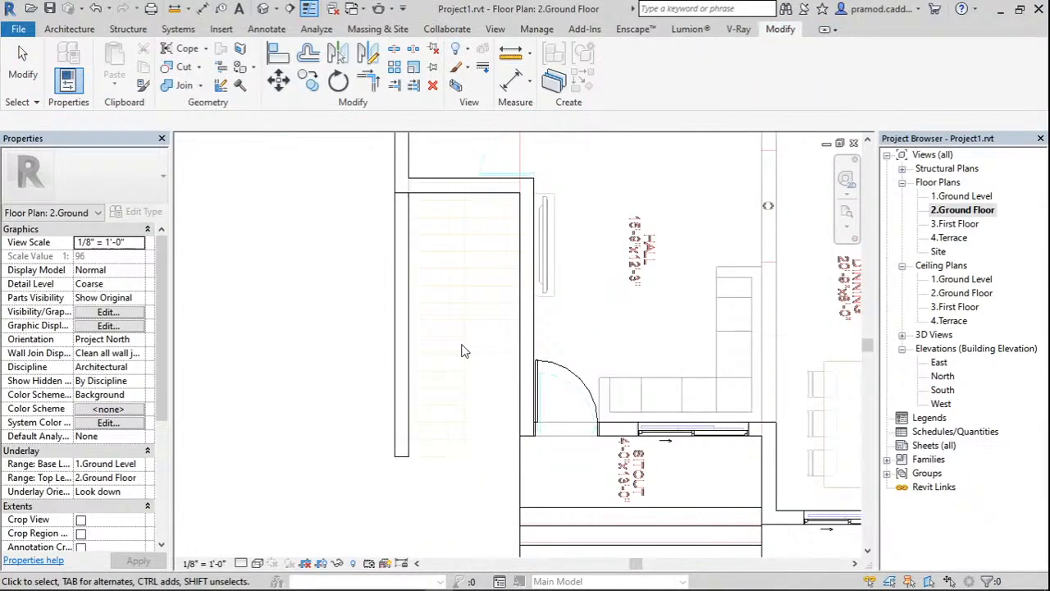
scroll(462, 351, up, 1)
click(69, 29)
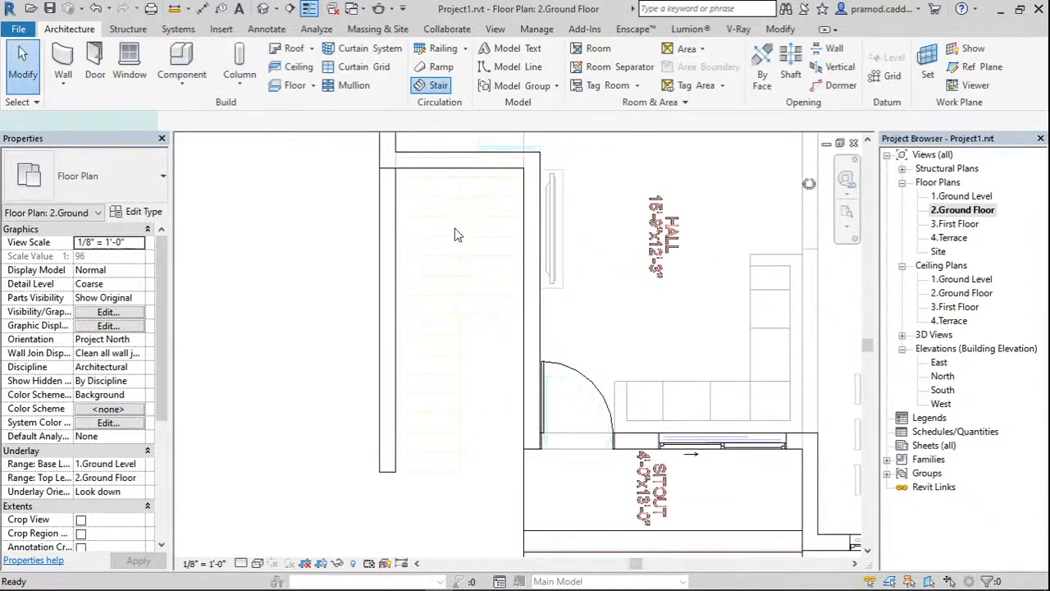
click(140, 213)
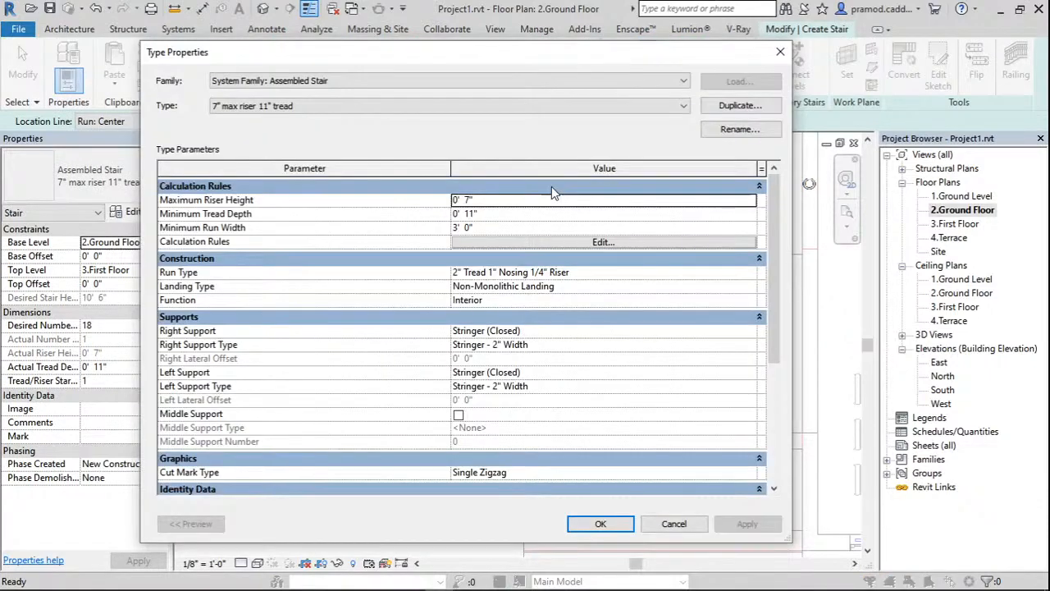
click(490, 200)
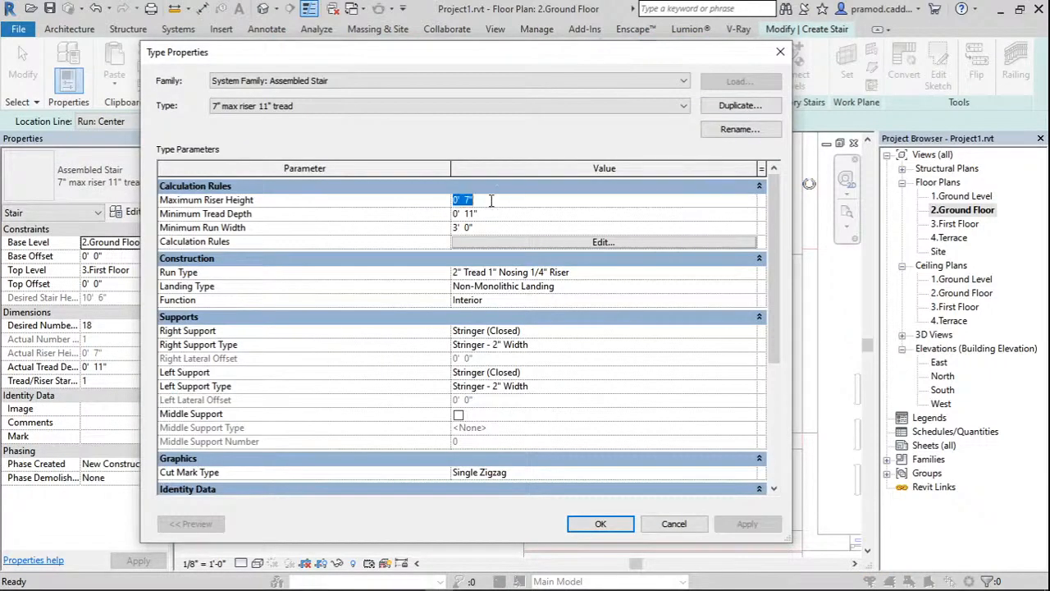
text(6")
click(495, 214)
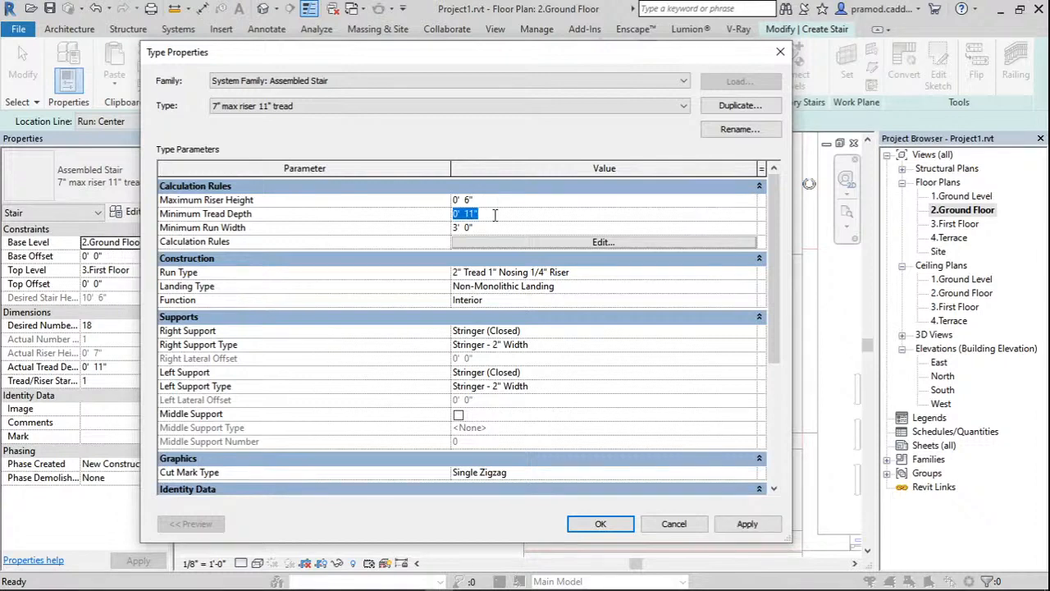
text(10)
drag(620, 48, 792, 80)
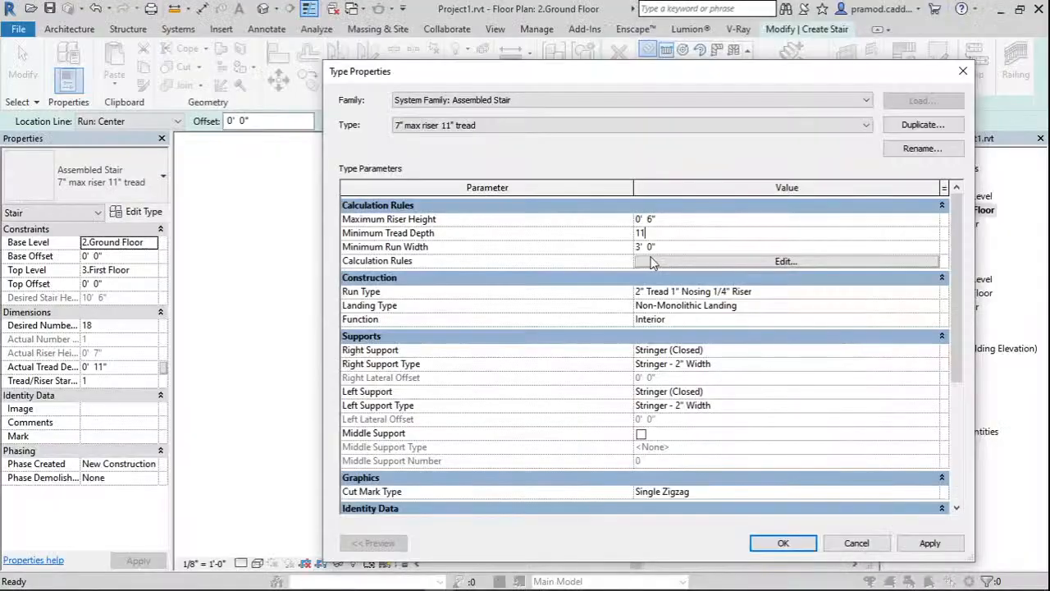
click(670, 247)
Open the stair's run type for editing and set both the tread thickness and the riser thickness to 3".
click(935, 293)
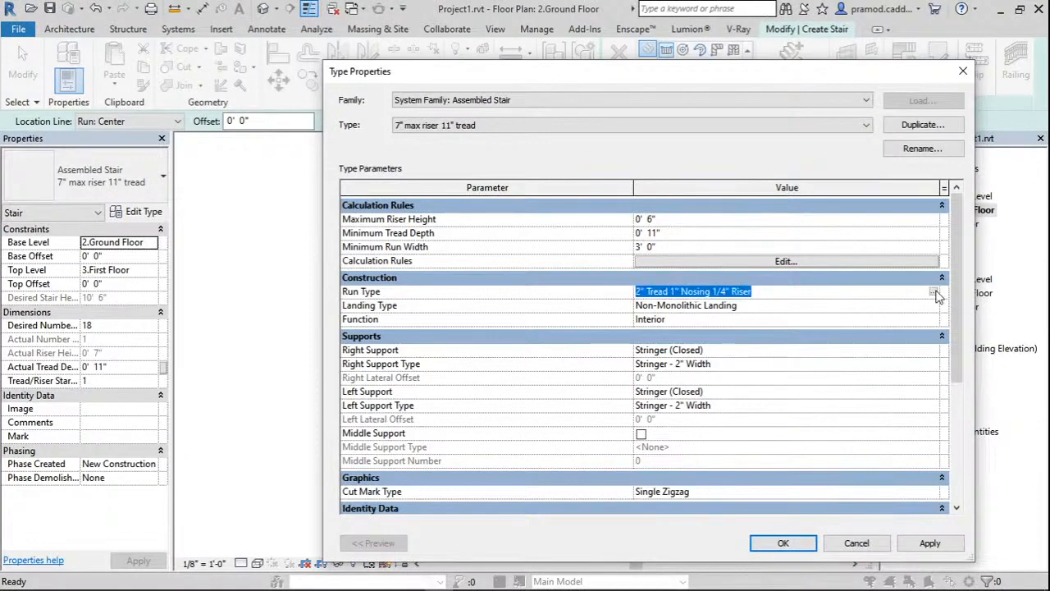
click(935, 293)
click(675, 278)
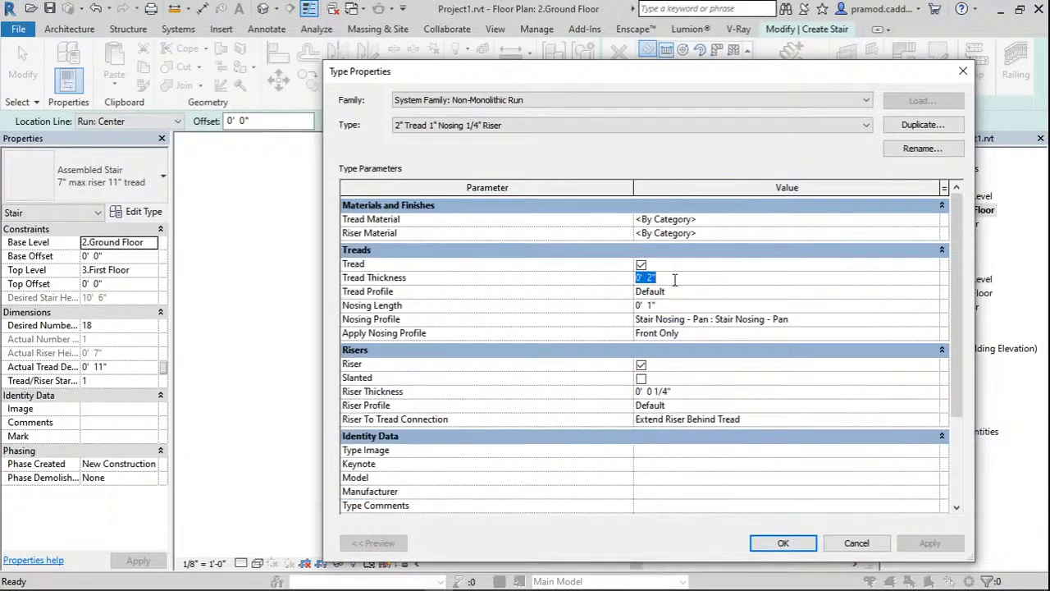
text(3)
click(688, 394)
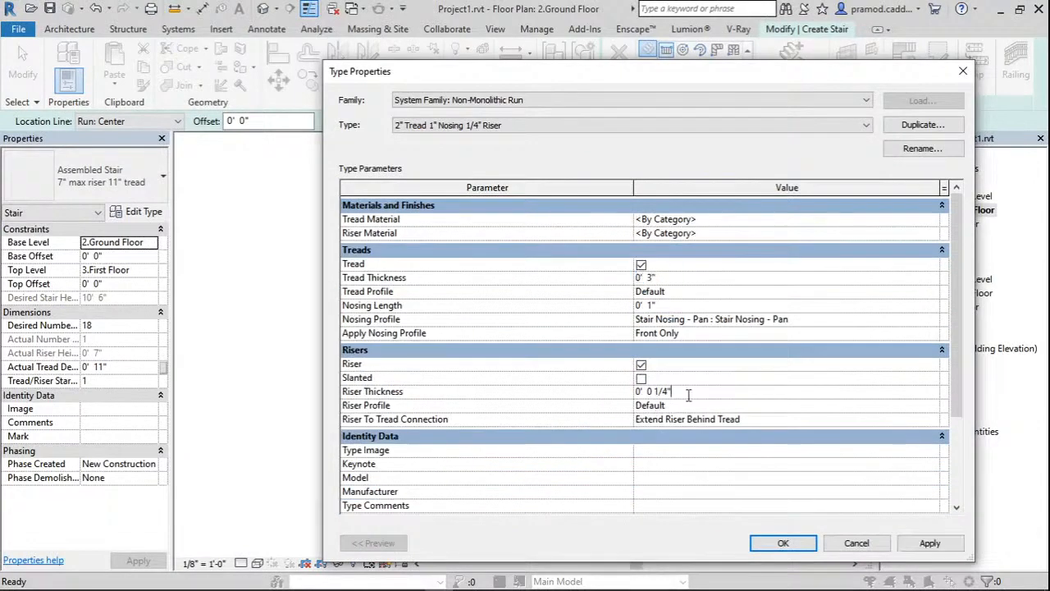
key(BackSpace)
key(BackSpace)
key(BackSpace)
key(BackSpace)
key(BackSpace)
key(BackSpace)
key(BackSpace)
key(BackSpace)
key(BackSpace)
key(BackSpace)
text(3")
Set the run's riser-to-tread connection to Extend Riser Behind Tread and accept the type settings.
click(720, 417)
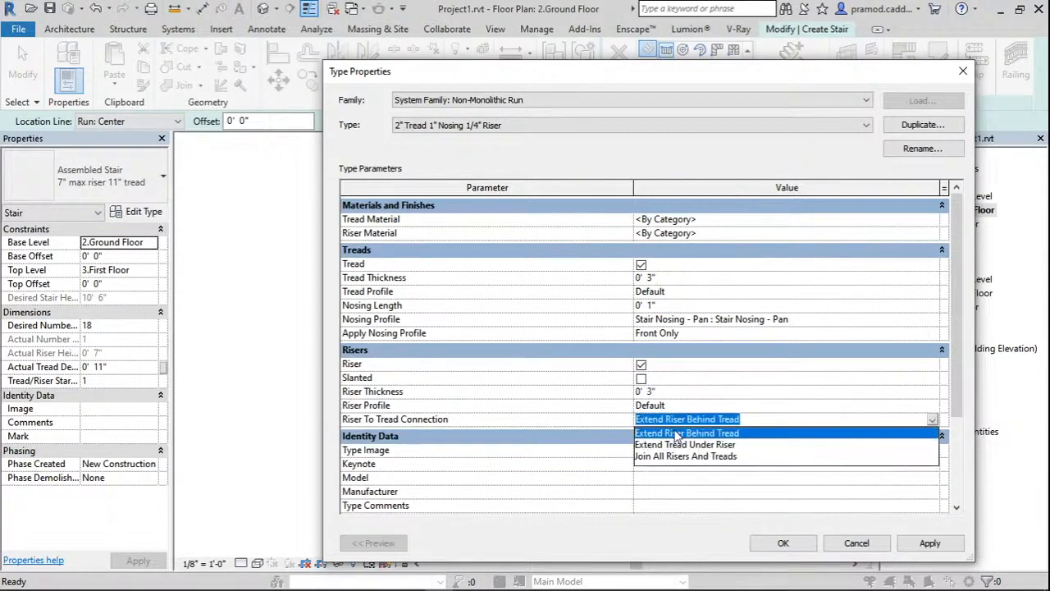
click(675, 434)
click(783, 542)
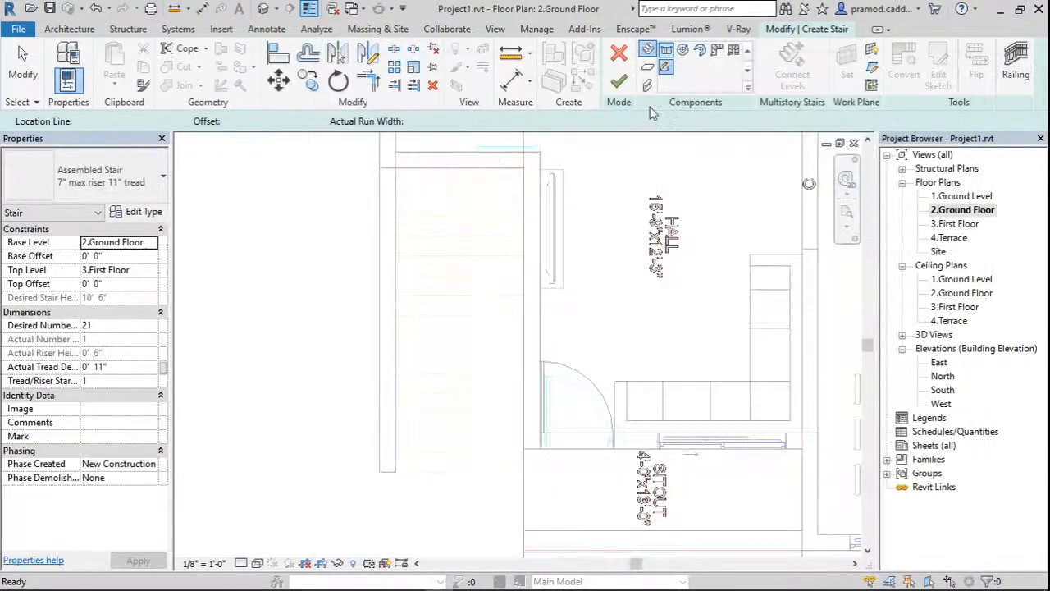
Start a sketched stair run and draw its boundary line from the outer stair wall's lower end up along the wall's inner face.
click(647, 85)
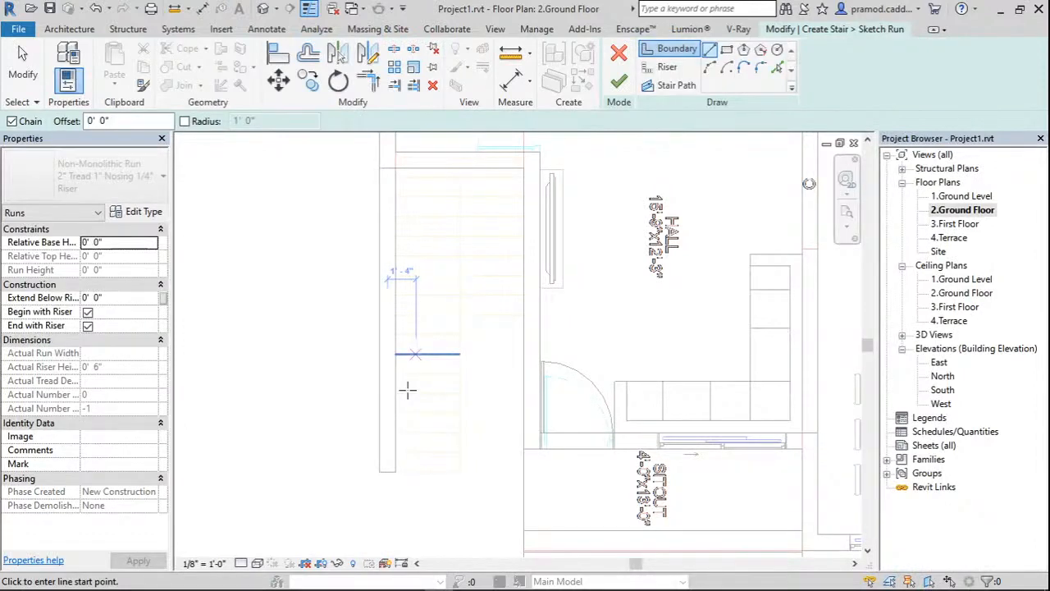
click(395, 472)
middle_drag(394, 156, 396, 306)
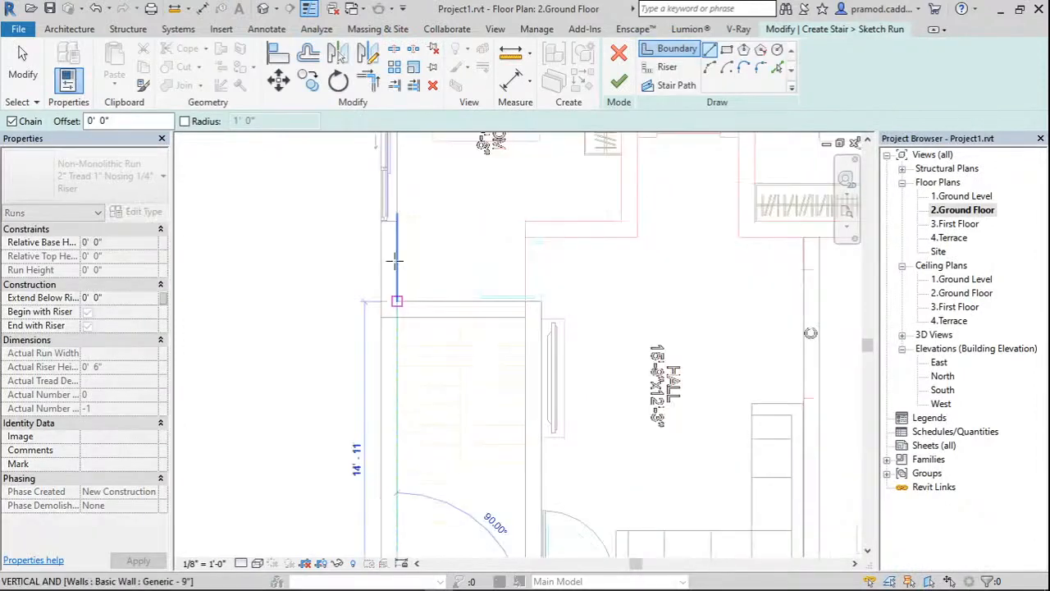
Sketch the outer stair boundary up the left side, 6'-0" across the far end of the landing, and back down the hall side.
click(396, 237)
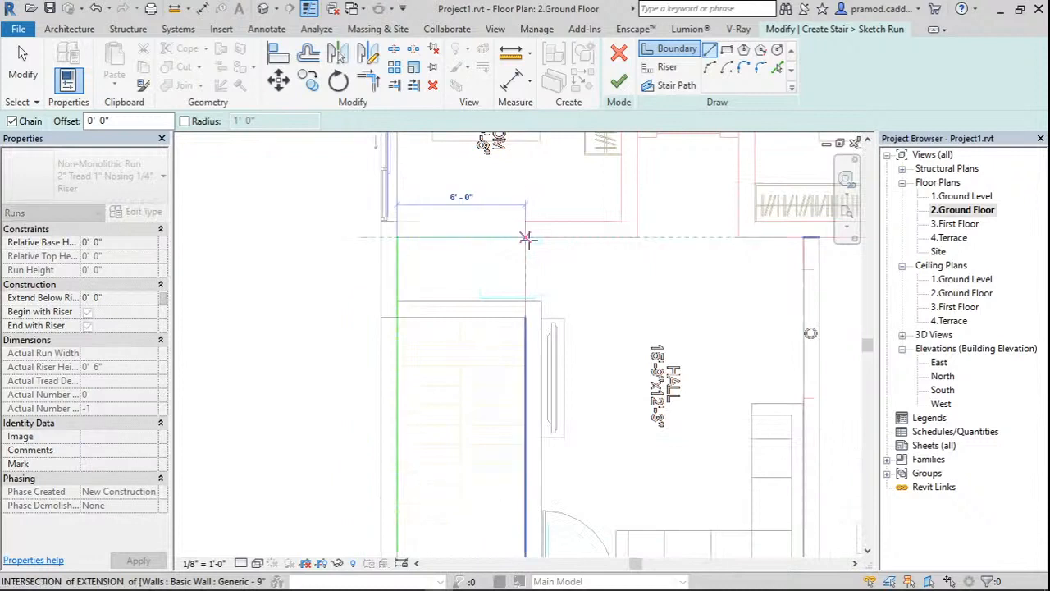
click(526, 238)
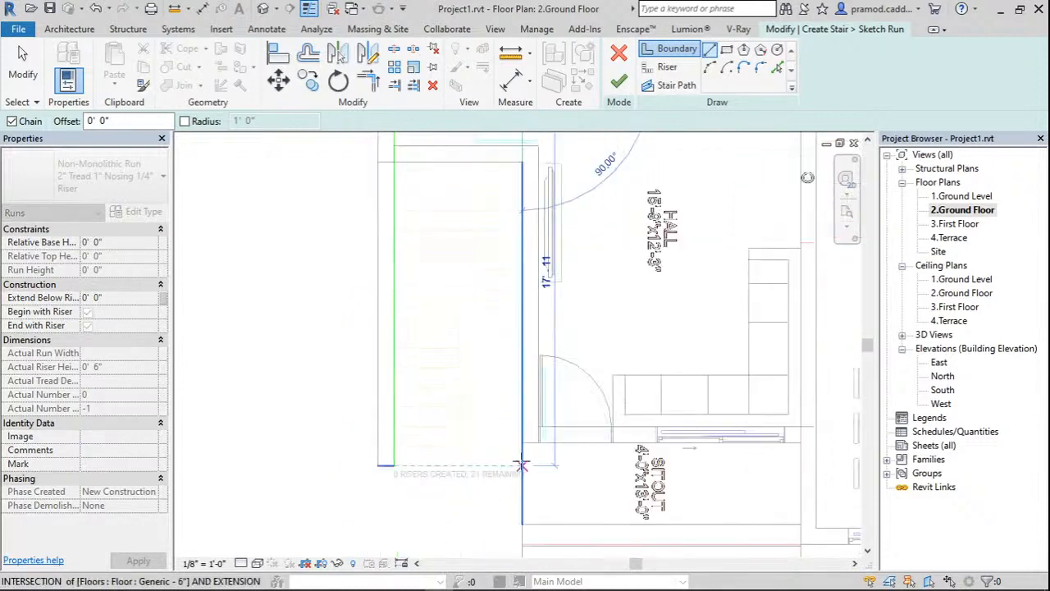
click(521, 466)
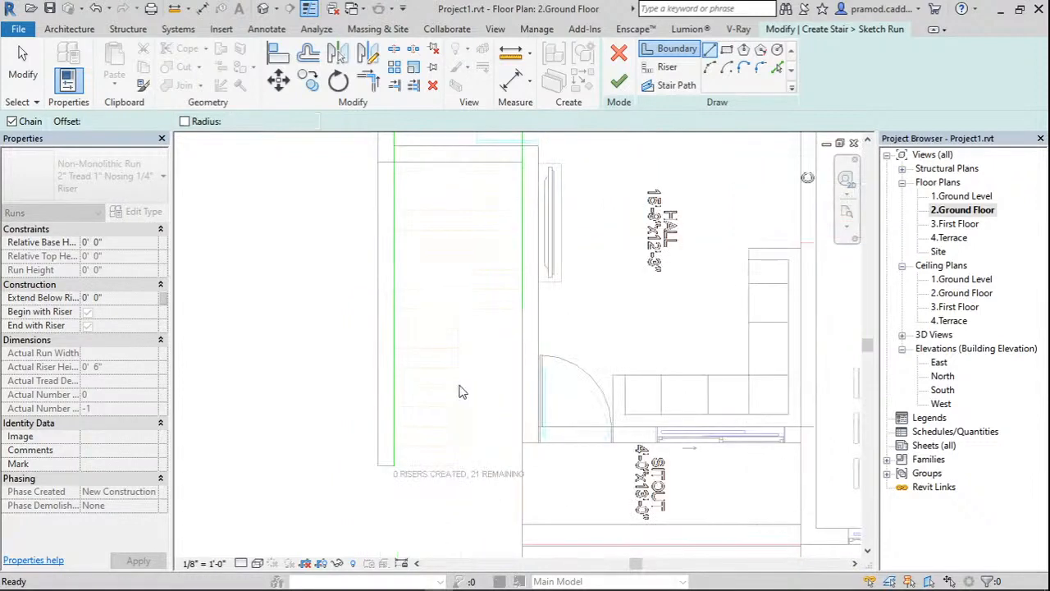
Draw a 6'-10" boundary line midway between the outer boundaries, from level with the hall-side boundary's end up to the wall face.
scroll(482, 329, up, 1)
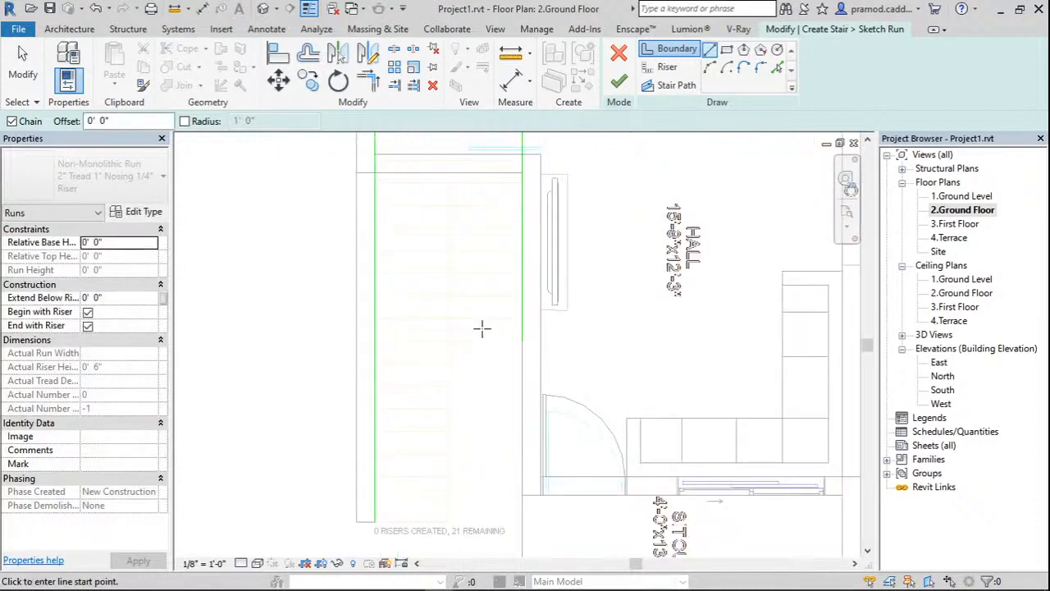
middle_drag(482, 329, 469, 384)
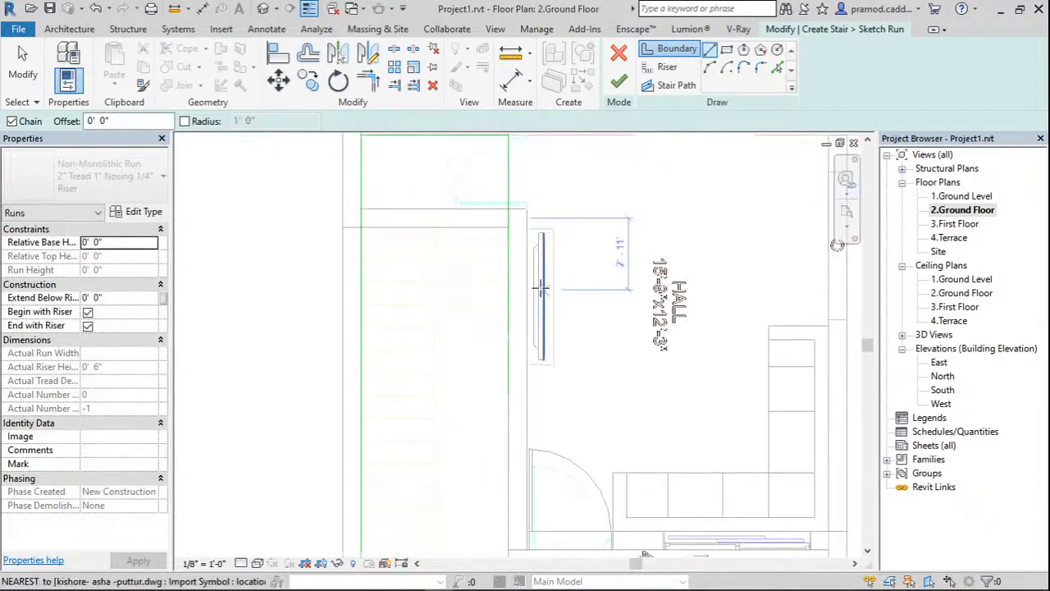
scroll(430, 478, up, 2)
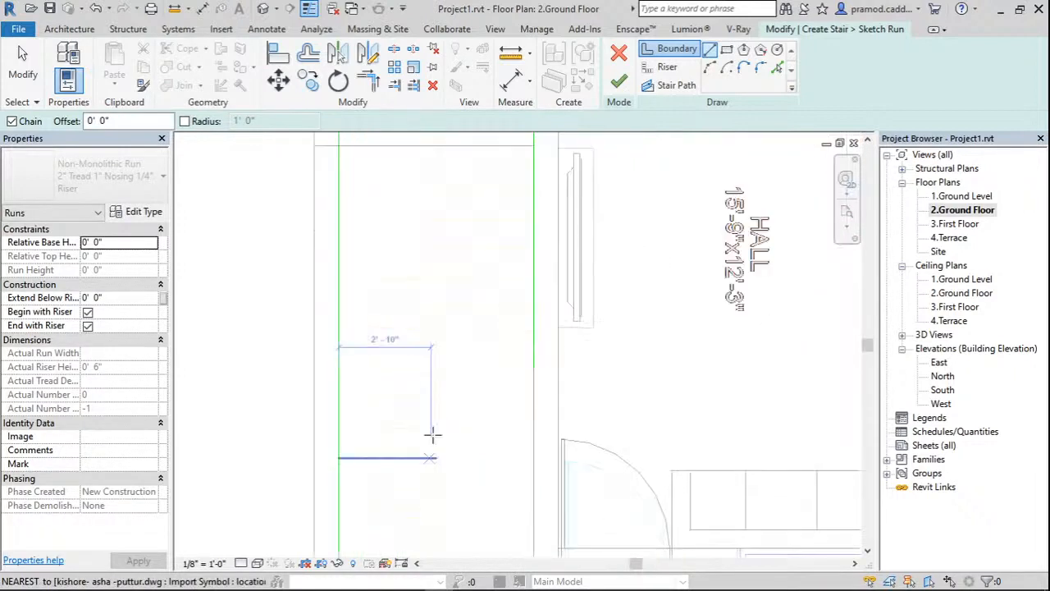
click(436, 368)
middle_drag(434, 178, 448, 319)
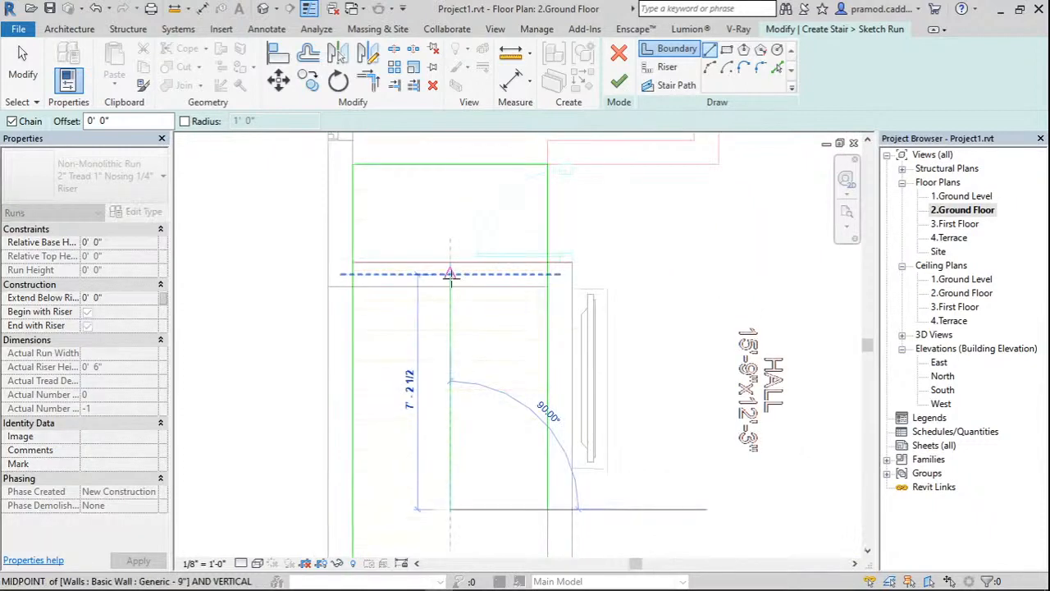
click(451, 286)
key(Escape)
key(Escape)
middle_drag(440, 512, 444, 412)
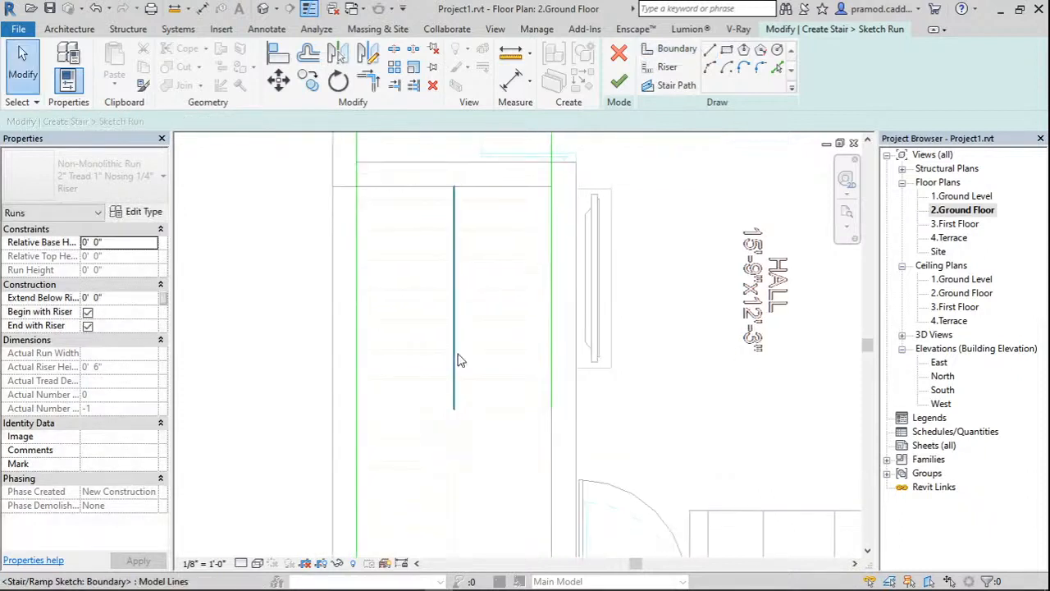
Offset the middle boundary line 0'-2" to the left without keeping a copy.
click(455, 361)
middle_drag(459, 361, 462, 396)
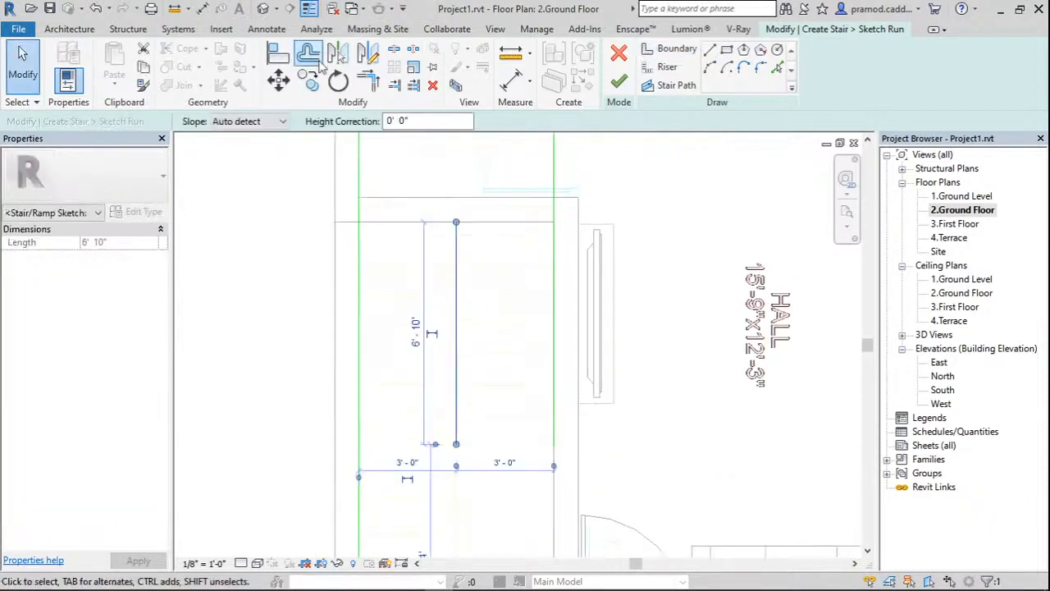
click(319, 62)
text(1)
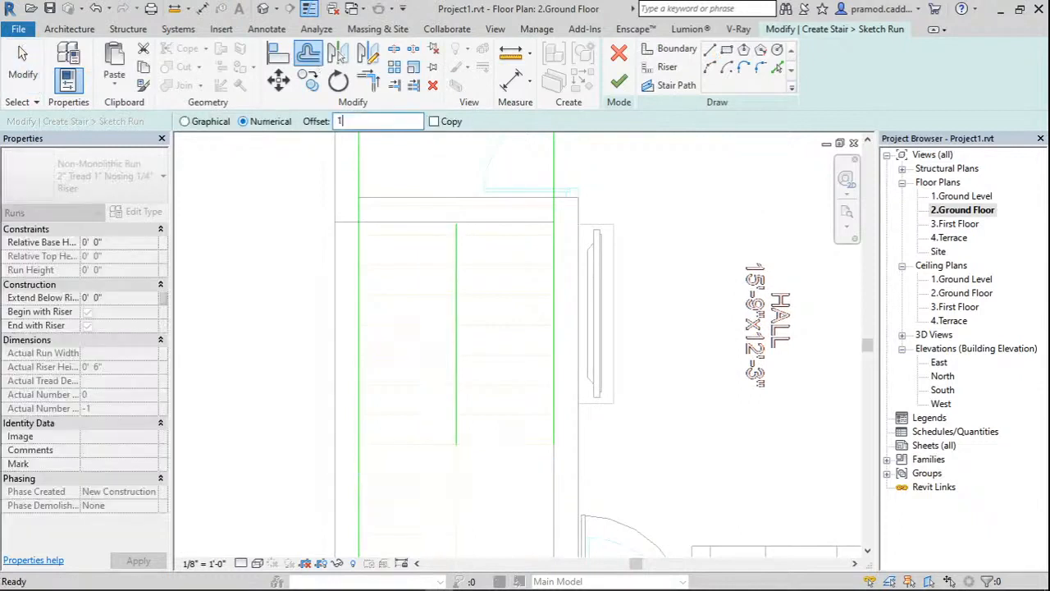
key(Return)
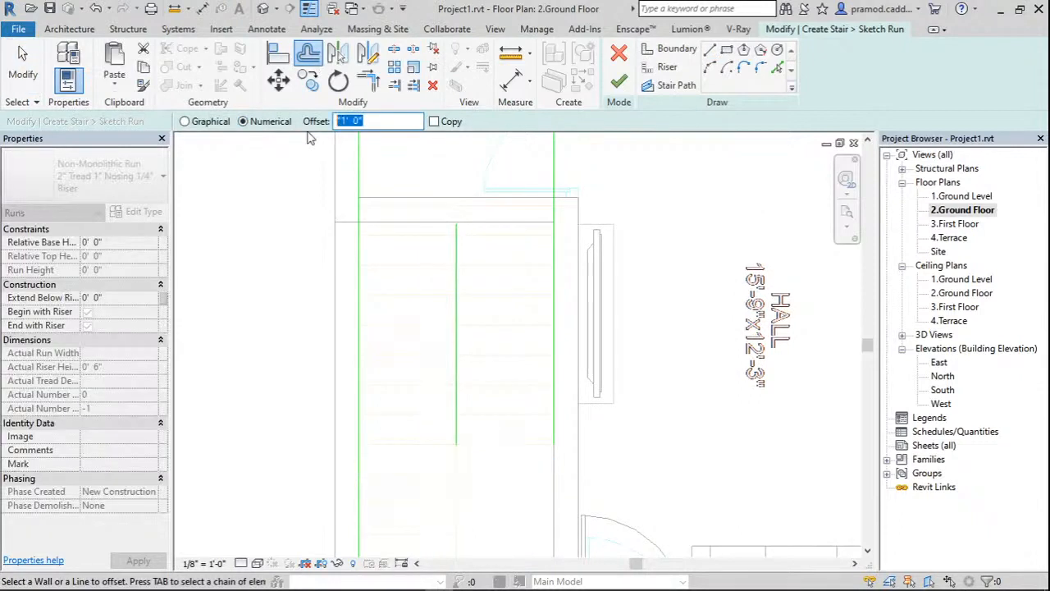
text(0 2)
key(Return)
click(450, 296)
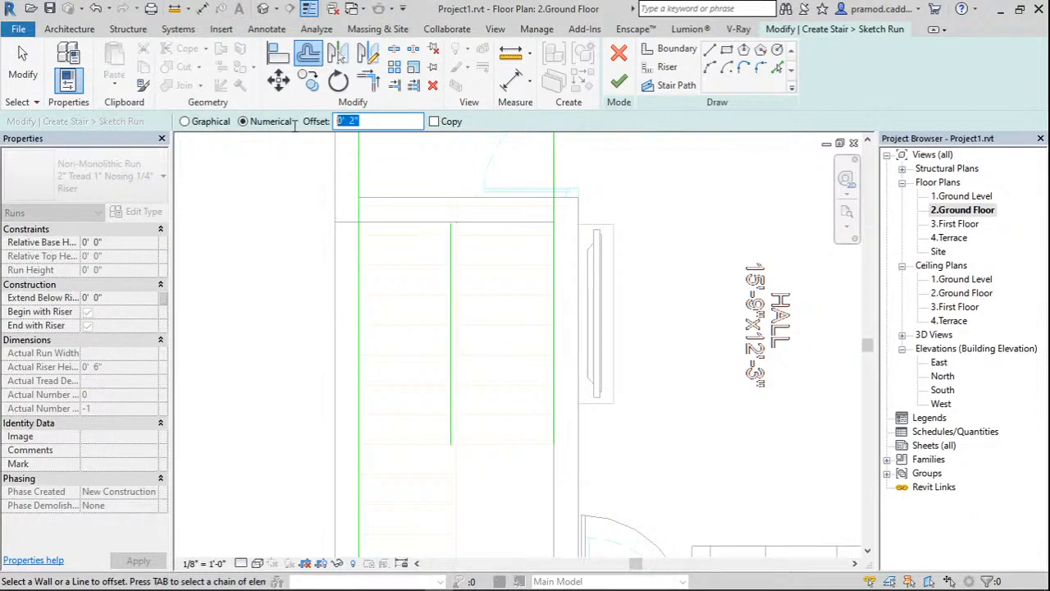
Offset the same middle boundary line 0'-4" to the right, toward the hall, without copying it.
text(0 4)
key(Return)
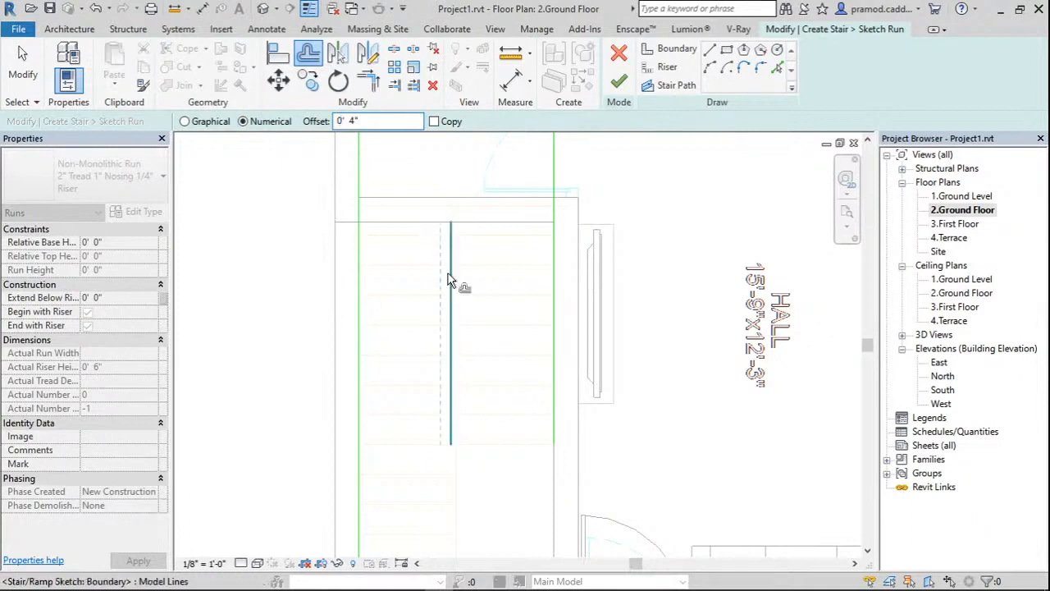
click(452, 276)
key(Escape)
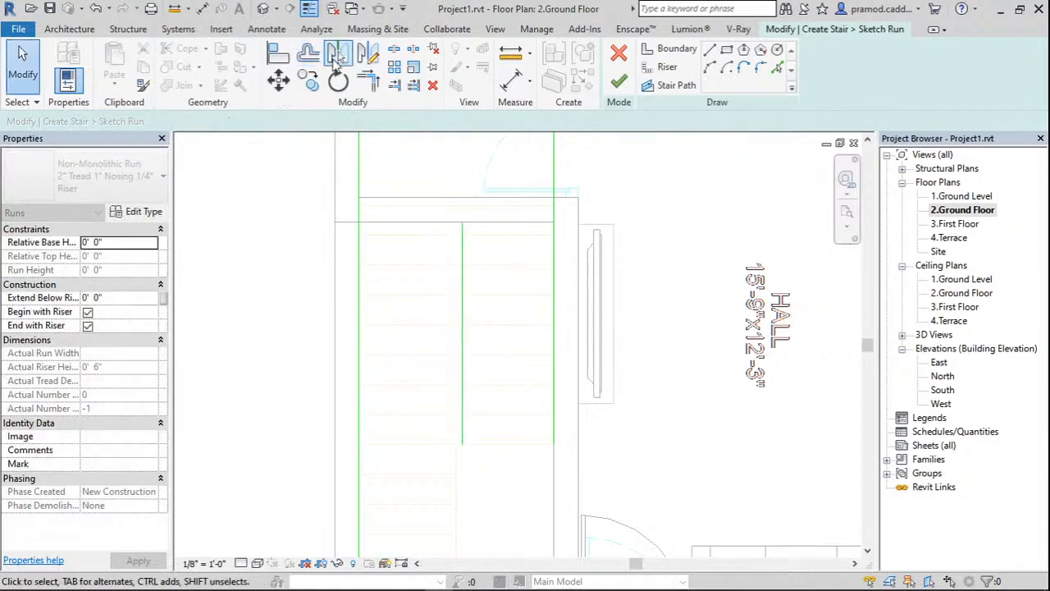
Offset a copy of the middle boundary line 0'-4" to the left to form the gap between the flights.
key(o)
key(f)
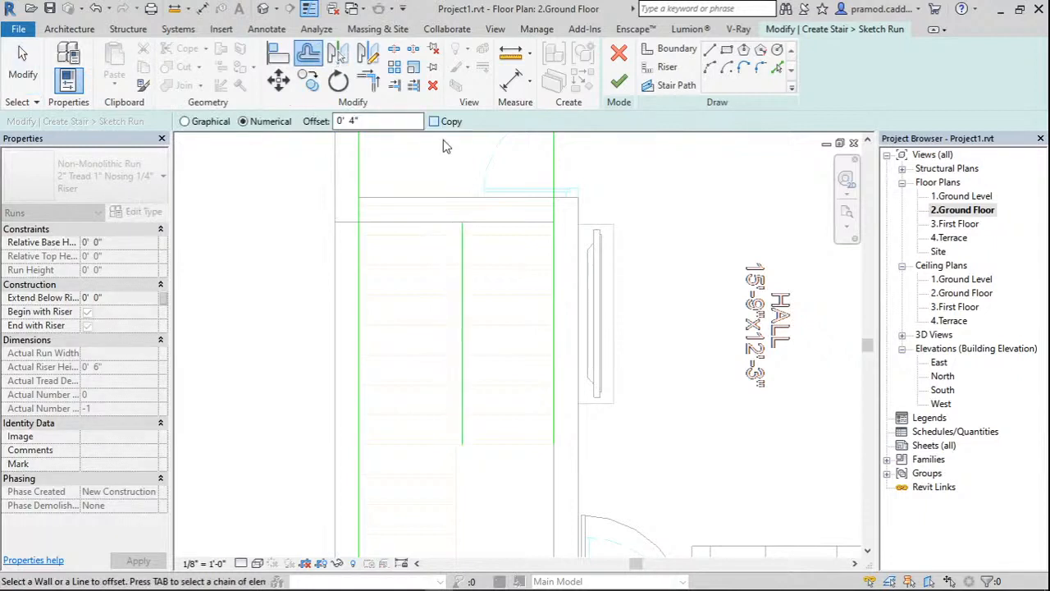
click(434, 121)
click(461, 271)
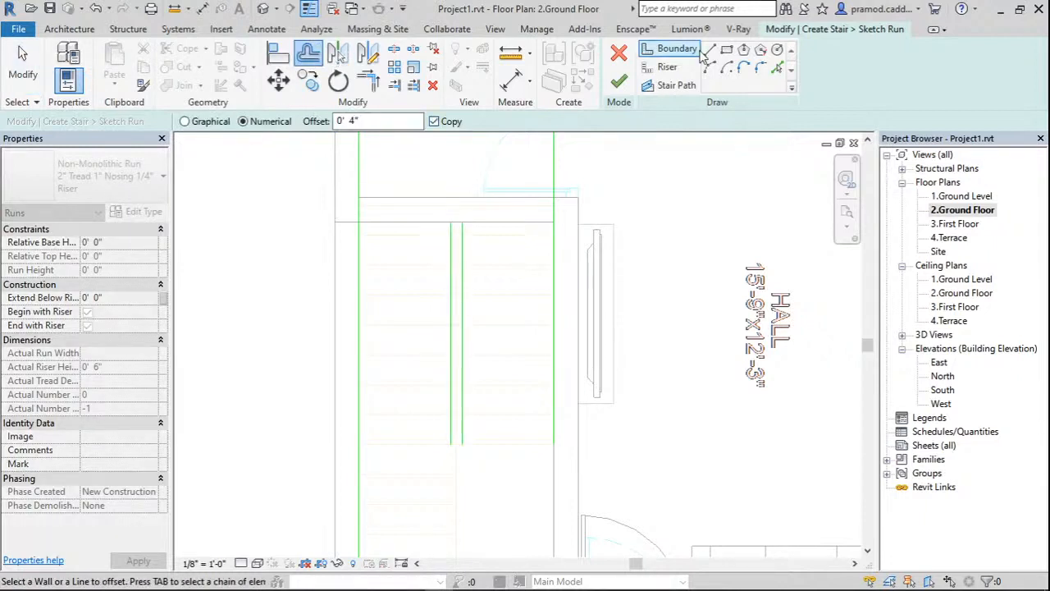
key(Escape)
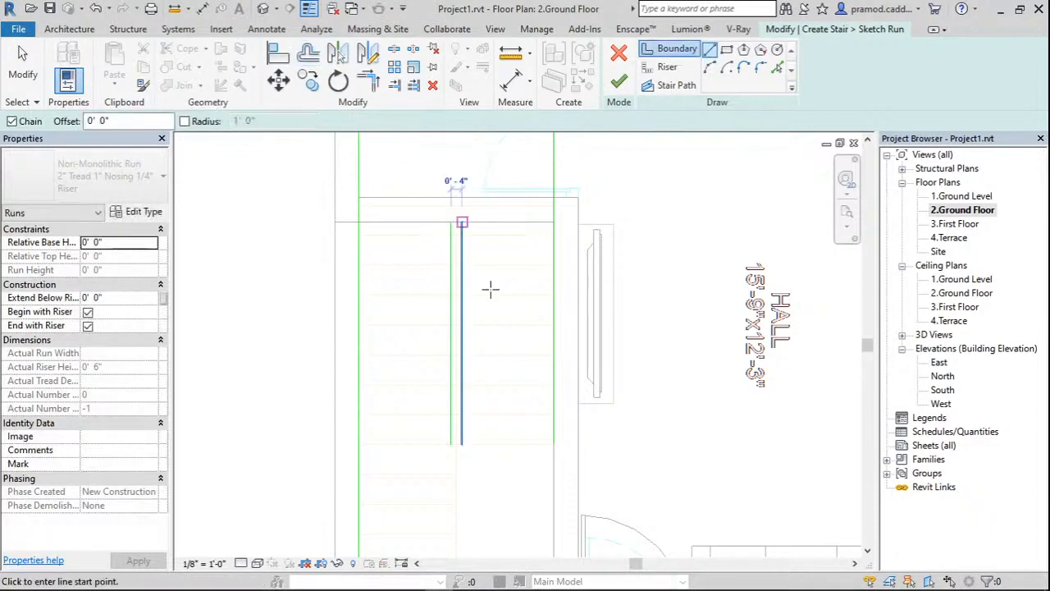
key(Escape)
key(Escape)
scroll(525, 320, down, 2)
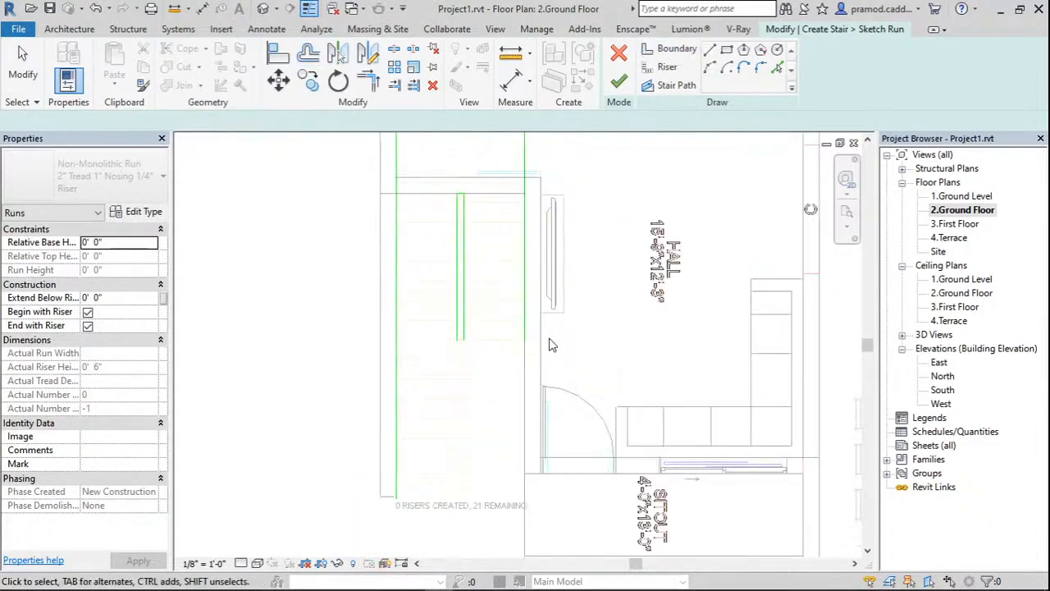
click(667, 67)
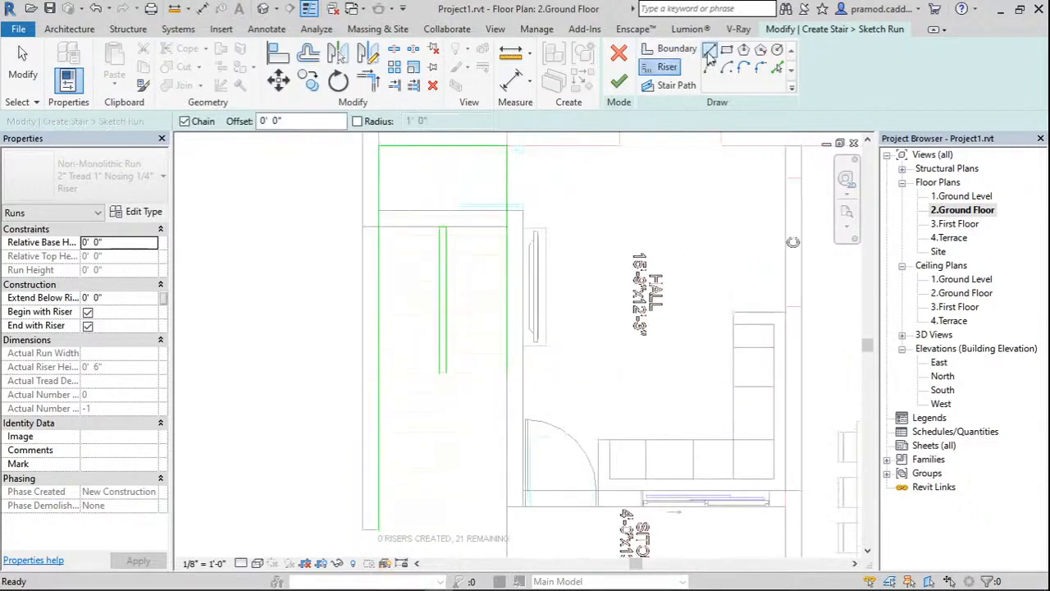
key(Escape)
key(Escape)
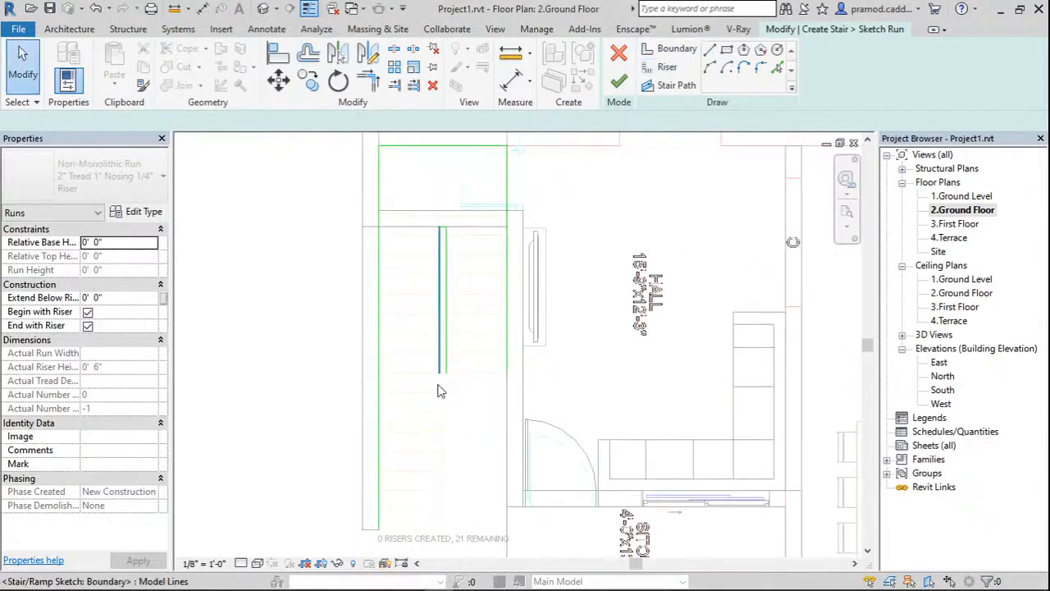
Extend the left inner boundary line down to align with the lower end of the left outer boundary.
click(439, 373)
middle_drag(439, 385, 485, 282)
drag(484, 269, 487, 424)
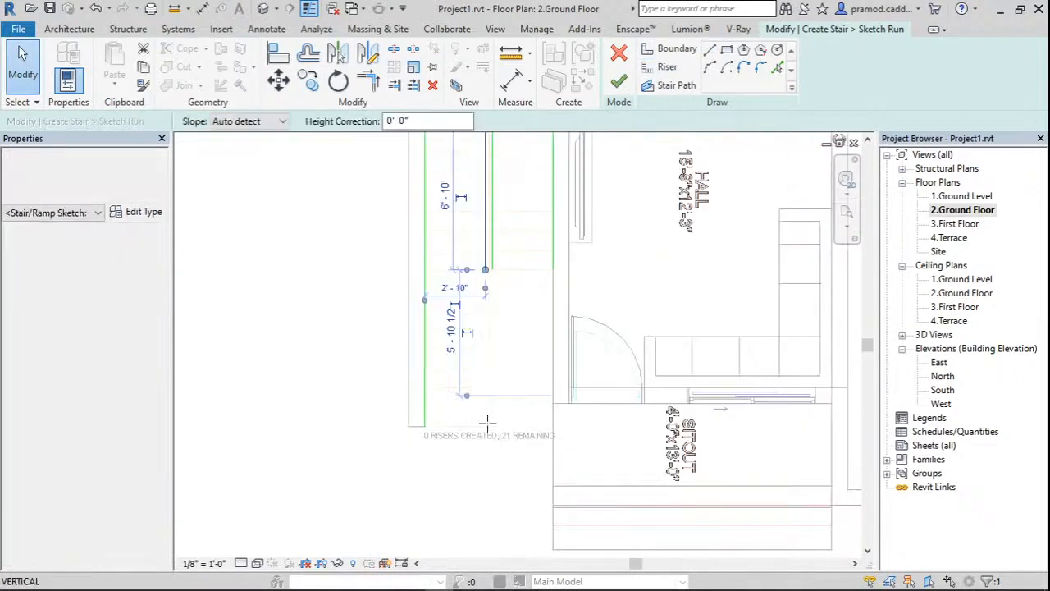
Draw the first riser line across the foot of the left flight, between its two boundary lines.
click(660, 68)
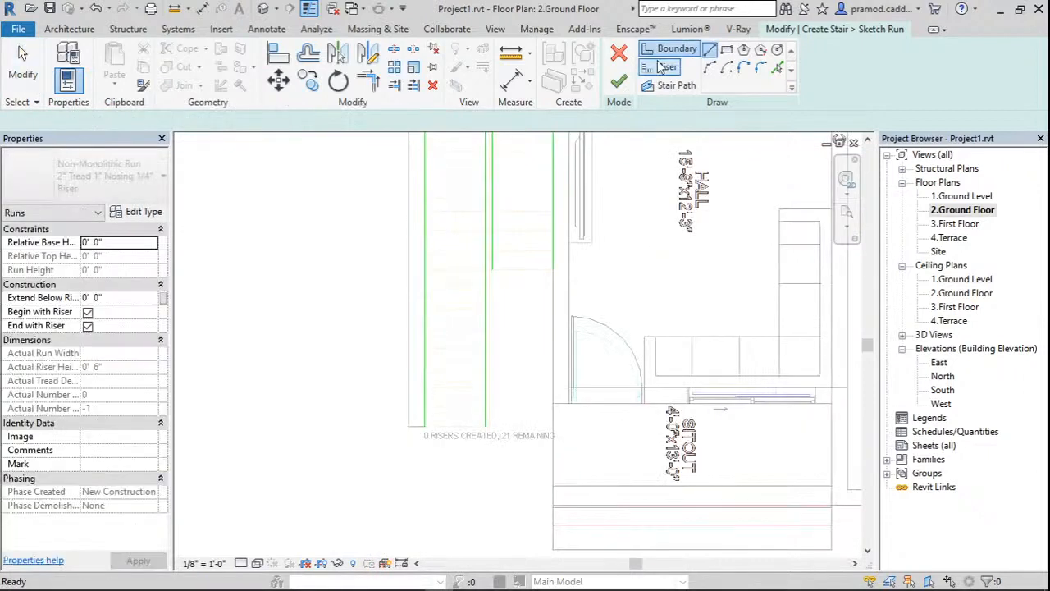
click(661, 67)
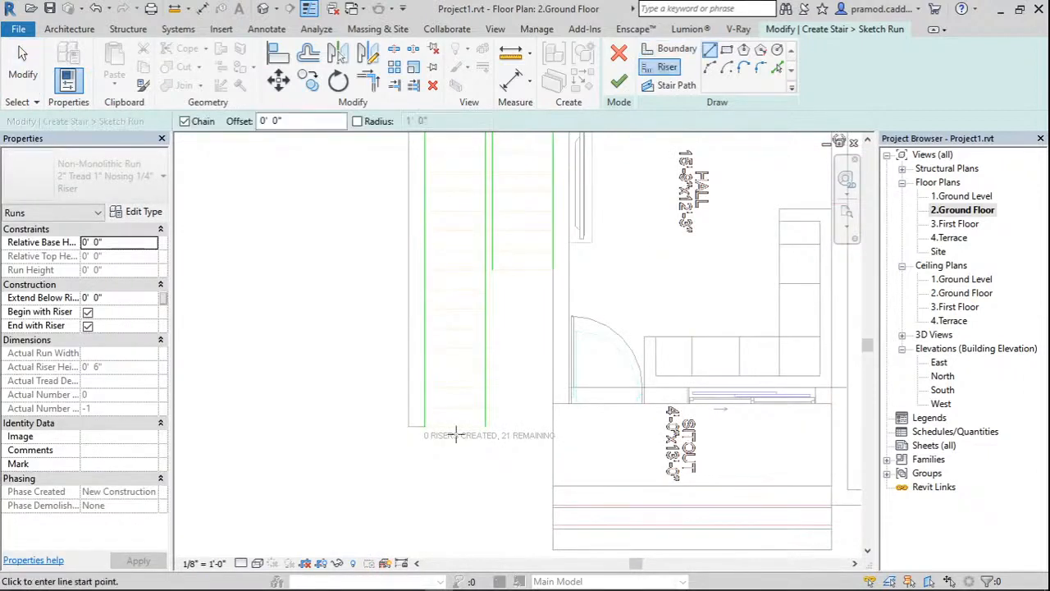
scroll(456, 435, up, 2)
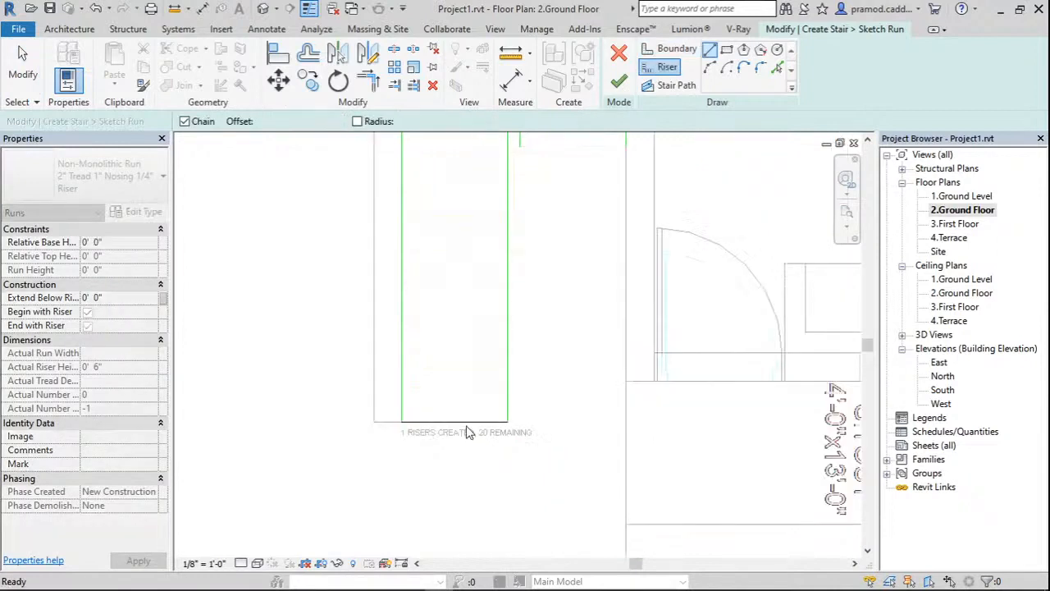
Copy the first riser repeatedly at 11" spacing up the left flight, following the tread lines of the imported plan.
click(308, 79)
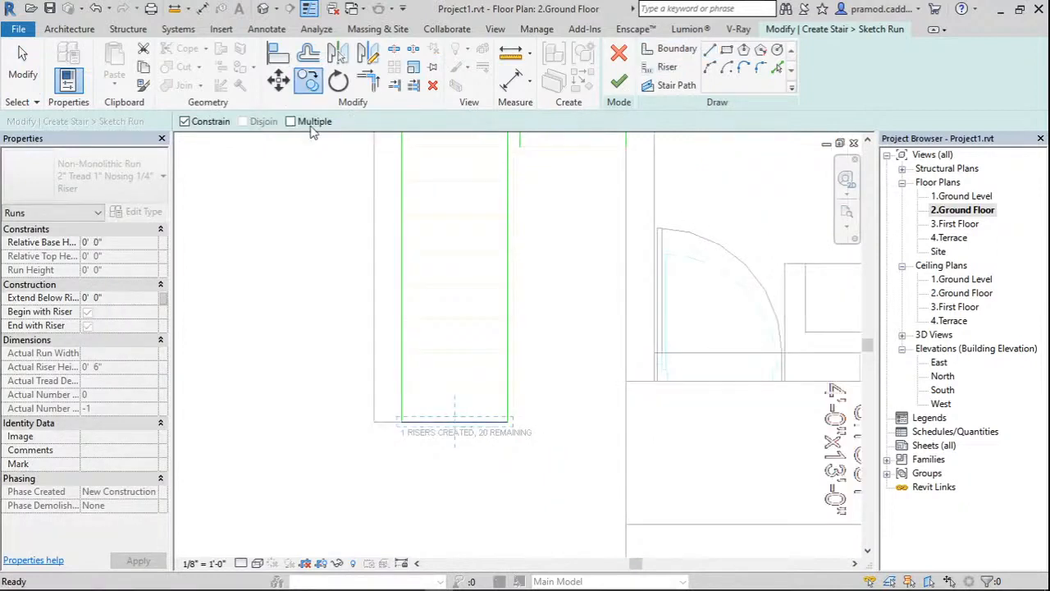
click(310, 123)
click(455, 421)
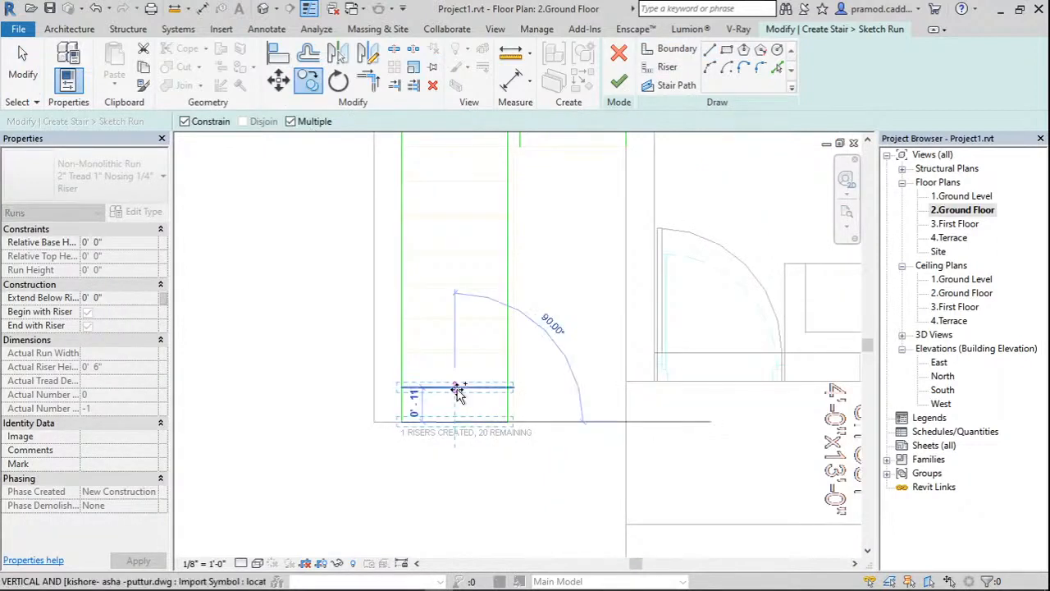
click(457, 386)
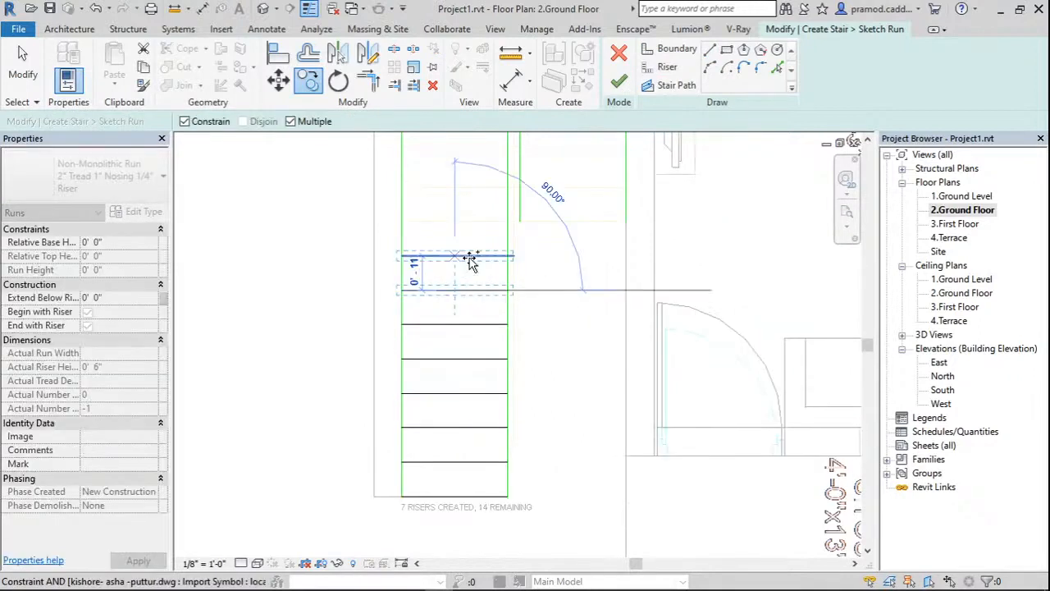
click(470, 256)
click(476, 223)
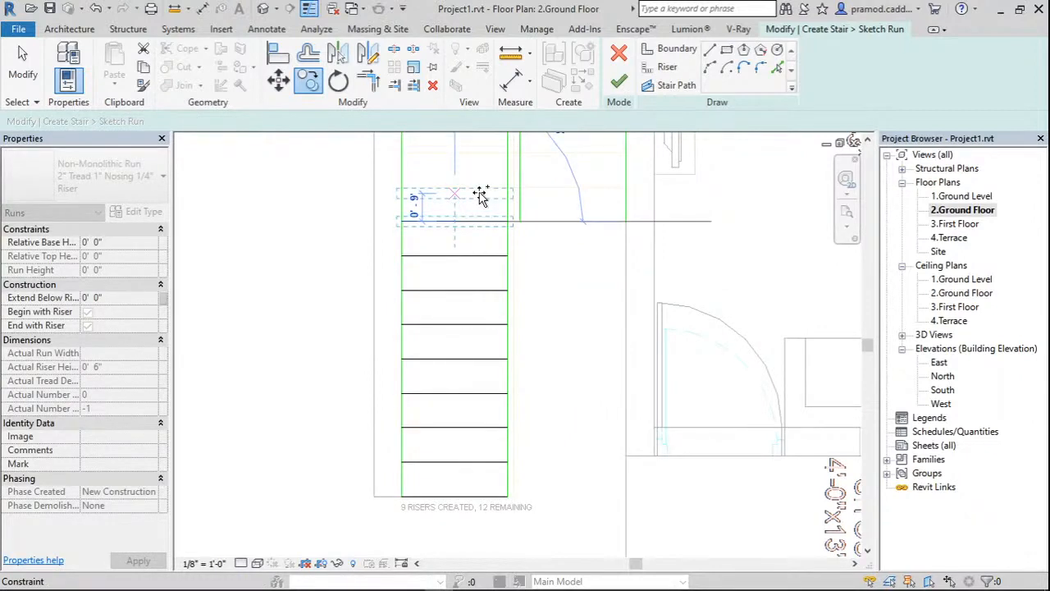
middle_drag(481, 196, 457, 304)
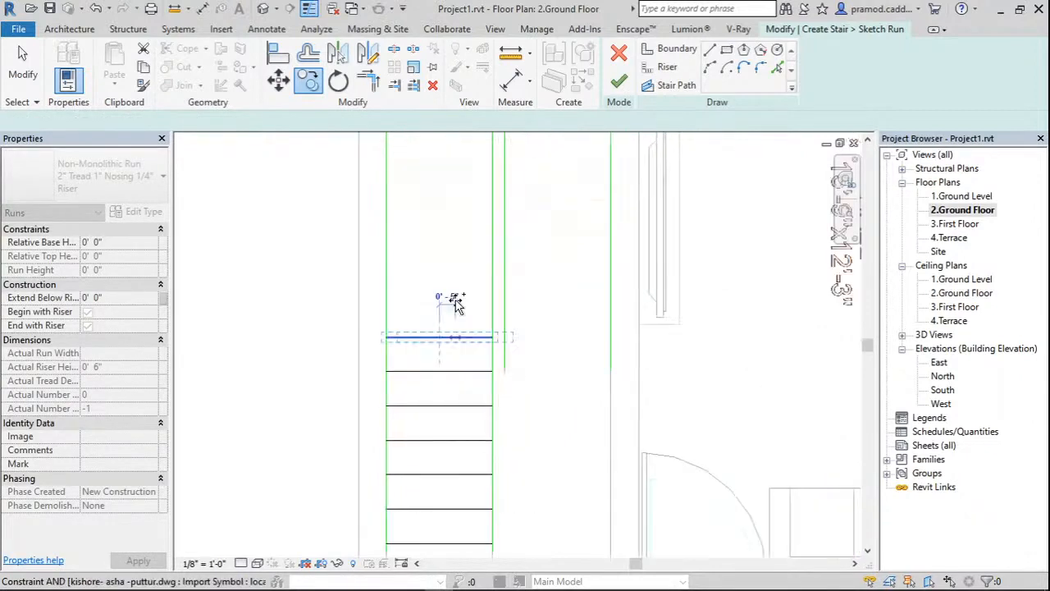
click(457, 303)
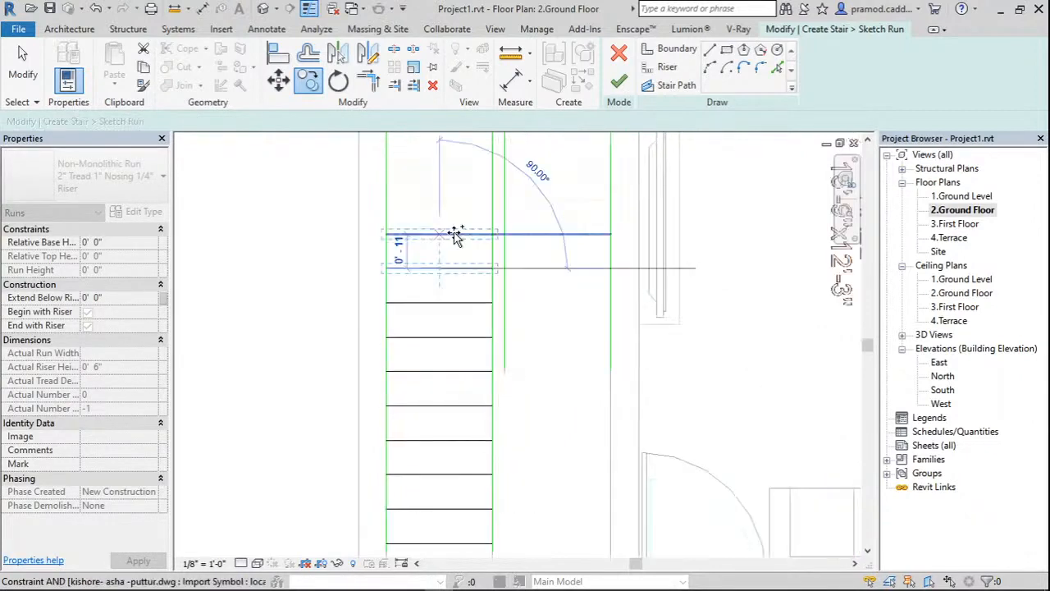
middle_drag(456, 236, 450, 270)
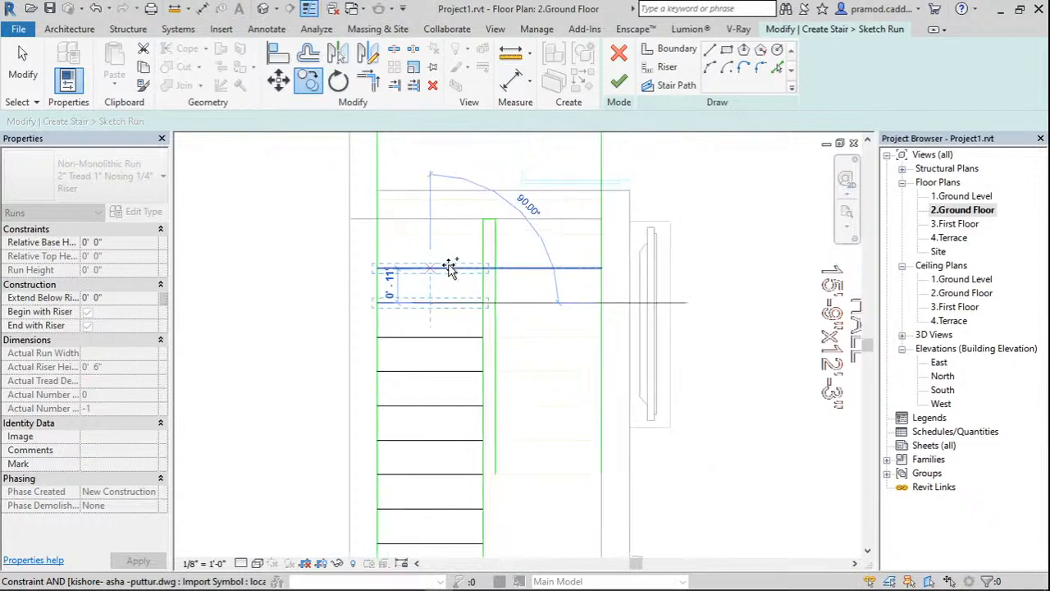
click(450, 267)
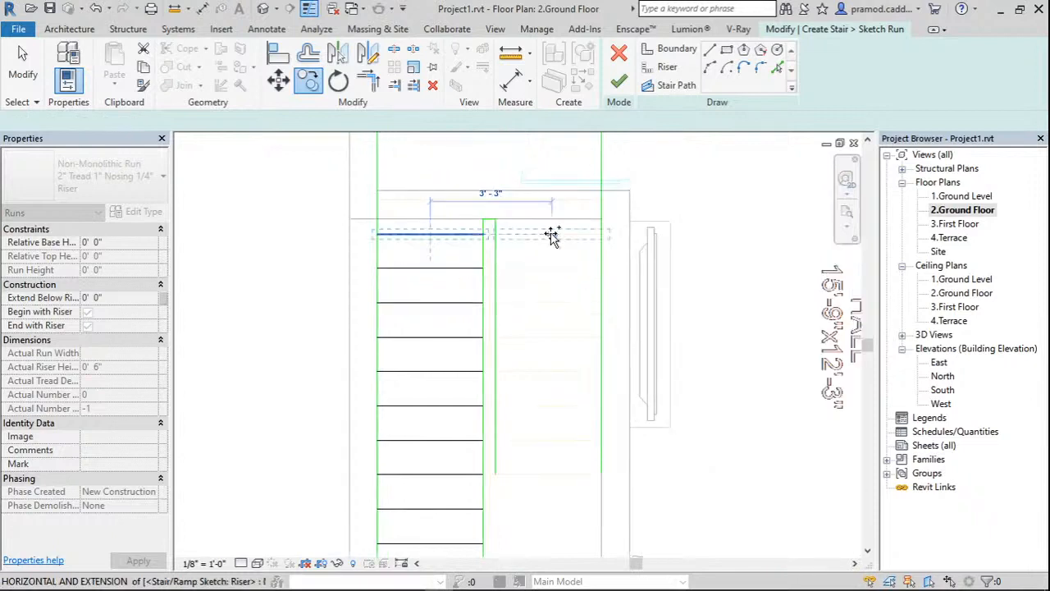
Copy the uppermost riser of the left flight 3'-2" across so it spans the right flight.
click(551, 236)
key(Escape)
key(Escape)
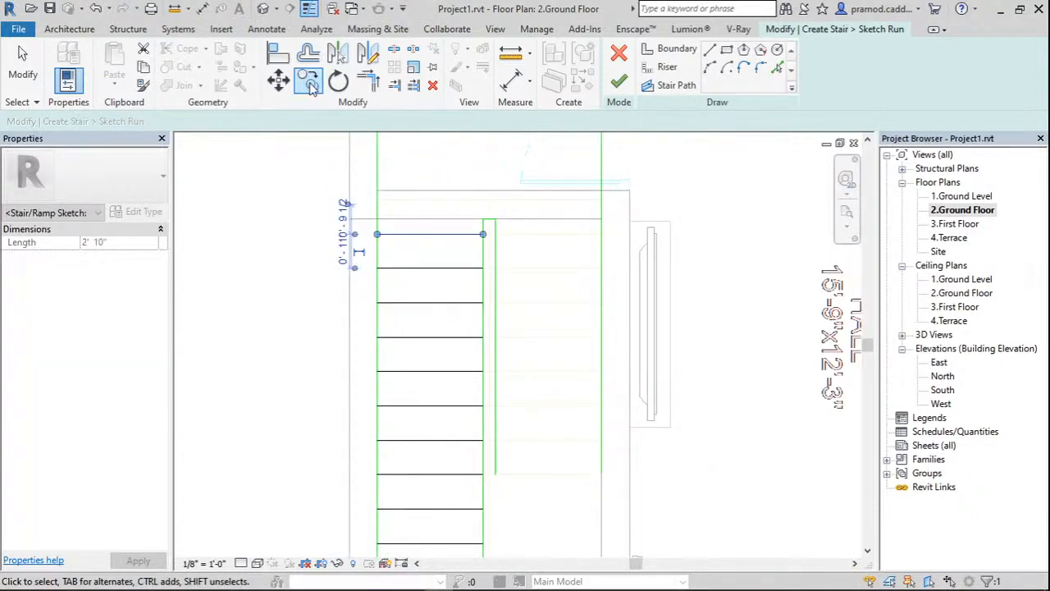
click(310, 85)
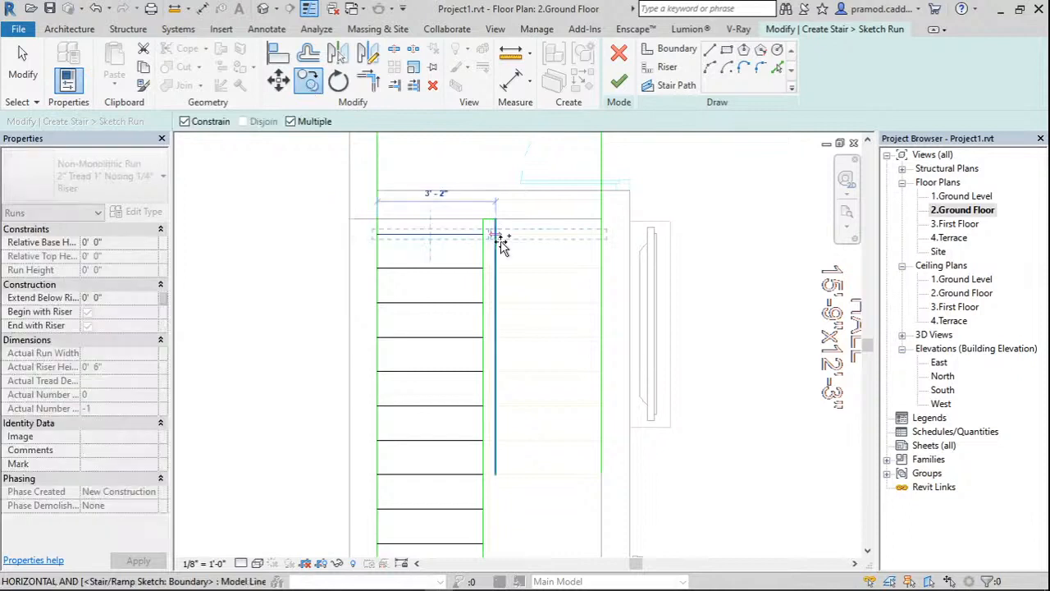
key(Escape)
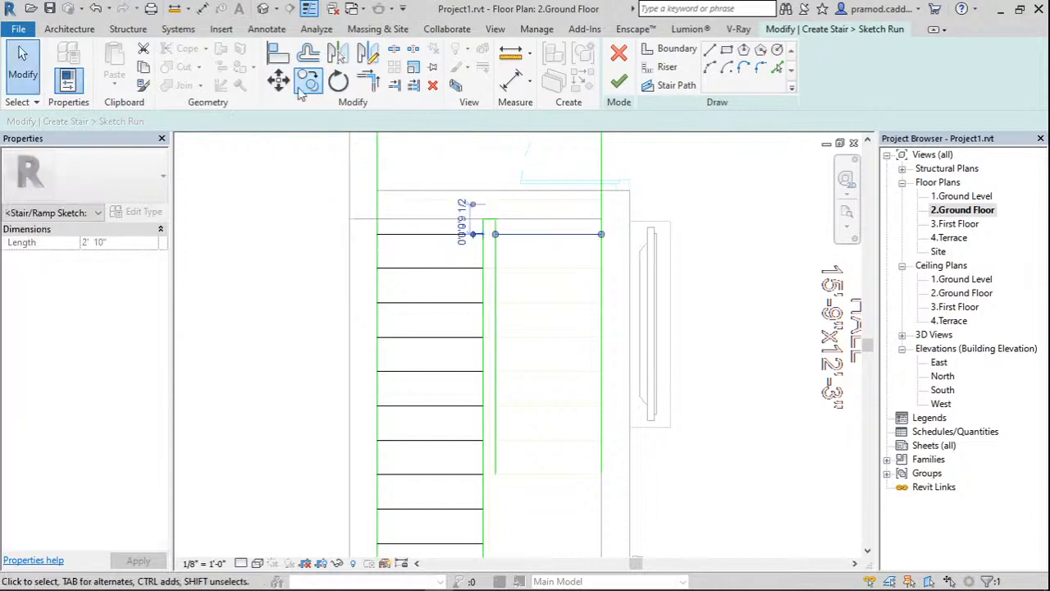
Copy the right flight's uppermost riser down the flight at 11" spacing, following the tread lines of the imported plan.
click(304, 86)
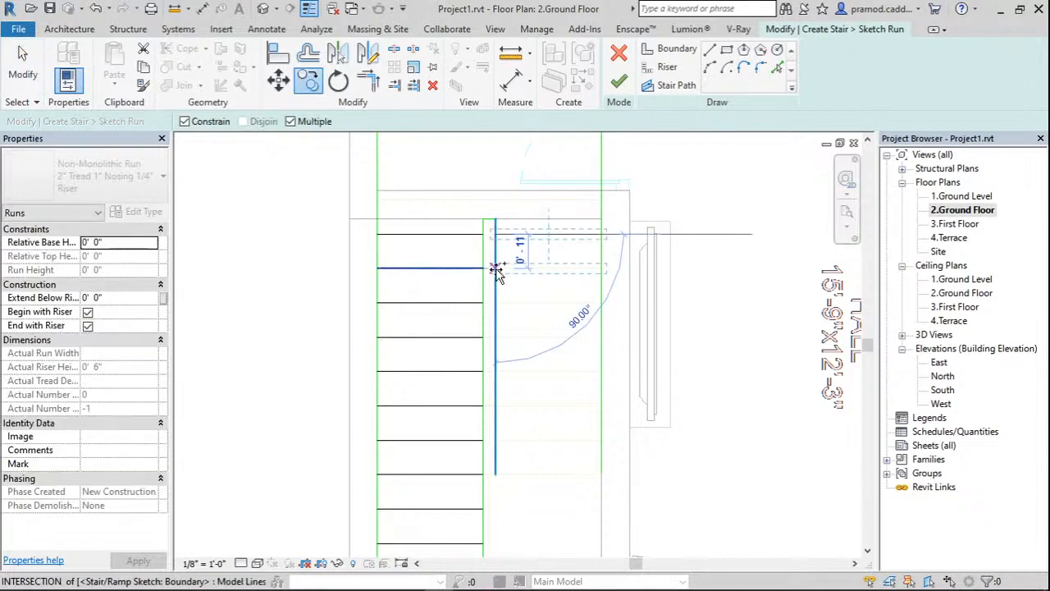
click(495, 269)
click(495, 303)
scroll(502, 308, down, 1)
middle_drag(503, 309, 491, 206)
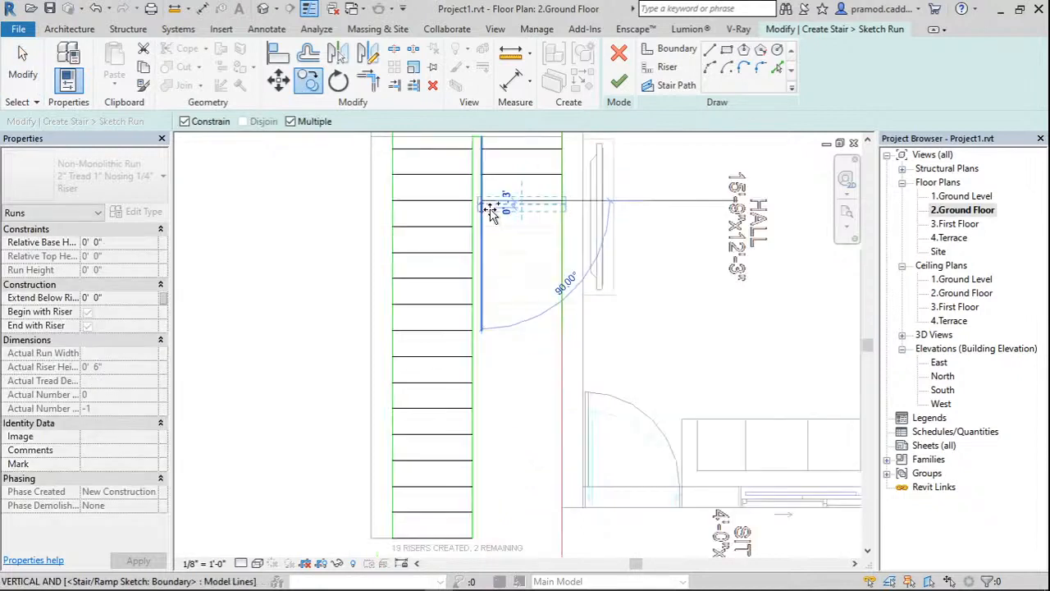
click(491, 206)
key(Escape)
scroll(491, 212, up, 1)
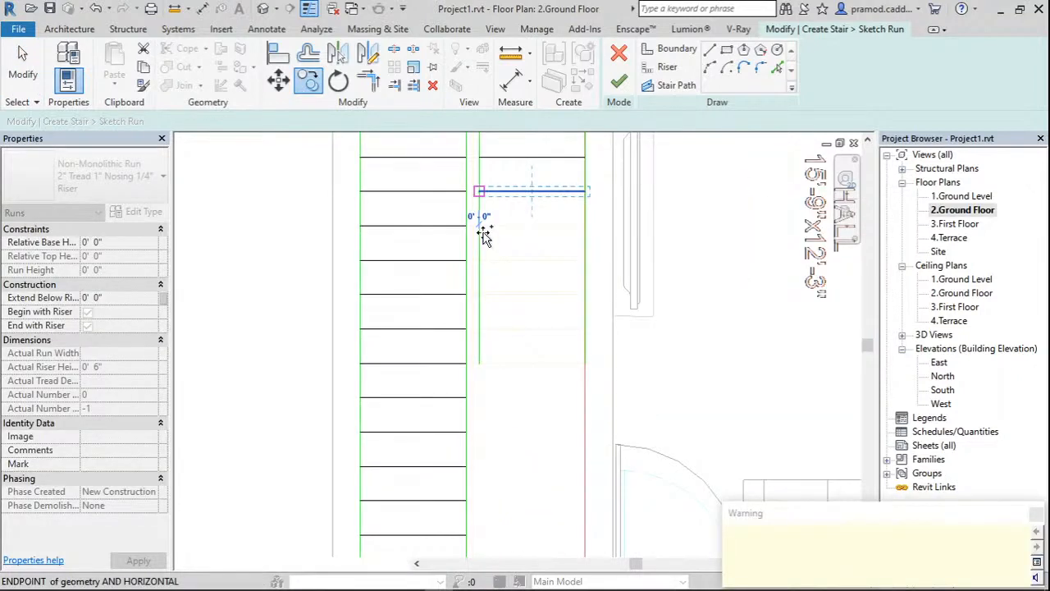
key(Escape)
Copy the lowest right-flight riser further down at 11" intervals to add the remaining risers of the stair.
scroll(484, 235, up, 2)
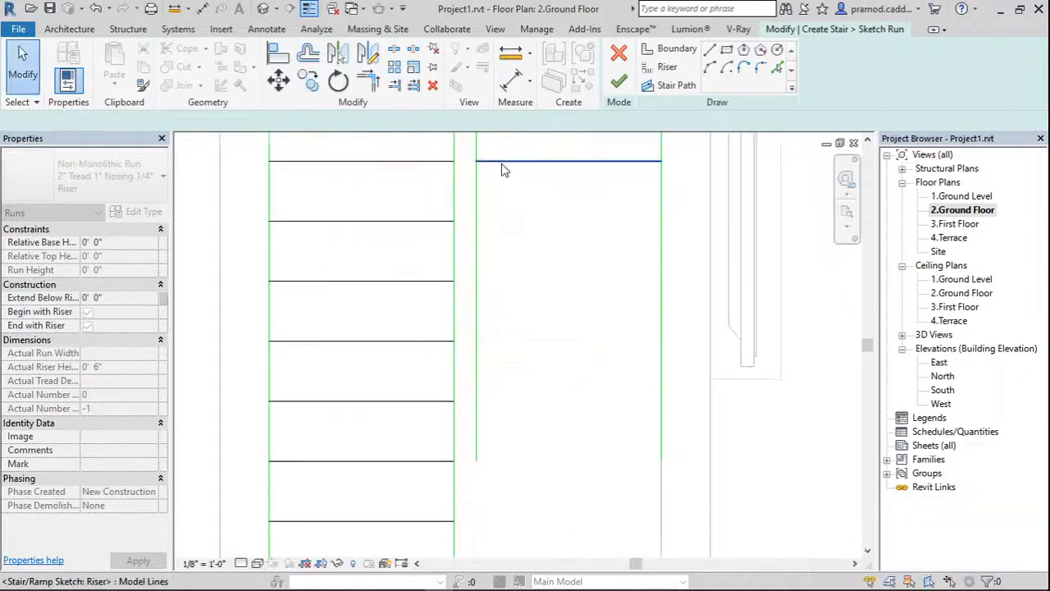
click(501, 162)
middle_drag(502, 163, 475, 262)
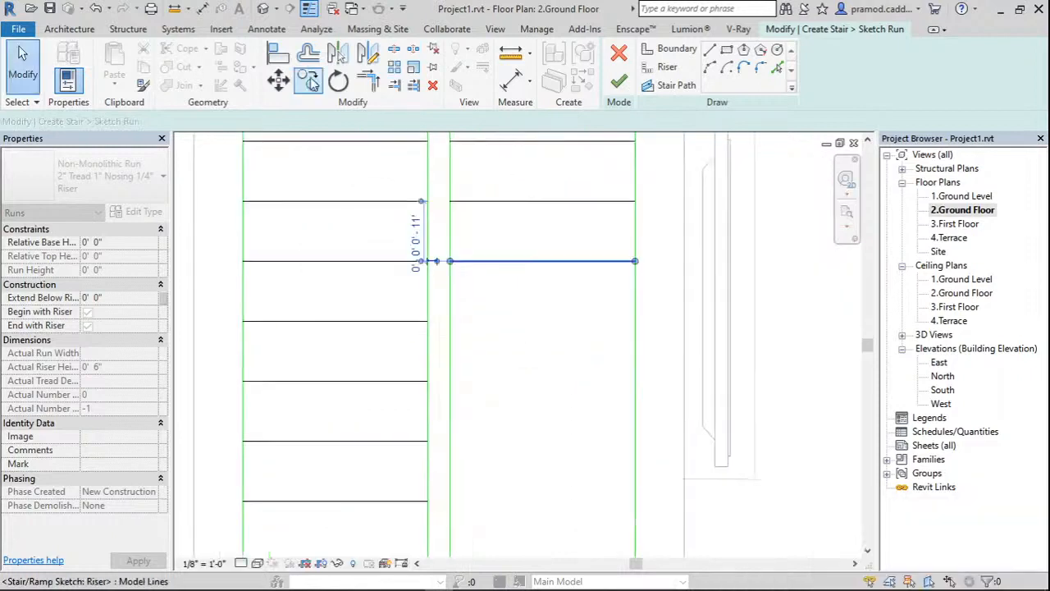
click(312, 82)
click(540, 261)
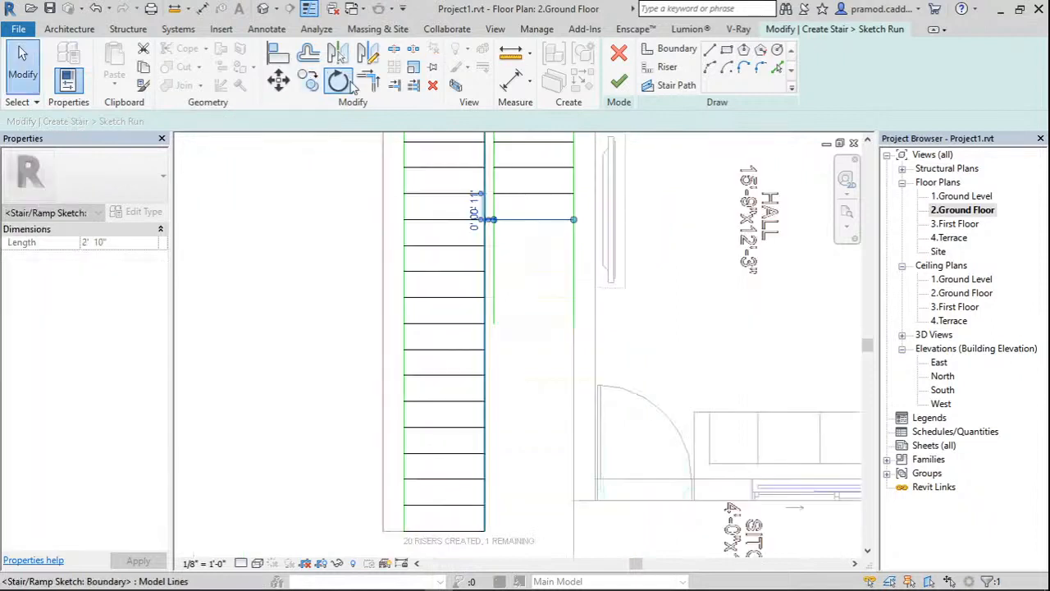
click(307, 79)
click(533, 194)
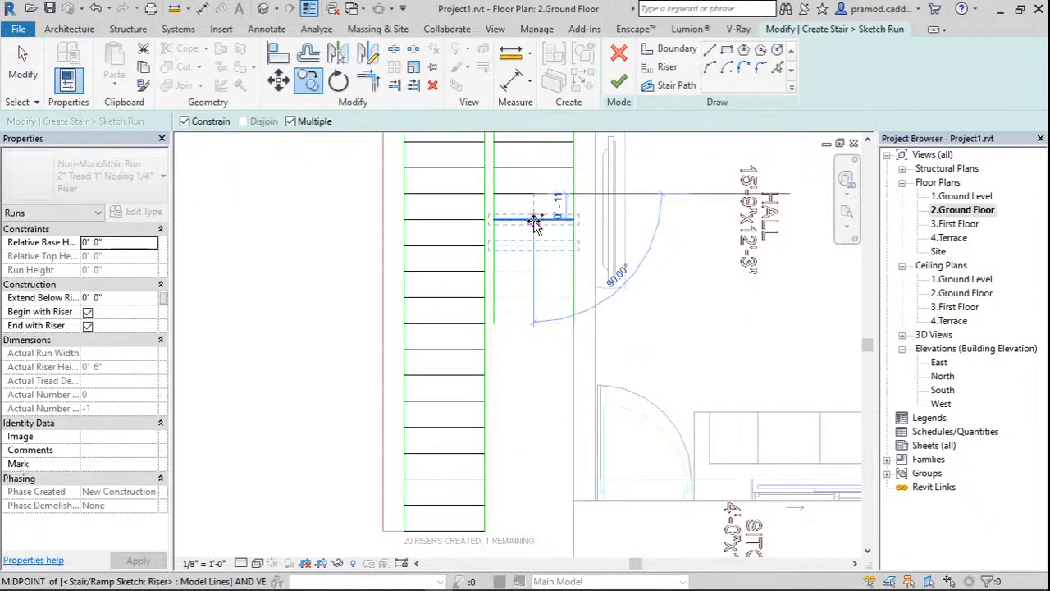
click(535, 220)
key(Escape)
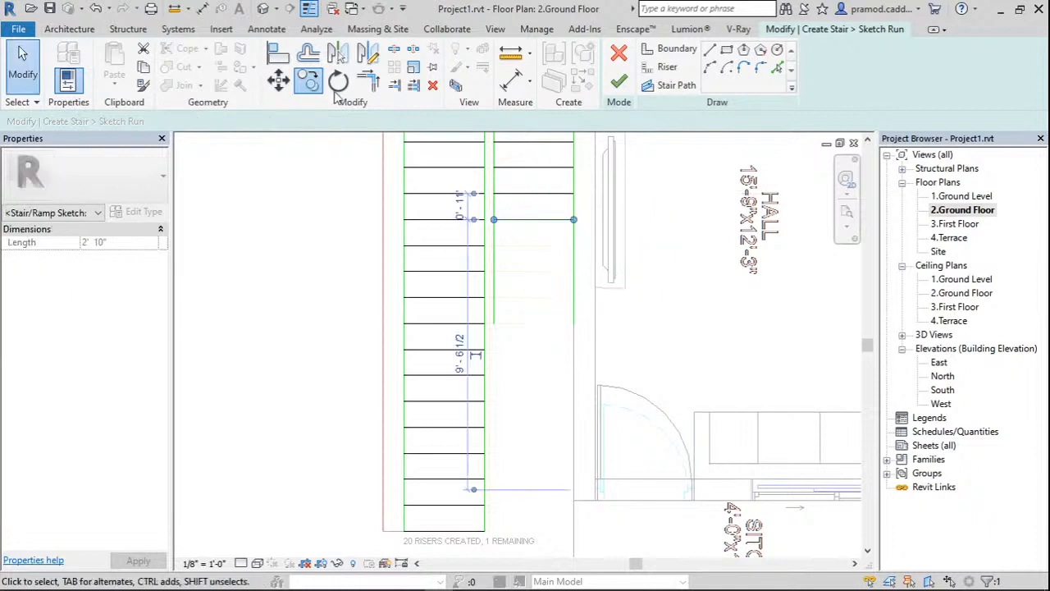
click(533, 219)
click(534, 245)
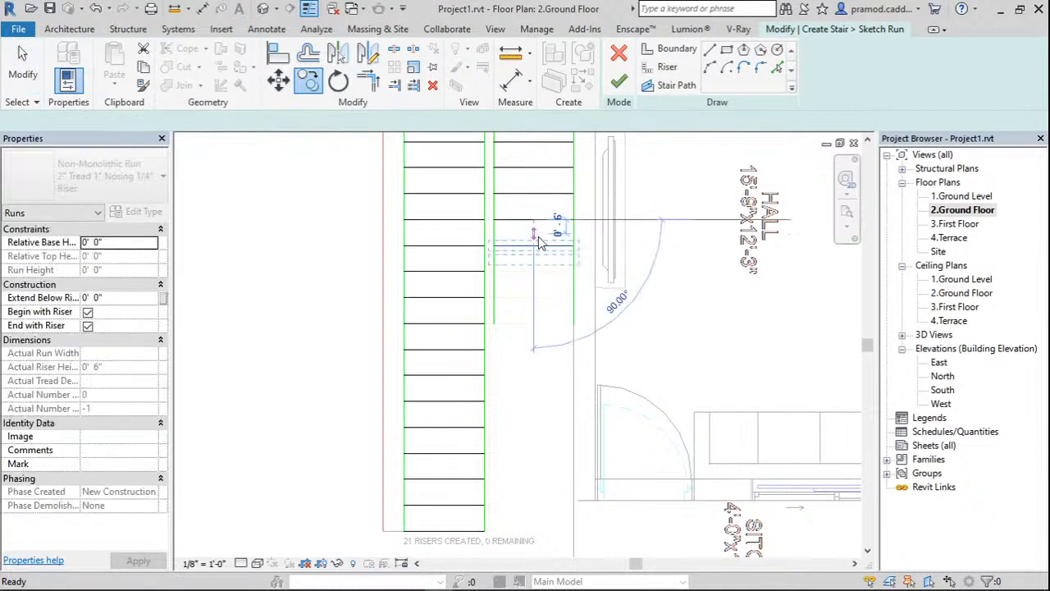
Trim the inner and outer boundary lines of the right flight to its lowest riser.
scroll(539, 242, up, 3)
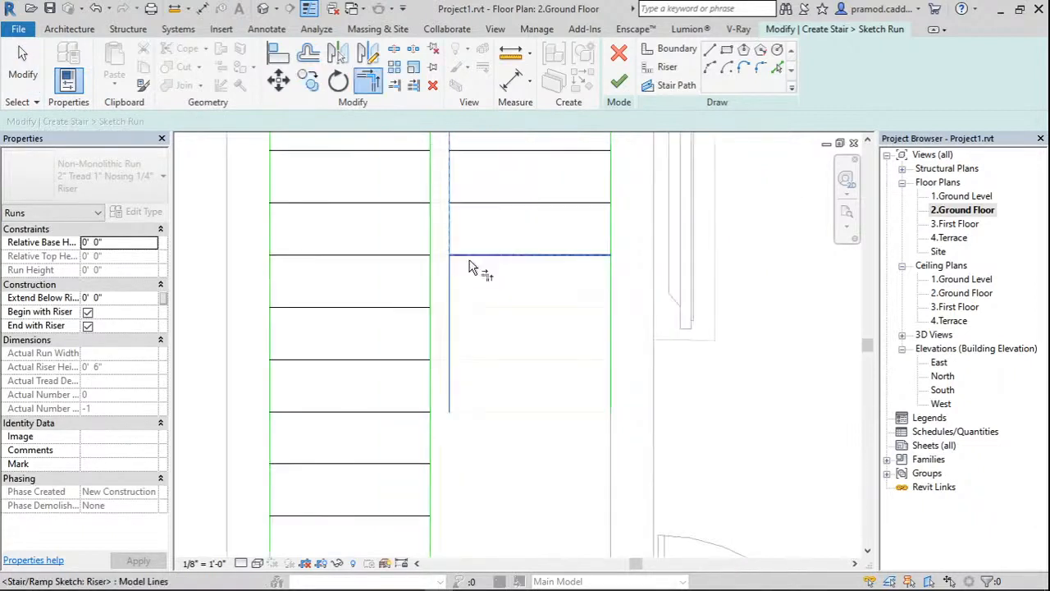
scroll(604, 275, down, 5)
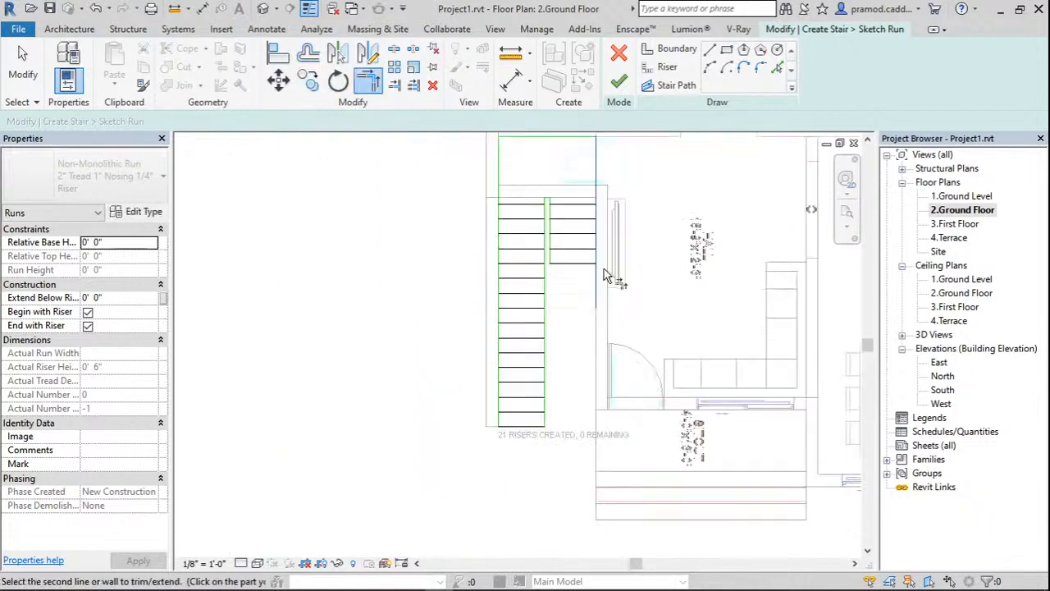
scroll(604, 275, up, 2)
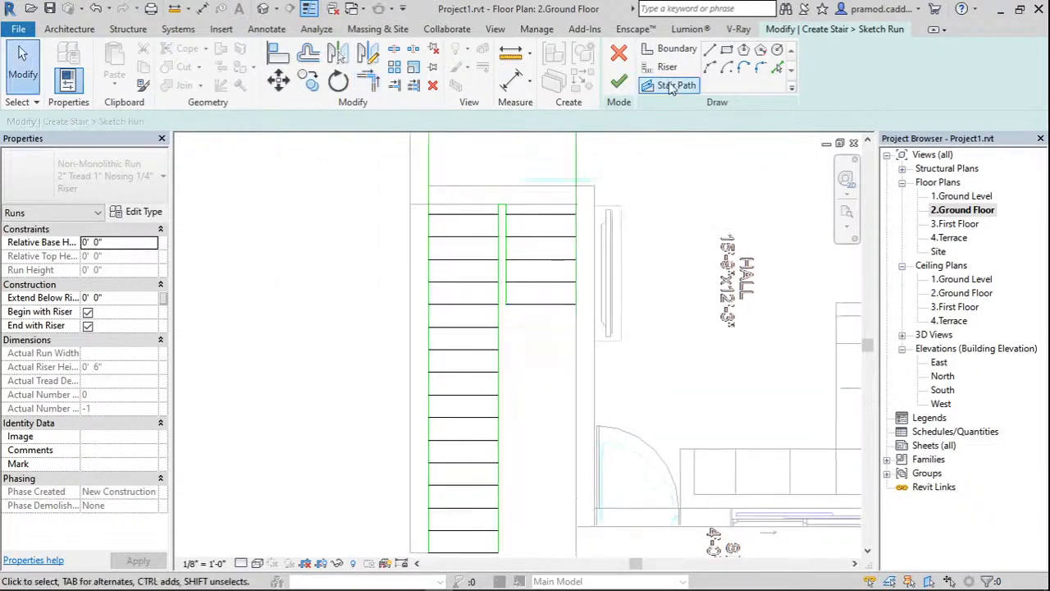
Draw the stair path with straight lines up the middle of the left flight, across the landing and down the right flight.
click(671, 86)
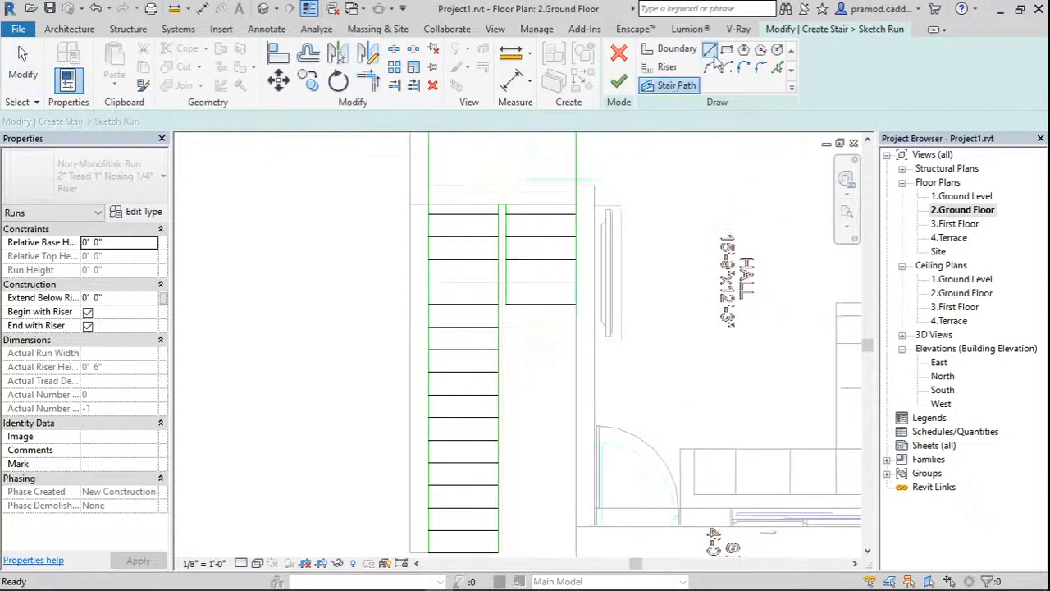
click(709, 49)
click(473, 496)
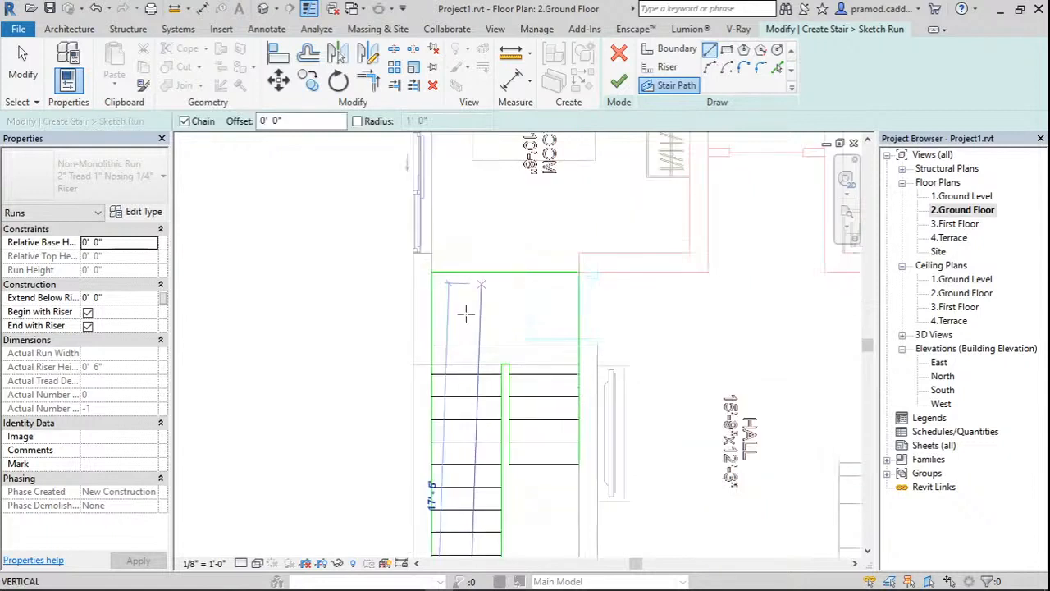
click(466, 323)
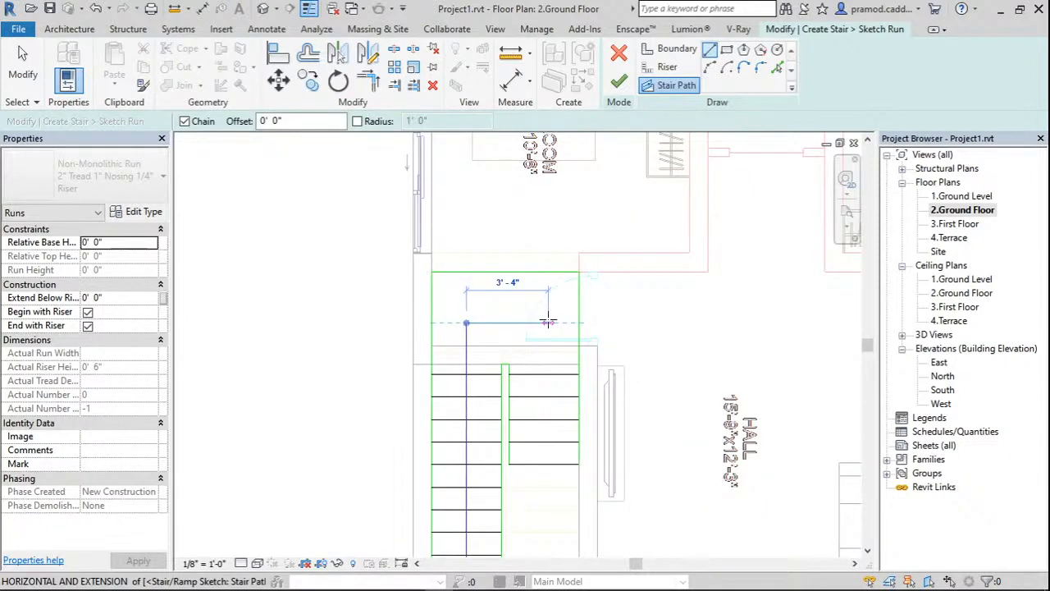
click(544, 323)
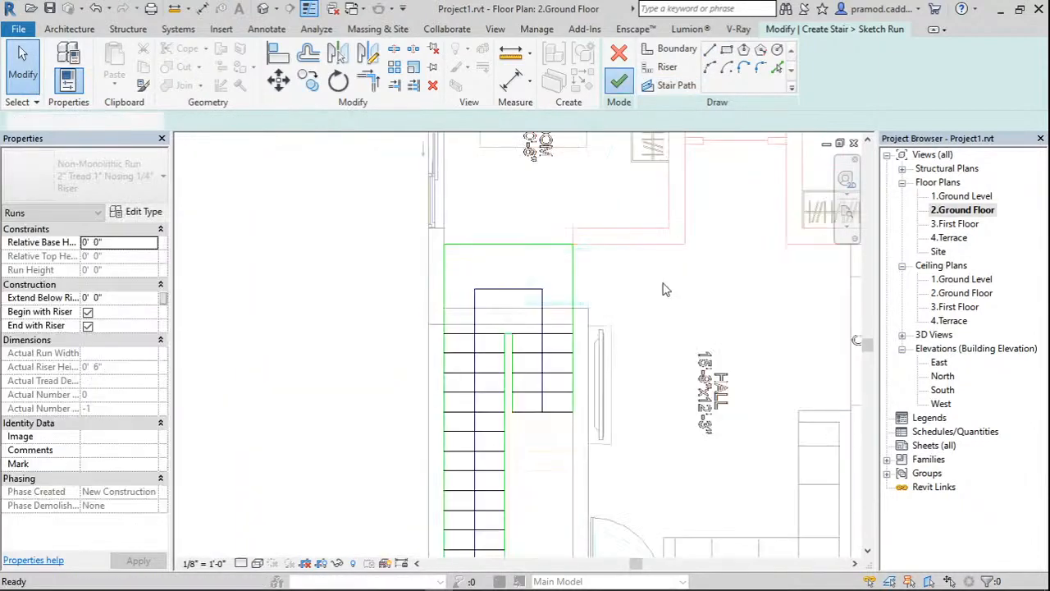
Finish the run sketch and the stair, and inspect the new stair in the 3D view.
click(618, 81)
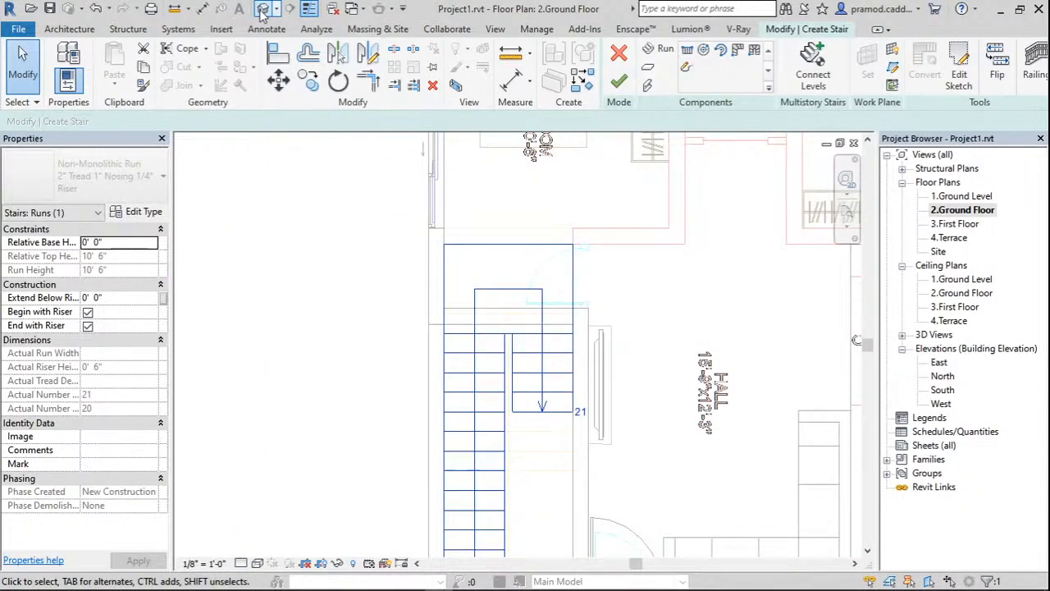
click(262, 9)
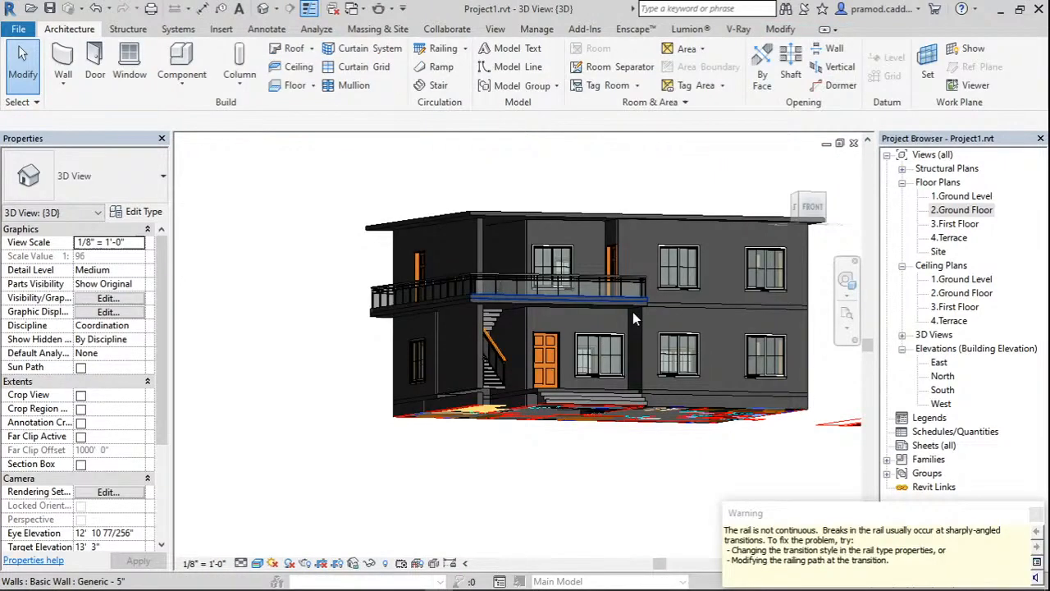
shift+middle_drag(633, 312, 566, 314)
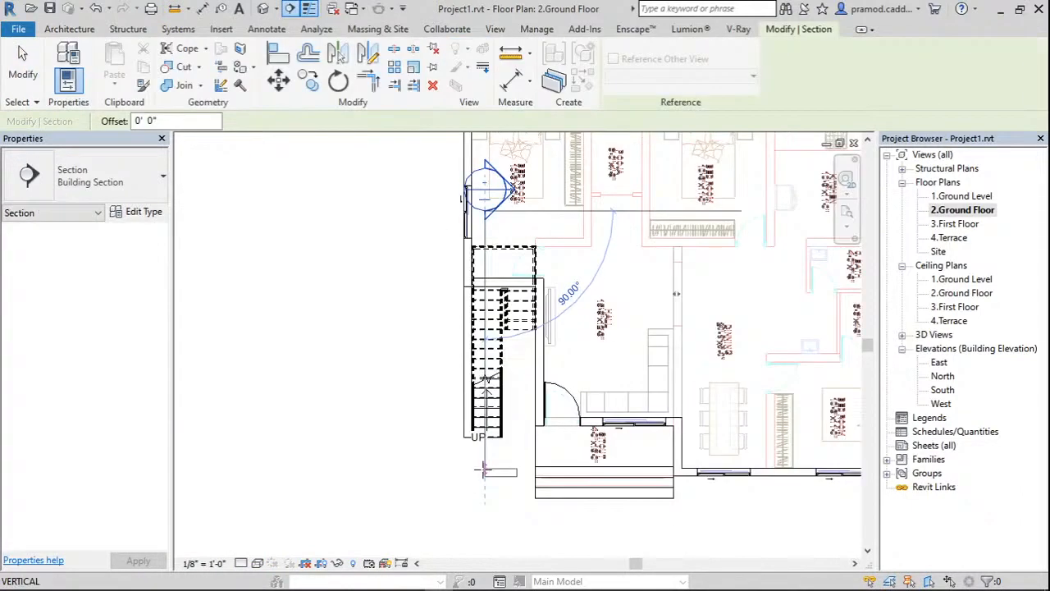
Place a vertical building section line along the left flight on the 2.Ground Floor plan.
click(484, 472)
key(Escape)
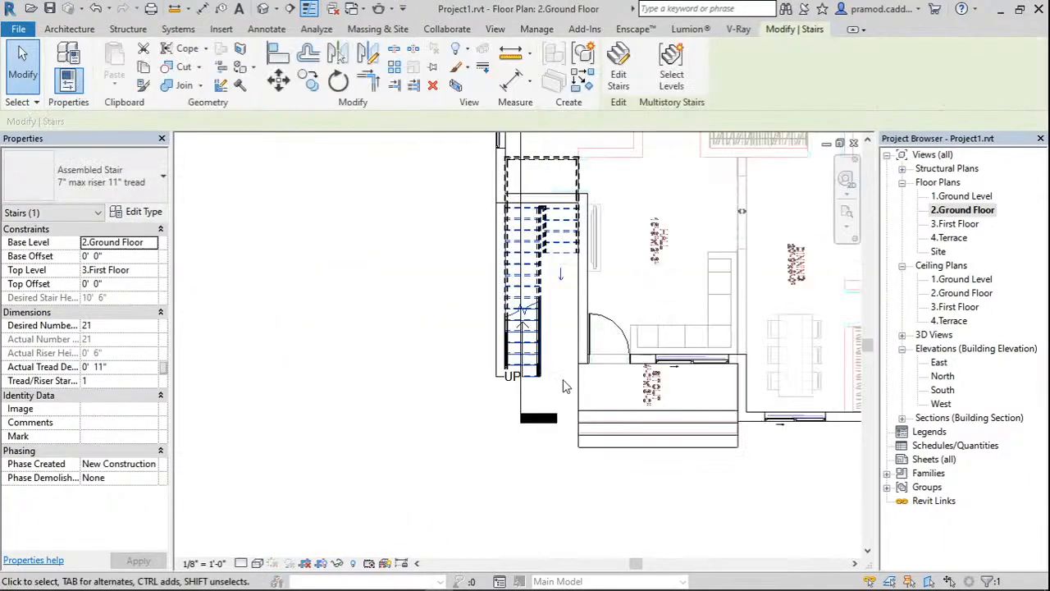
Open the 3.First Floor plan and delete the building section Section 1 from the project.
double_click(954, 224)
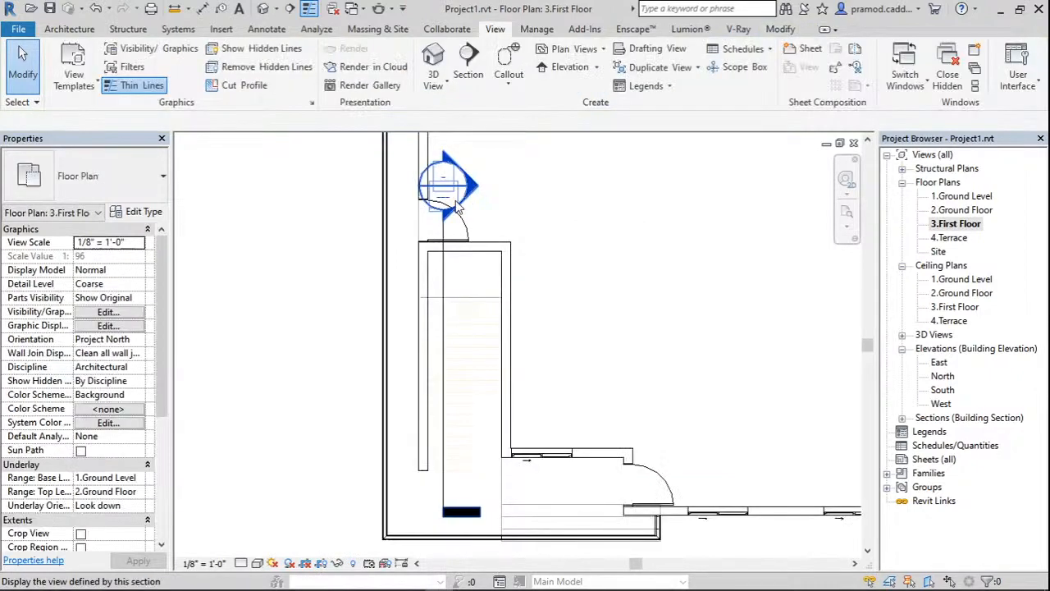
right_click(458, 209)
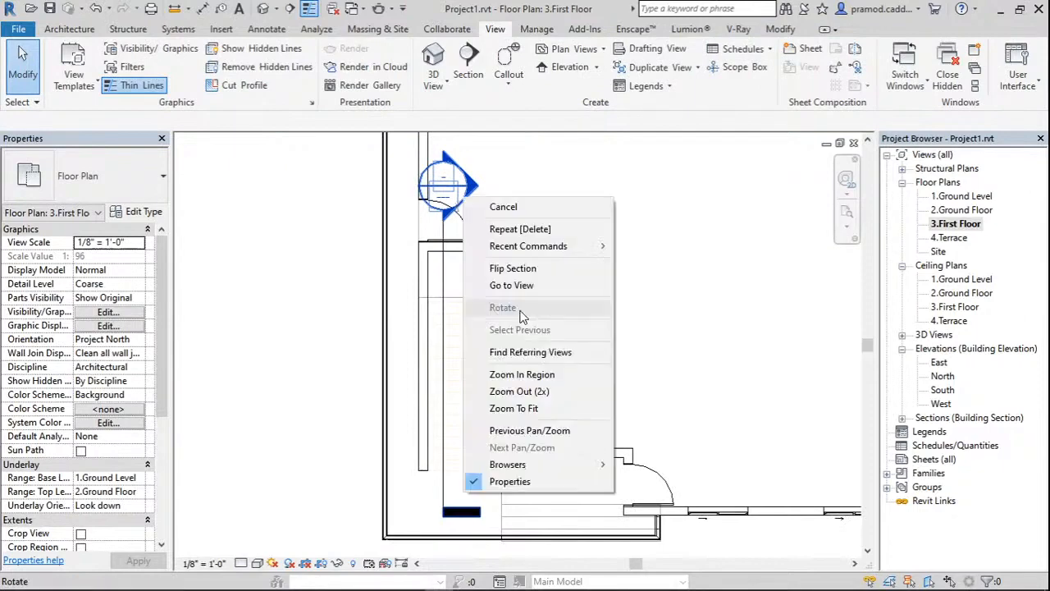
click(903, 421)
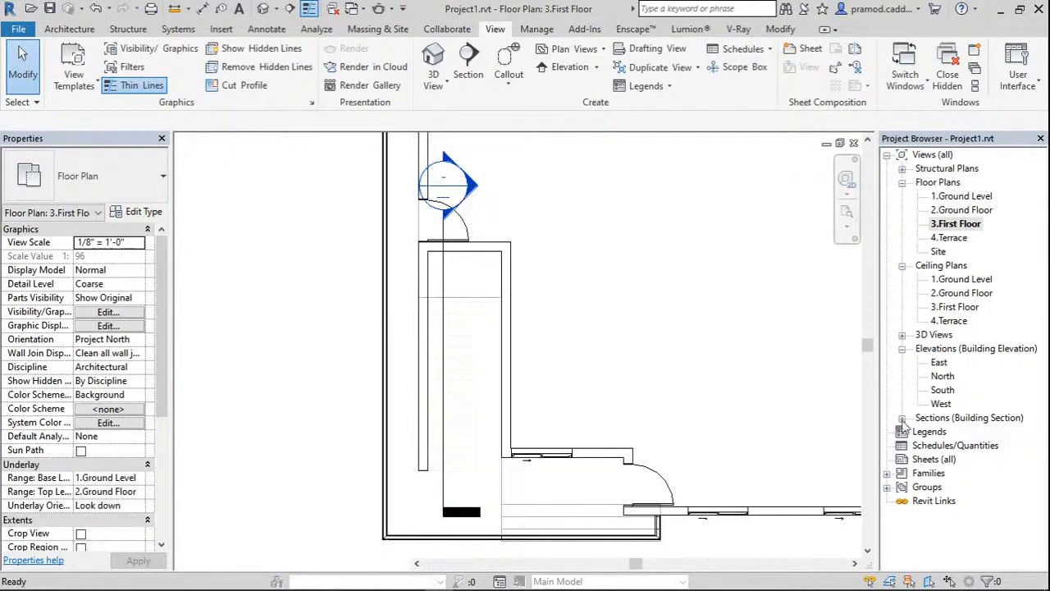
click(903, 417)
right_click(948, 432)
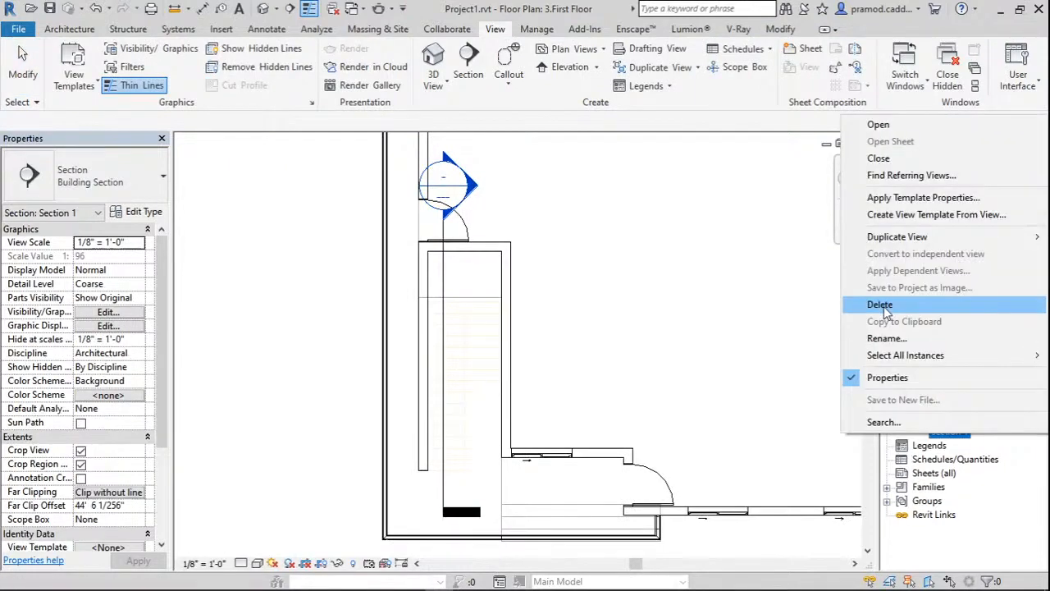
click(881, 306)
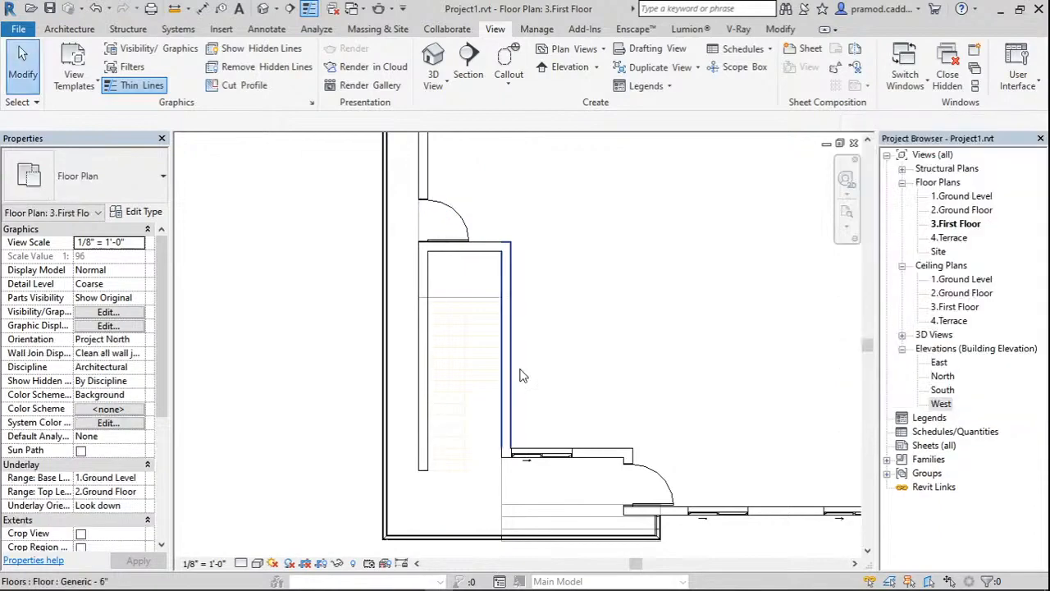
Edit the first floor slab's boundary and draw the stair opening's upper edge along the inner face of the stairwell's upper wall.
click(523, 375)
scroll(565, 227, down, 2)
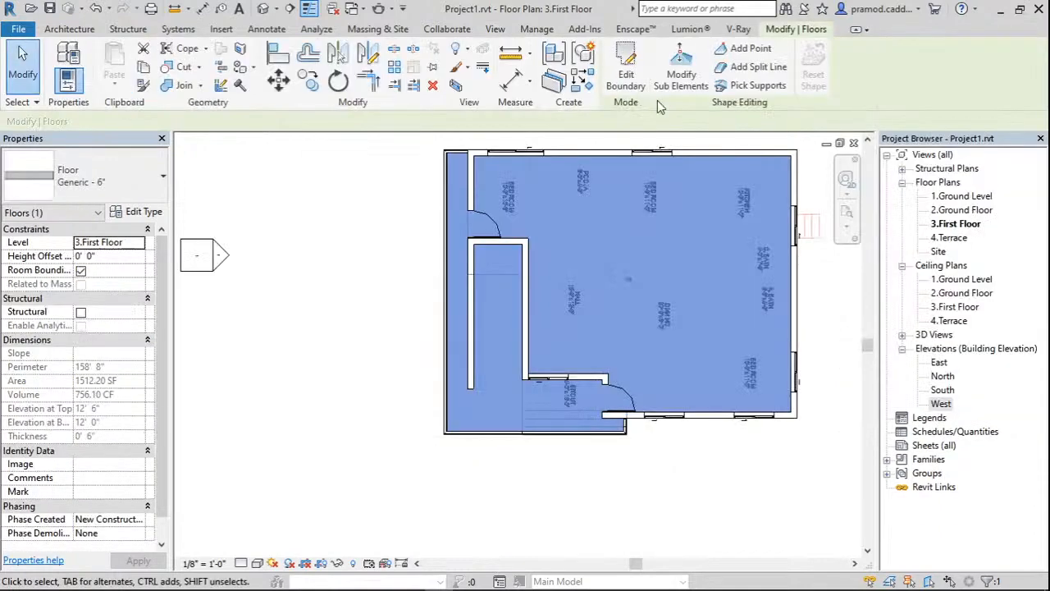
click(626, 67)
scroll(517, 337, up, 2)
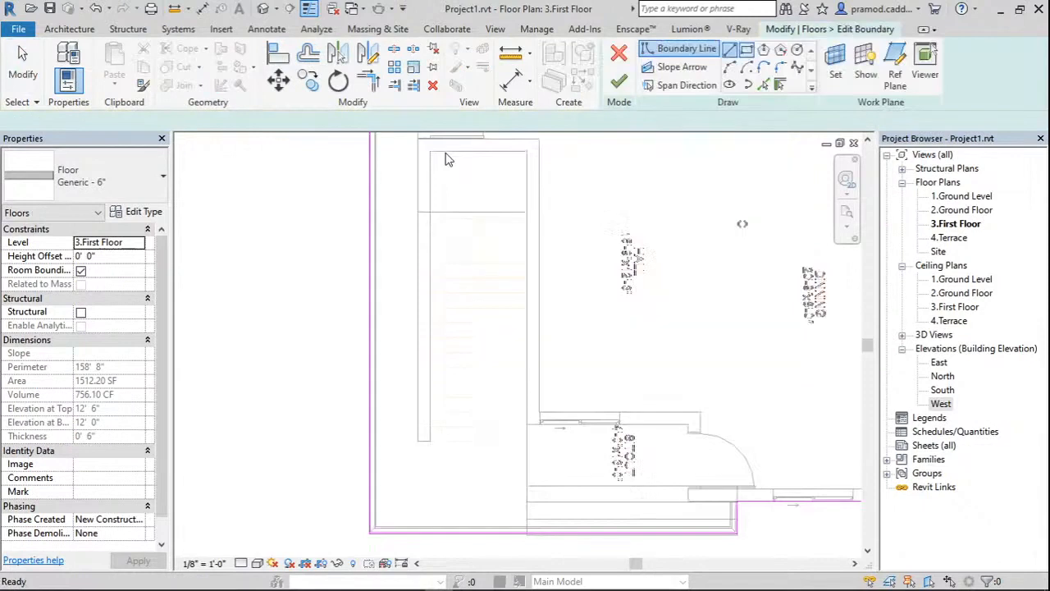
middle_drag(448, 159, 449, 265)
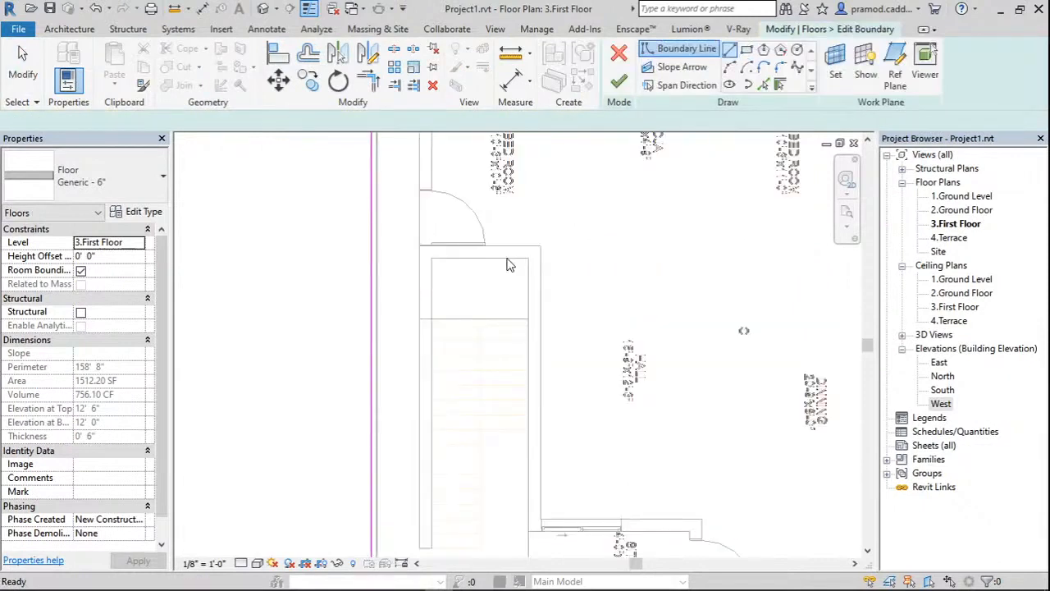
click(432, 259)
click(529, 258)
Draw the opening's left edge along the inner face of the left stairwell wall, from its lower end up to the upper edge.
middle_drag(548, 436, 547, 304)
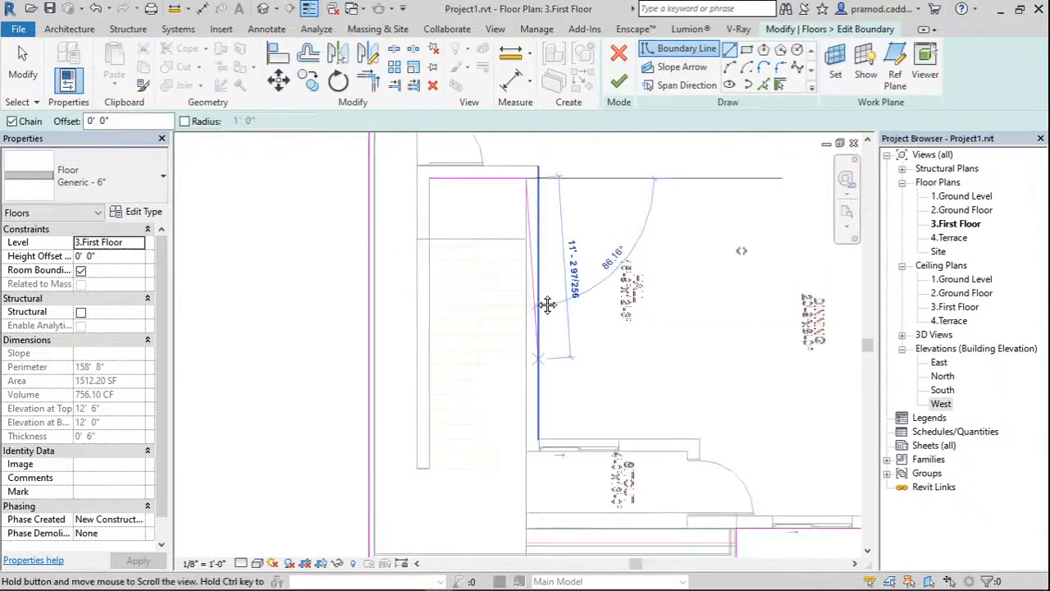
scroll(532, 430, up, 2)
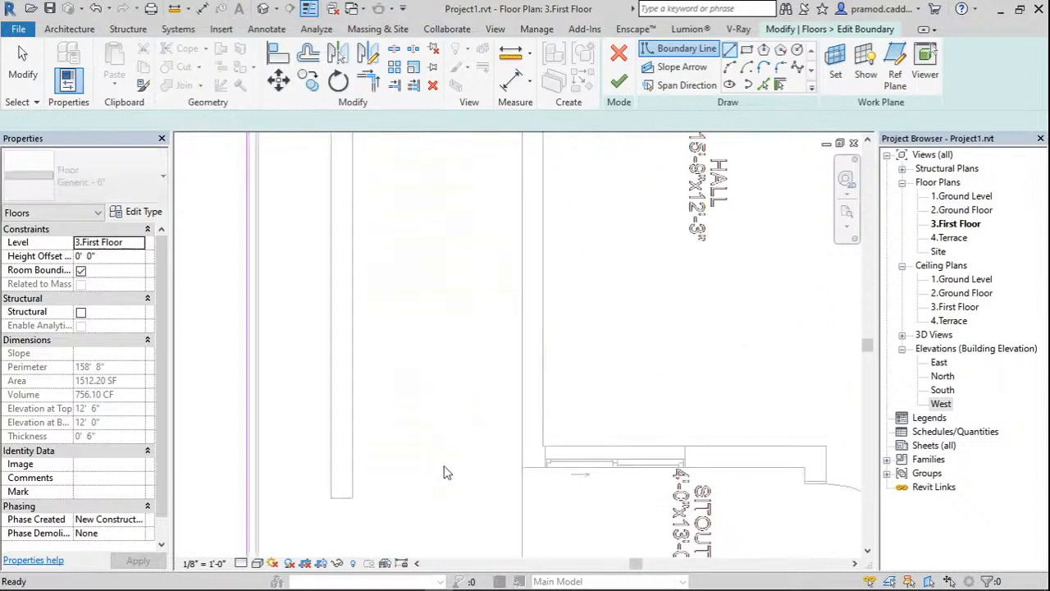
middle_drag(444, 300, 445, 473)
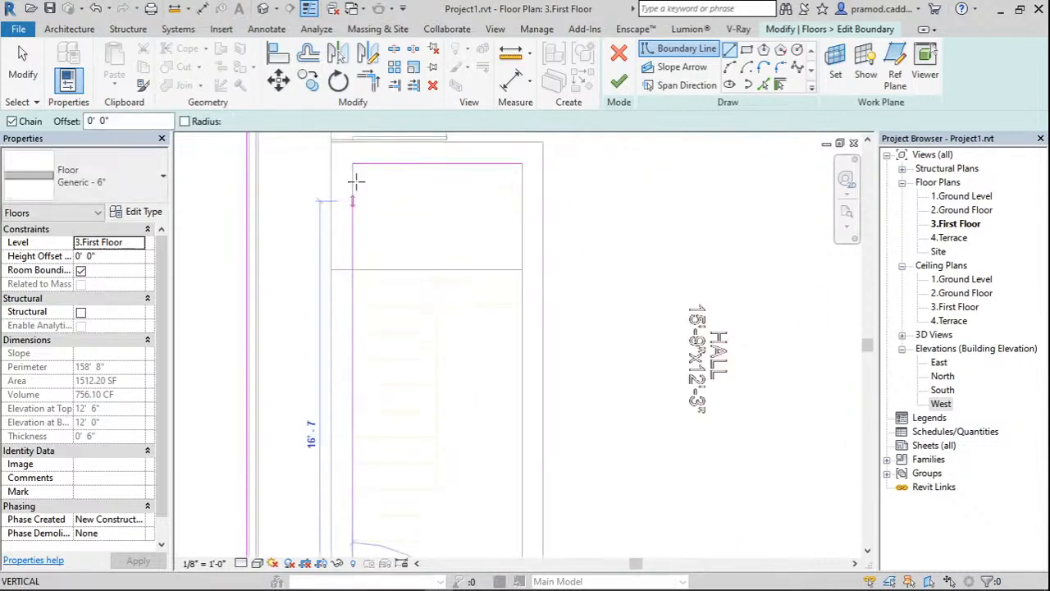
click(353, 164)
scroll(352, 164, down, 1)
middle_drag(353, 164, 350, 217)
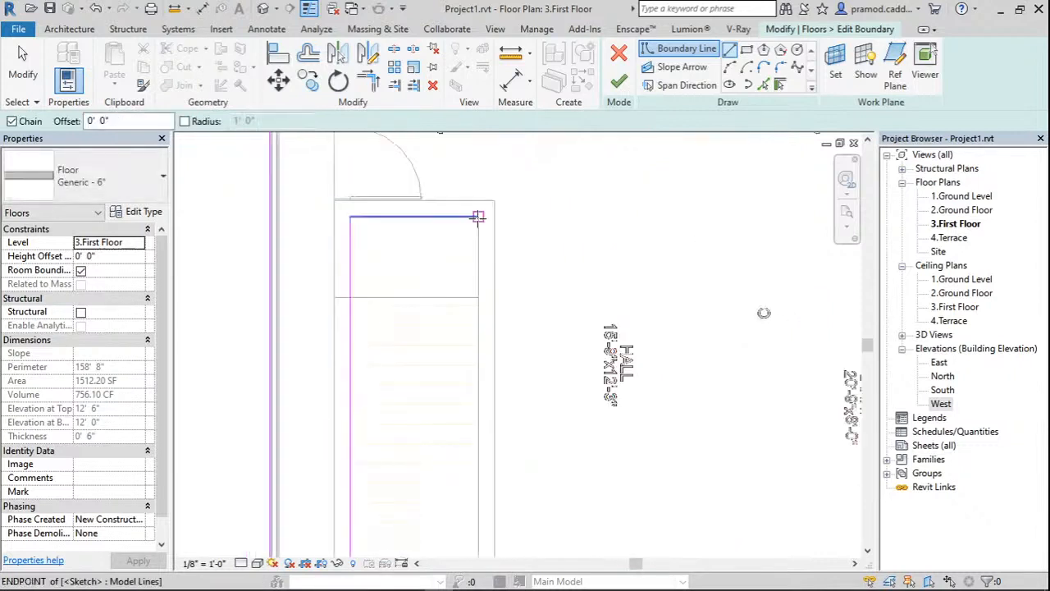
Draw the opening's right edge down, a 3'-0" jog to the line between the flights, and the edges closing the loop at the left edge's lower end.
click(478, 216)
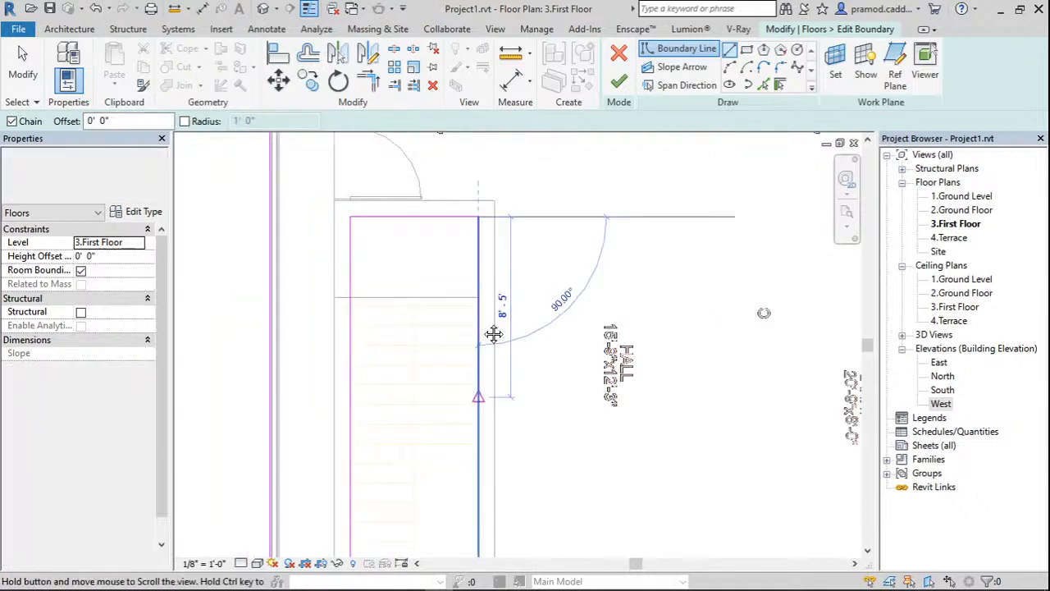
middle_drag(493, 334, 493, 237)
click(478, 306)
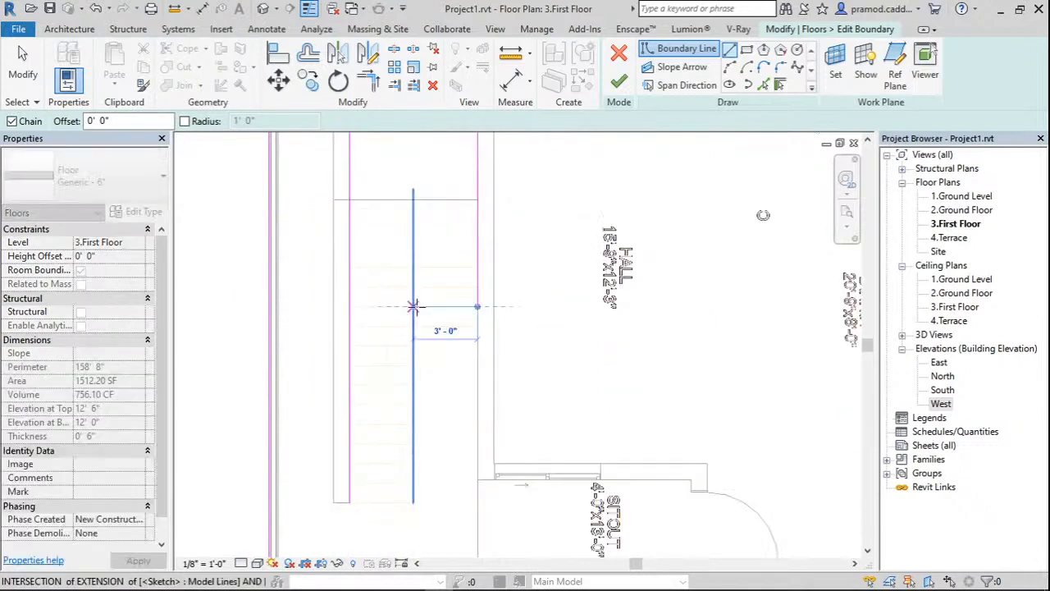
click(413, 306)
click(412, 502)
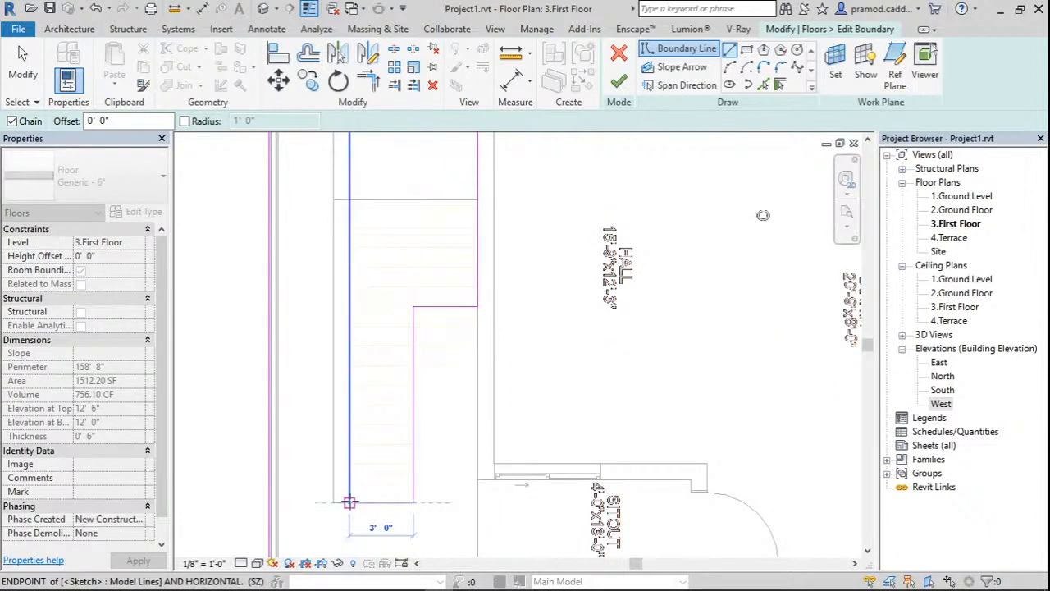
click(349, 502)
Finish the first floor slab's boundary edit and attach the walls reaching this level to the slab's bottom.
scroll(468, 306, down, 2)
middle_drag(559, 206, 566, 197)
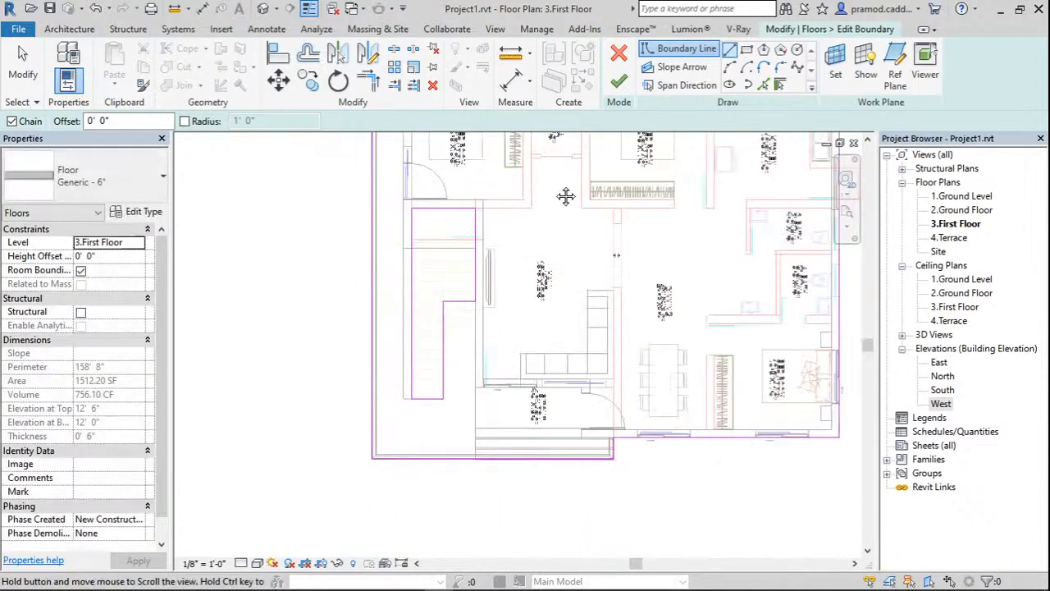
click(618, 81)
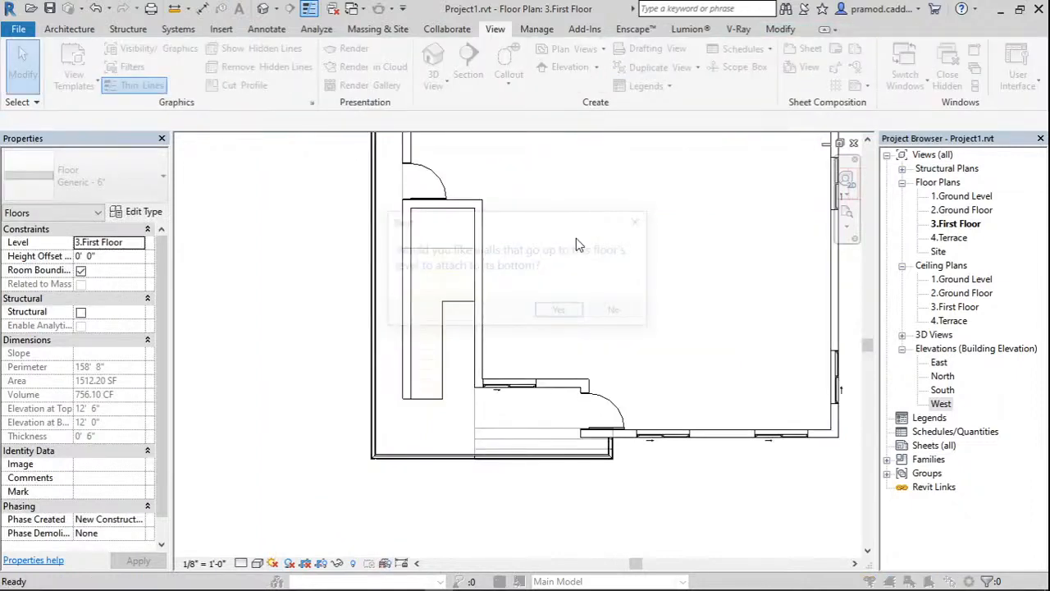
click(559, 309)
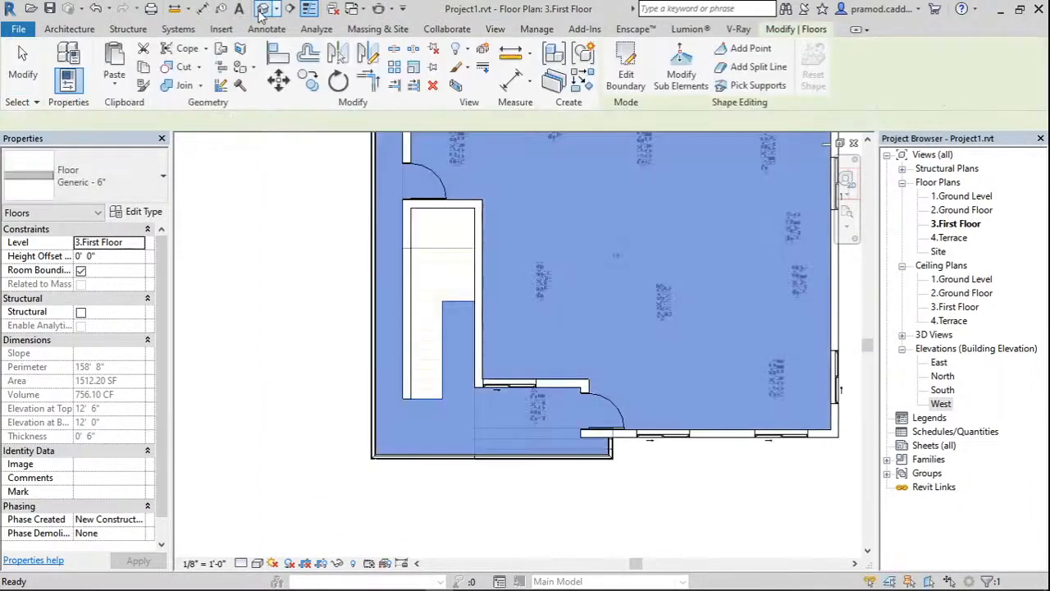
Open the 3D view and undo the first floor slab edit together with the earlier section changes.
click(262, 10)
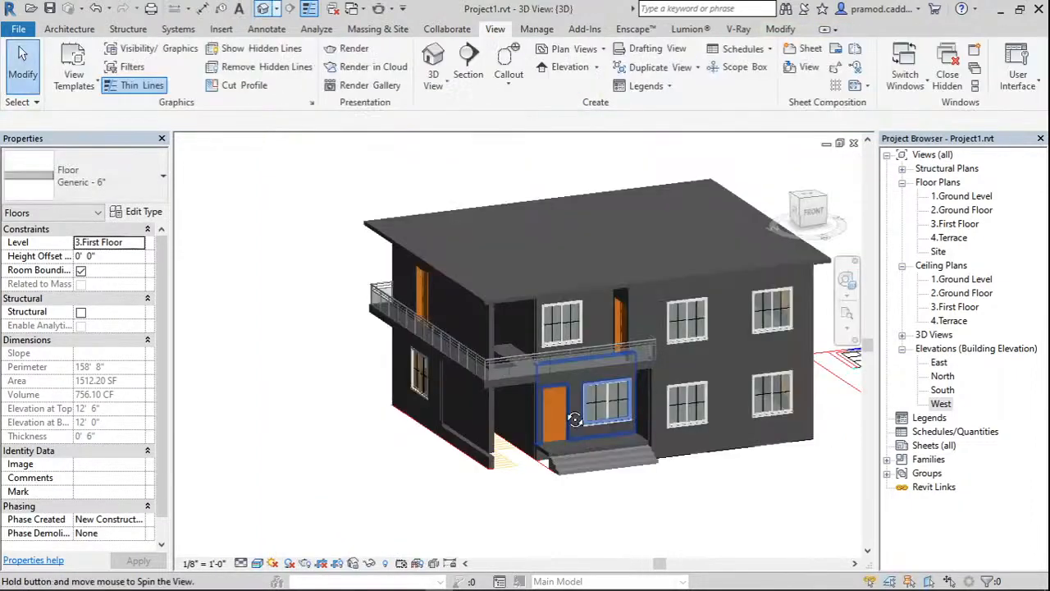
mouse_move(576, 418)
shift+middle_down()
mouse_move(539, 394)
mouse_move(609, 306)
mouse_move(580, 413)
shift+middle_up()
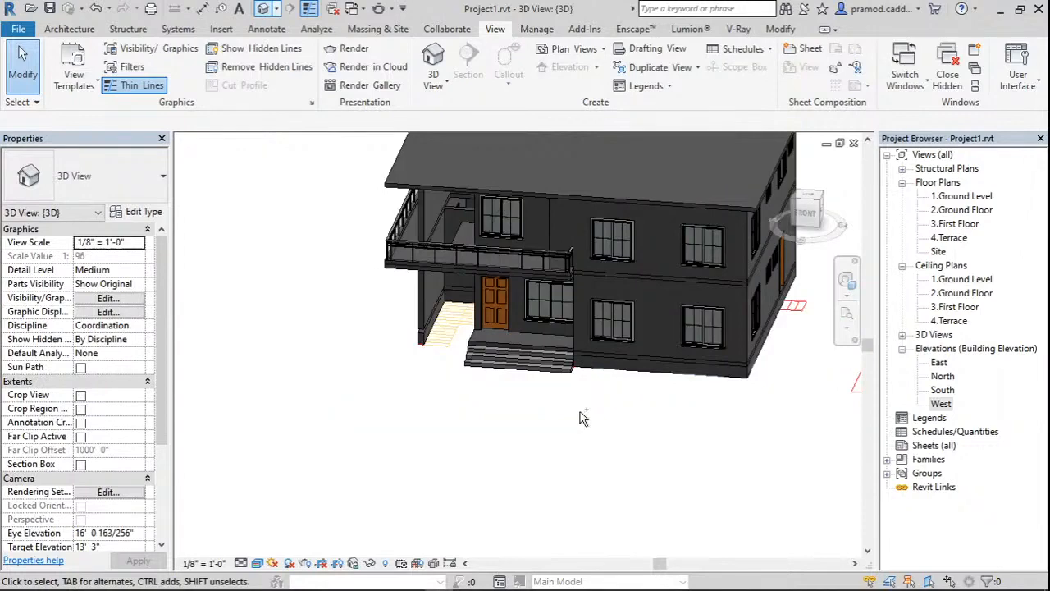
key(ctrl+z)
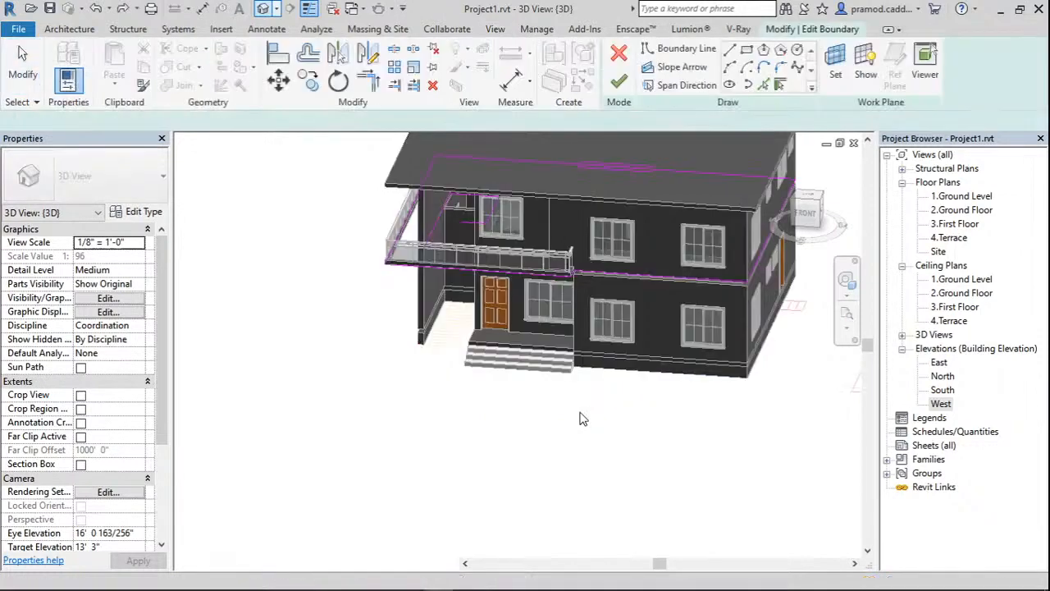
key(ctrl+z)
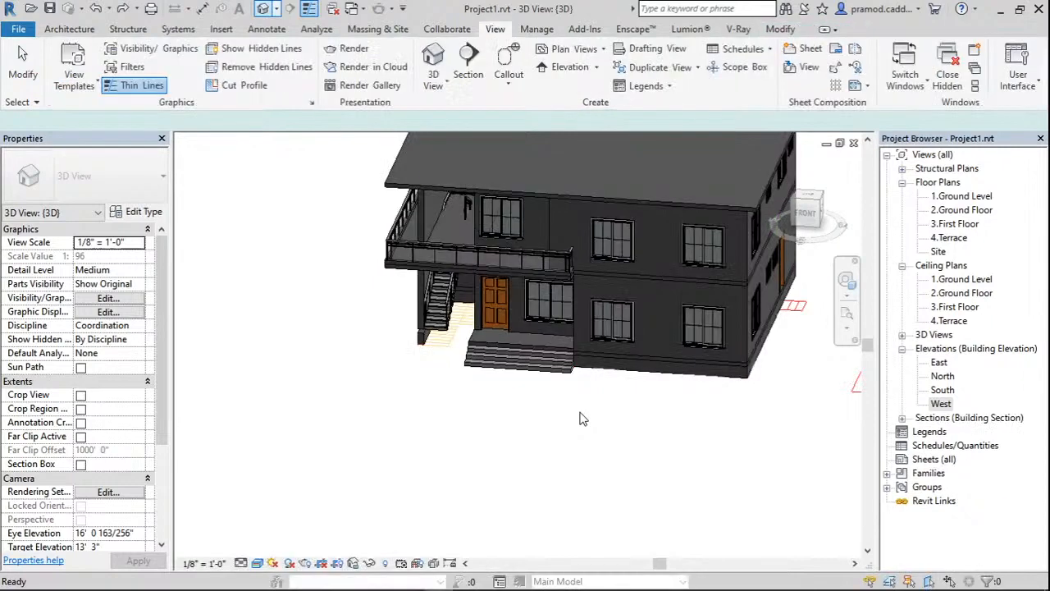
key(ctrl+z)
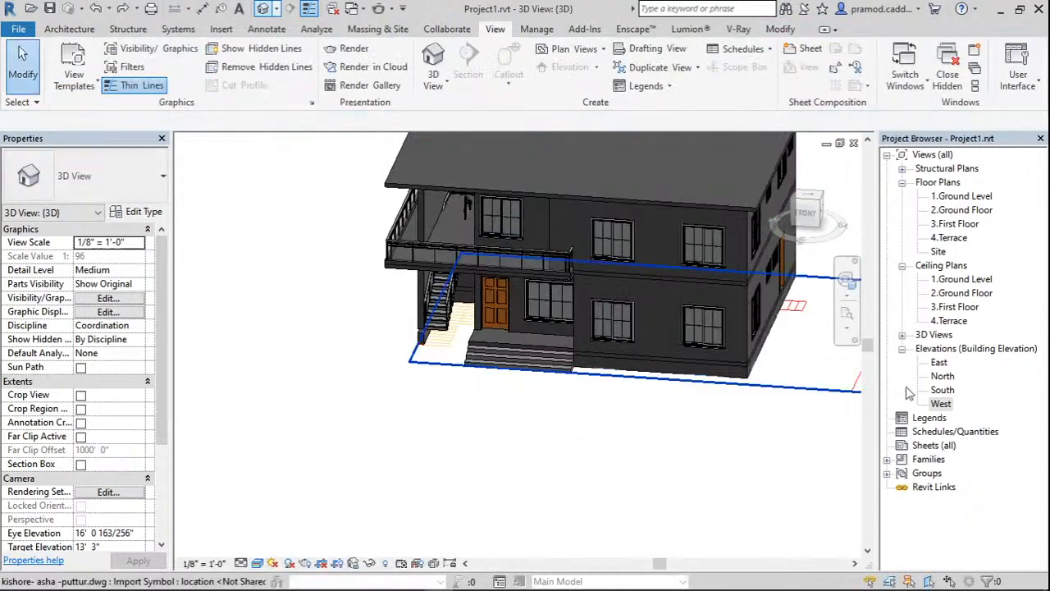
Edit the slab's boundary on the 3.First Floor plan and draw the opening's 6'-0" upper edge along the stairwell wall's inner face.
double_click(952, 224)
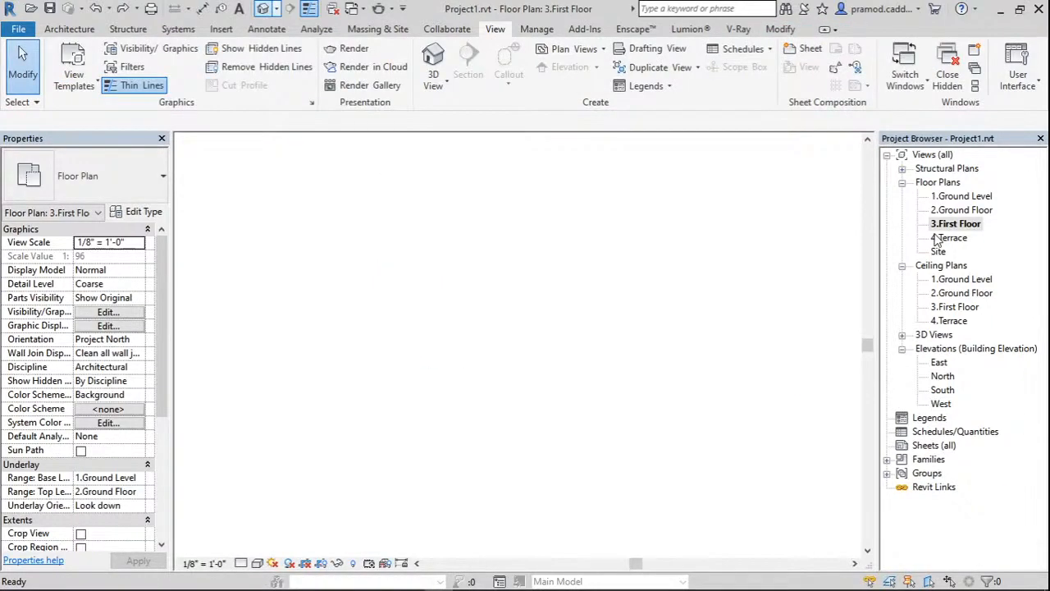
double_click(582, 340)
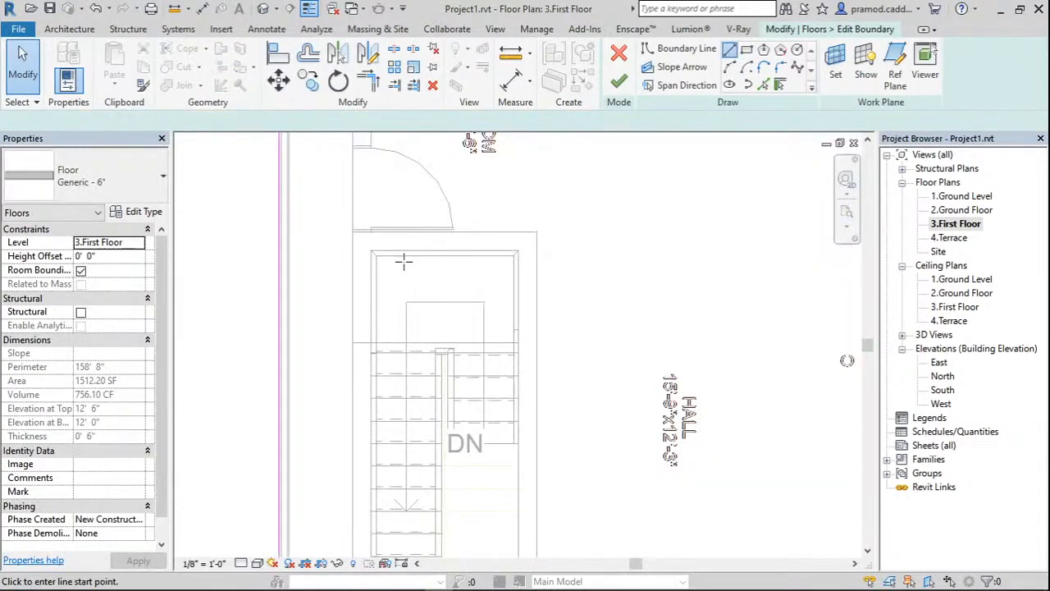
scroll(406, 264, up, 2)
click(348, 239)
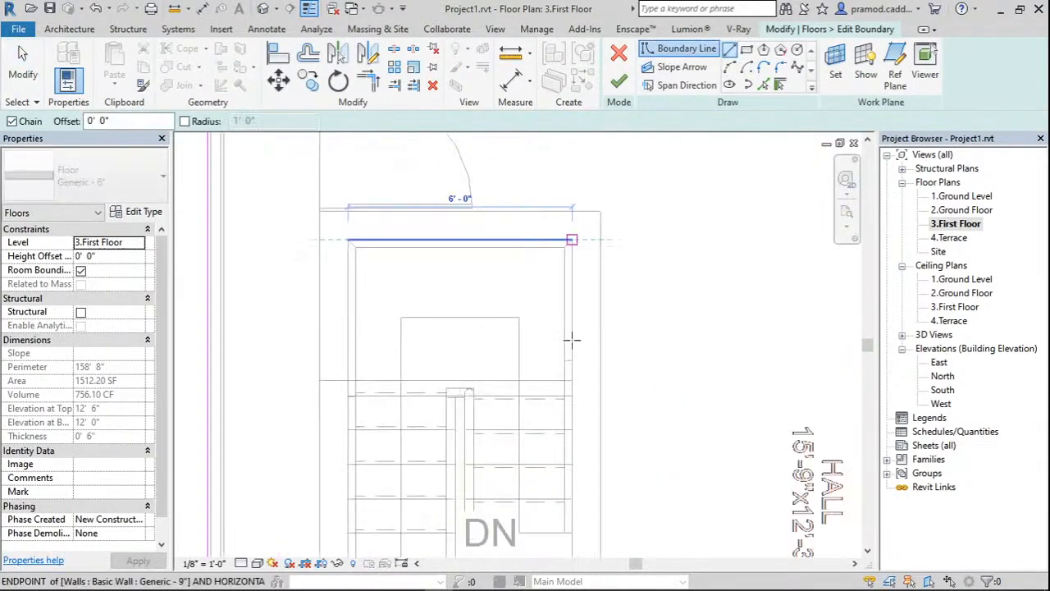
click(572, 240)
Draw the opening's right edge down to the last riser of the right flight, then the edge across to the inner railing.
scroll(566, 535, up, 2)
middle_drag(567, 536, 568, 313)
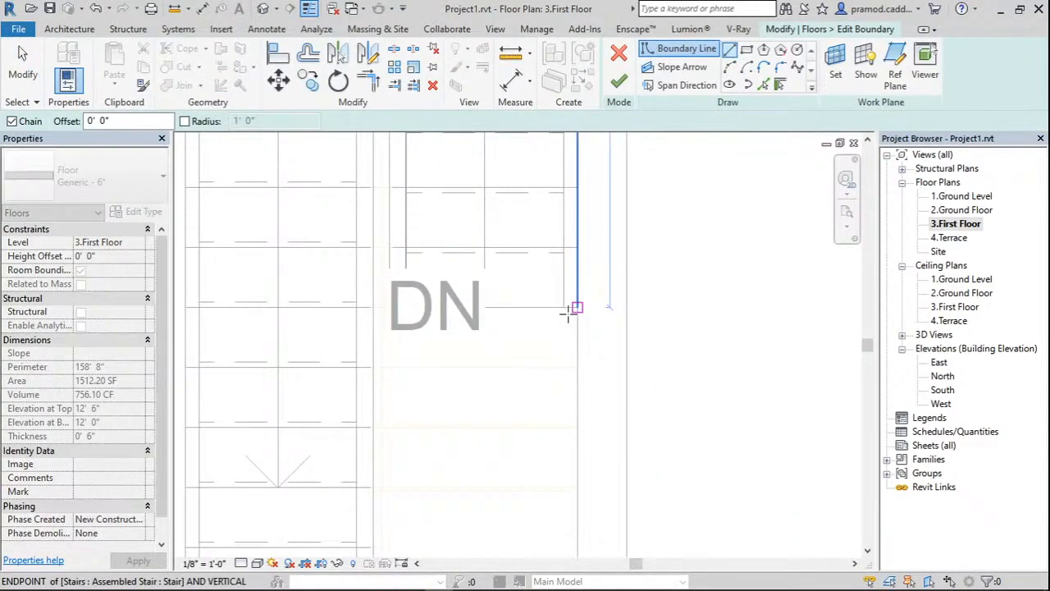
click(569, 312)
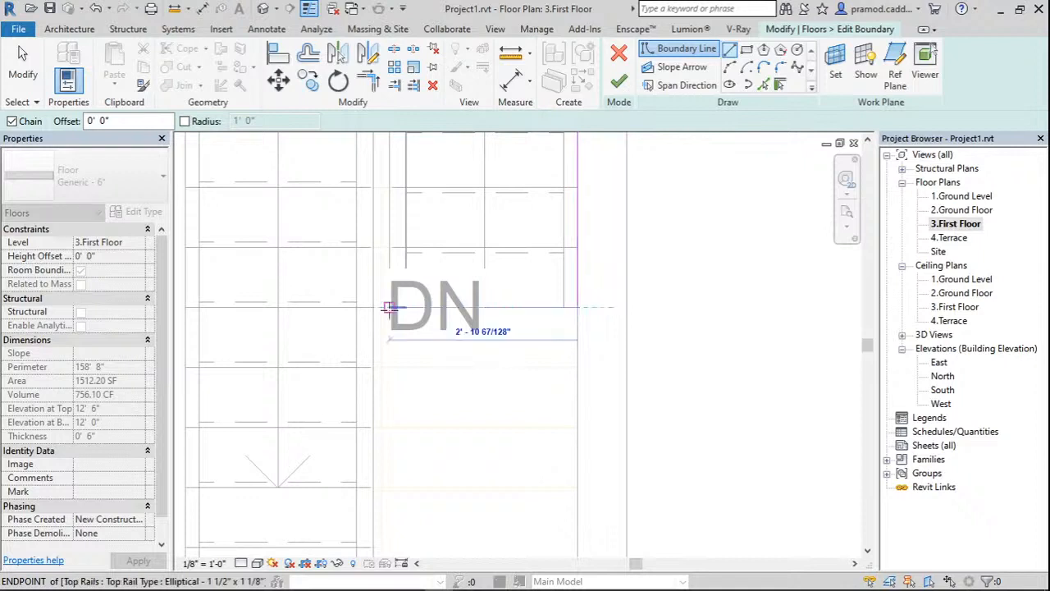
click(389, 307)
Close the opening with a 10'-1" edge along the inner railing, a 3'-2" lower edge and a 17'-11" left edge, and finish the boundary edit.
scroll(389, 308, down, 3)
middle_drag(390, 475, 473, 307)
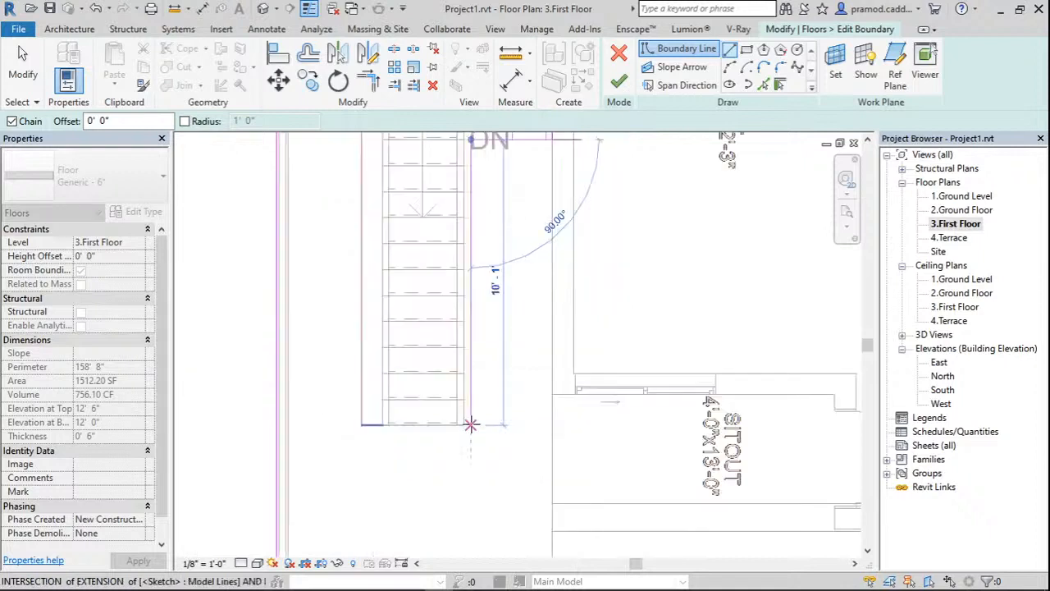
click(470, 425)
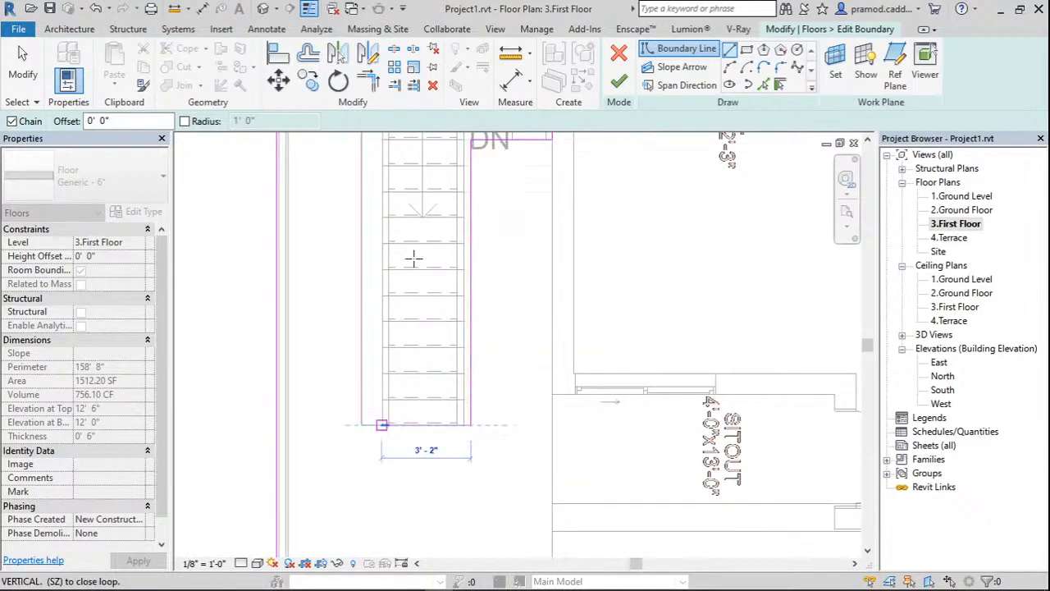
middle_drag(413, 259, 410, 513)
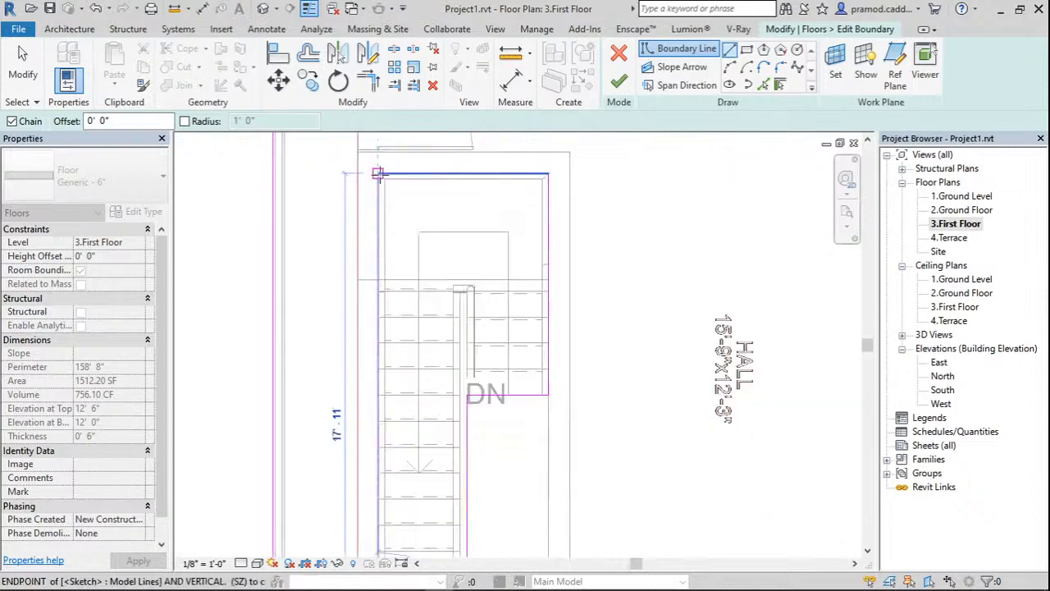
click(378, 174)
click(618, 81)
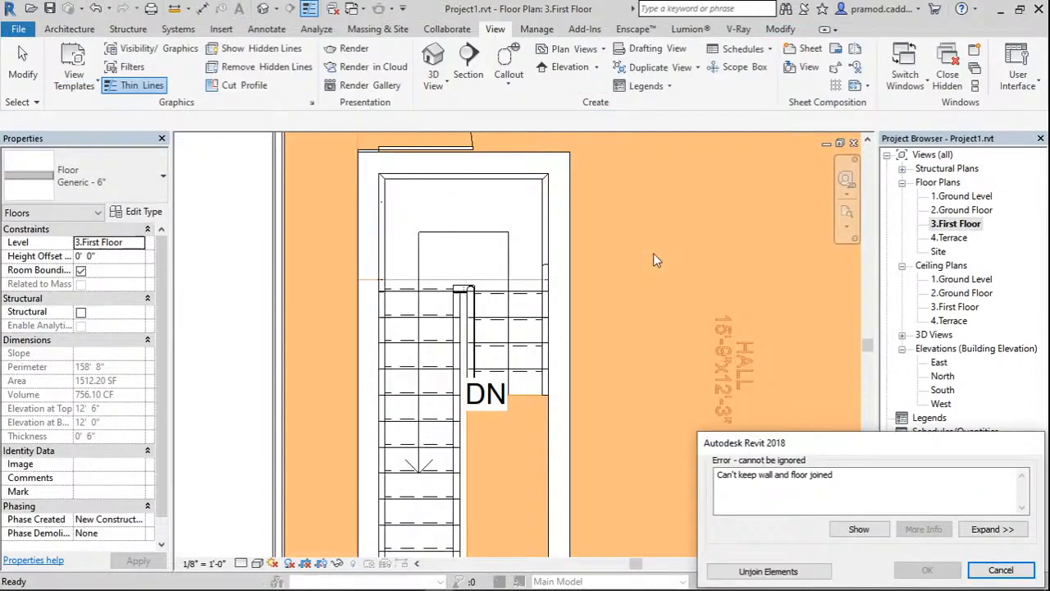
key(Escape)
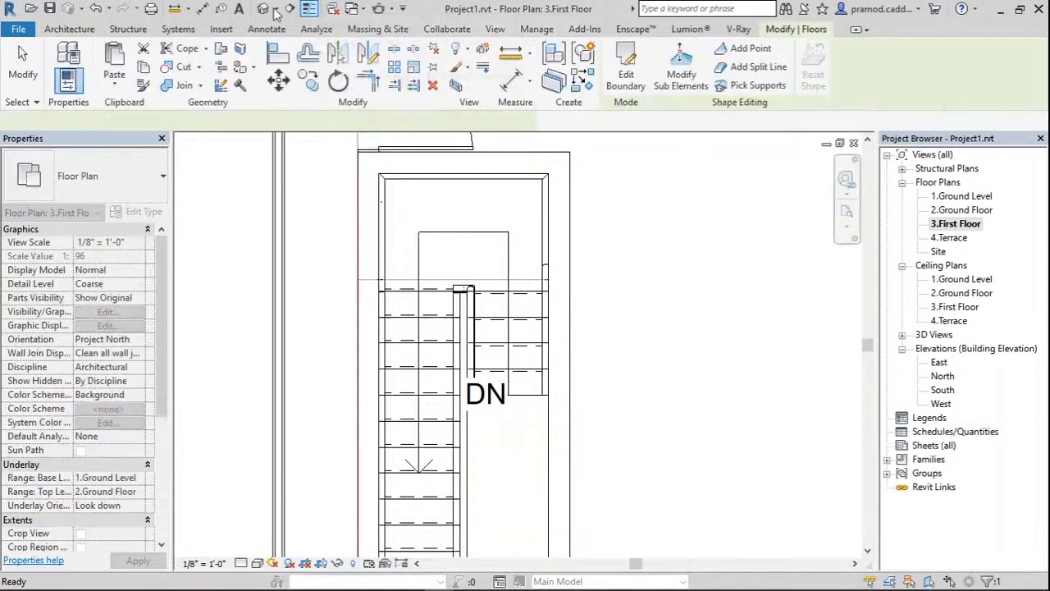
Inspect the stair and the opening in the first floor slab from several sides in the 3D view.
click(264, 9)
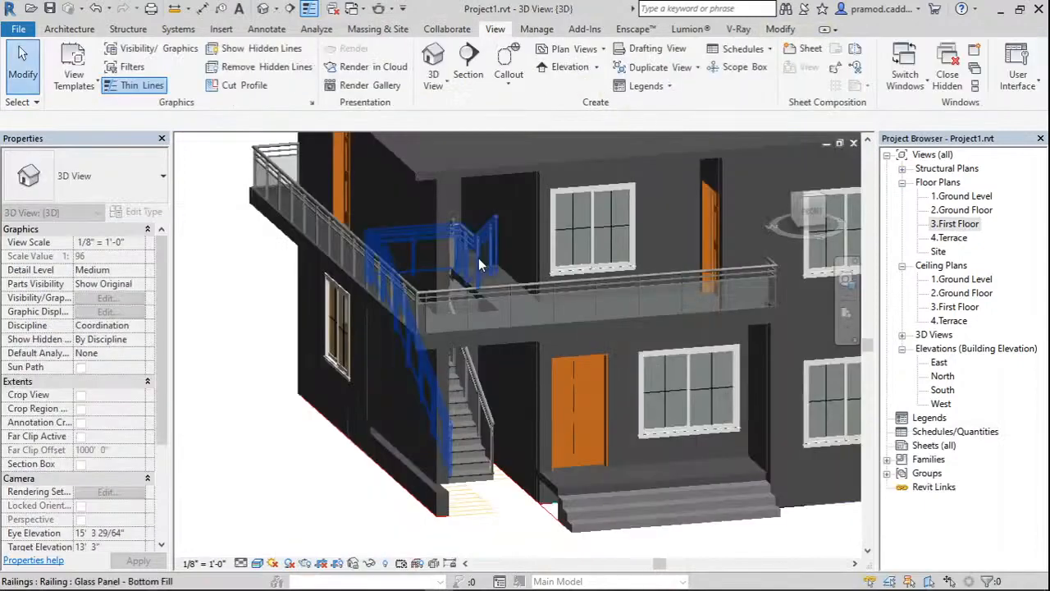
scroll(480, 264, up, 4)
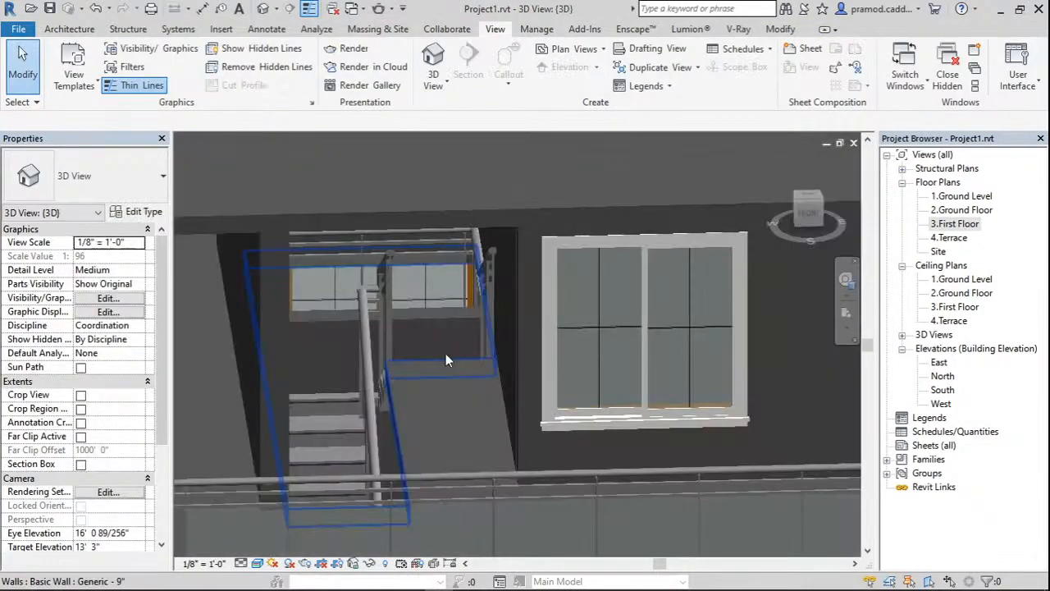
click(446, 359)
shift+middle_drag(446, 359, 354, 386)
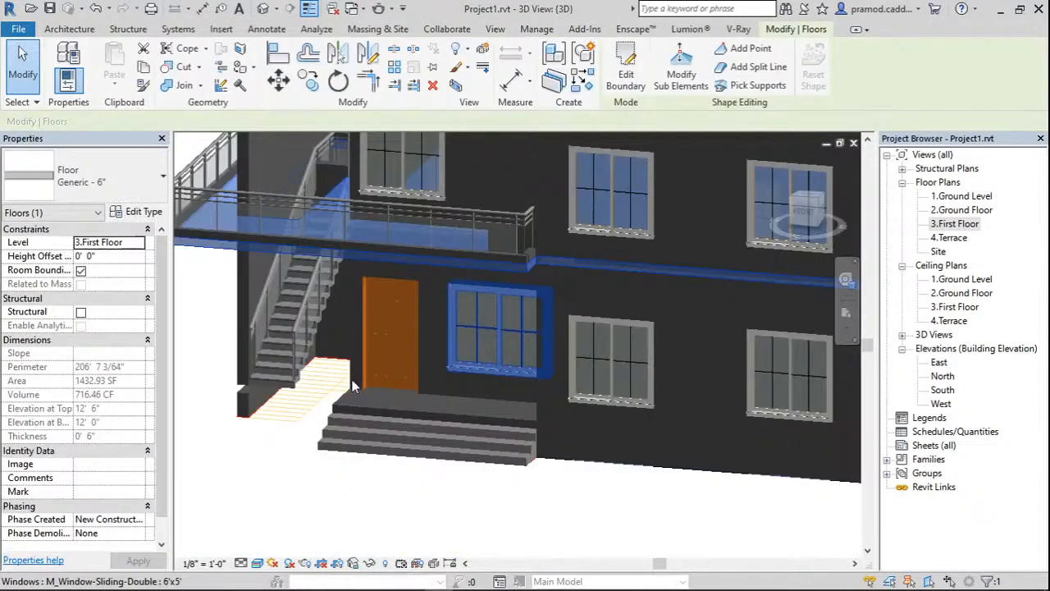
key(Escape)
Edit the ground floor slab's boundary and align its recessed edge under the stair with the end face of the outer wall.
scroll(354, 386, up, 3)
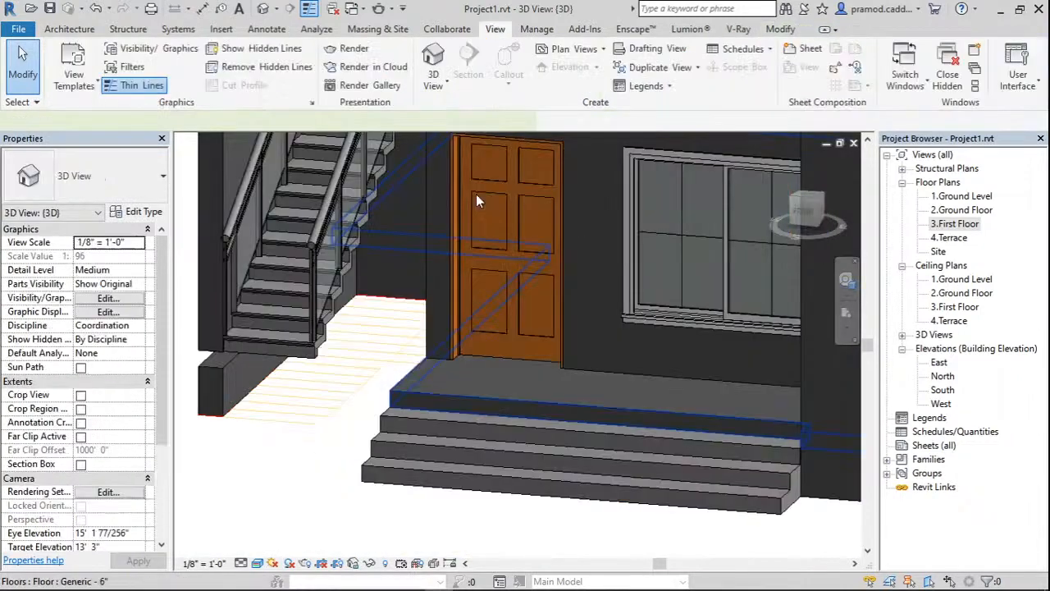
double_click(477, 198)
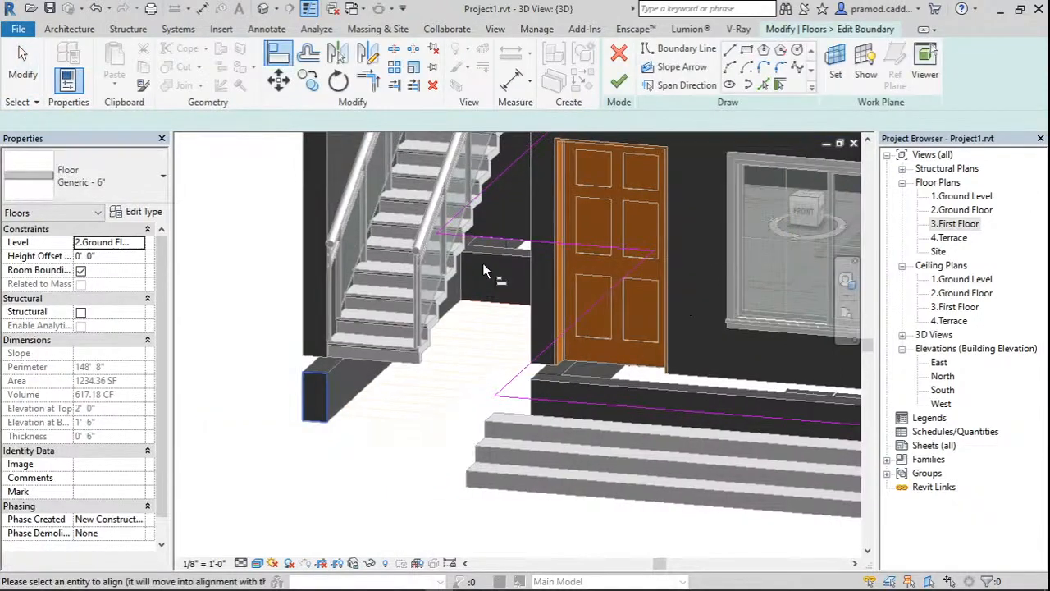
click(482, 237)
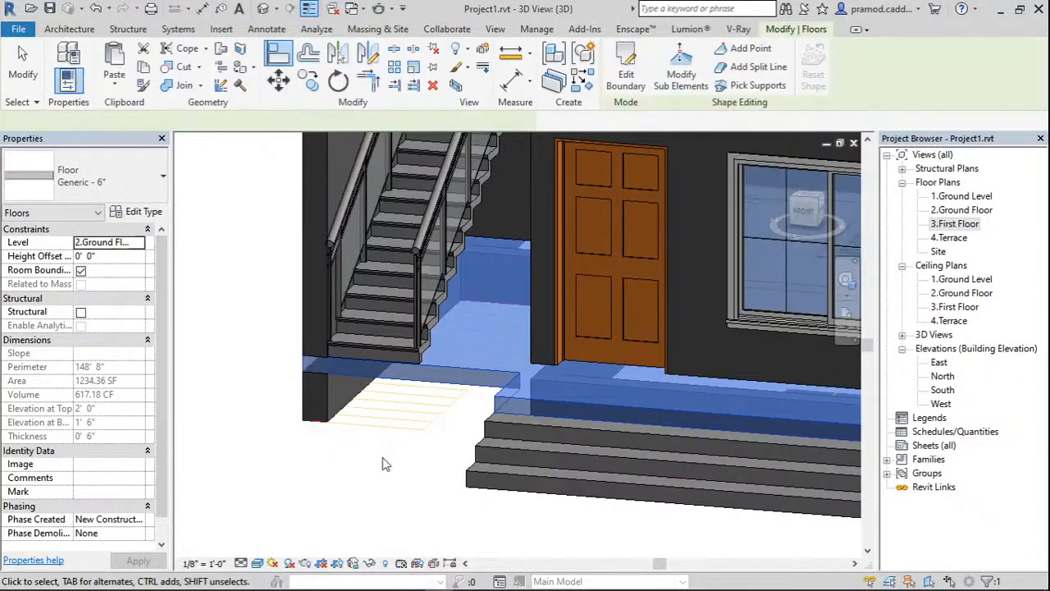
click(386, 465)
Open the in-place model of the entrance steps for editing and turn the 3D view to the left side.
scroll(548, 440, down, 5)
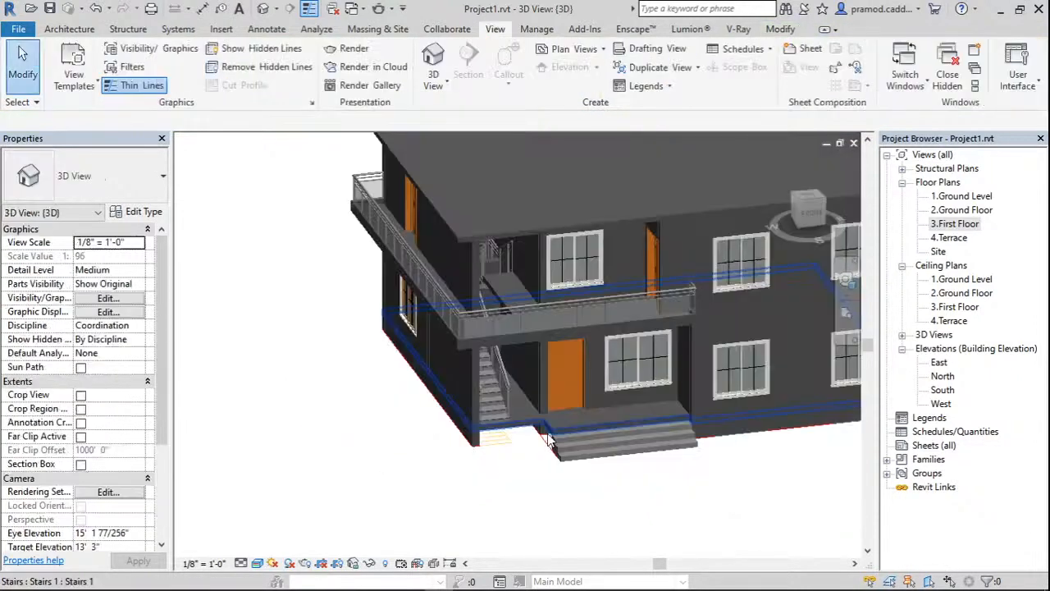
click(548, 441)
scroll(548, 440, up, 3)
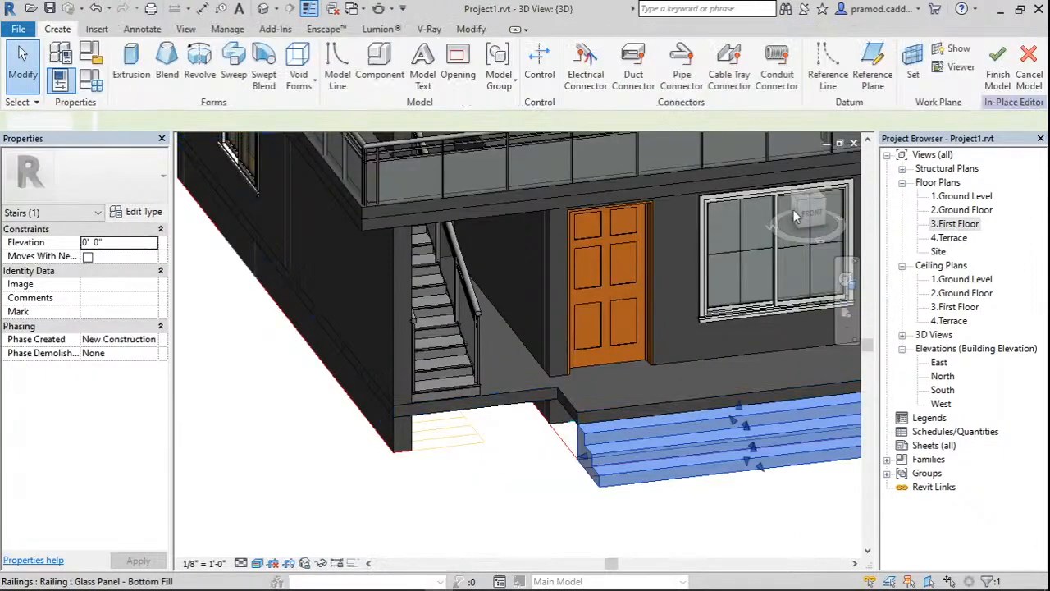
click(793, 215)
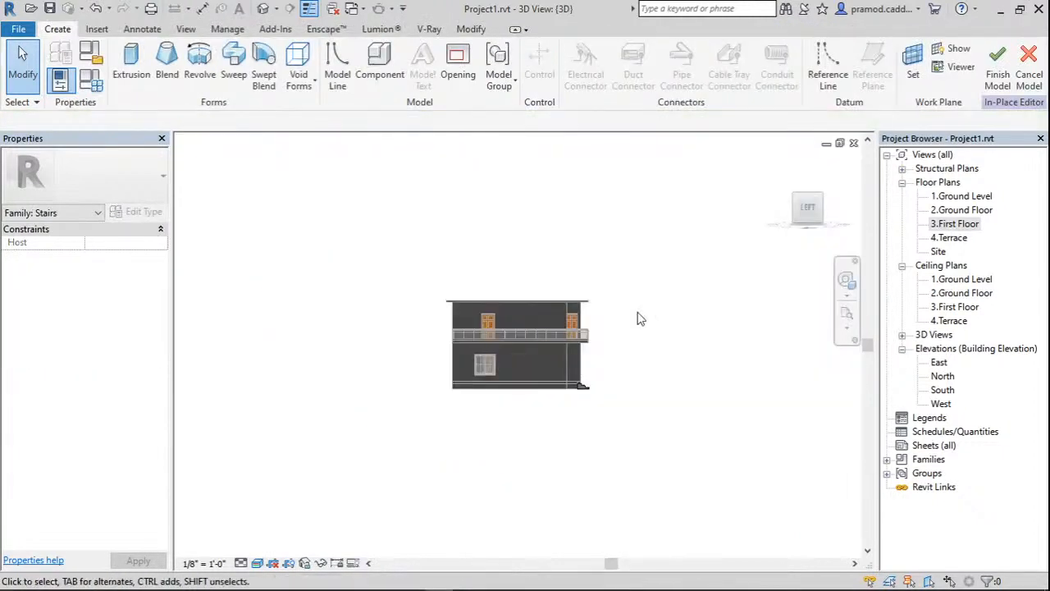
Start a solid extrusion for the new entry steps and choose to set its work plane by picking a plane.
click(127, 61)
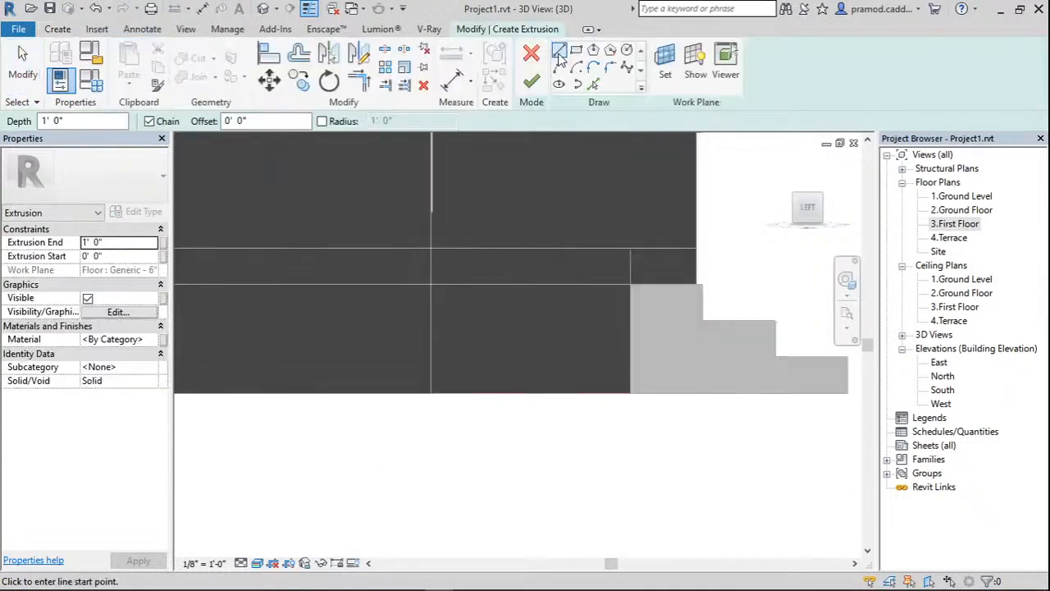
click(485, 285)
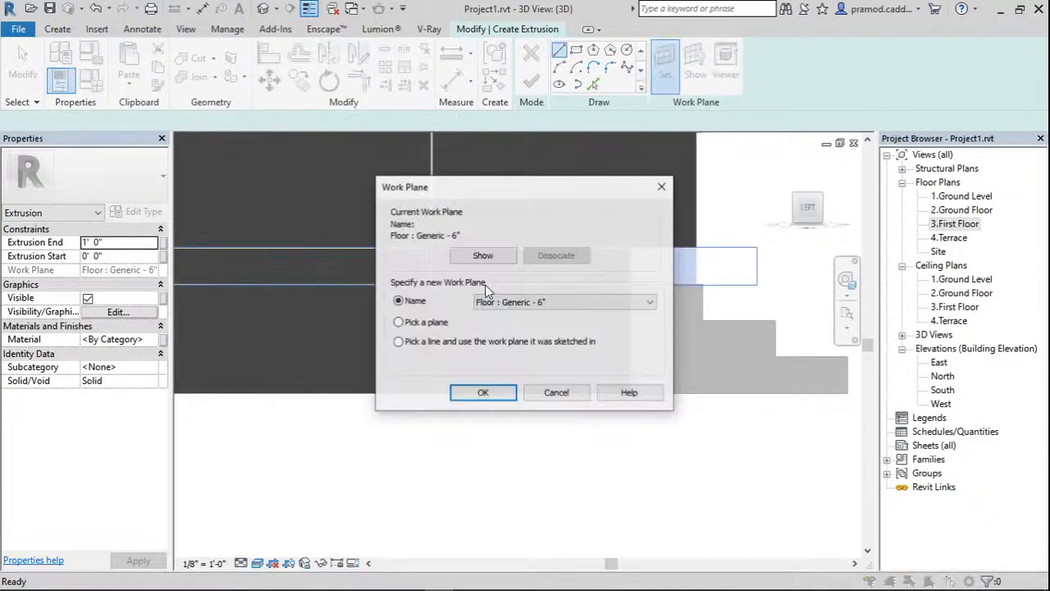
key(Return)
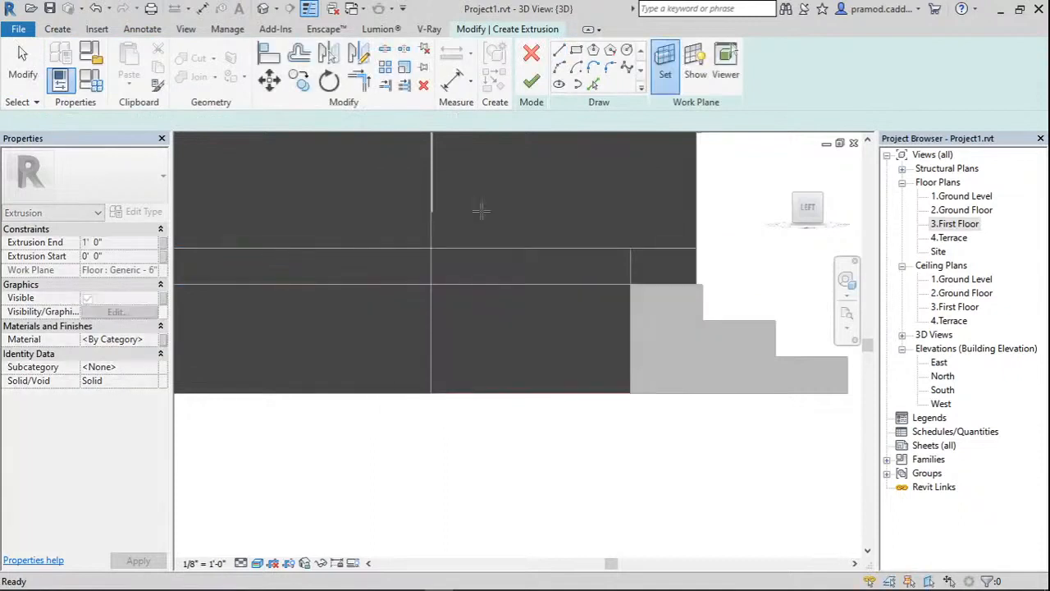
Draw a closed three-step profile with 6" risers, descending from the slab's underside to the wall base and back up along the wall edge.
click(515, 286)
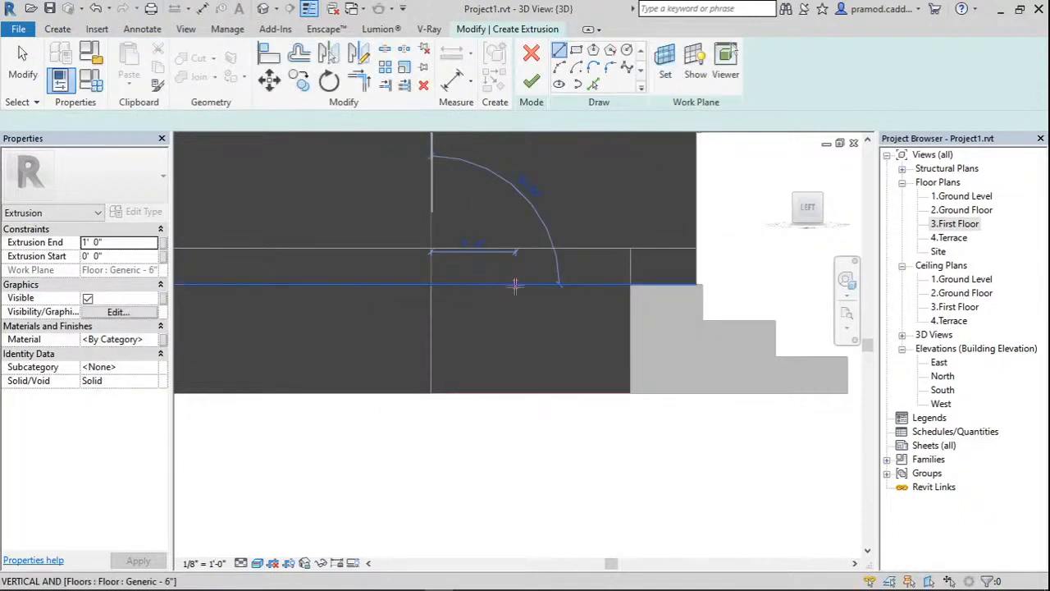
click(504, 284)
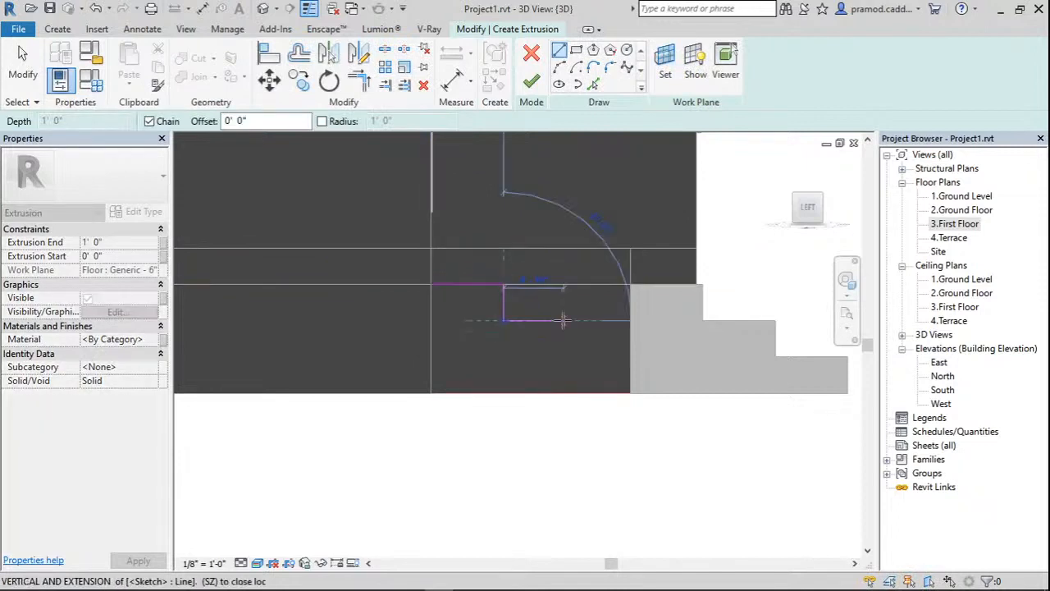
click(575, 320)
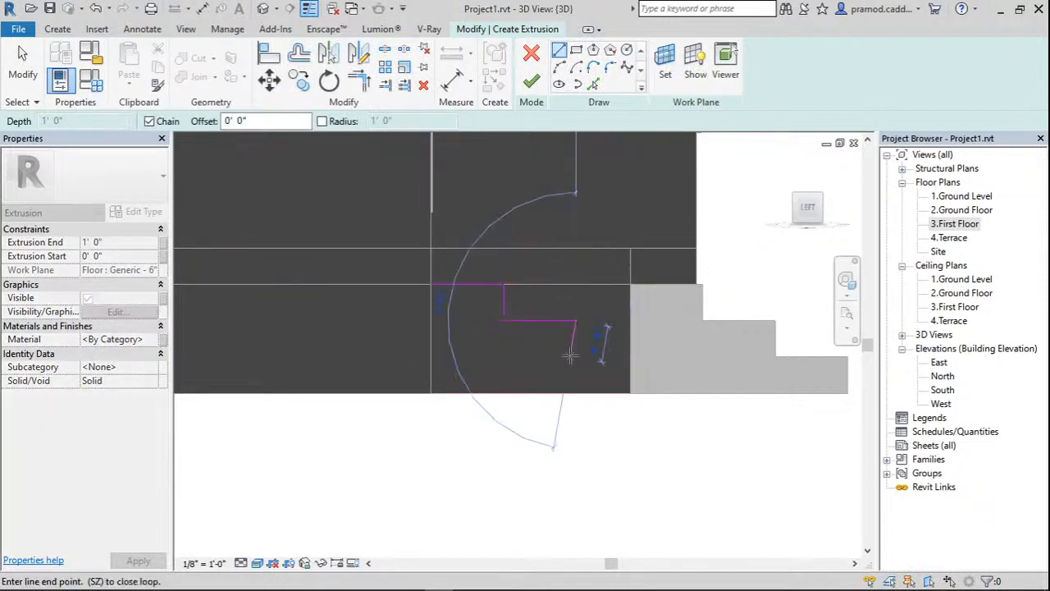
click(574, 356)
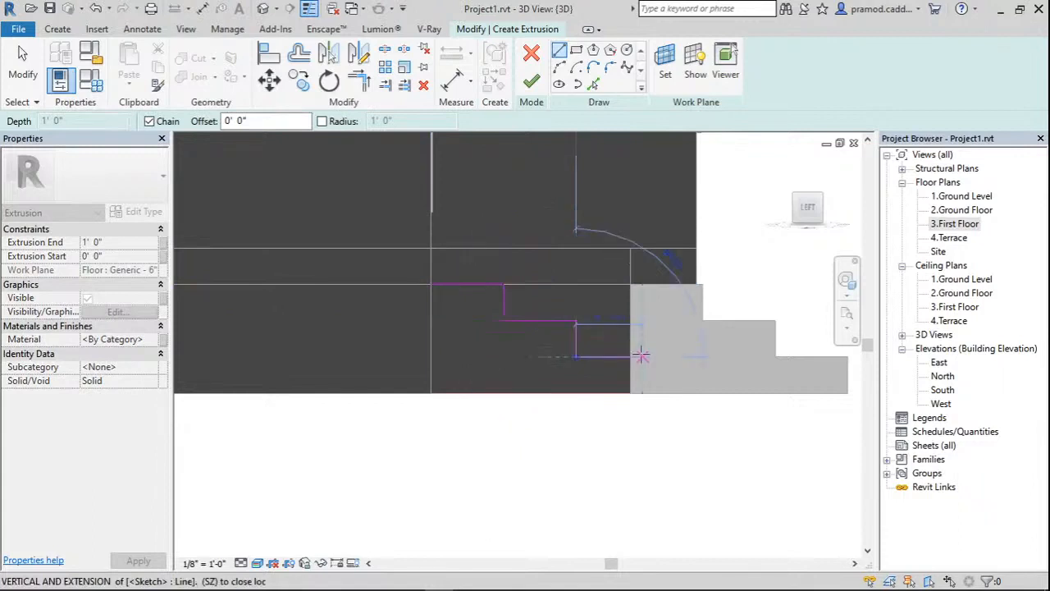
click(647, 356)
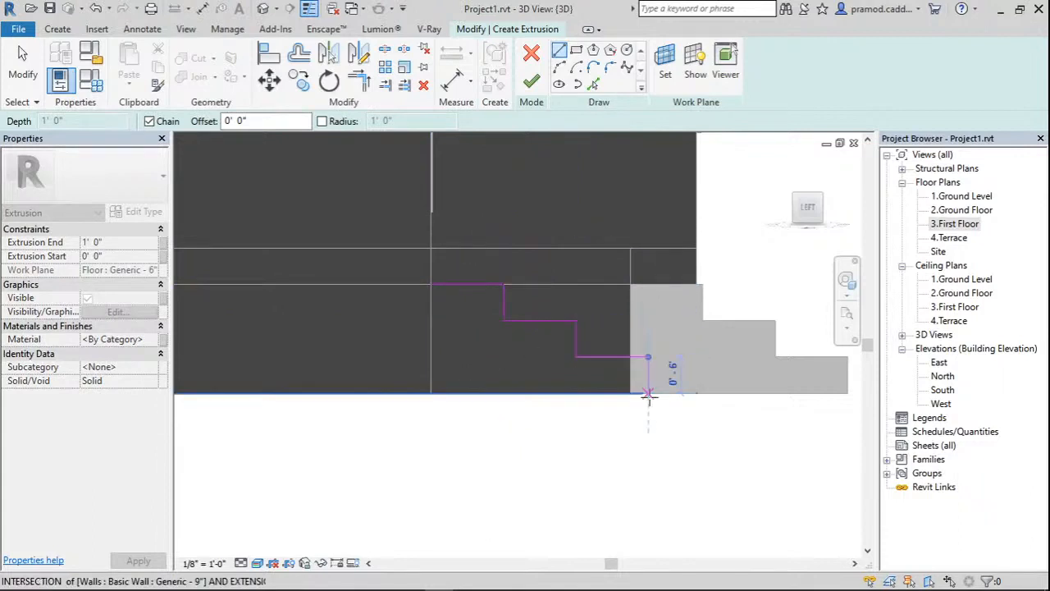
click(648, 393)
click(431, 393)
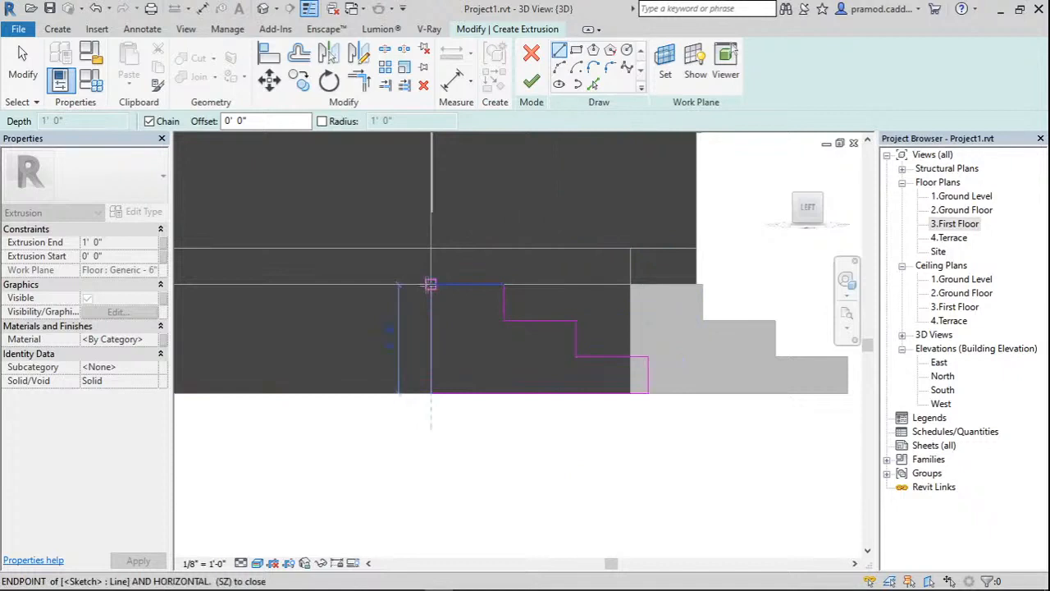
click(430, 284)
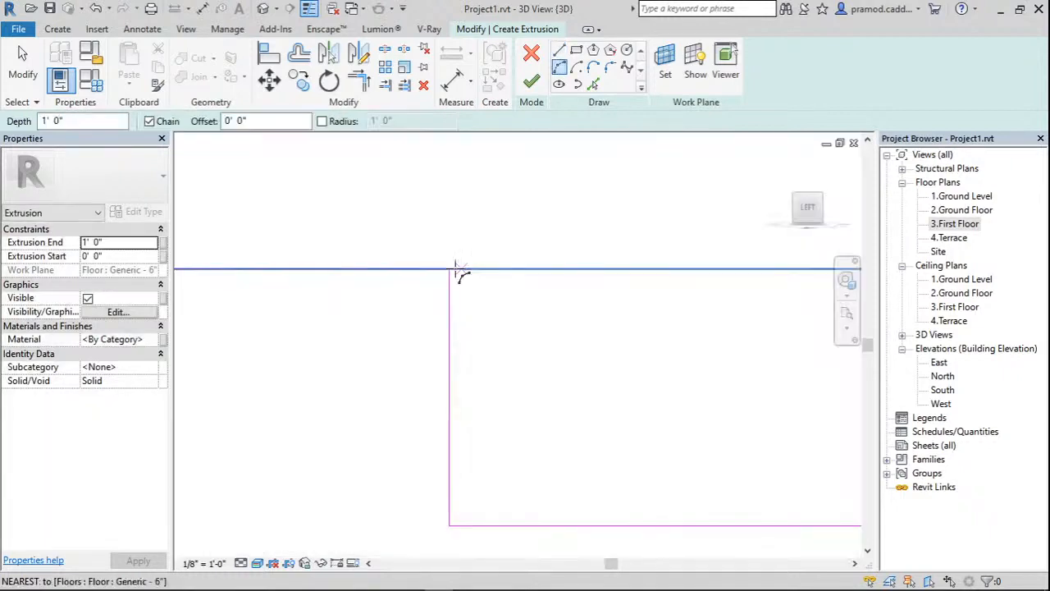
Add semicircular nosings about 1 1/4" high at the front edges of the treads and trim the profile lines to them.
click(456, 268)
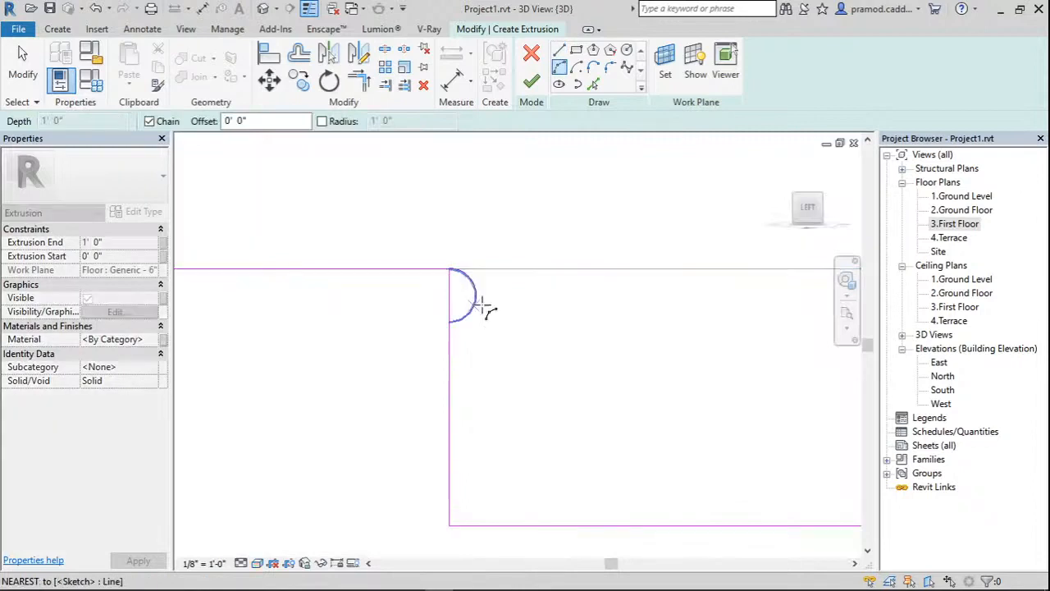
click(481, 305)
scroll(482, 305, down, 5)
scroll(648, 379, up, 2)
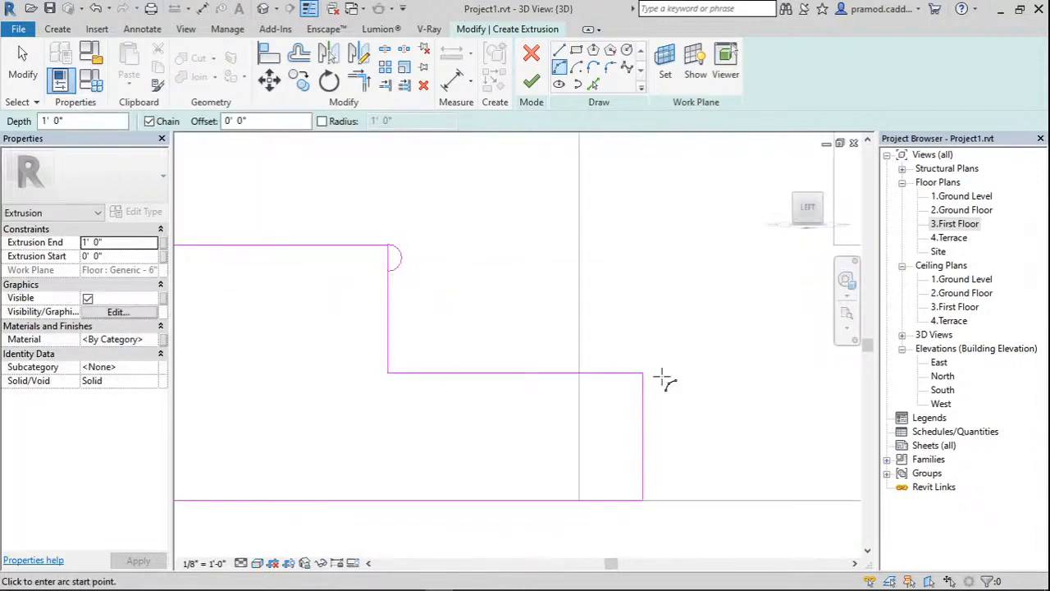
click(643, 399)
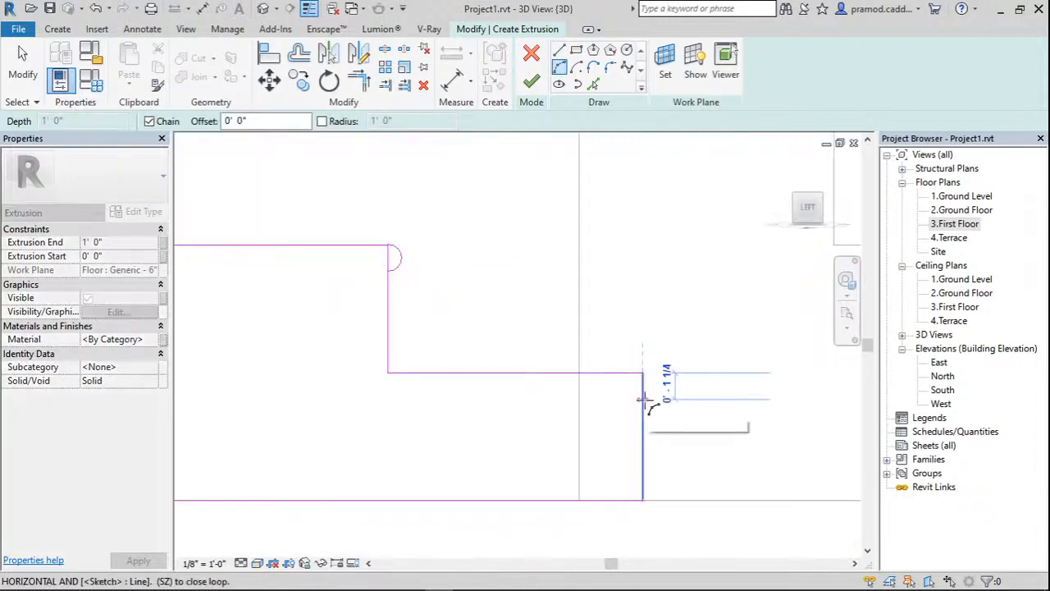
click(643, 400)
key(t)
key(r)
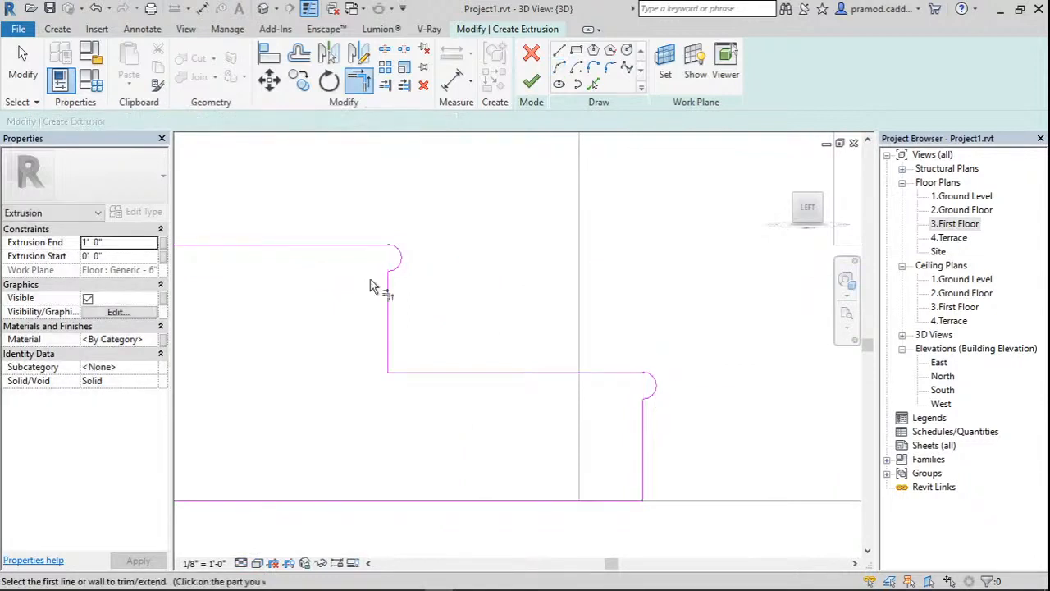
Finish the extrusion and the in-place model, and align the end of the new steps with the outer wall's face.
middle_drag(395, 274, 408, 197)
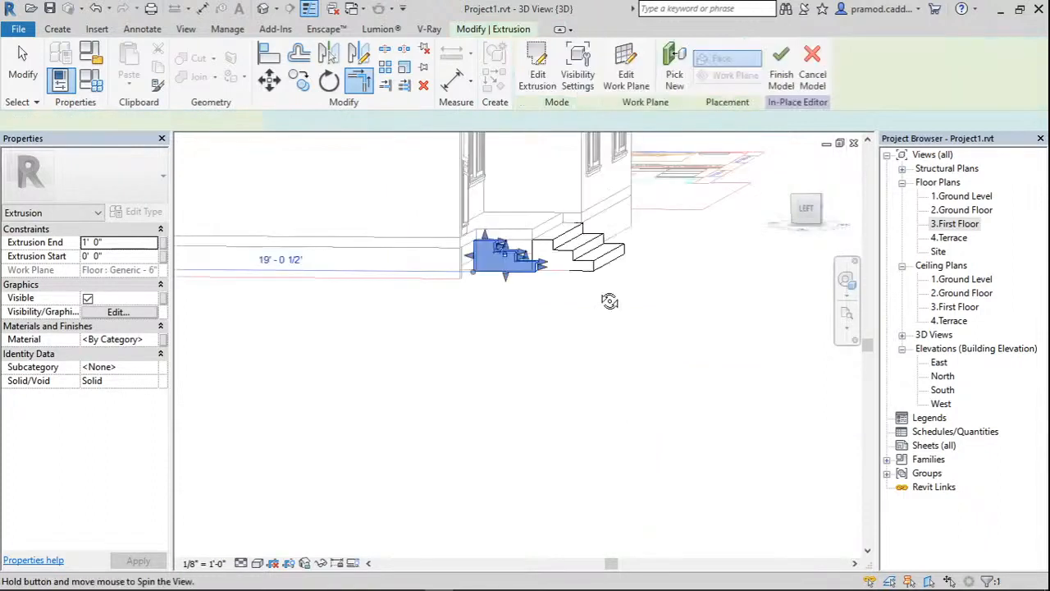
shift+middle_drag(609, 302, 518, 214)
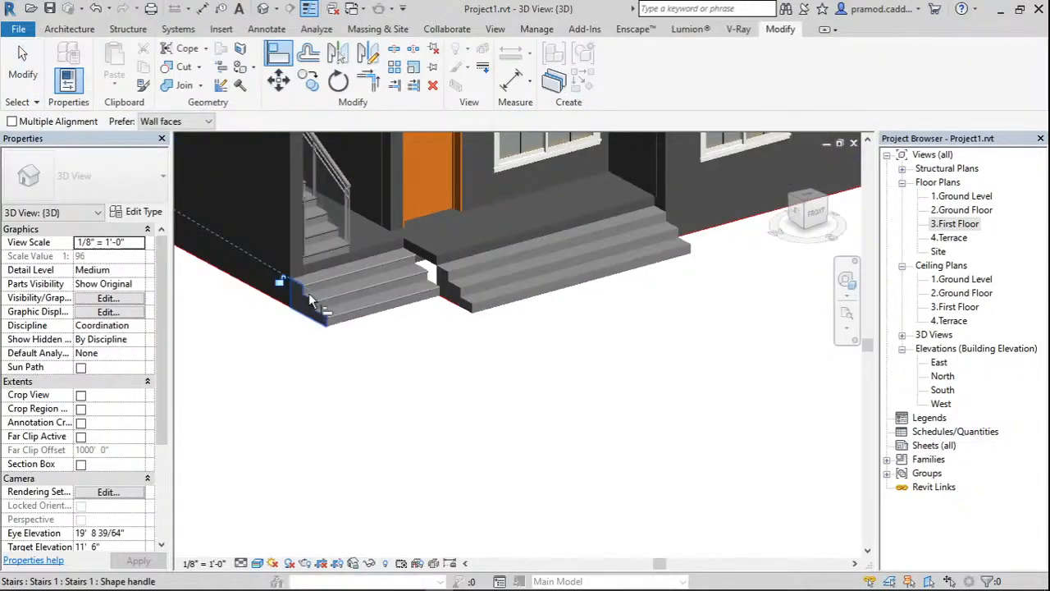
scroll(310, 300, up, 5)
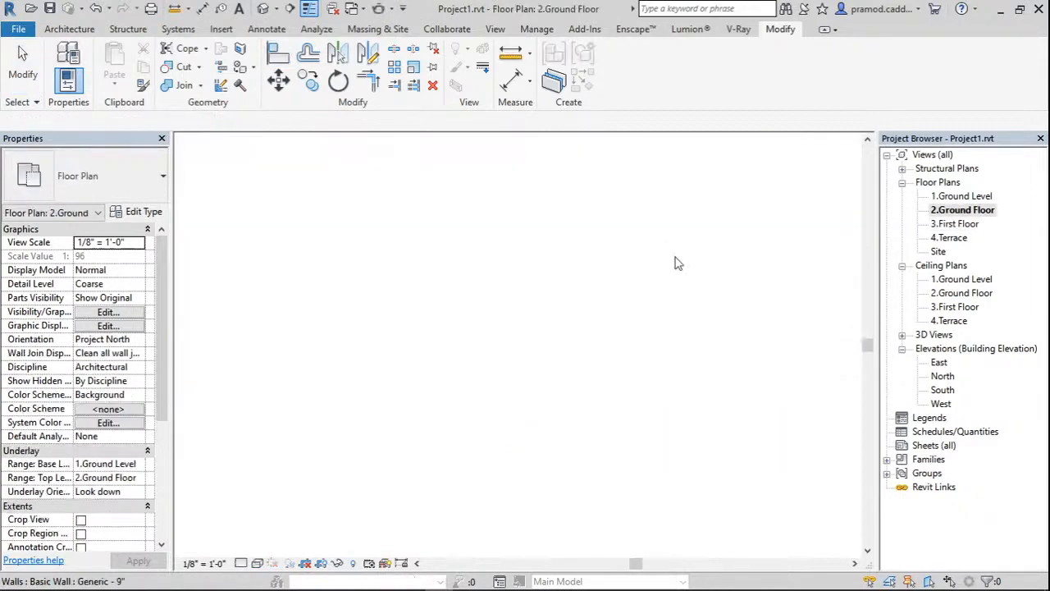
Inspect the new entry steps in the 1.Ground Level floor plan and in the 3D view.
click(961, 196)
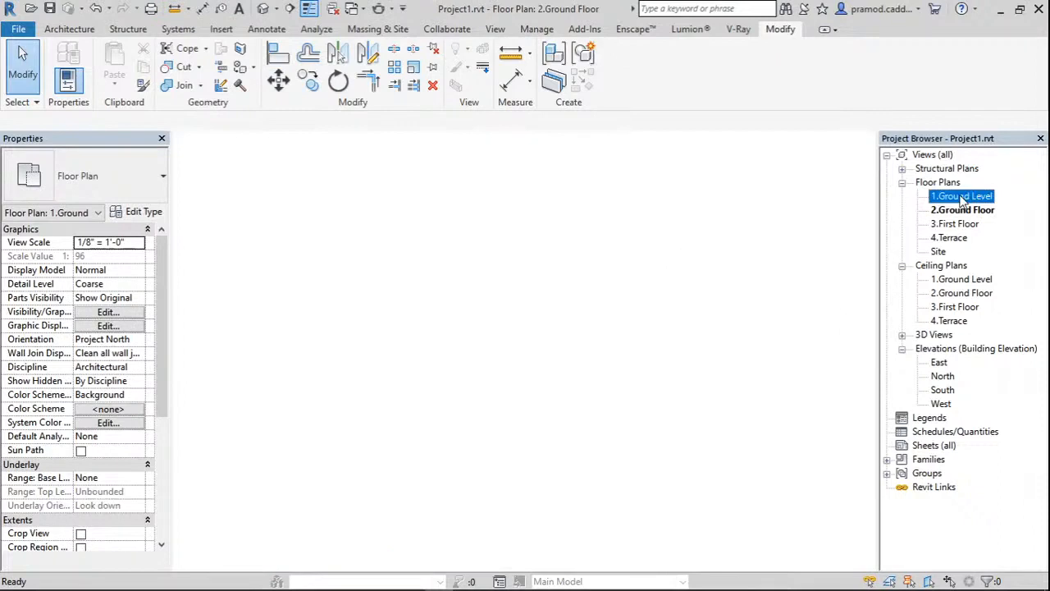
double_click(962, 196)
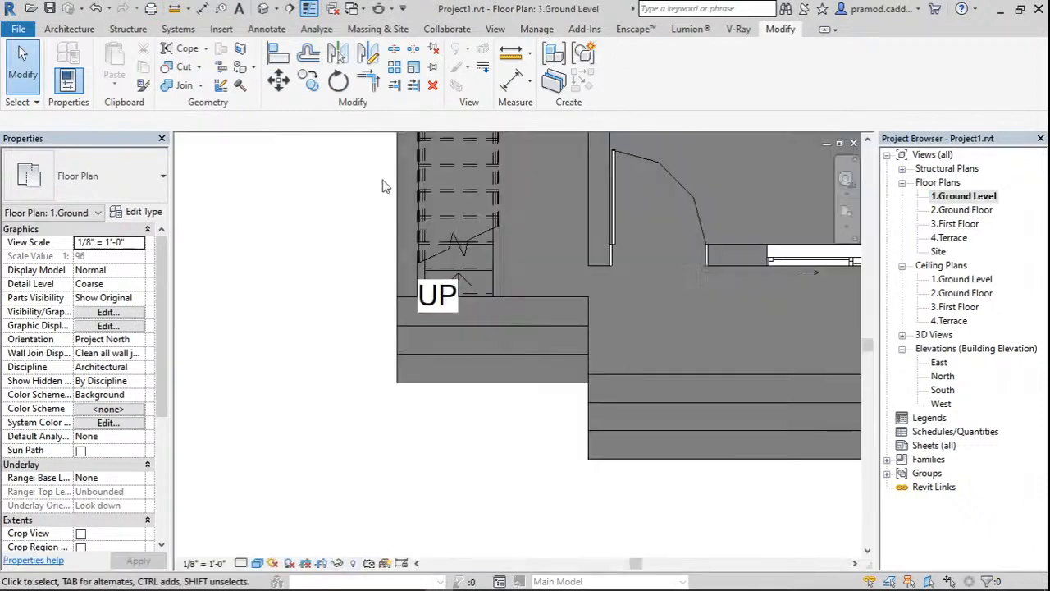
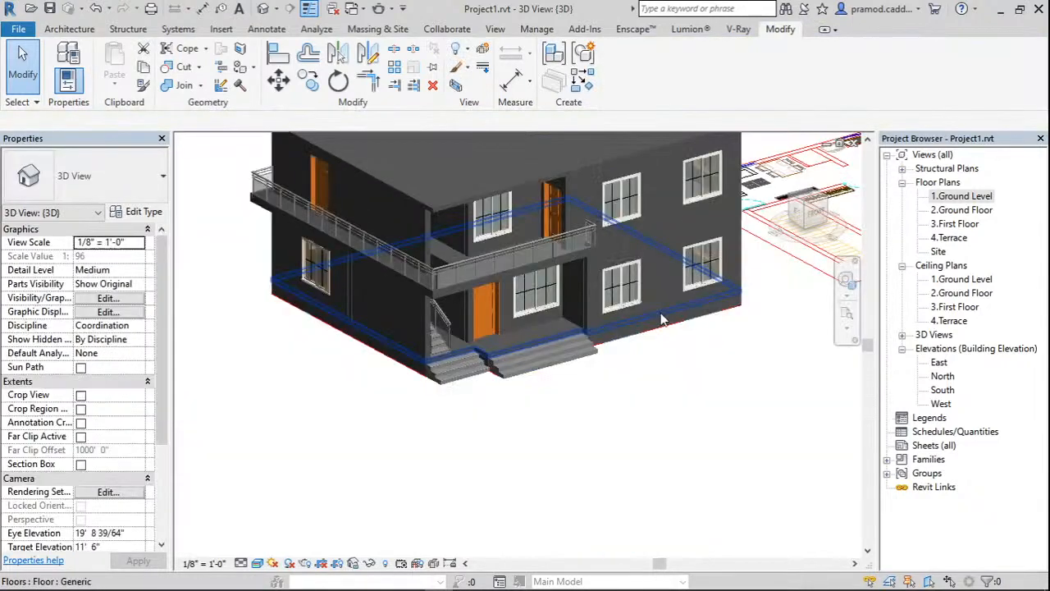
shift+middle_drag(663, 318, 630, 355)
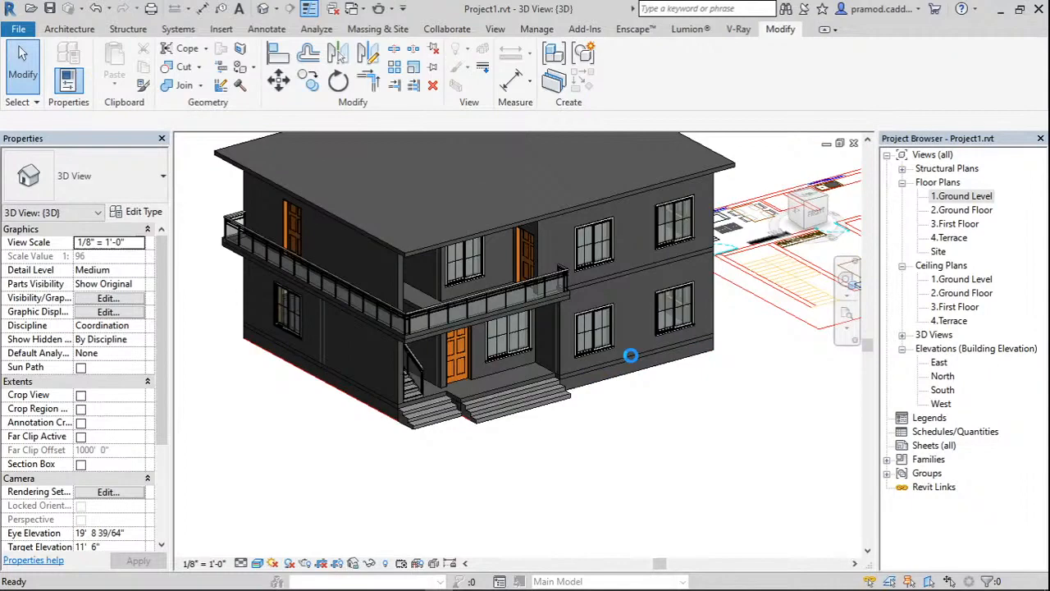
Create an in-place Casework model and pick the outer top edges of the roof slab as a sweep path.
click(617, 176)
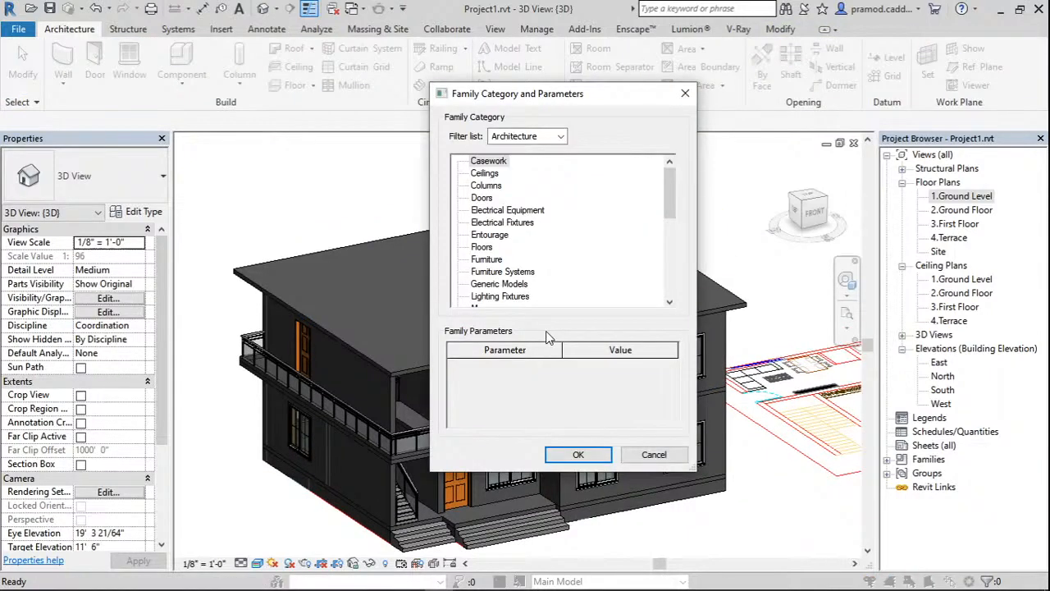
key(Escape)
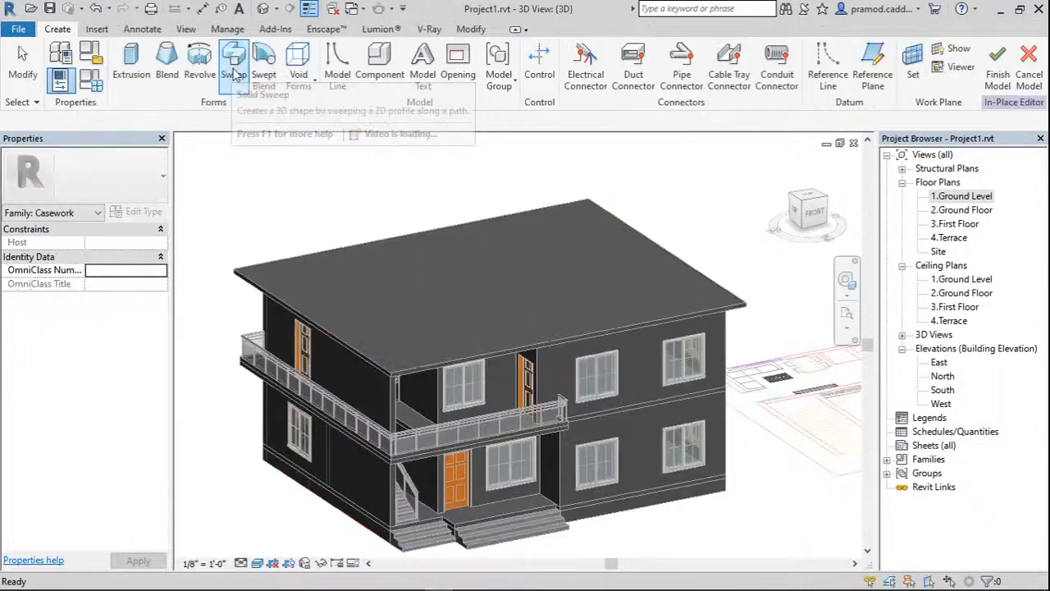
click(234, 74)
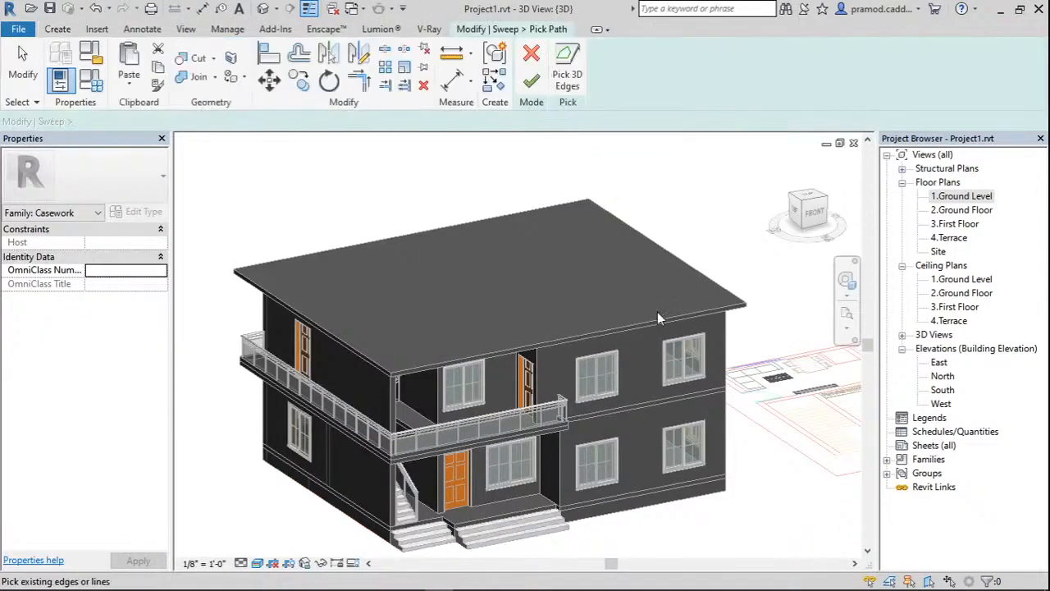
click(489, 219)
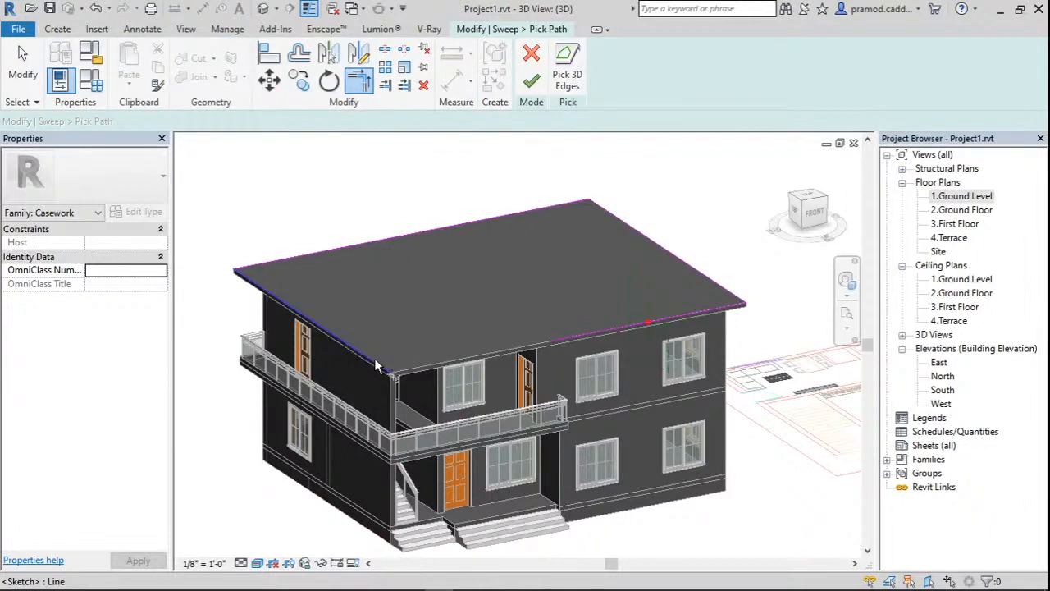
key(Escape)
shift+middle_drag(375, 365, 660, 302)
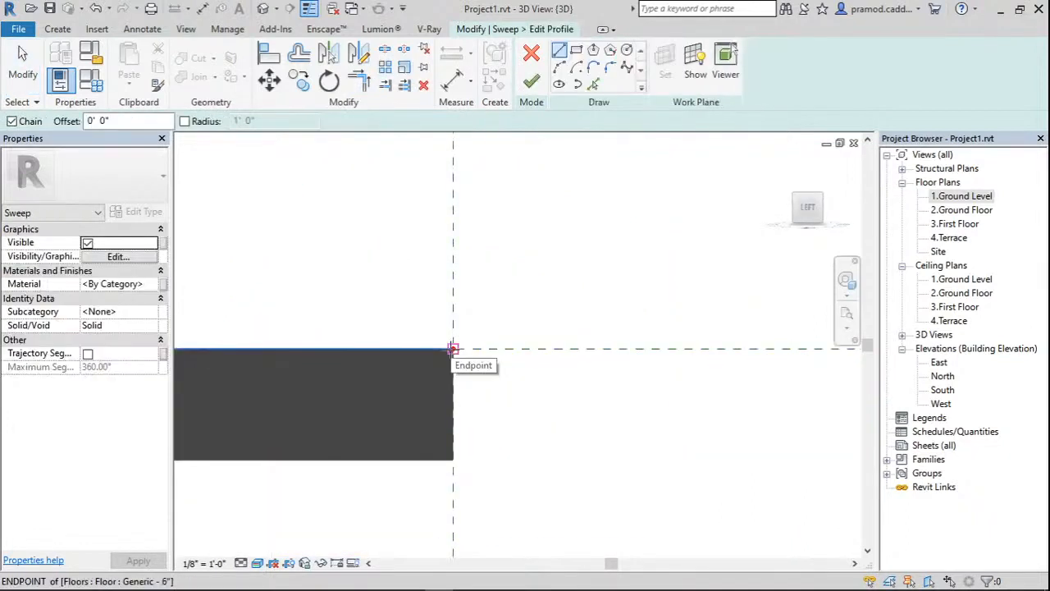
Sketch a closed, stepped sweep profile 6" high and 6" wide with a 3" notch at the roof slab's top corner, and finish the model.
click(452, 348)
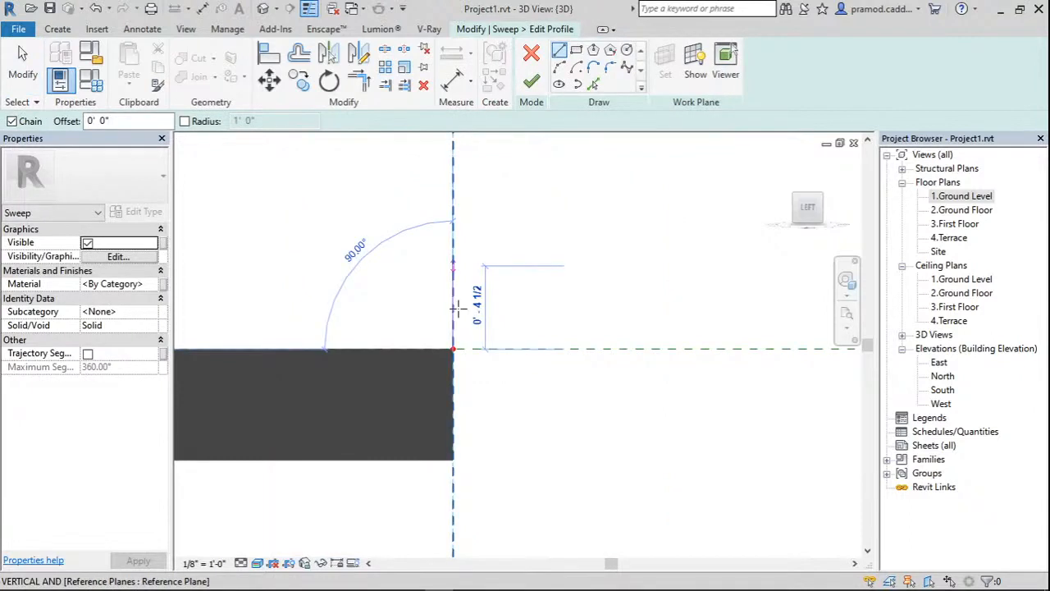
click(453, 460)
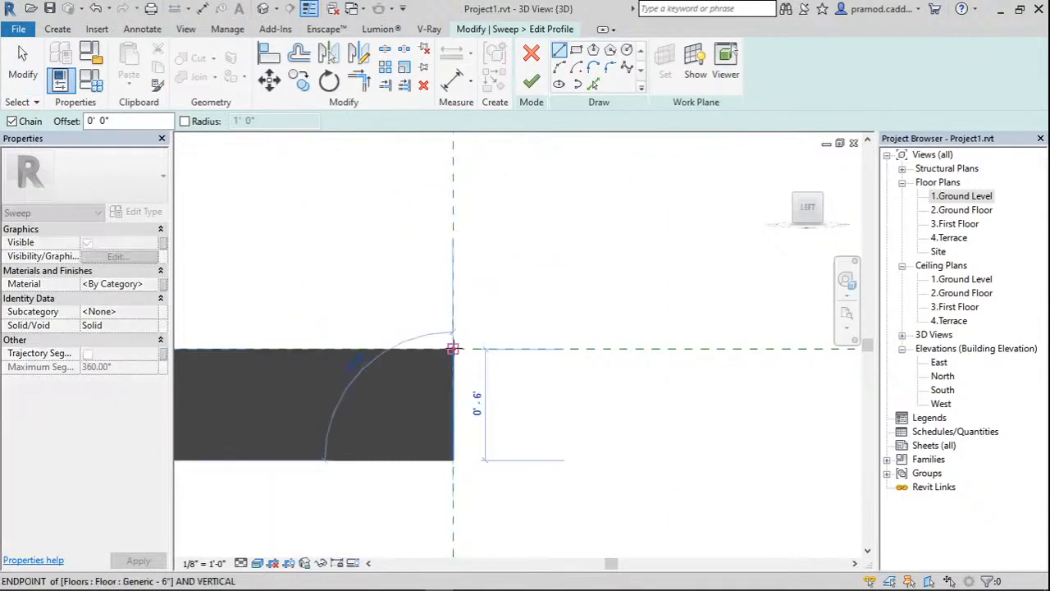
click(453, 348)
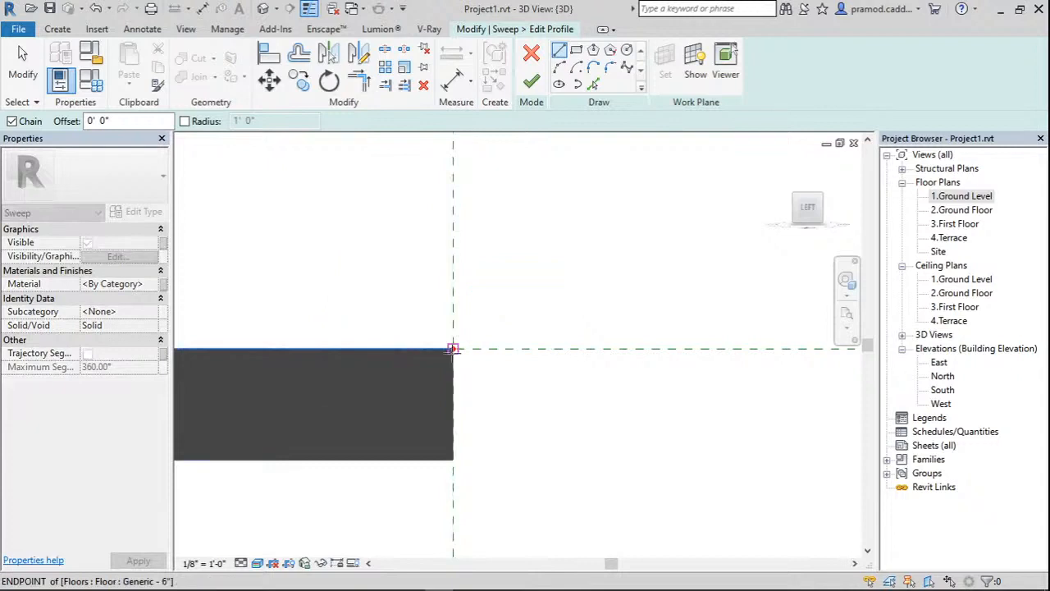
click(452, 237)
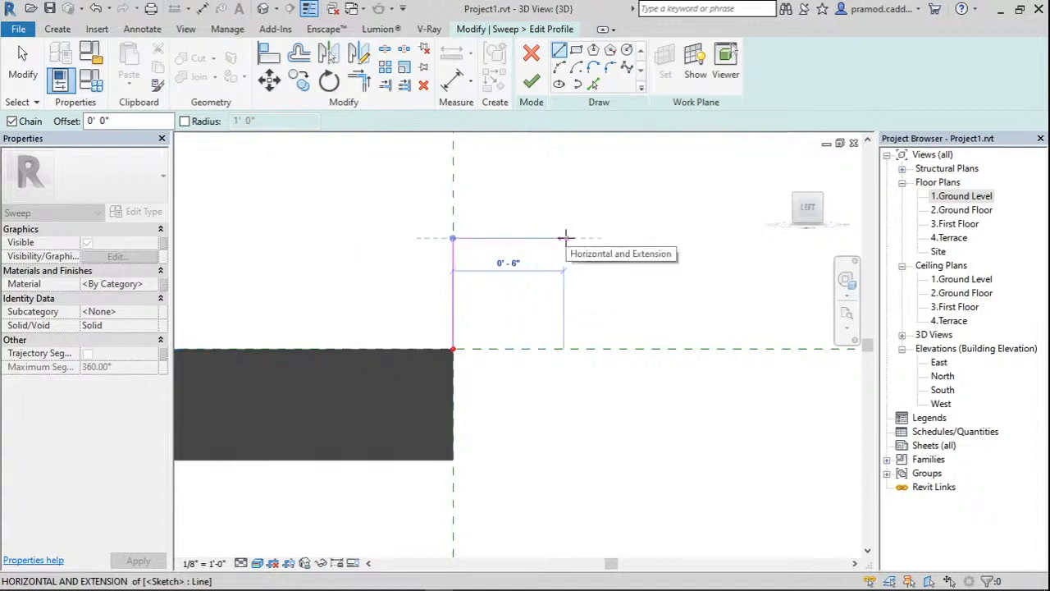
click(563, 238)
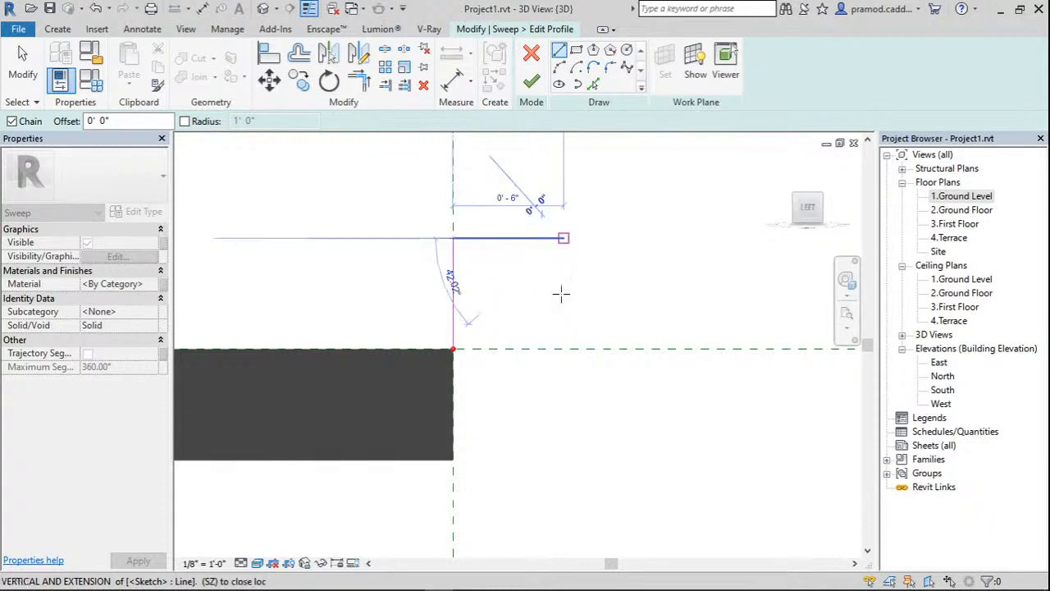
click(561, 293)
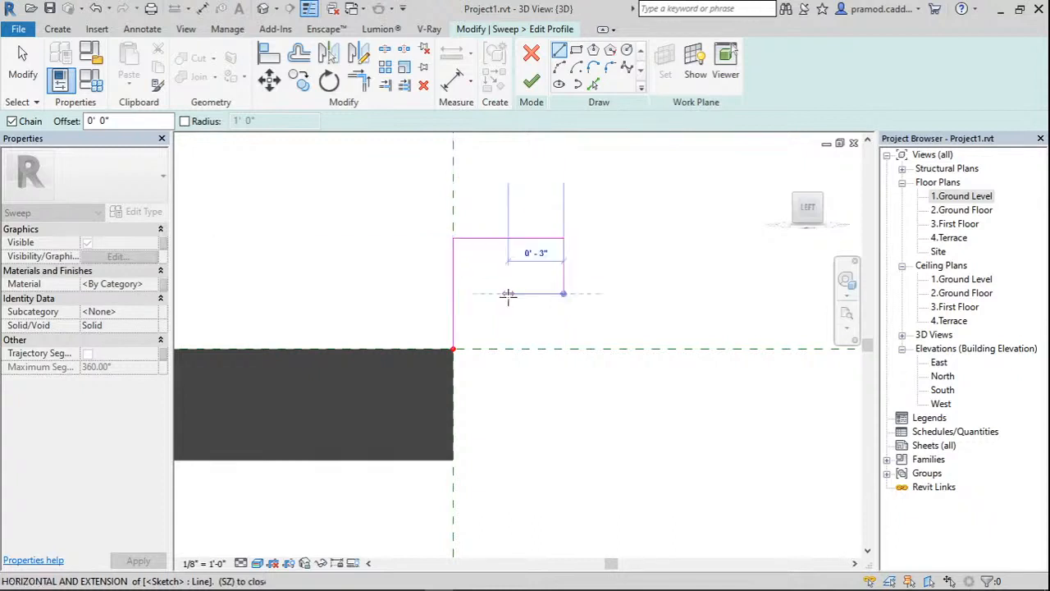
click(508, 293)
click(507, 349)
click(453, 348)
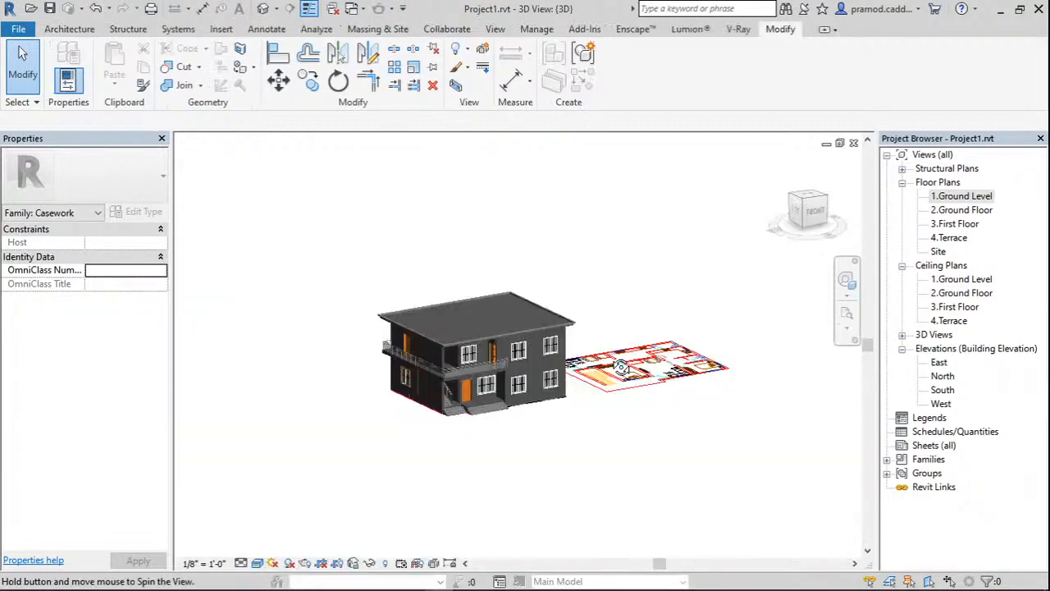
shift+middle_drag(621, 366, 499, 401)
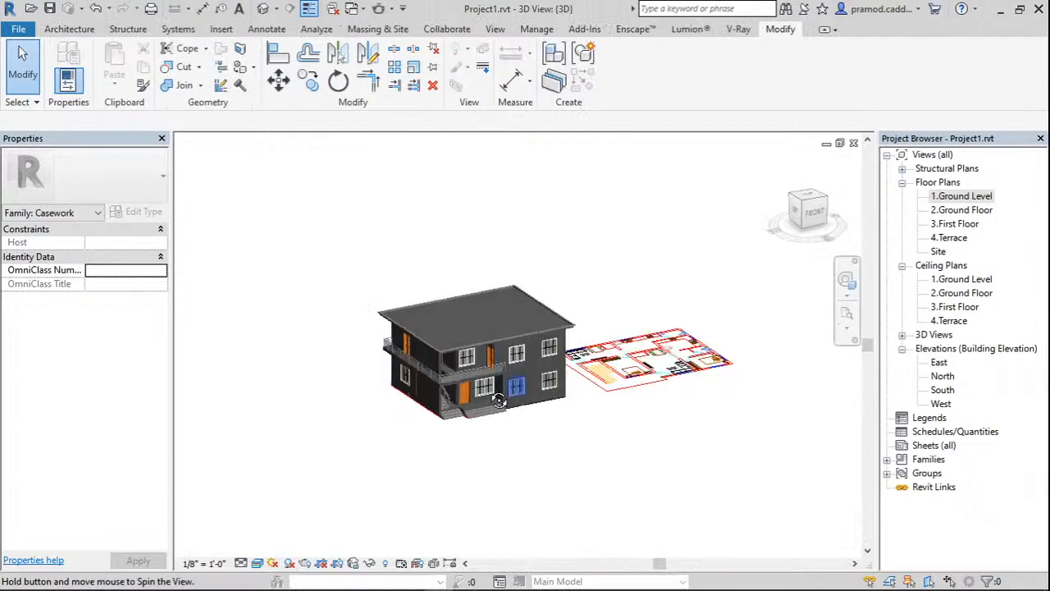
scroll(457, 365, up, 5)
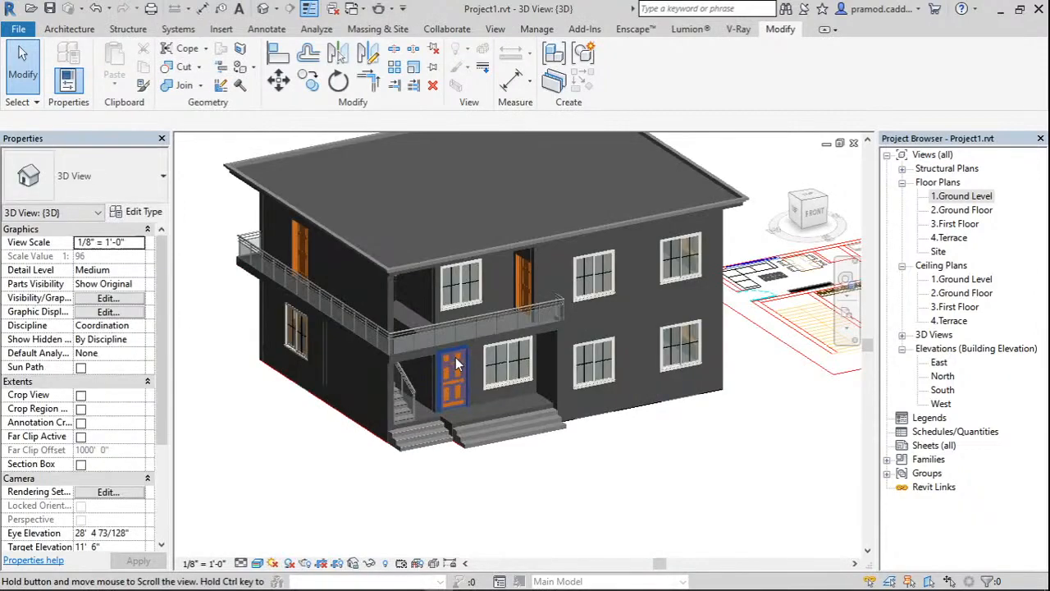
Examine the roof moulding and the house's front and side facades from several angles in the 3D view.
shift+middle_drag(457, 365, 795, 253)
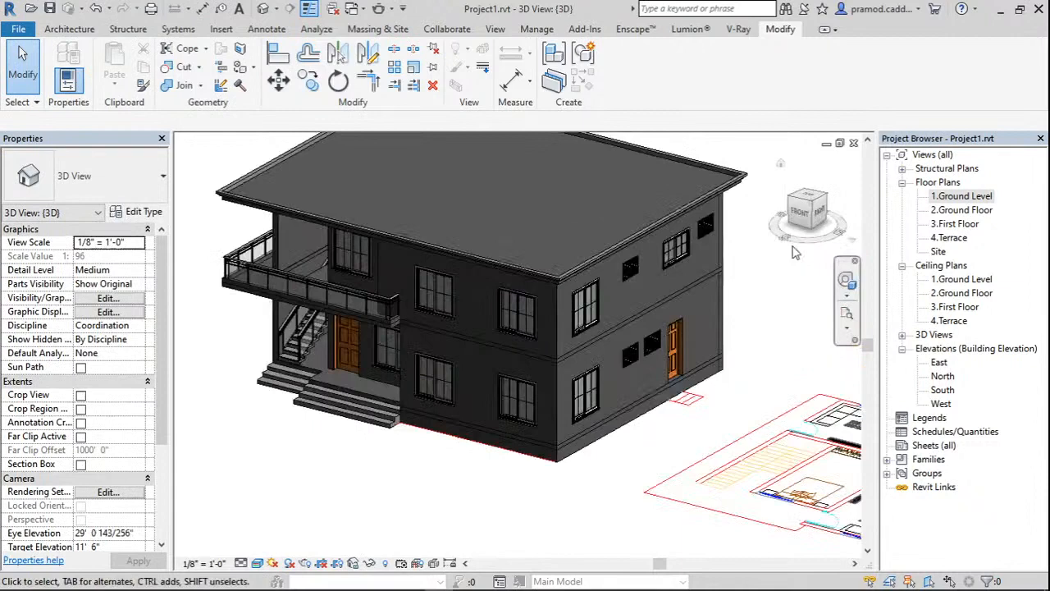
click(798, 205)
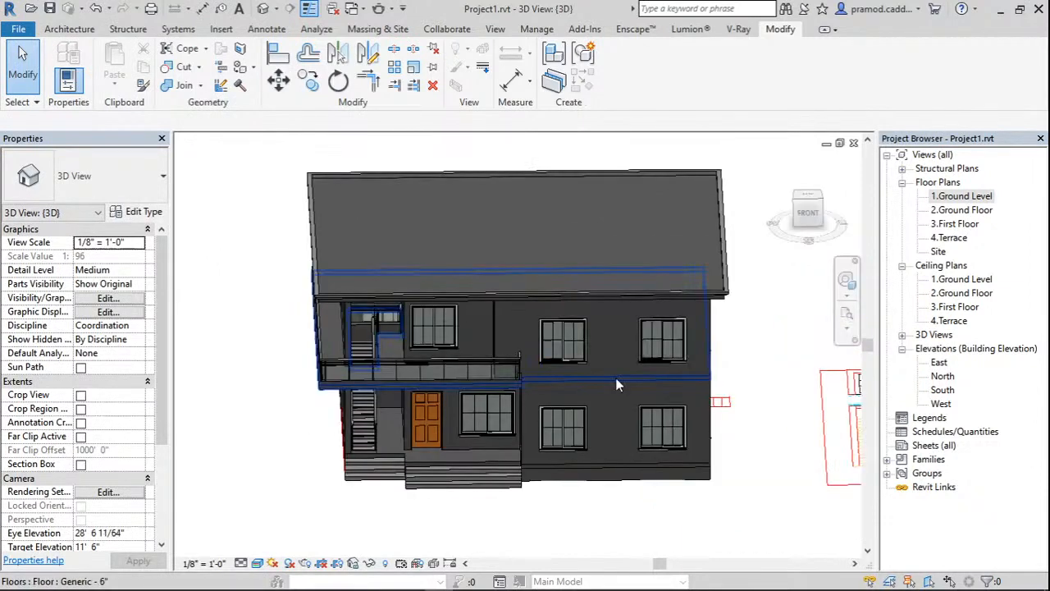
shift+middle_drag(615, 377, 626, 346)
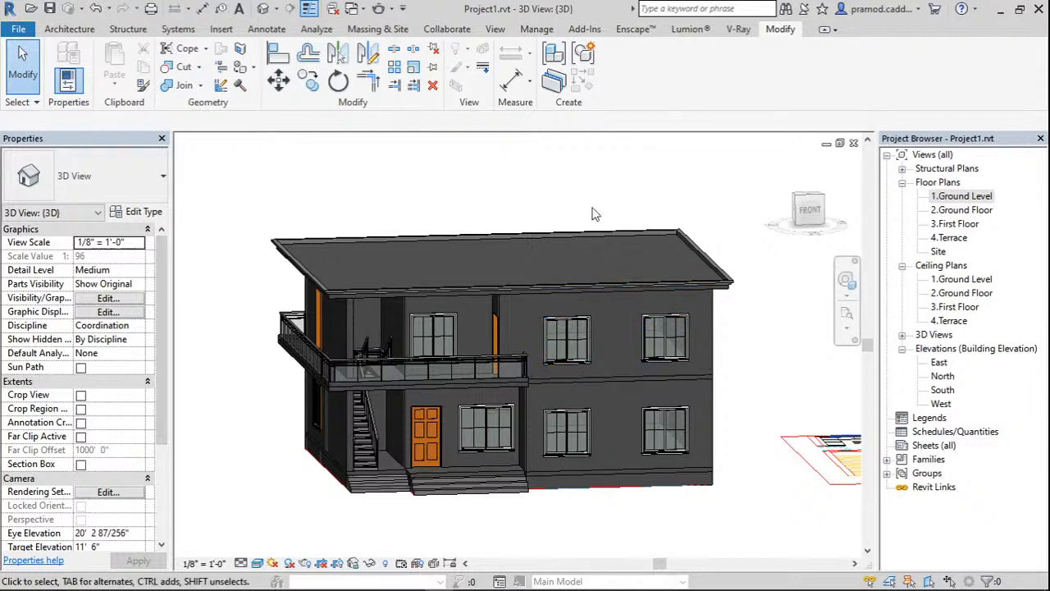
shift+middle_drag(595, 214, 595, 334)
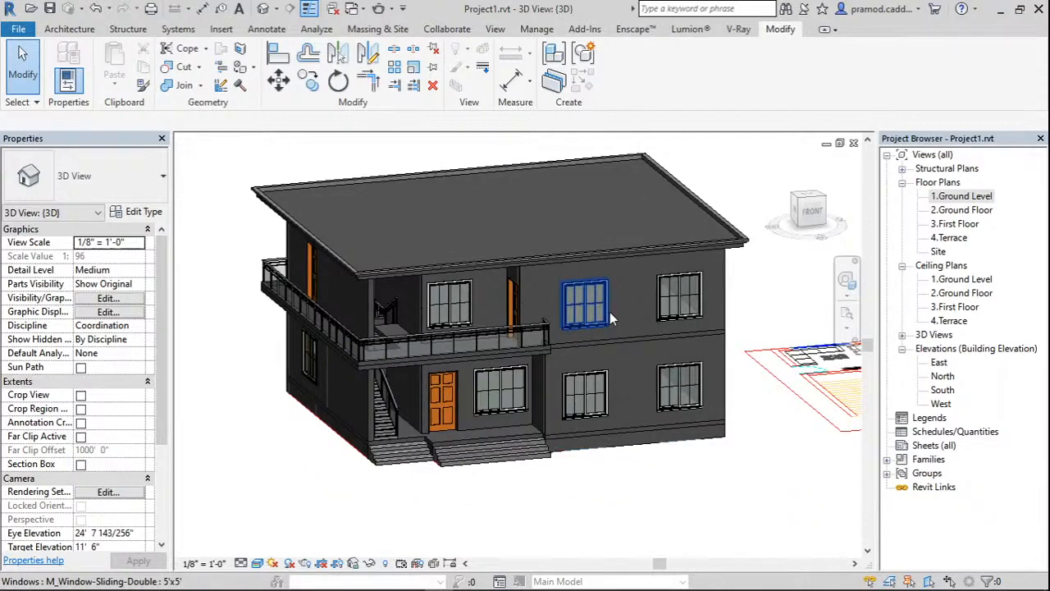
Hide the imported CAD drawing in the 1.Ground Level floor plan.
key(ctrl+Tab)
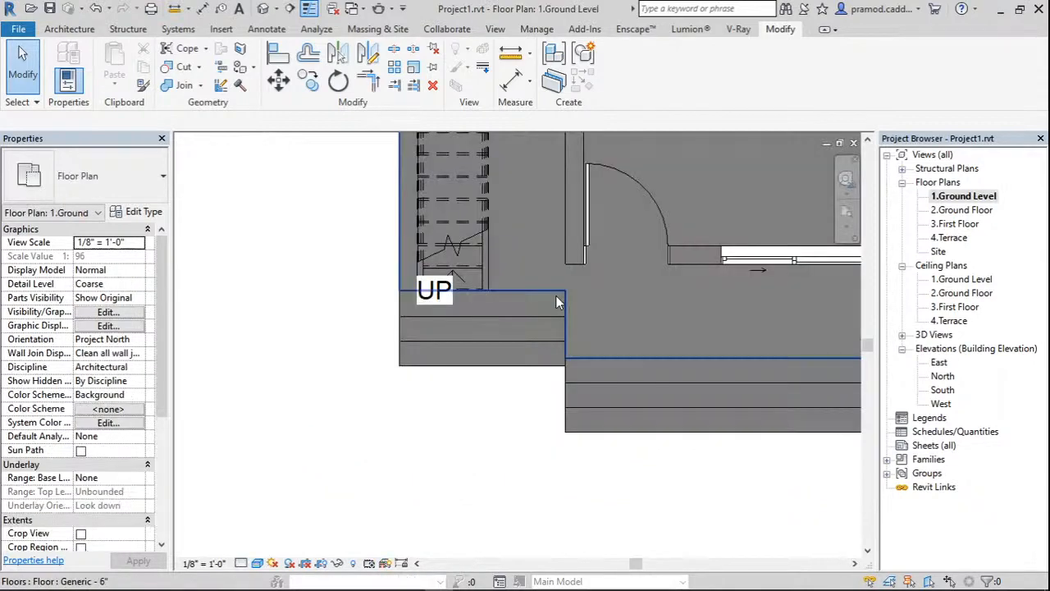
scroll(556, 301, down, 6)
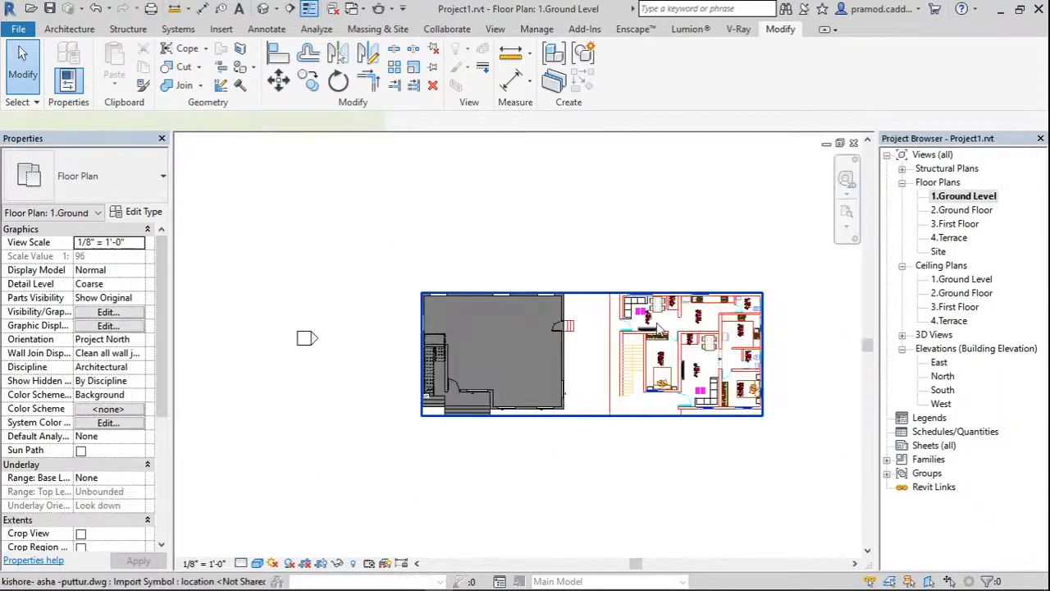
right_click(656, 326)
mouse_move(824, 322)
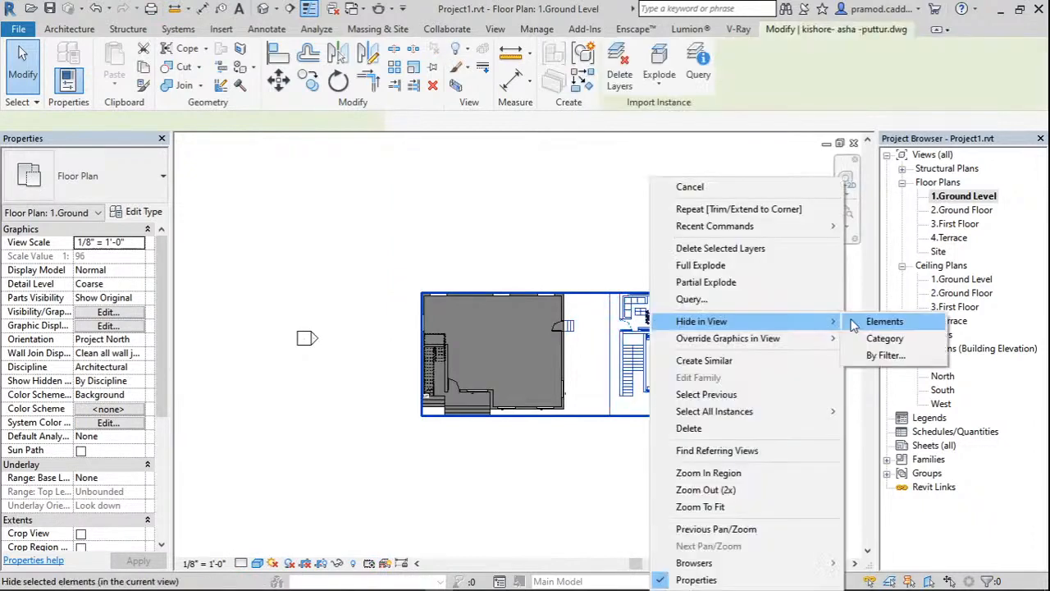
click(854, 325)
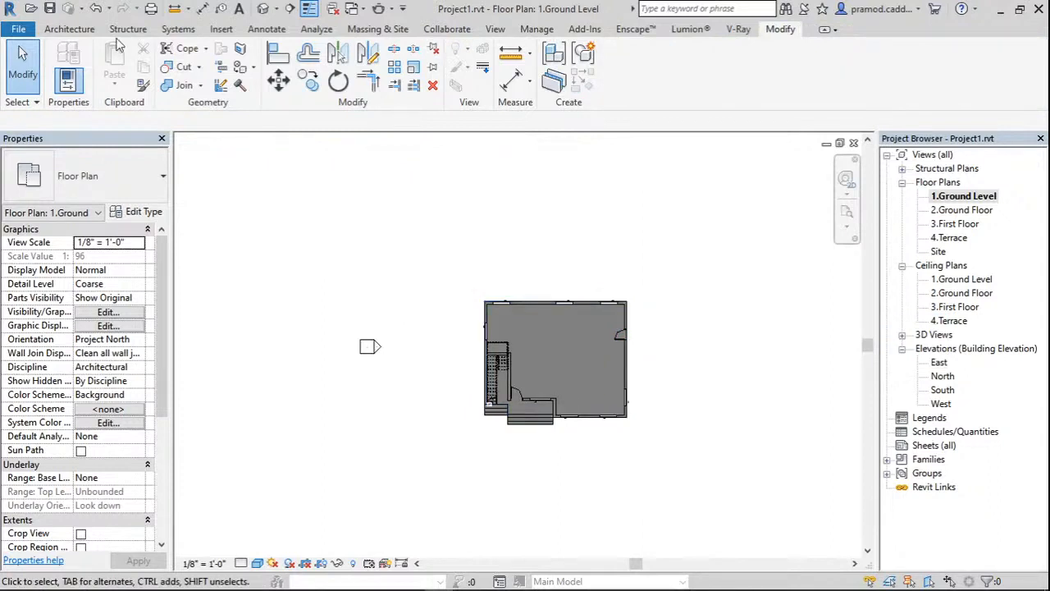
Create a rectangular Generic - 6" floor about 88' by 116' around the house on 1.Ground Level.
click(69, 28)
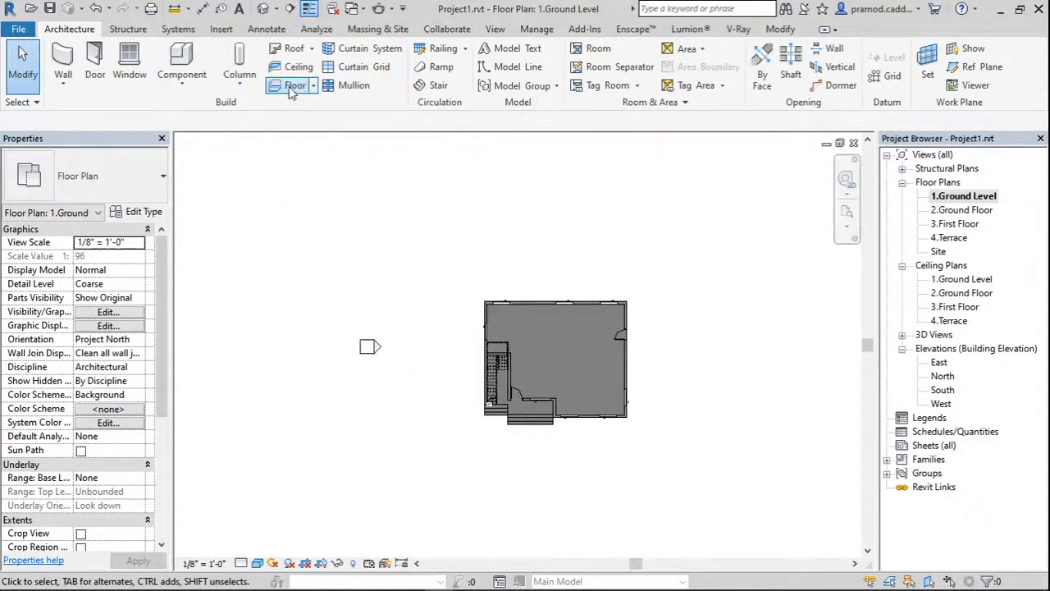
click(292, 86)
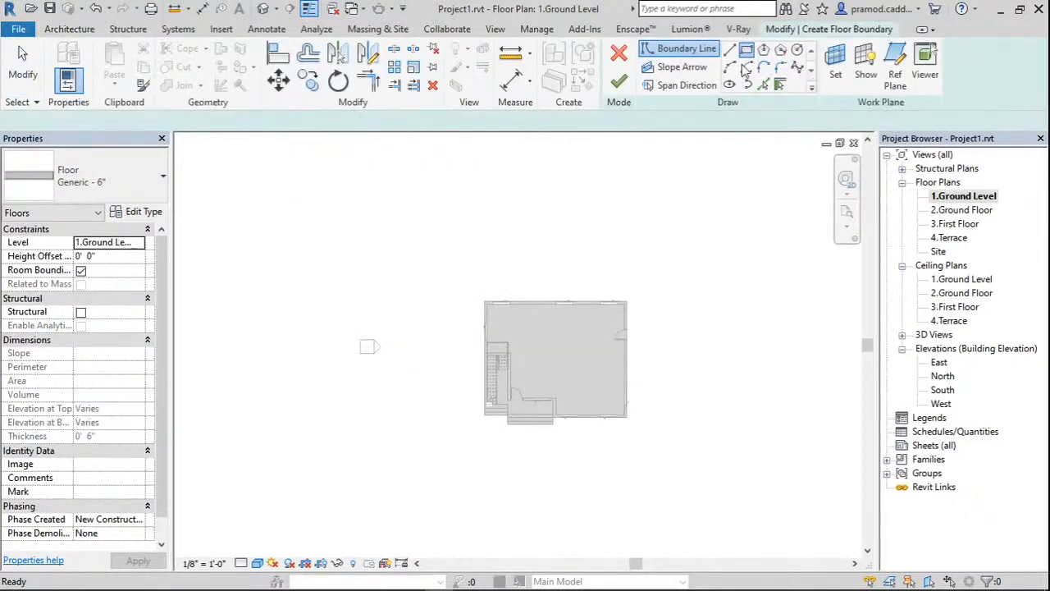
scroll(443, 217, down, 3)
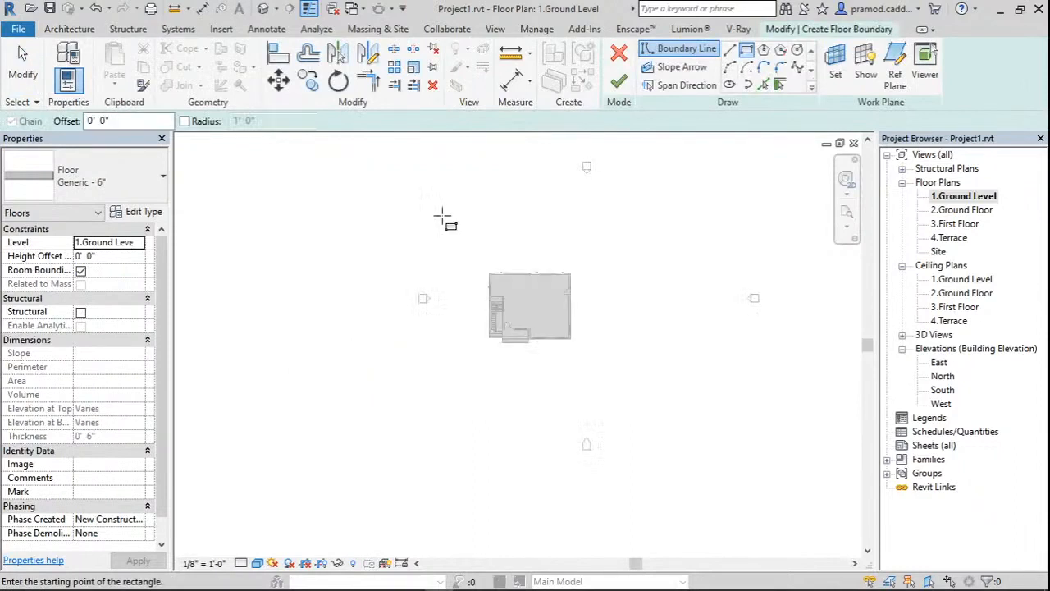
click(443, 215)
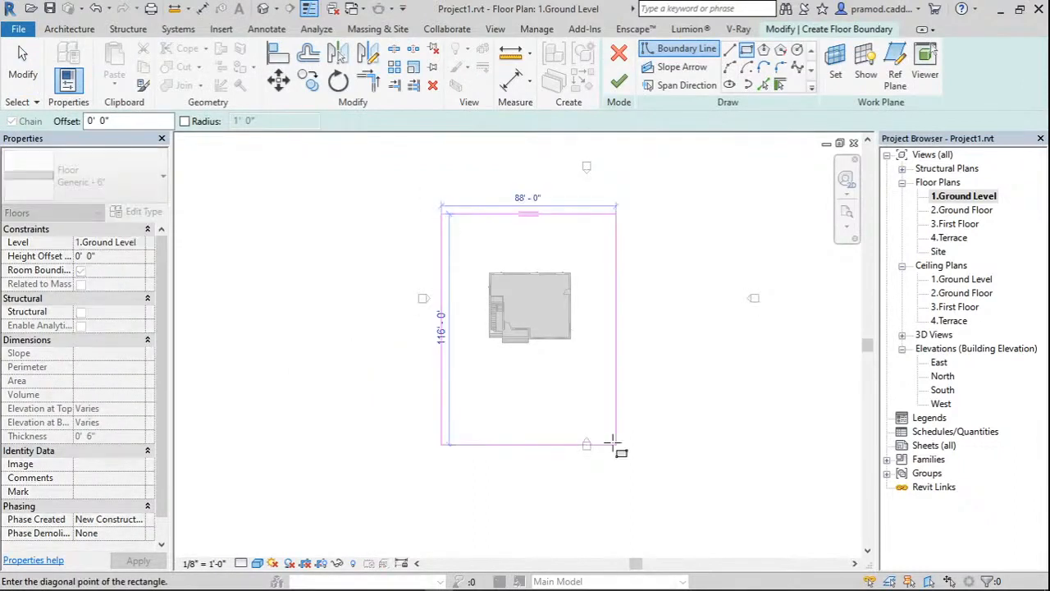
click(614, 444)
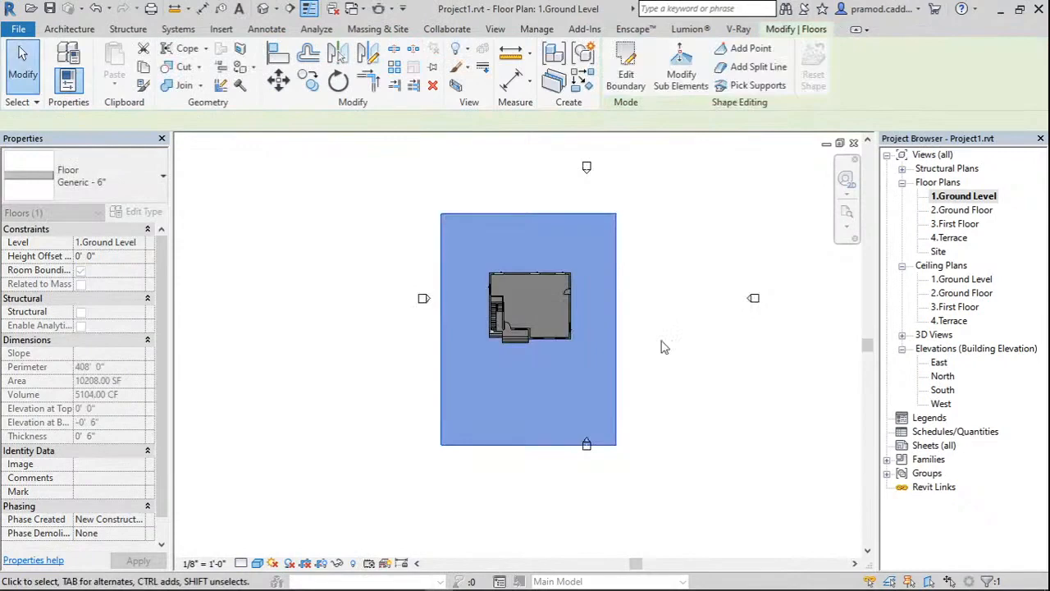
Draw 6' high Generic - 5" boundary walls along the west, north and east edges of the large ground floor slab, and show them in 3D.
scroll(661, 346, up, 1)
click(69, 30)
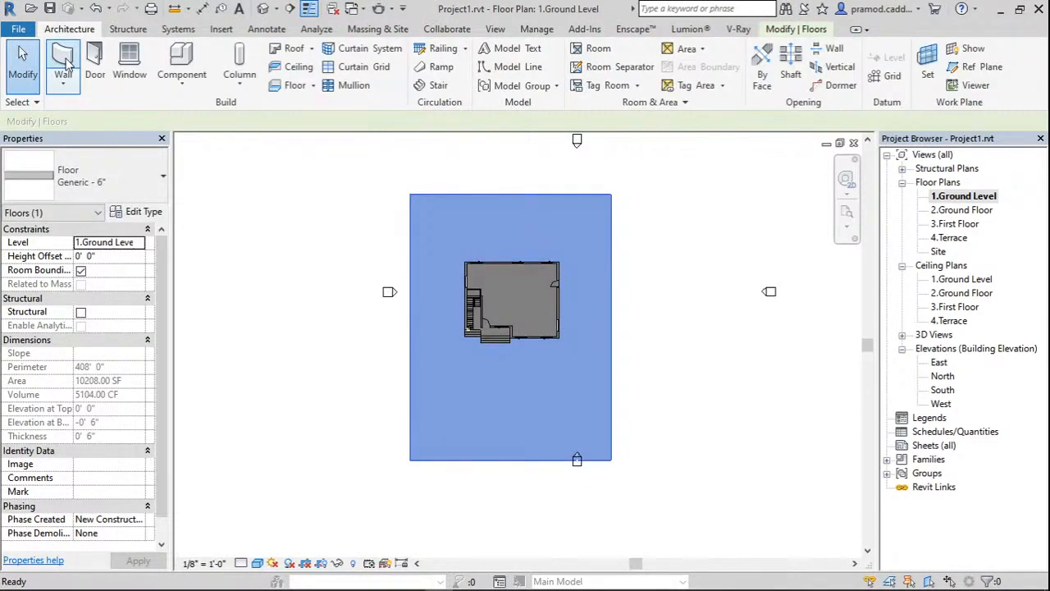
click(65, 63)
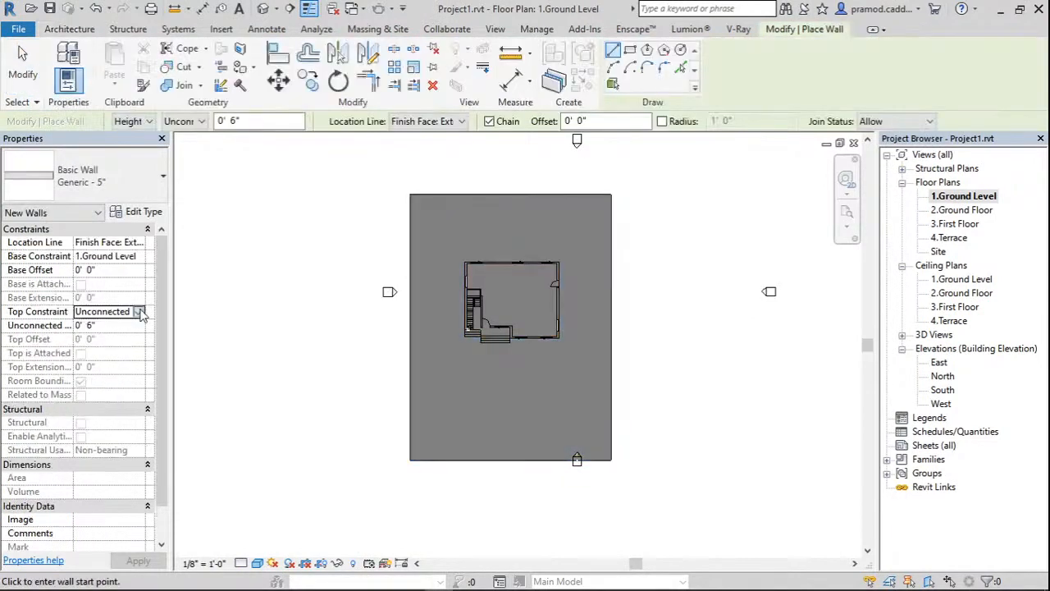
click(126, 325)
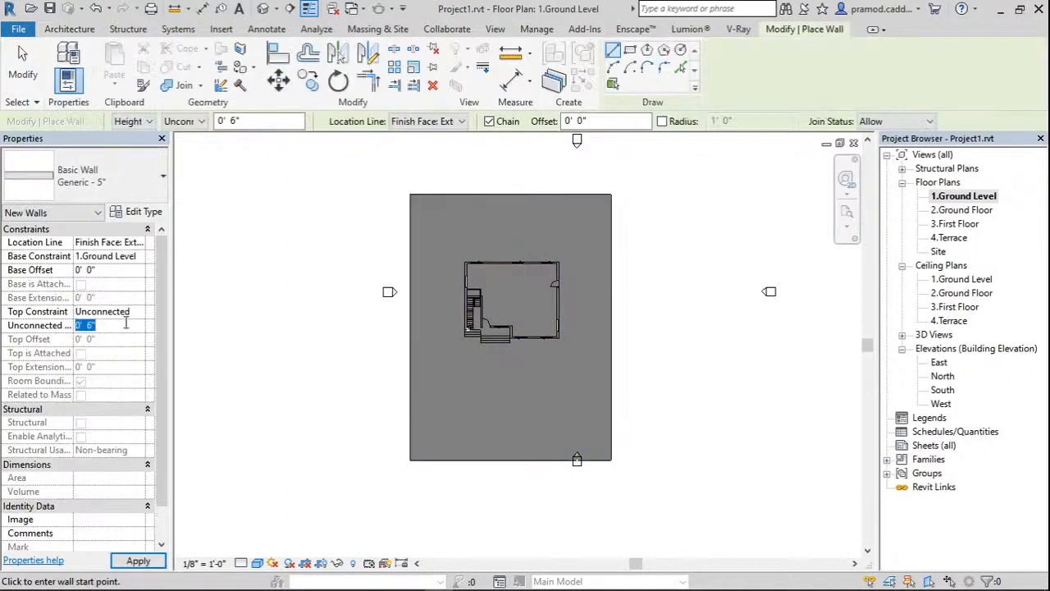
text(6)
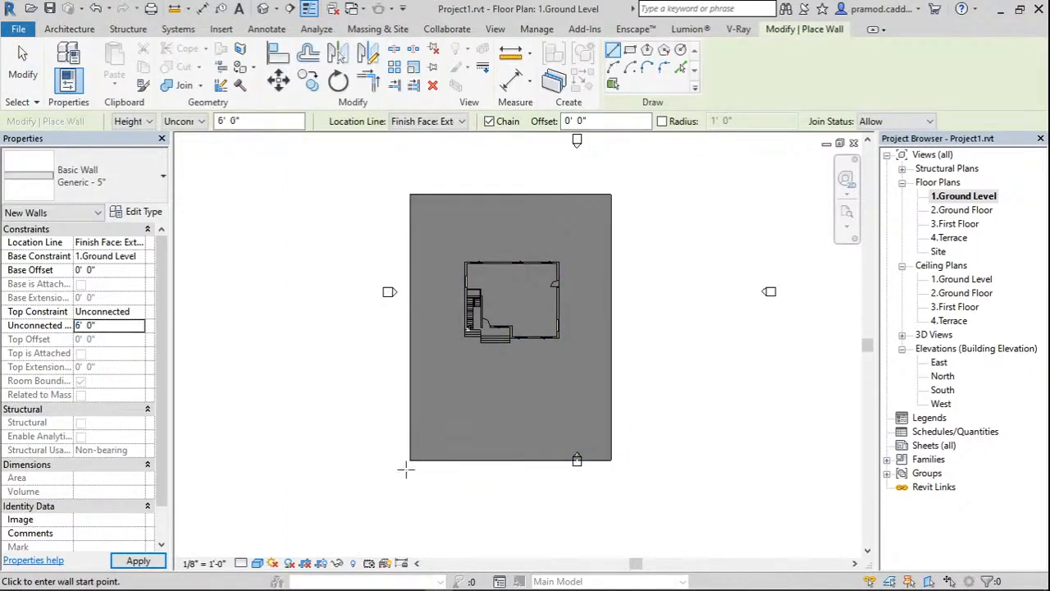
click(406, 470)
scroll(412, 210, up, 5)
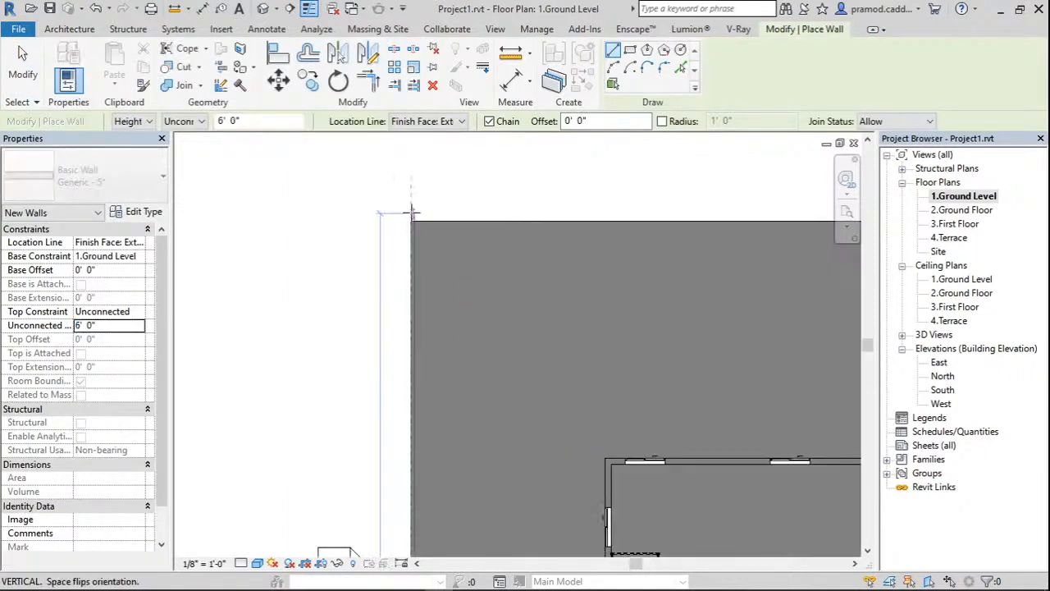
click(411, 220)
middle_drag(788, 221, 420, 204)
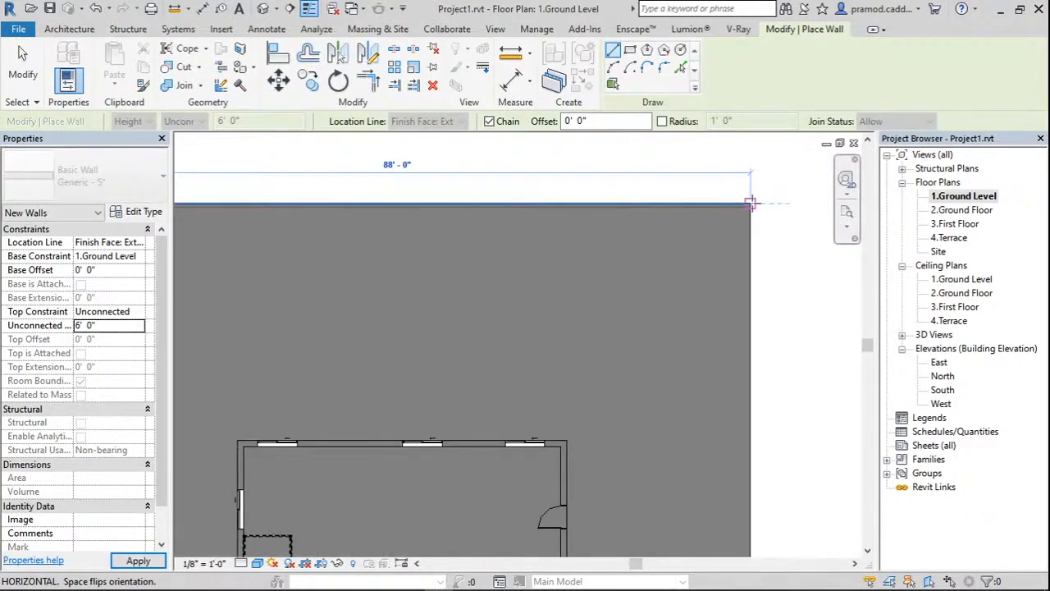
click(750, 204)
scroll(755, 356, down, 5)
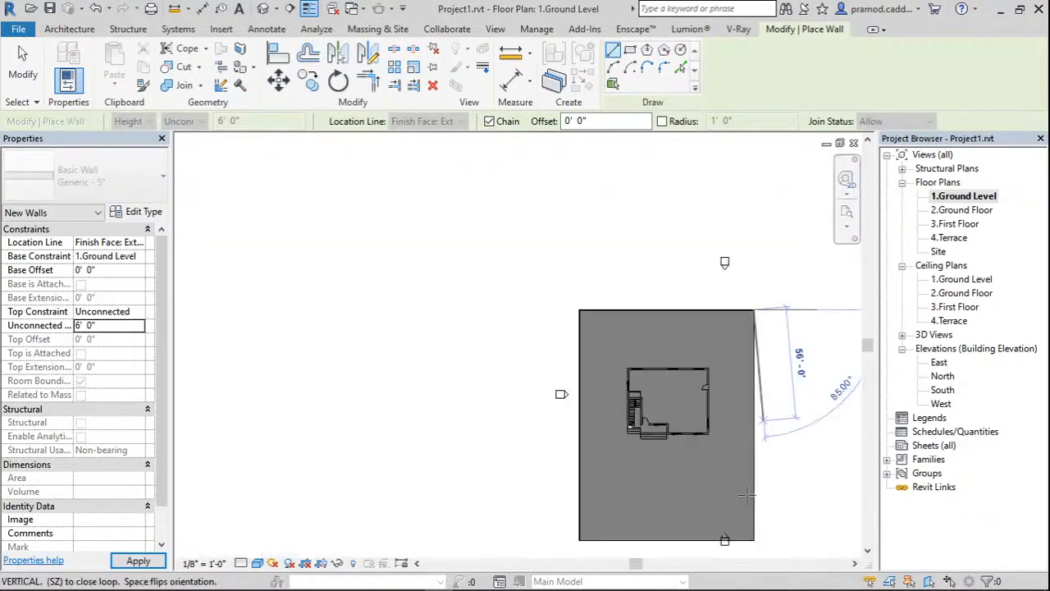
middle_drag(747, 495, 713, 298)
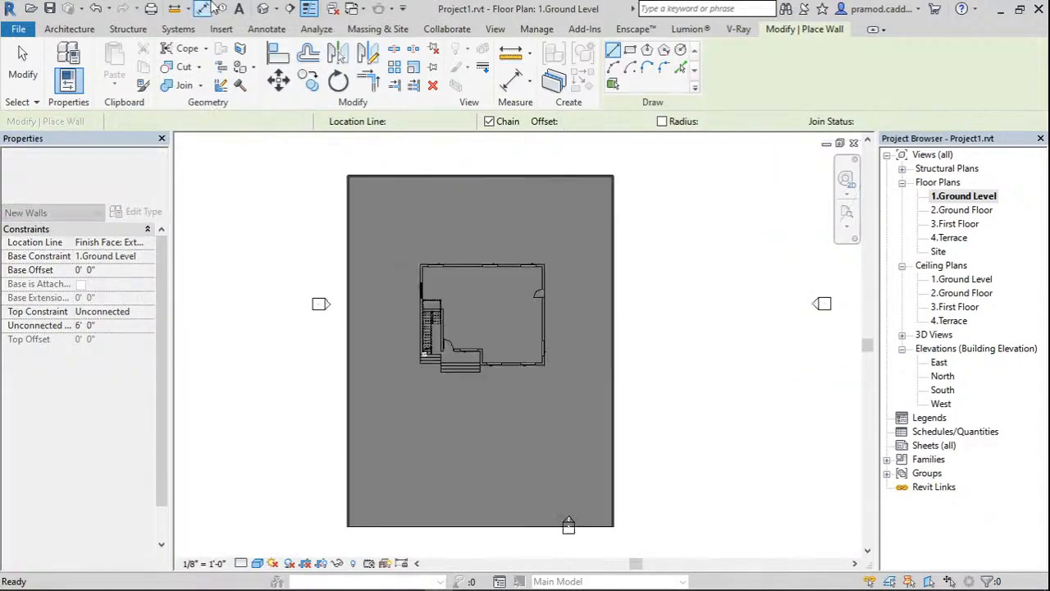
click(263, 8)
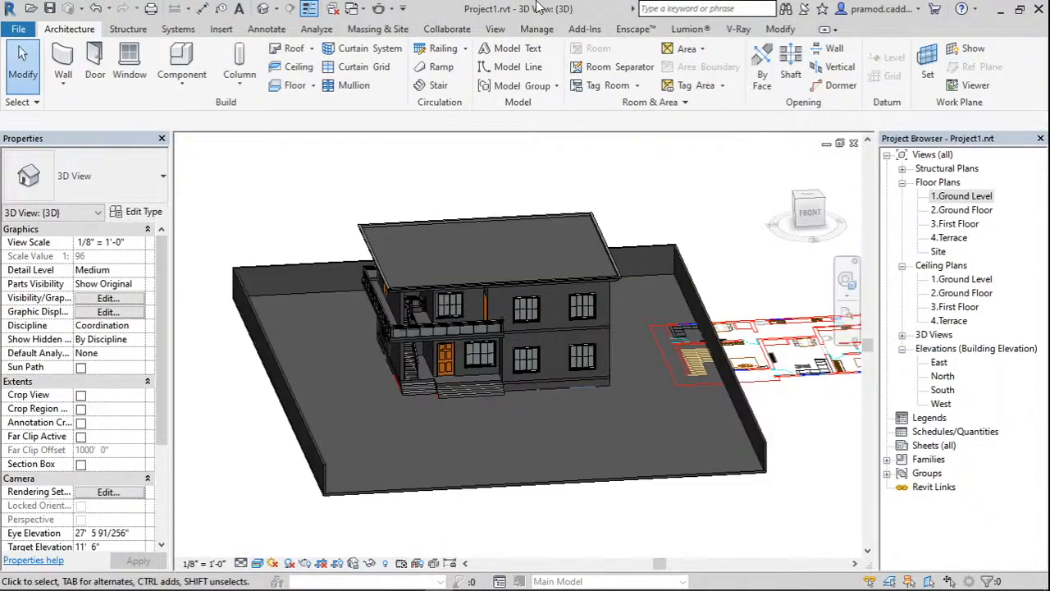
Create a new material named 1.WHITE and set its shading to use the render appearance.
click(537, 29)
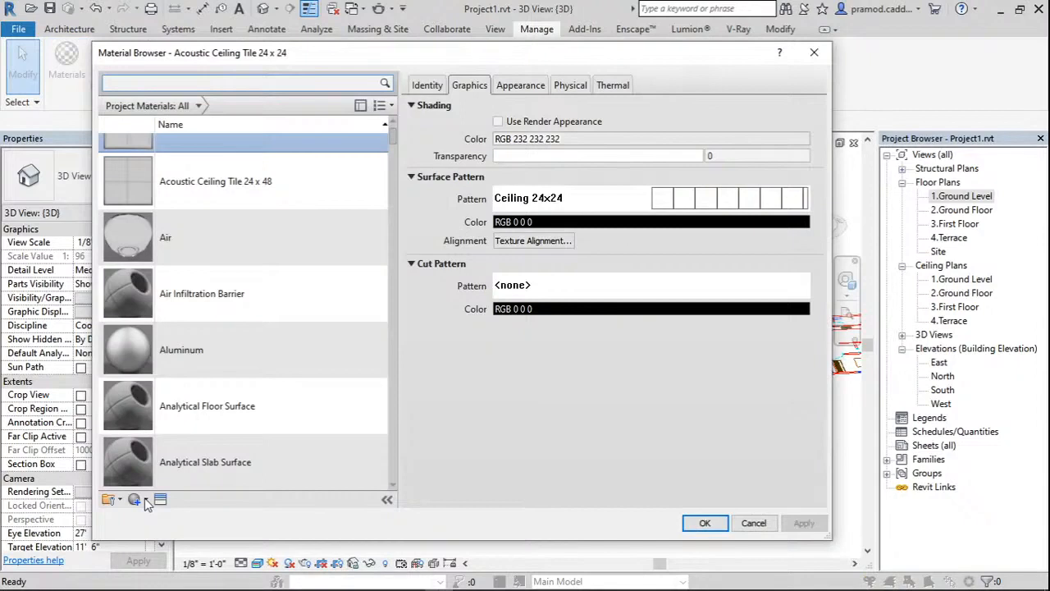
click(144, 501)
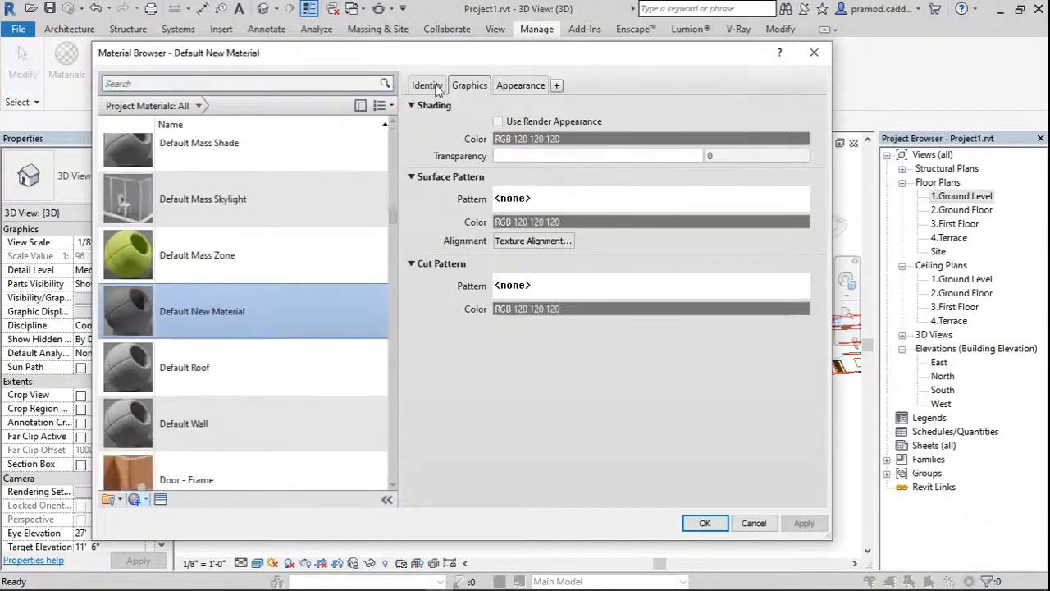
click(438, 89)
triple_click(611, 106)
text(1.W)
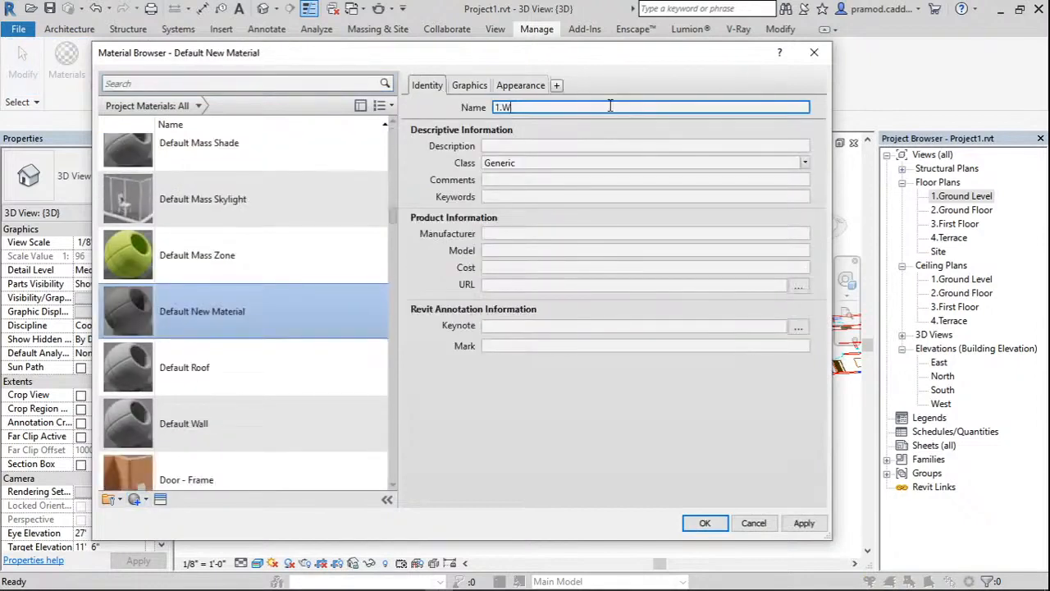
text(HITE)
click(469, 85)
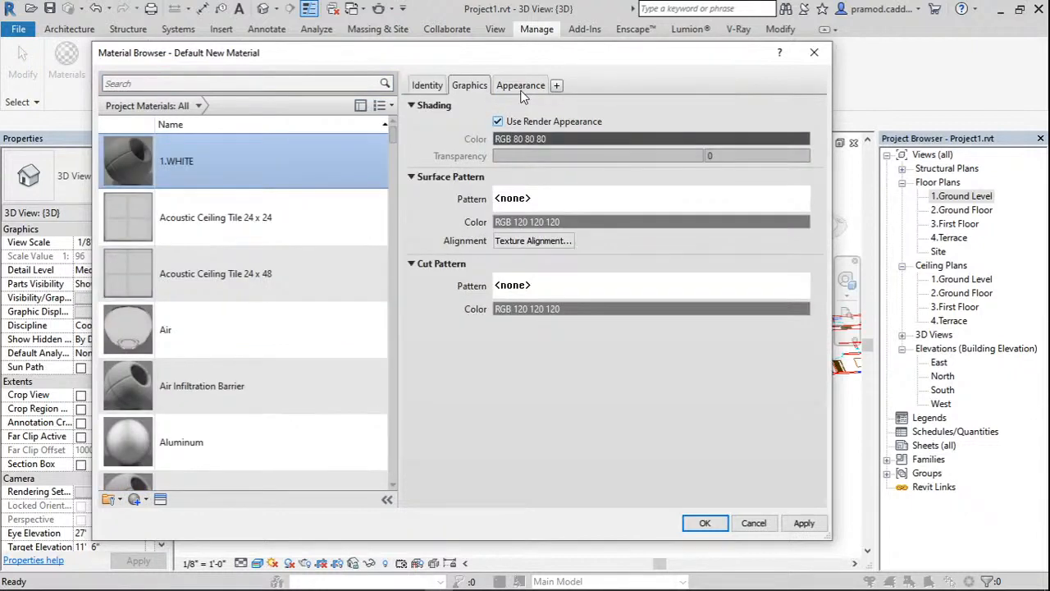
click(520, 92)
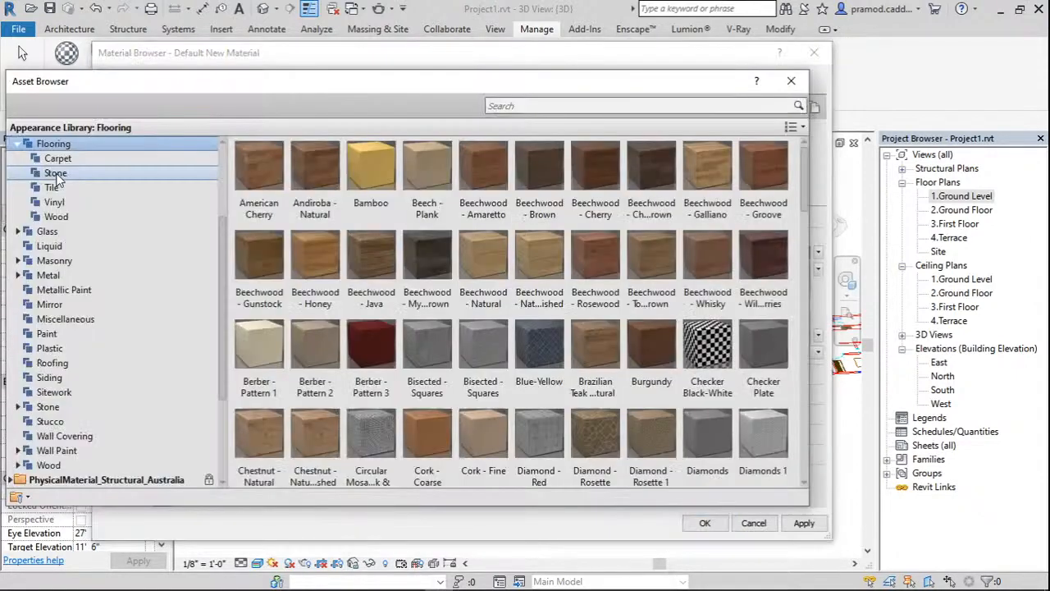
Browse the Stone, Wood and Carpet flooring categories of the appearance library, and close it without choosing an asset.
click(56, 174)
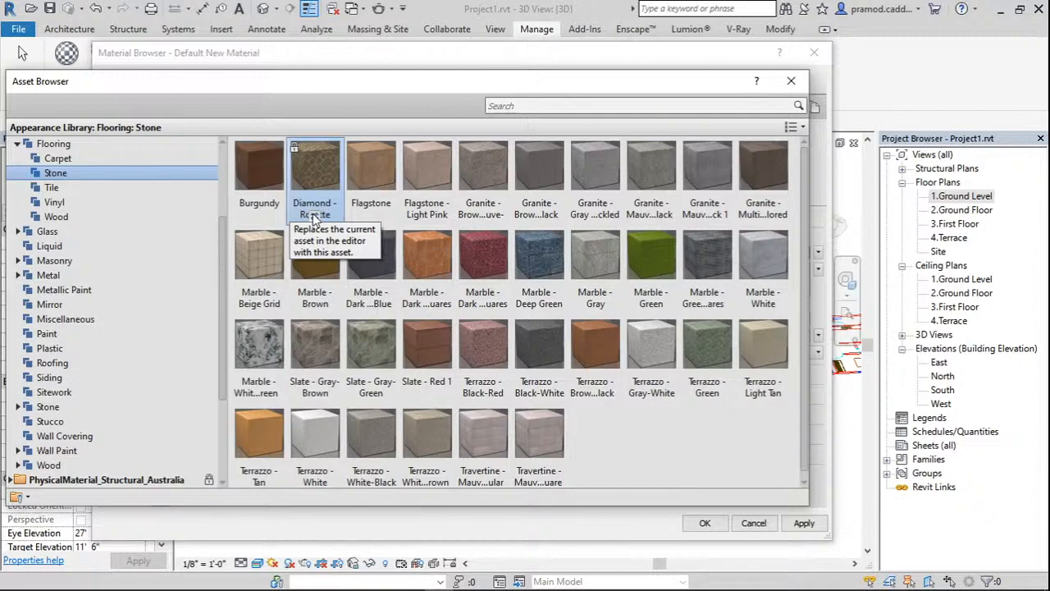
click(56, 216)
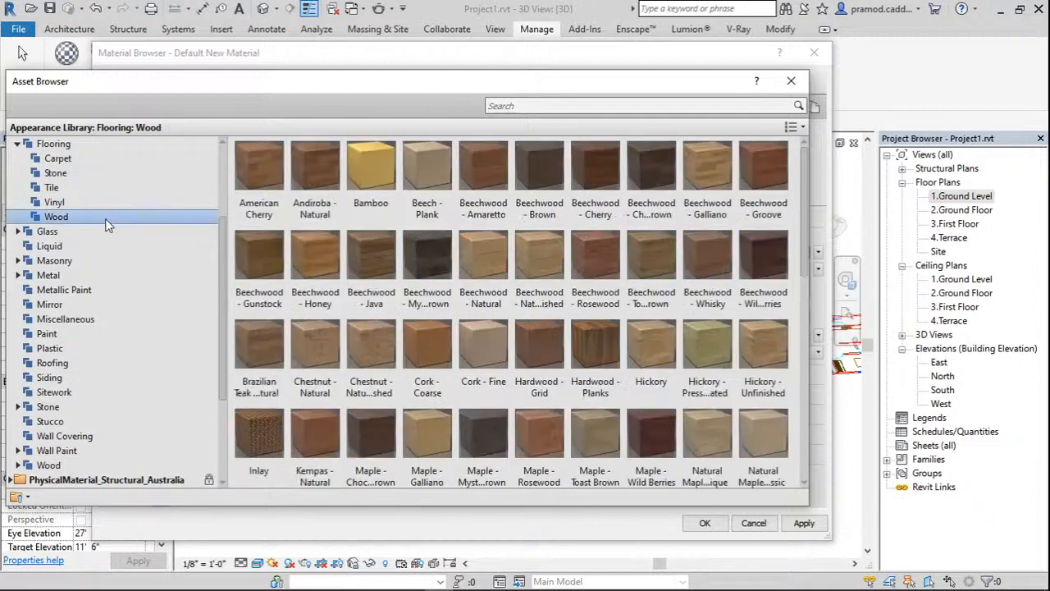
click(57, 158)
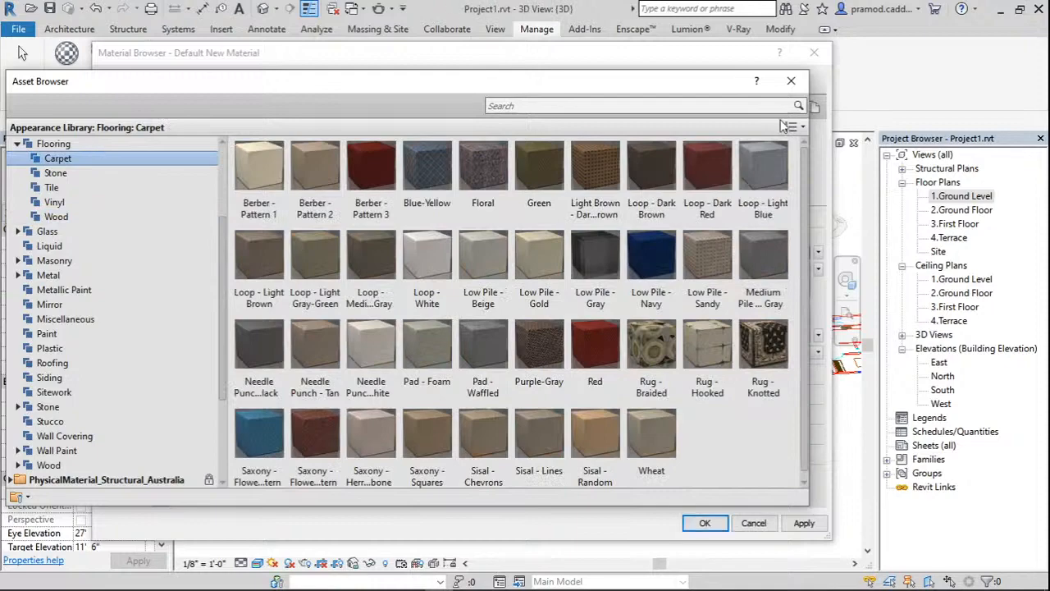
click(791, 81)
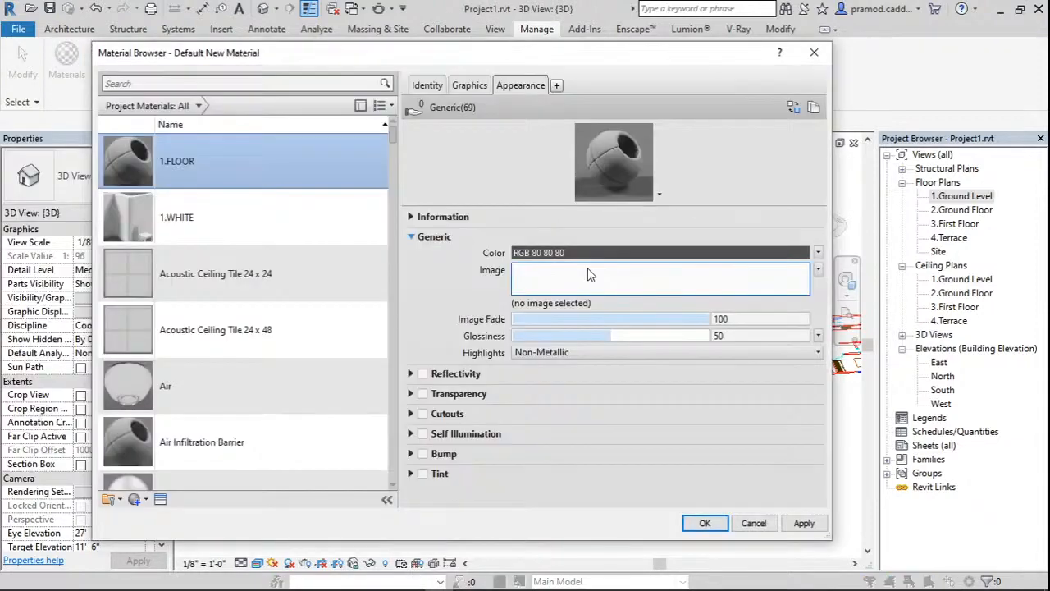
Assign clad.brown.jpg from the floor textures folder as the appearance image of the 1.FLOOR material.
click(587, 274)
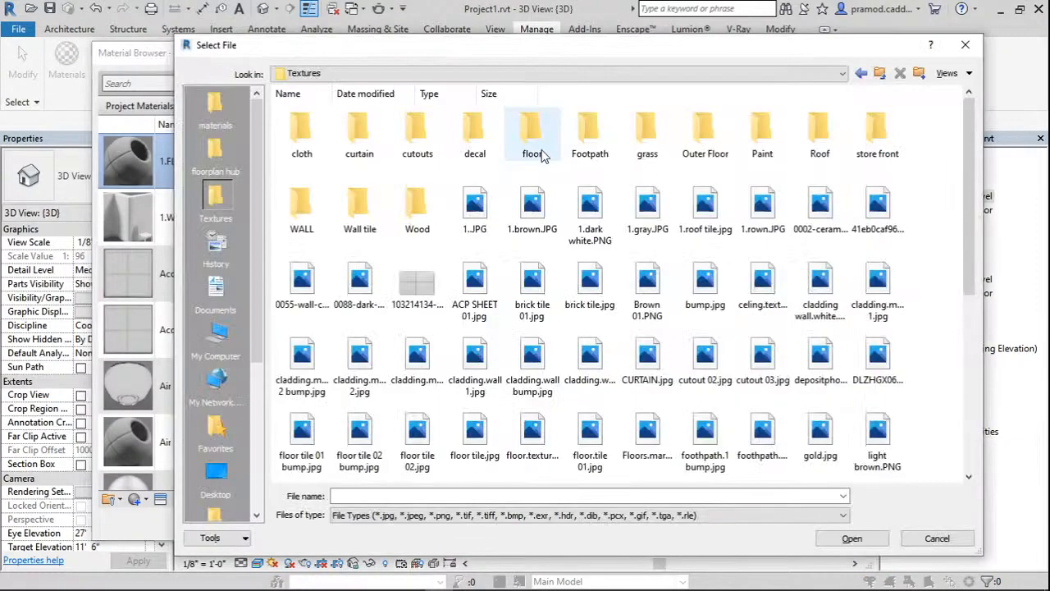
double_click(532, 131)
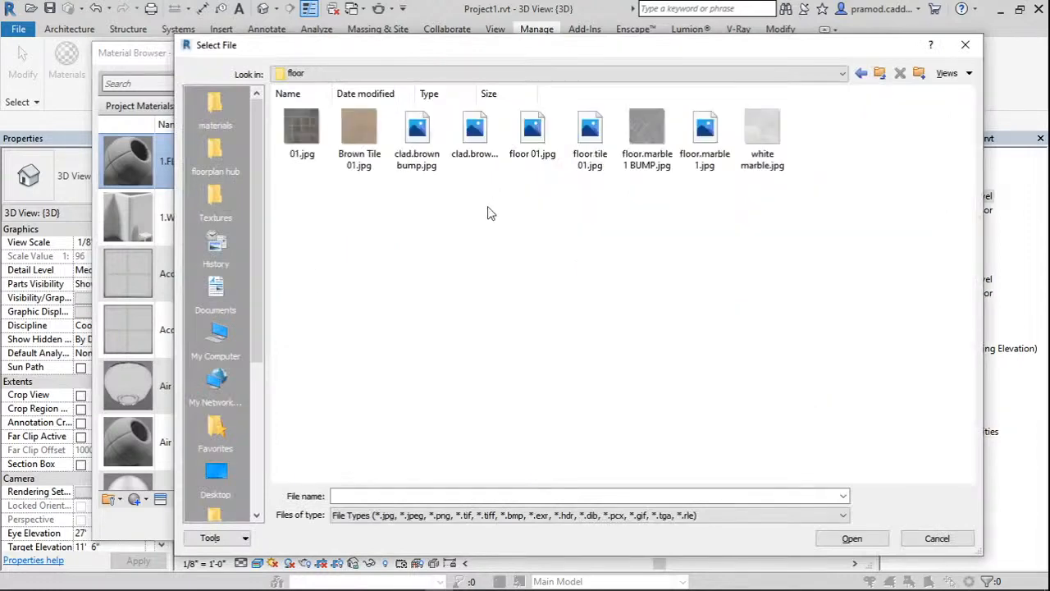
ctrl+scroll(454, 212, up, 2)
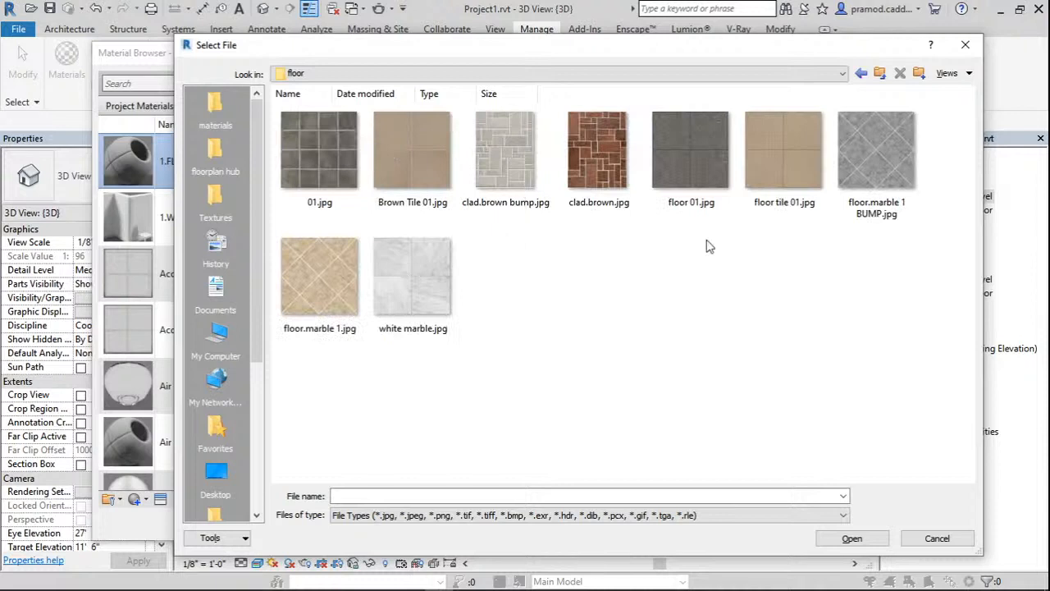
click(320, 156)
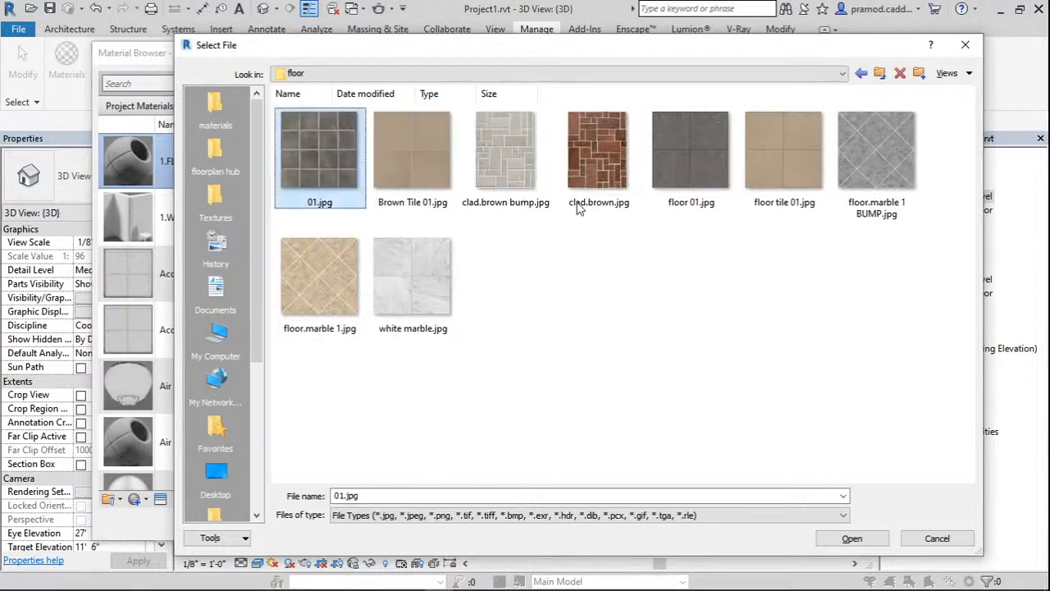
click(578, 205)
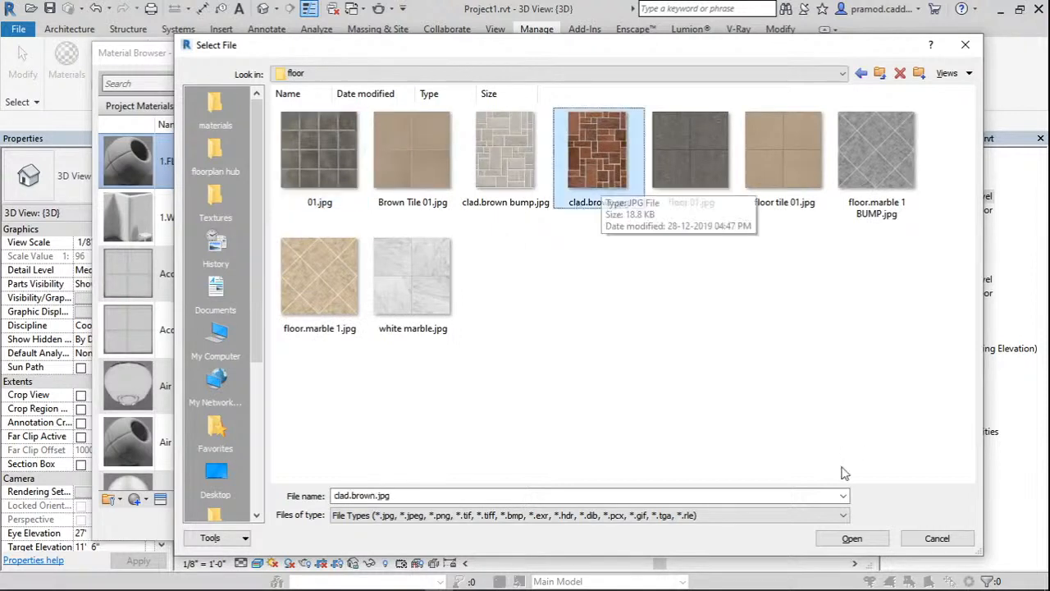
click(851, 538)
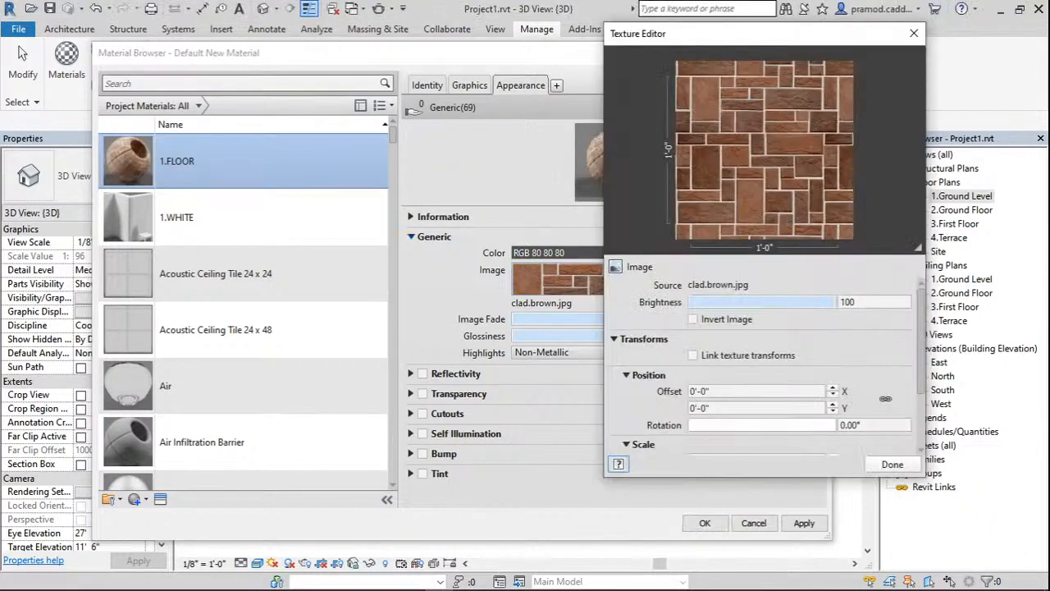
Unlink the clad.brown.jpg texture's width and height, and set its sample size to 1'-6" wide by 2'-0" high.
scroll(886, 386, down, 3)
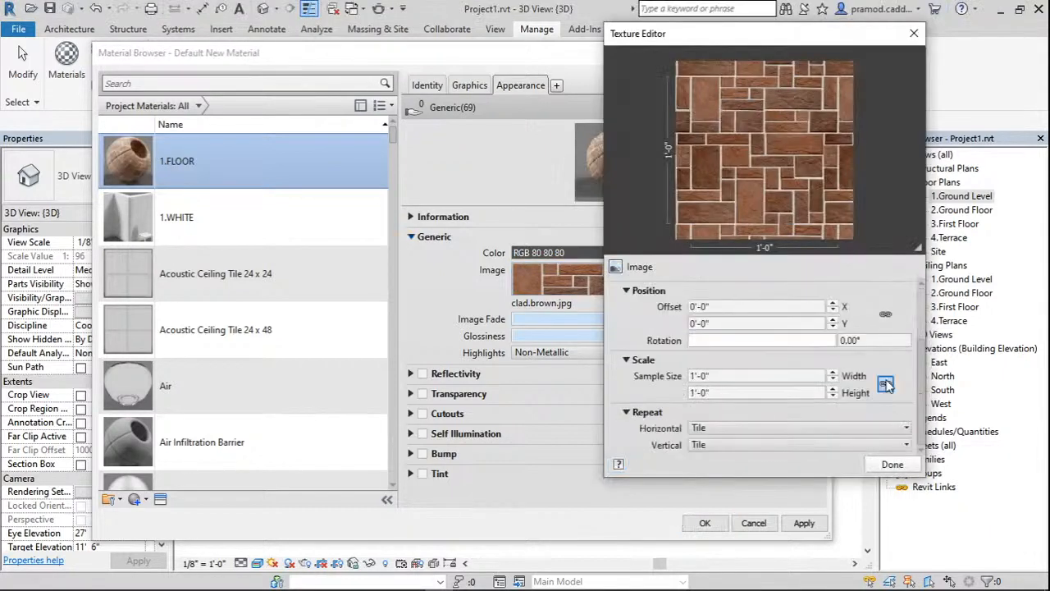
click(885, 383)
click(737, 375)
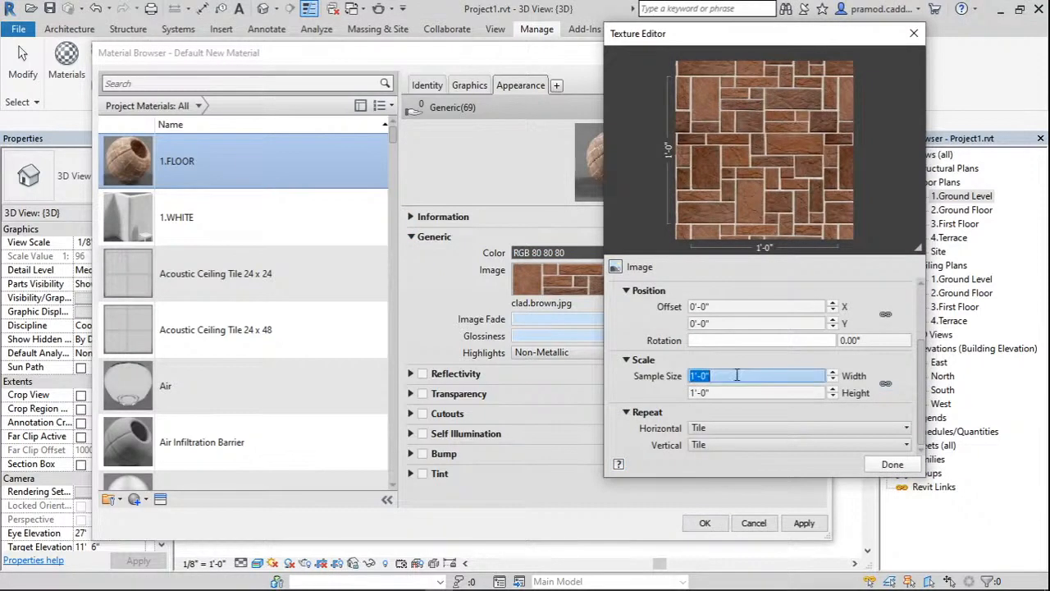
text(1'6")
key(Tab)
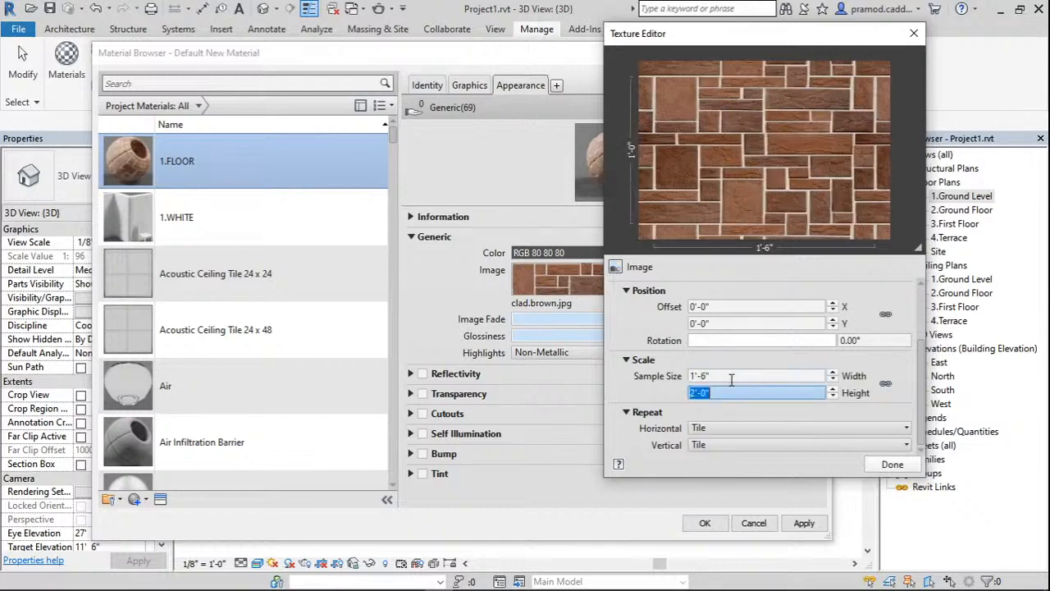
click(731, 378)
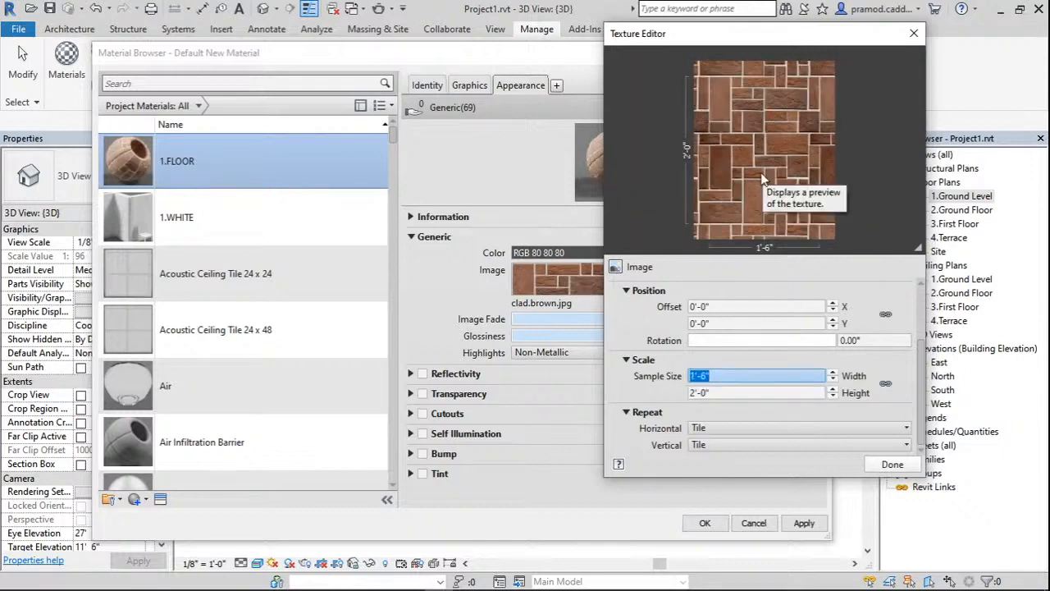
click(873, 466)
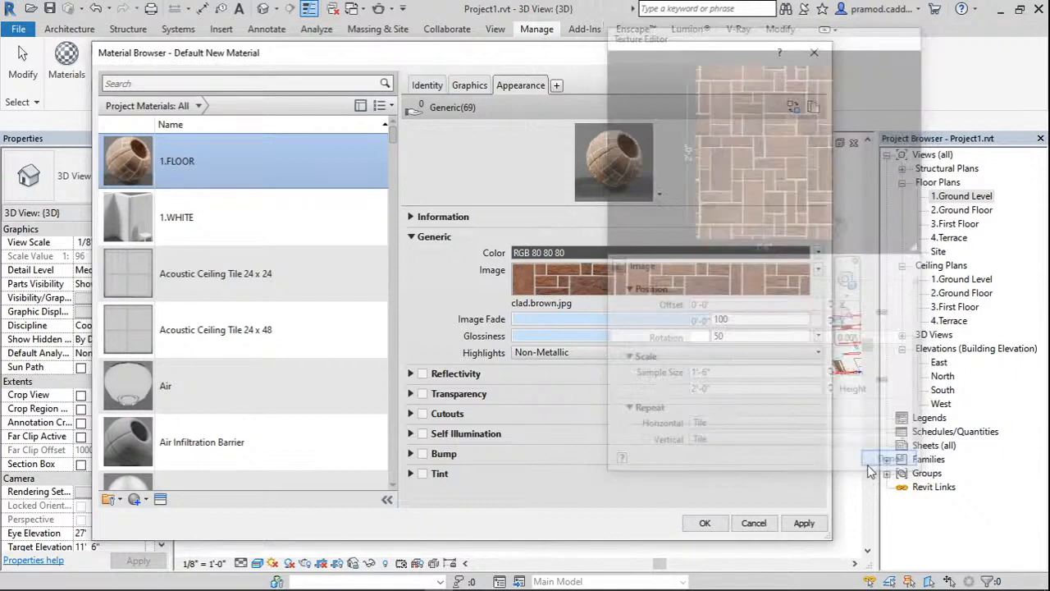
Enable reflectivity for the 1.FLOOR material and set its direct value to 1.
click(422, 373)
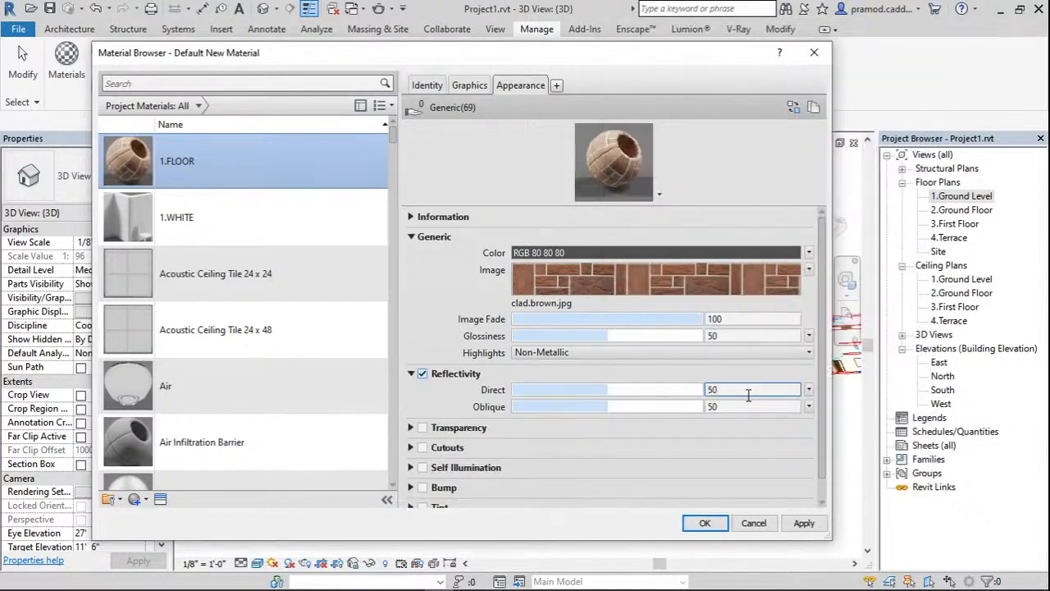
double_click(748, 394)
text(1)
key(Return)
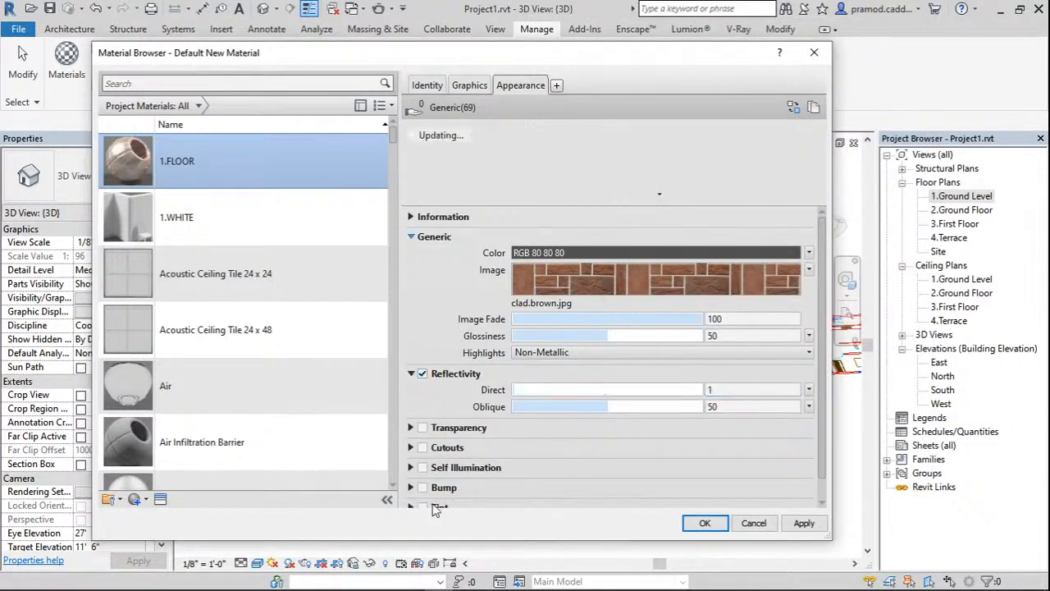
Enable bump for 1.FLOOR with clad.brown bump.jpg, using an unlinked sample size of 1.5' wide by 2' high.
click(423, 487)
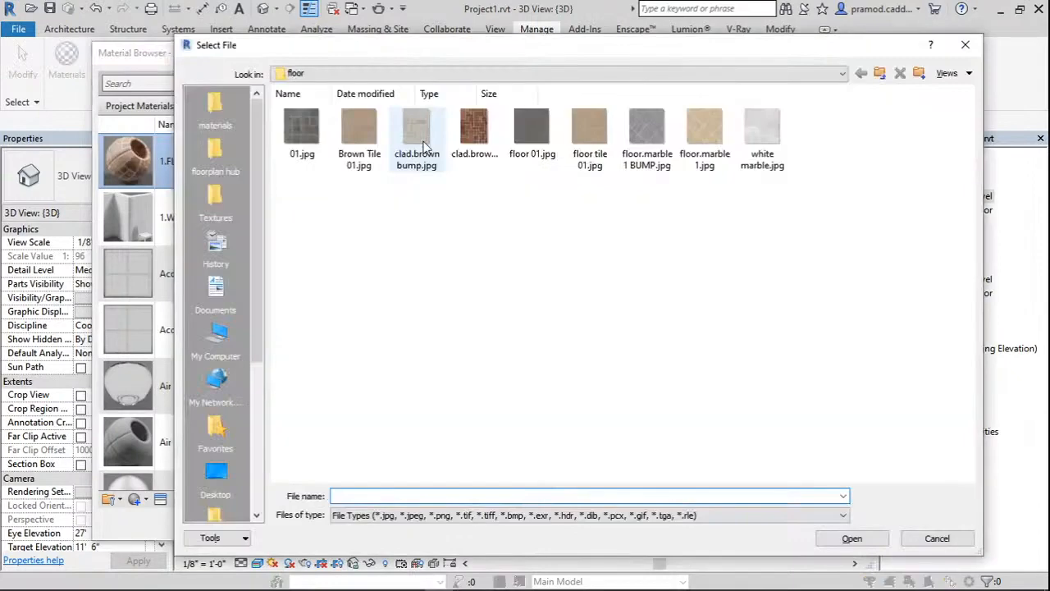
key(Escape)
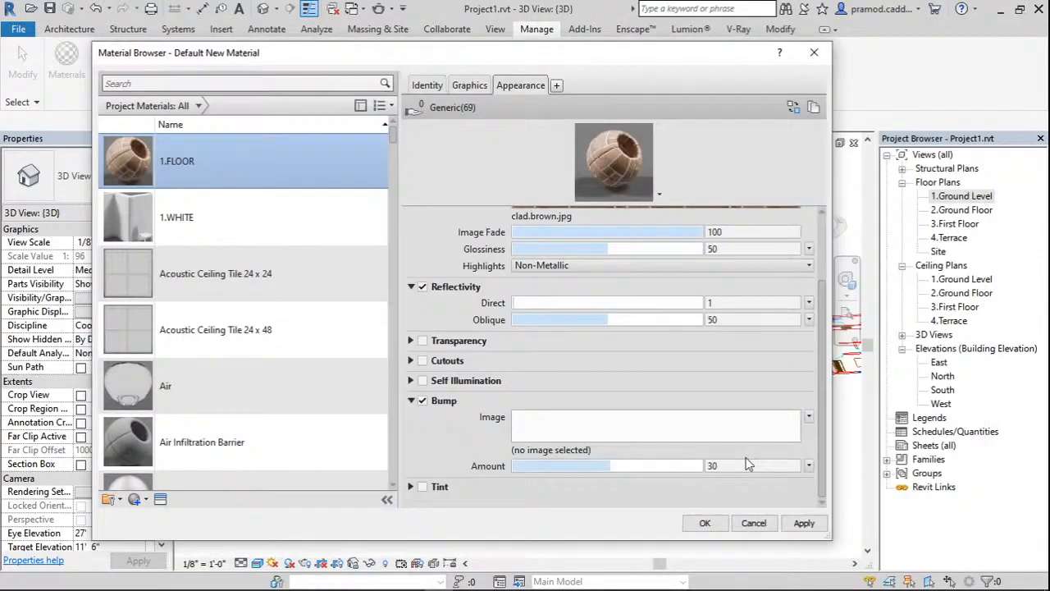
scroll(886, 398, down, 5)
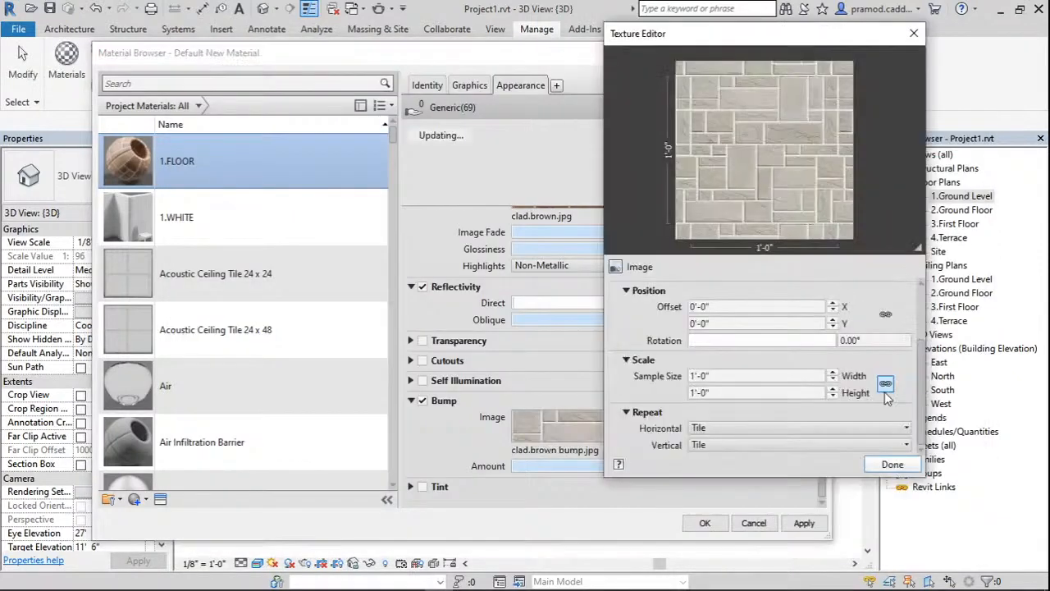
double_click(788, 375)
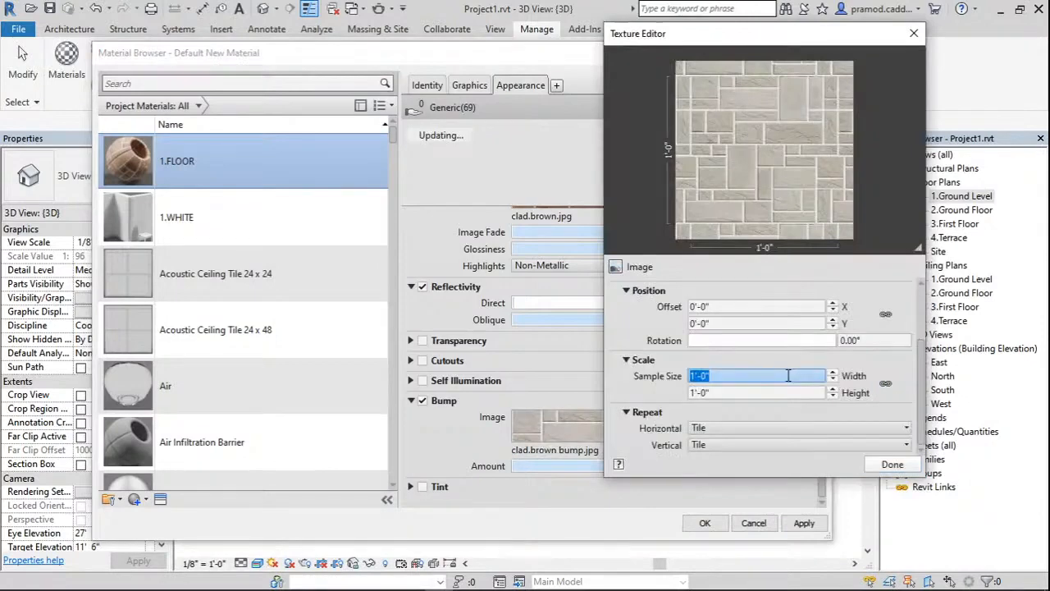
text(1.5)
double_click(770, 395)
text(2)
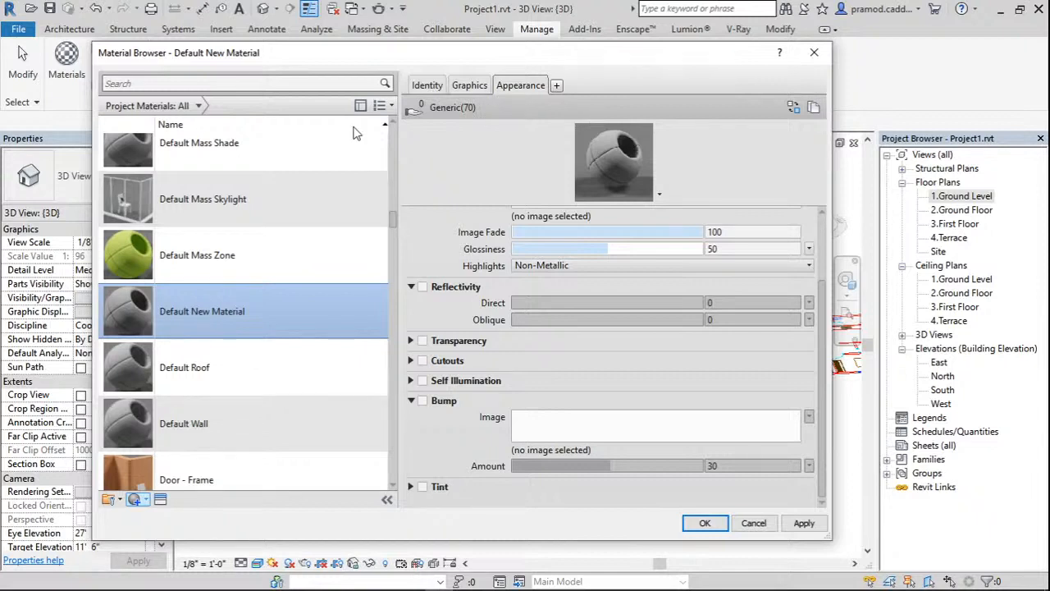
Create a new material and name it 1.GRASS.
scroll(327, 362, up, 10)
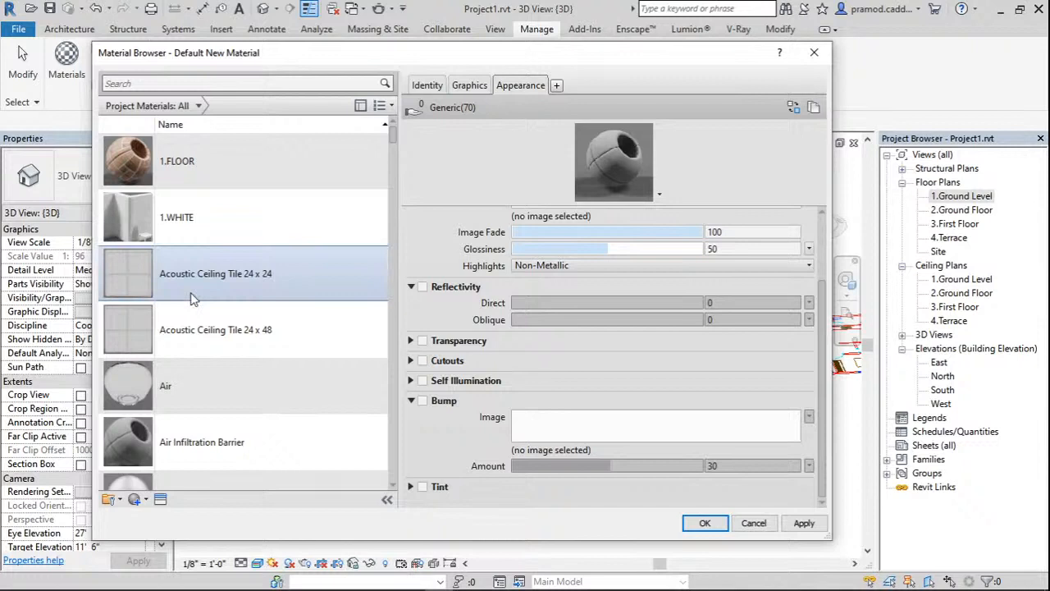
scroll(213, 434, down, 10)
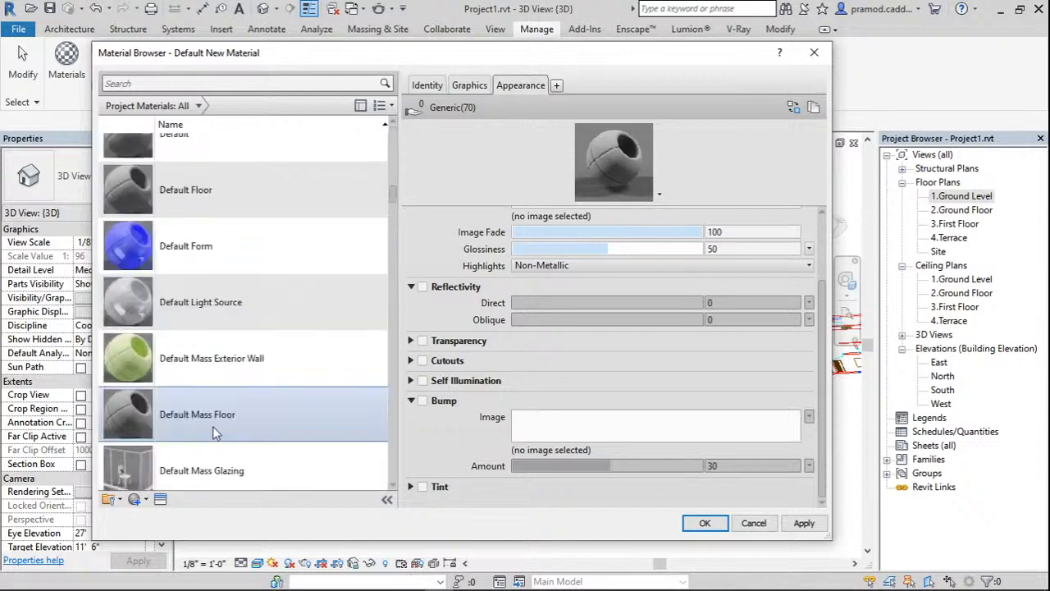
scroll(296, 225, down, 5)
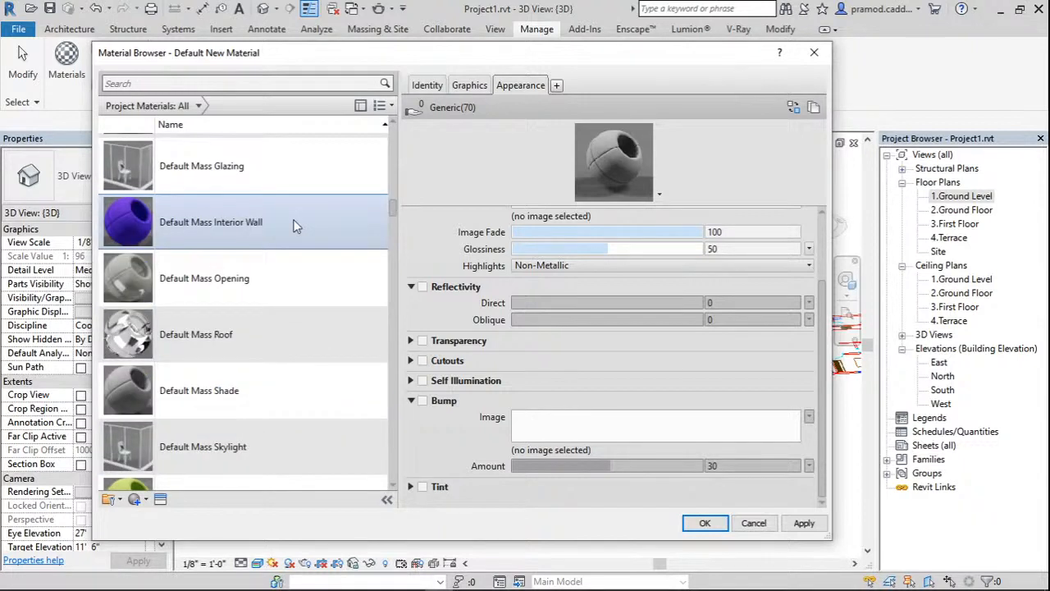
click(427, 84)
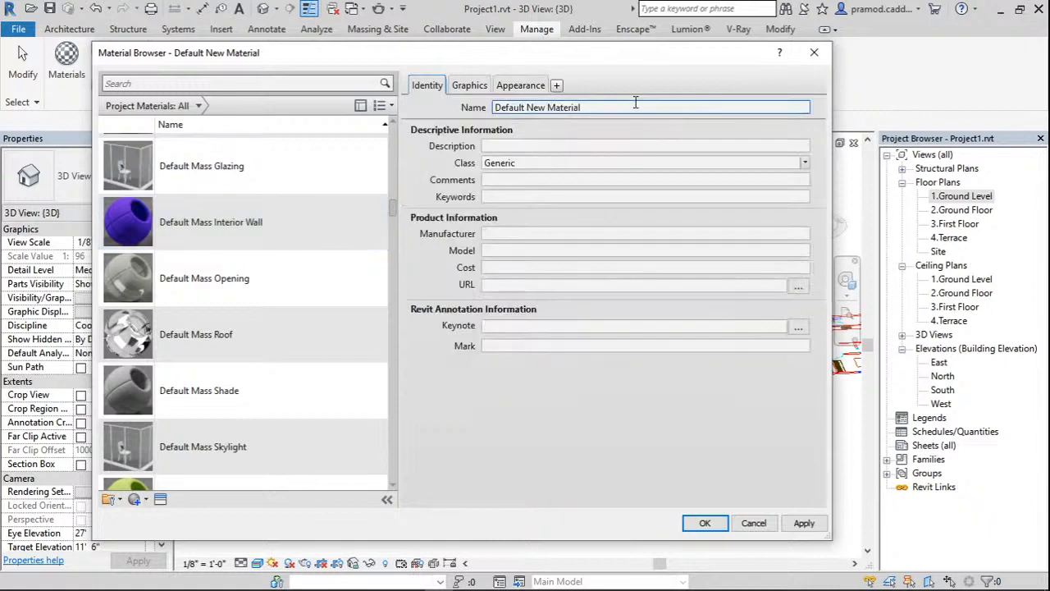
triple_click(635, 102)
text(1.GRASS)
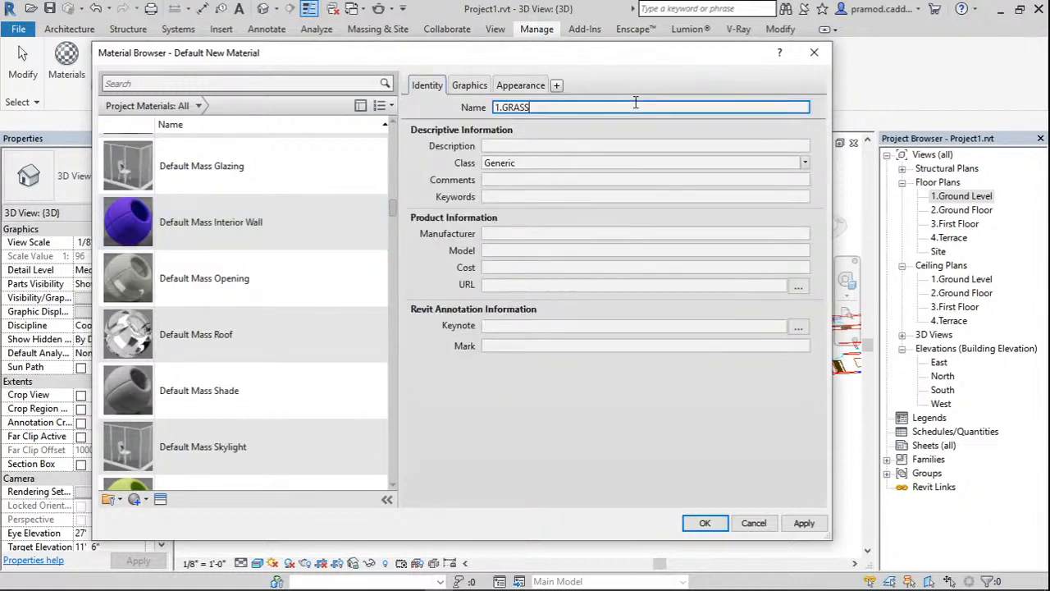
Assign 02.jpg from the grass textures folder as the appearance image of the 1.GRASS material.
click(469, 85)
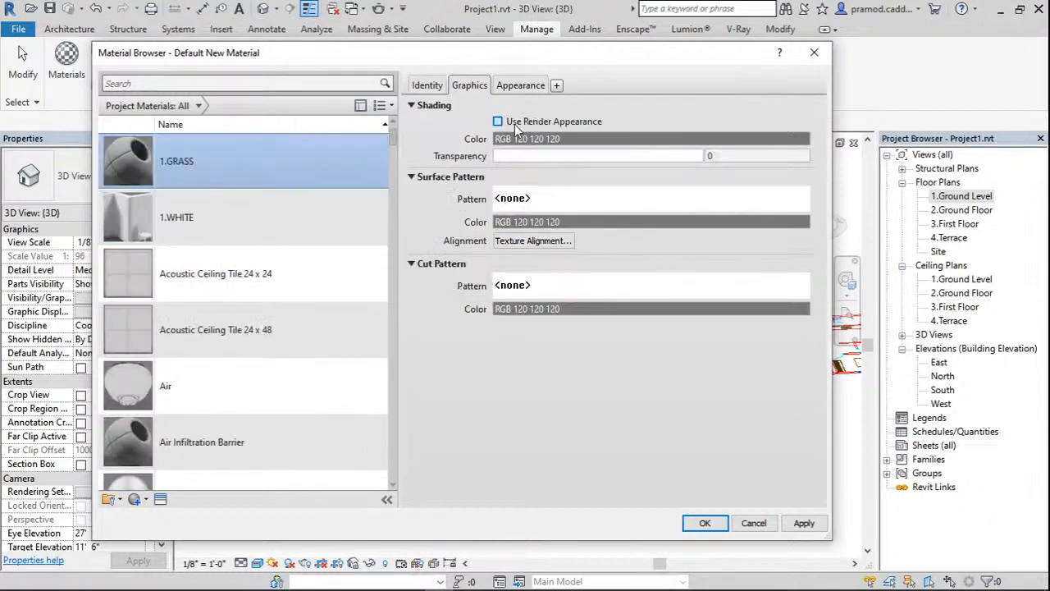
click(520, 85)
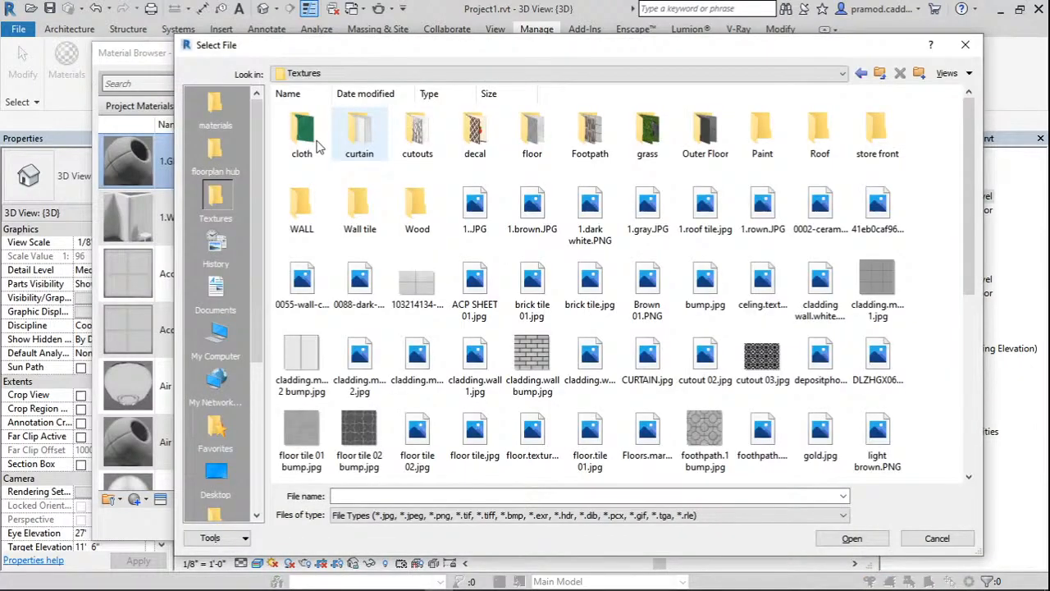
double_click(648, 136)
click(373, 138)
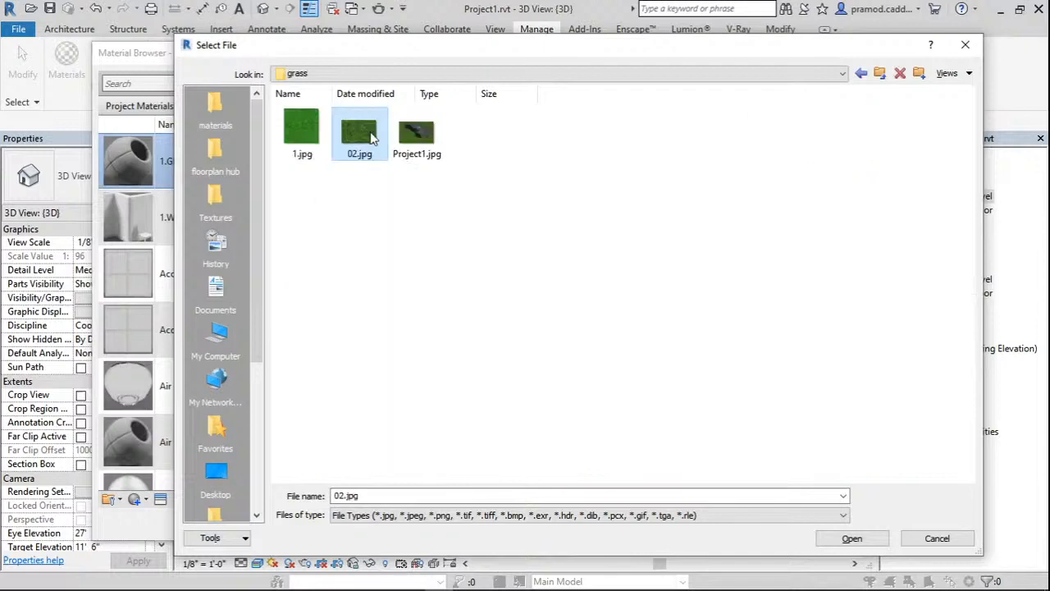
double_click(372, 138)
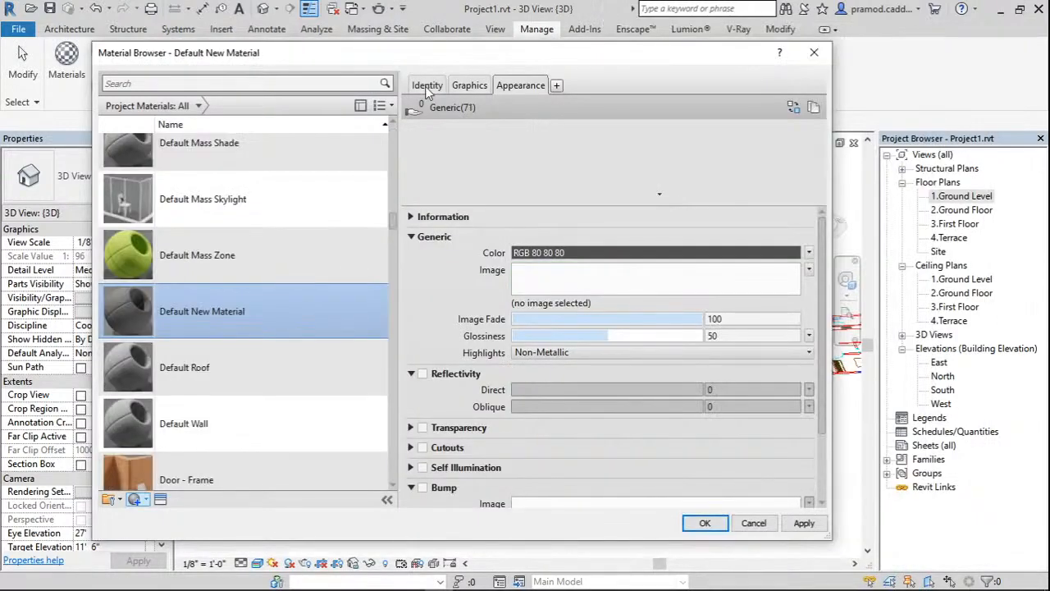
Create another new material and name it 1.FLOOR INTERIOR.
click(427, 85)
triple_click(601, 107)
text(1.)
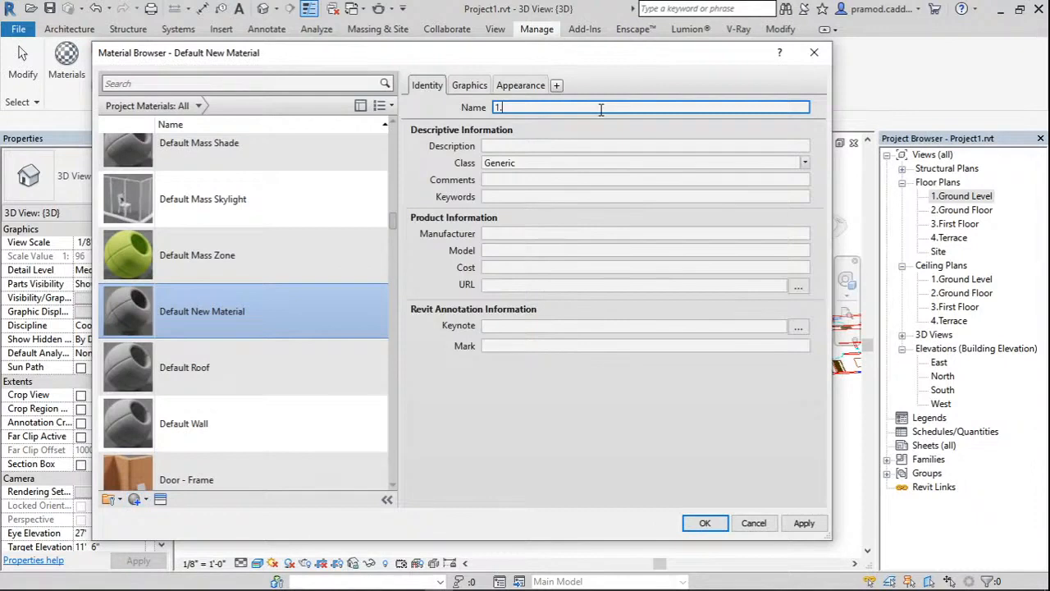
text(FLOOR IN)
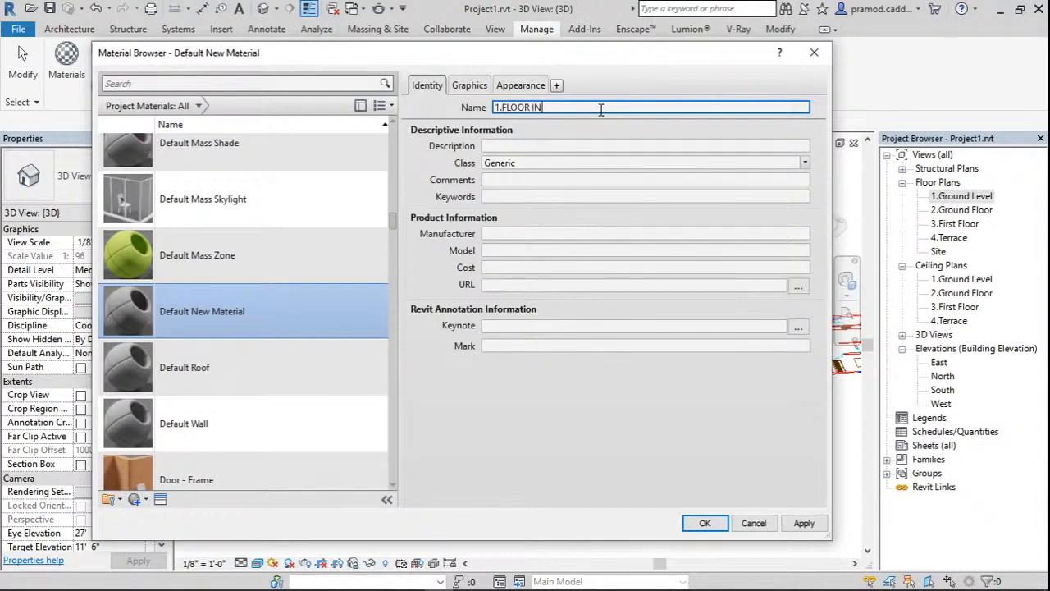
text(TERIOR)
key(Return)
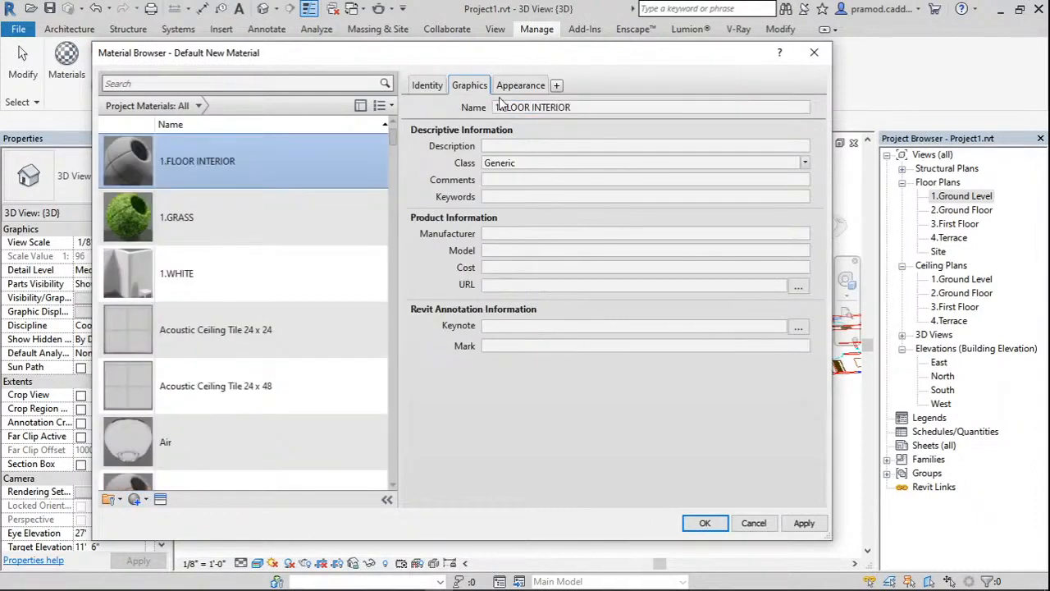
Assign floor tile 01.jpg from the floor textures folder as the appearance image of 1.FLOOR INTERIOR.
click(504, 87)
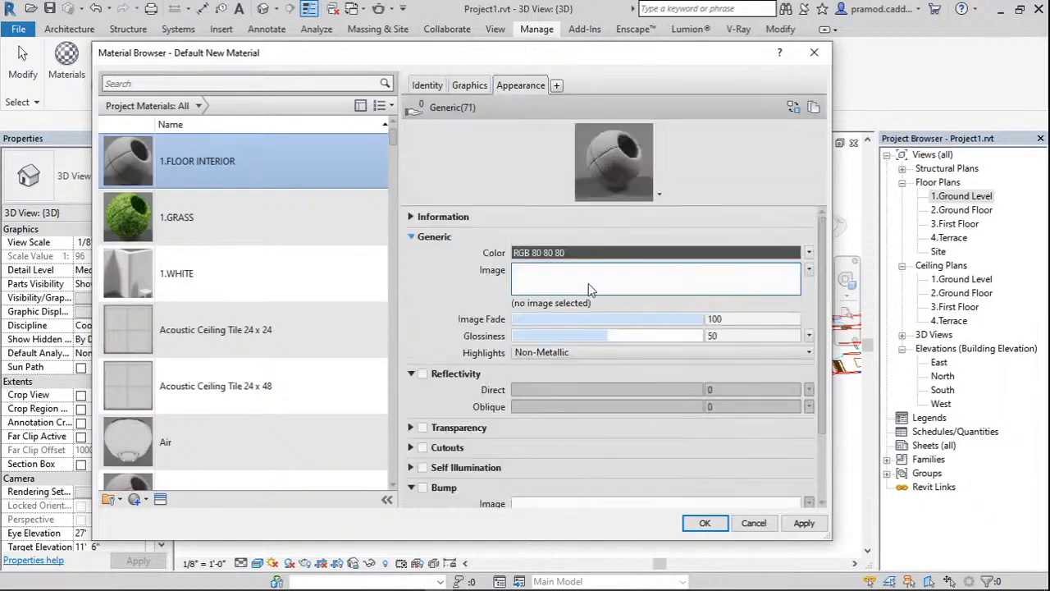
click(589, 283)
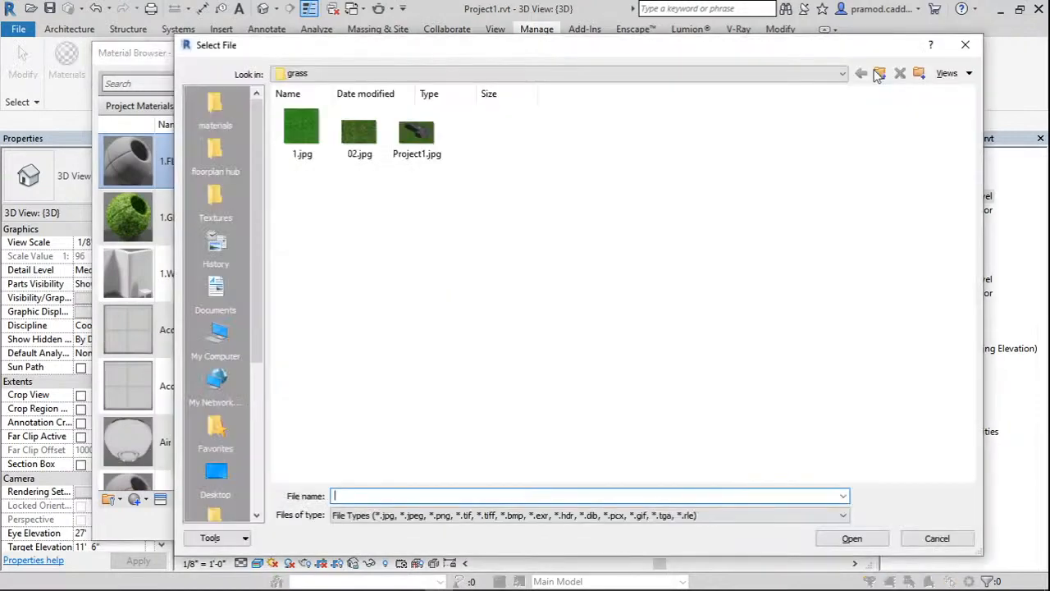
click(879, 73)
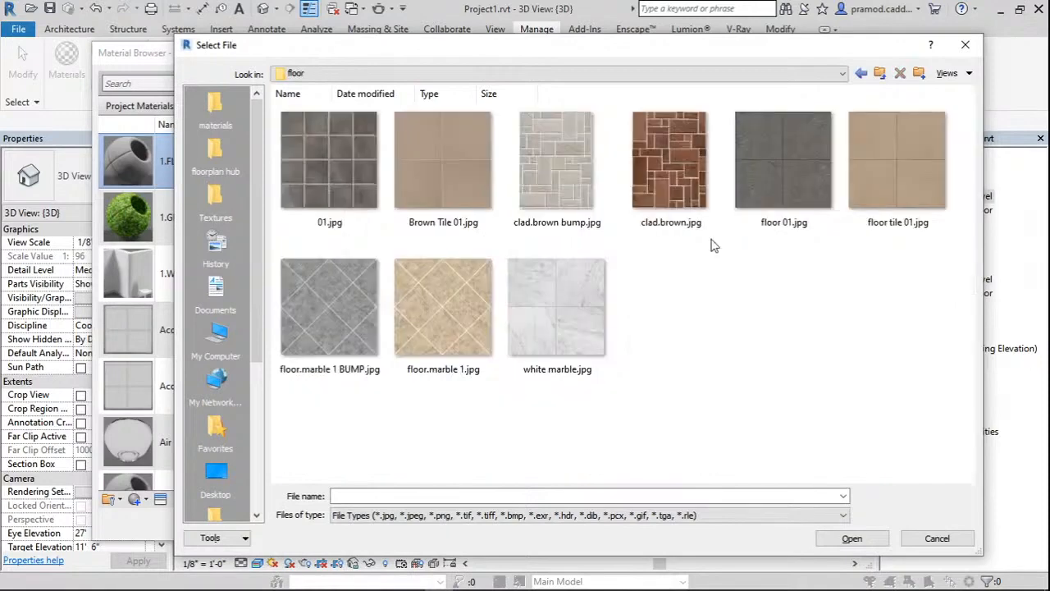
click(897, 160)
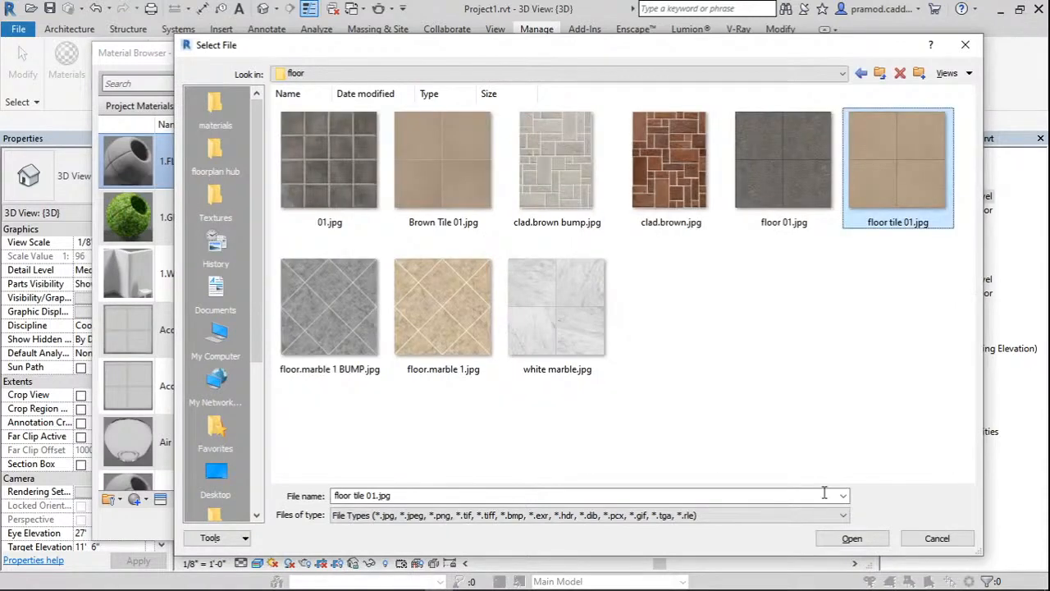
key(Return)
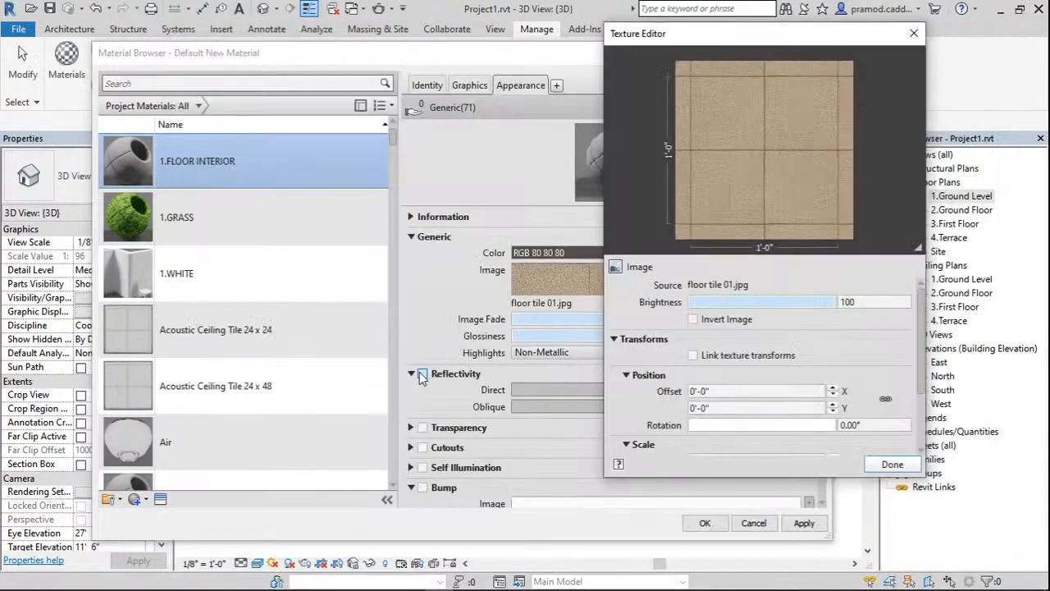
Enable reflectivity for 1.FLOOR INTERIOR with a direct value of 20 and set its floor tile image's sample size to 4'-0".
click(421, 374)
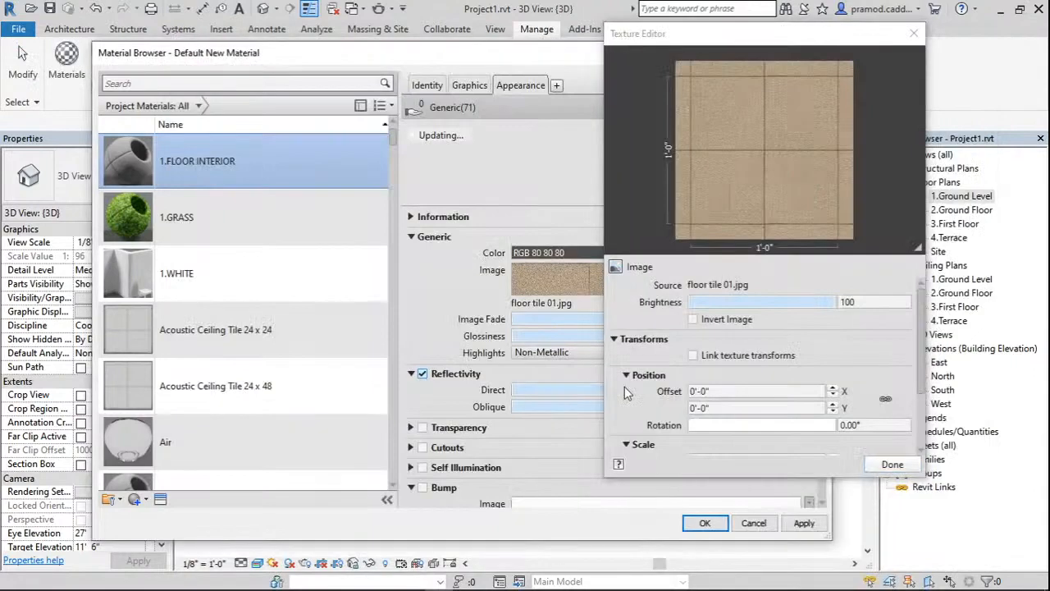
scroll(625, 387, down, 2)
double_click(733, 393)
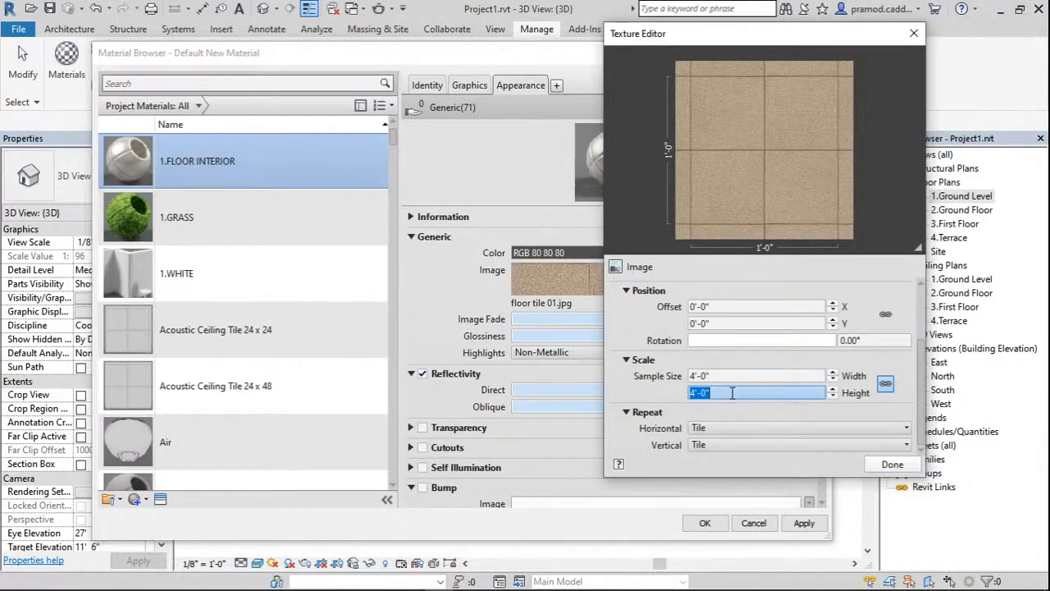
key(Return)
double_click(728, 390)
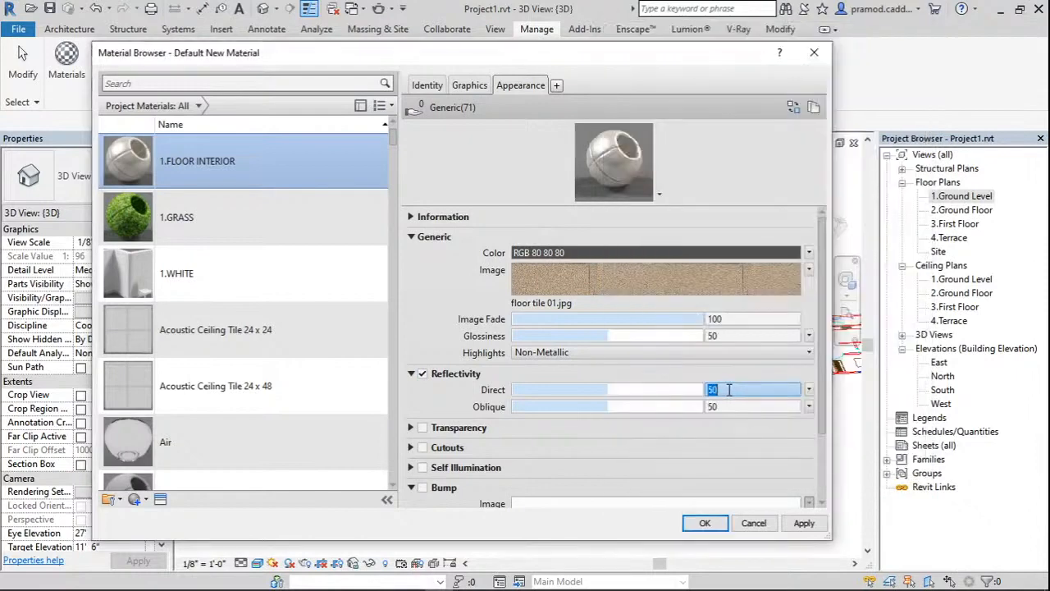
text(20)
click(439, 296)
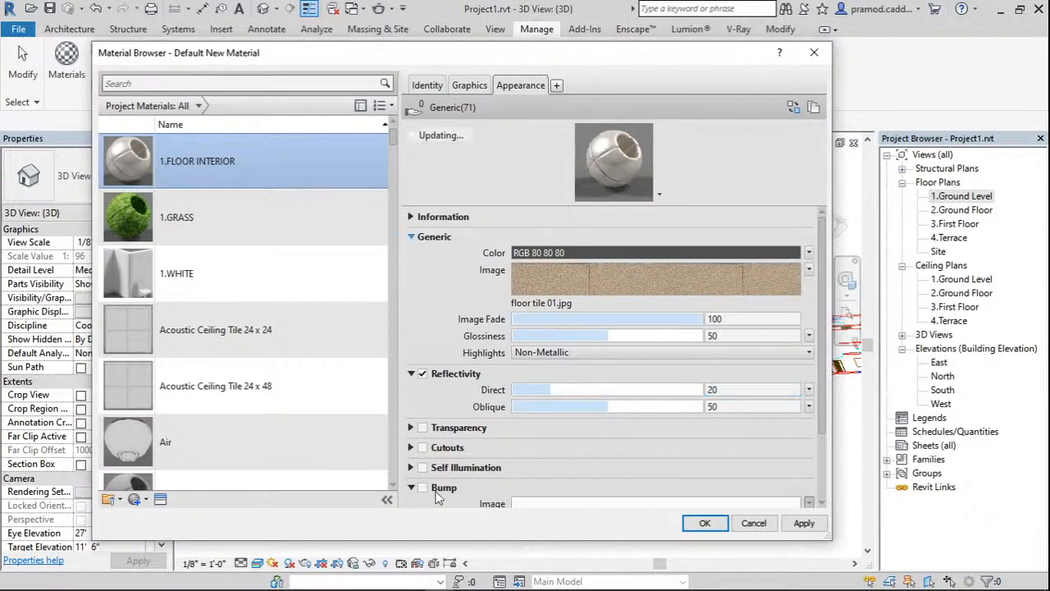
Assign floor 01.jpg as the bump image of 1.FLOOR INTERIOR, scaled to a 4'-0" sample size, and accept the material changes.
click(574, 503)
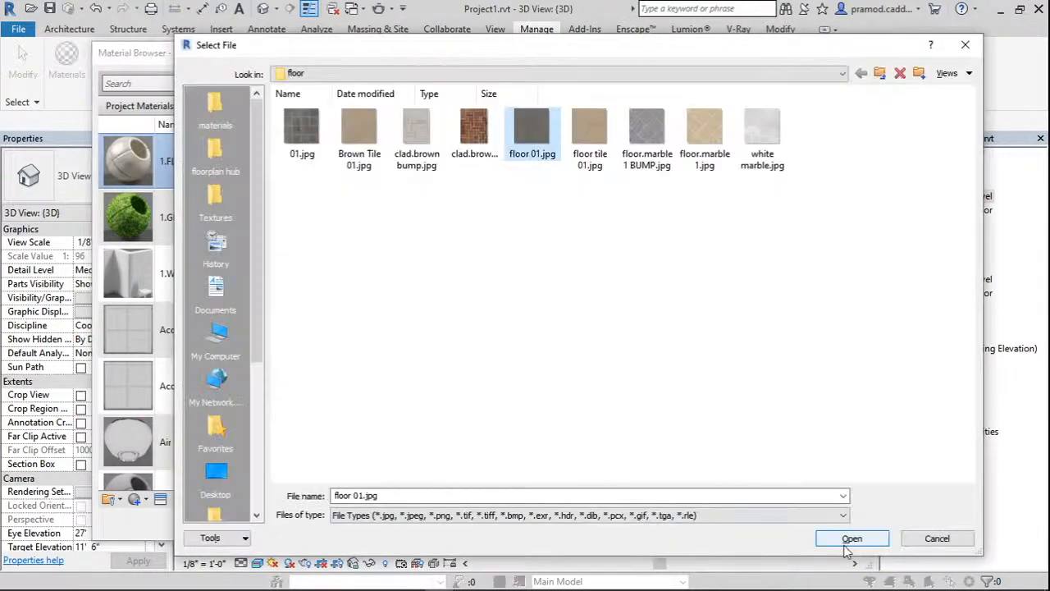
click(850, 540)
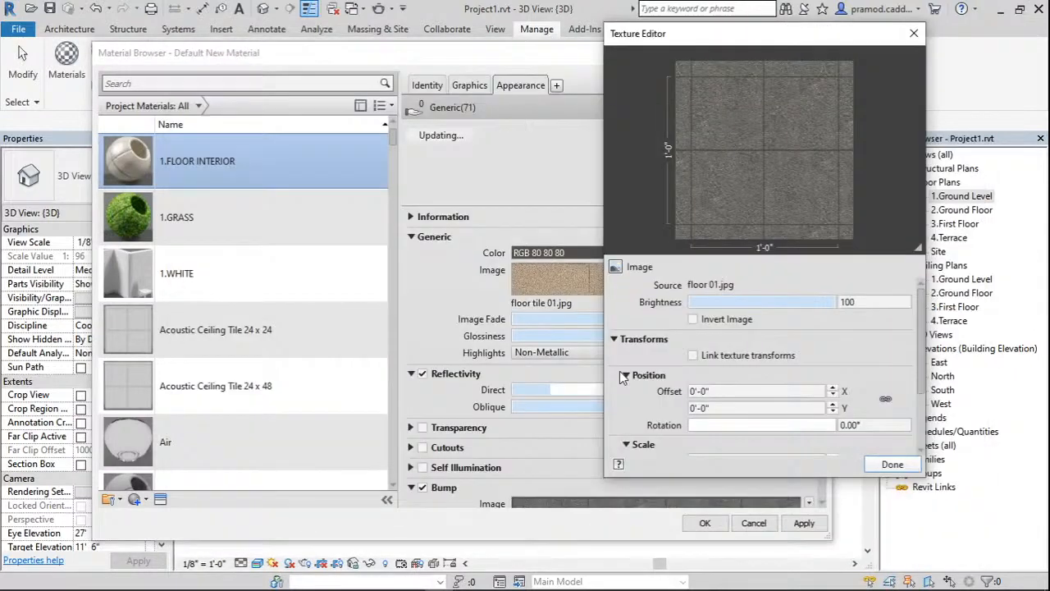
scroll(624, 378, down, 1)
click(716, 414)
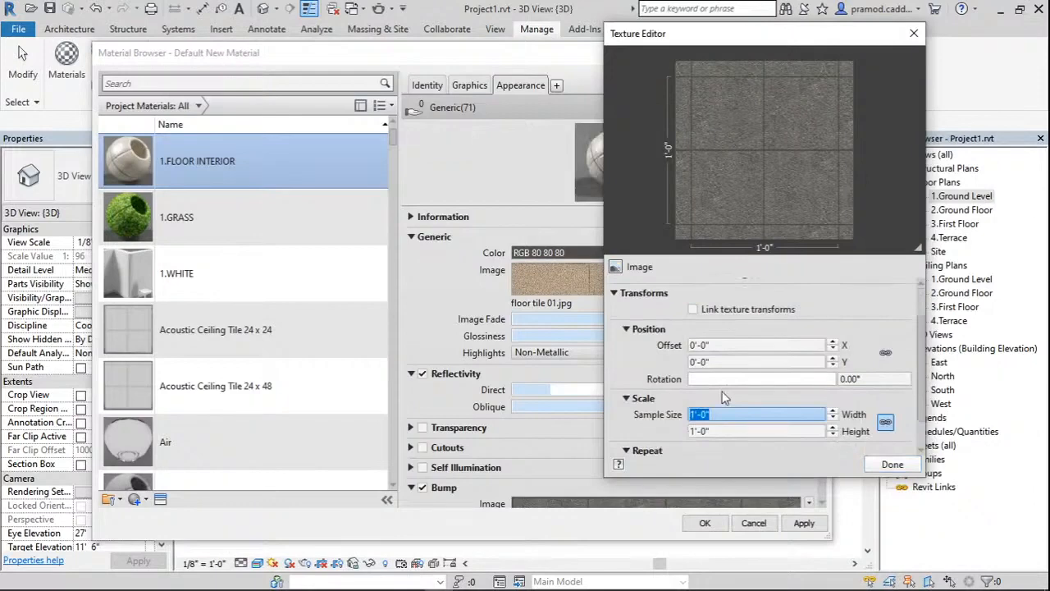
text(4)
click(718, 428)
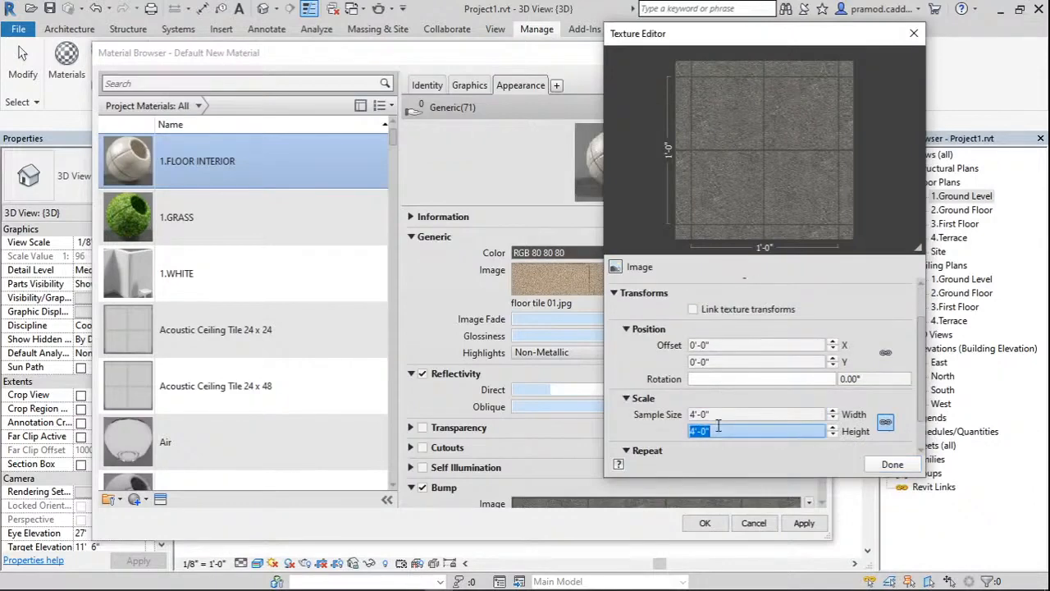
key(Return)
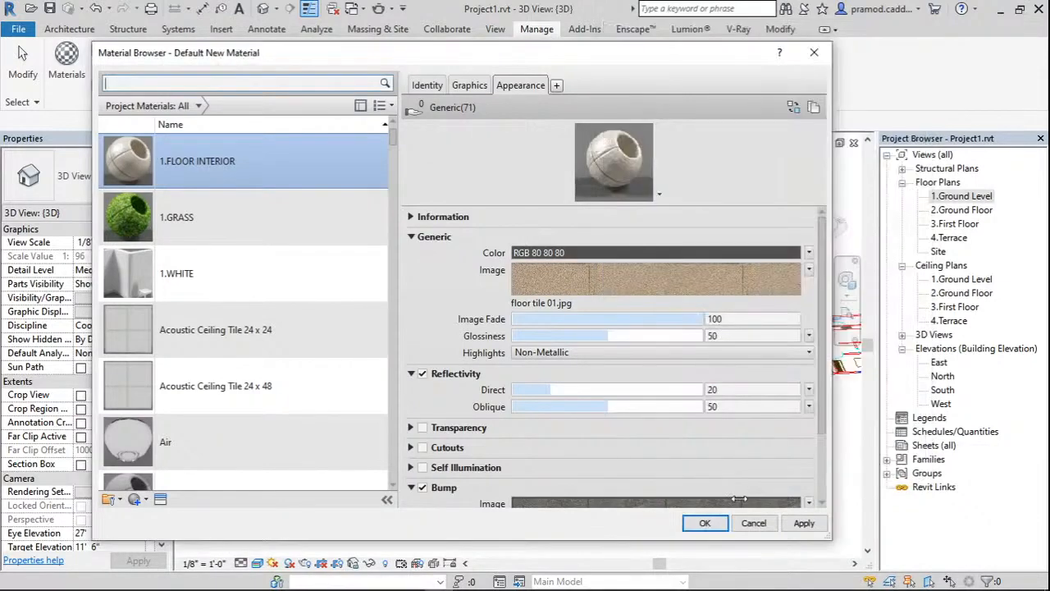
key(Return)
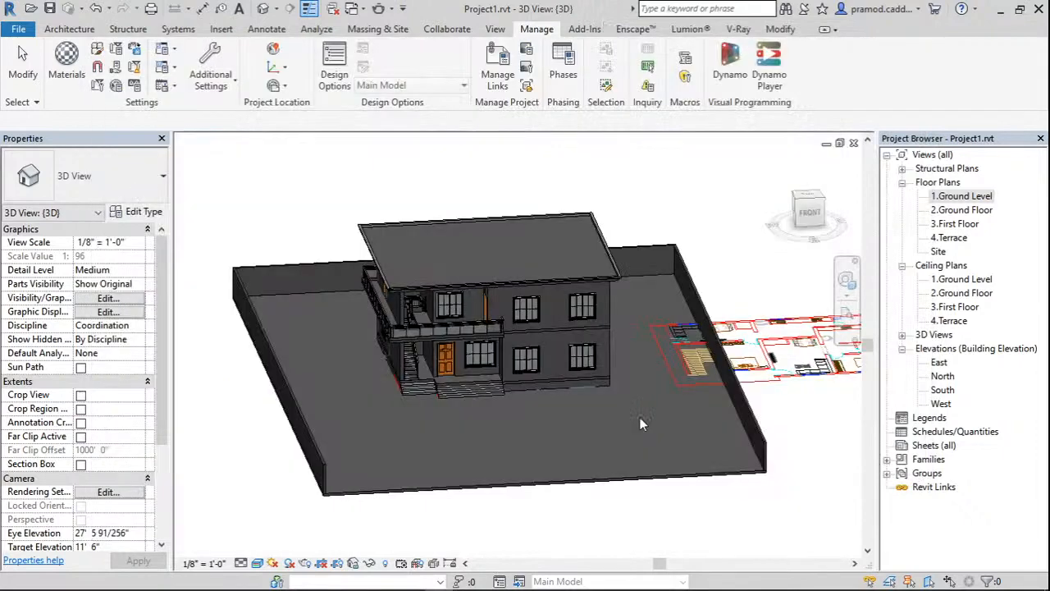
Assign 1.WHITE as the structure layer material of the Generic - 9" basic wall type.
scroll(480, 324, up, 3)
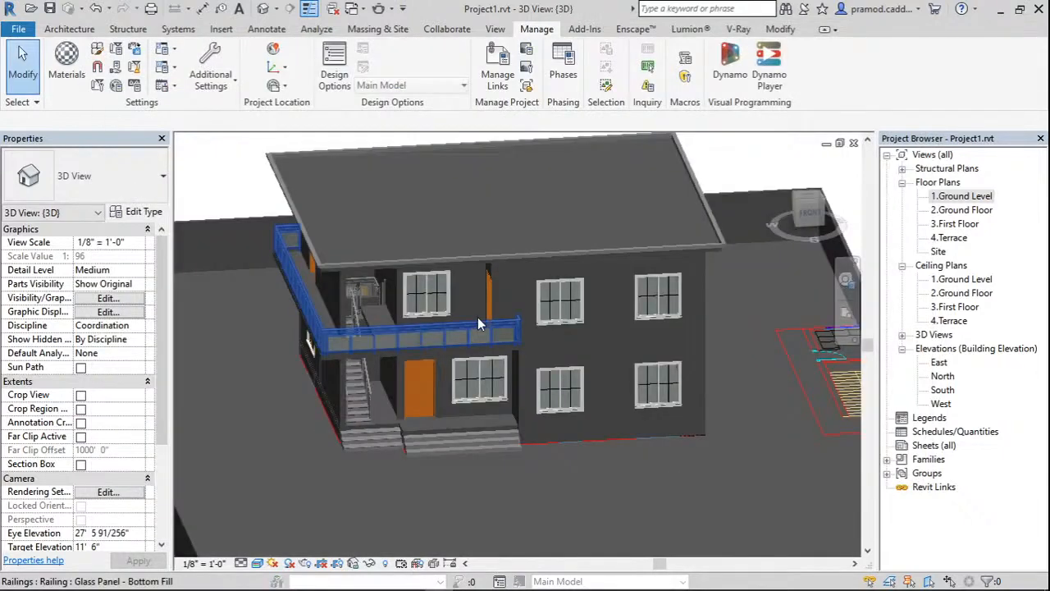
scroll(480, 324, up, 3)
click(660, 359)
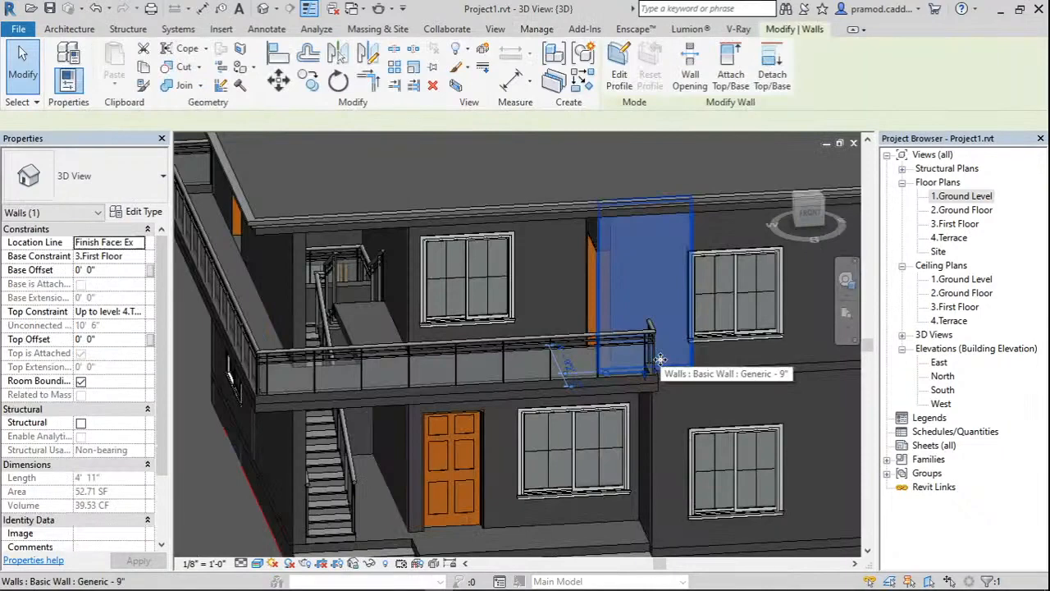
click(137, 211)
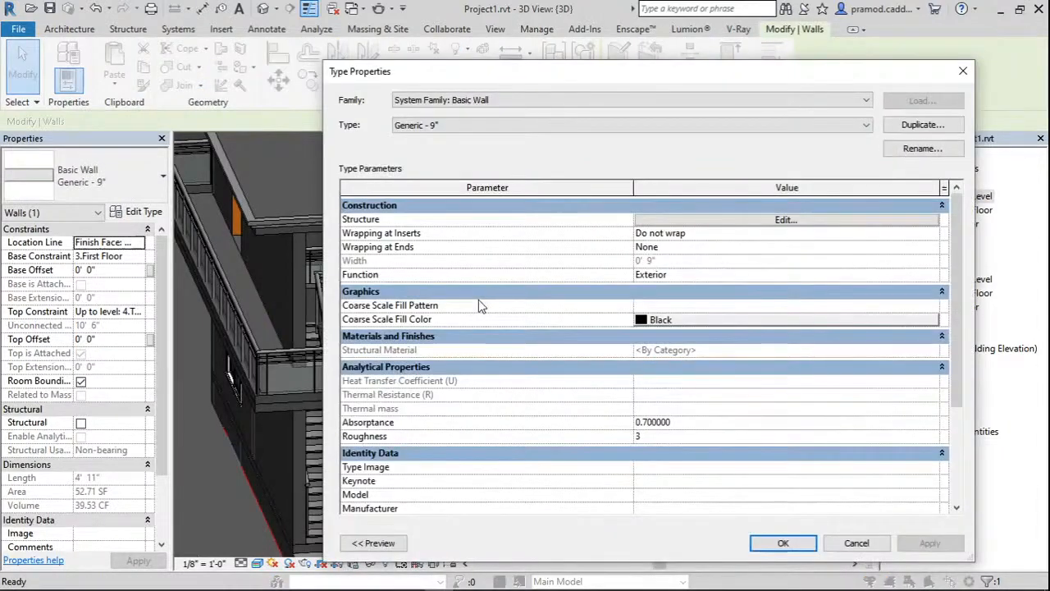
click(786, 219)
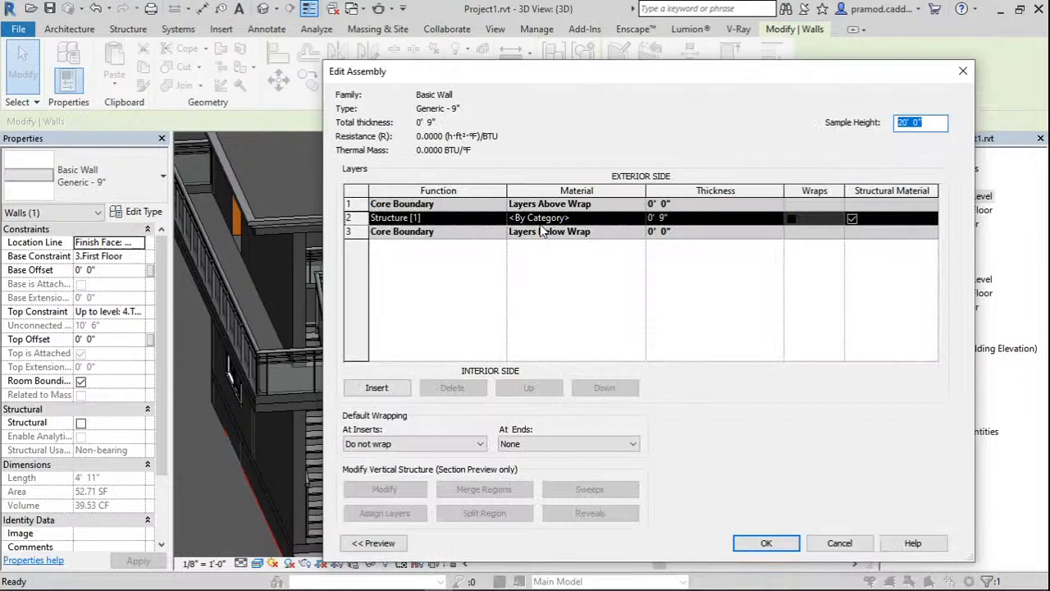
click(639, 220)
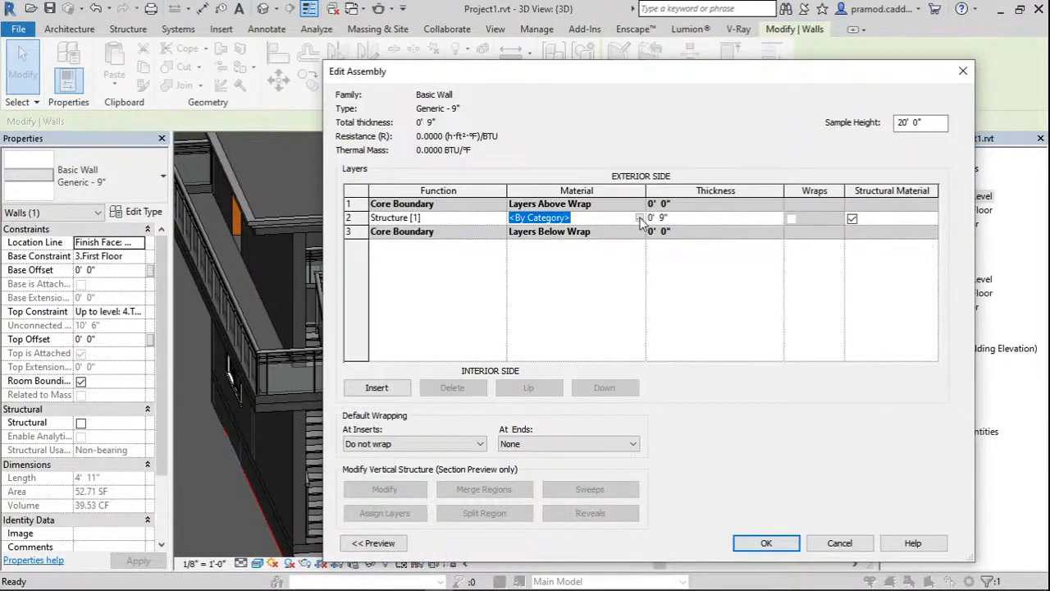
click(639, 218)
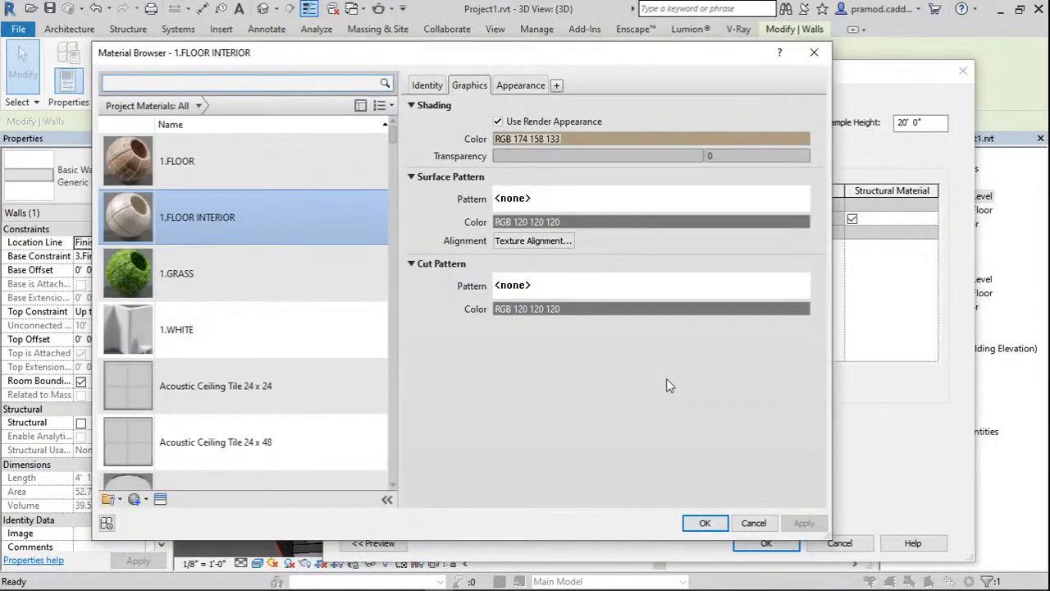
click(754, 523)
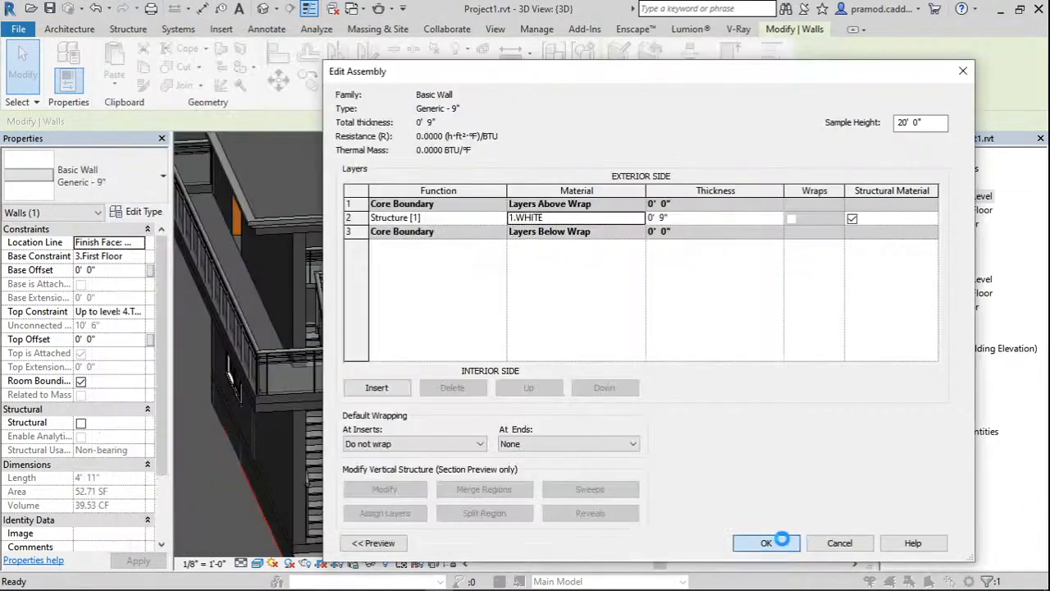
click(782, 542)
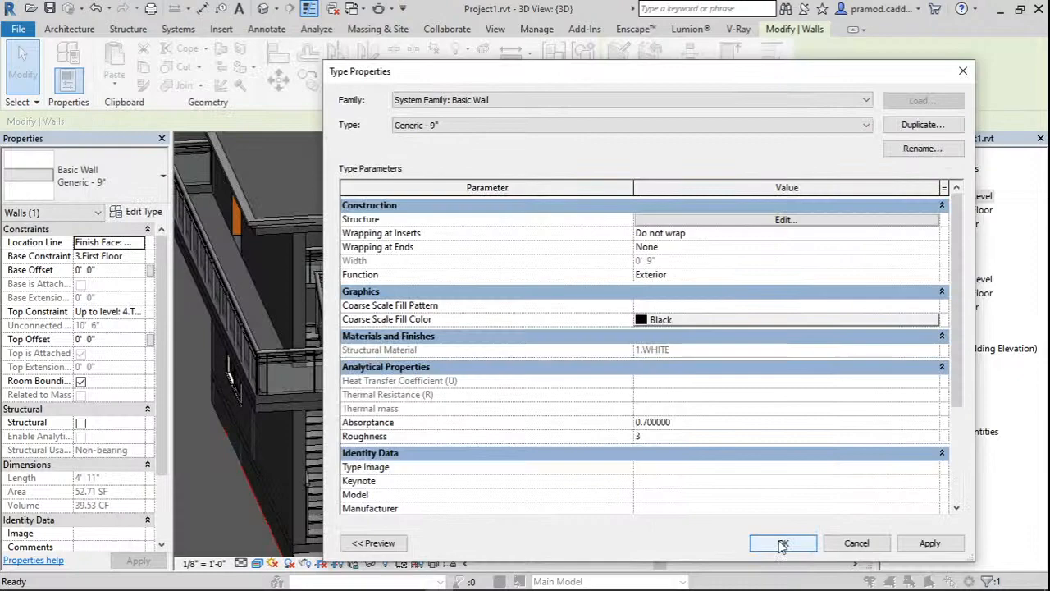
click(783, 544)
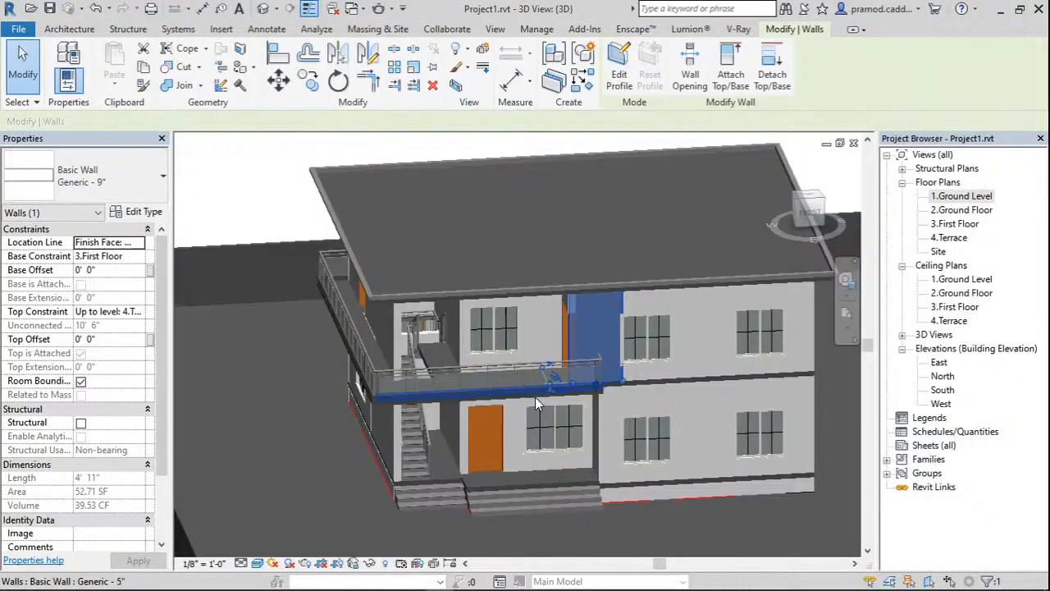
Assign 1.WHITE as the structure layer material of the Generic - 6" floor type used by the terrace slab.
key(Escape)
mouse_move(666, 430)
shift+middle_down()
mouse_move(681, 383)
mouse_move(678, 443)
shift+middle_up()
click(525, 289)
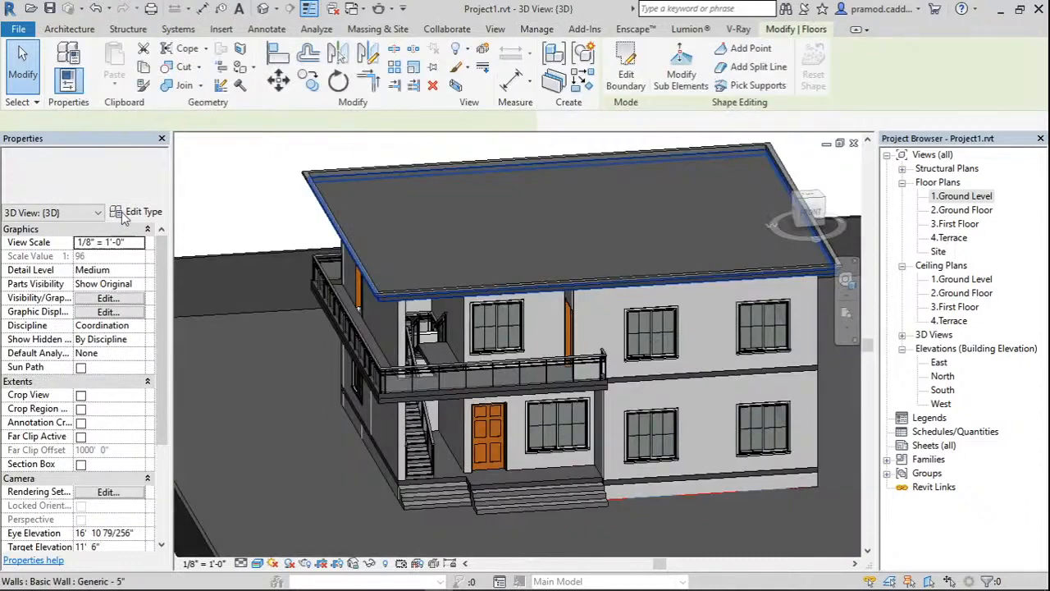
click(124, 214)
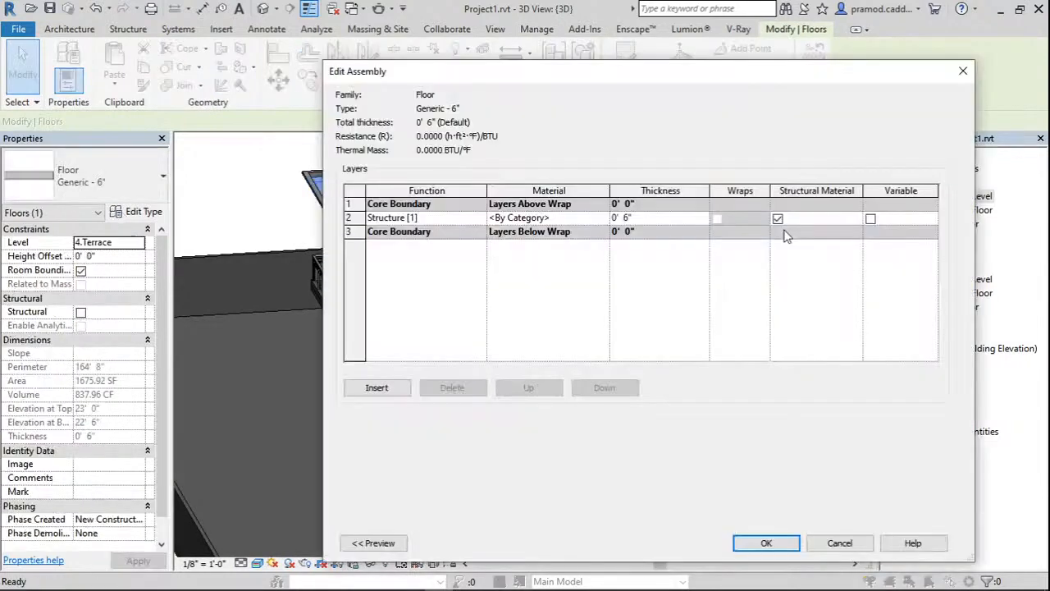
click(546, 219)
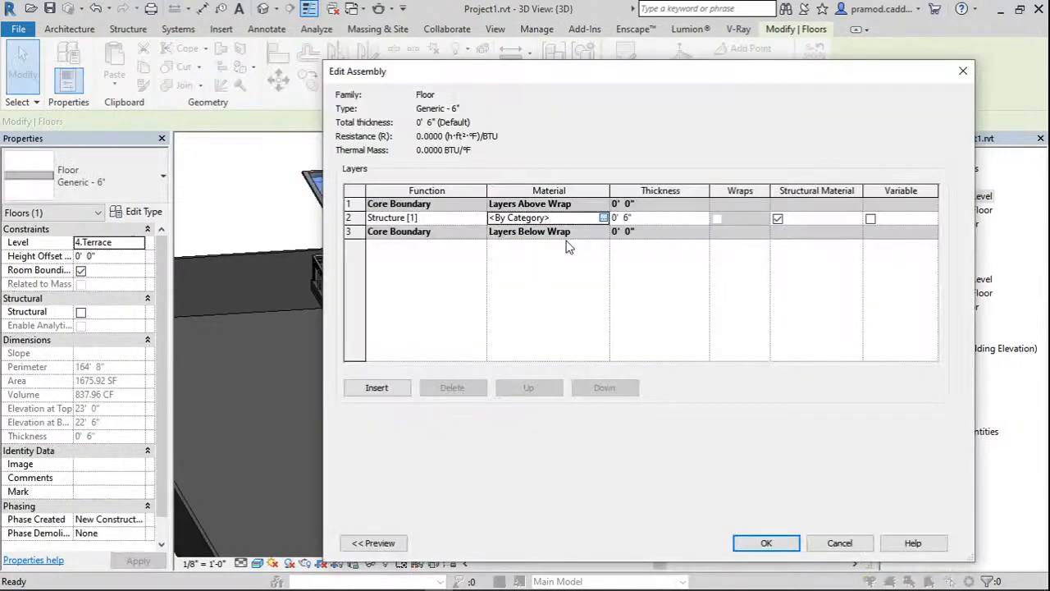
click(603, 217)
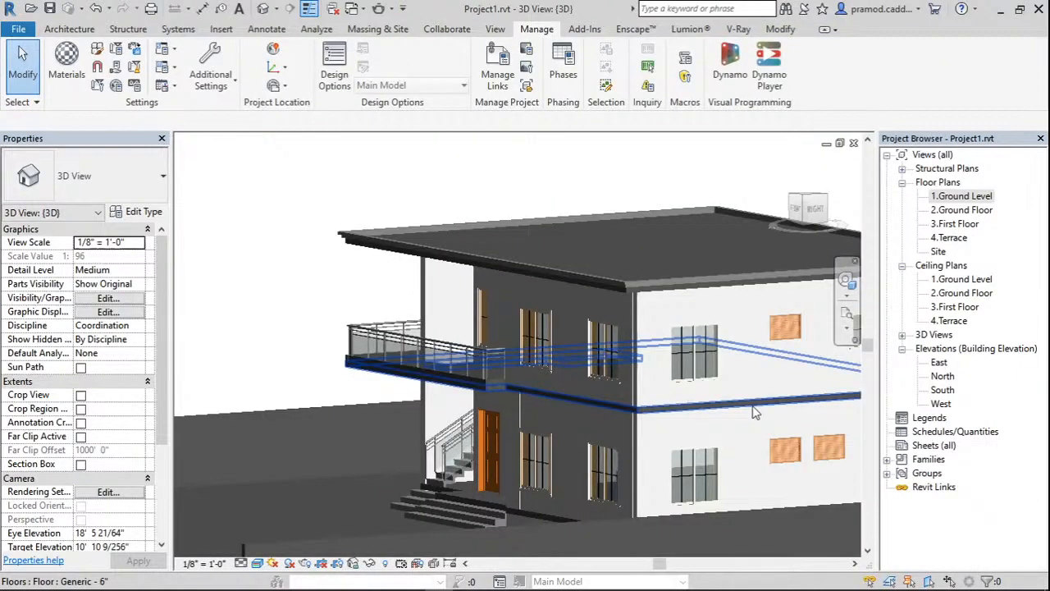
shift+middle_drag(755, 413, 483, 257)
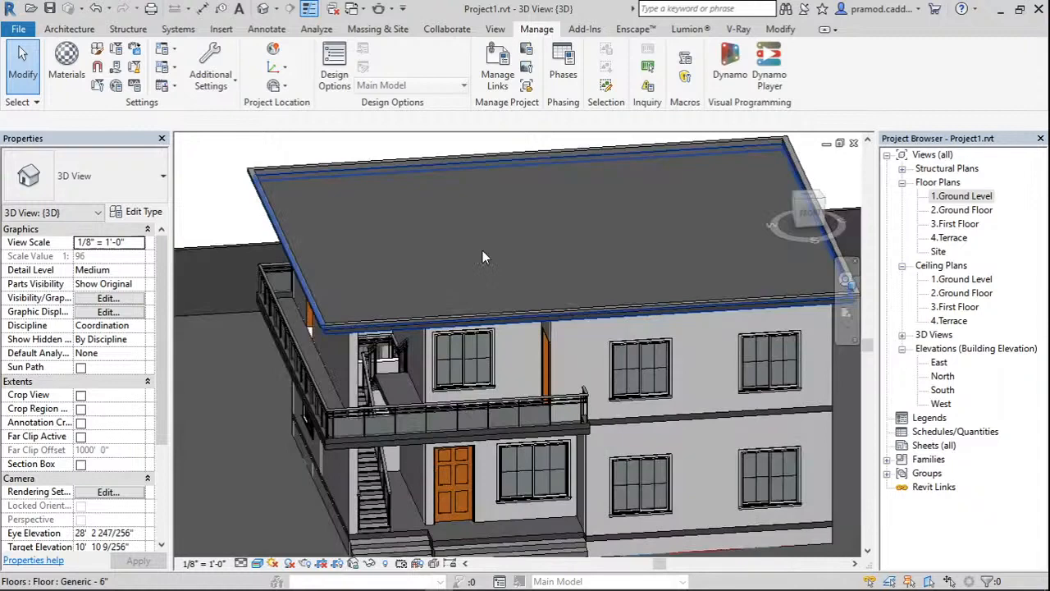
click(483, 256)
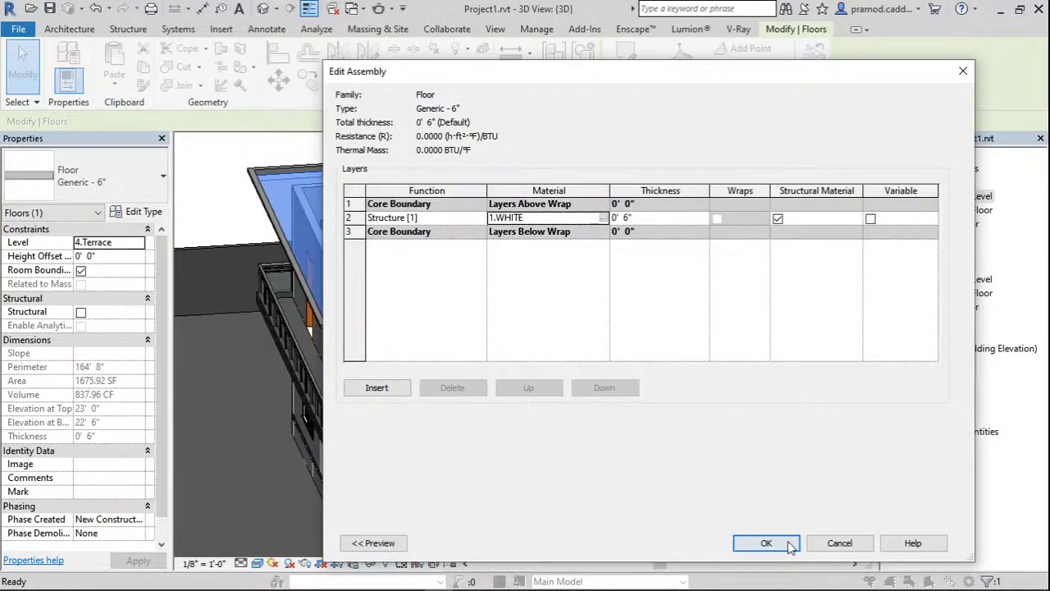
click(786, 545)
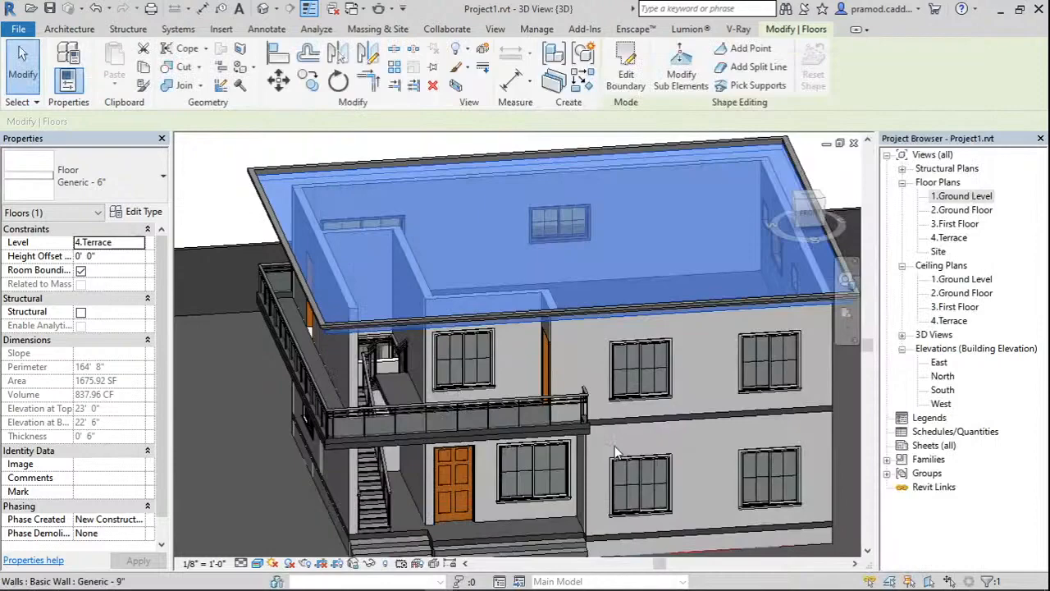
key(Escape)
Paint the first-floor balcony and entrance porch floors with 1.FLOOR INTERIOR and the site slab with 1.FLOOR.
shift+middle_drag(615, 445, 555, 300)
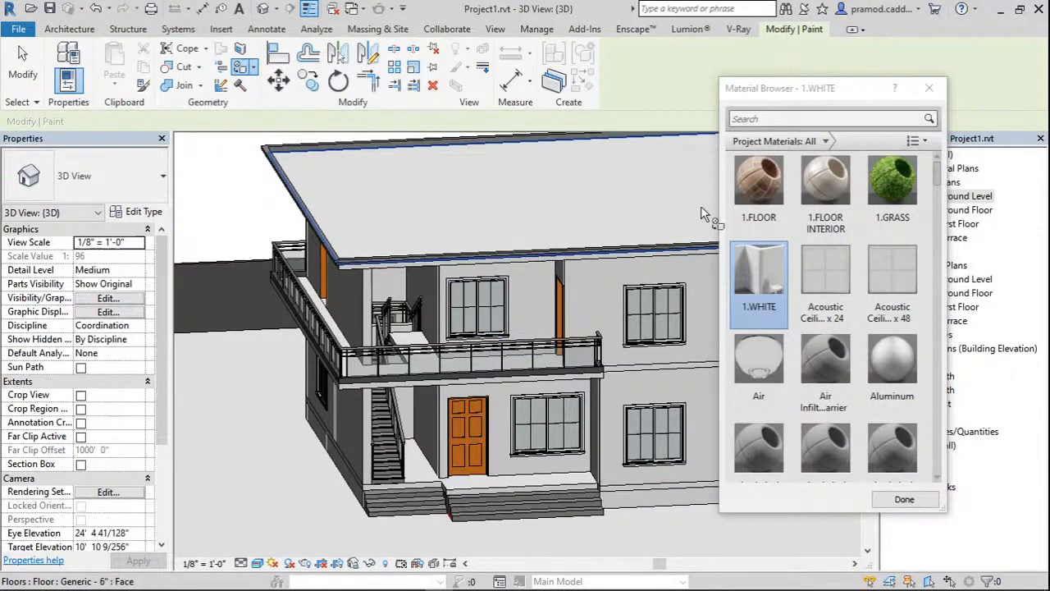
click(824, 199)
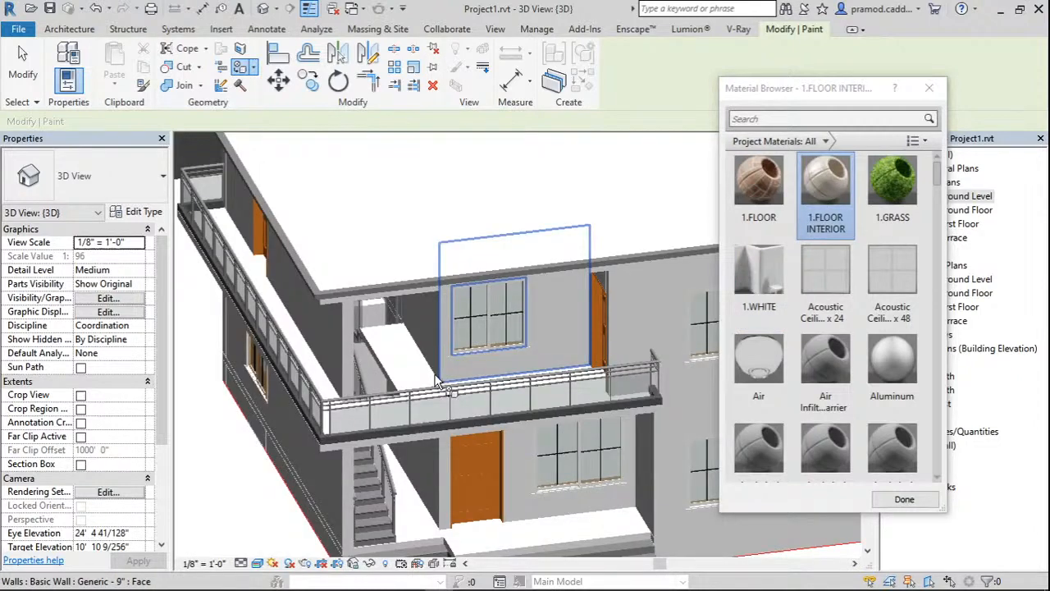
shift+middle_drag(437, 383, 518, 504)
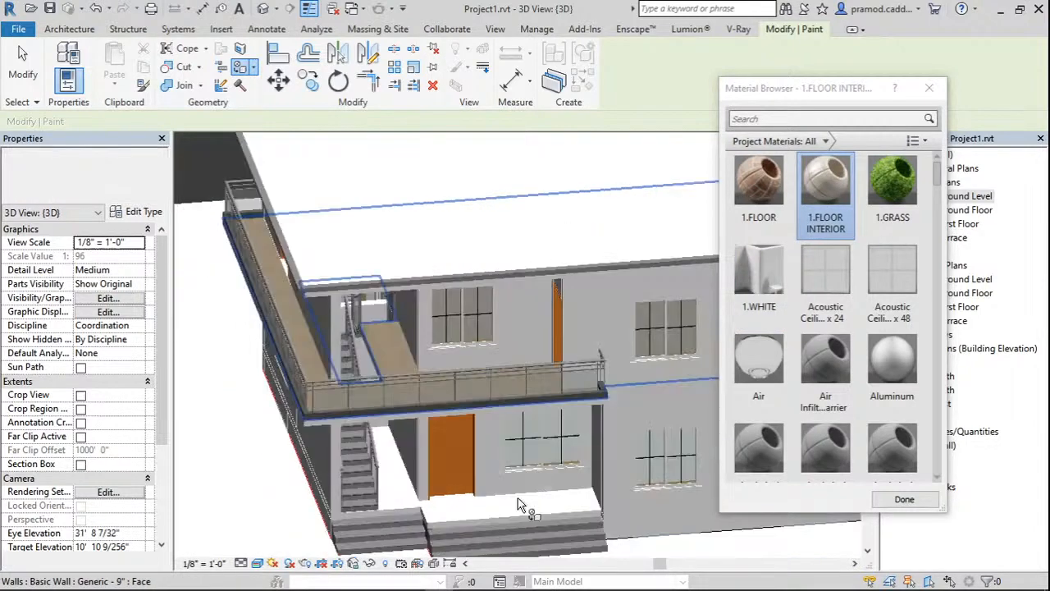
click(553, 442)
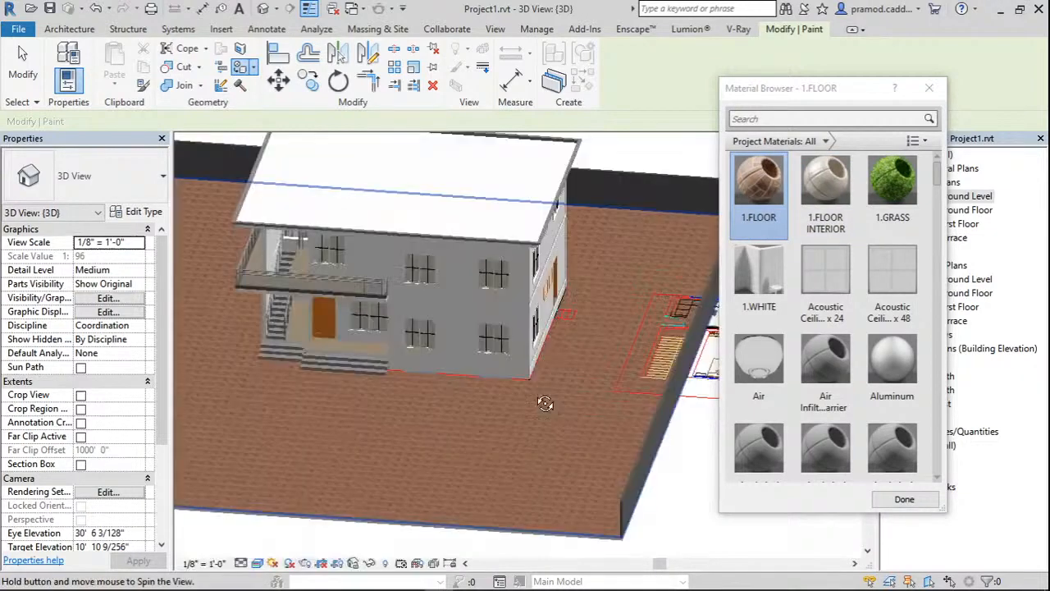
Split the site slab's top face with a three-sided boundary around the house, extending about 96' back from the slab's front edge.
shift+middle_drag(545, 403, 547, 361)
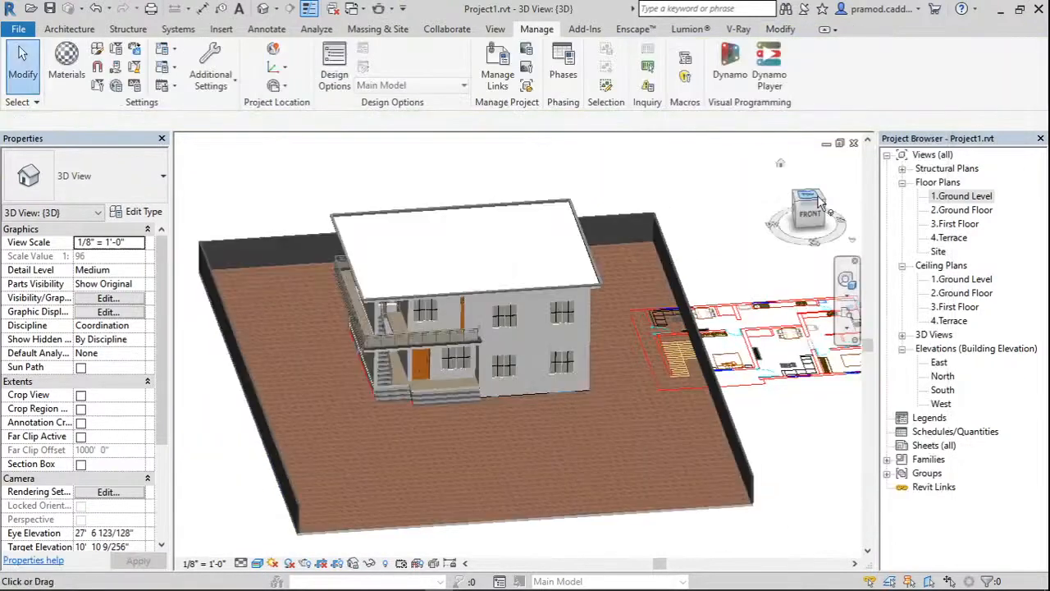
click(812, 195)
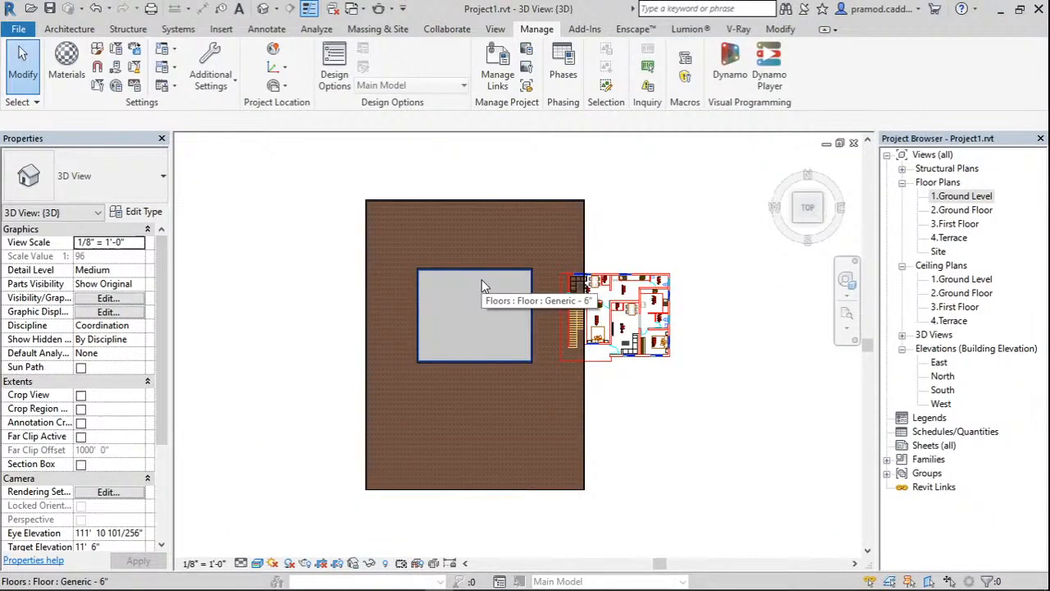
click(775, 30)
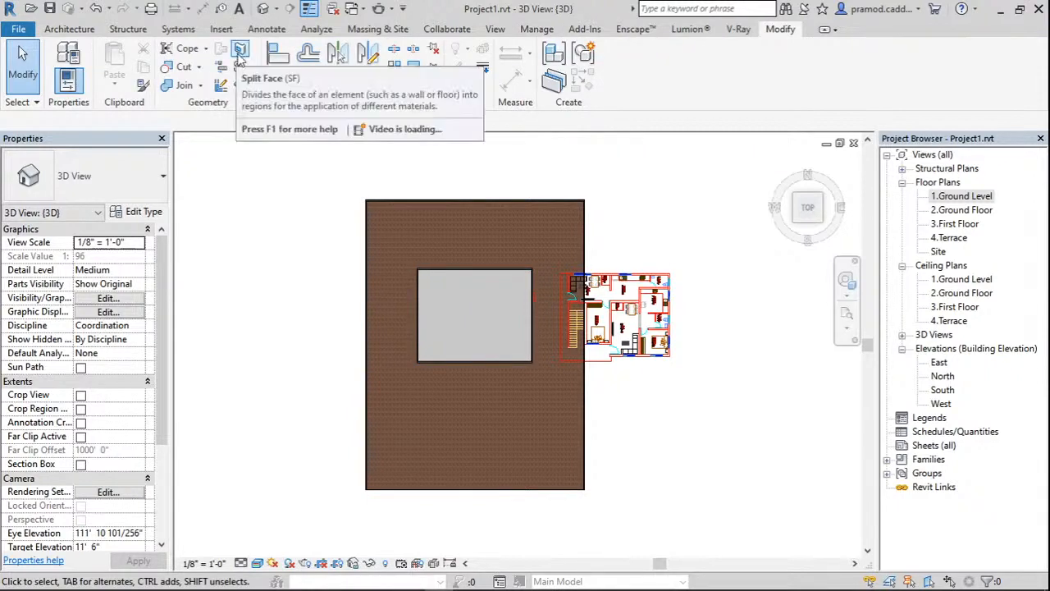
click(239, 51)
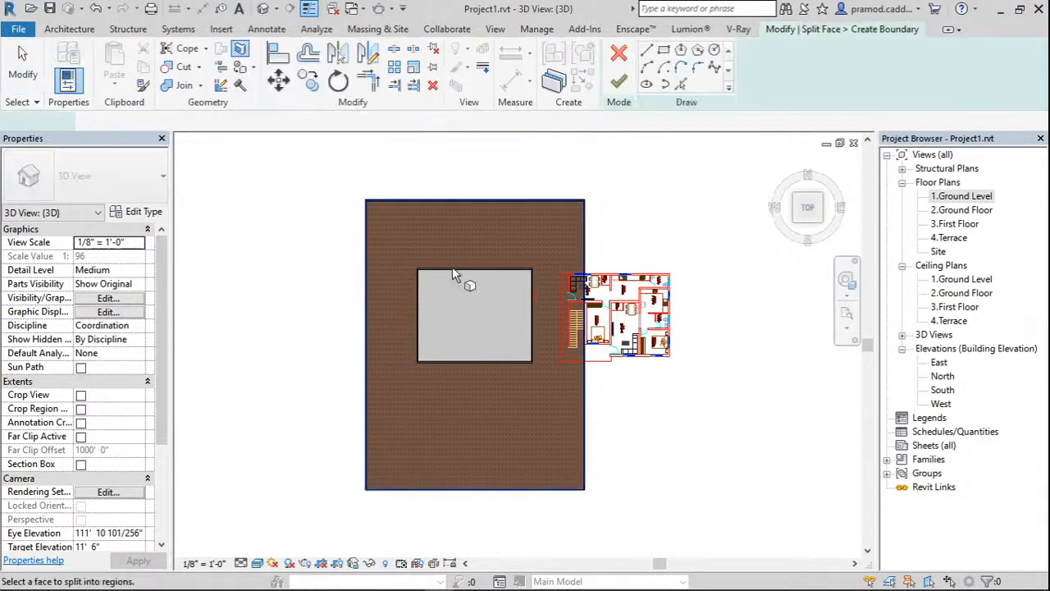
click(453, 271)
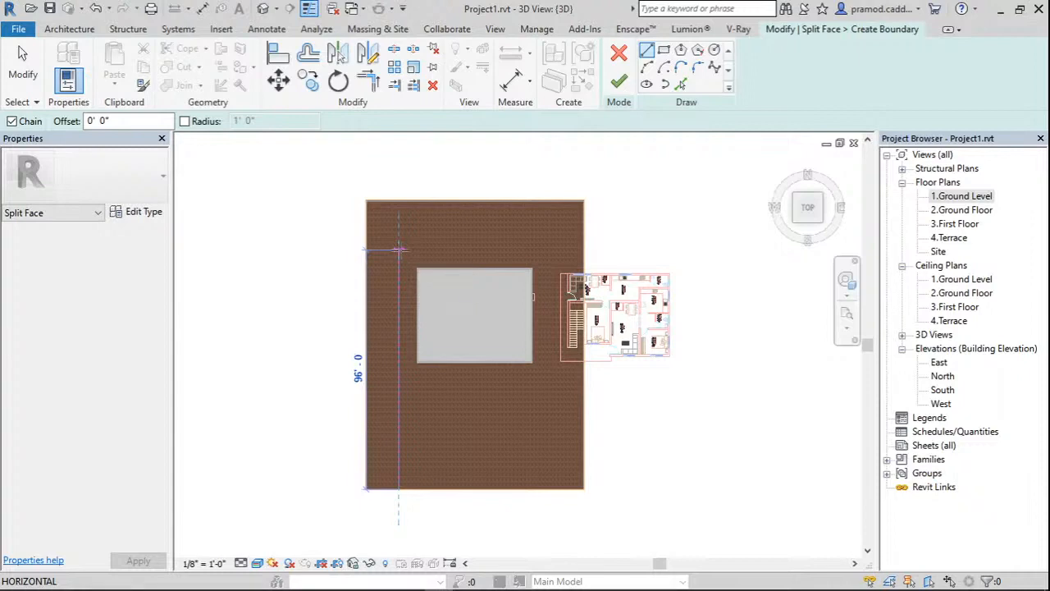
click(399, 250)
click(548, 249)
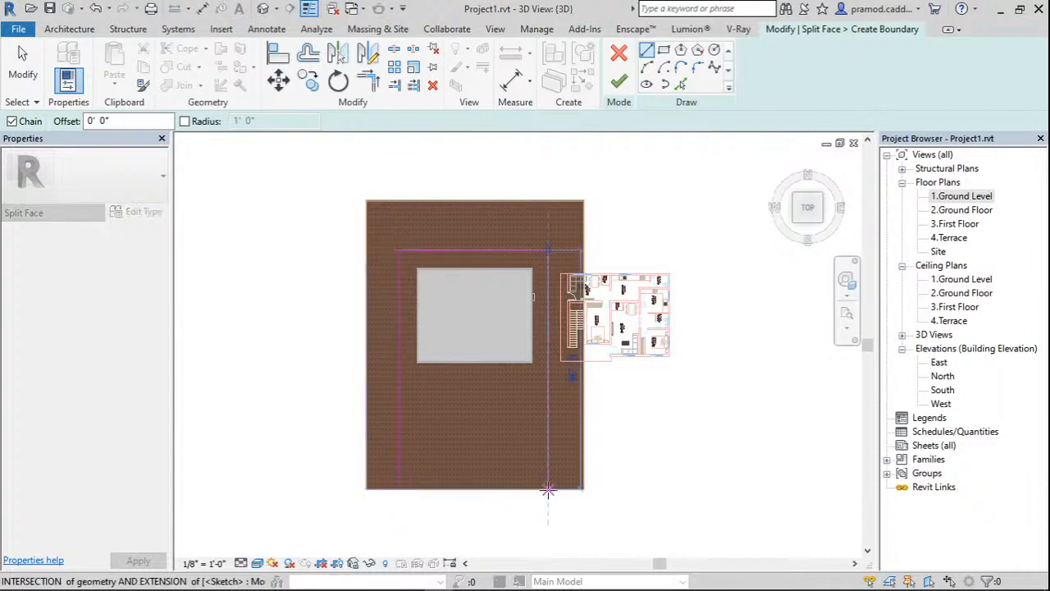
click(548, 490)
click(619, 81)
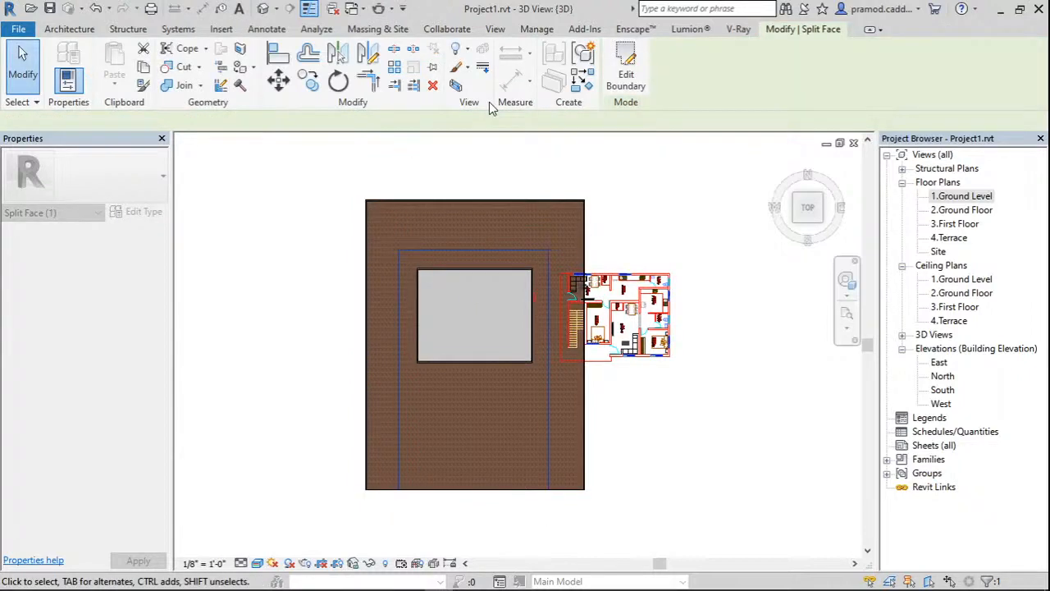
Paint the outer split region of the site slab, around the paved area, with 1.GRASS.
scroll(485, 377, down, 3)
shift+middle_drag(485, 378, 538, 260)
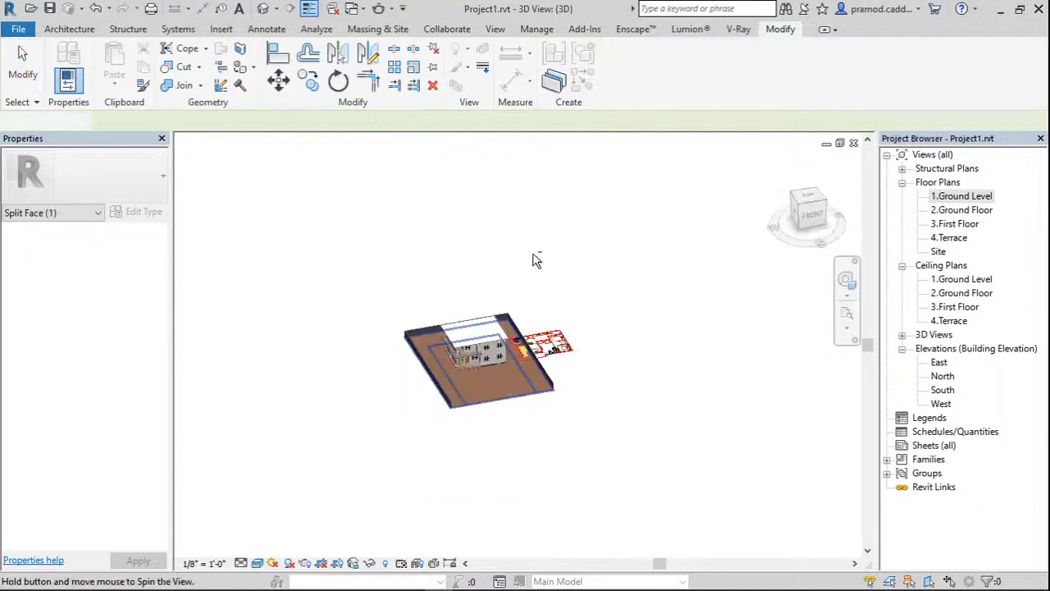
scroll(483, 394, up, 2)
click(801, 292)
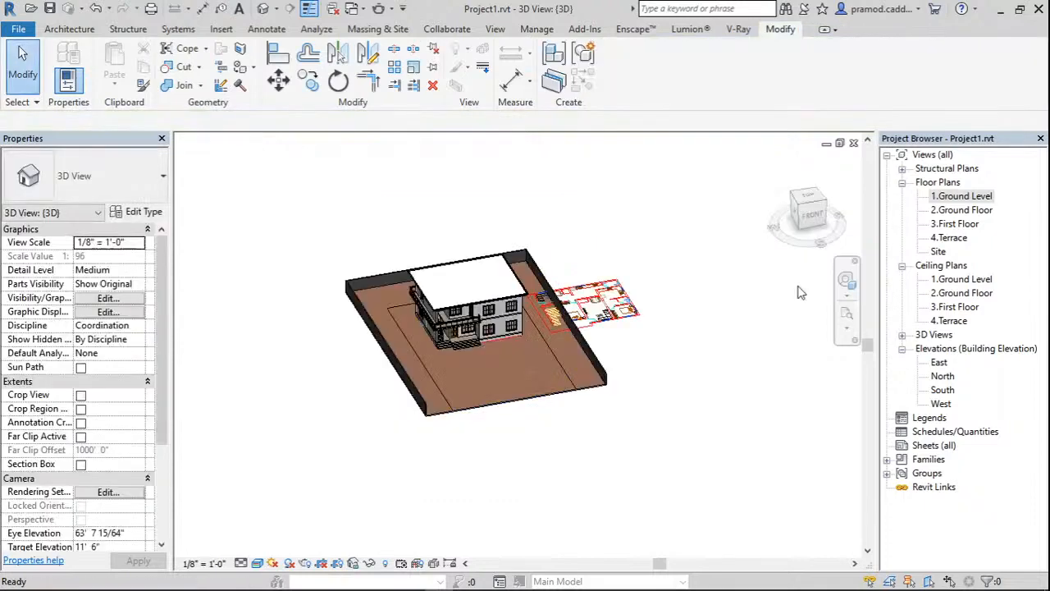
key(p)
key(t)
click(472, 408)
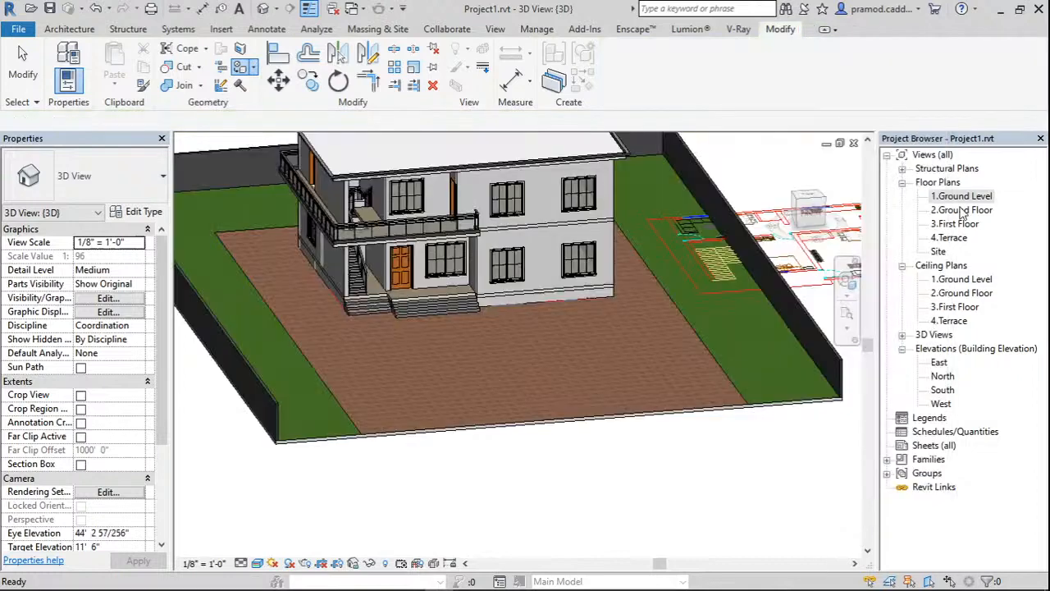
In the 1.Ground Level floor plan, prepare a Generic - 5" basic wall with an unconnected height of 0' 6".
double_click(962, 196)
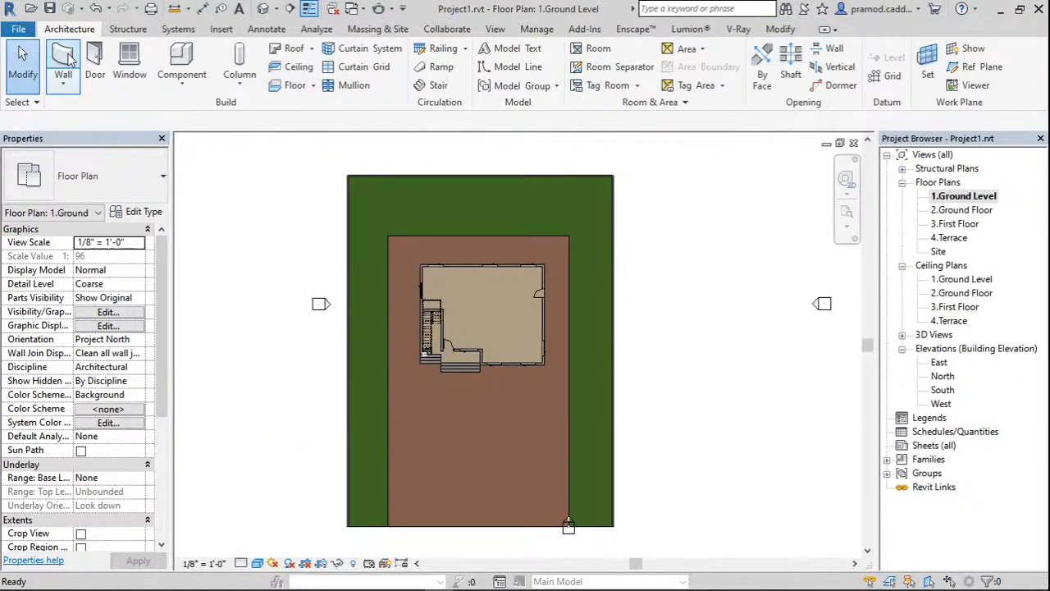
click(66, 59)
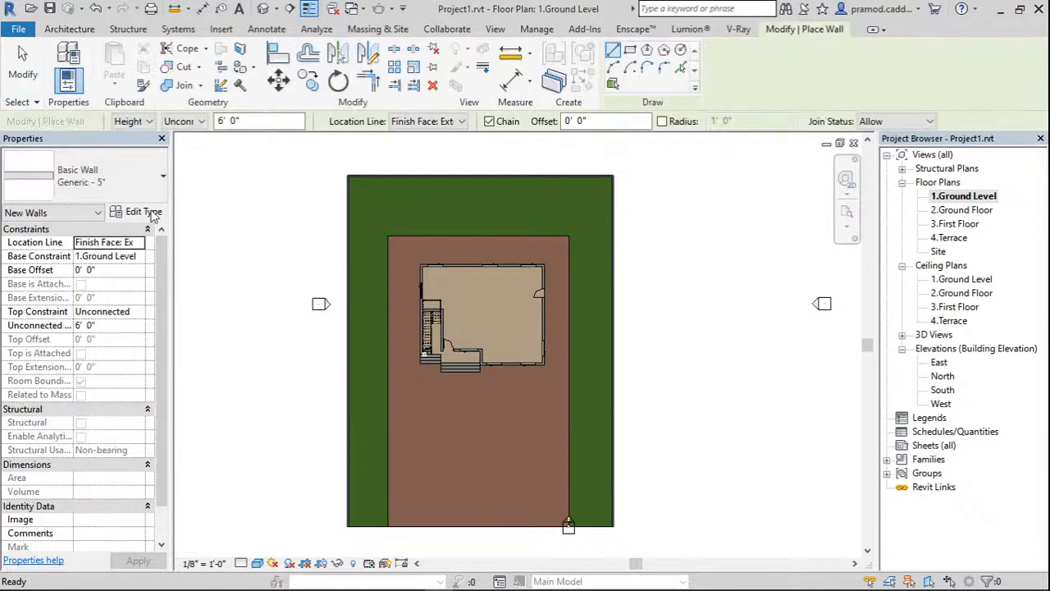
click(126, 325)
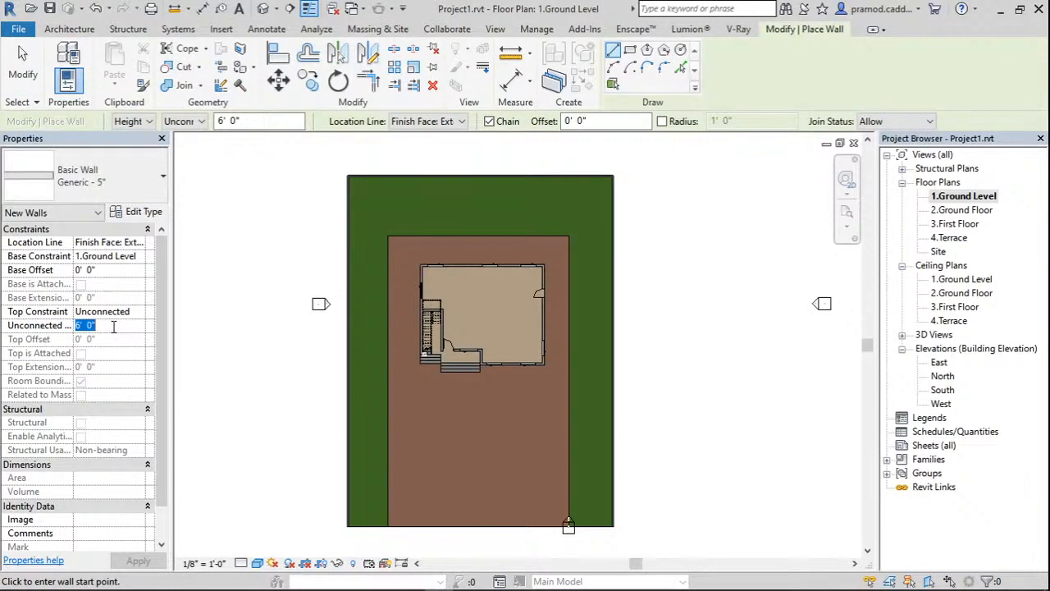
key(BackSpace)
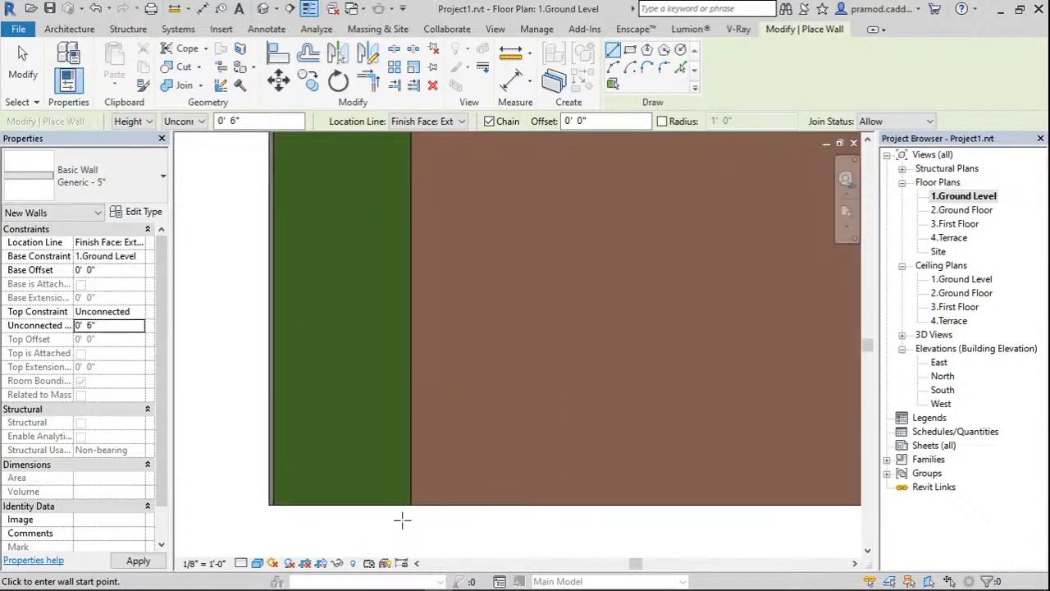
Draw low curb walls along the two sides and back of the boundary between grass and paving.
click(402, 518)
scroll(386, 192, down, 4)
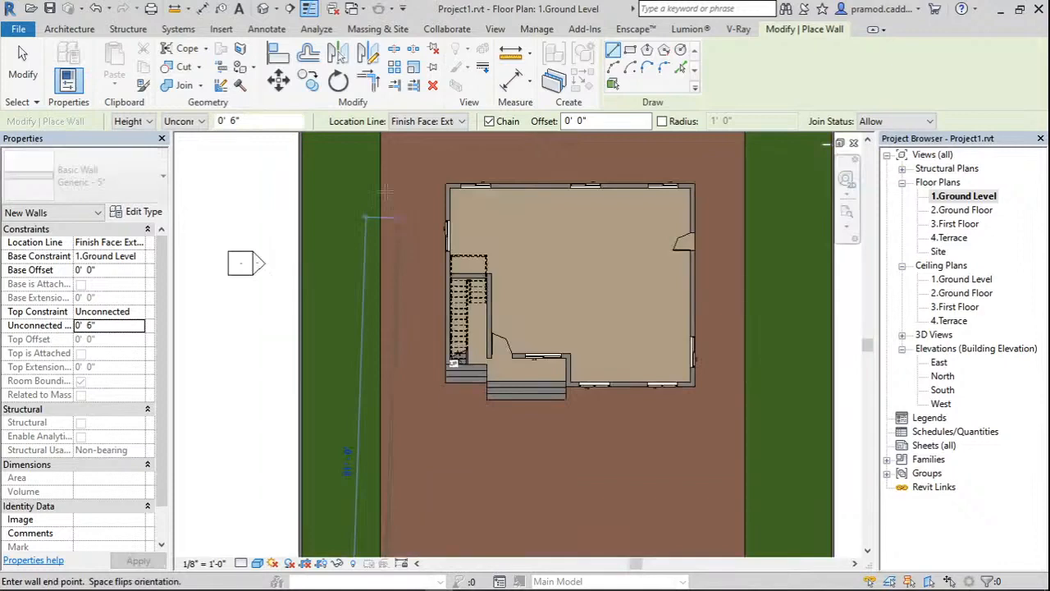
middle_drag(385, 192, 380, 242)
click(375, 175)
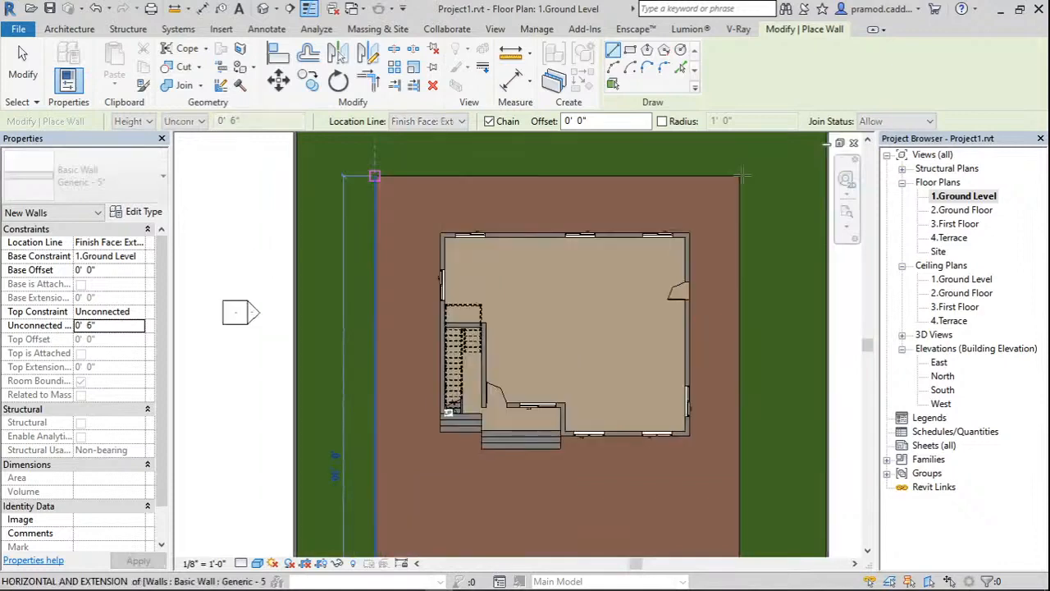
click(741, 175)
middle_drag(738, 459, 699, 238)
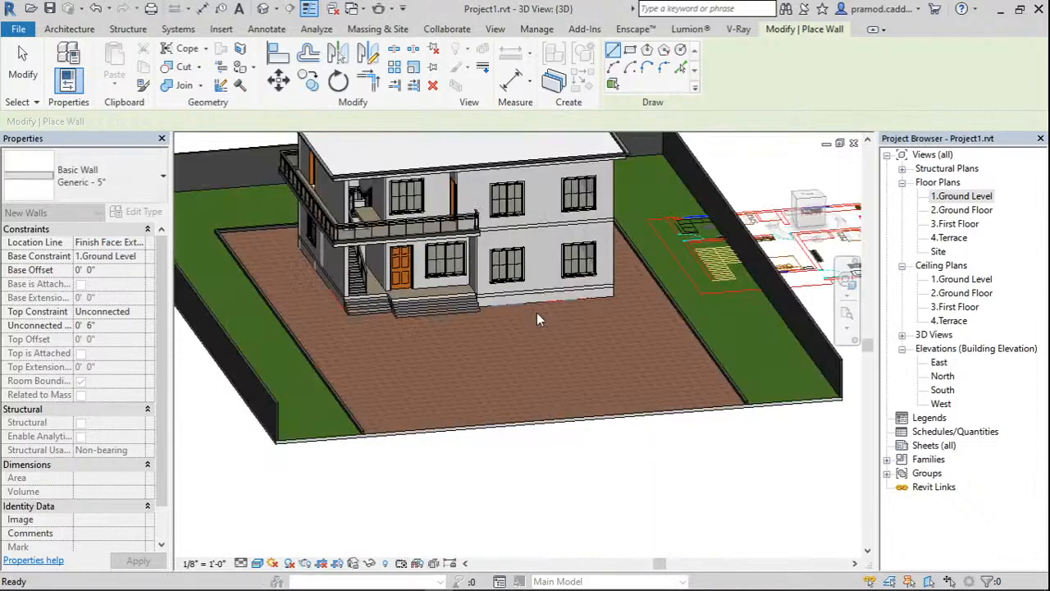
key(Escape)
key(Escape)
Assign 1.WHITE as the structure layer material of the Generic - 5" basic wall type.
shift+middle_drag(536, 313, 259, 269)
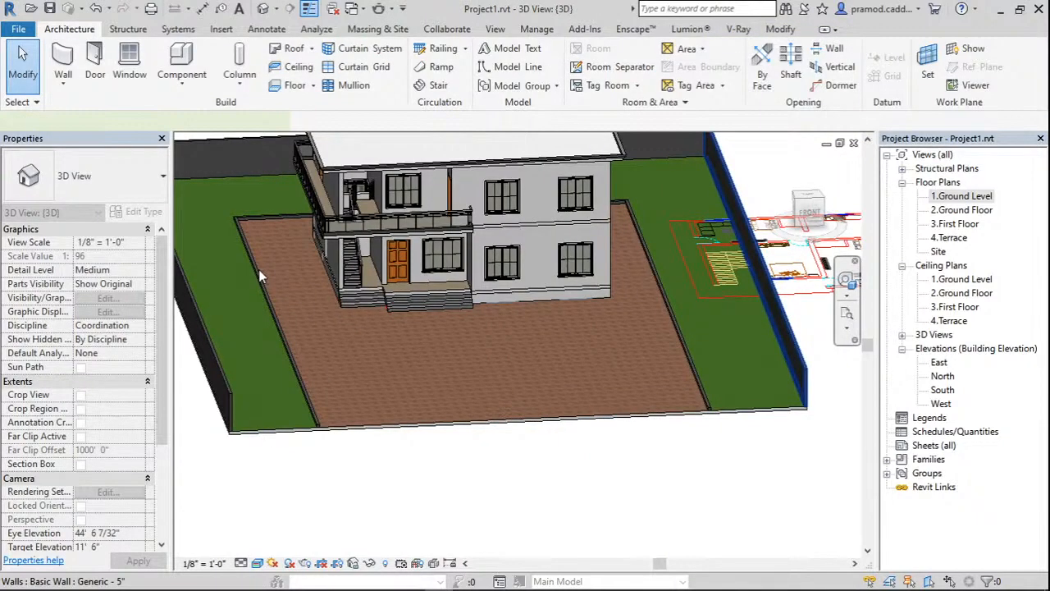
click(258, 269)
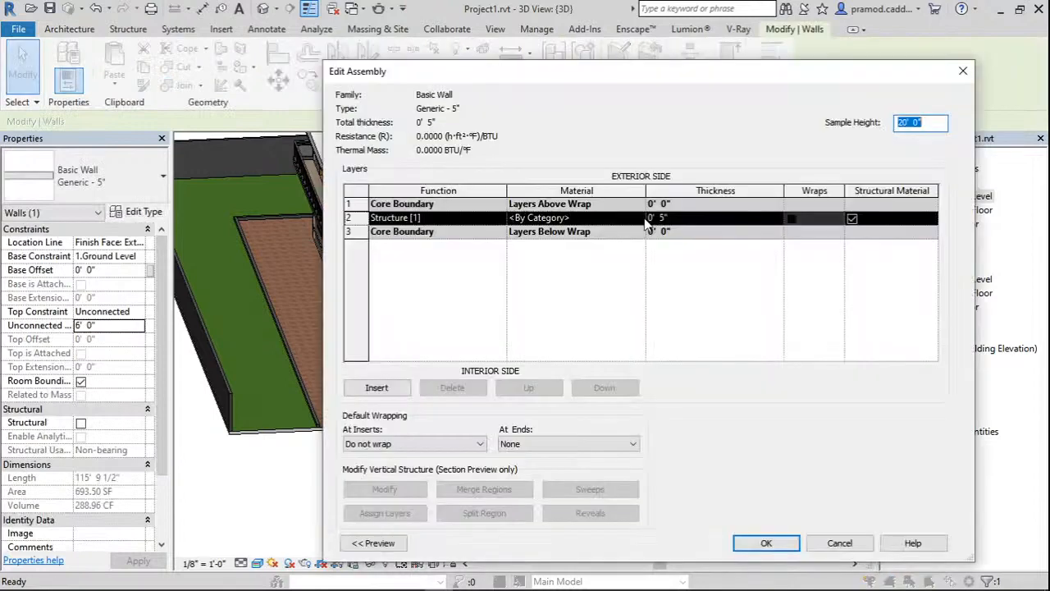
click(643, 218)
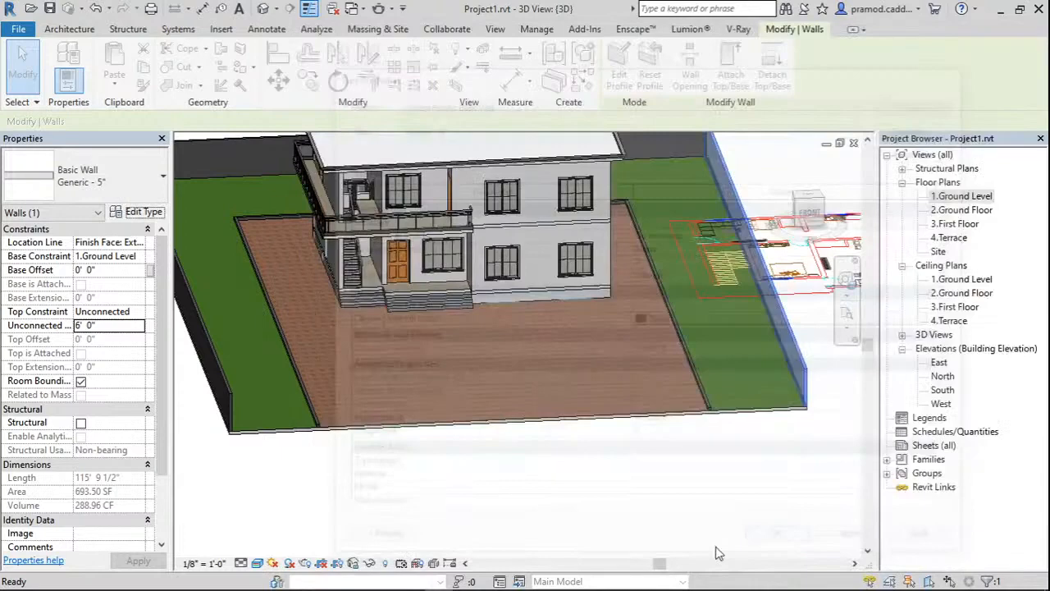
shift+middle_drag(717, 554, 614, 398)
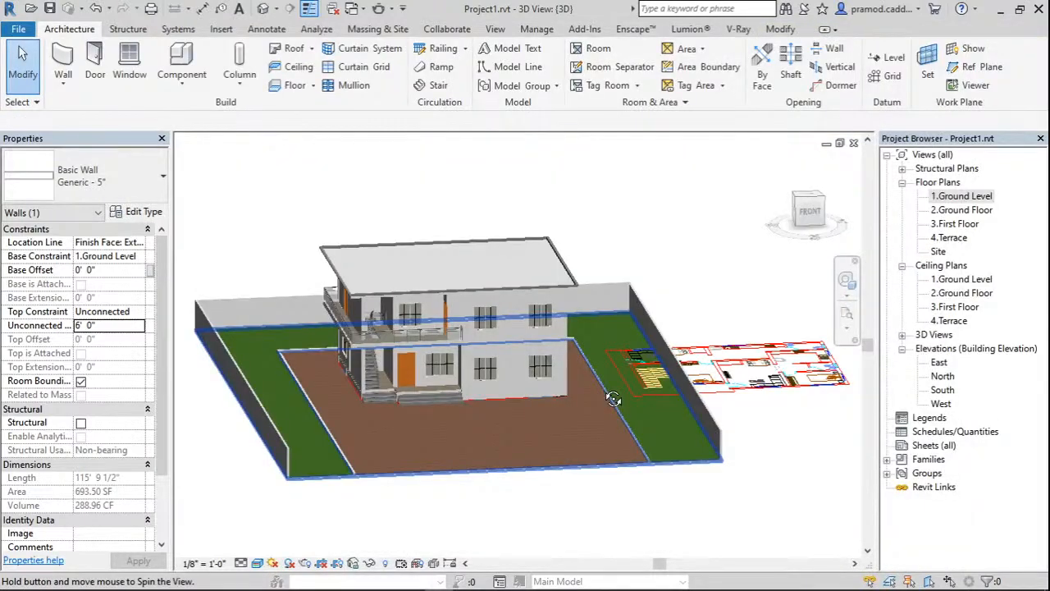
key(Escape)
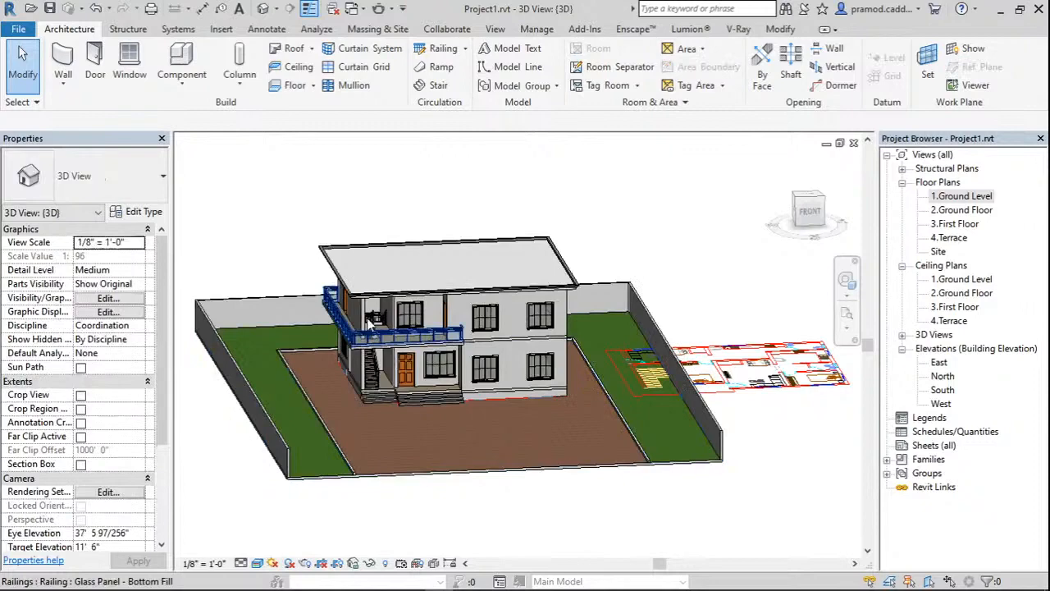
Edit the entrance steps in place and assign 1.FLOOR INTERIOR as the material of both step extrusions.
scroll(403, 410, up, 10)
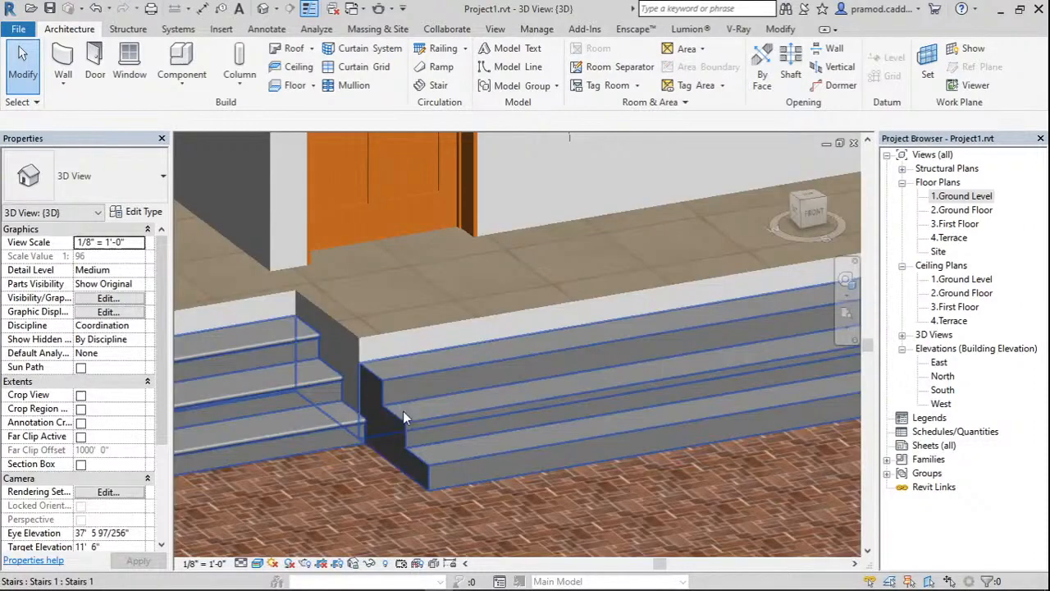
click(403, 411)
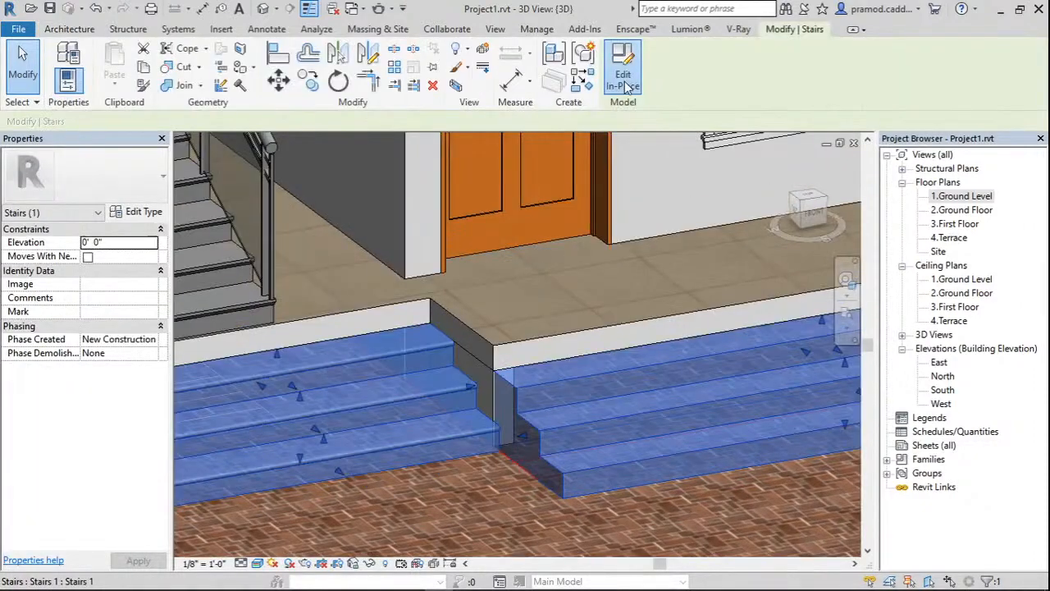
click(623, 80)
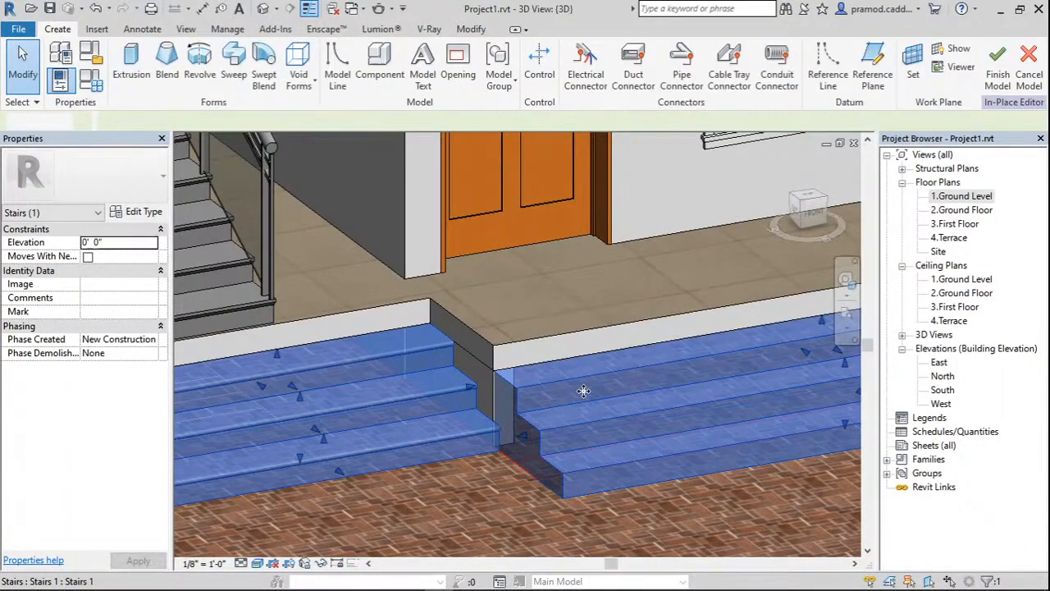
click(584, 391)
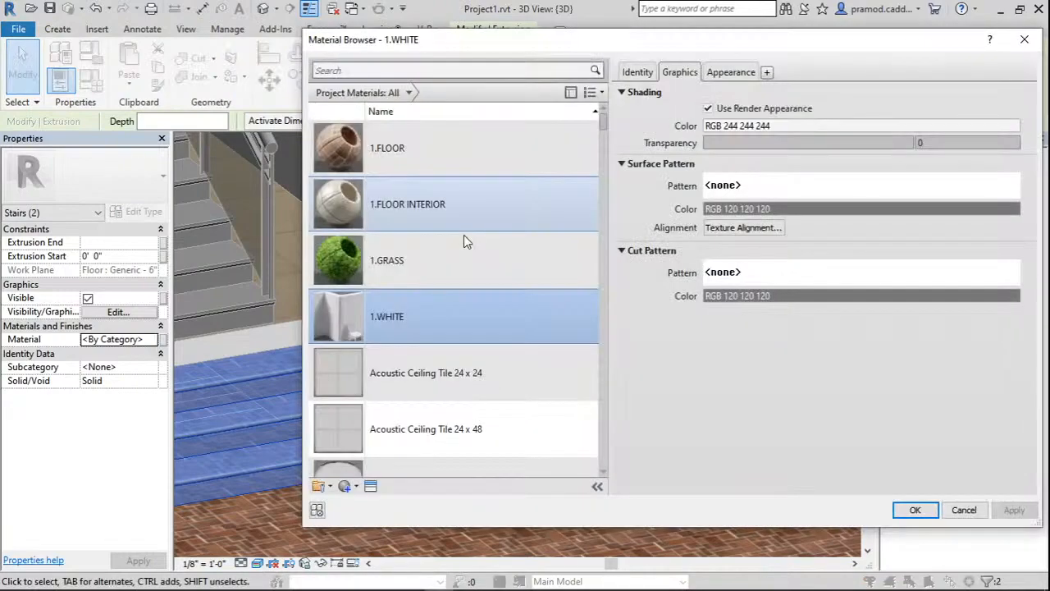
click(464, 233)
click(915, 510)
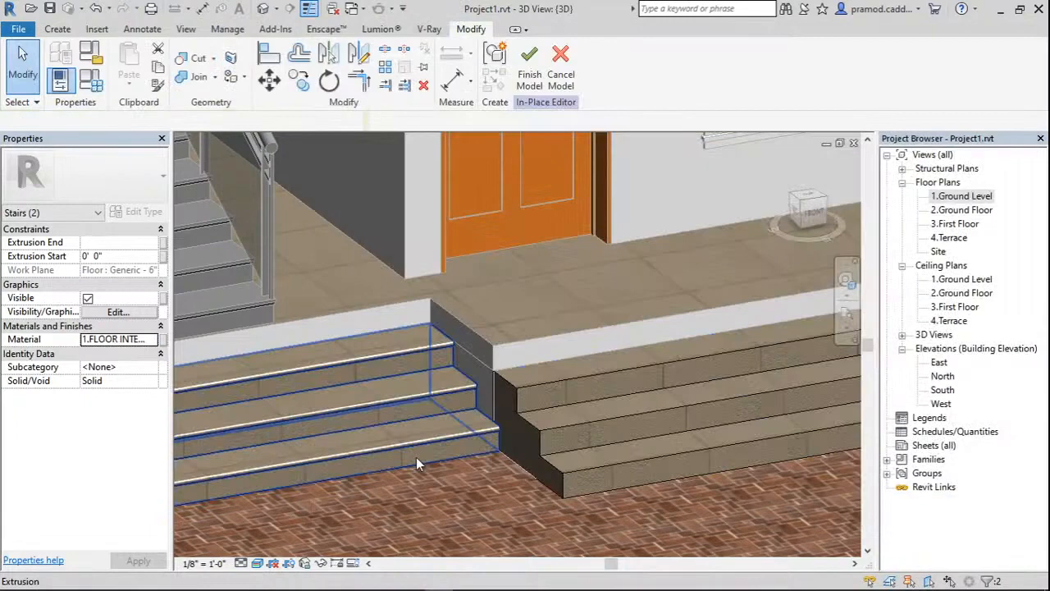
Paint the risers of both entrance step flights with 1.WHITE and finish the in-place model.
click(502, 401)
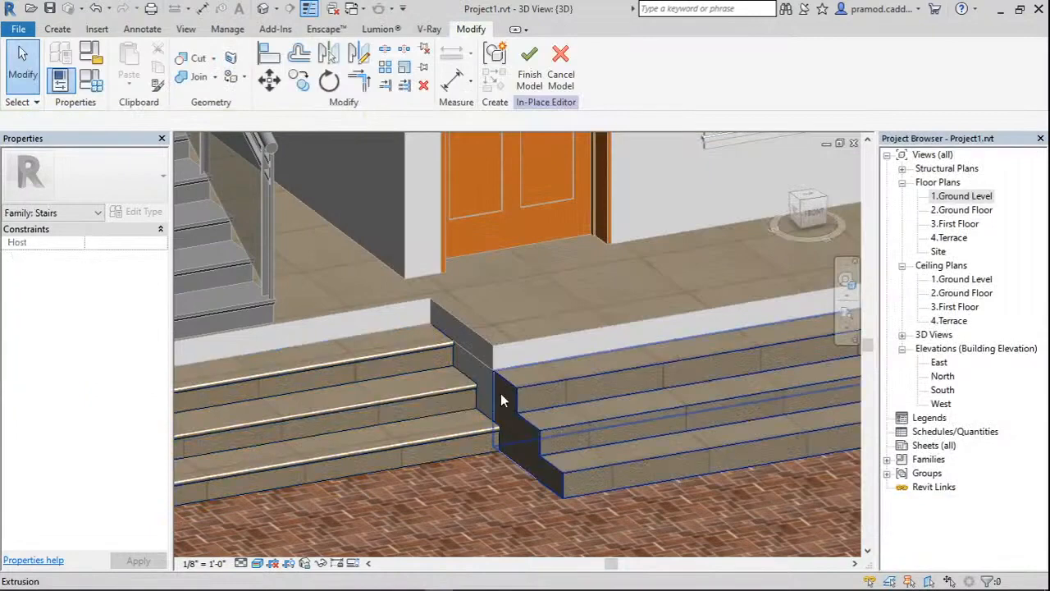
key(p)
key(t)
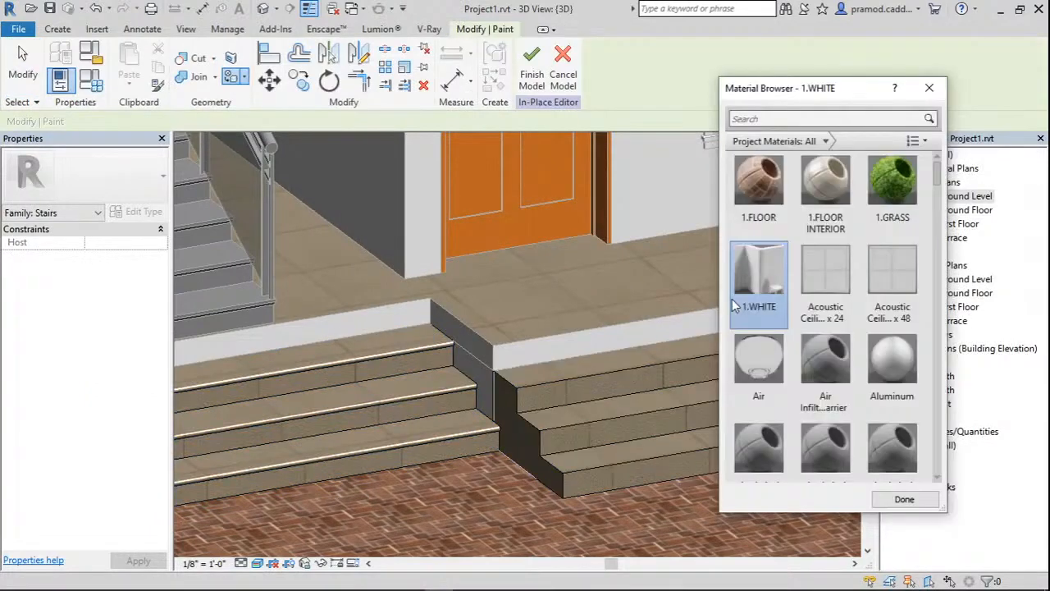
scroll(557, 492, up, 2)
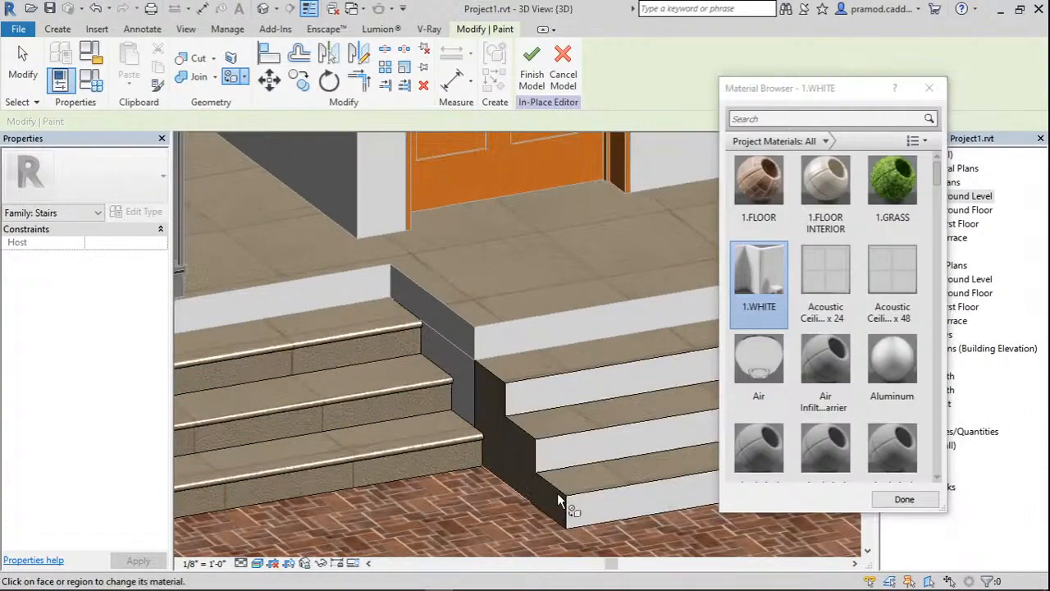
click(366, 354)
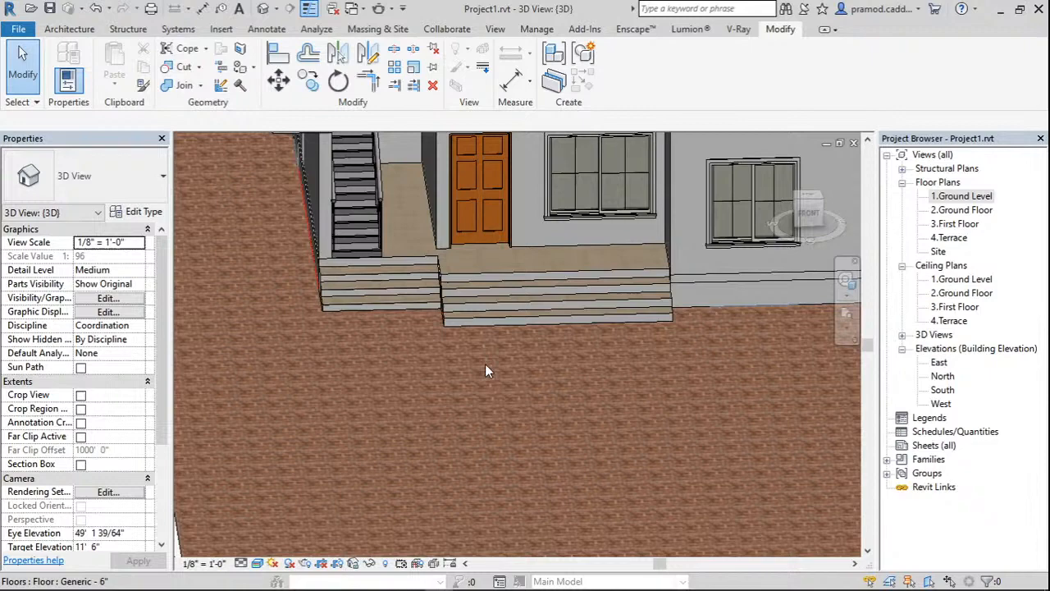
Open the assembled stair beside the entrance door for editing.
scroll(485, 363, down, 3)
shift+middle_drag(602, 223, 581, 259)
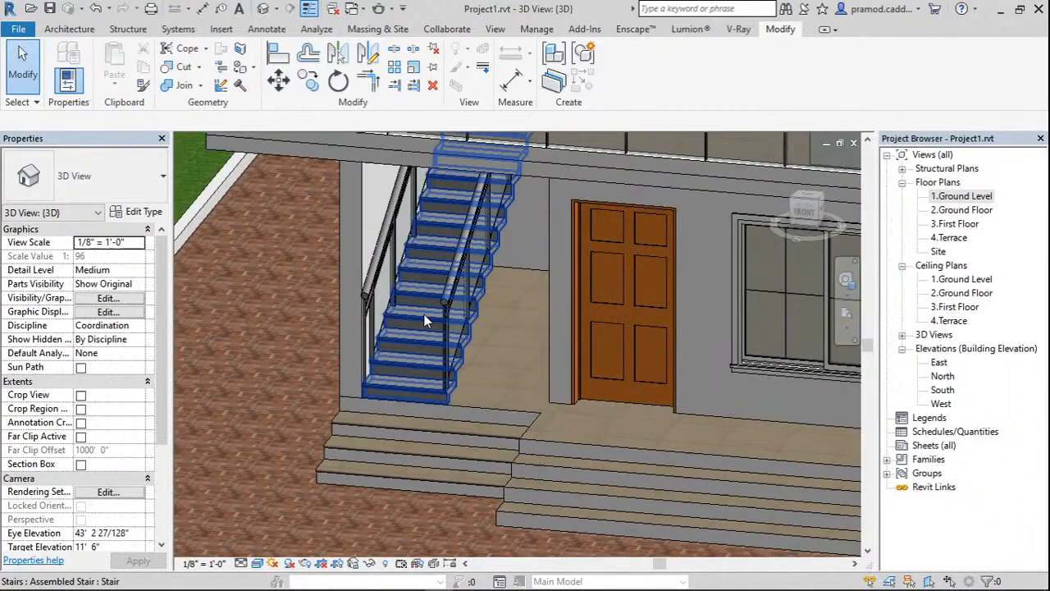
double_click(424, 318)
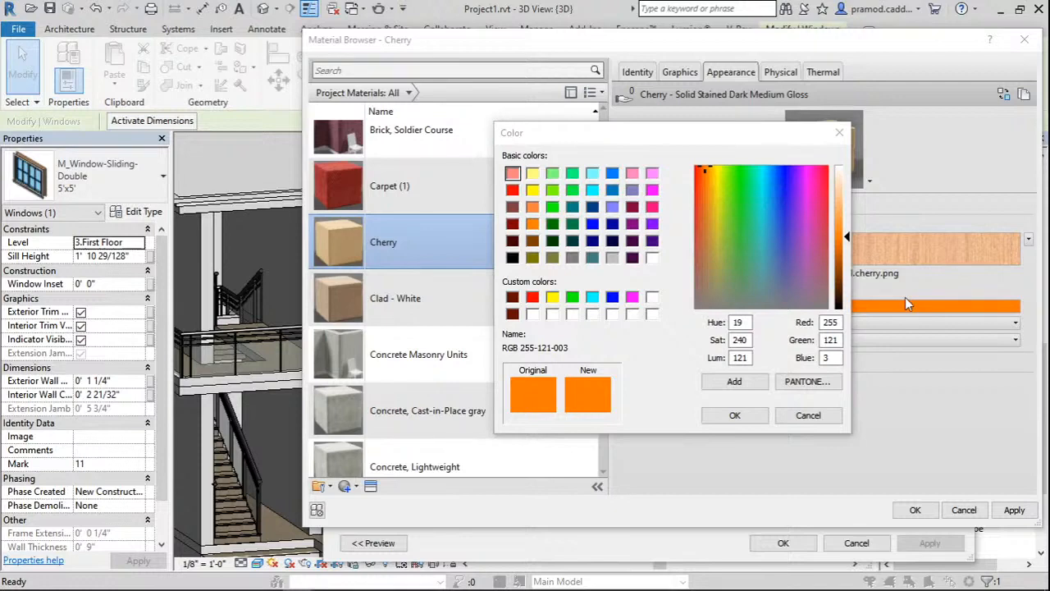
Set the stain color of the Cherry window material to RGB 39 18 3.
mouse_move(872, 580)
click(774, 343)
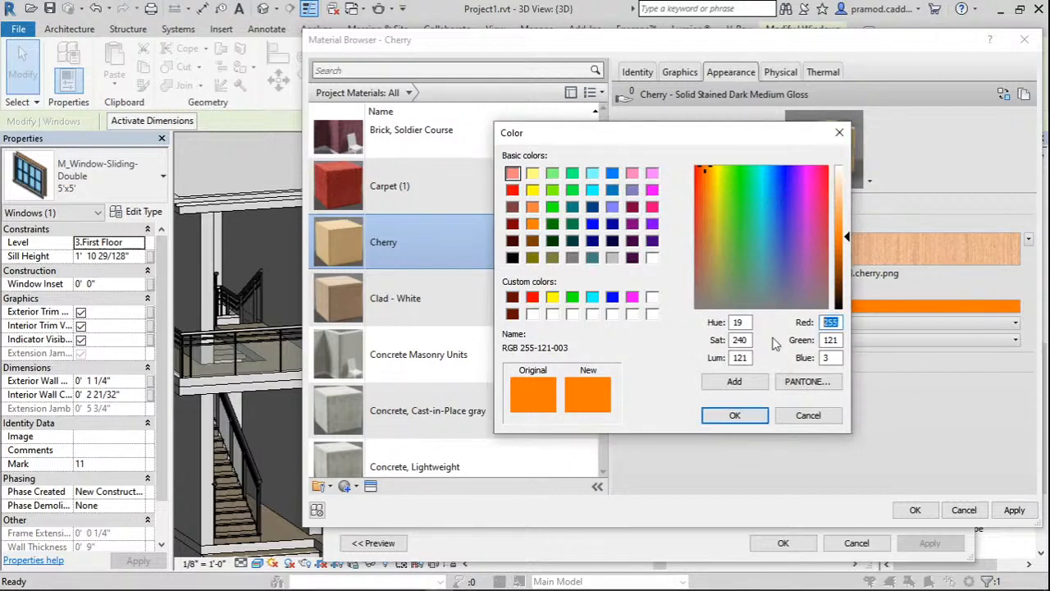
text(39)
key(Tab)
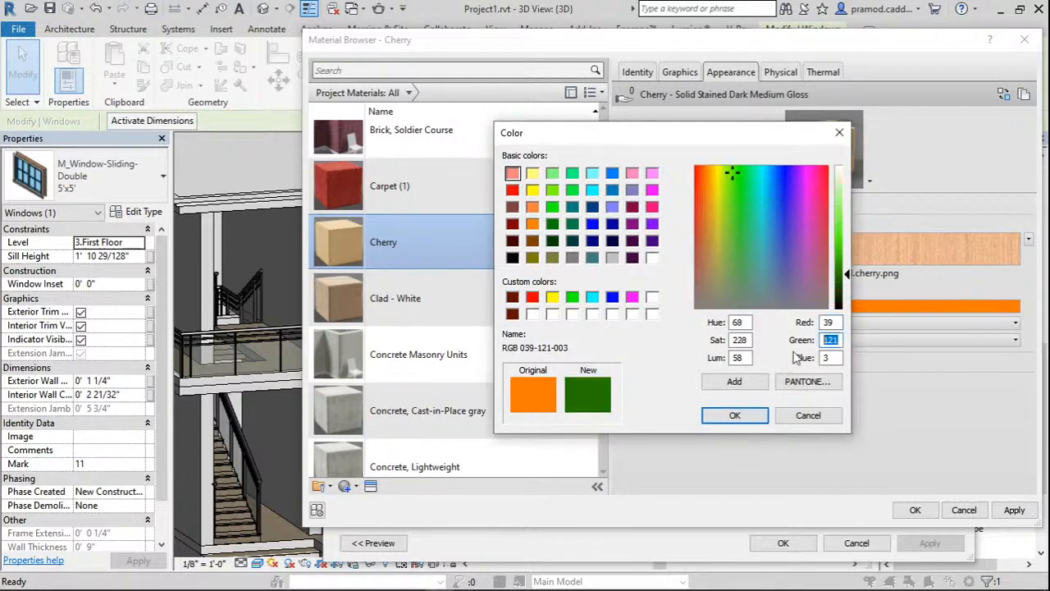
text(18)
key(Return)
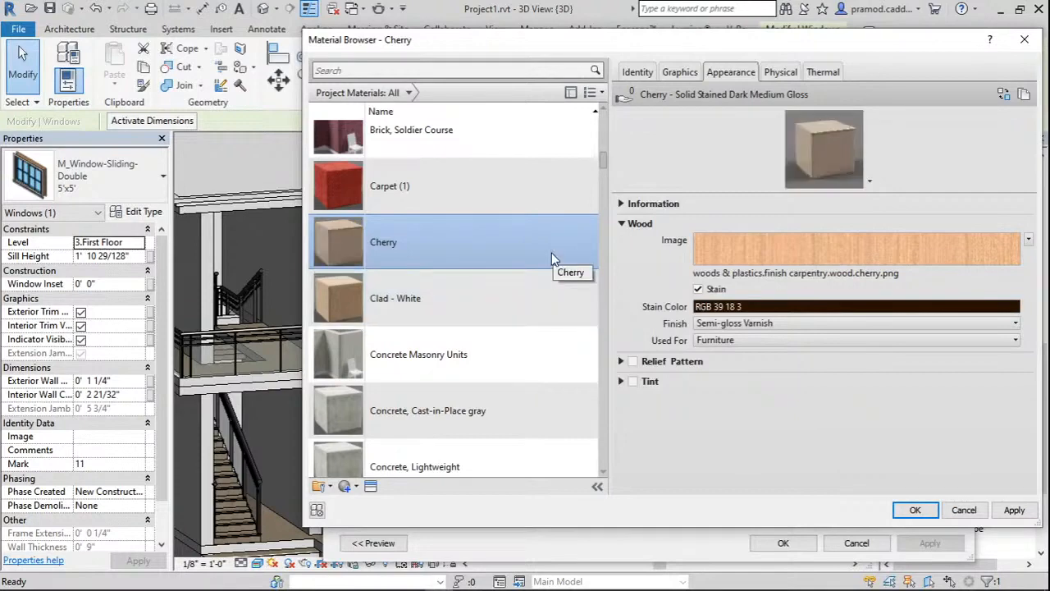
Set the stain color of the Wood - Stained material to RGB 39 18 19.
scroll(551, 253, up, 1)
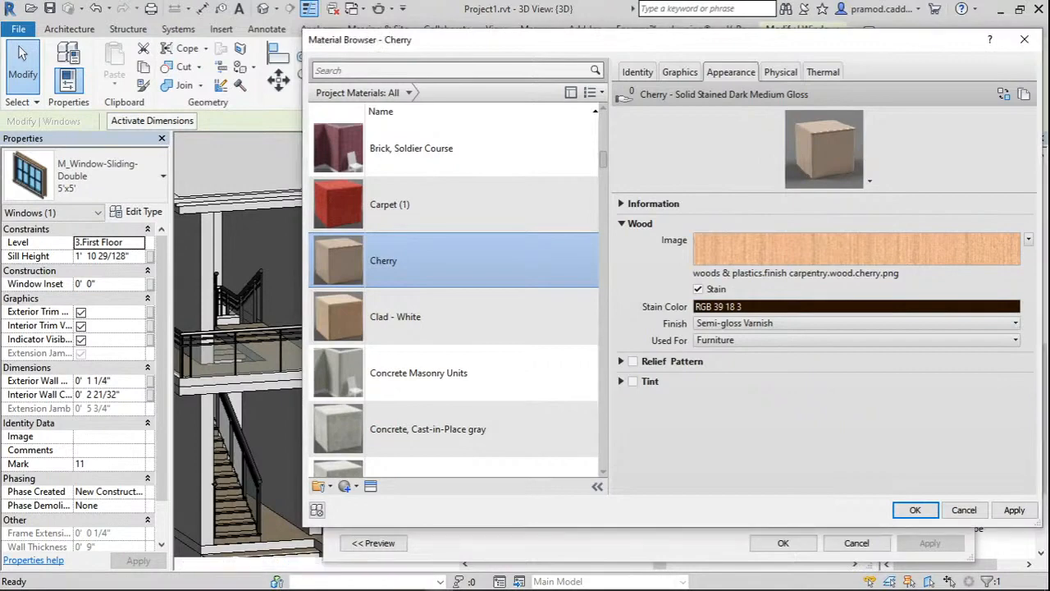
drag(603, 159, 599, 472)
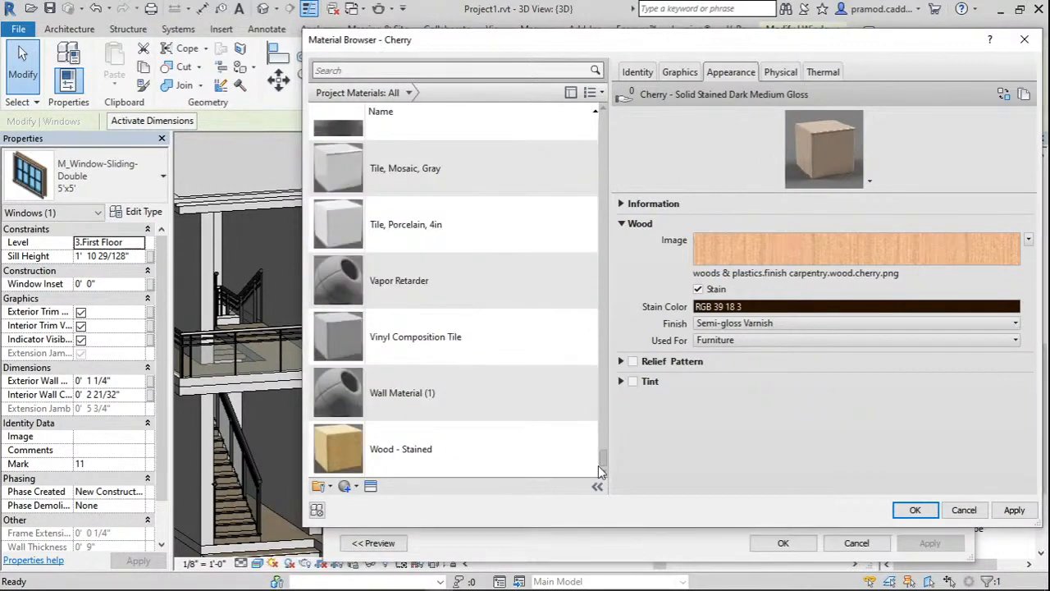
click(595, 463)
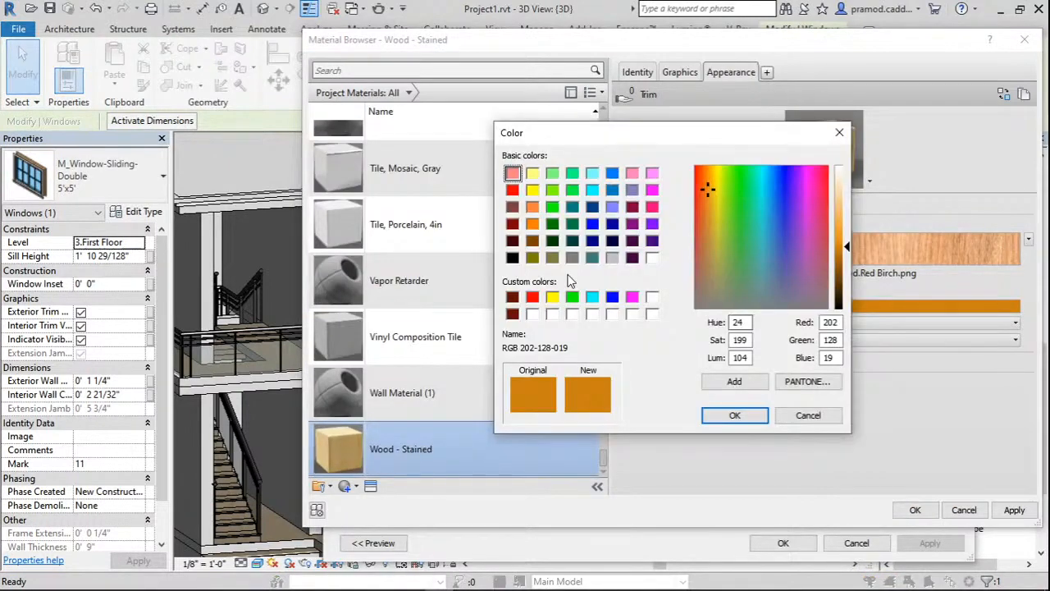
double_click(831, 323)
text(39)
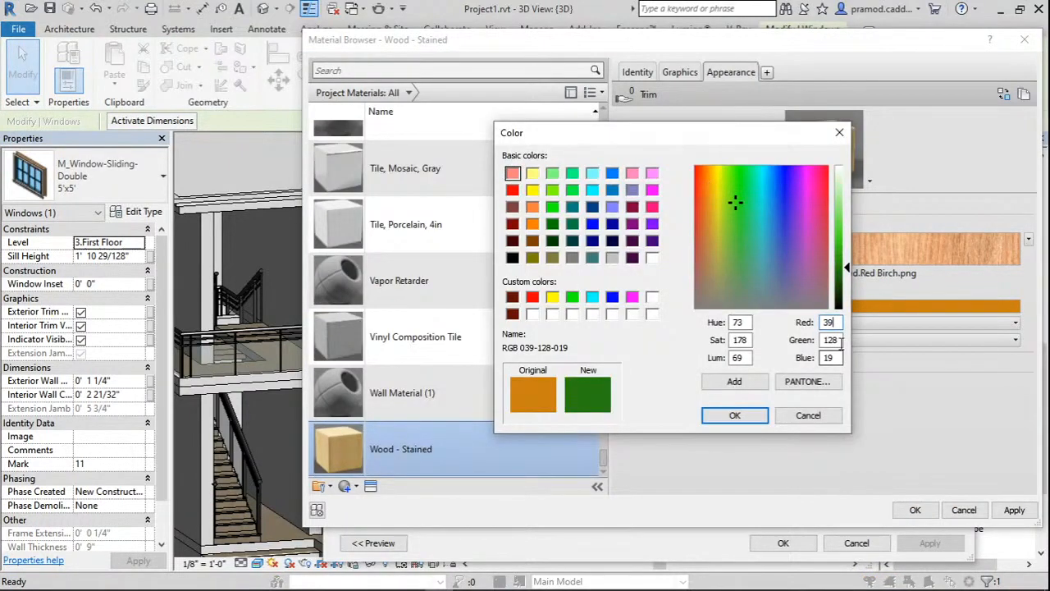
double_click(831, 340)
text(18)
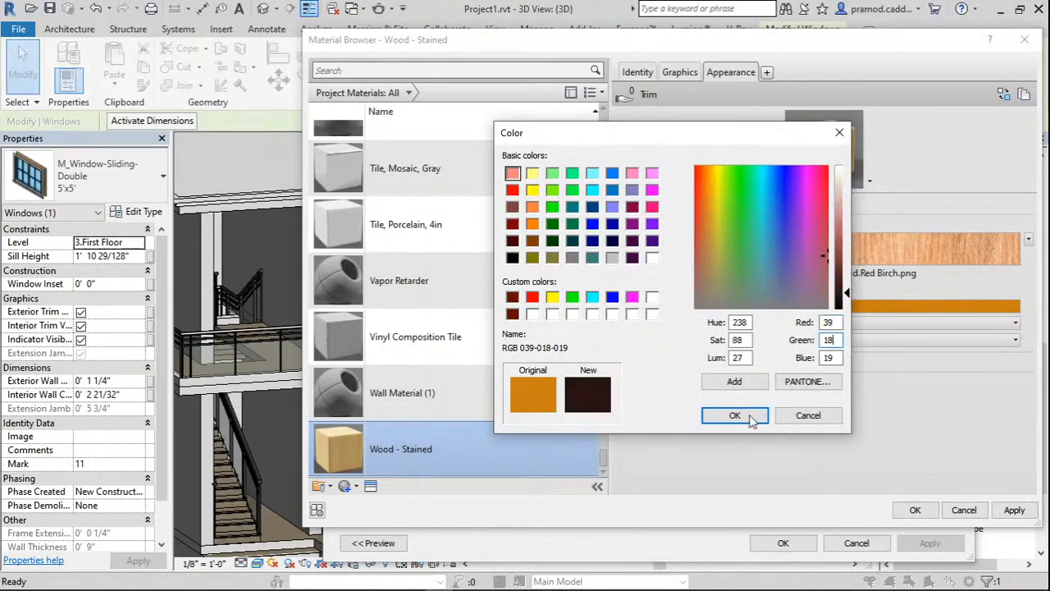
click(735, 415)
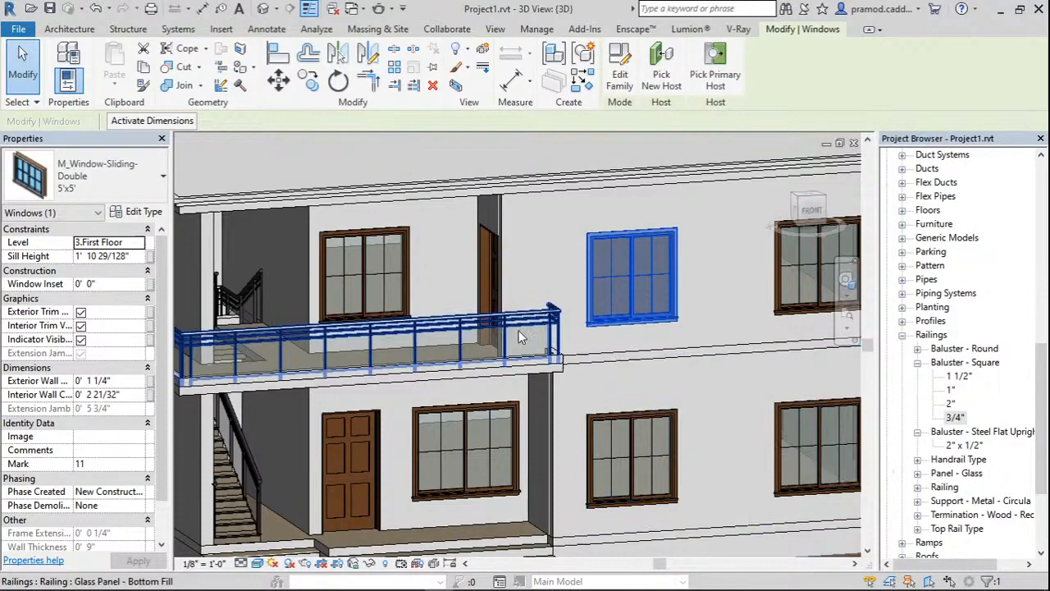
Place a perspective camera in the 2.Ground Floor plan from outside the plot's front, aimed through the house, and raise the view's lower crop edge.
scroll(582, 348, down, 5)
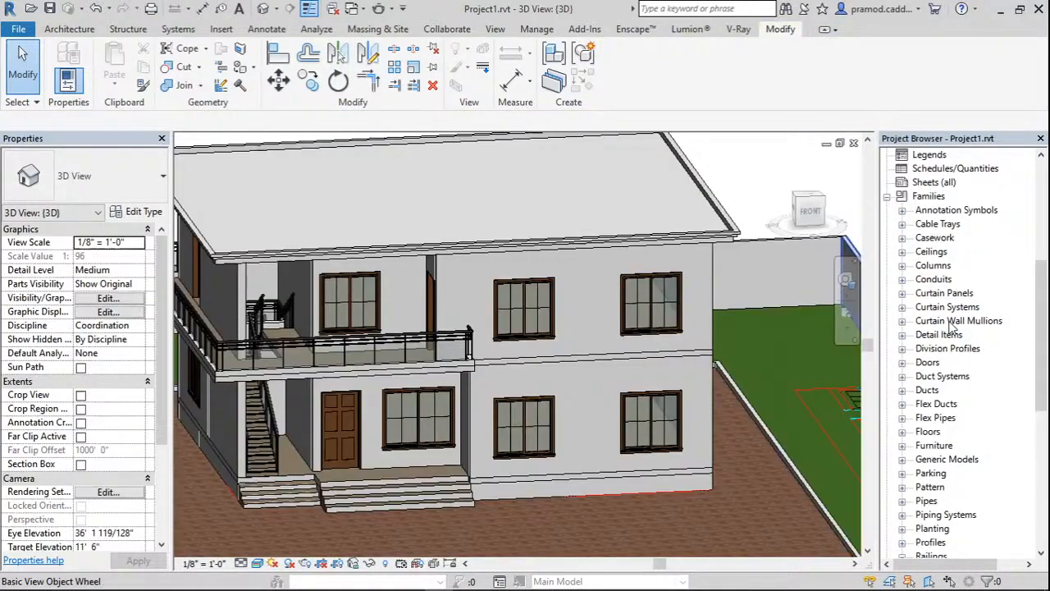
scroll(956, 271, up, 6)
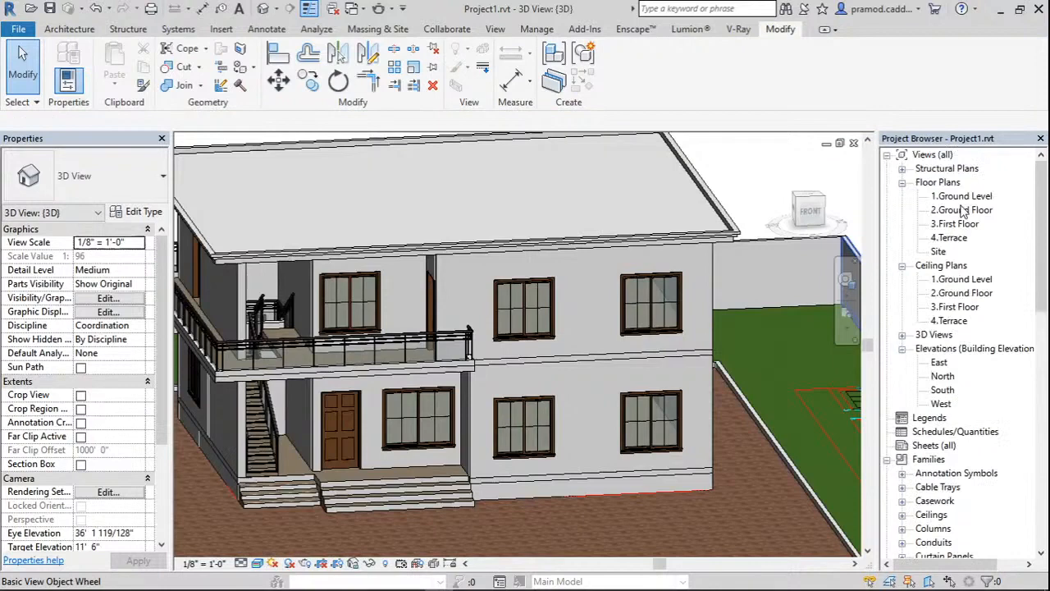
double_click(962, 210)
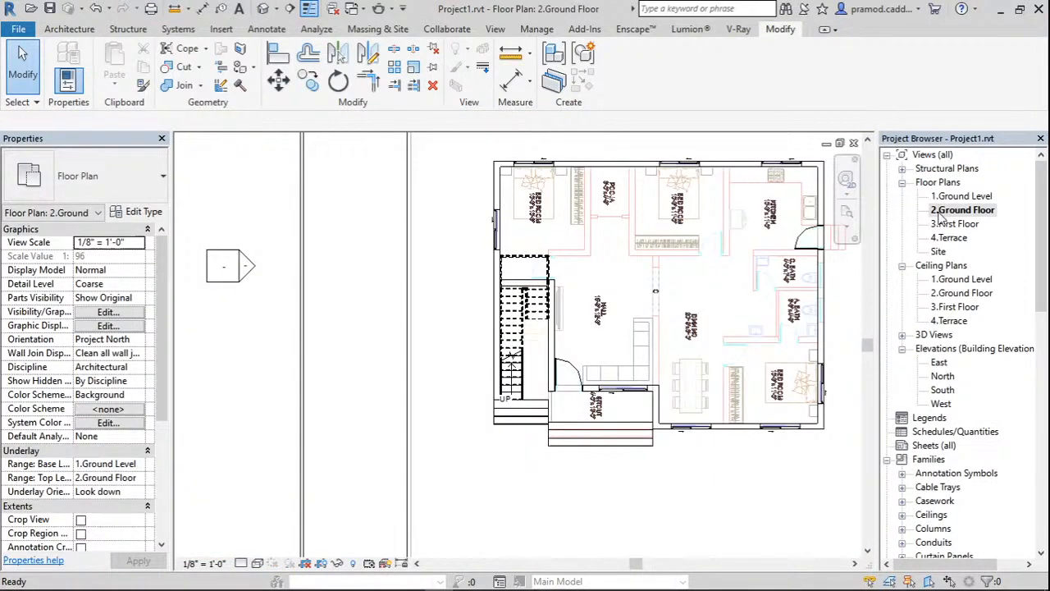
scroll(942, 214, down, 3)
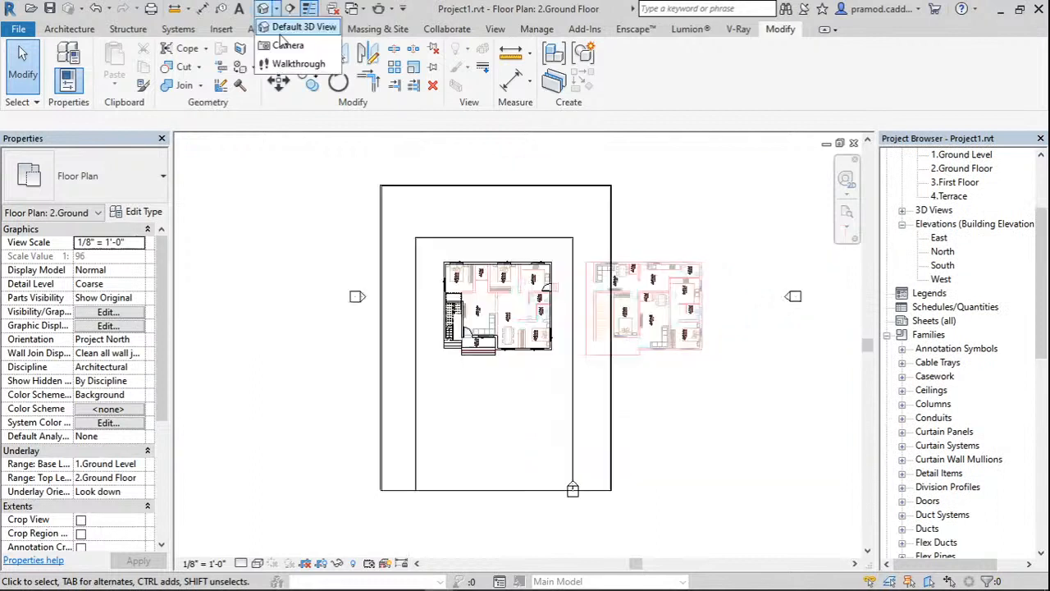
click(287, 45)
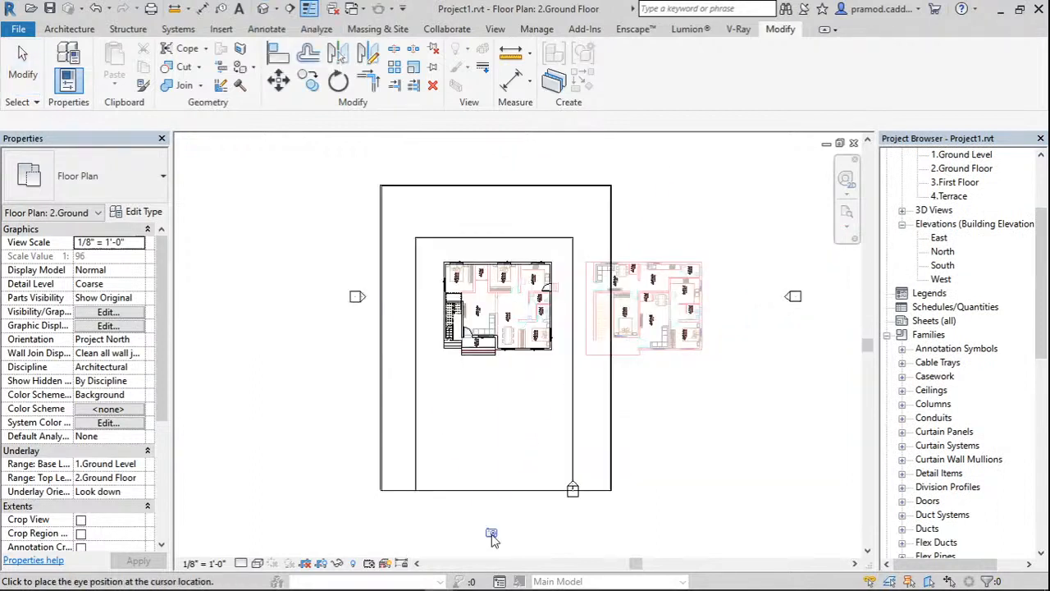
click(494, 536)
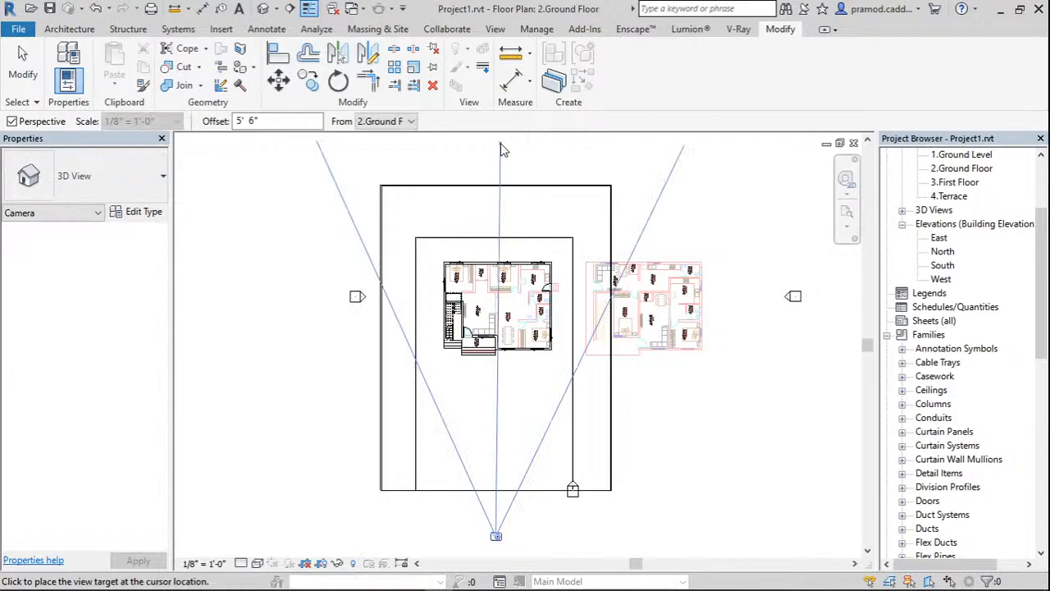
click(502, 150)
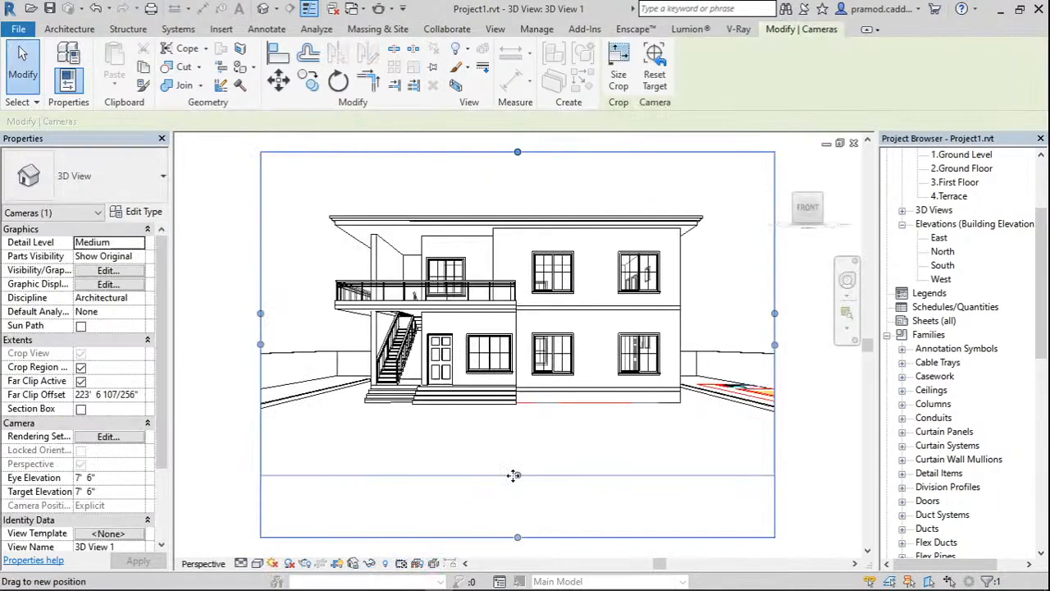
drag(514, 475, 514, 468)
Filter the selected site elements down to the imported DWG drawing and hide it in the camera view.
click(751, 298)
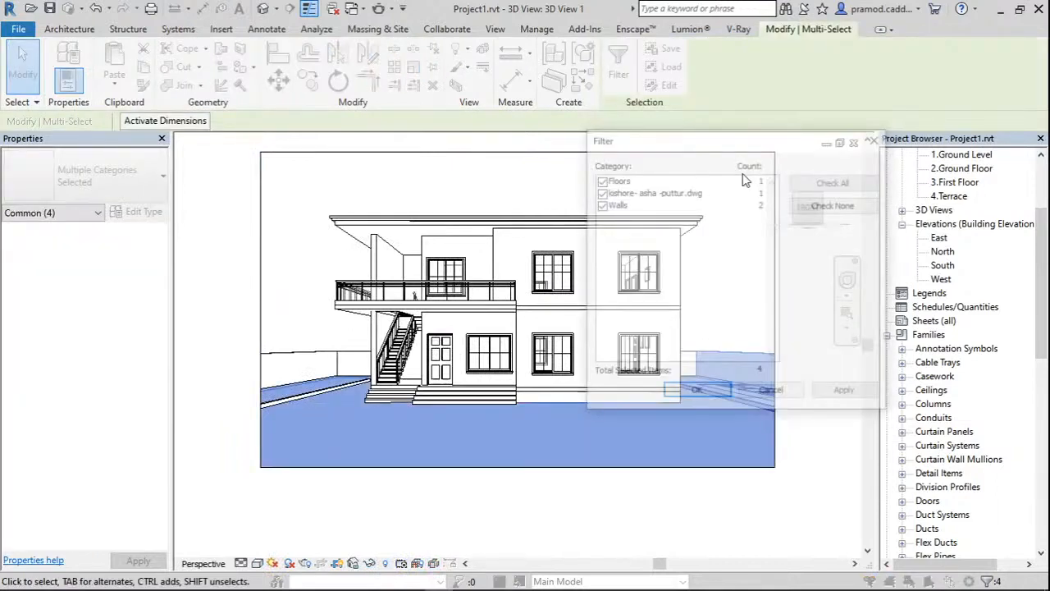
click(600, 192)
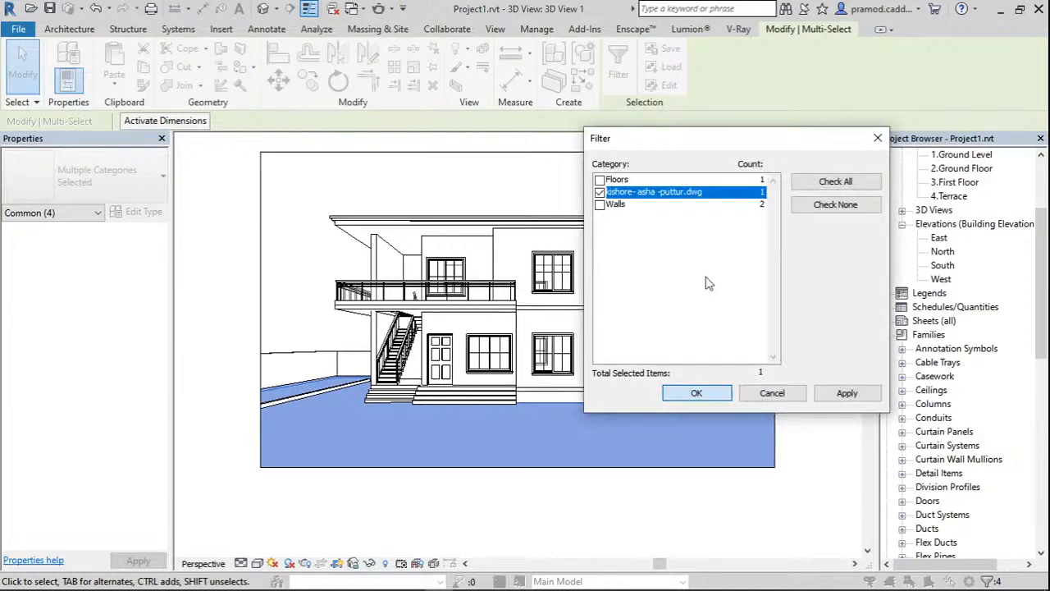
click(696, 393)
right_click(707, 320)
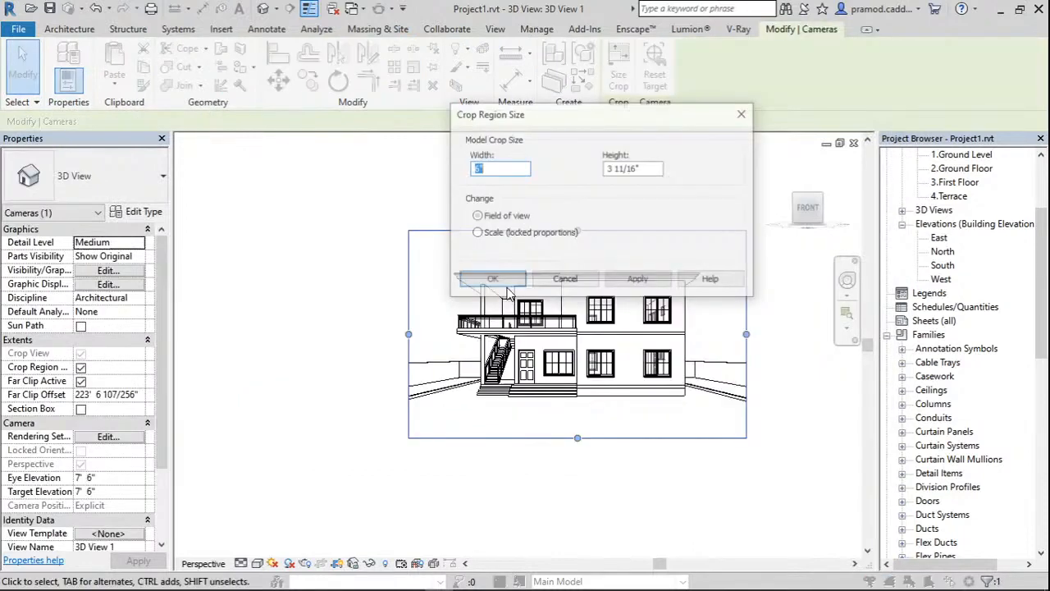
Scale the camera crop region to a 420 mm width with locked proportions and tighten its side and lower edges around the house.
text(420M)
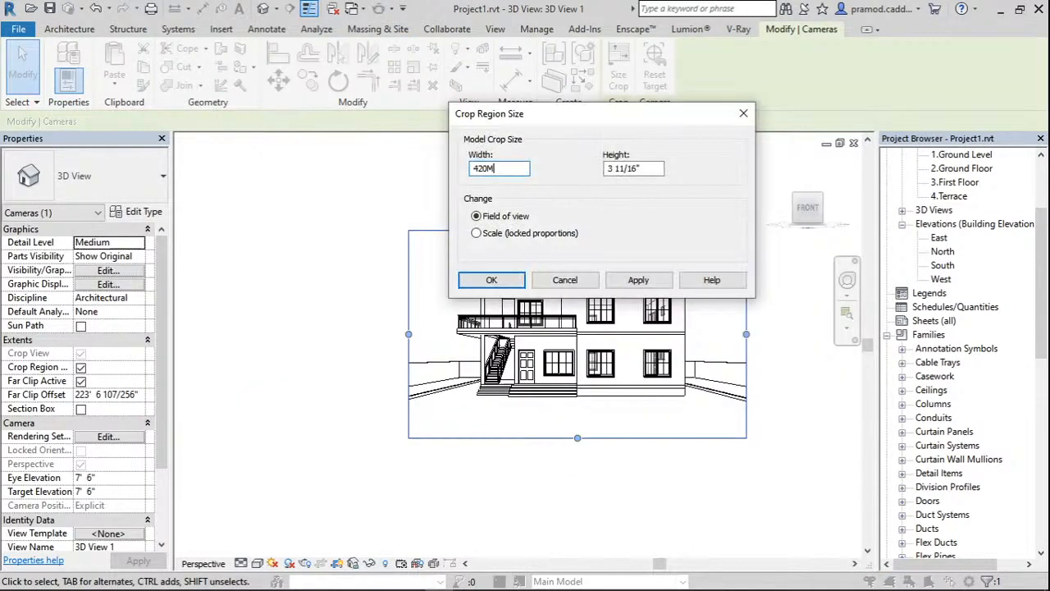
click(476, 233)
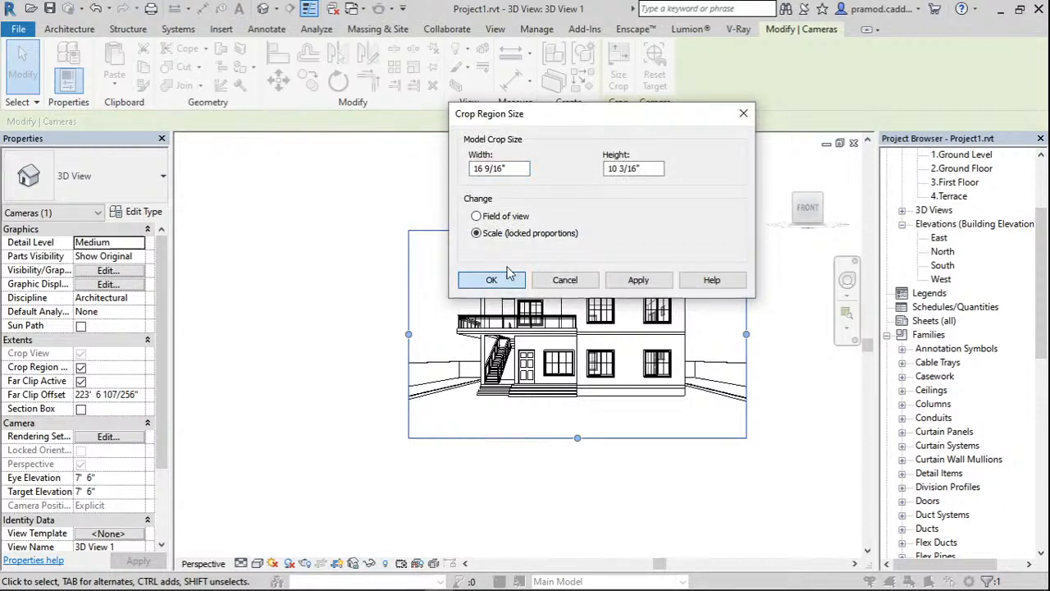
click(502, 279)
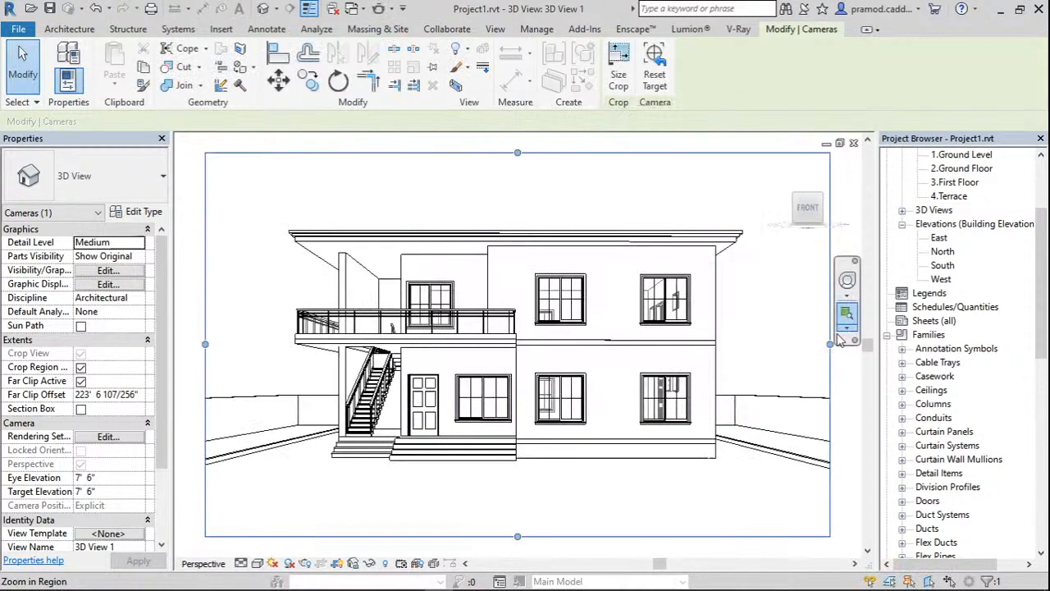
drag(830, 344, 771, 344)
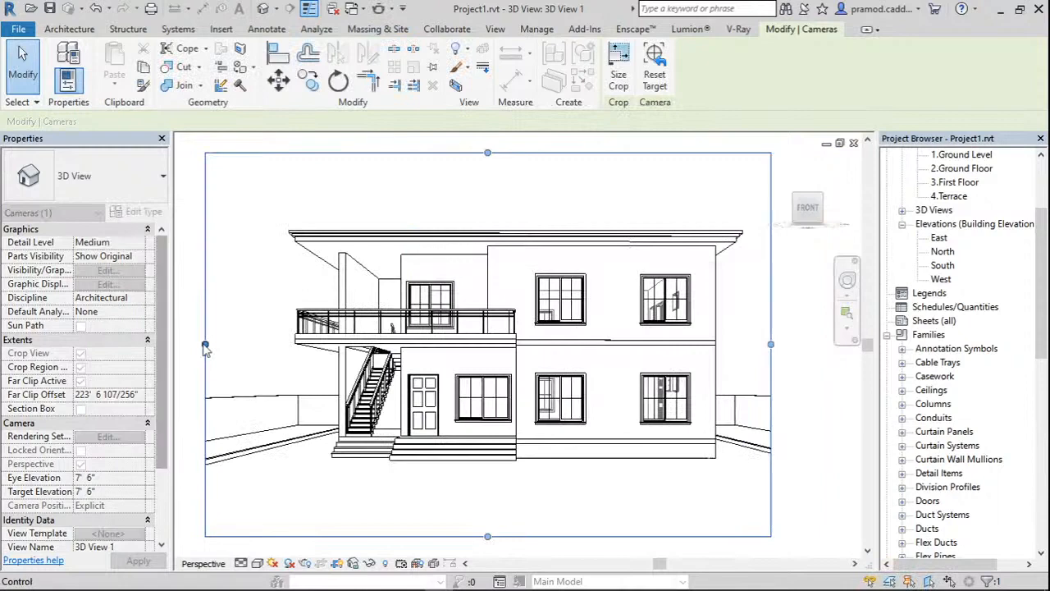
drag(205, 345, 257, 345)
drag(515, 537, 512, 461)
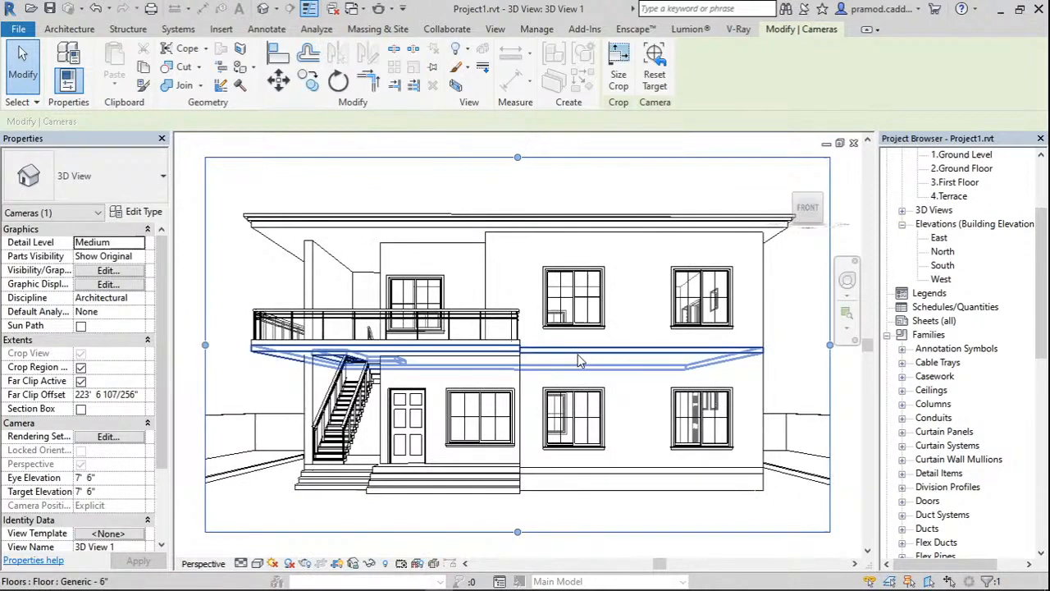
Render the camera view at Medium quality with printer resolution at 150 DPI.
click(290, 563)
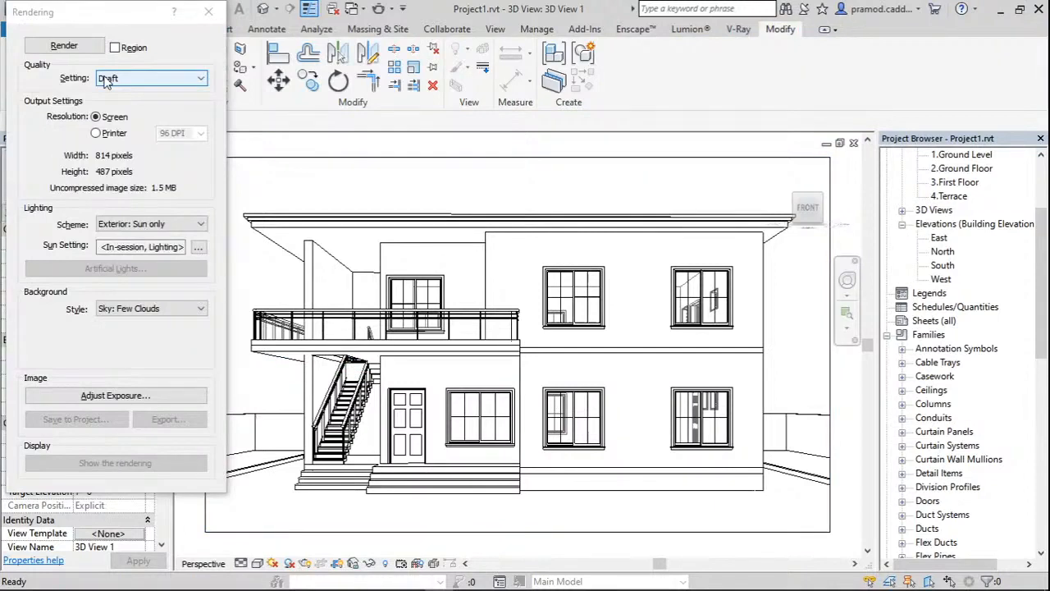
click(105, 79)
click(106, 120)
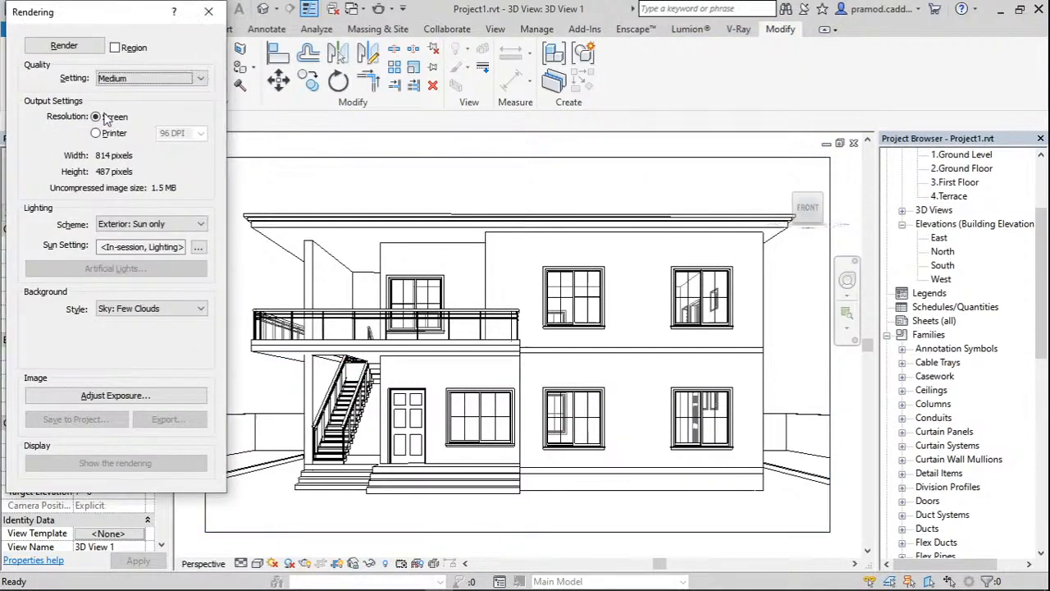
click(105, 132)
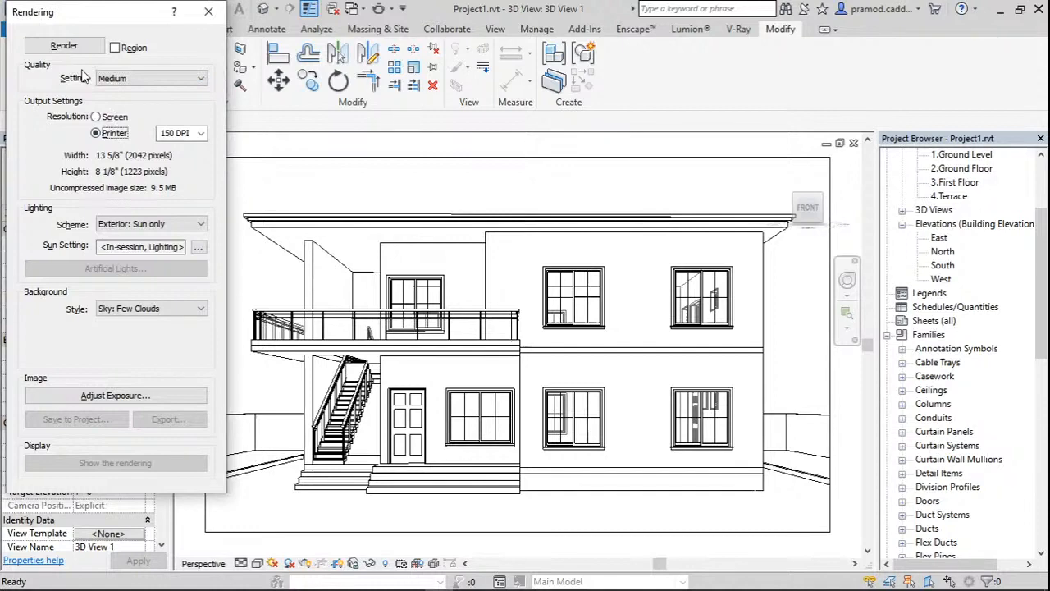
click(74, 47)
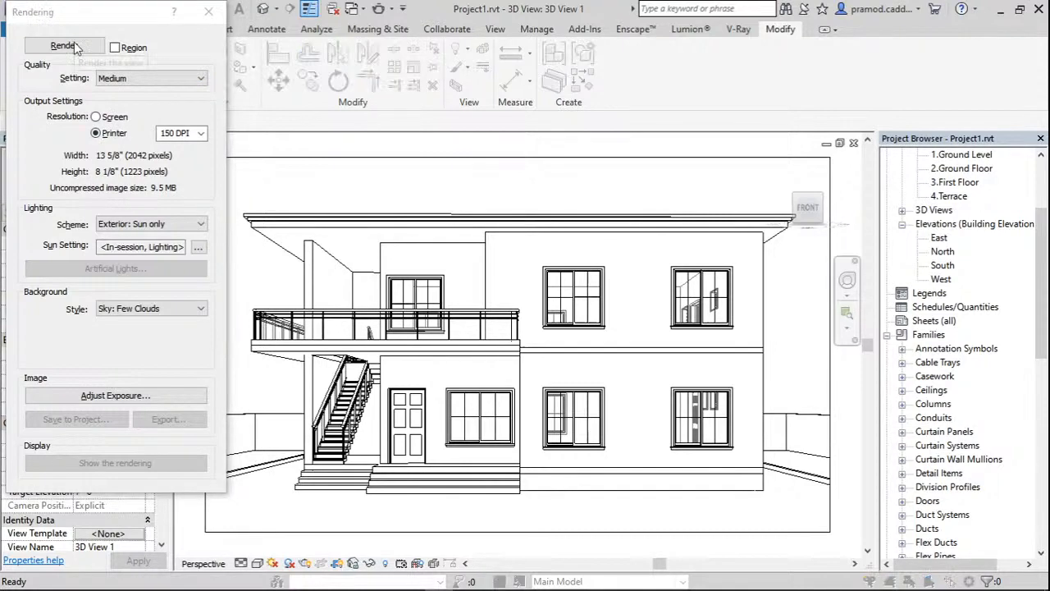